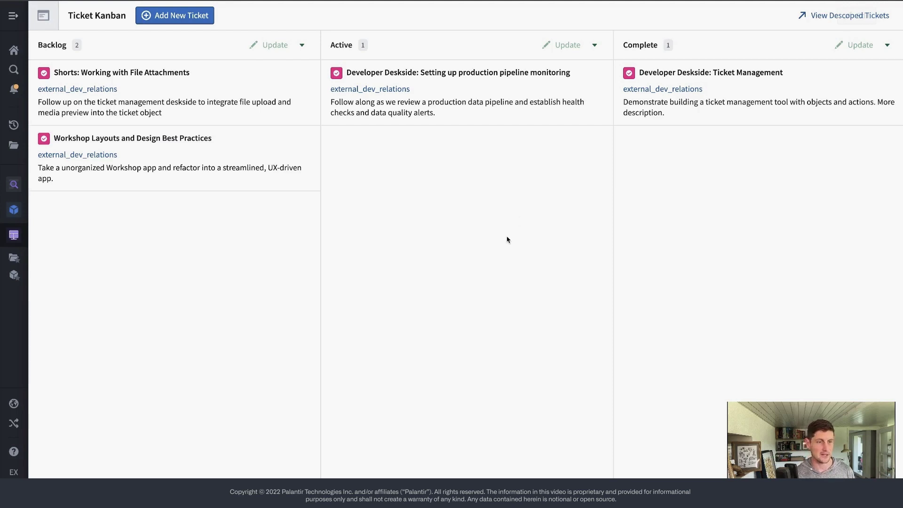
Look over the Backlog, Active and Complete columns of the ticket kanban board
double_click(50, 44)
double_click(341, 46)
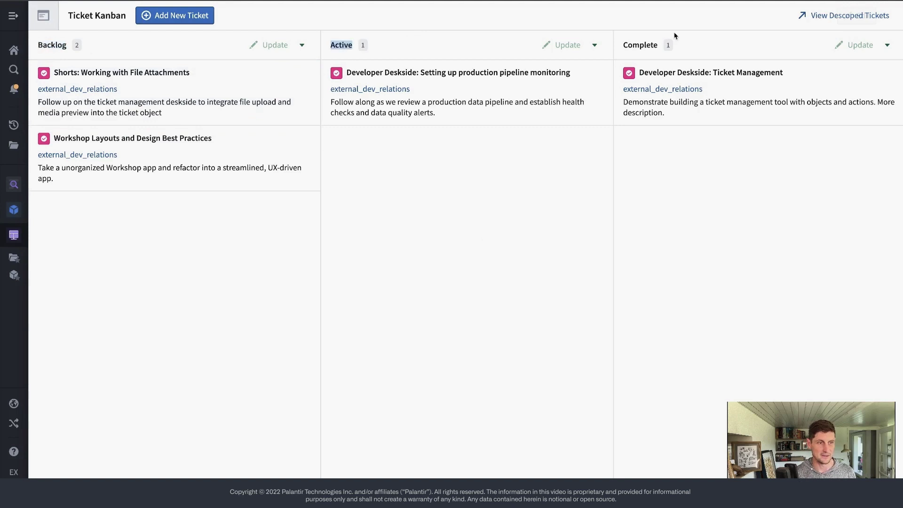
double_click(641, 45)
View the update form of the backlog ticket "Shorts: Working with File Attachments" and close it without changes
click(224, 96)
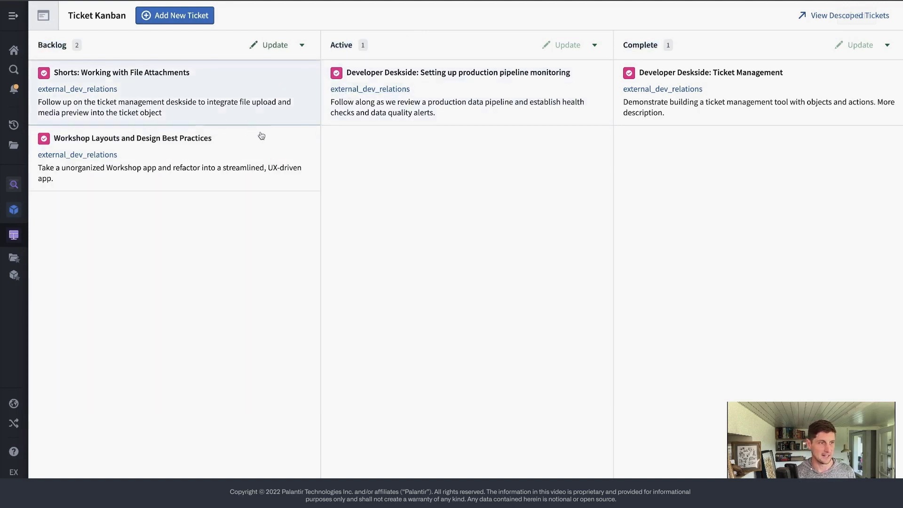
click(273, 45)
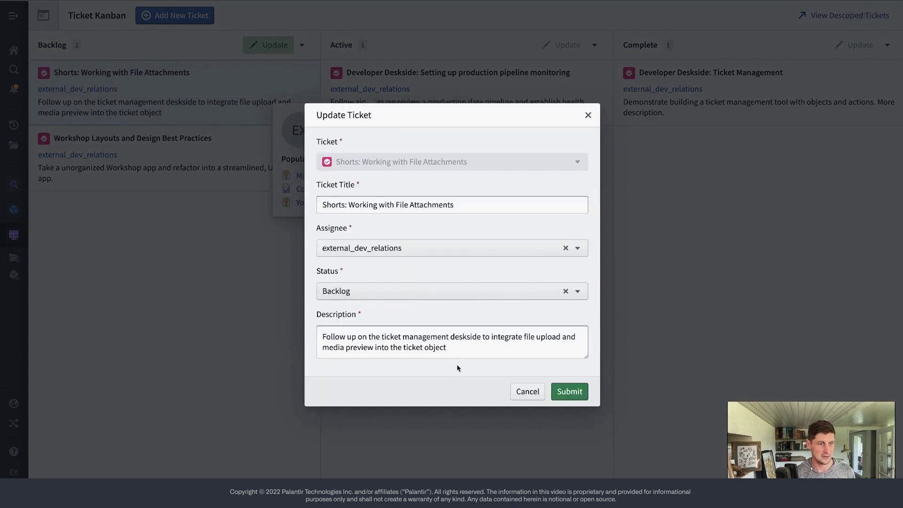
click(588, 115)
Open the details of the "Shorts: Working with File Attachments" ticket and submit the comment "Here's a new comment"
click(302, 46)
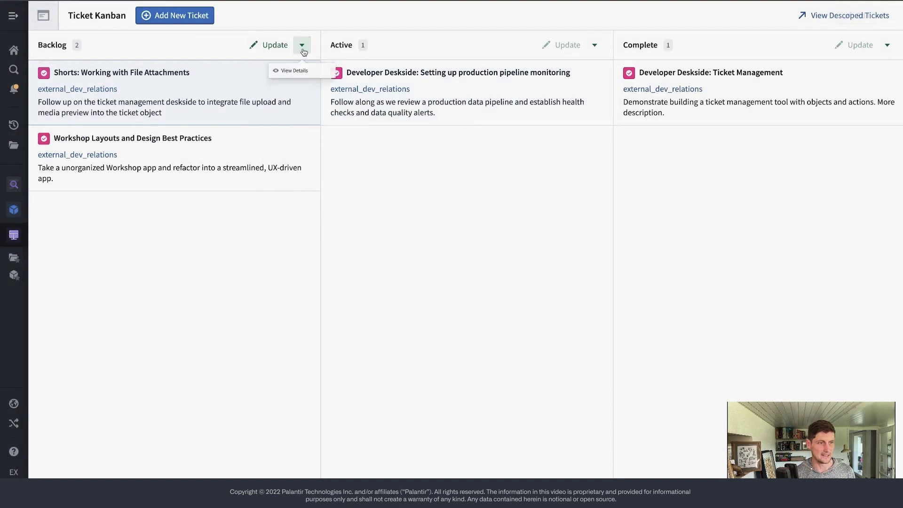
click(301, 71)
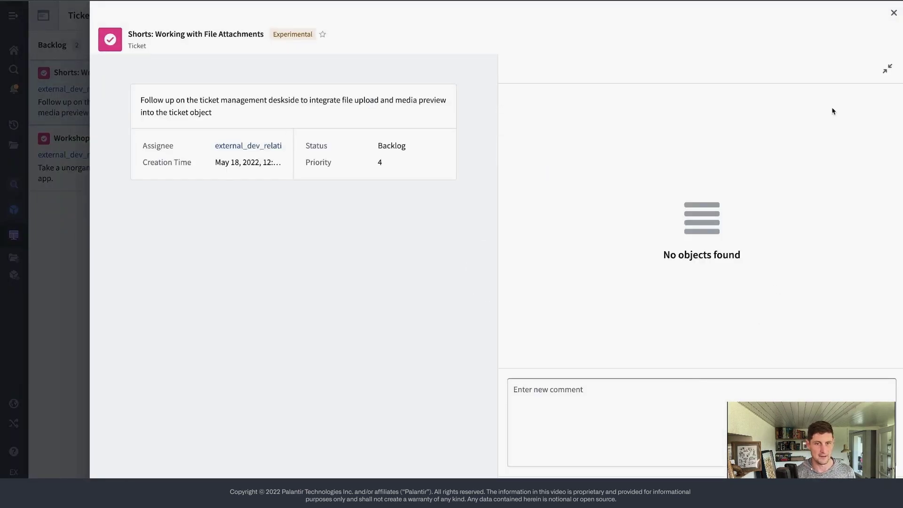
click(633, 402)
text(Here's a new commebnt)
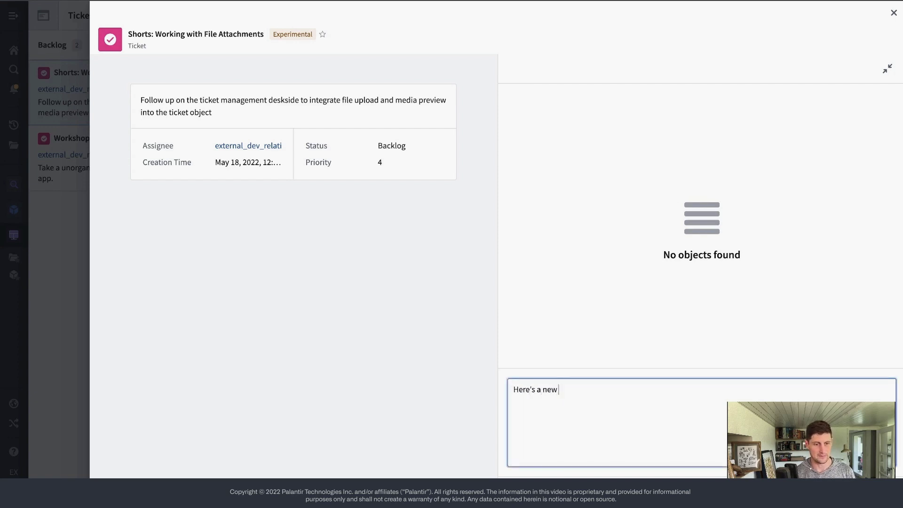
key(BackSpace)
key(BackSpace)
key(BackSpace)
text(nt)
key(Return)
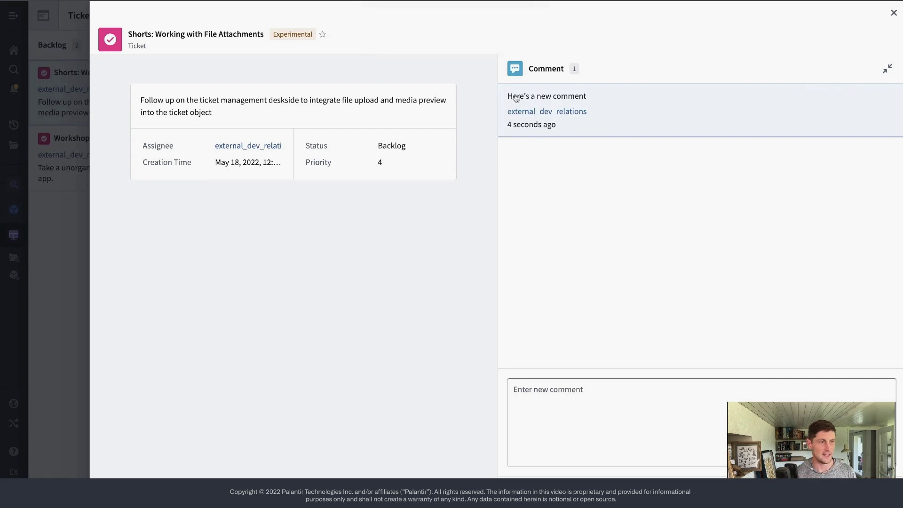
Collapse the comments section and close the ticket details
click(887, 68)
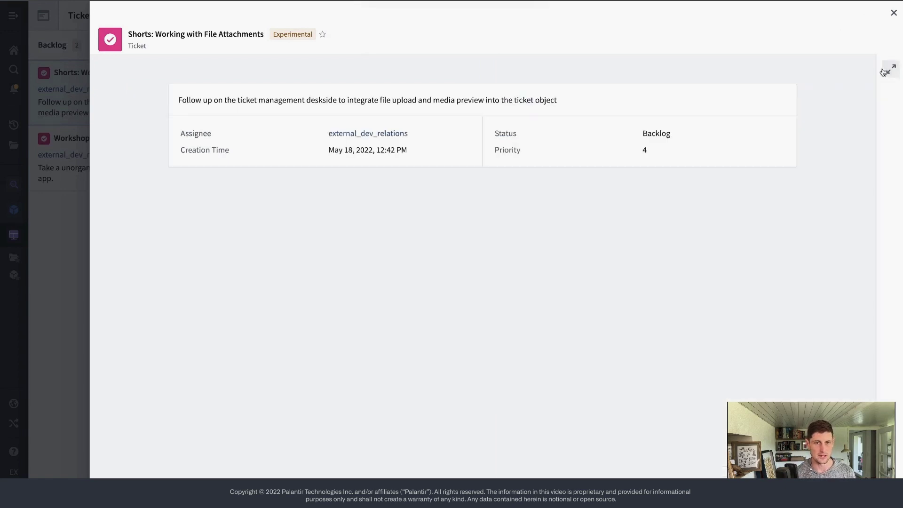
click(893, 13)
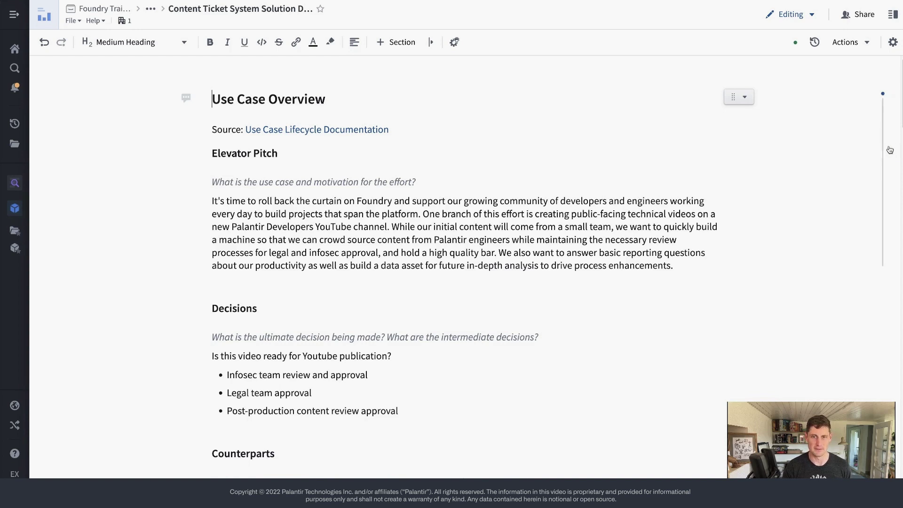
Review the Use Case Overview in the solution design document, from the elevator pitch through prior art, including the functional requirements
mouse_move(889, 150)
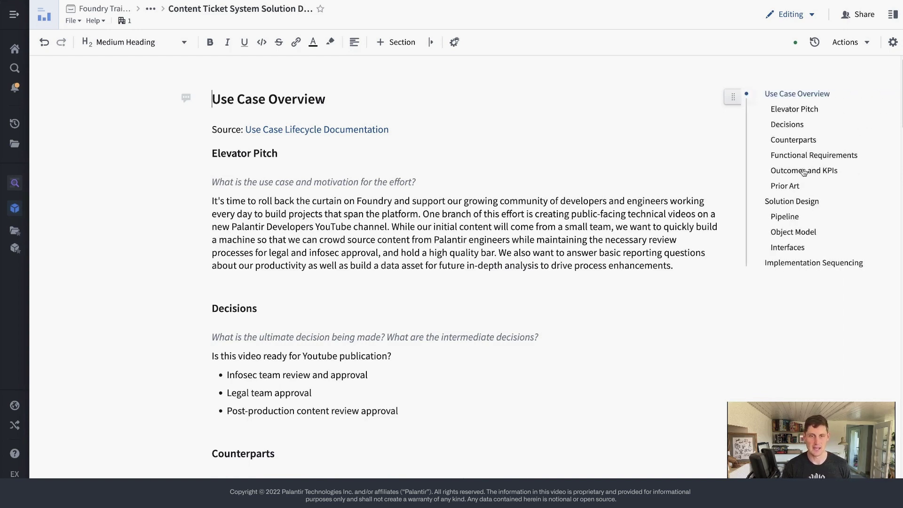
click(805, 203)
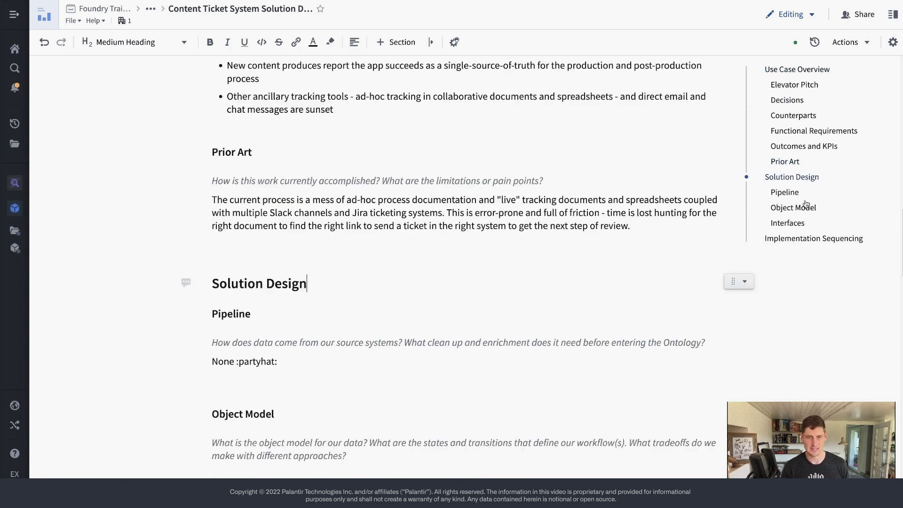
scroll(574, 268, up, 4)
scroll(575, 269, up, 8)
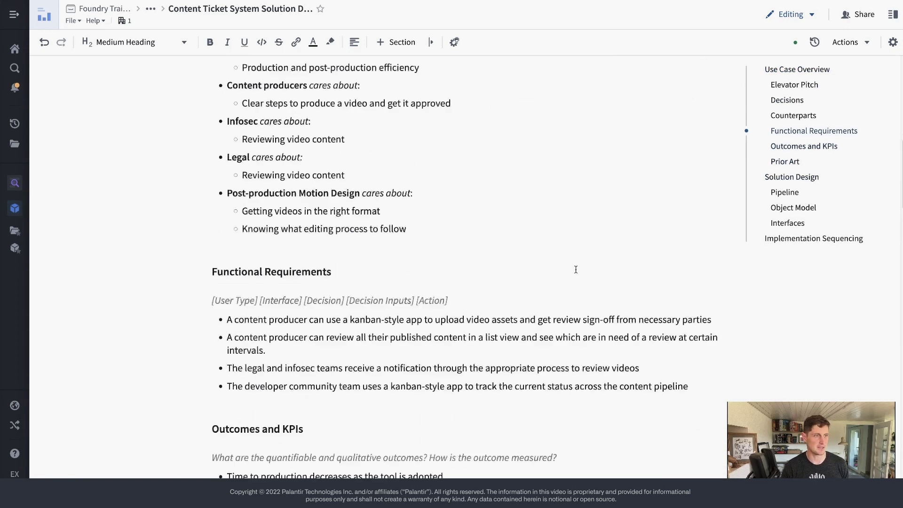
scroll(575, 269, up, 3)
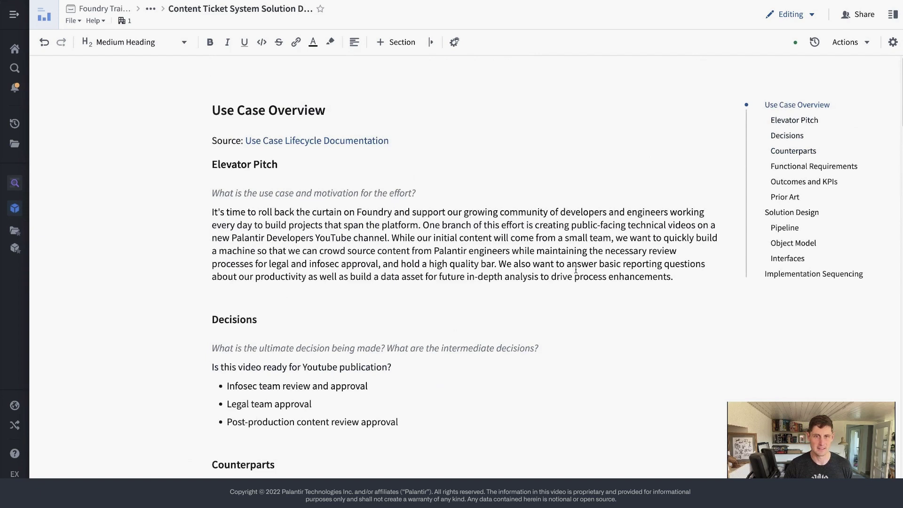
scroll(552, 346, down, 8)
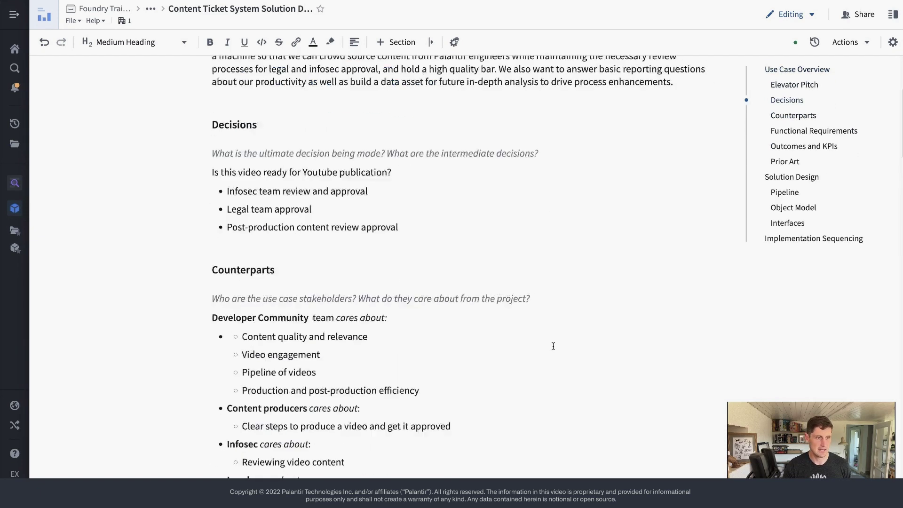
scroll(553, 348, down, 10)
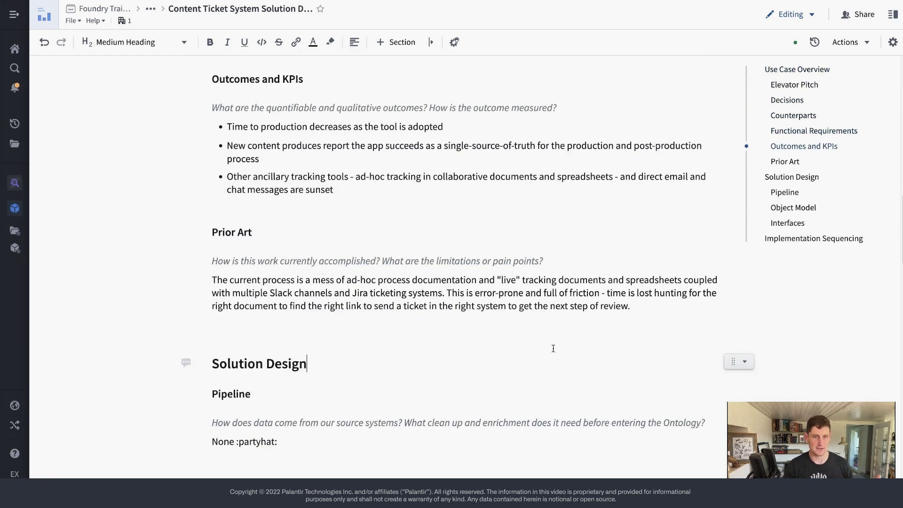
scroll(552, 330, down, 1)
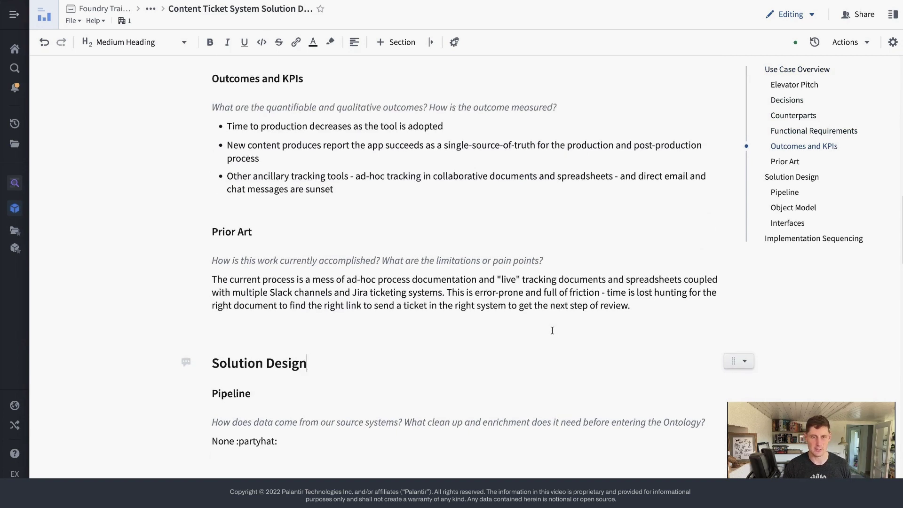
click(802, 131)
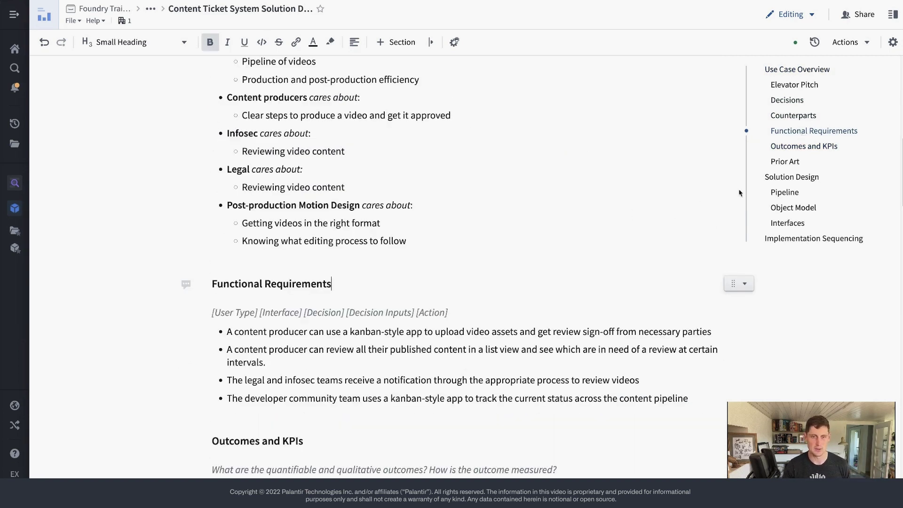
Examine the Solution Design section's object model diagram, primary ticket lifecycle, schemas and interface sketches
click(777, 181)
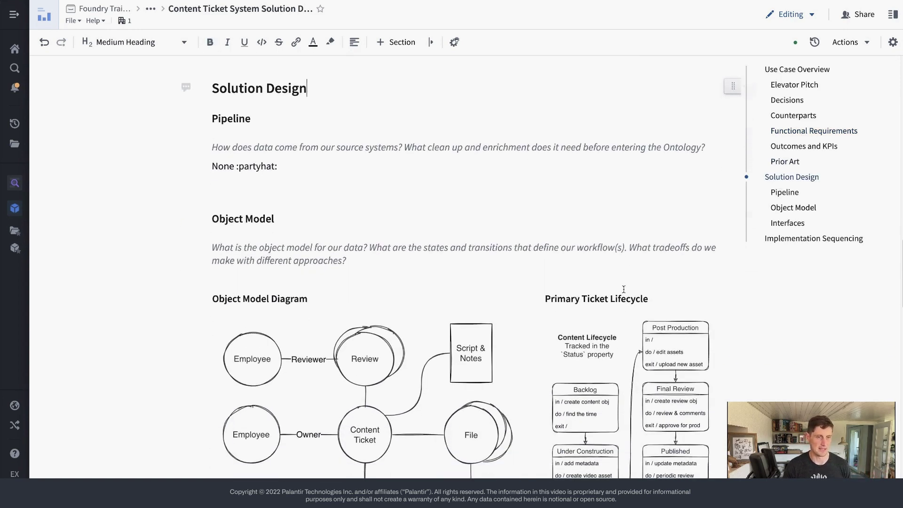
scroll(624, 287, down, 2)
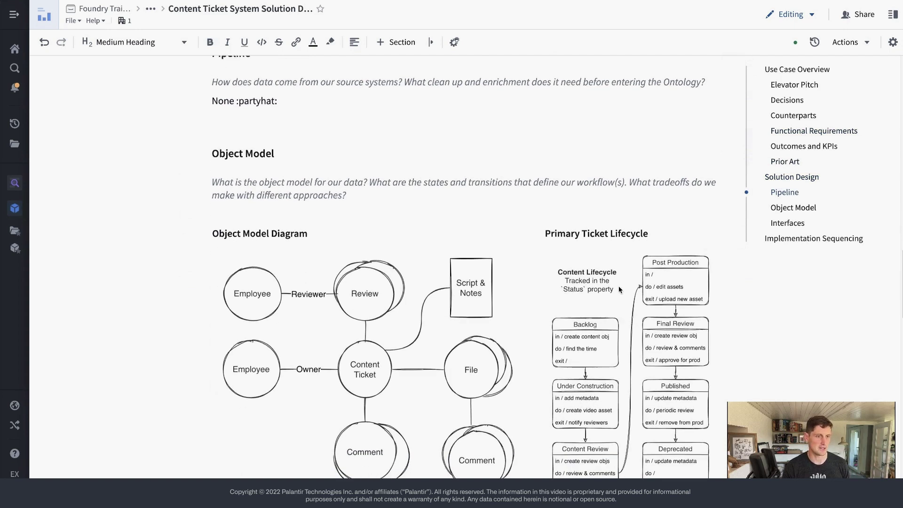
scroll(609, 295, down, 1)
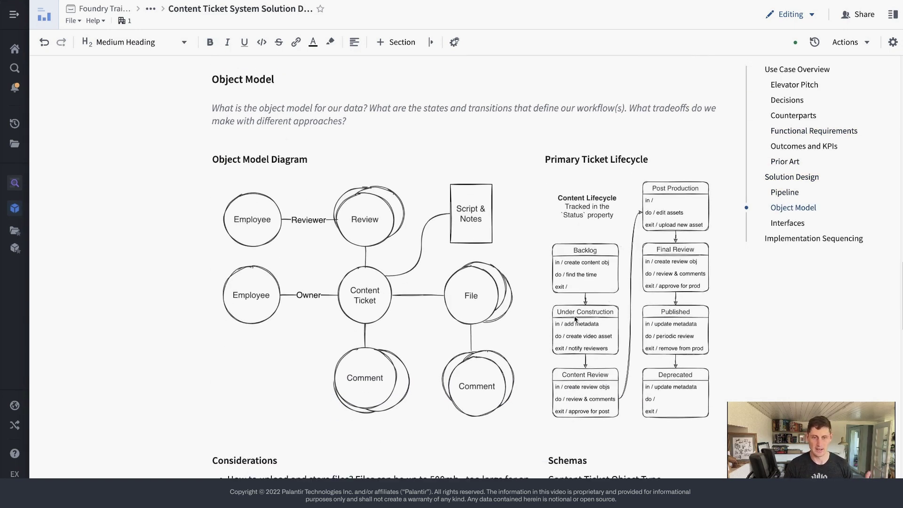
scroll(574, 319, down, 2)
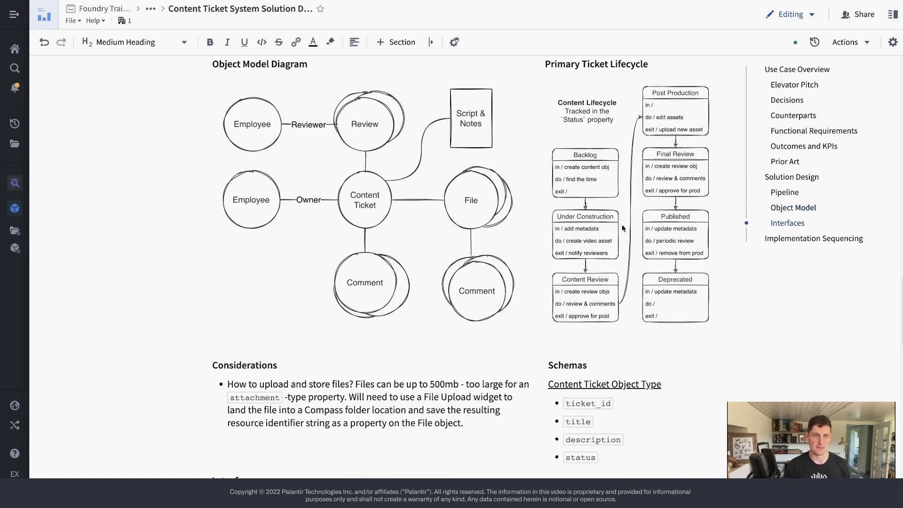
scroll(622, 229, up, 1)
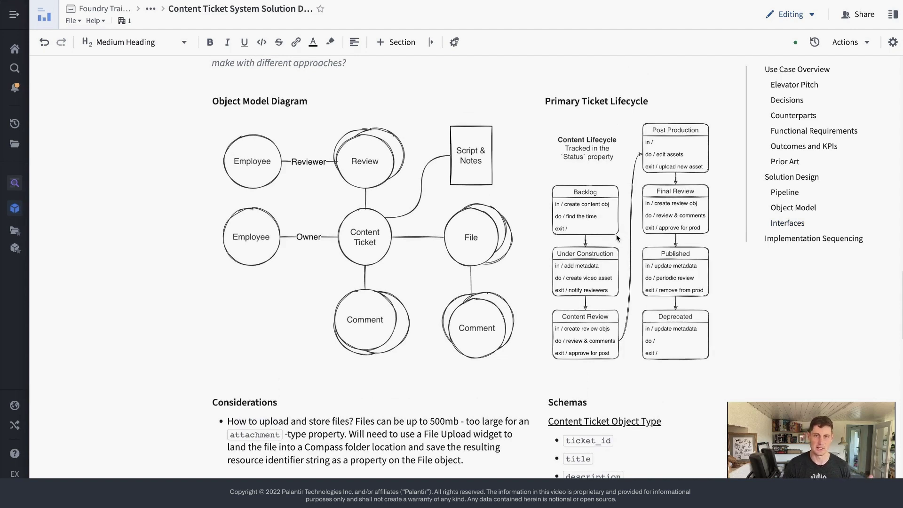
scroll(616, 234, down, 7)
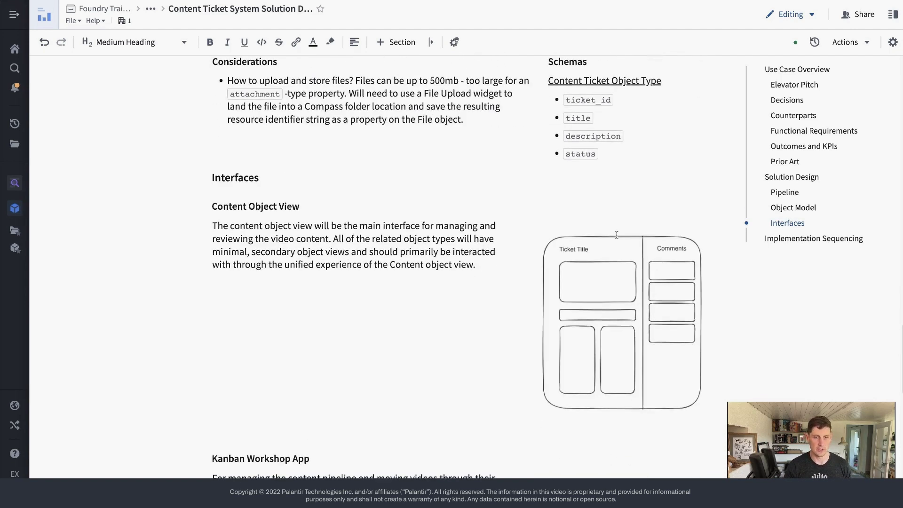
scroll(616, 234, down, 3)
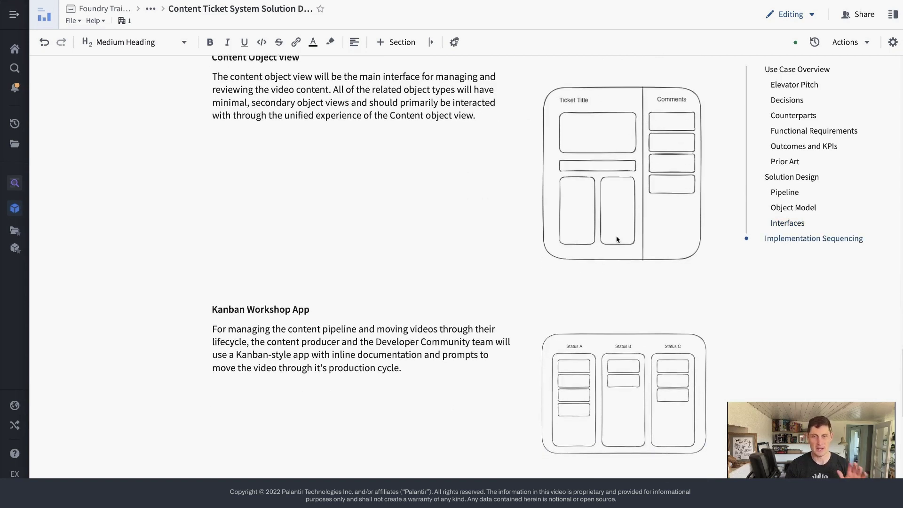
scroll(616, 239, up, 1)
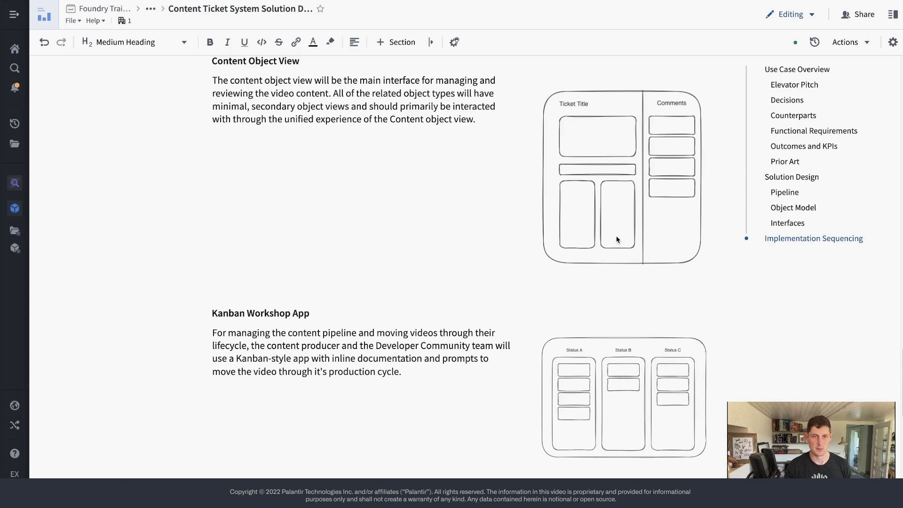
Open the linked Use Case Lifecycle Documentation and read its Overview page, including the solution design framework diagram
scroll(616, 236, up, 20)
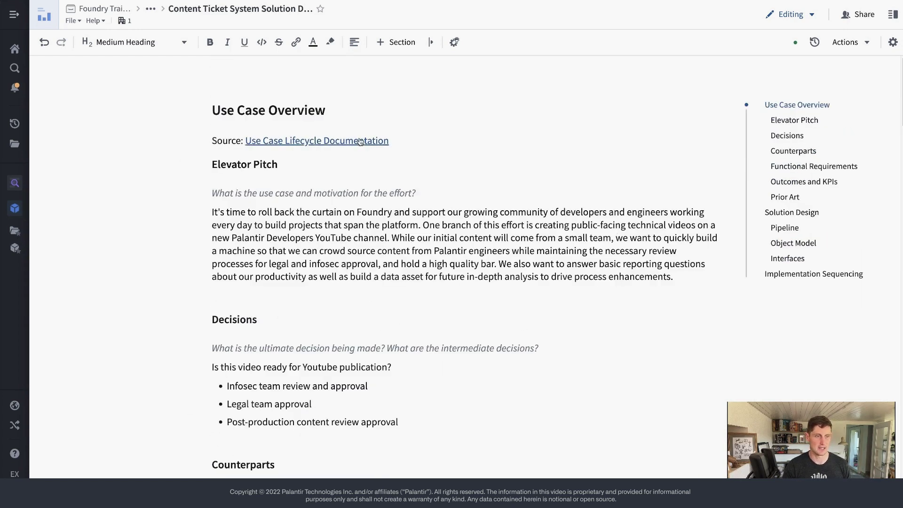
click(360, 141)
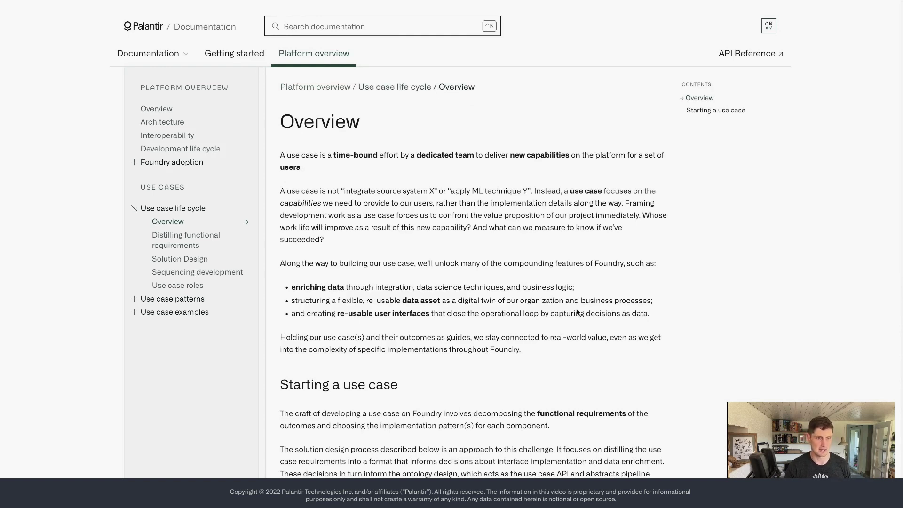
scroll(604, 352, down, 4)
scroll(604, 339, down, 4)
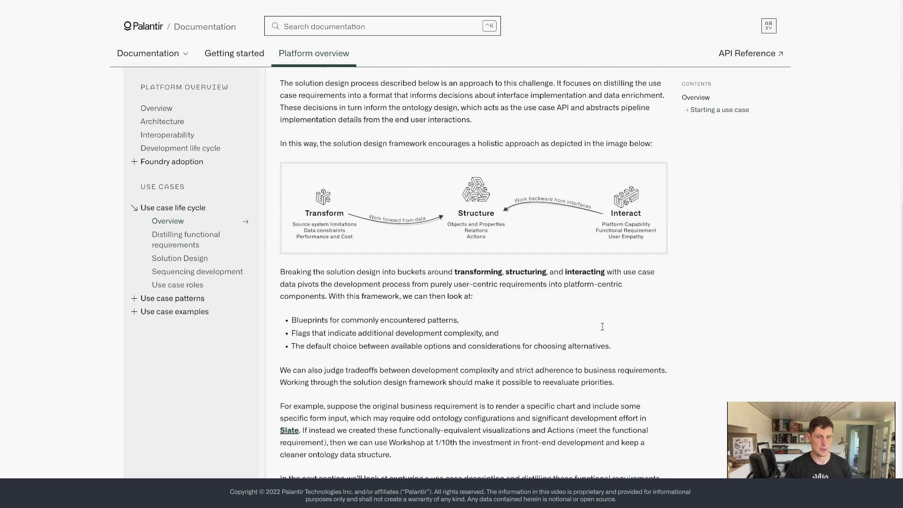
scroll(425, 278, down, 1)
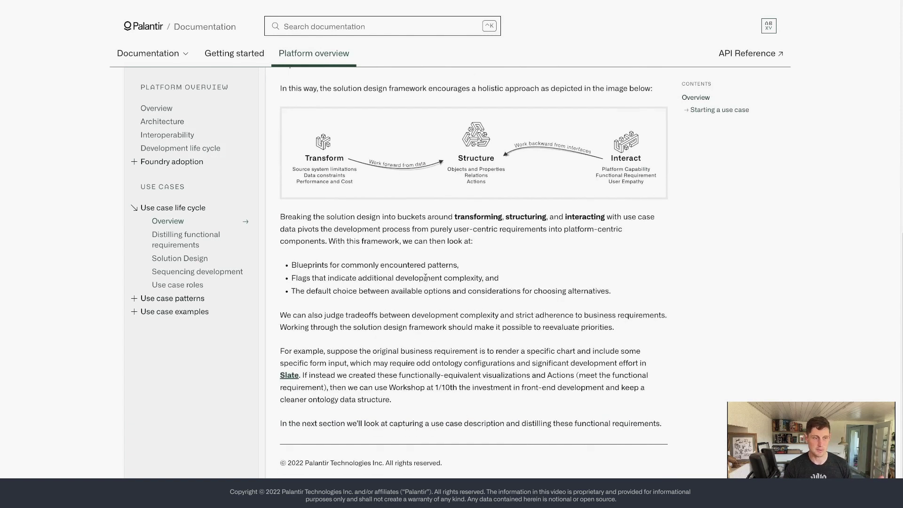
Read the documentation pages on distilling functional requirements and on solution design, down to the object model example
click(190, 243)
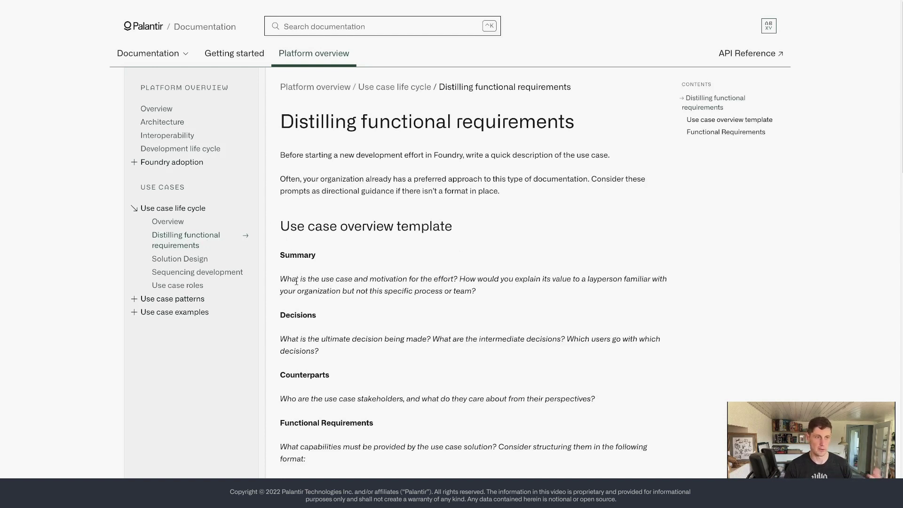
click(195, 259)
scroll(423, 310, down, 1)
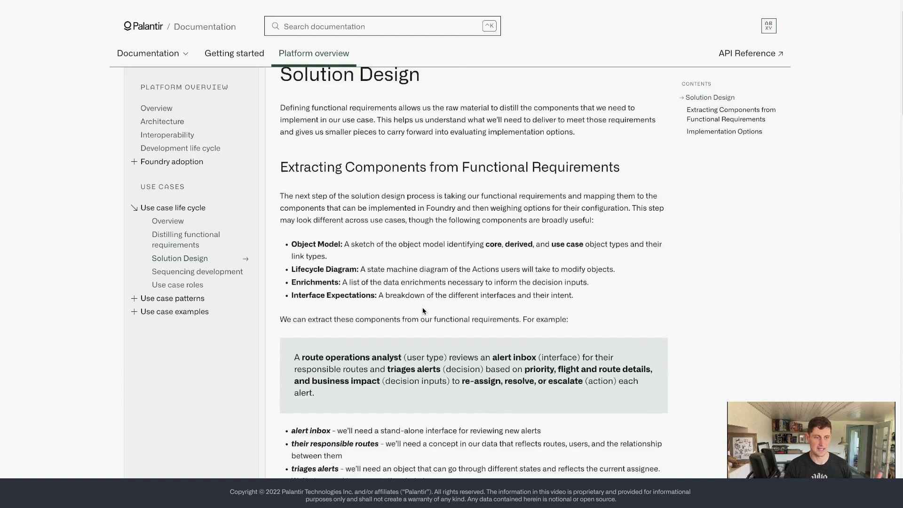
scroll(423, 311, down, 8)
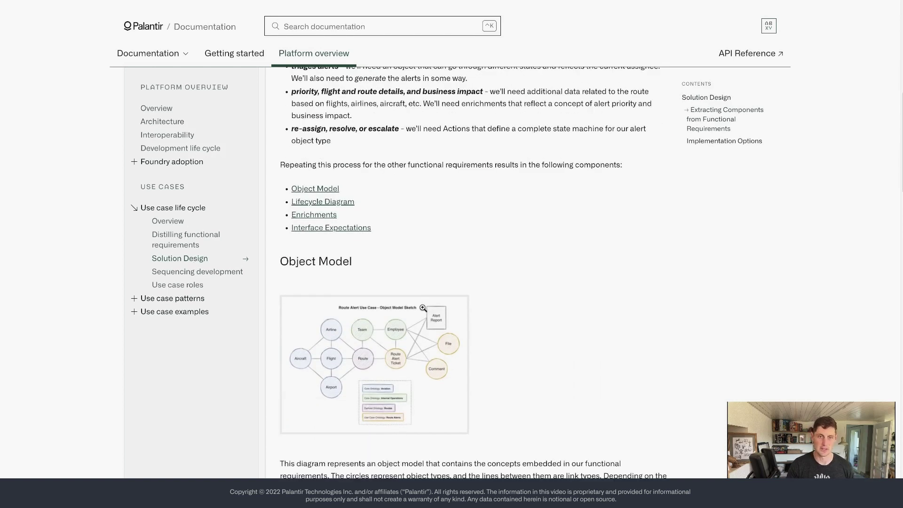
scroll(422, 307, down, 1)
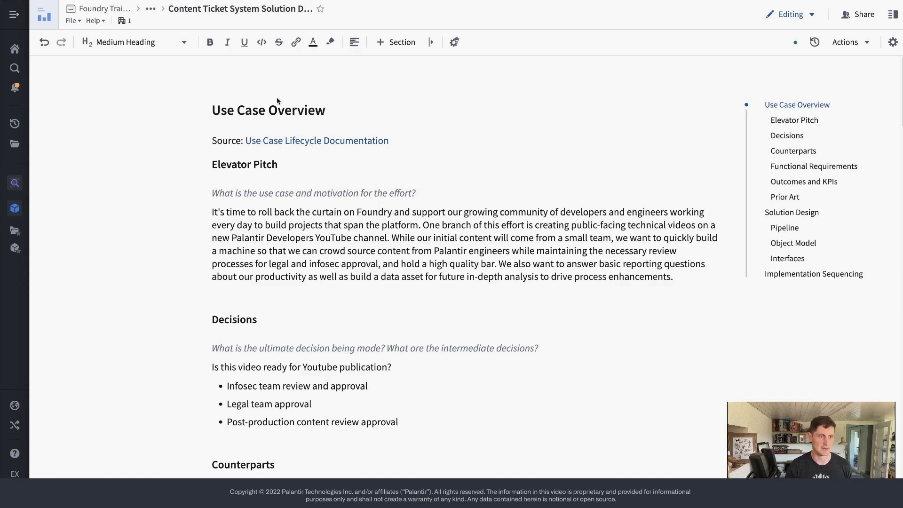
Add the heading "Ticket Management System" above the Use Case Overview heading
click(235, 111)
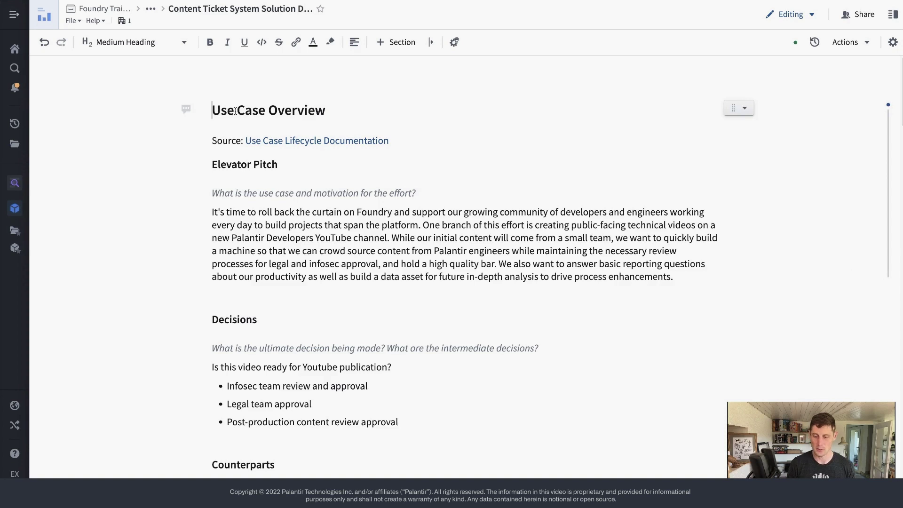
key(Return)
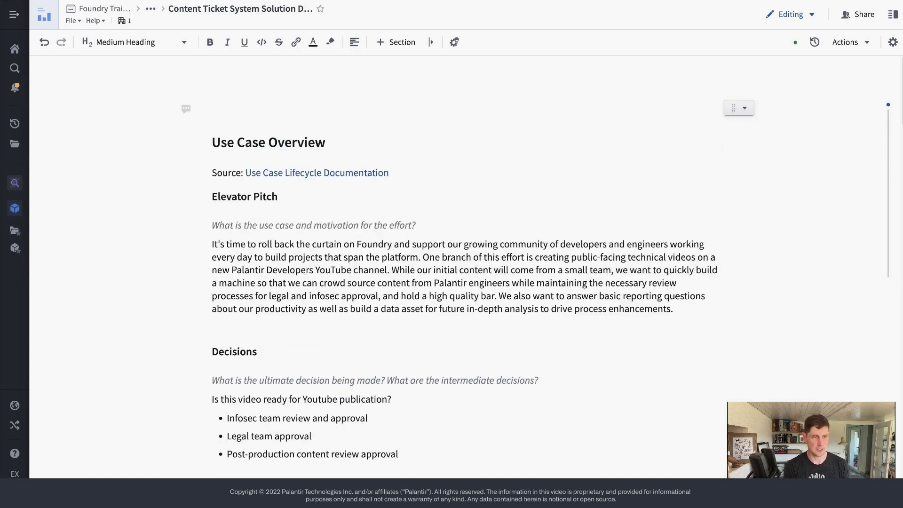
text(Ticket Management S)
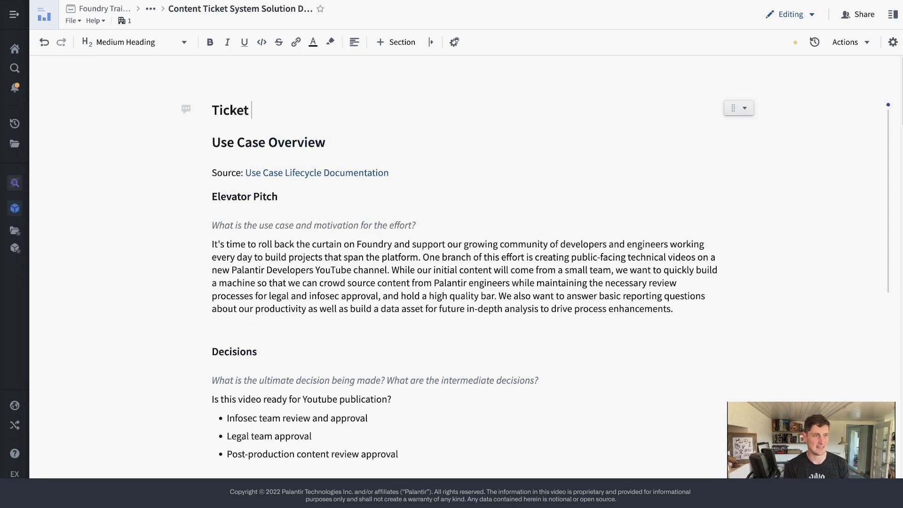
text(ystem)
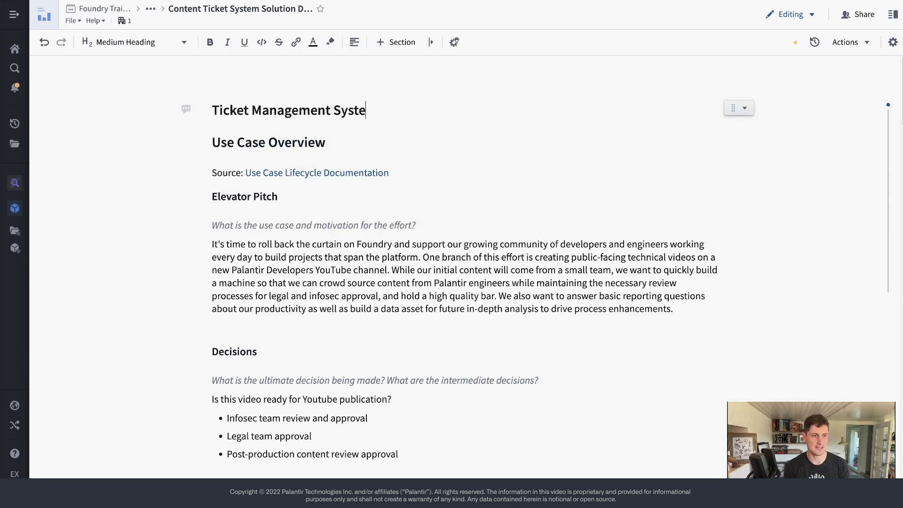
Start a bulleted list under the Ticket Management System heading with the items "Ticket Object Type" and "Comment Object Type"
key(Return)
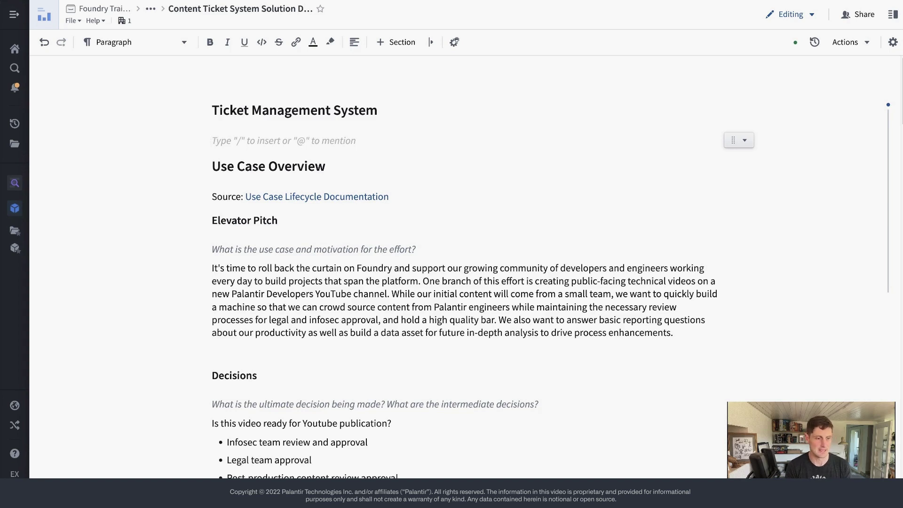
text(- Ticket O)
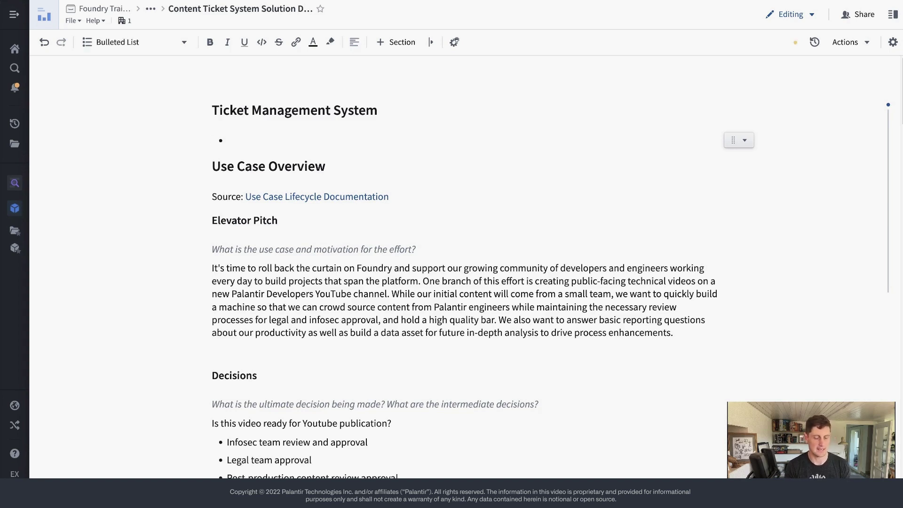
text(bject Type)
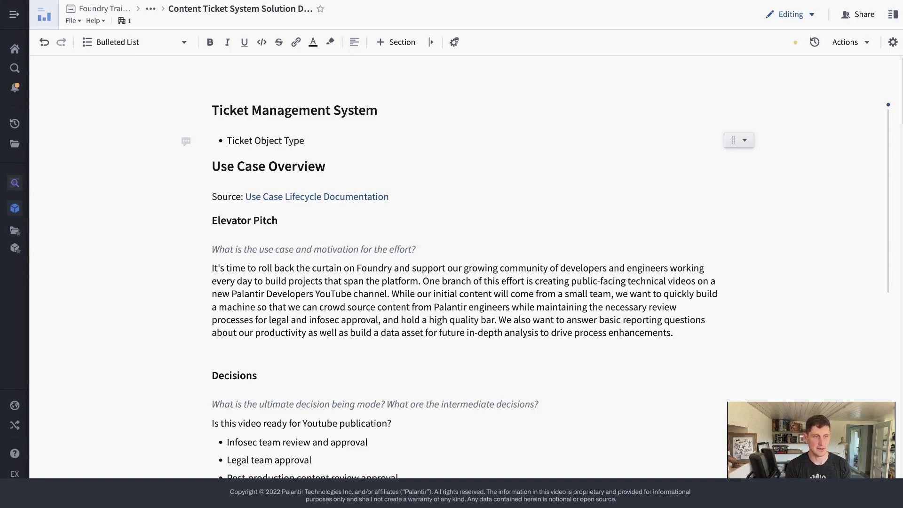
key(Return)
text(Comment Object Type)
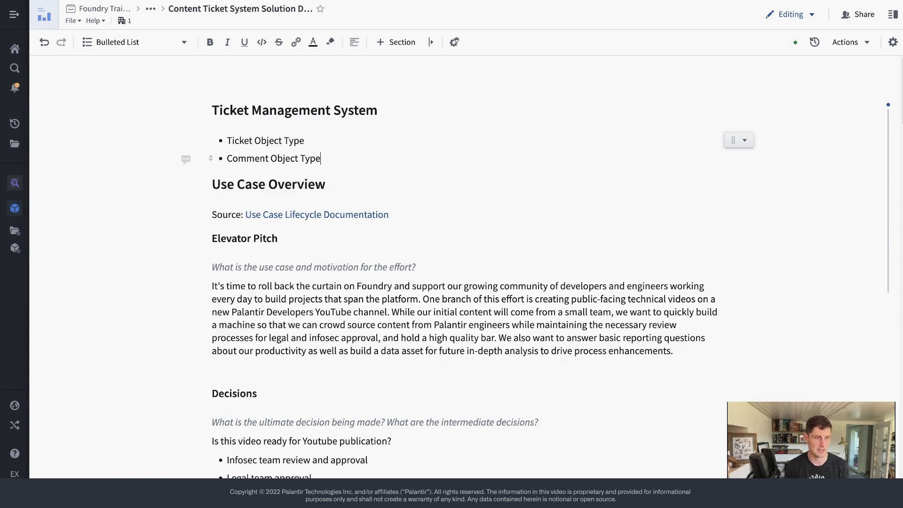
Add the nested bullets "ticket_id", "assignee" and "status" under Ticket Object Type
key(Up)
key(Return)
key(Tab)
text(ticket_id)
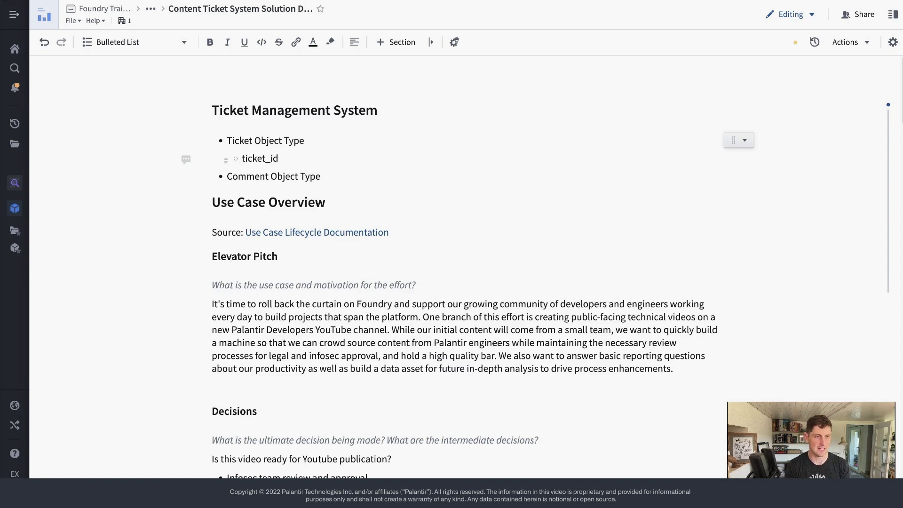
key(Return)
text(assignee)
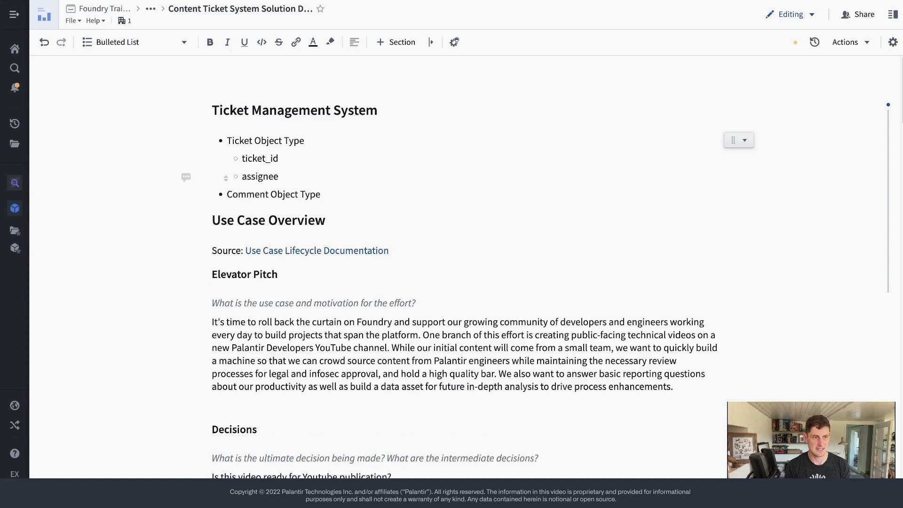
key(Return)
text(status)
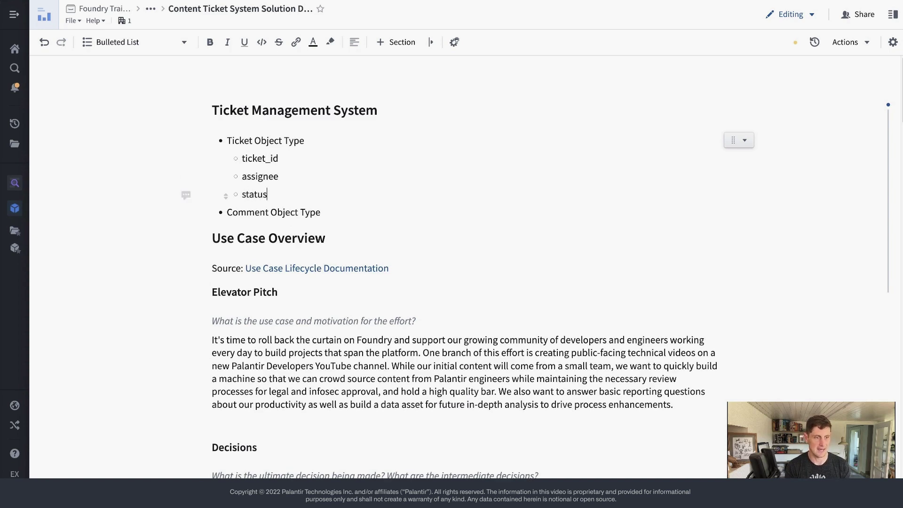
Extend the nested list under Ticket Object Type with "description" and "file attachements"
key(Return)
text(descs)
key(BackSpace)
text(ription)
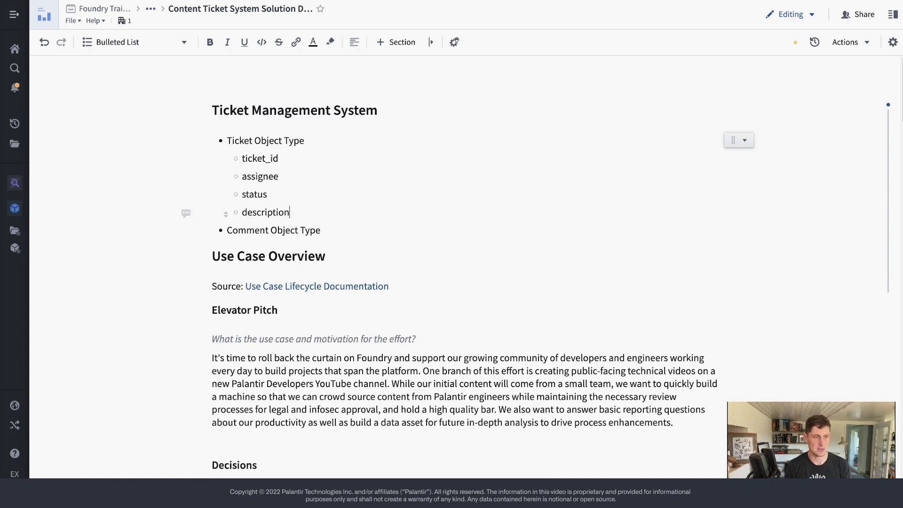
key(Return)
text(file attachements)
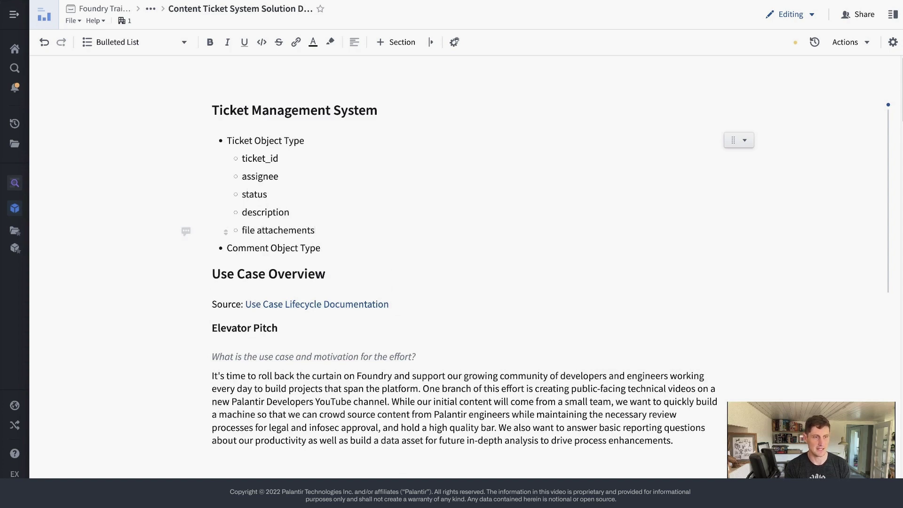
Add the nested bullets "comment_id", "commenter", "timestamp" and "comment text" under Comment Object Type
key(Down)
key(Return)
key(Tab)
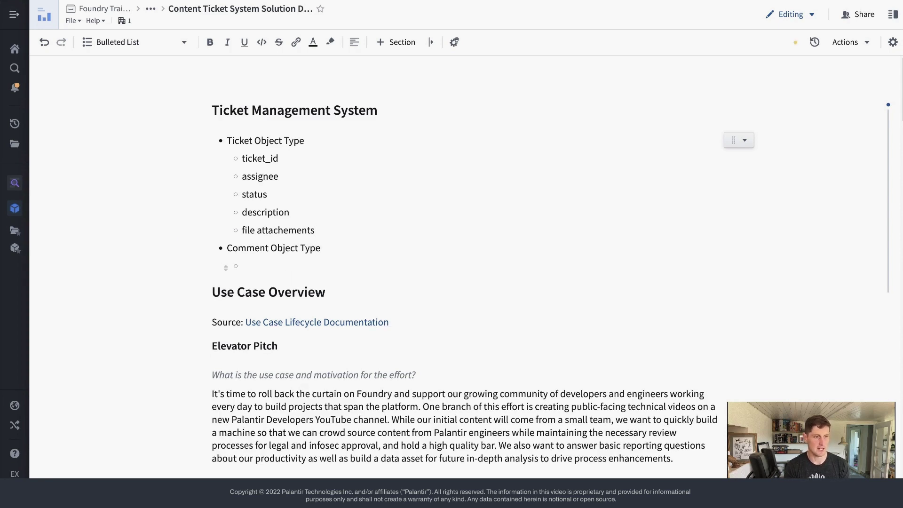
text(comment_id)
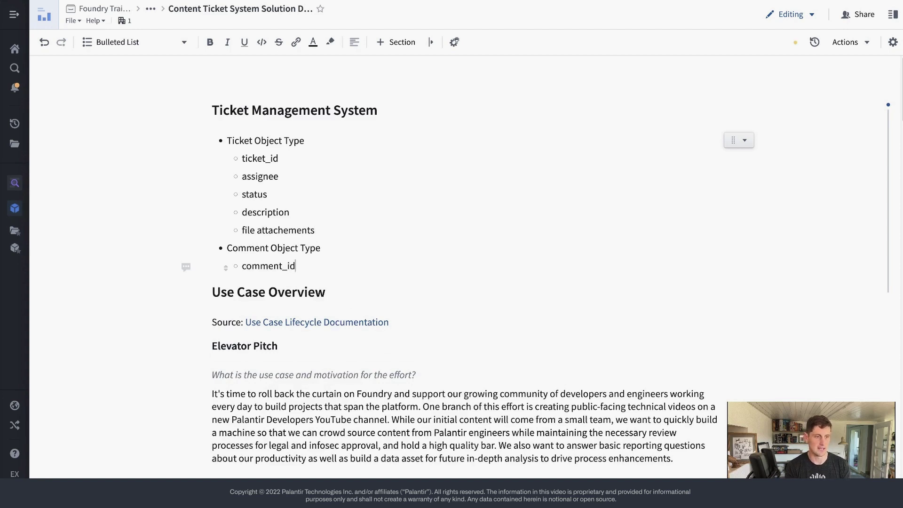
key(Return)
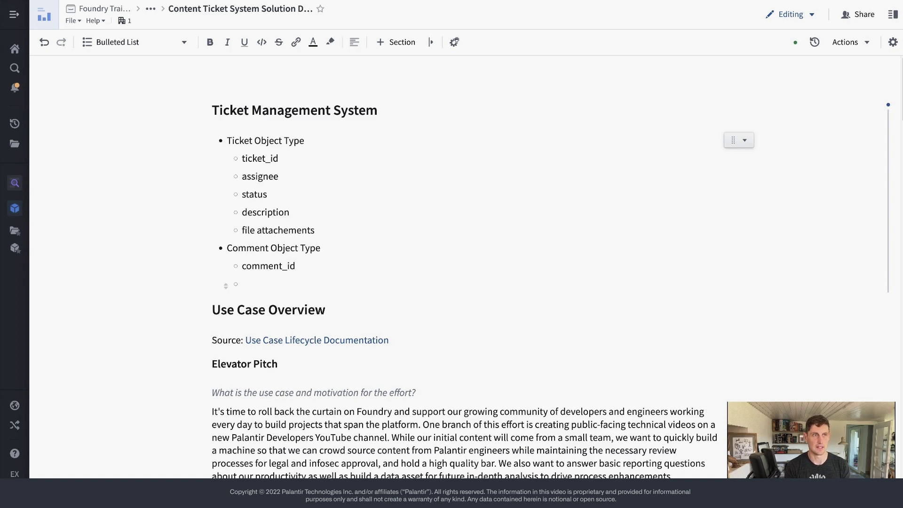
text(commenter)
key(Return)
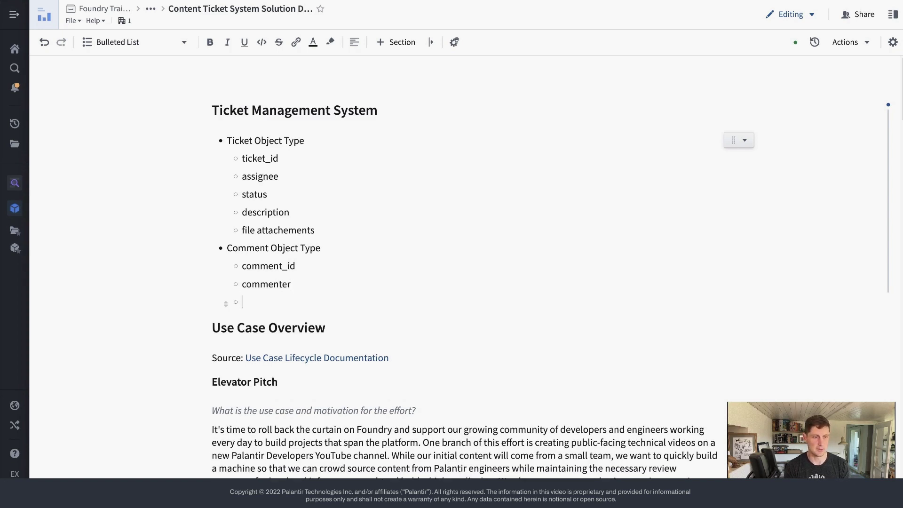
text(timestamp)
key(Return)
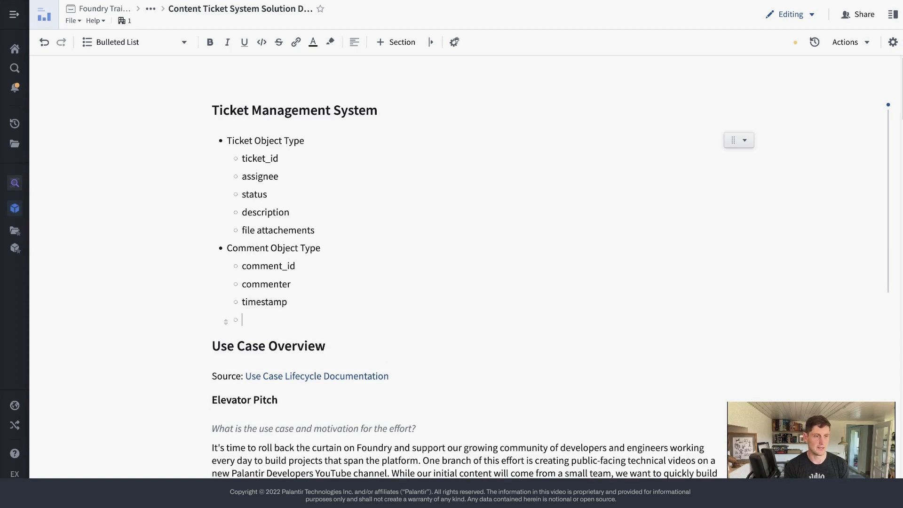
text(co)
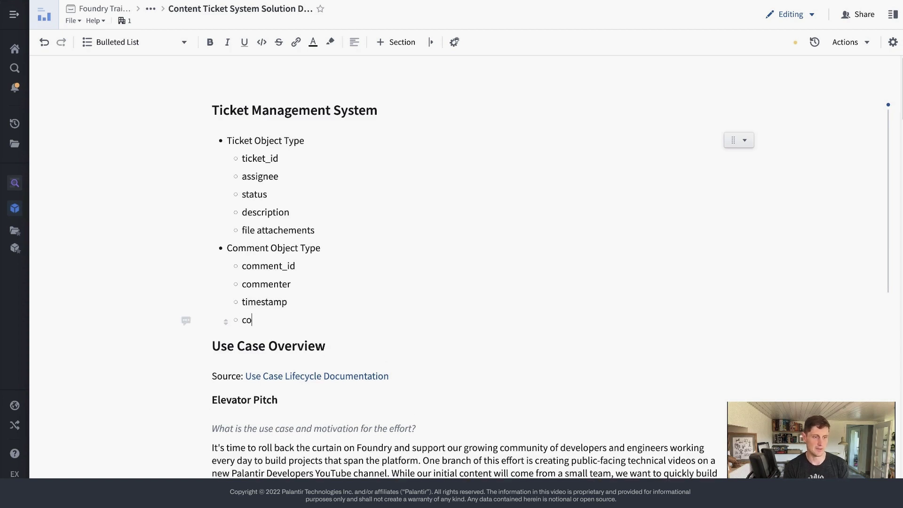
text(mment text)
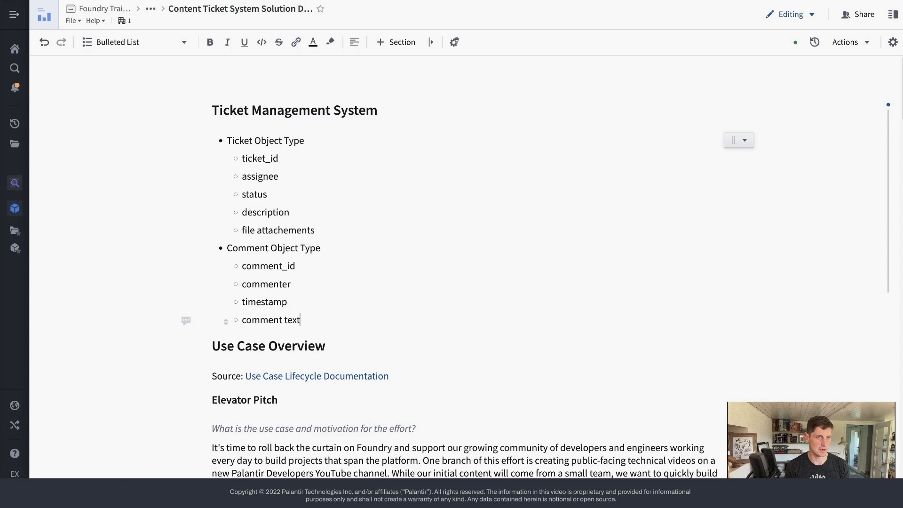
Start a separate bulleted list below the object types, leaving a blank line, with the item "Create a new ticket"
key(Return)
key(Return)
key(Return)
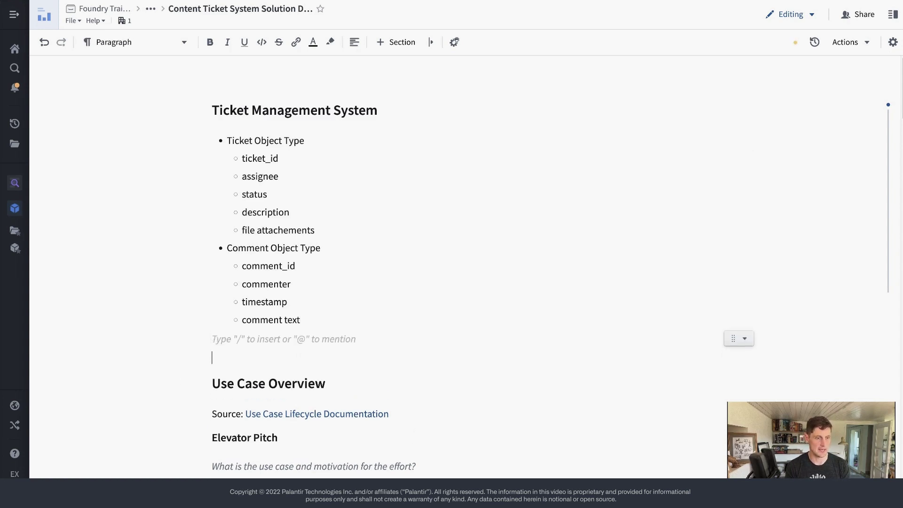
text(*)
key(BackSpace)
text(* )
text(Create a new ticke)
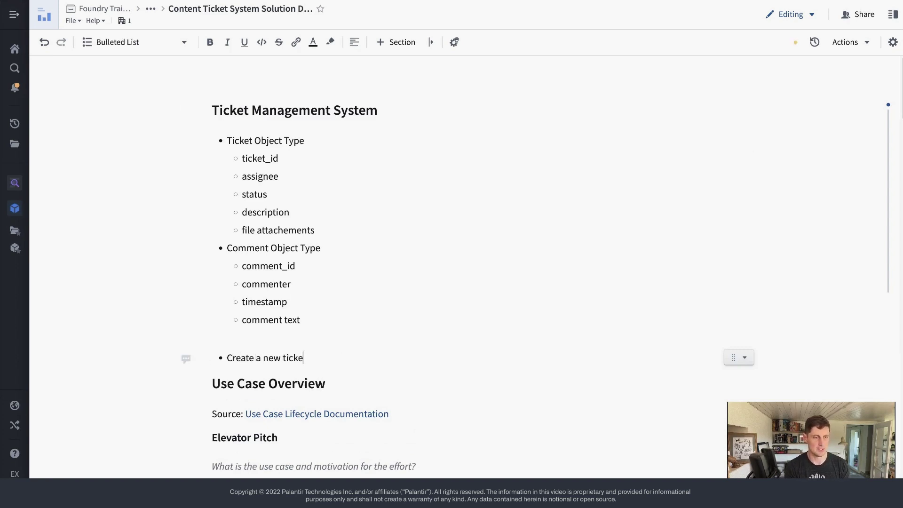
text(t)
Add the bullets "Assignee and update status" and "Leave a comment" below "Create a new ticket"
key(Return)
text(A)
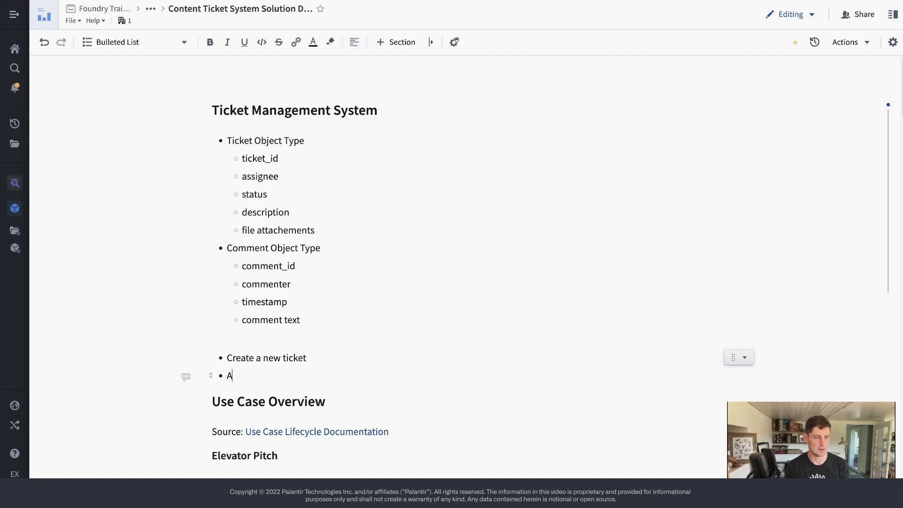
text(ssignee and update )
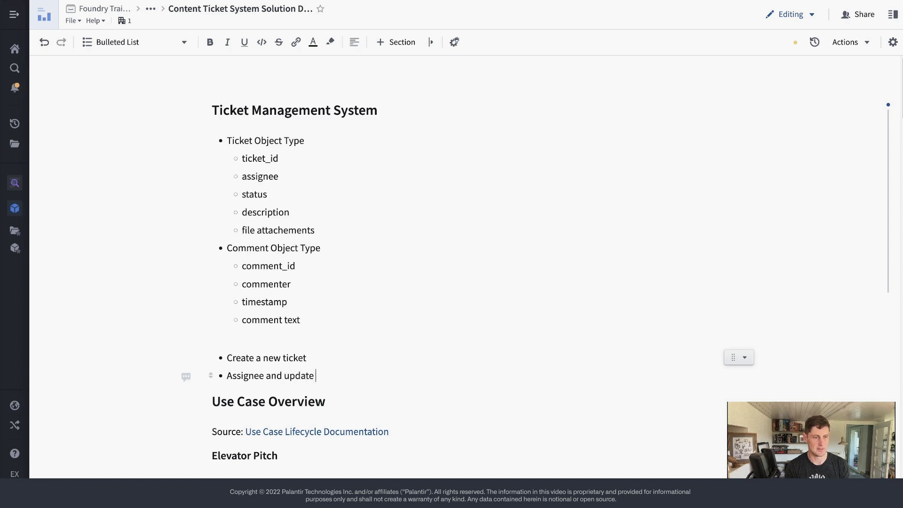
text(status)
key(Return)
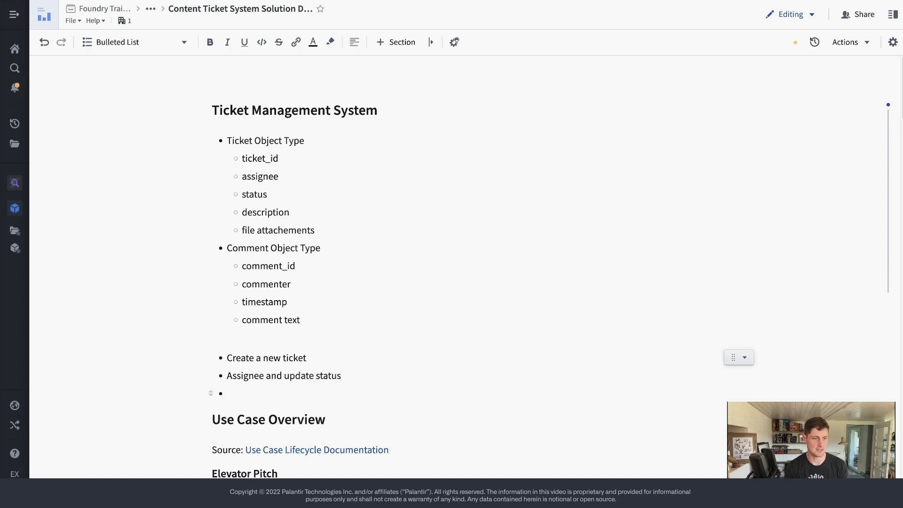
text(Lea)
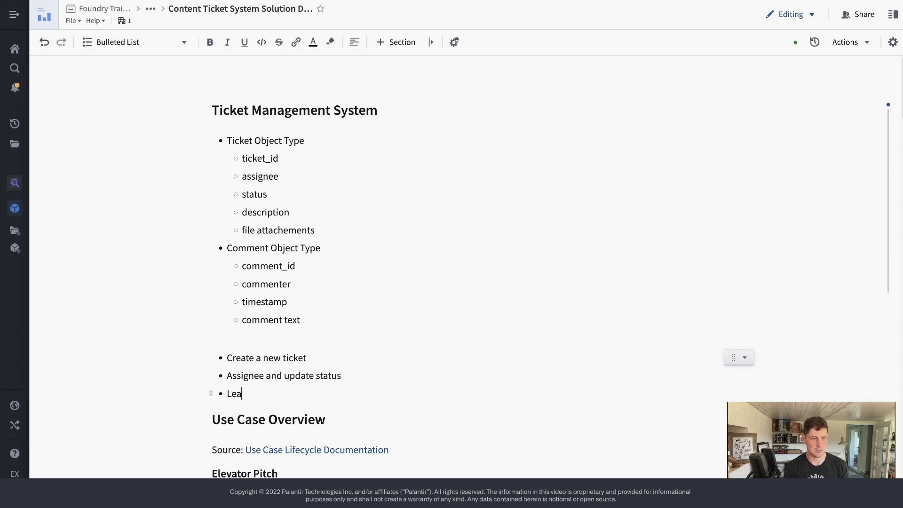
text(ve a comment)
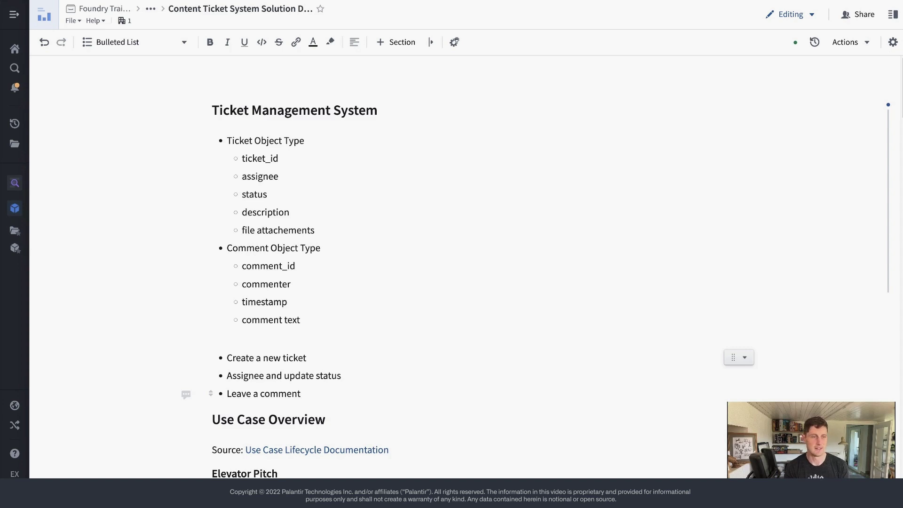
Create a third bulleted list after a blank line with "Ticket object view" and "Kanban overview application", and end the list
key(Return)
key(Return)
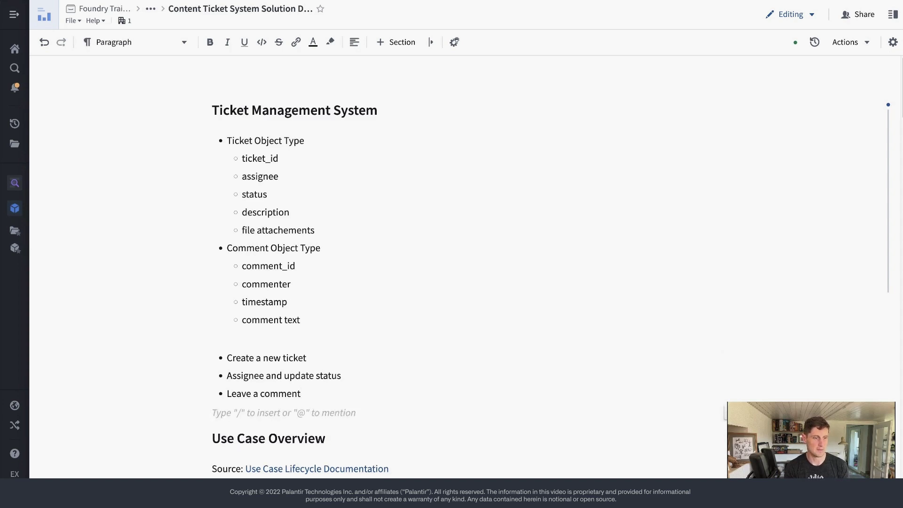
text(- )
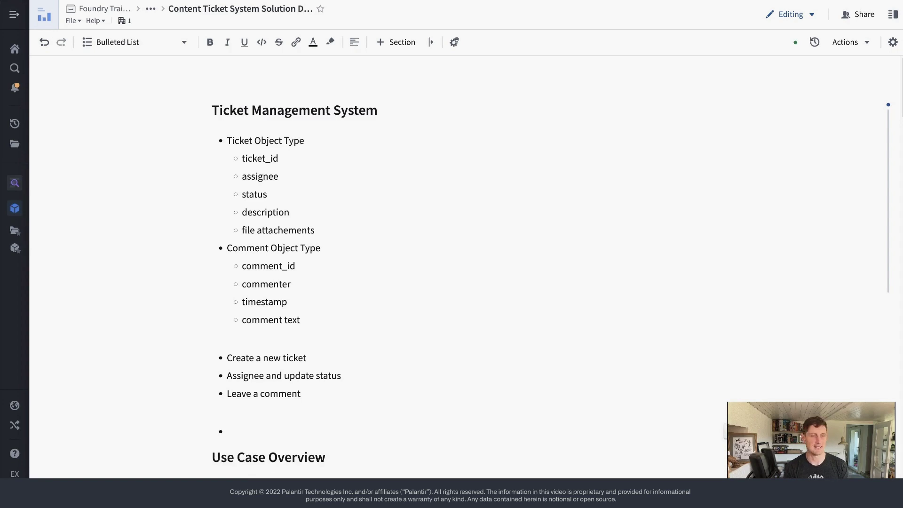
text(Ticket o)
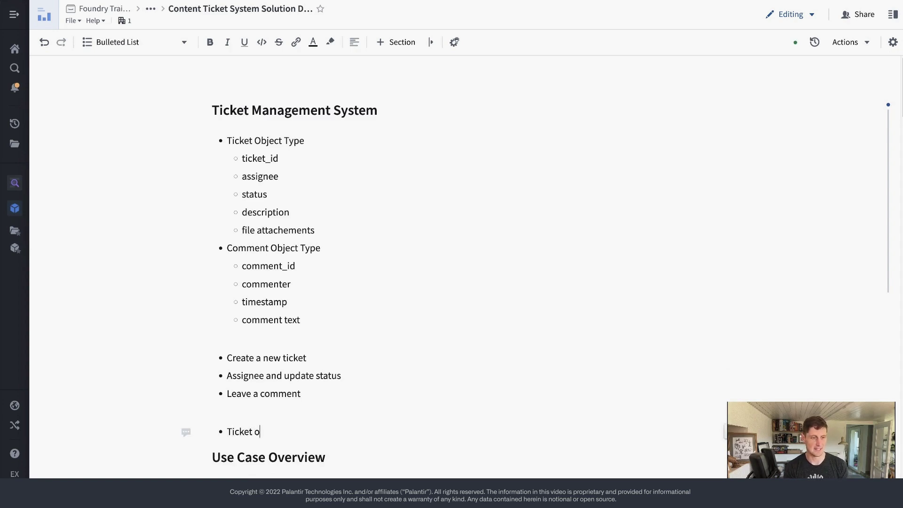
text(bject view)
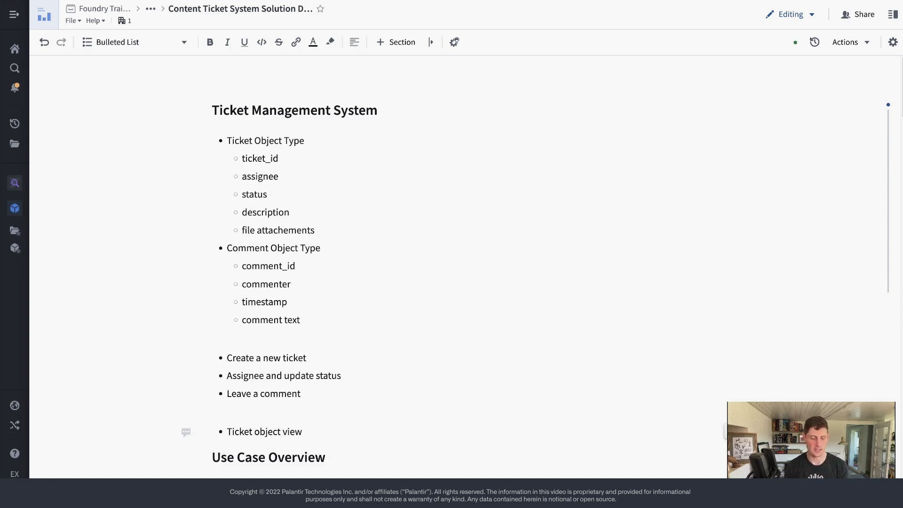
key(Return)
text(Kanban)
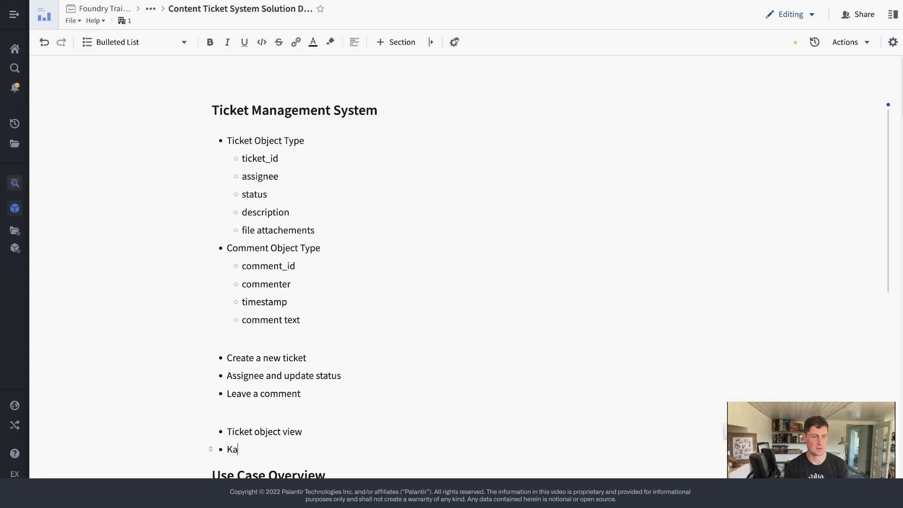
key(BackSpace)
text(n over)
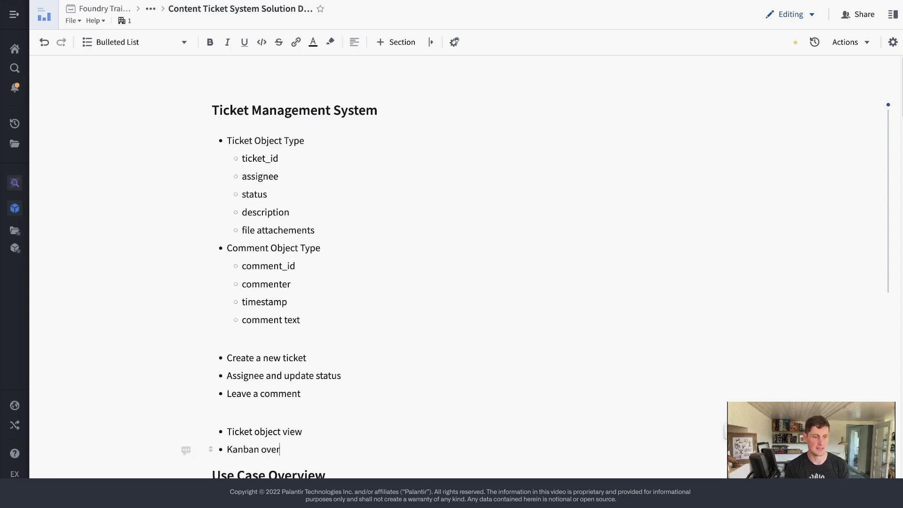
text(view application)
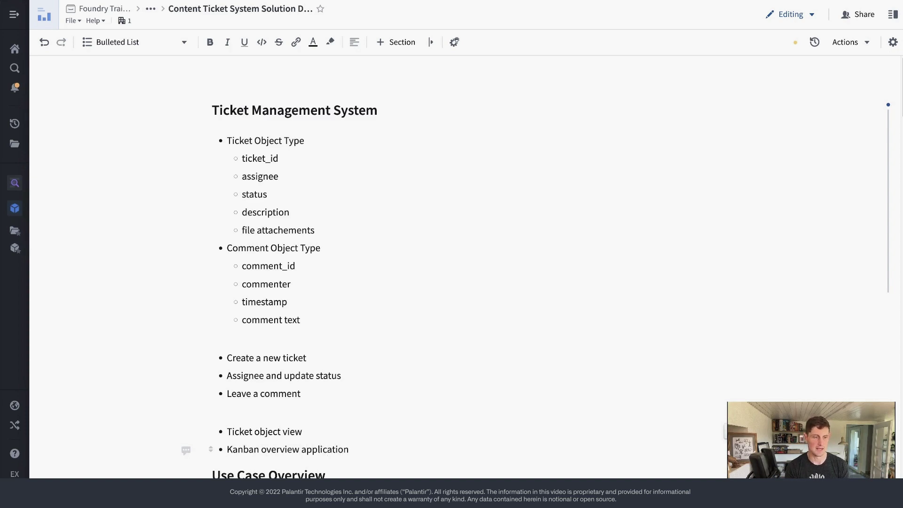
key(Return)
key(Return)
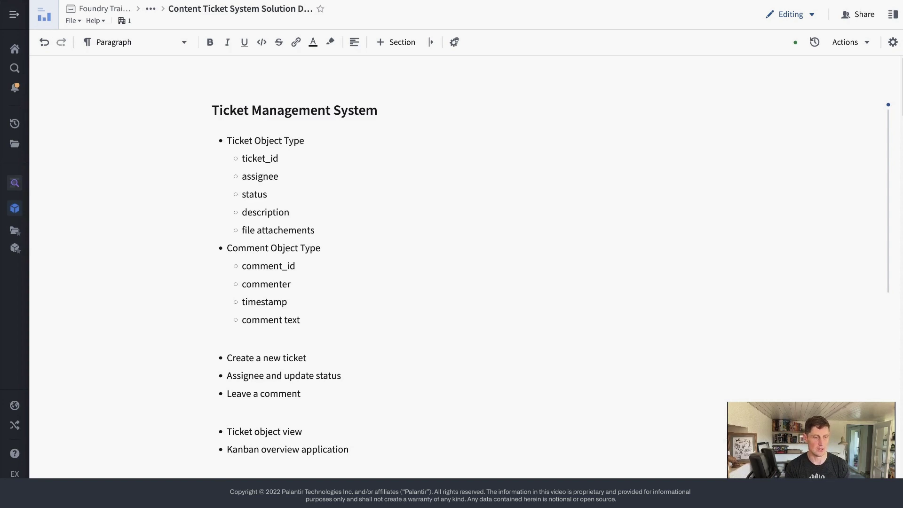
Add an "Order of operations" line below the bulleted lists, followed by the item "1) Schema datasets for empty object types"
key(Return)
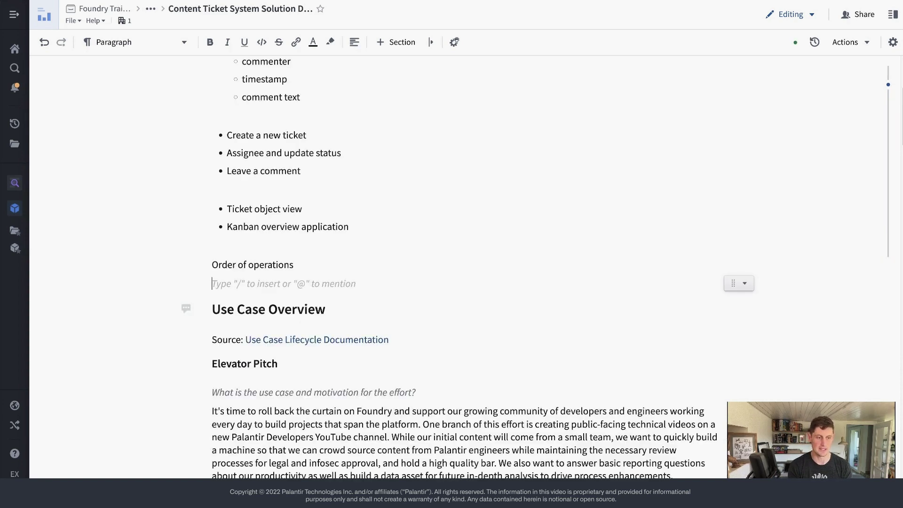
text(1))
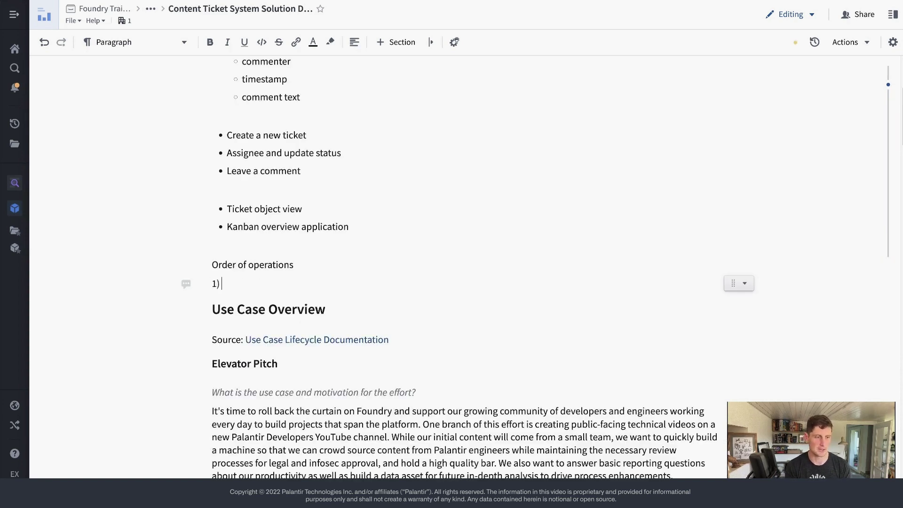
key(Return)
key(Left)
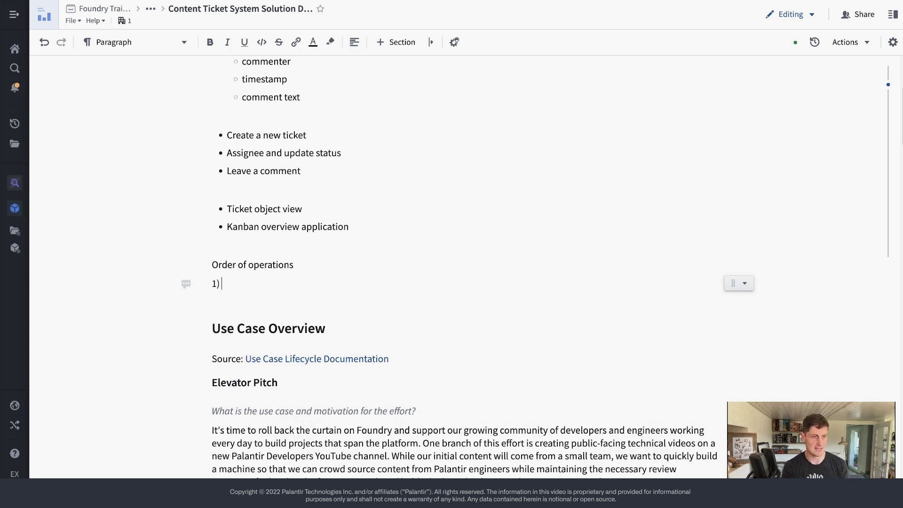
text(Schema datasets)
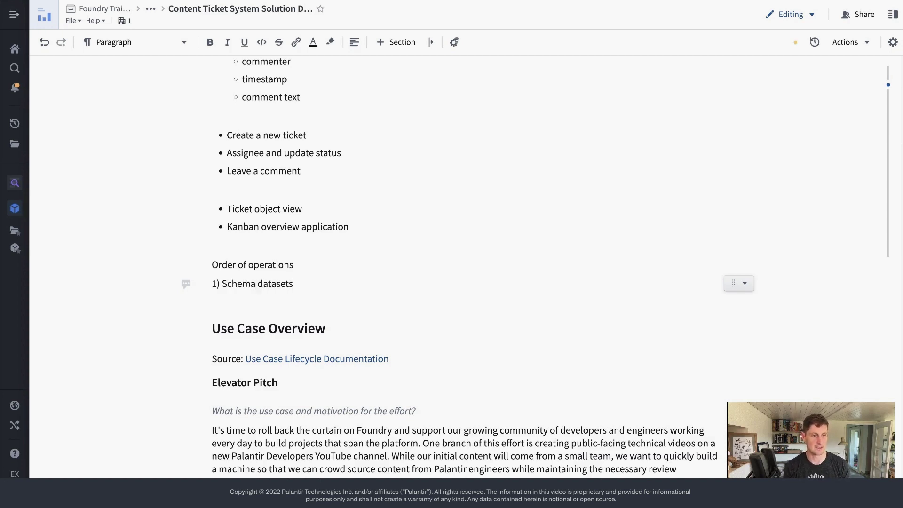
text( for empty object types)
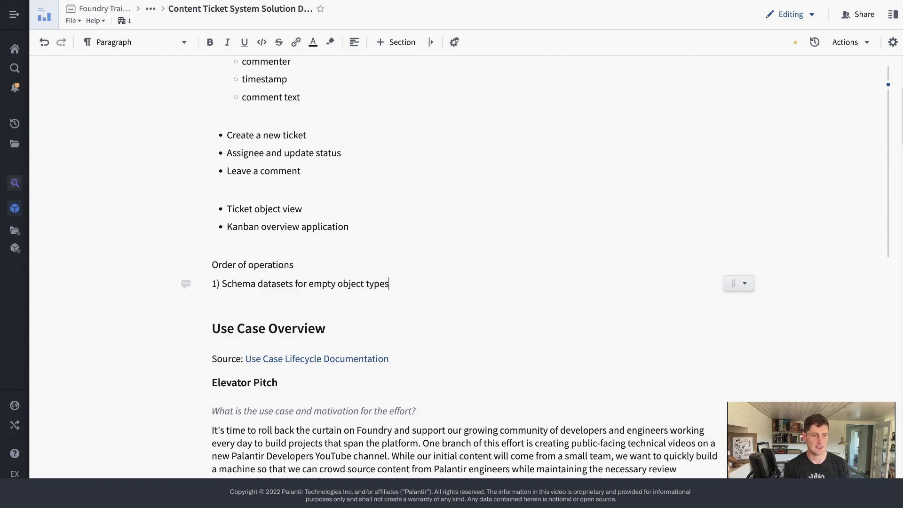
Add the second item "2) Configure object types, properties, link types, and actions" under Order of operations
key(Return)
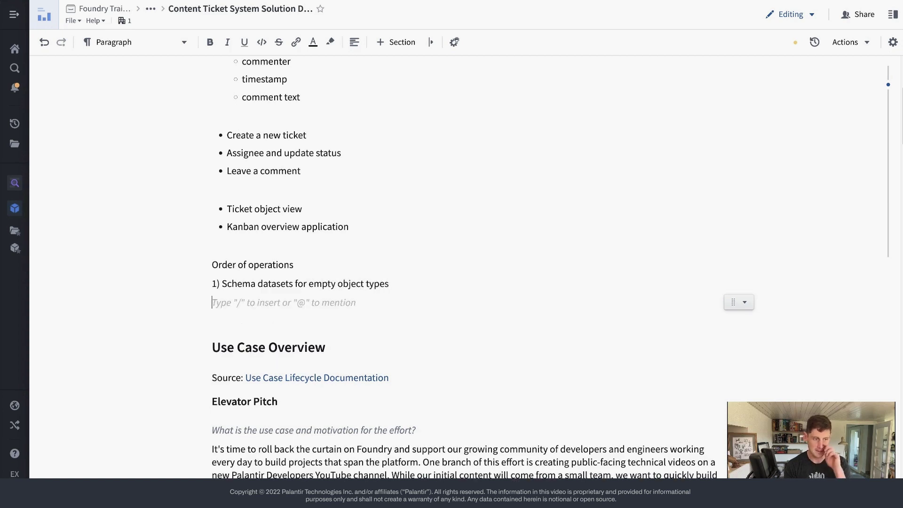
text(2) Config)
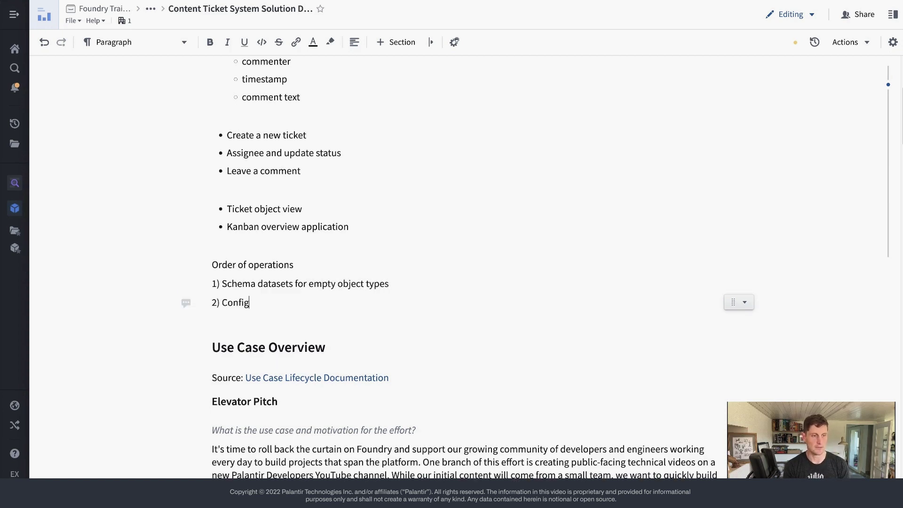
text(ure object type)
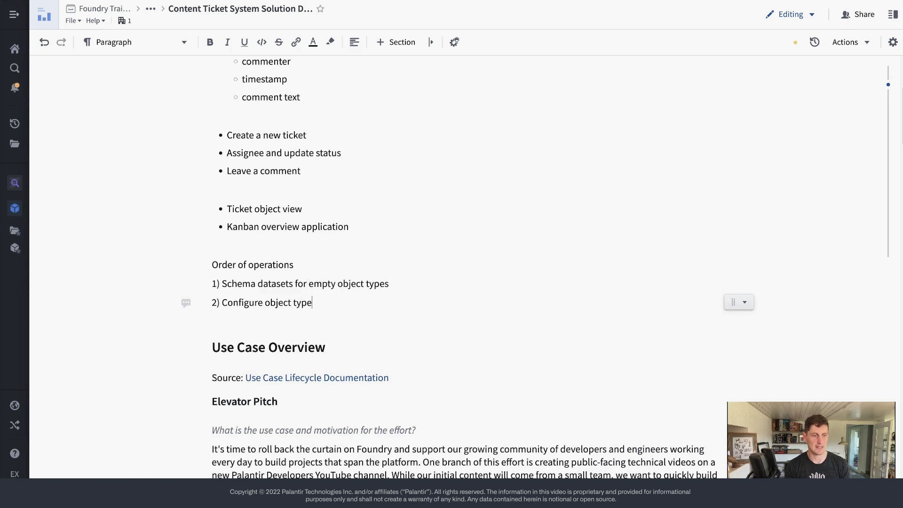
text(s, property)
key(BackSpace)
text(ies, link )
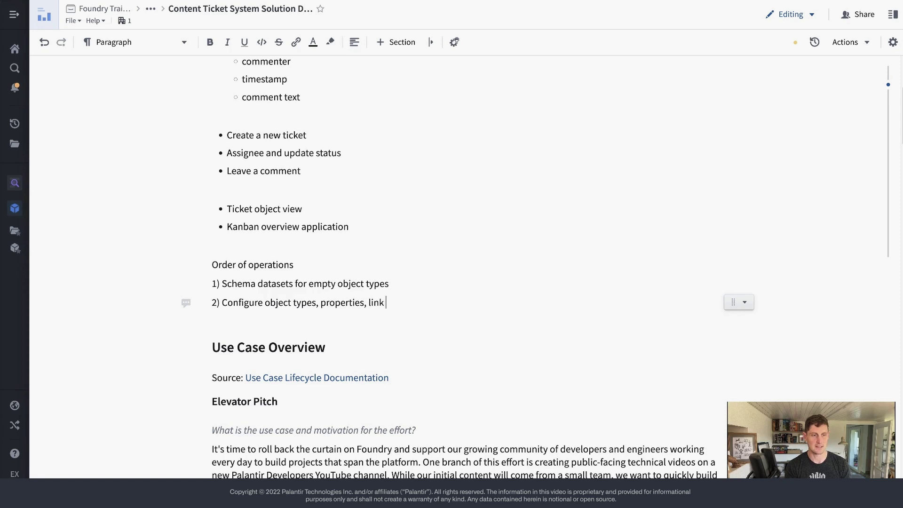
text(types, and a)
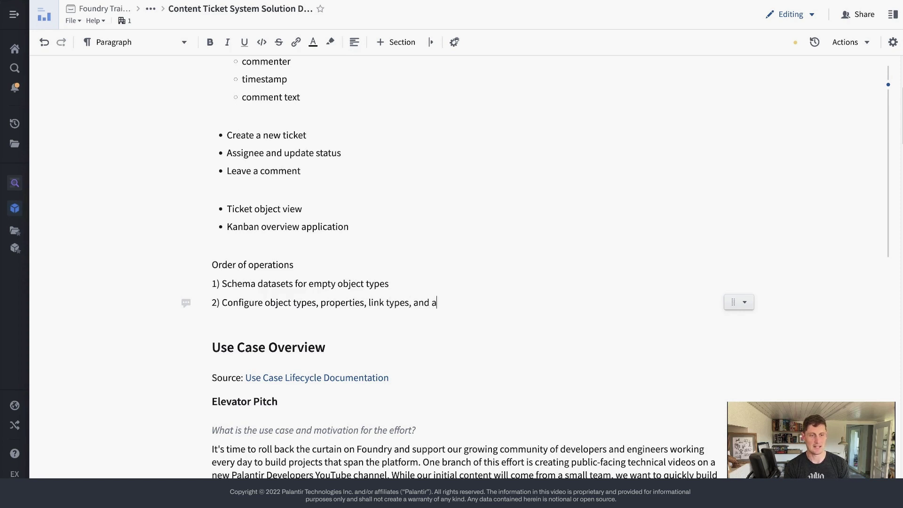
text(ctions)
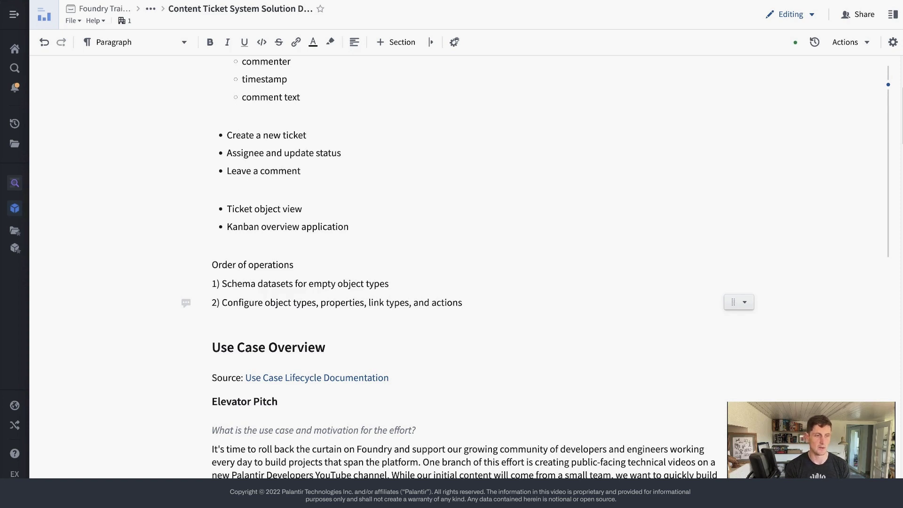
Add the items "3) Build Ticket object view" and "4) Kanban Workshop application" to the order of operations
key(Return)
text(3))
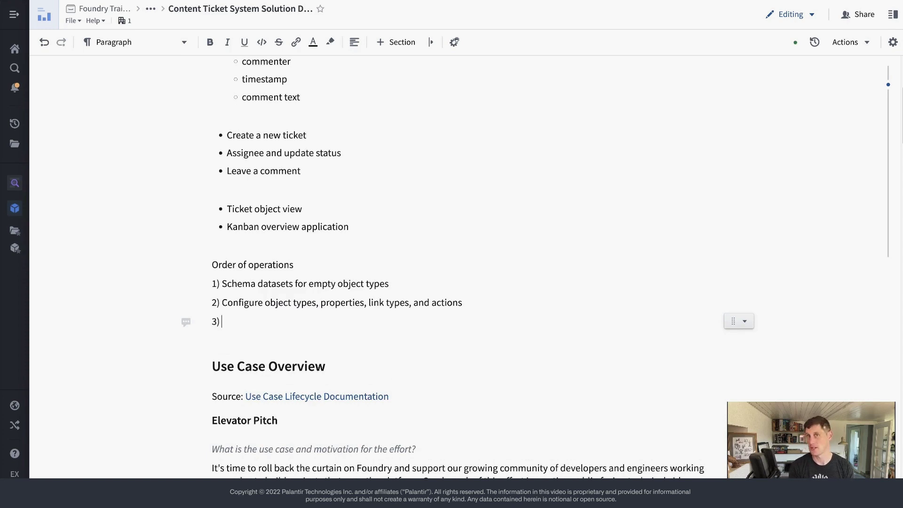
text(Build Ticket object view)
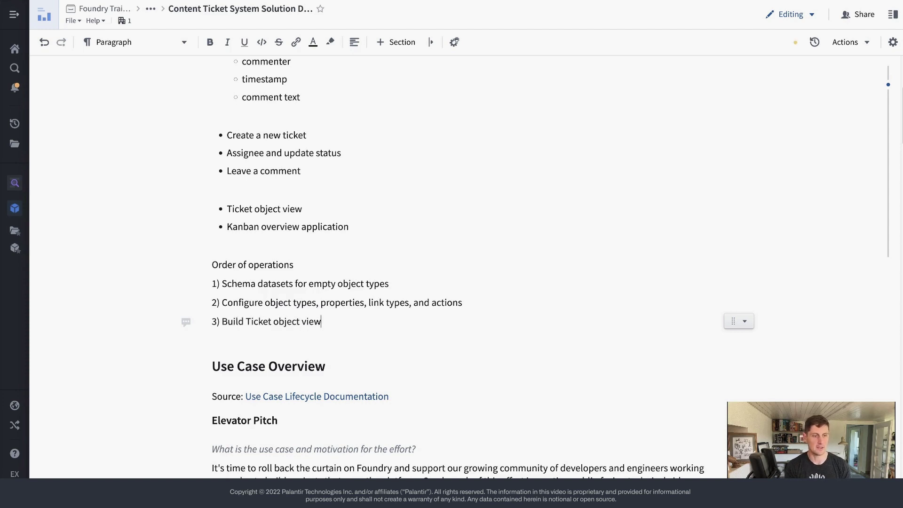
key(Return)
text(4) Kanb)
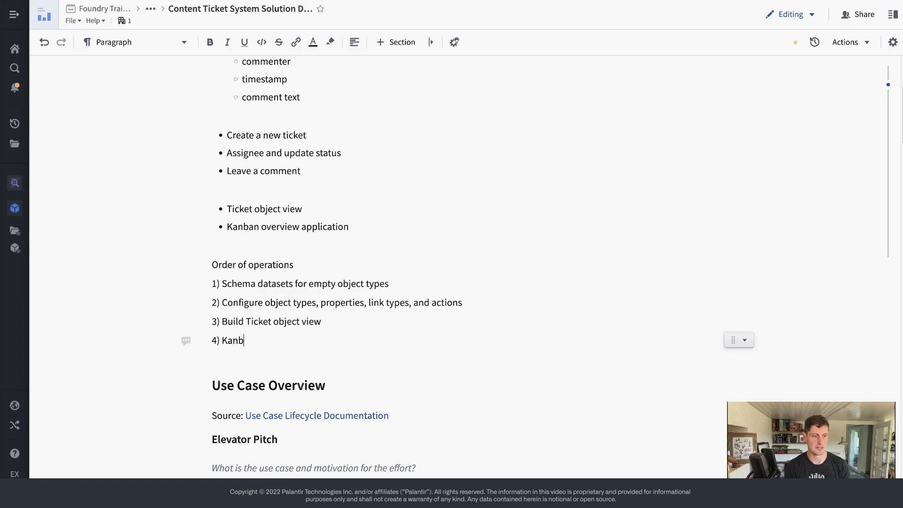
text(an Wo)
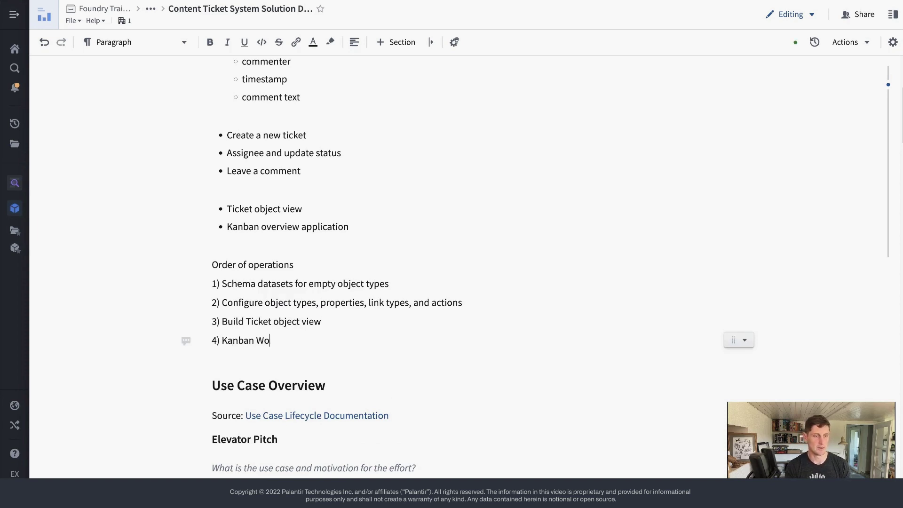
text(rkshop application)
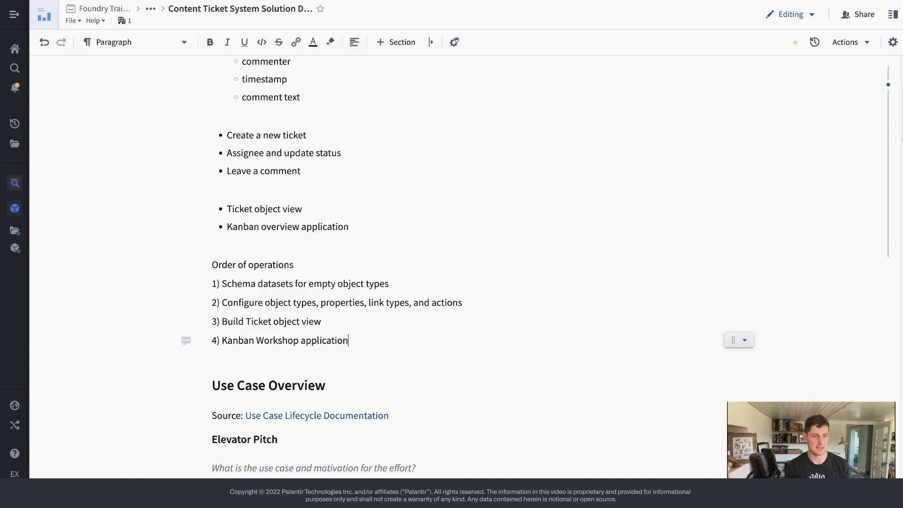
drag(215, 266, 407, 334)
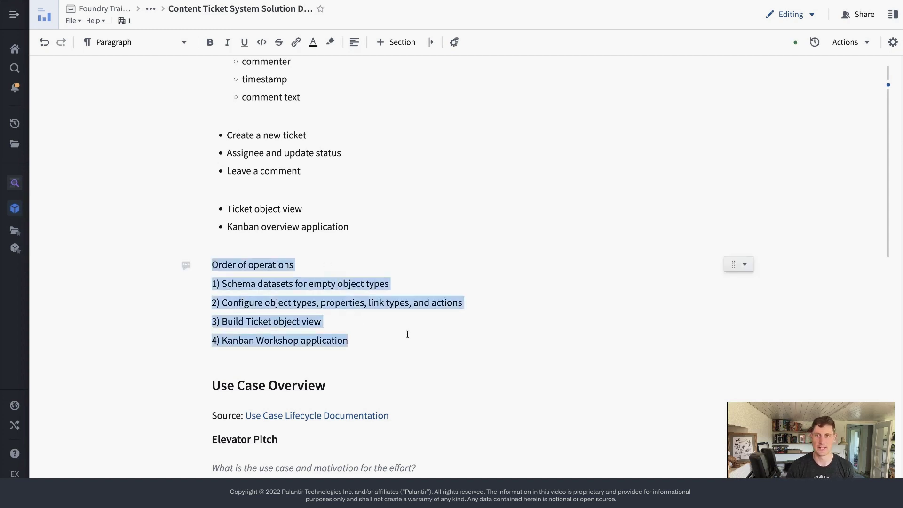
click(405, 334)
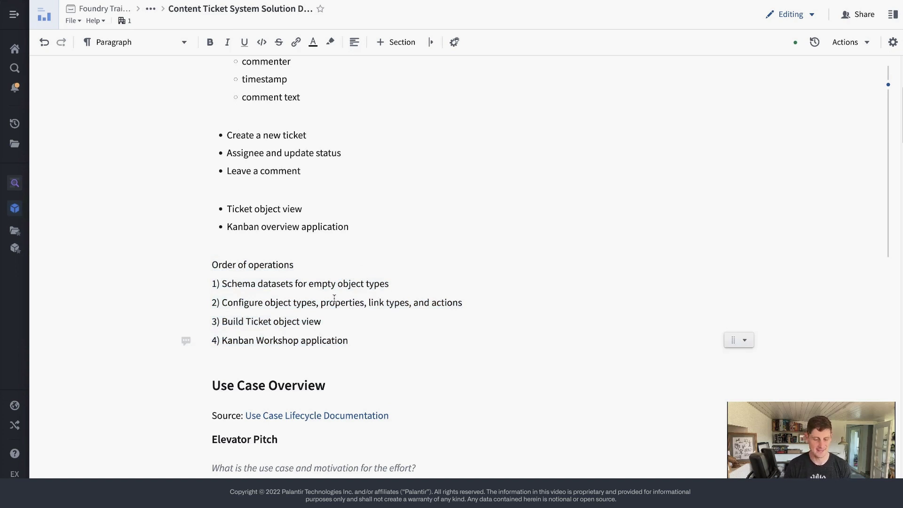
triple_click(278, 281)
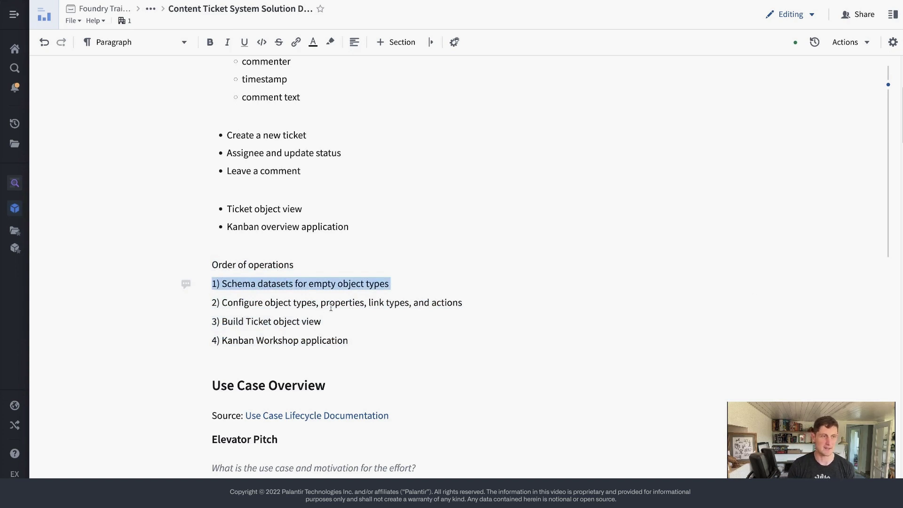
Go to the "Workflow Project: Ticket Framework" folder and open the Palantir documentation
click(151, 8)
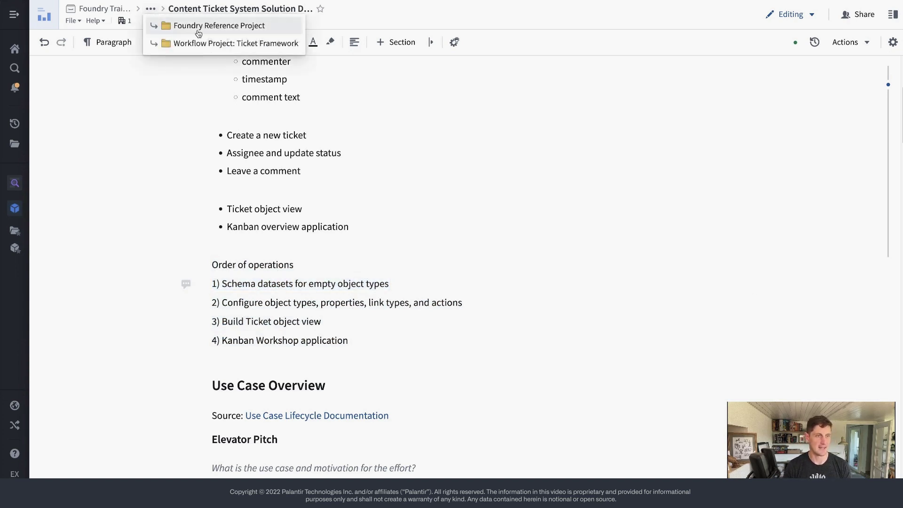
click(202, 43)
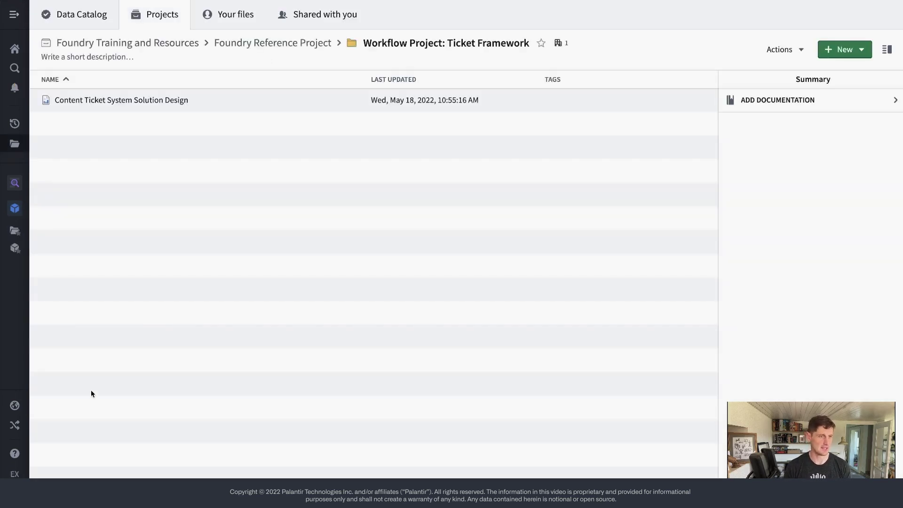
click(15, 453)
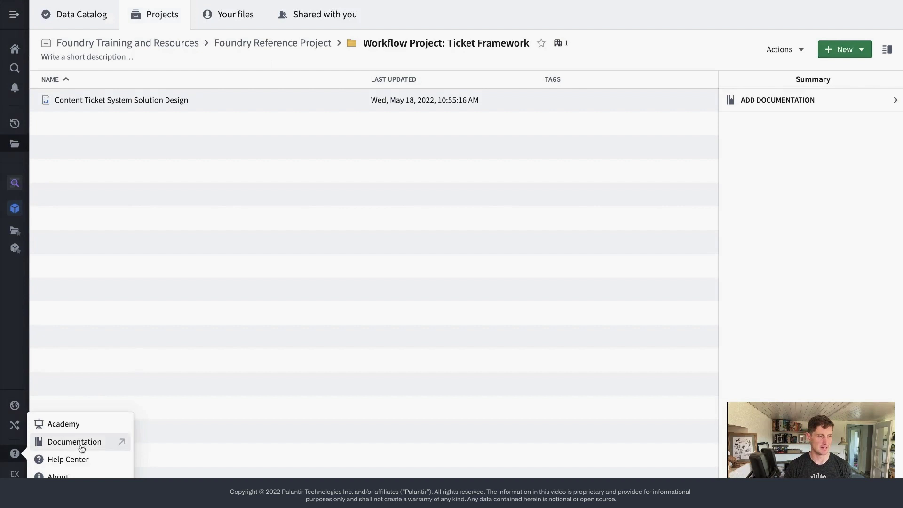
click(82, 447)
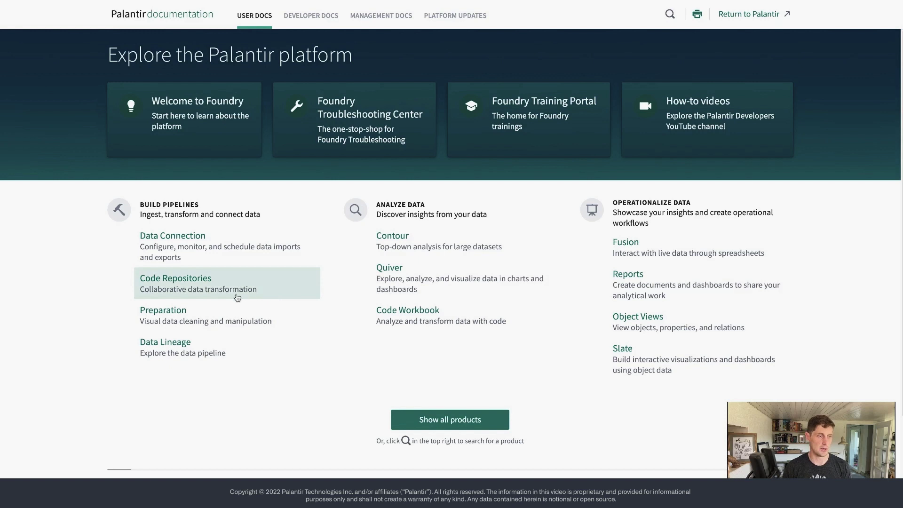
Find the Code Repositories how-to "Create an empty dataset for Ontology writeback" and copy its sample Python transform
click(214, 297)
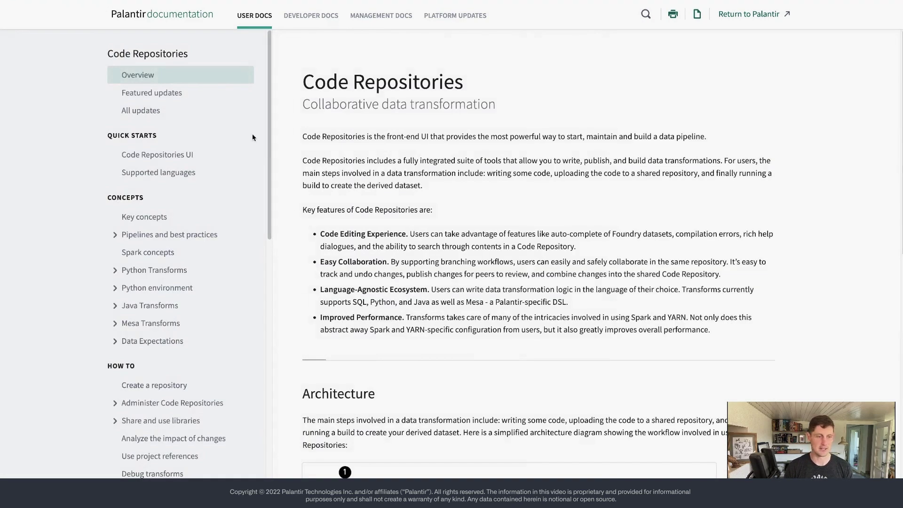
scroll(202, 454, down, 6)
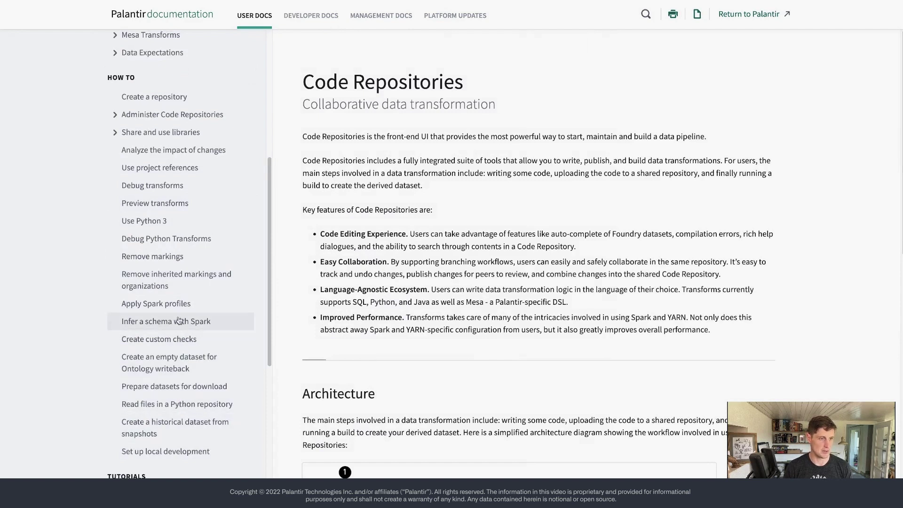
click(196, 366)
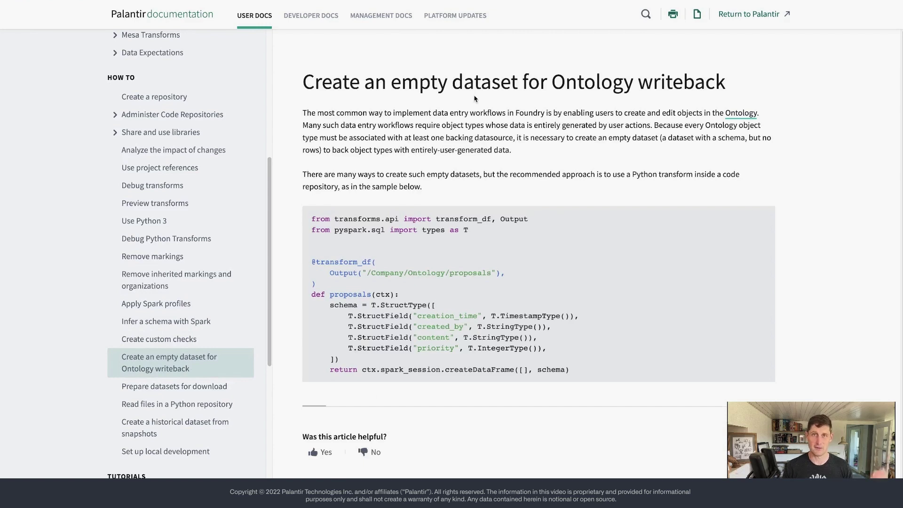
drag(569, 370, 311, 214)
key(ctrl+c)
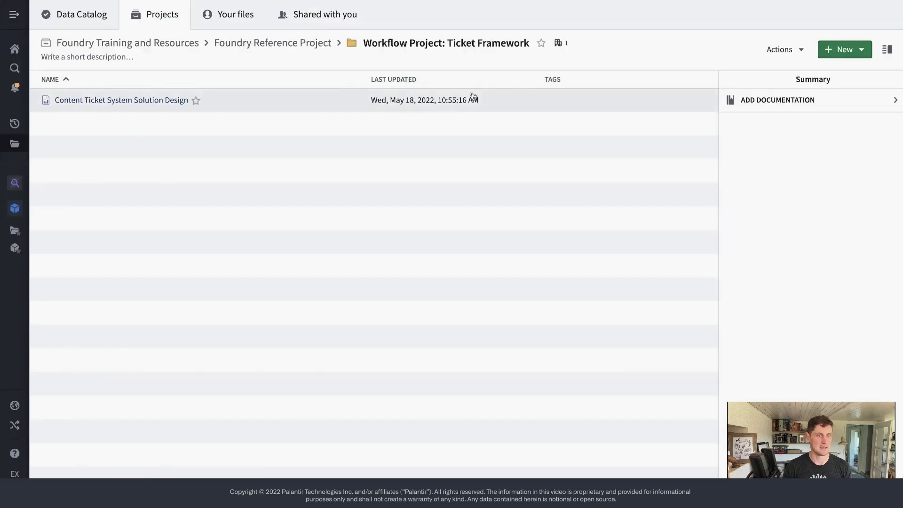
Create a code repository named "Object Schema Source" in the Ticket Framework folder and initialize it as a Python Data Transforms repository
click(843, 50)
click(840, 192)
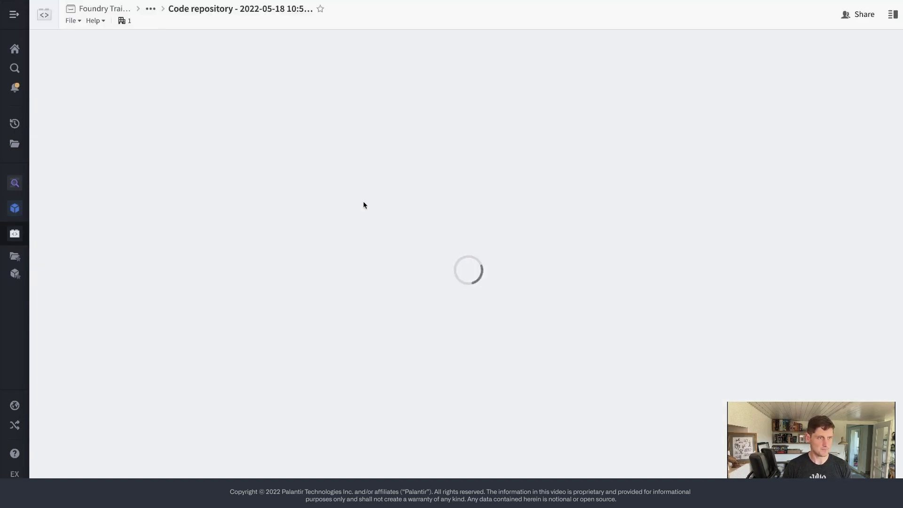
click(300, 111)
key(ctrl+a)
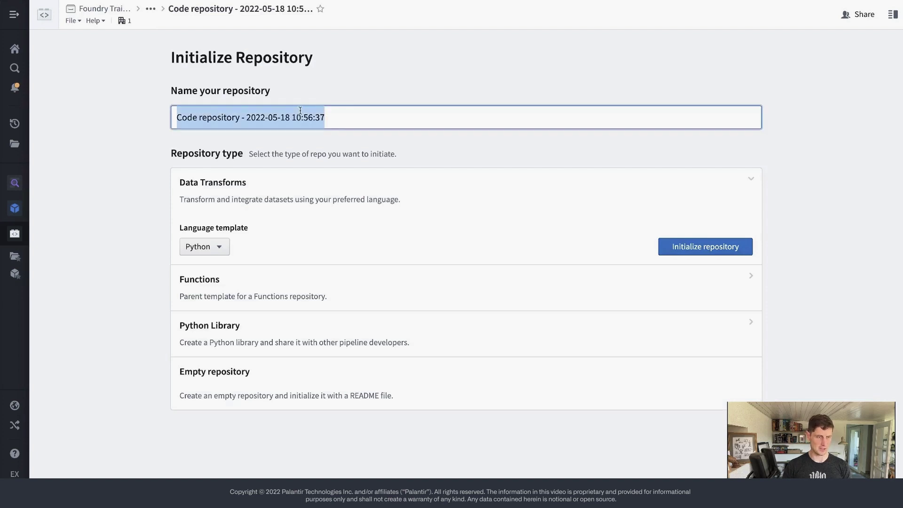
key(BackSpace)
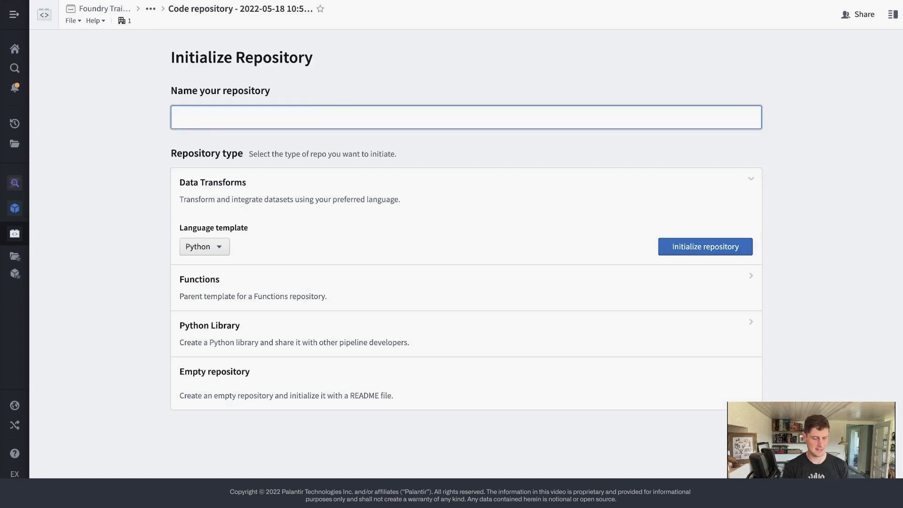
text(Object Schema Source)
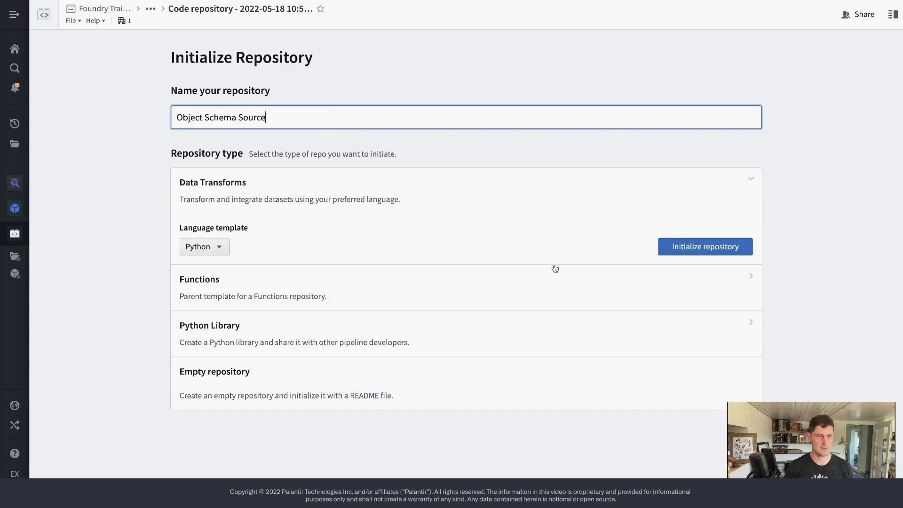
click(714, 259)
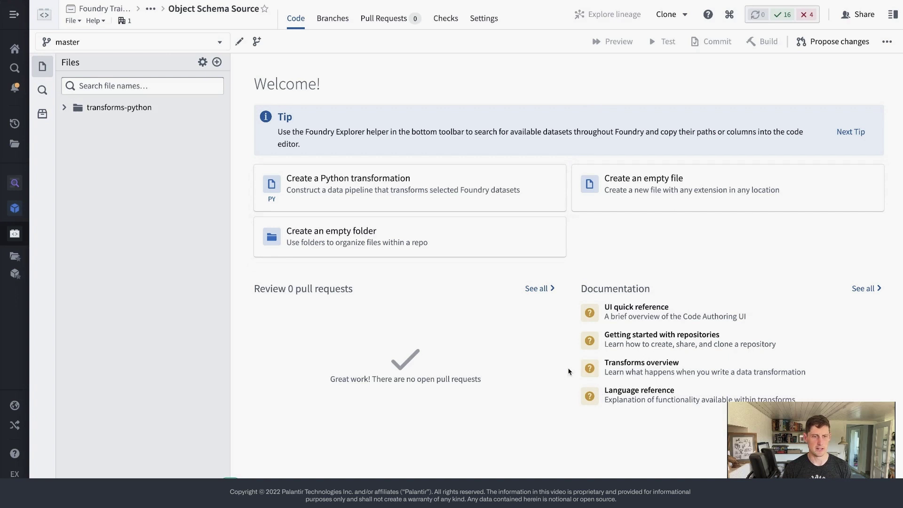
Create a Python transformation file named ticket_schema.py in the myproject/datasets folder
click(414, 199)
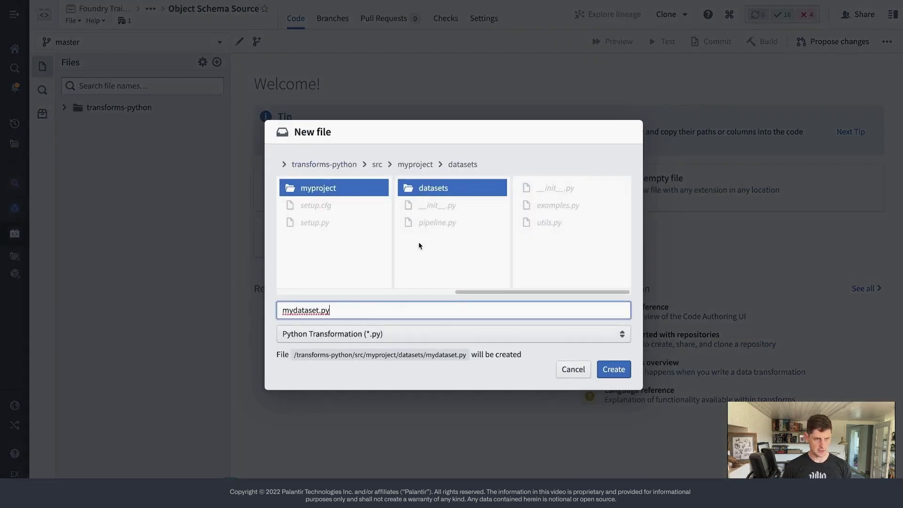
double_click(288, 310)
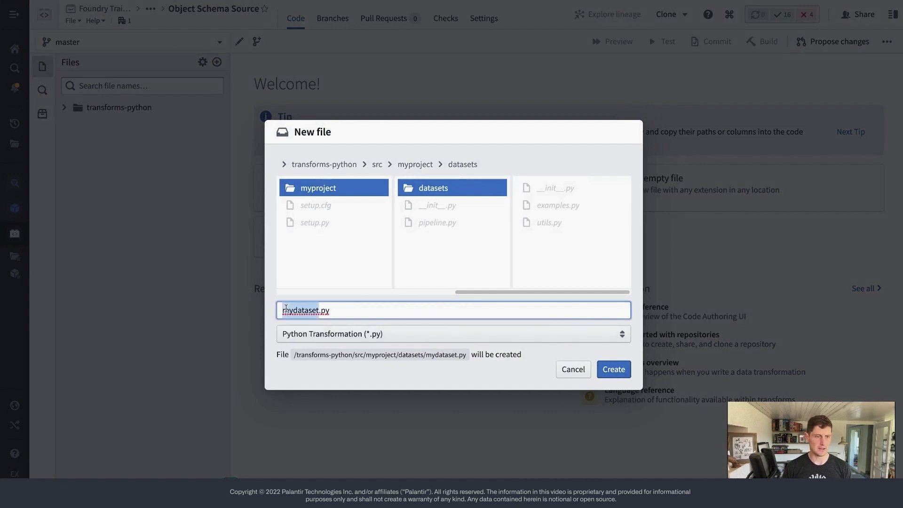
text(ticket_sch)
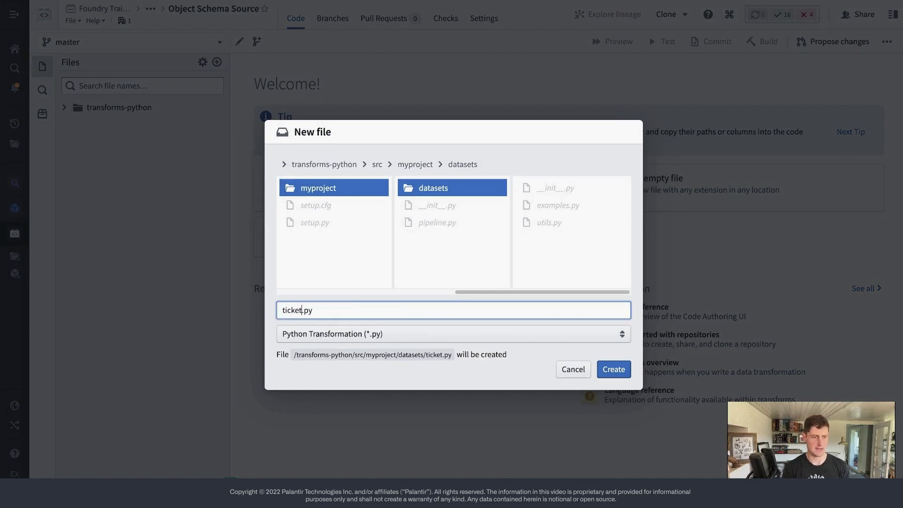
text(ema)
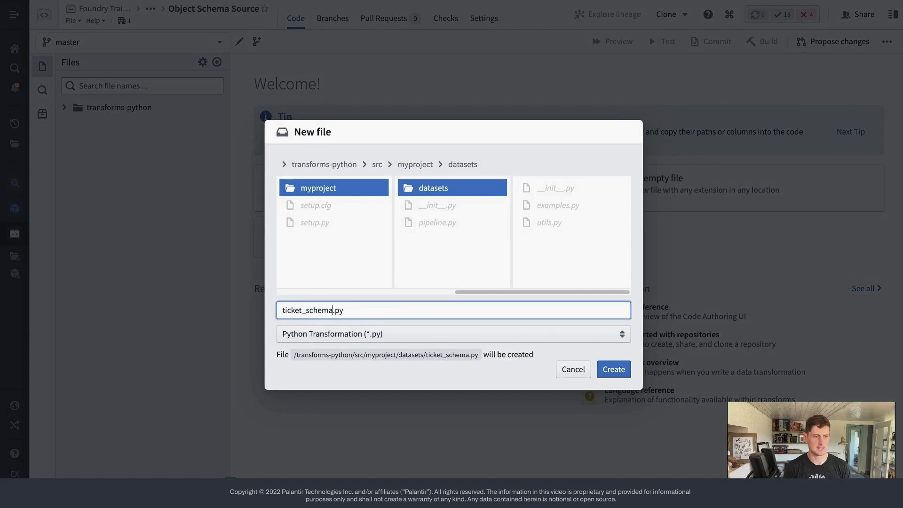
click(611, 370)
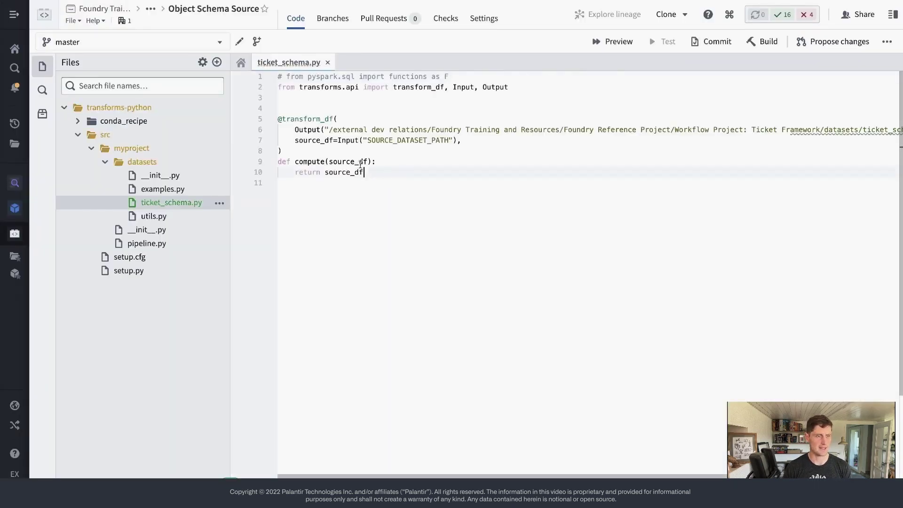
Replace all the template code in ticket_schema.py with the sample empty-dataset transform copied from the documentation
key(ctrl+a)
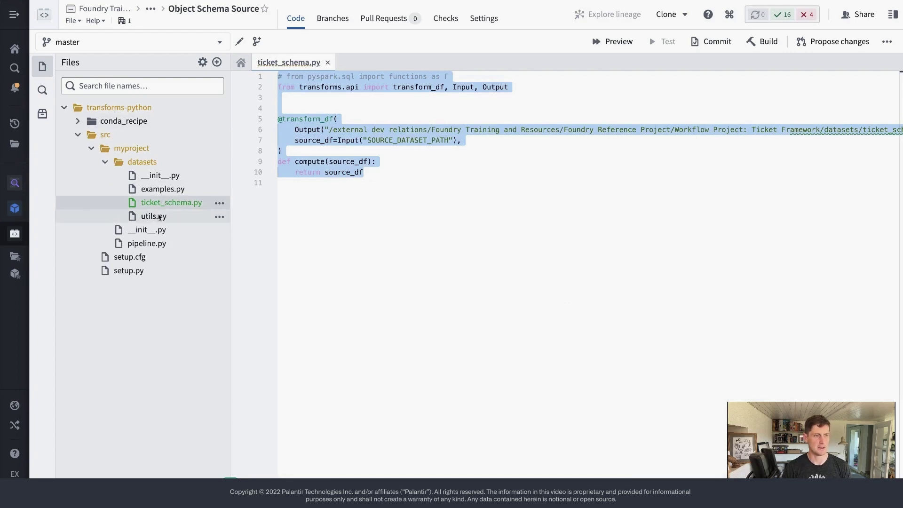
drag(403, 193, 278, 73)
key(ctrl+v)
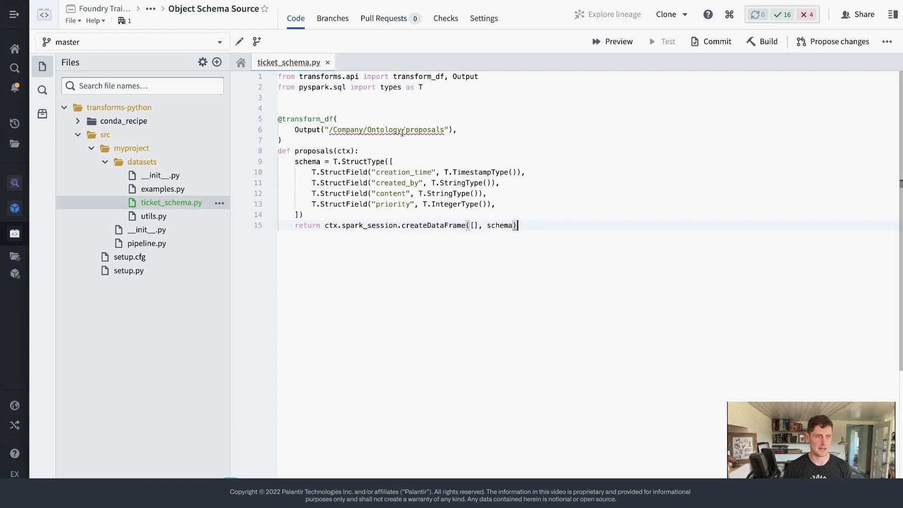
Create a folder named "Object Schema Datasets" in the "Workflow Project: Ticket Framework" folder
mouse_move(406, 127)
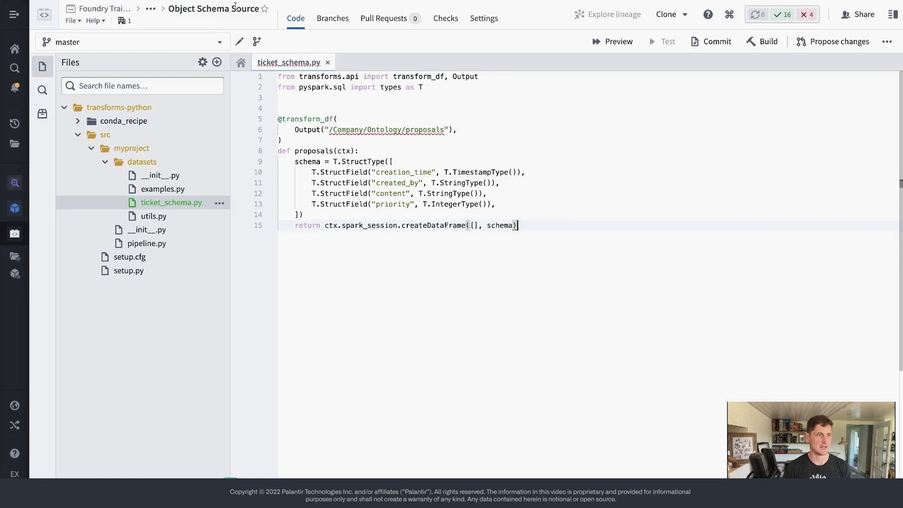
mouse_move(446, 229)
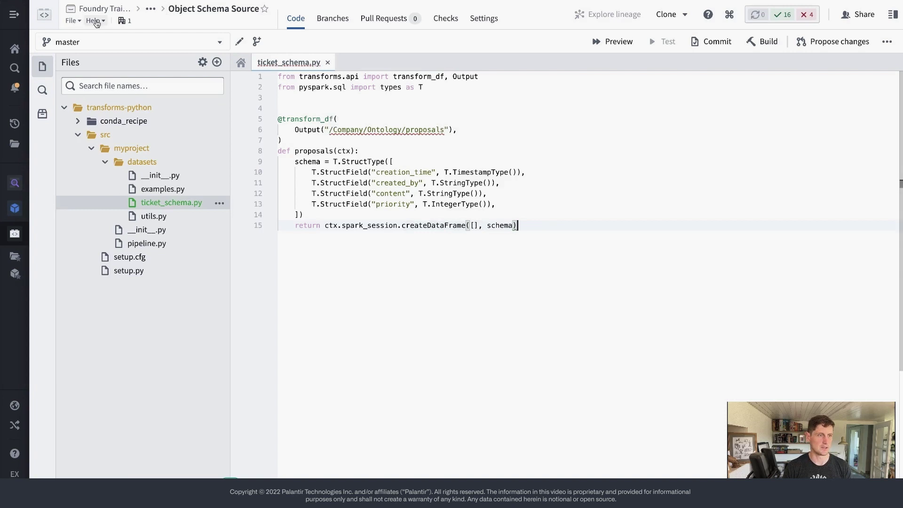
click(151, 10)
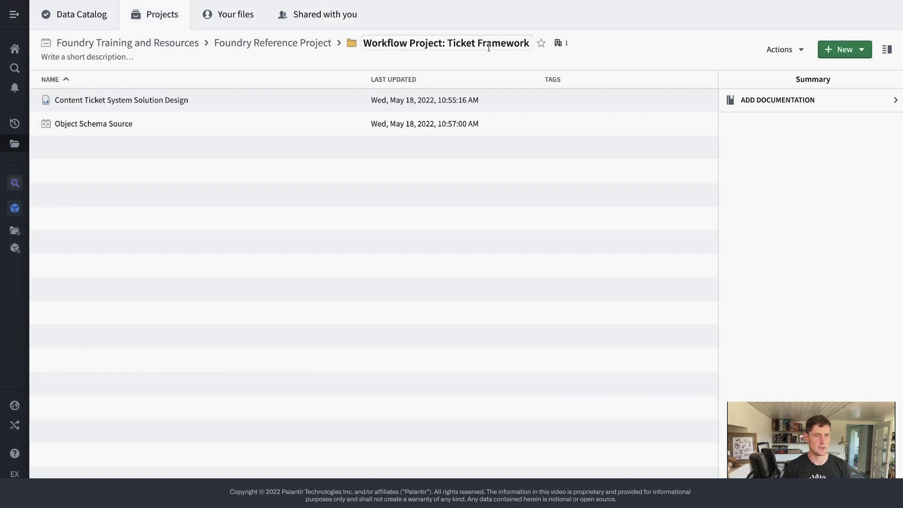
right_click(195, 170)
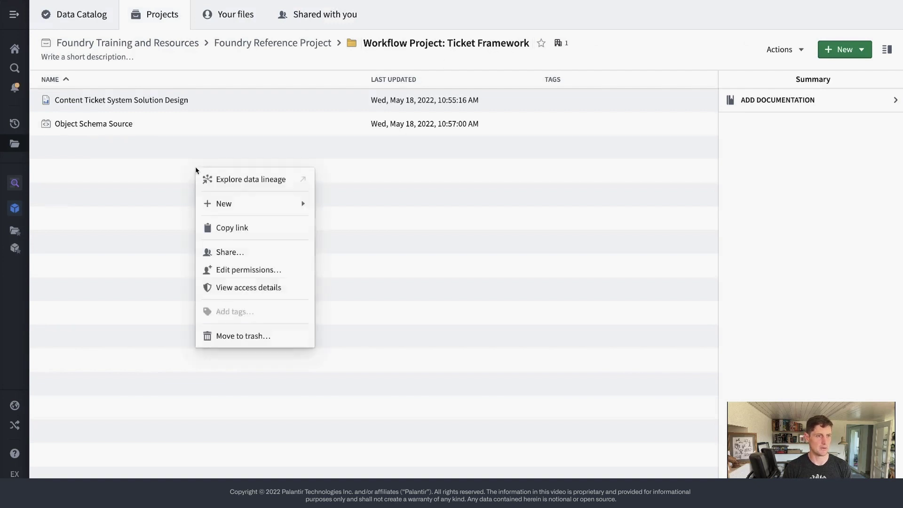
mouse_move(234, 203)
click(348, 101)
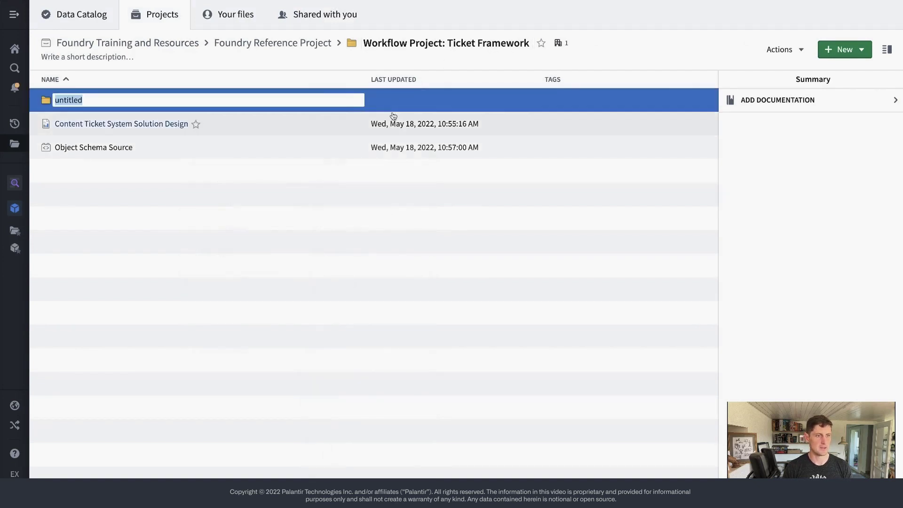
text(Obje)
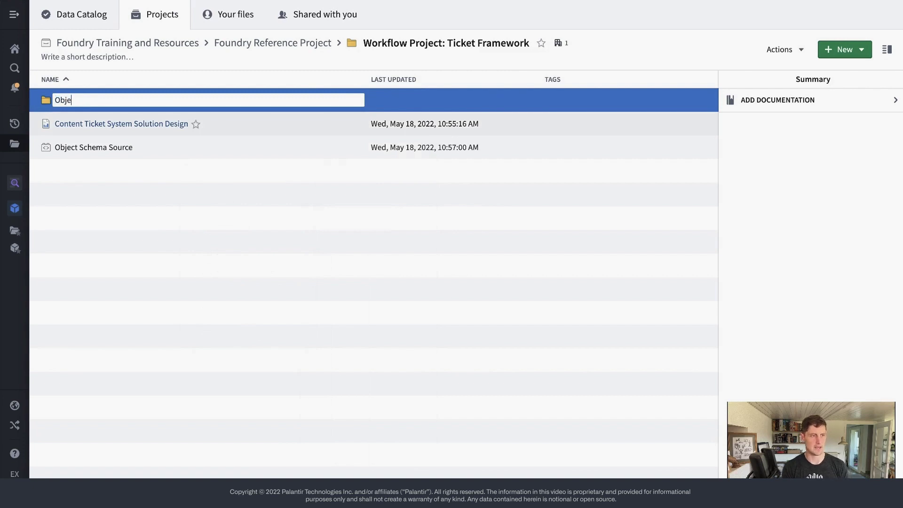
text(ct Schema Datasets)
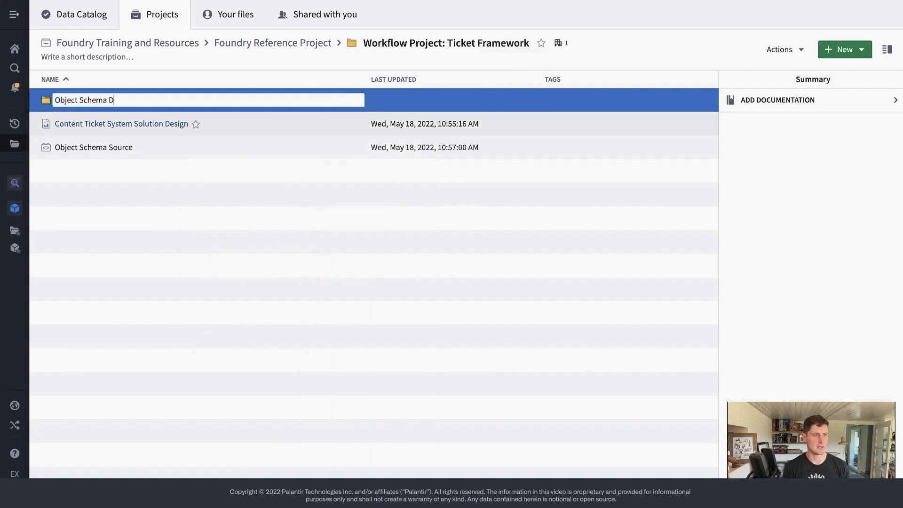
key(Return)
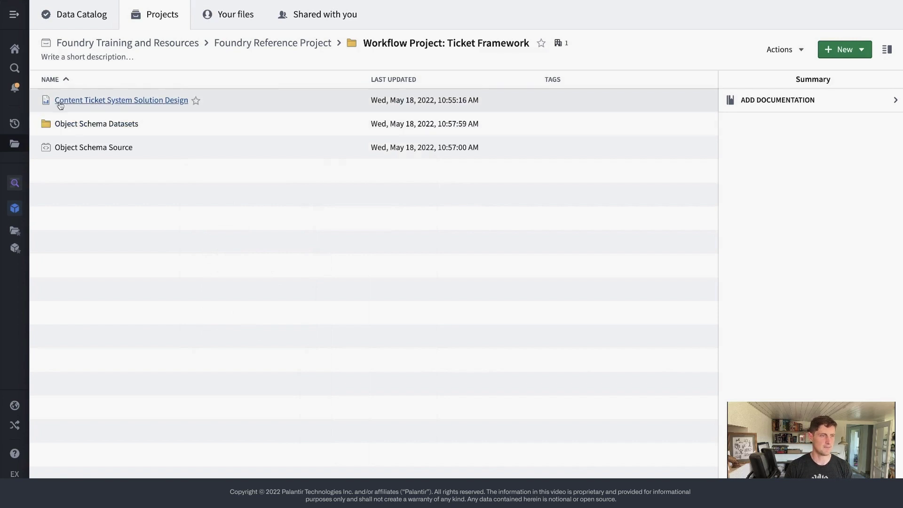
Set the output path in ticket_schema.py to a dataset named "Ticket Schema" inside the Ticket Framework's "Object Schema Datasets" folder
click(244, 123)
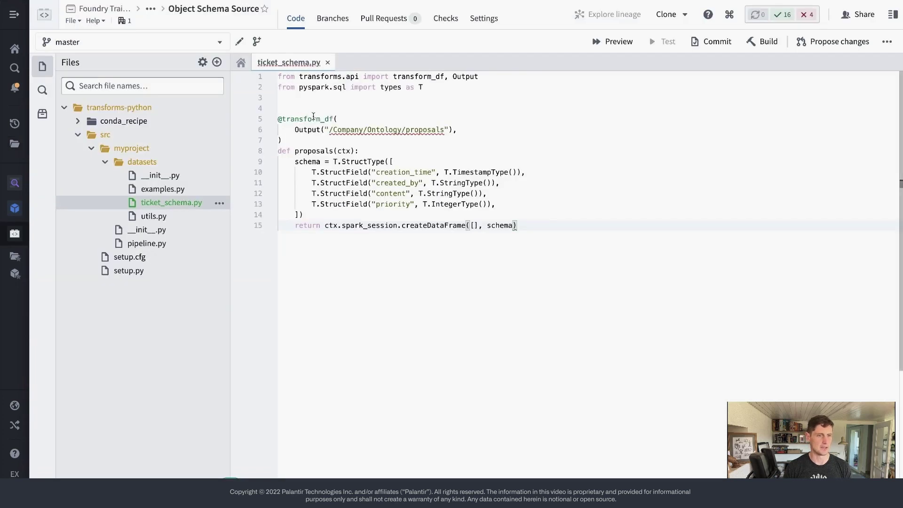
drag(328, 130, 445, 130)
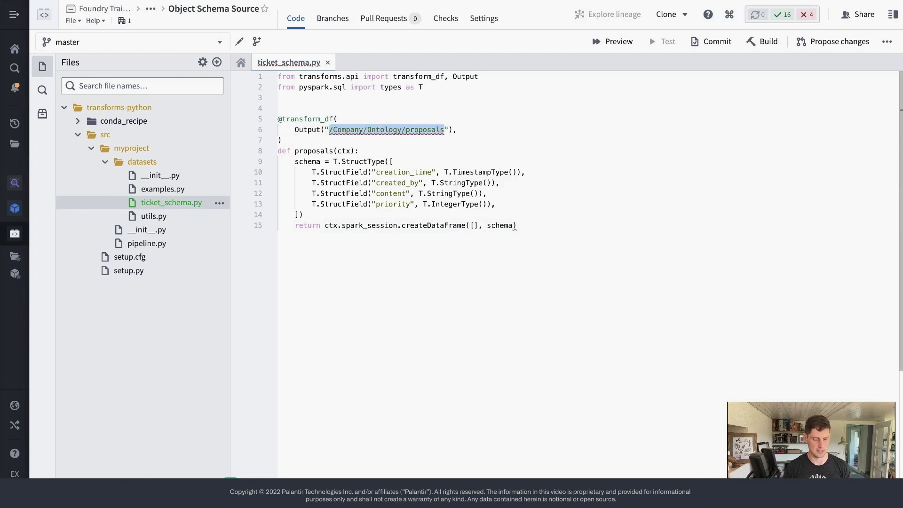
text(/external dev relations/Foundry Training and Resources/Foundry Reference Project/Workflow Project: Ticket Framework/Object Schema Datasets/)
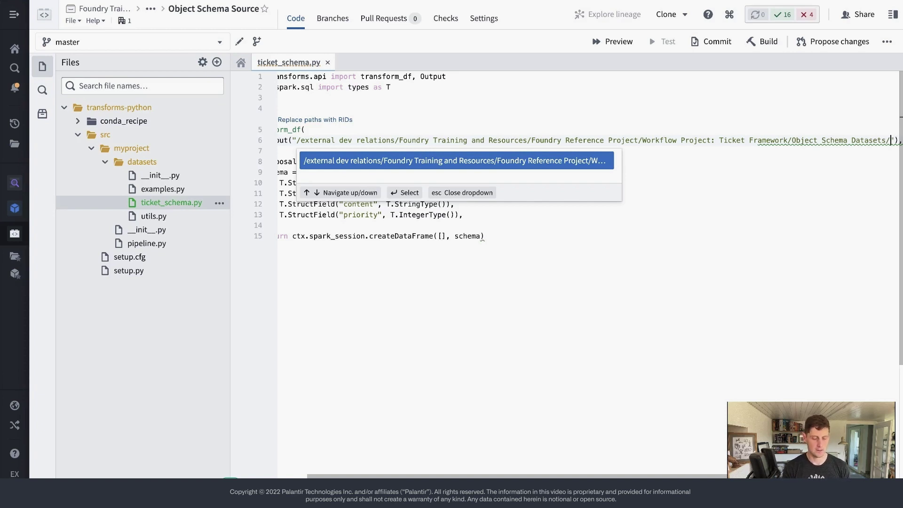
text(Ticket Schema)
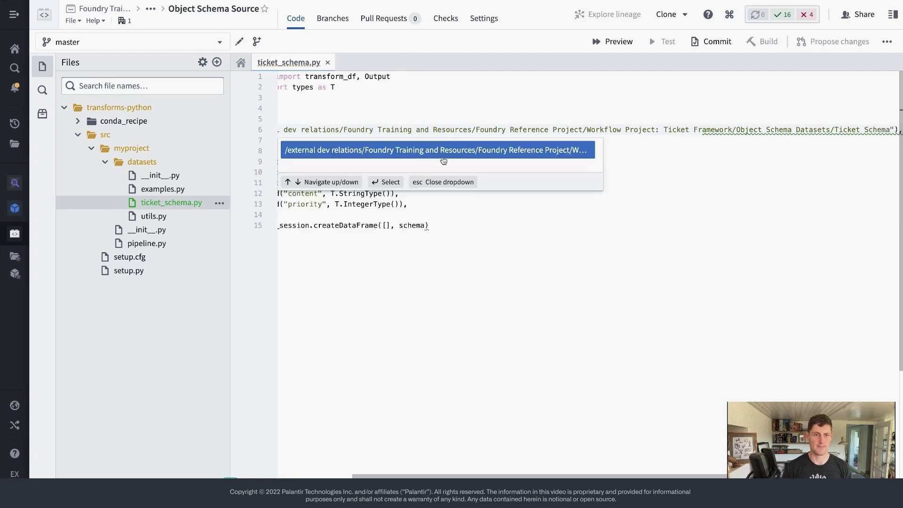
click(443, 150)
drag(393, 161, 217, 158)
click(397, 172)
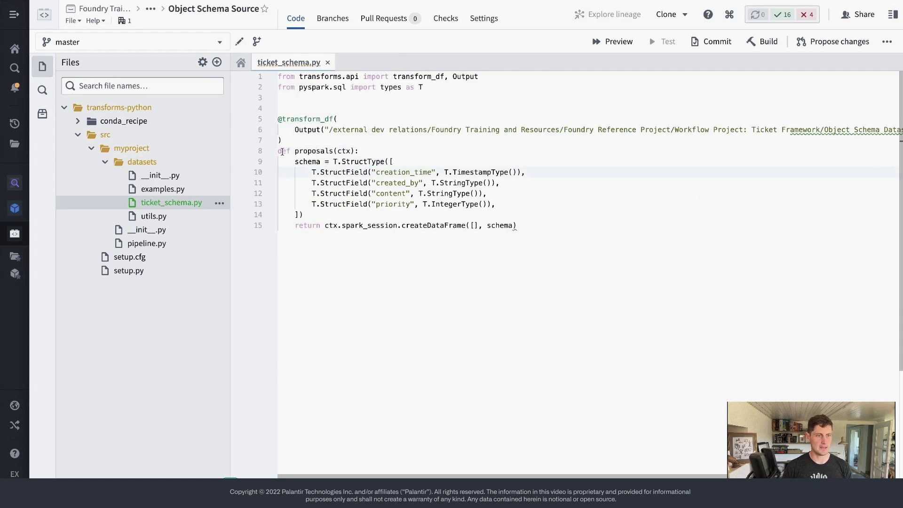
Review the function that returns the empty data frame and rename it from proposals to tickets
drag(278, 151, 557, 229)
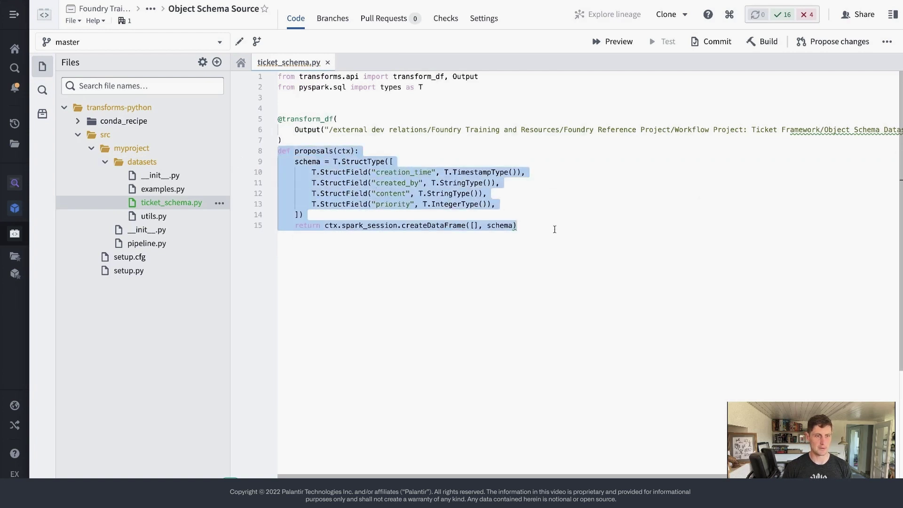
double_click(319, 162)
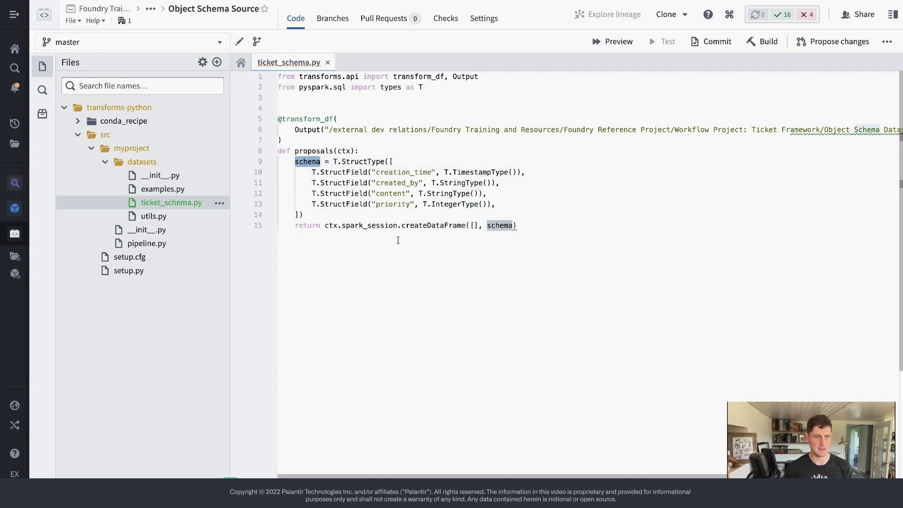
click(332, 226)
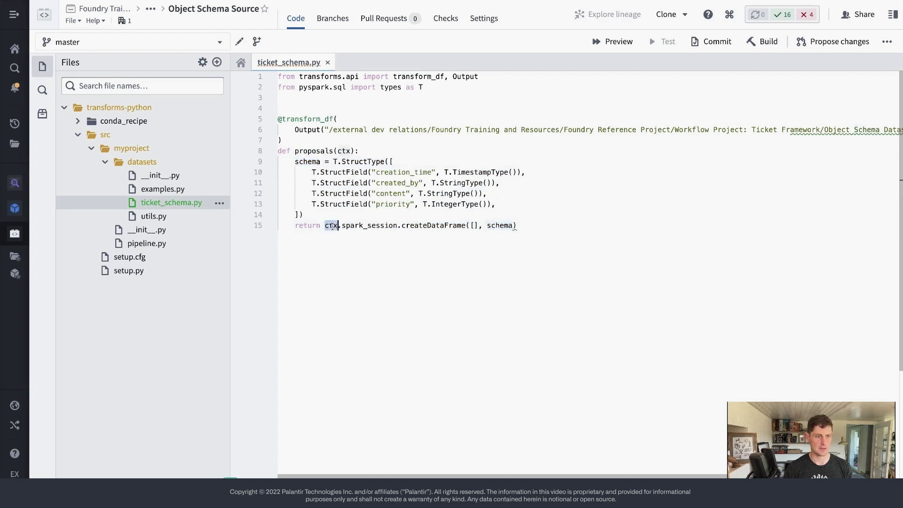
double_click(381, 225)
double_click(433, 225)
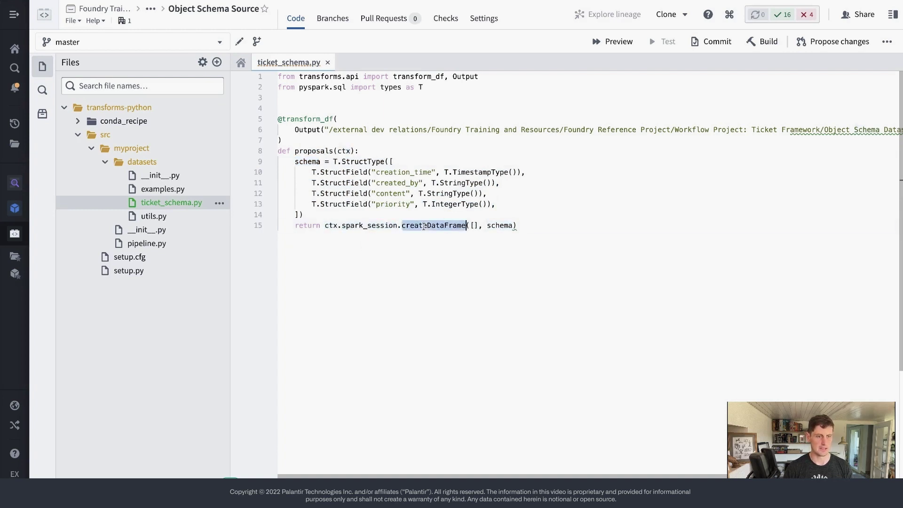
double_click(313, 228)
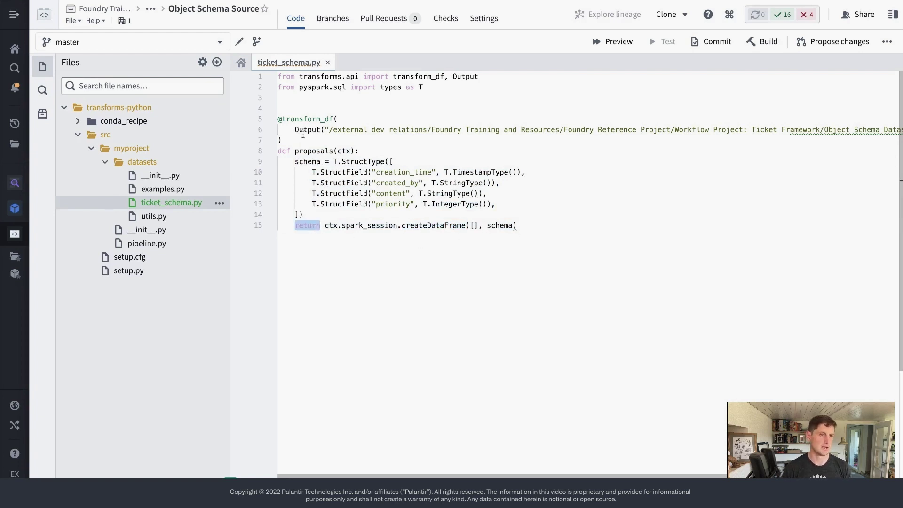
double_click(311, 150)
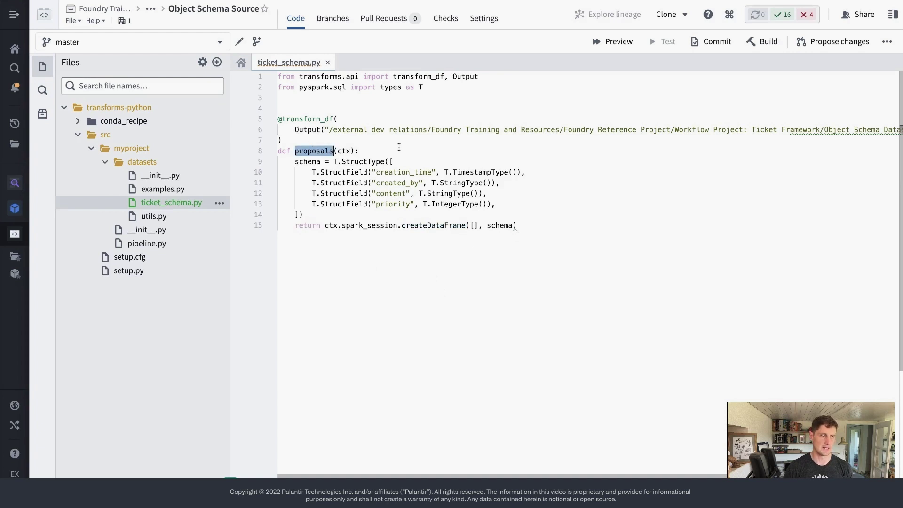
text(tickets)
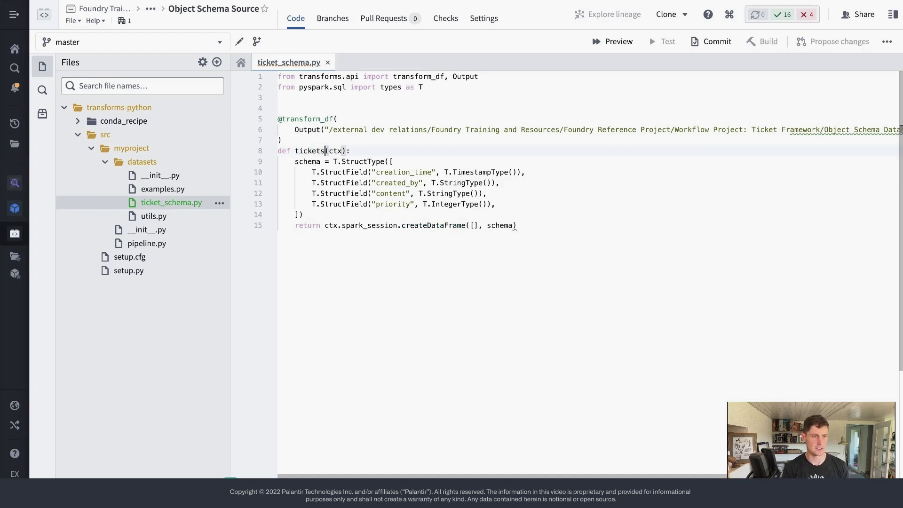
Examine the schema's StructType definition and how its StructField entries pair column names with data types
double_click(306, 161)
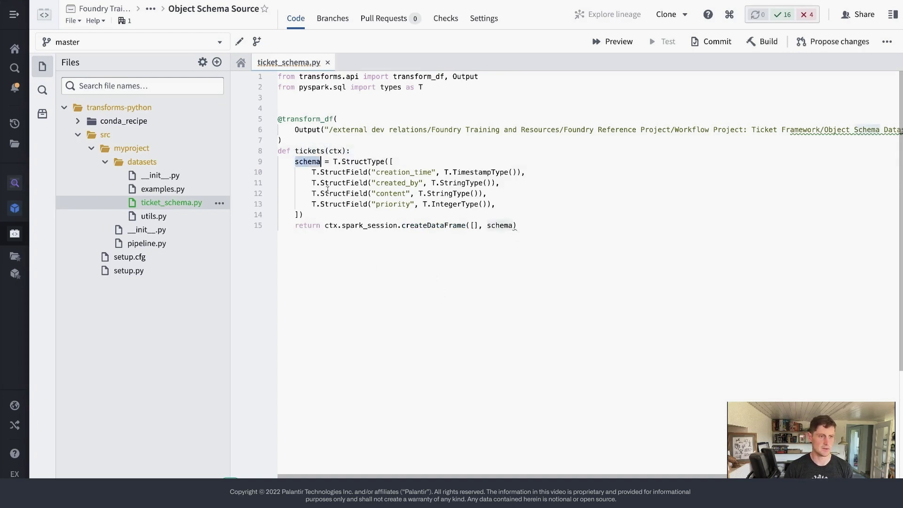
double_click(344, 161)
click(350, 172)
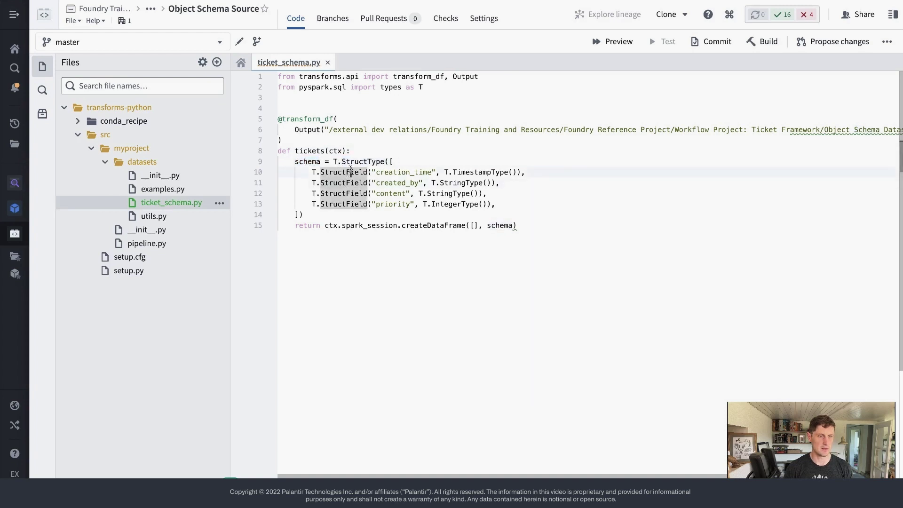
key(shift+Down)
key(shift+Down)
key(shift+Down)
click(423, 181)
click(414, 172)
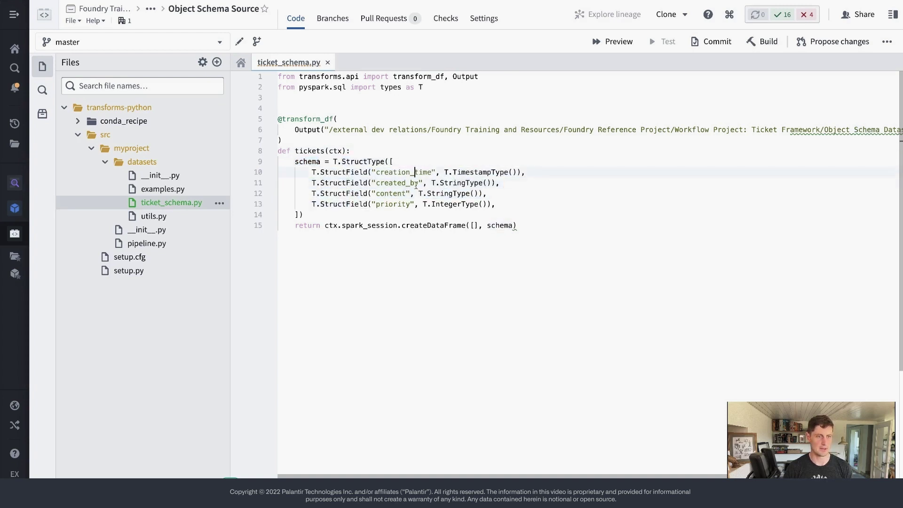
double_click(398, 182)
click(461, 183)
double_click(462, 183)
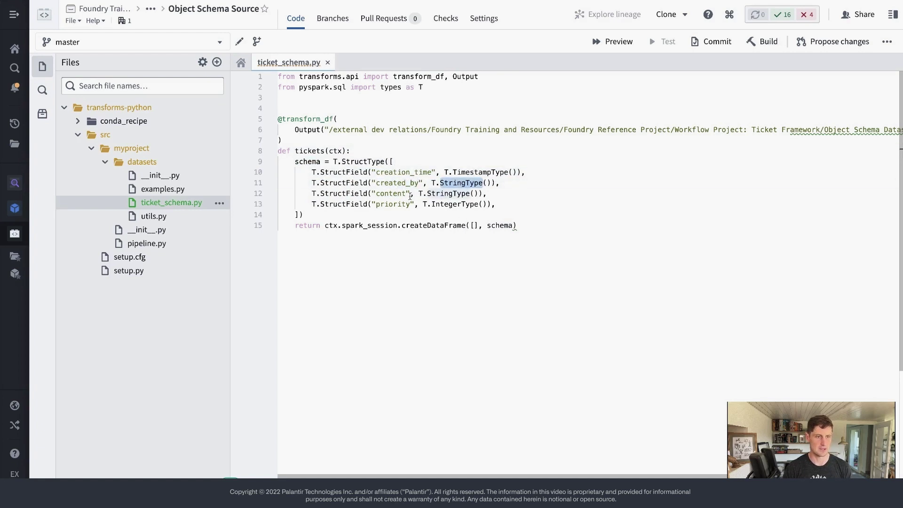
Rename the schema's "content" string field to "ticket_title"
double_click(384, 194)
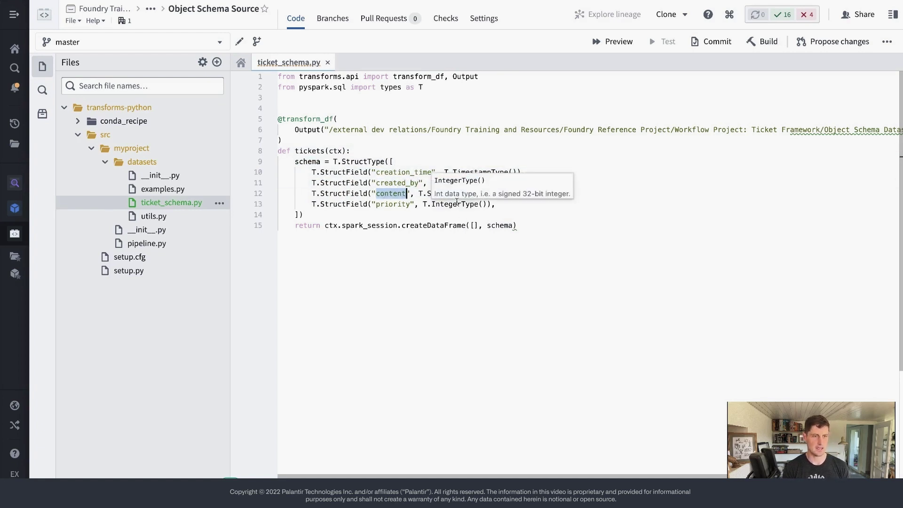
text(ticket_ti)
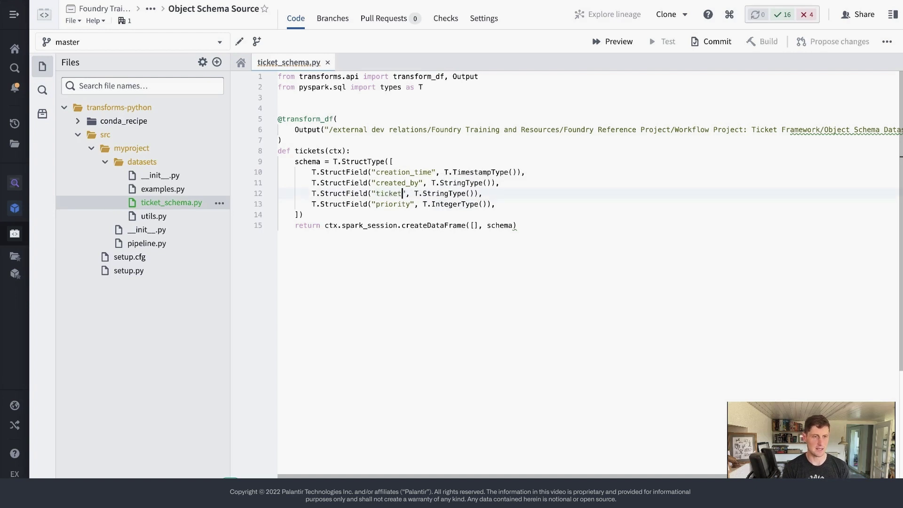
text(tle)
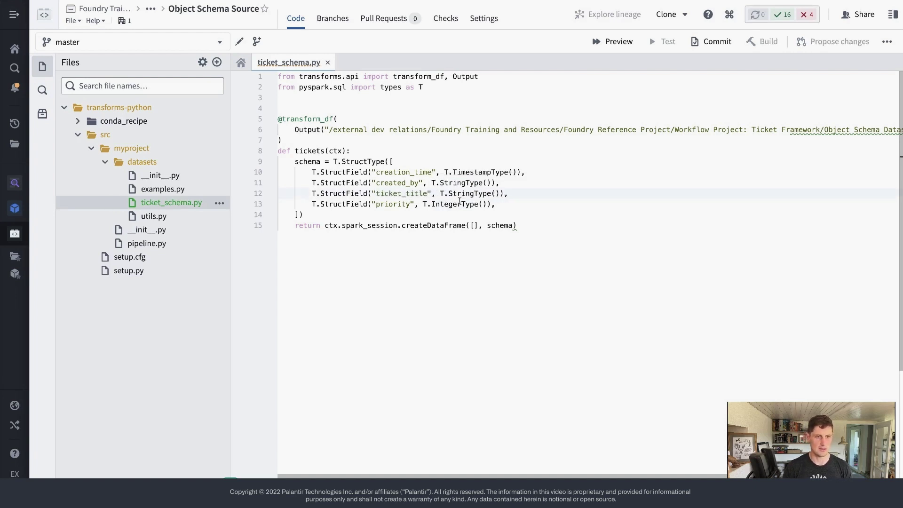
Add a "ticket_id" string field to the ticket schema directly after "ticket_title"
drag(510, 193, 510, 184)
key(ctrl+c)
key(Right)
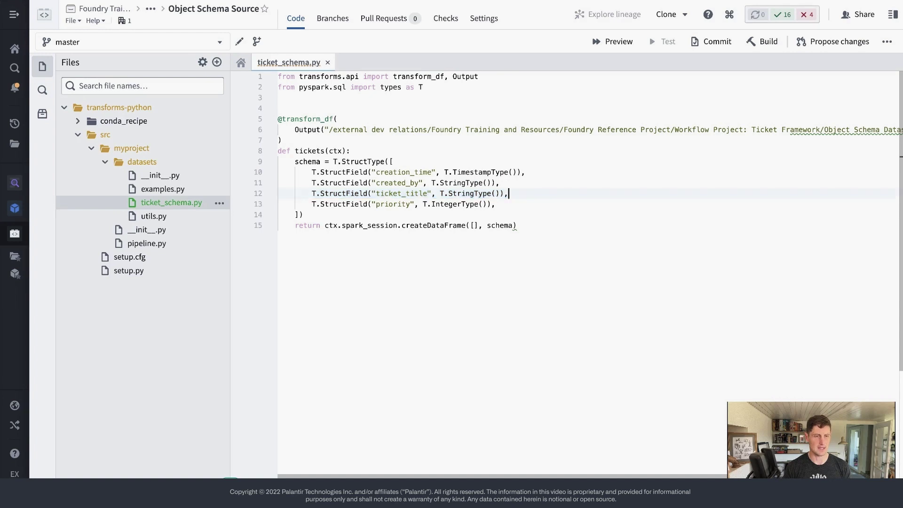
key(ctrl+v)
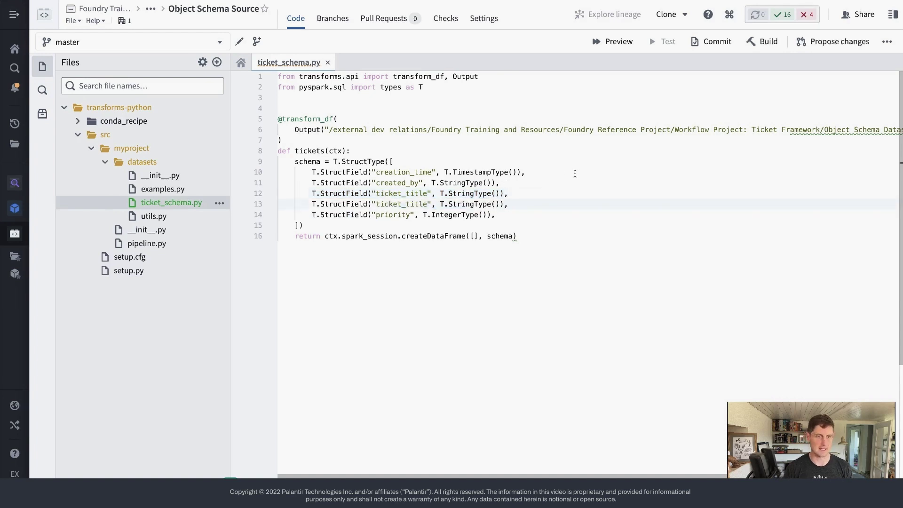
drag(406, 204, 431, 204)
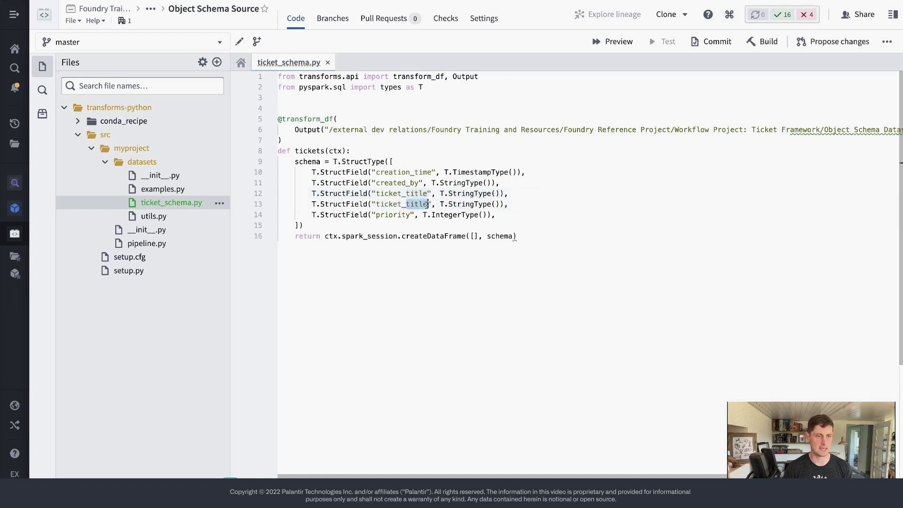
text(id)
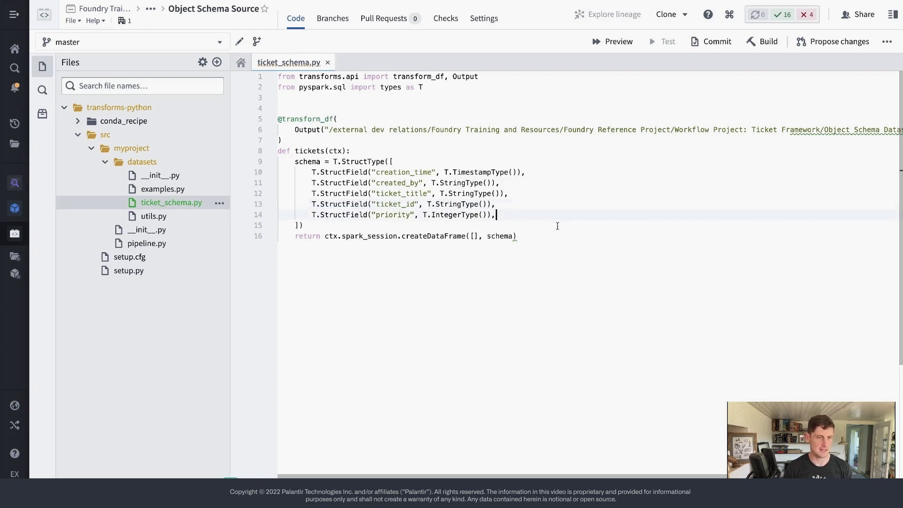
Add "status" and "description" string fields to the schema after the "priority" field
key(Return)
key(ctrl+v)
double_click(410, 226)
text(status)
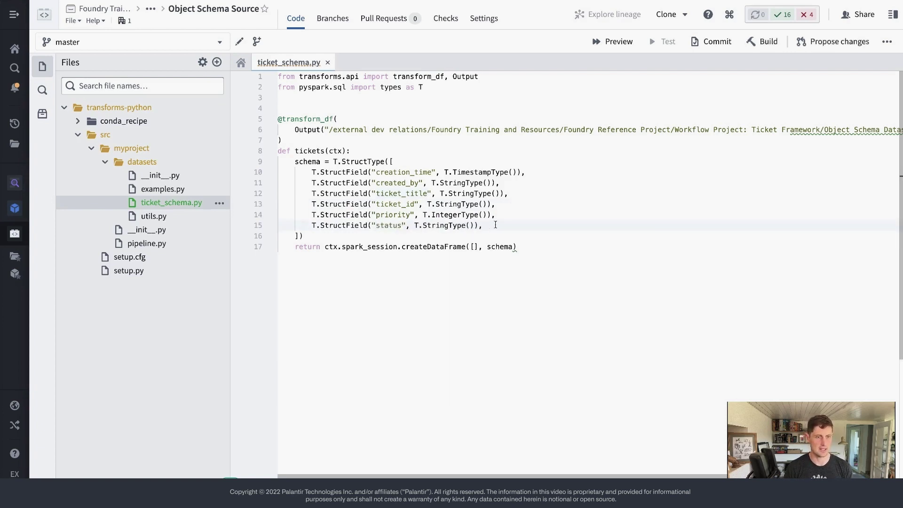
key(Return)
key(ctrl+v)
double_click(399, 236)
text(description)
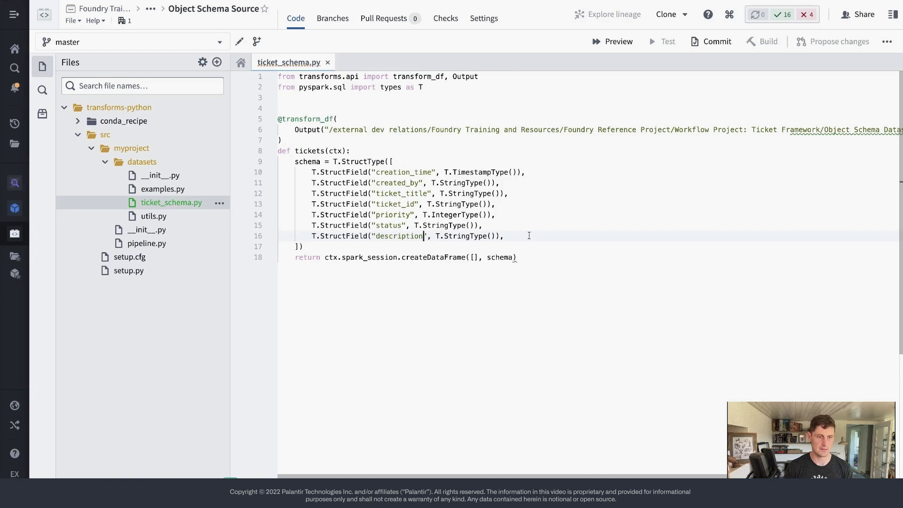
Add an "attachments" string field as the last entry of the ticket schema
key(Return)
key(ctrl+v)
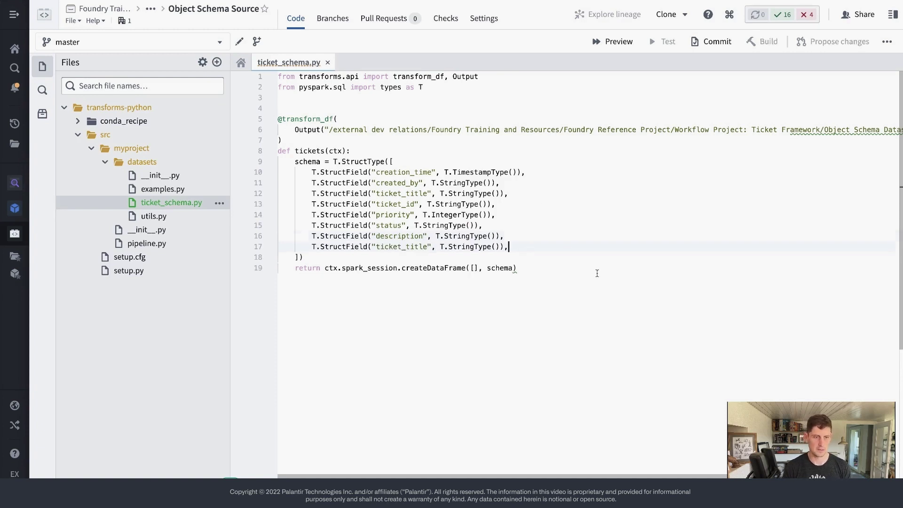
double_click(403, 246)
text(attachements)
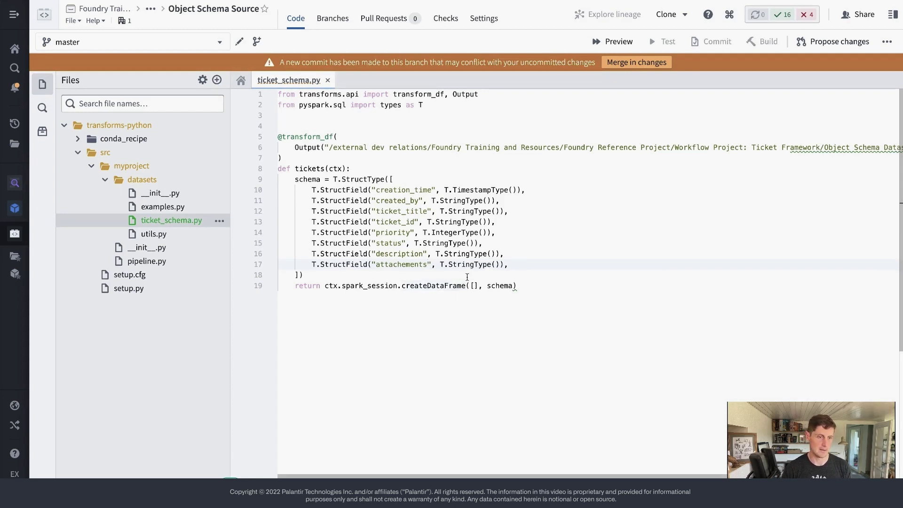
double_click(404, 266)
click(406, 266)
key(BackSpace)
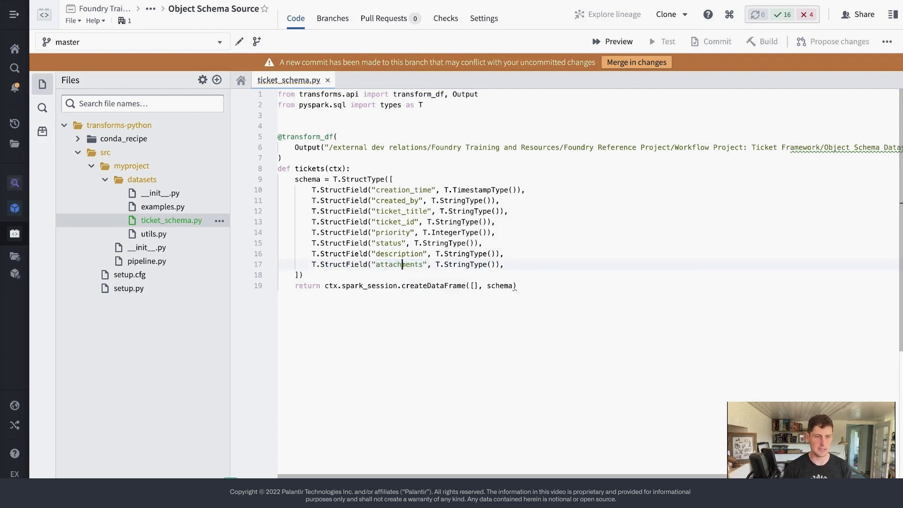
Change the data type of the "attachments" field to T.ArrayType(T.StringType())
click(444, 264)
text(ArrayTyp)
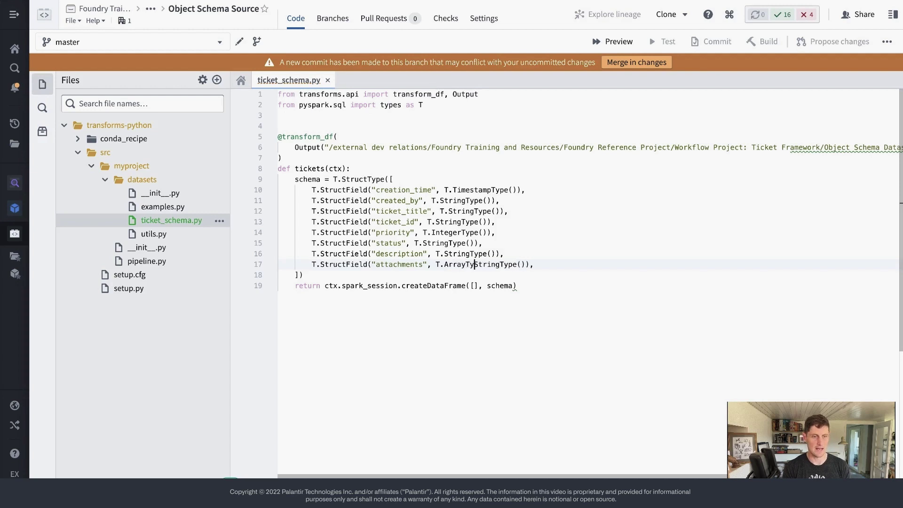
text(e)
key(shift+Right)
key(shift+Right)
key(shift+Right)
key(shift+Right)
key(shift+Right)
key(shift+Right)
key(shift+Right)
key(shift+Right)
key(shift+Right)
key(shift+Right)
key(shift+Right)
key(shift+Right)
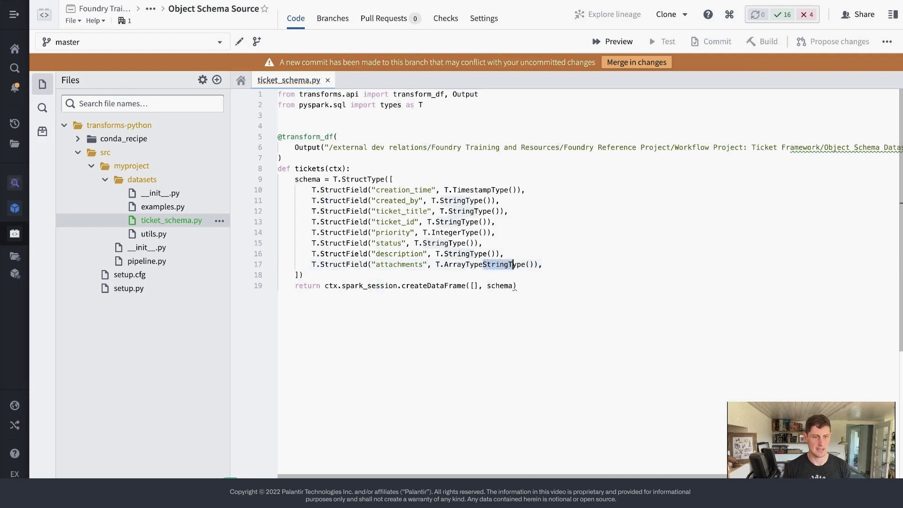
text(()
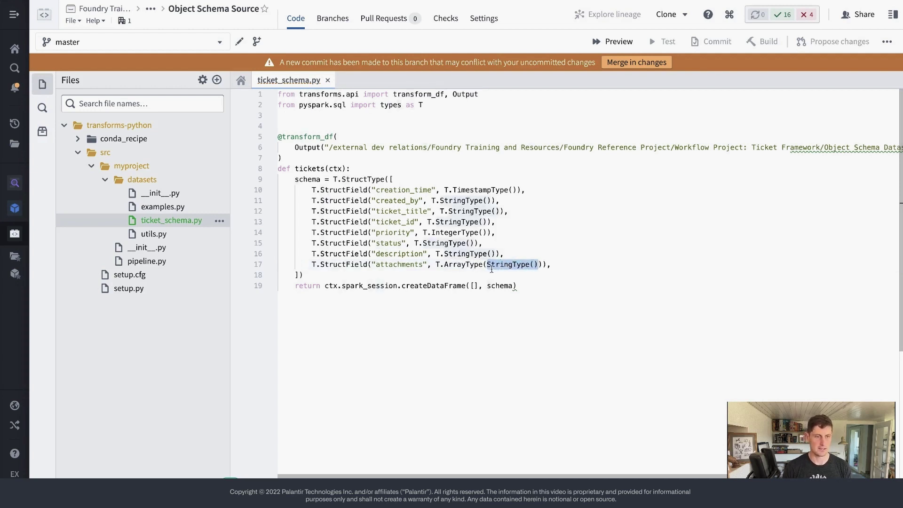
double_click(466, 264)
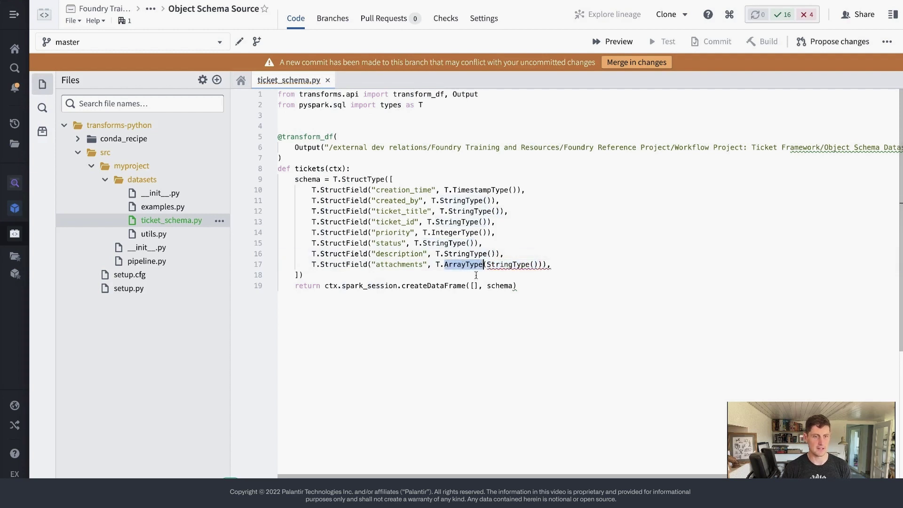
click(487, 264)
text(T.)
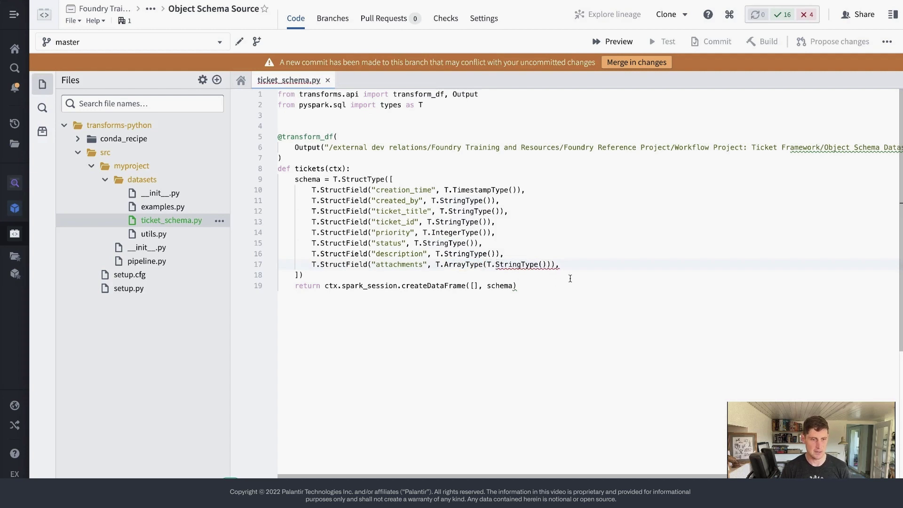
click(450, 264)
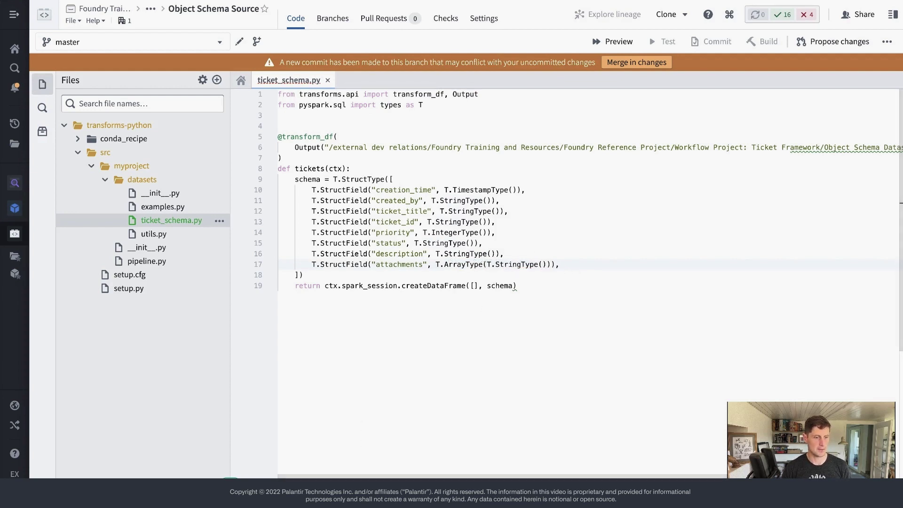
Preview the Ticket Schema output of the tickets transform and check its columns and data types
click(345, 476)
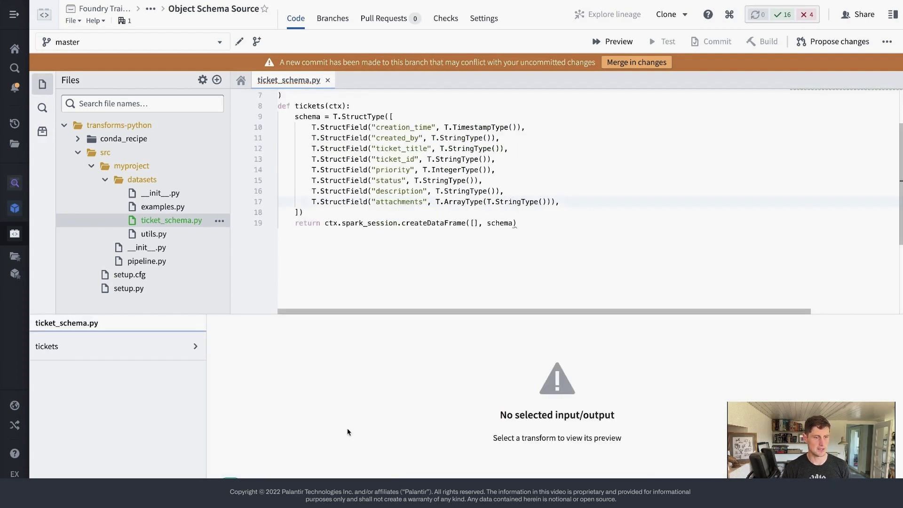
click(115, 352)
click(127, 420)
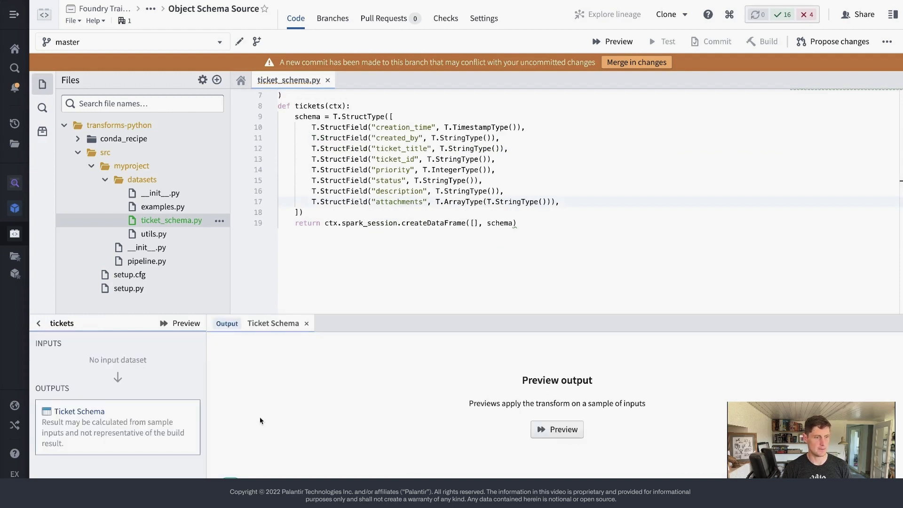
click(578, 434)
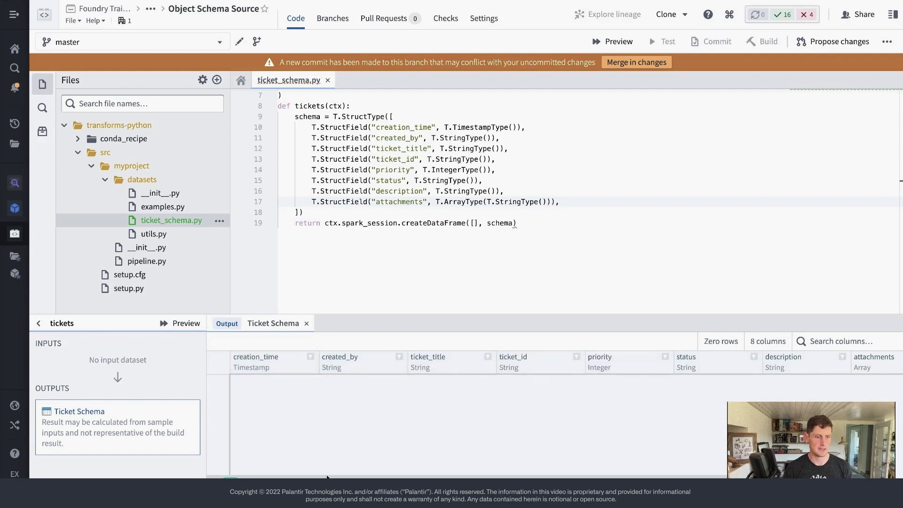
scroll(327, 468, right, 2)
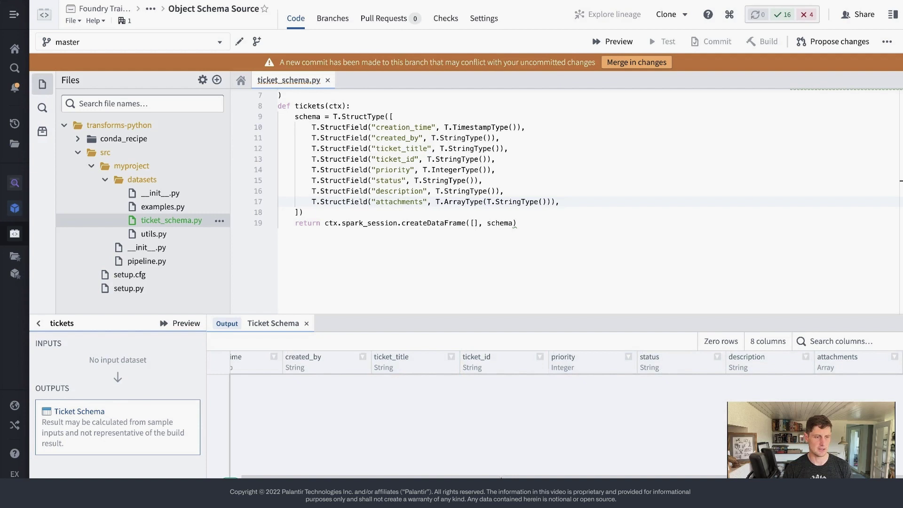
drag(501, 478, 295, 413)
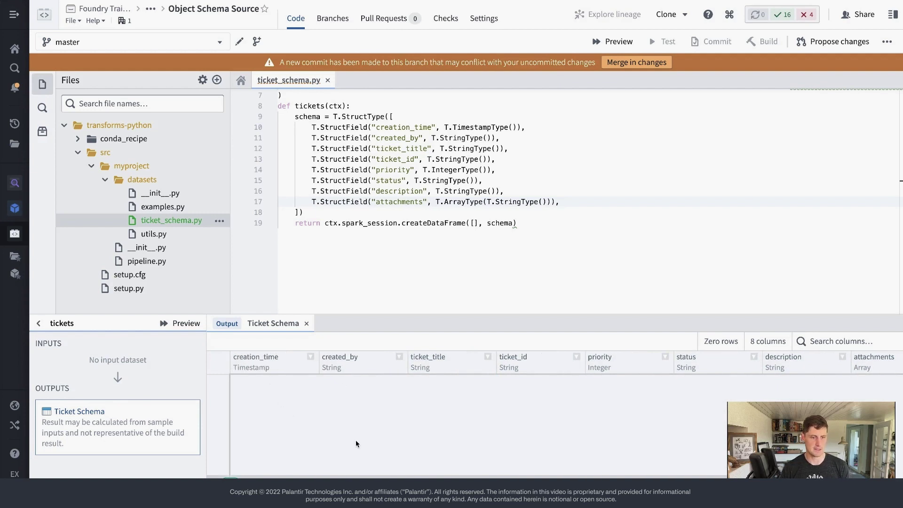
Merge the new commit from master into the working changes and build ticket_schema.py
mouse_move(380, 117)
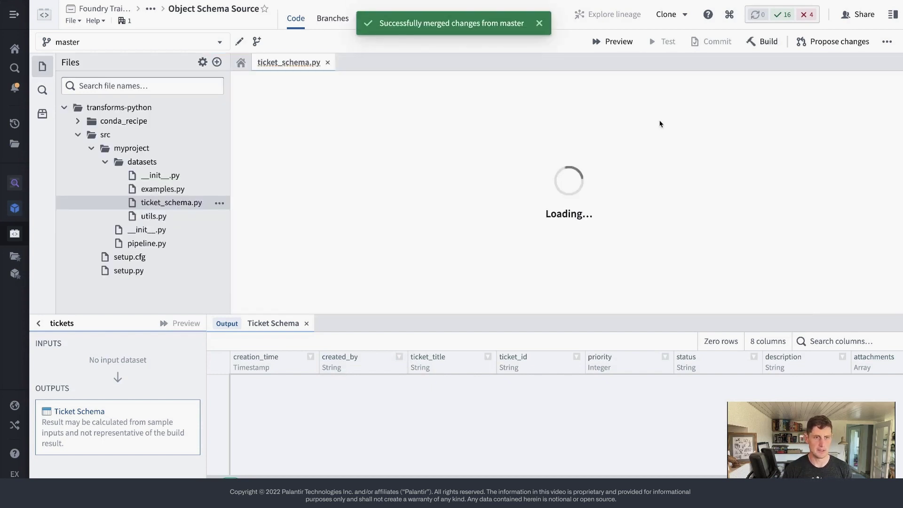
click(761, 42)
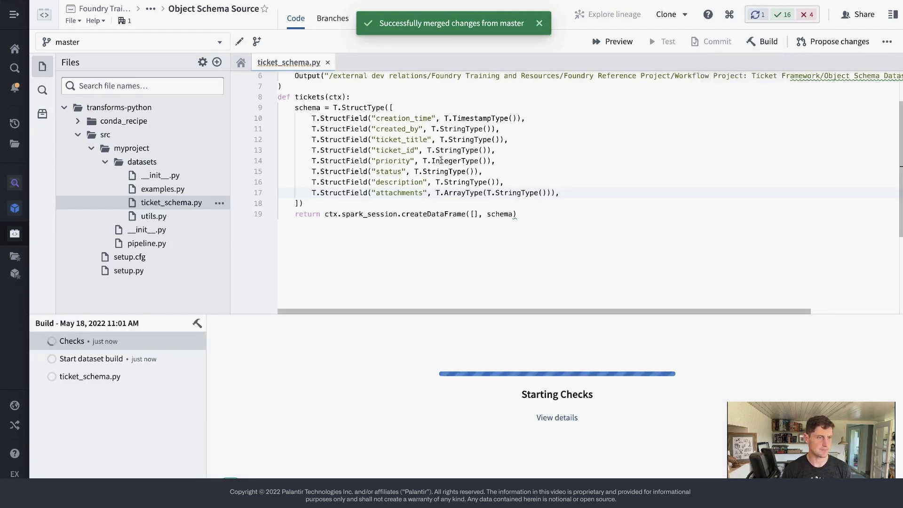
Copy ticket_schema.py within the datasets folder as comment_schema.py
right_click(194, 204)
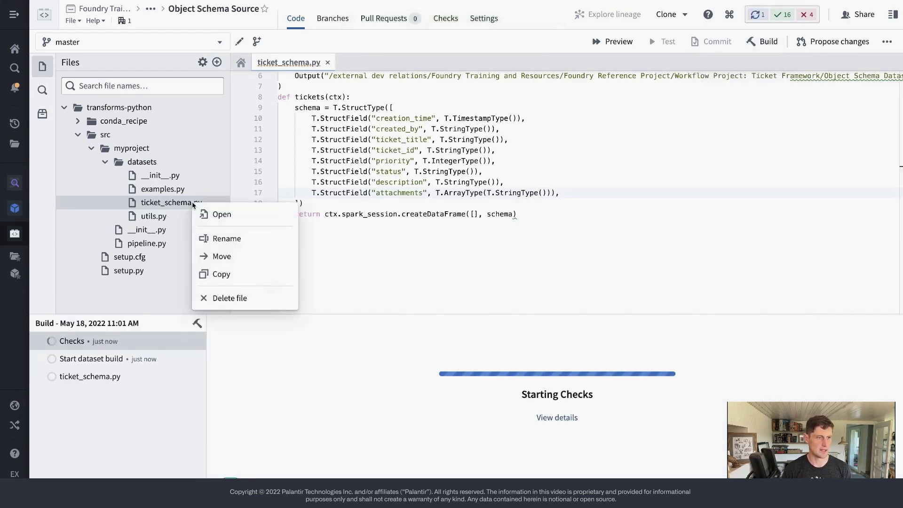
click(213, 274)
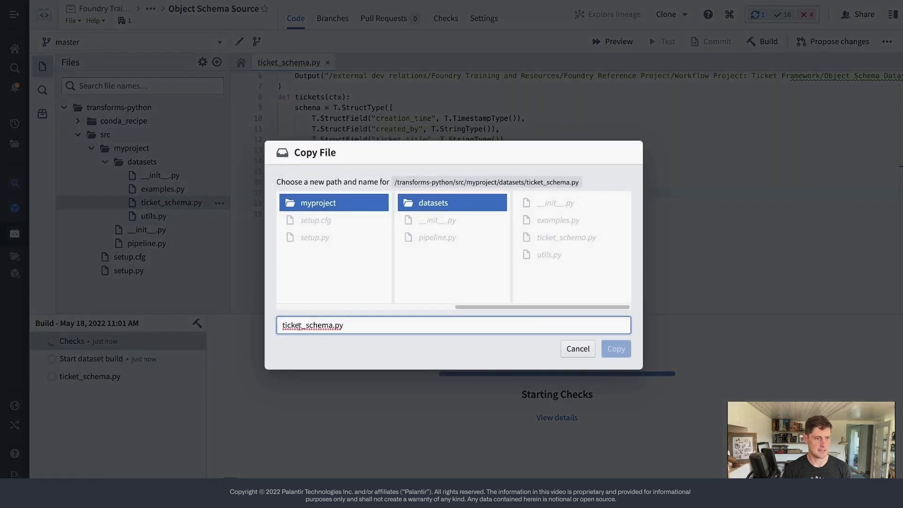
drag(304, 325, 264, 327)
text(comment)
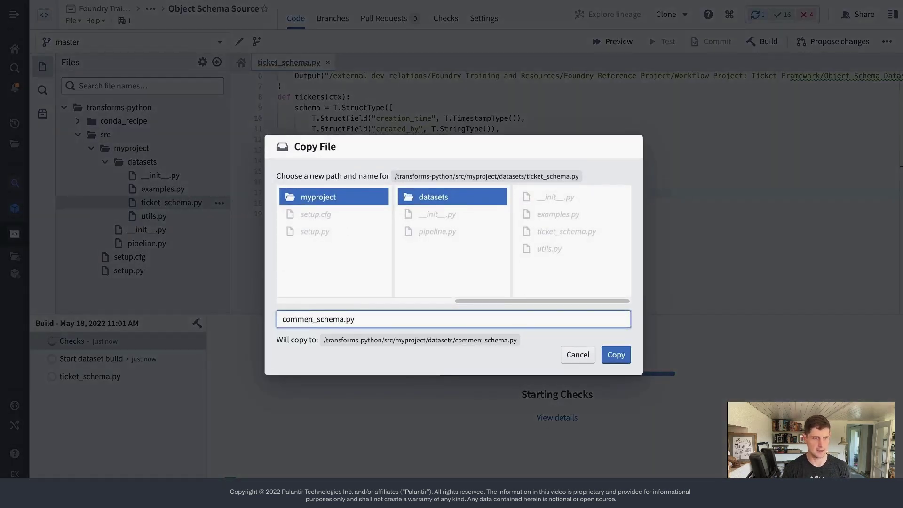
click(617, 356)
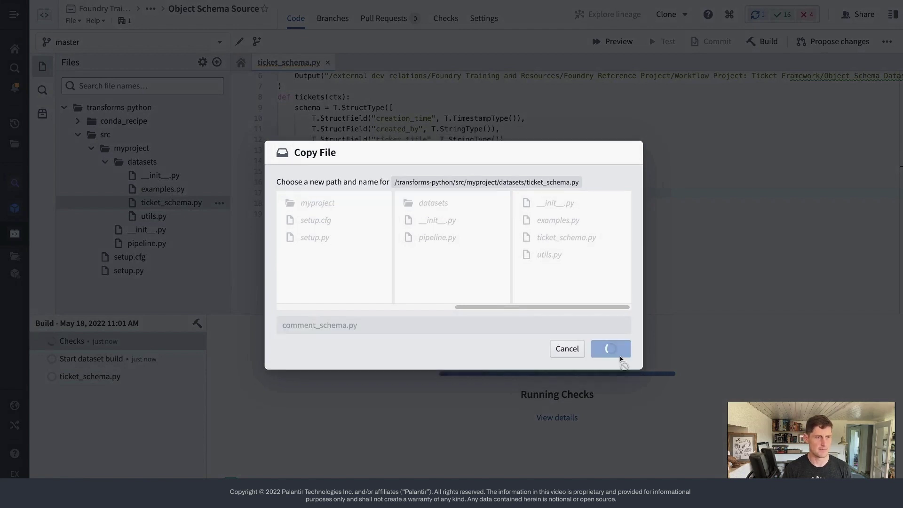
In comment_schema.py, change the output dataset name to "Comment Schema" and rename the function to comments
drag(860, 130, 896, 131)
double_click(834, 129)
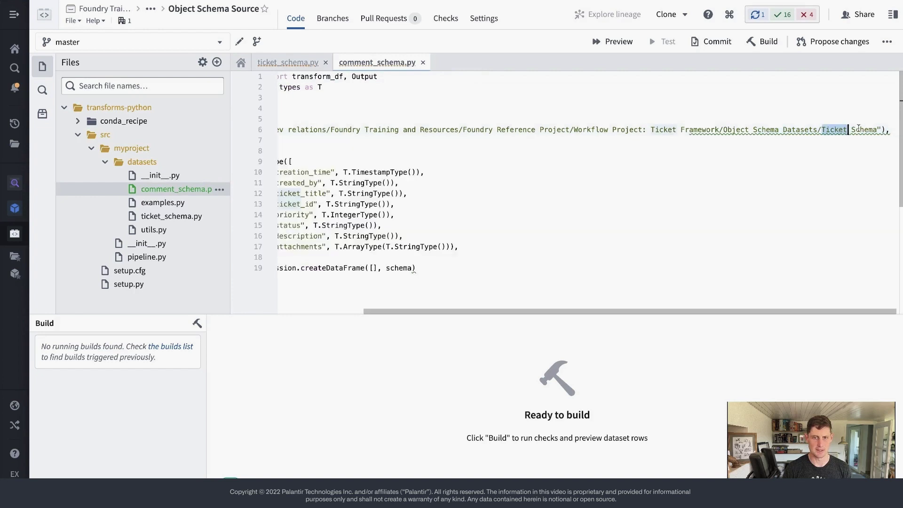
text(Comment)
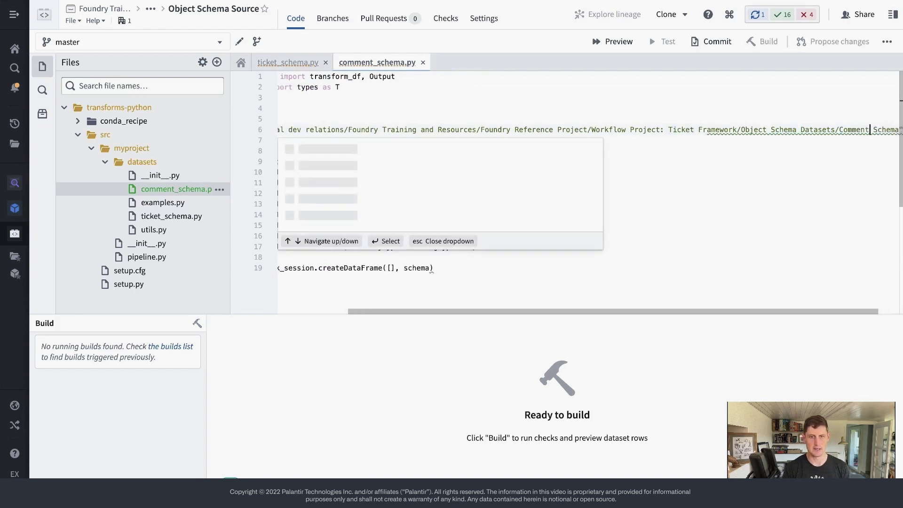
click(762, 234)
drag(750, 310, 680, 311)
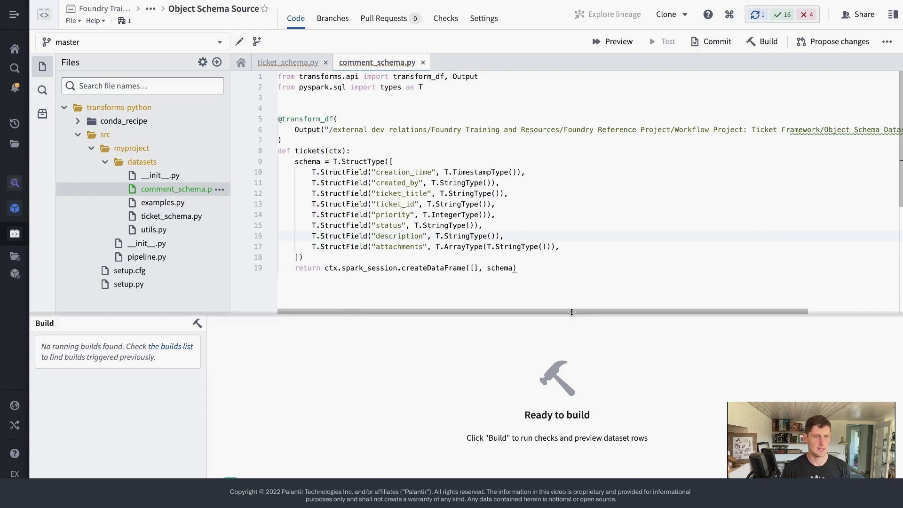
double_click(298, 151)
text(comment)
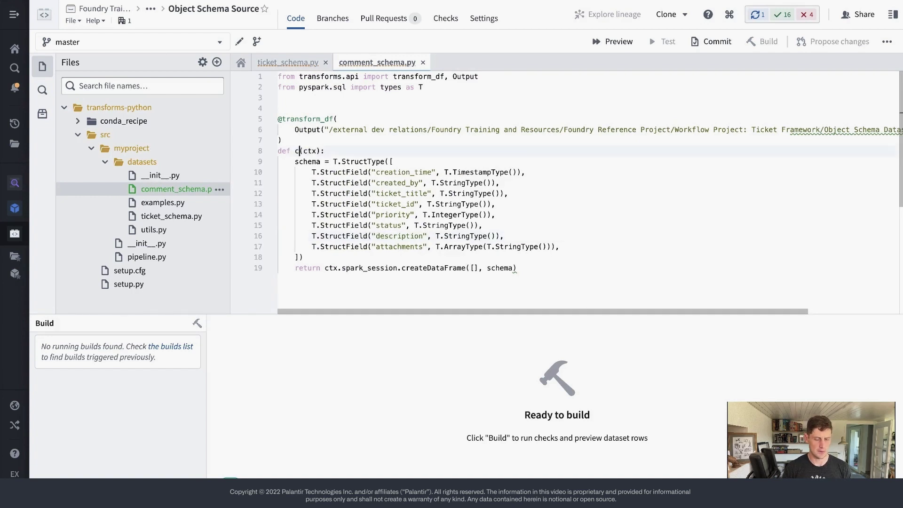
text(s)
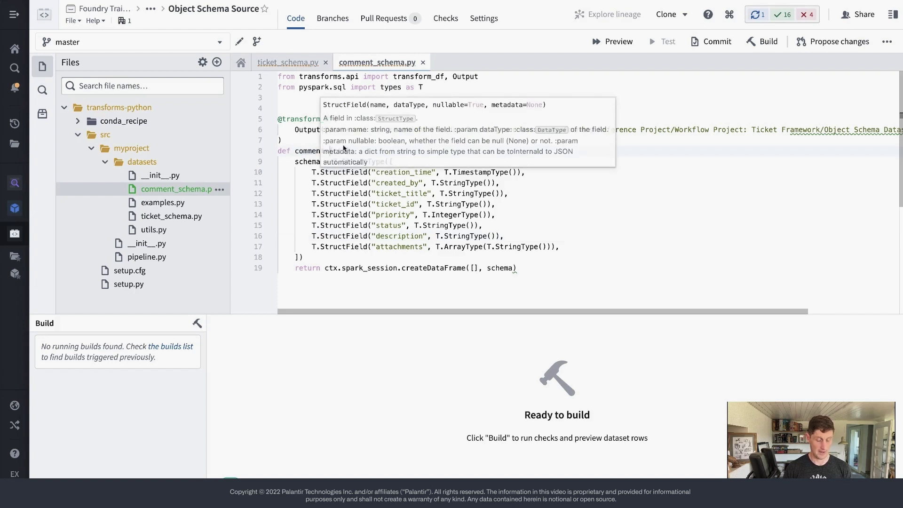
Remove the "ticket_title" field from the comment schema, keeping "ticket_id"
click(379, 225)
click(442, 172)
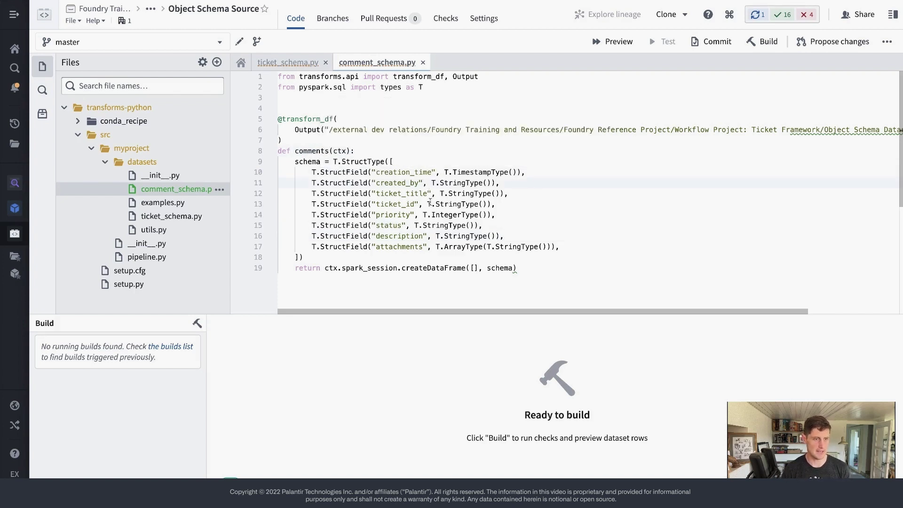
triple_click(328, 194)
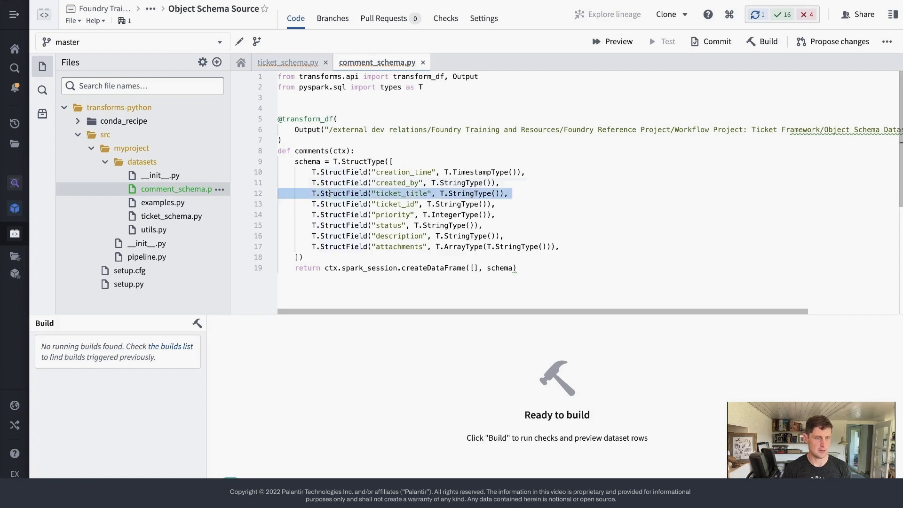
key(BackSpace)
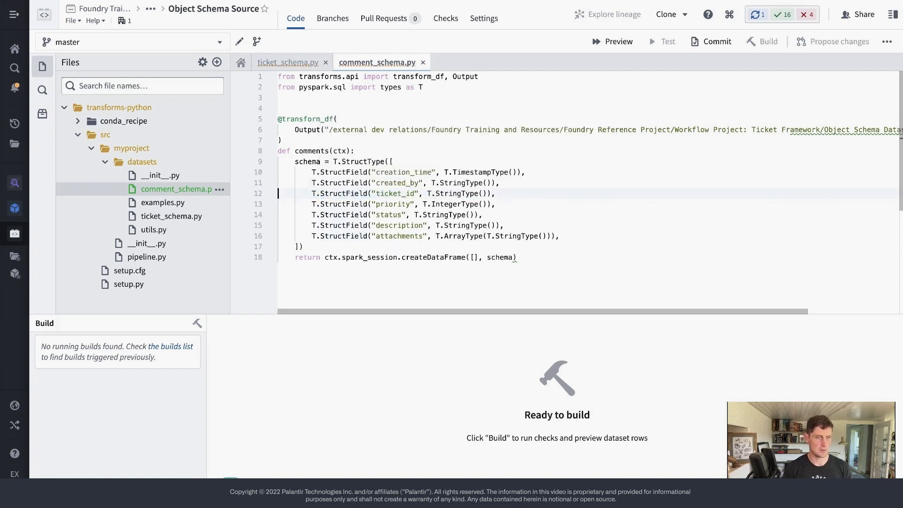
double_click(388, 193)
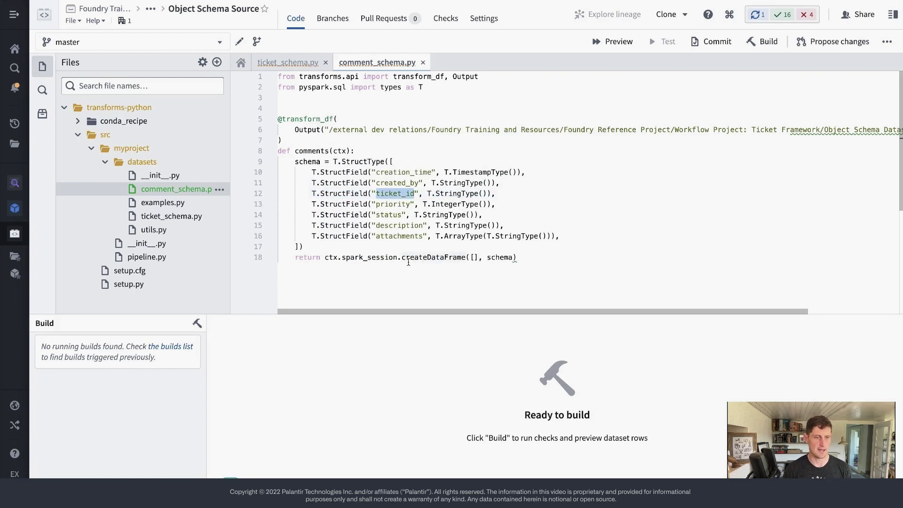
Remove the "priority" and "status" fields from the schema in comment_schema.py
click(356, 203)
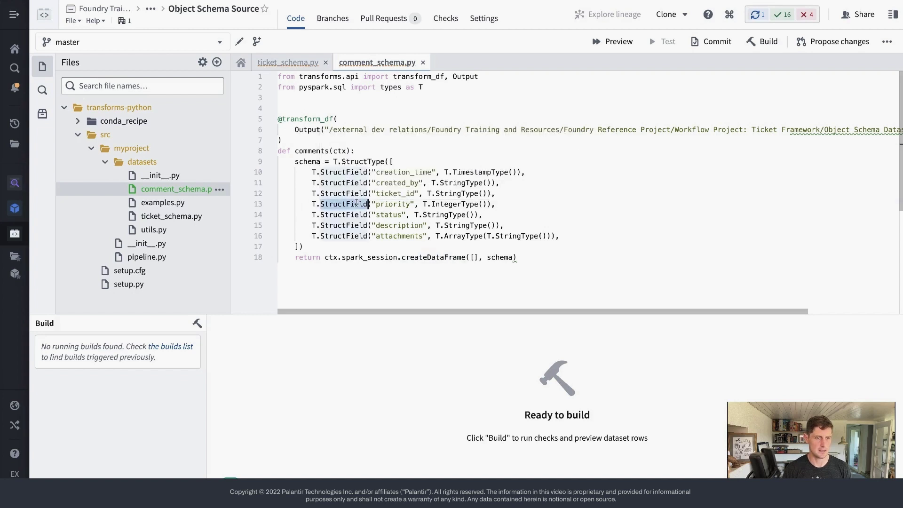
triple_click(335, 205)
key(shift+Down)
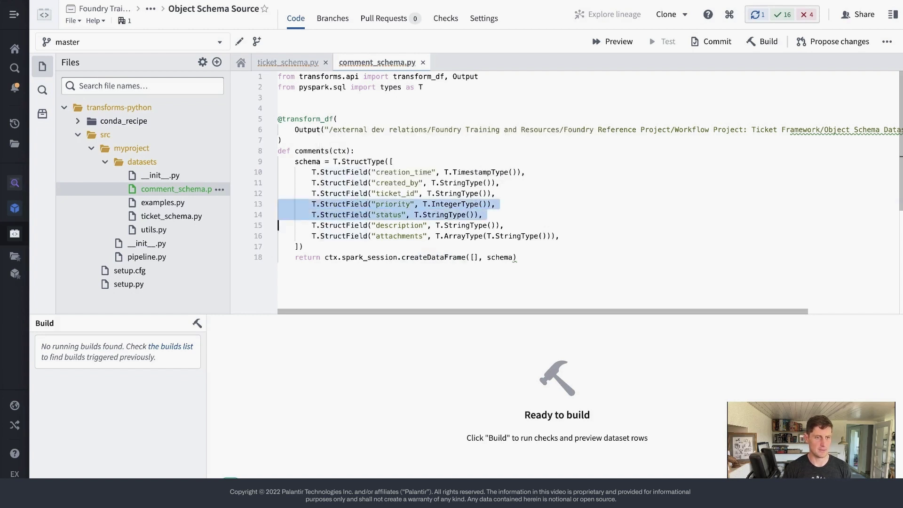
key(BackSpace)
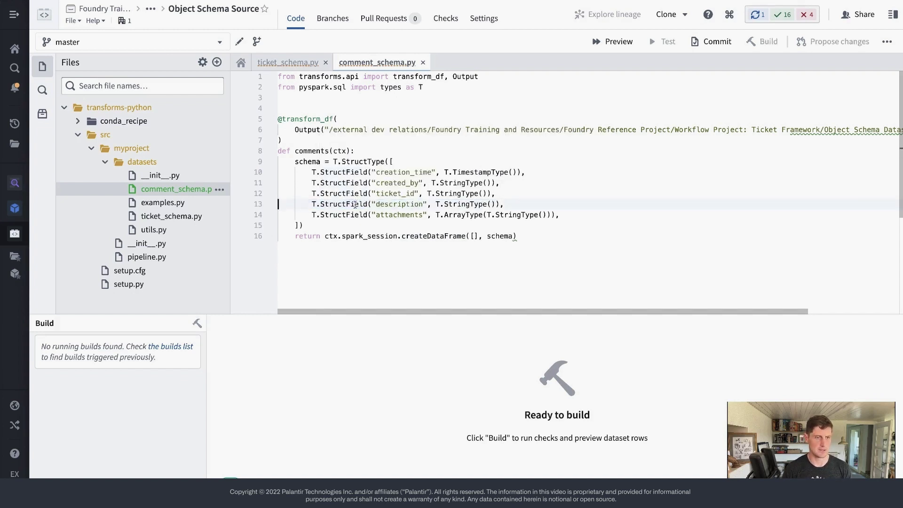
Rename the "description" field in the comment schema as "comment_text"
double_click(380, 203)
text(ent)
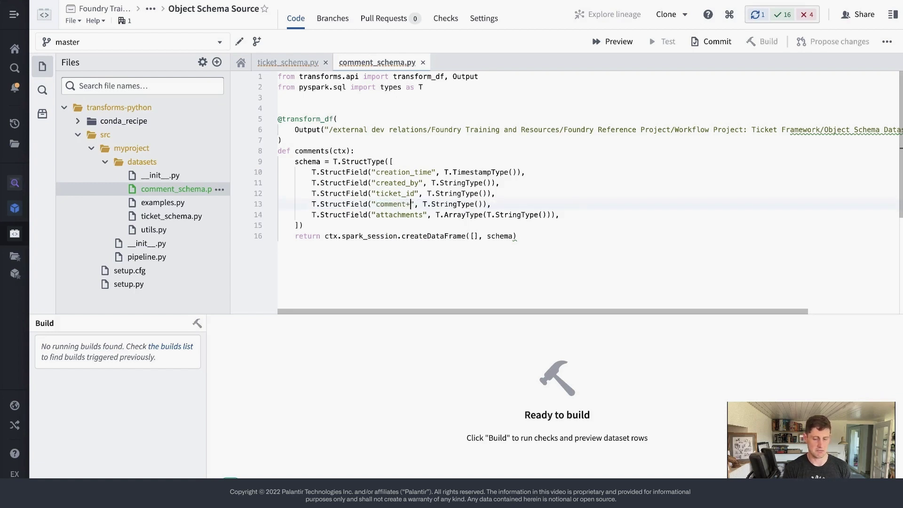
text(_text)
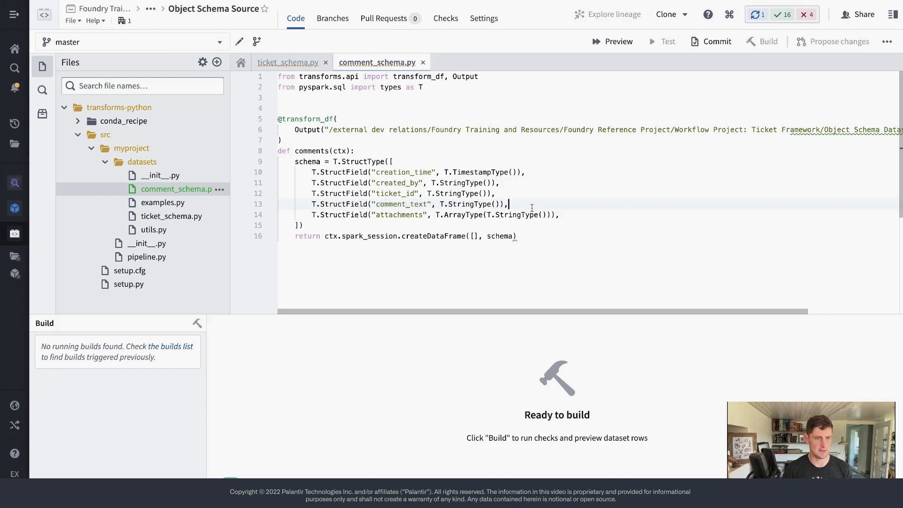
Remove the "attachments" field and the trailing comma after "comment_text", and build comment_schema.py
drag(531, 207, 608, 213)
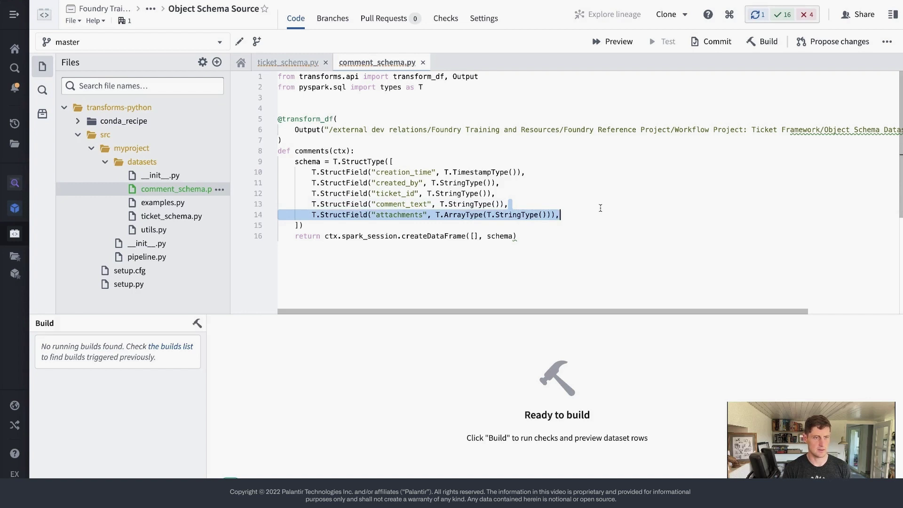
key(BackSpace)
key(BackSpace)
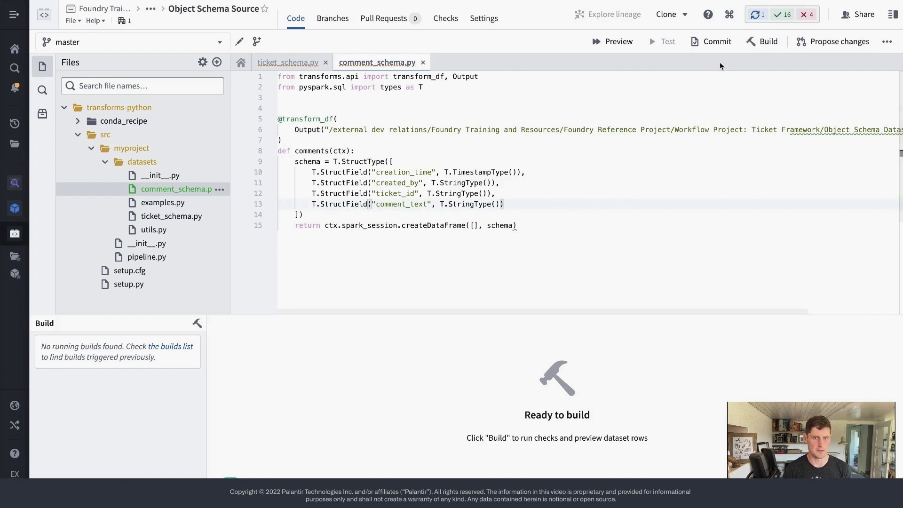
click(761, 41)
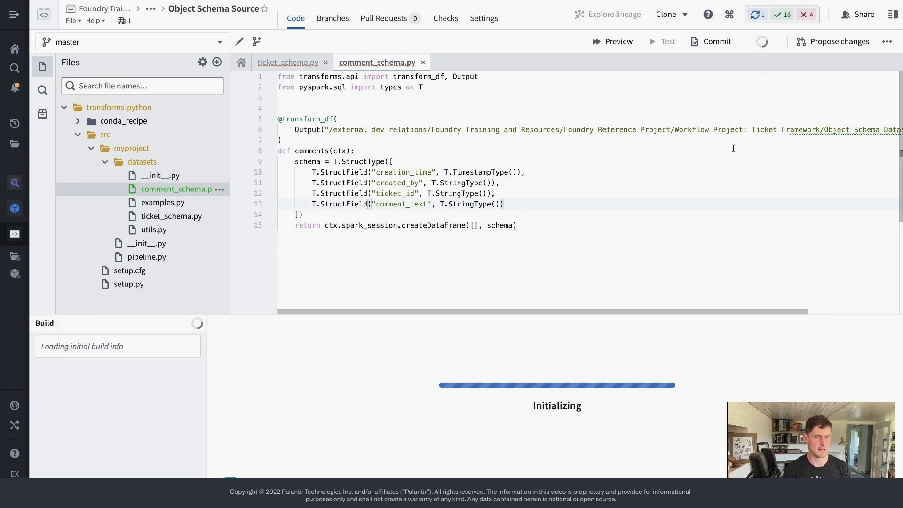
In ticket_schema.py, duplicate the "created_by" string field directly below the original line
click(175, 216)
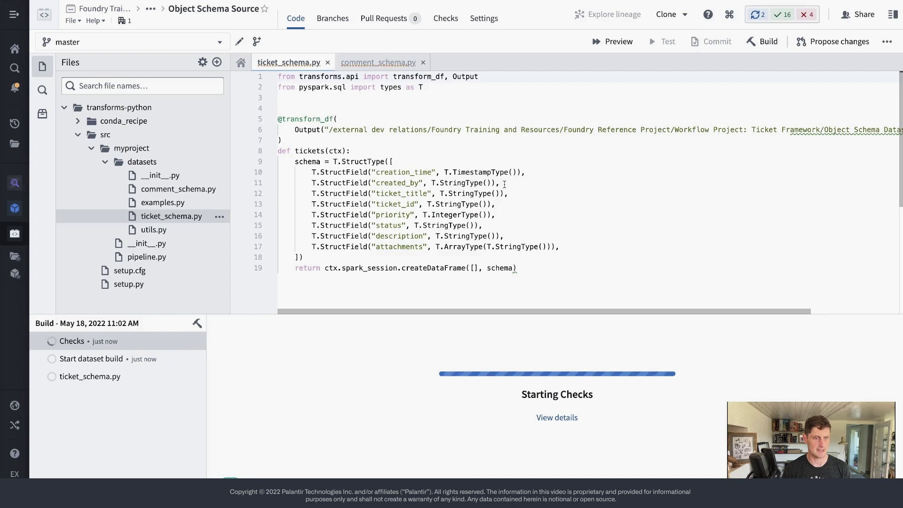
drag(501, 185, 533, 171)
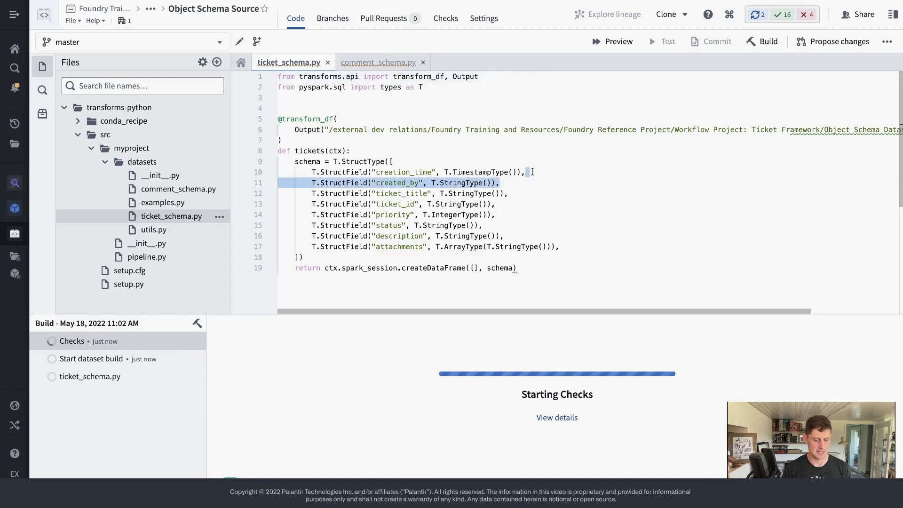
key(ctrl+c)
key(Right)
key(Return)
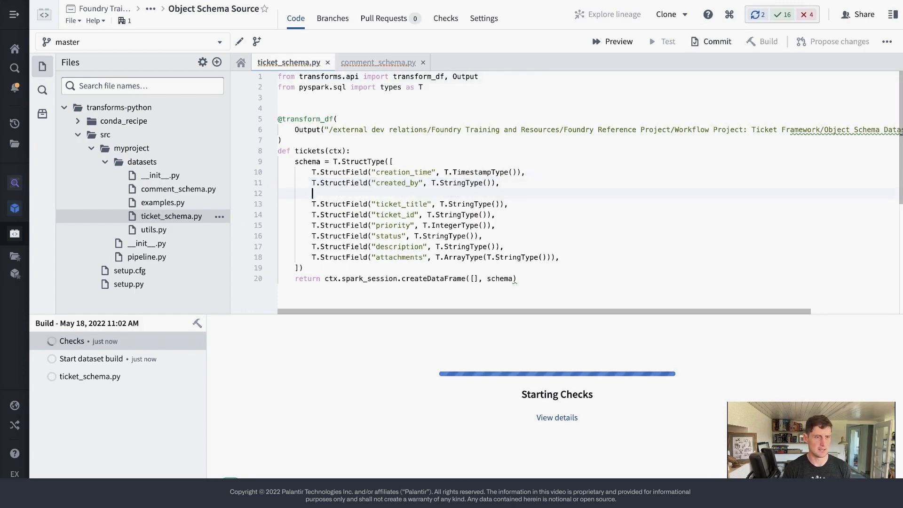
key(ctrl+v)
click(439, 194)
key(BackSpace)
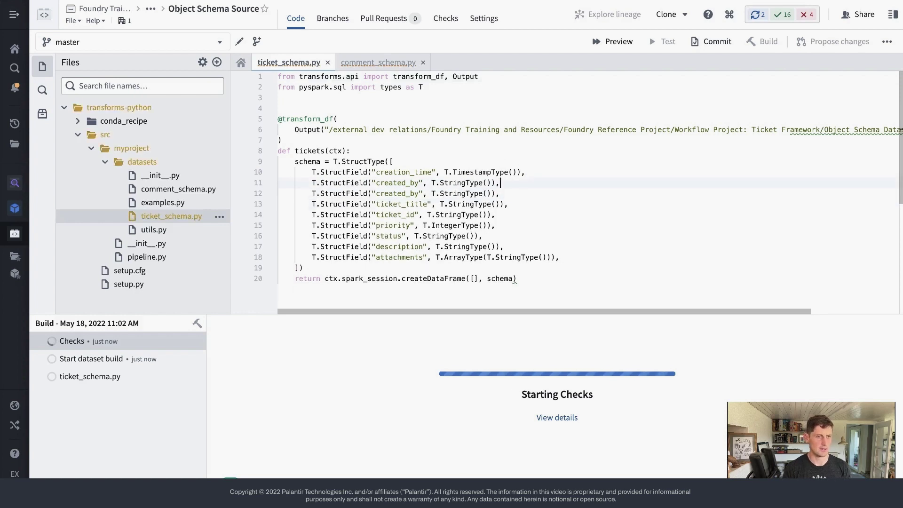
Rename the duplicated field as "assignee" and commit the change to ticket_schema.py with the autogenerated message
double_click(402, 193)
text(assignee)
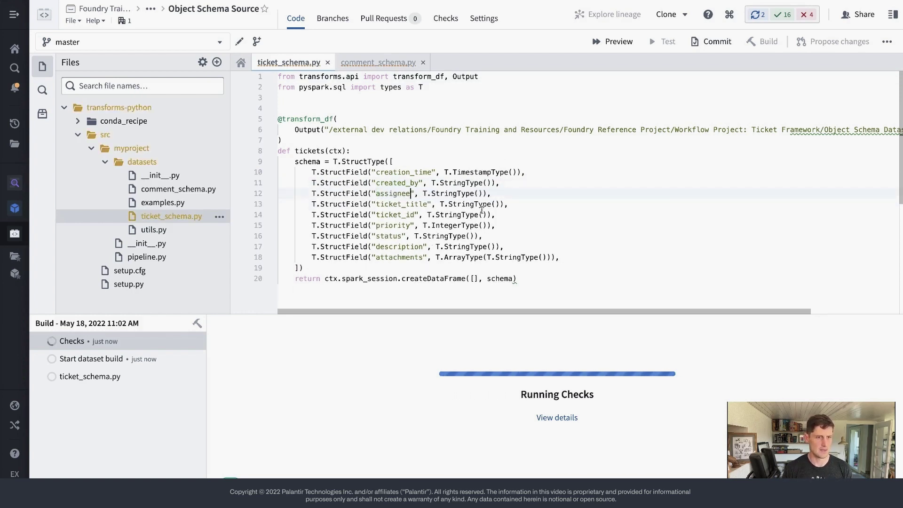
click(713, 42)
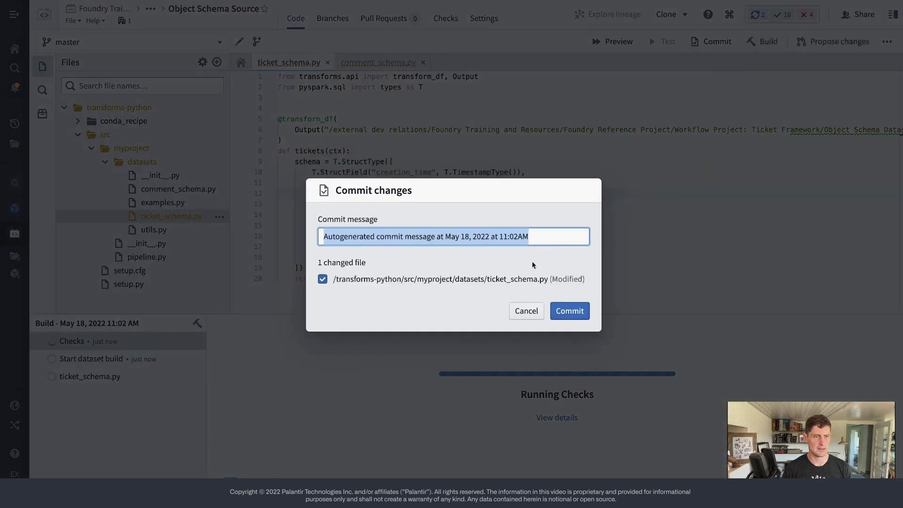
click(582, 311)
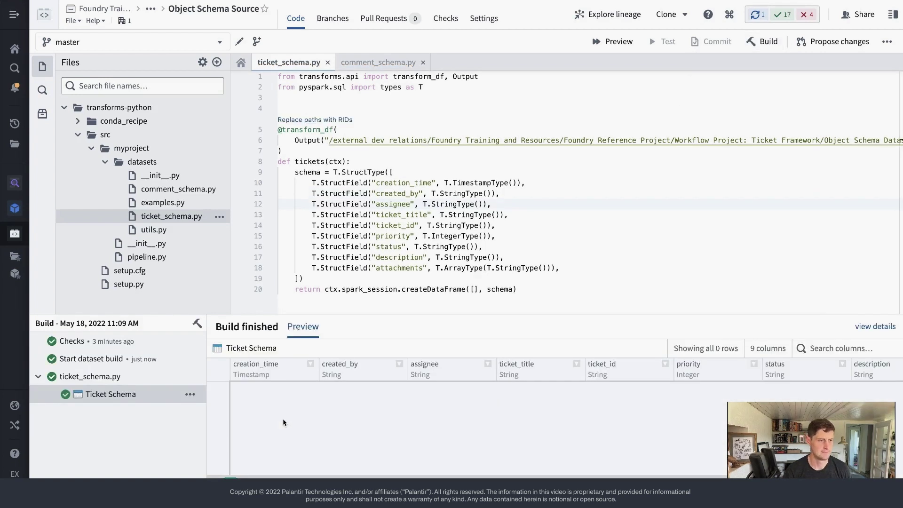
Check the monitored builds and the Ticket Schema preview columns, and open the built Ticket Schema dataset
click(761, 16)
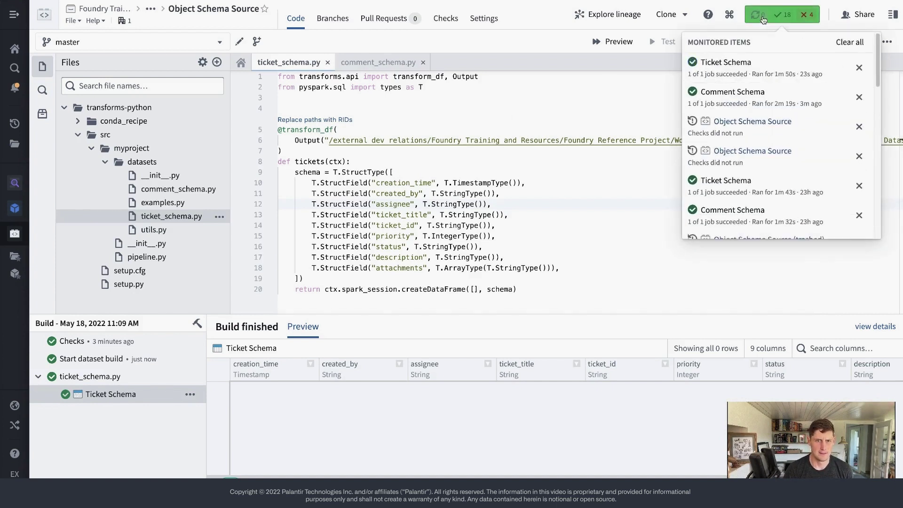
click(258, 405)
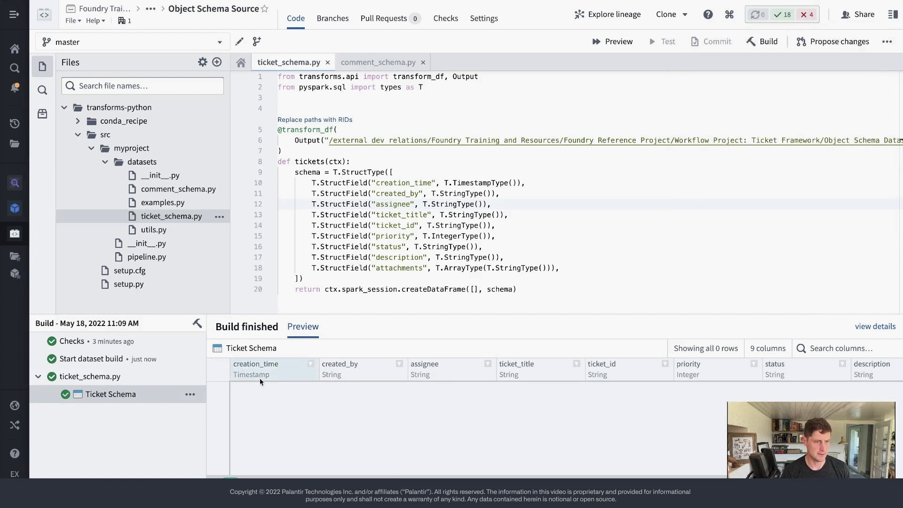
scroll(291, 471, right, 5)
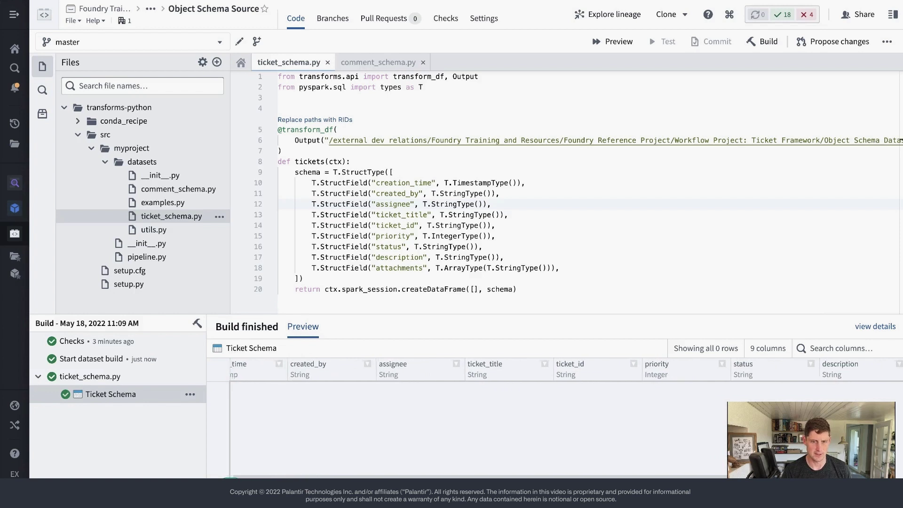
scroll(290, 470, left, 5)
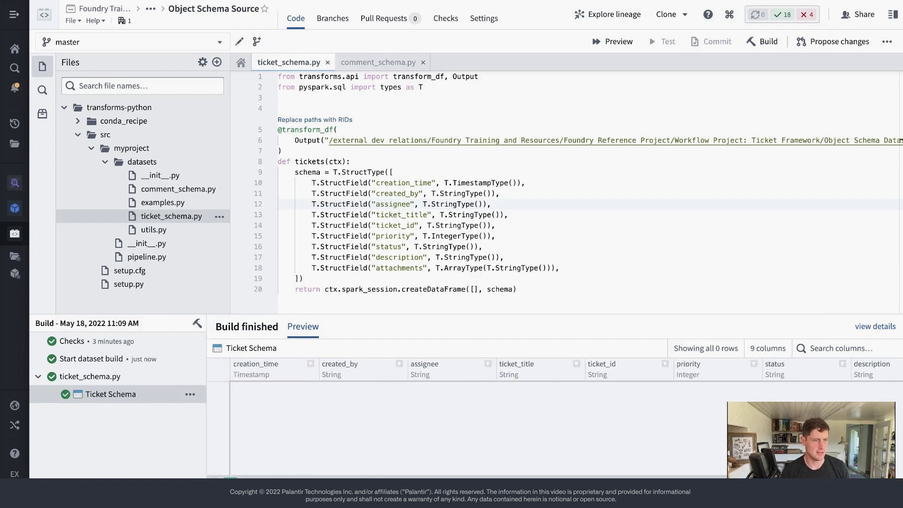
click(193, 397)
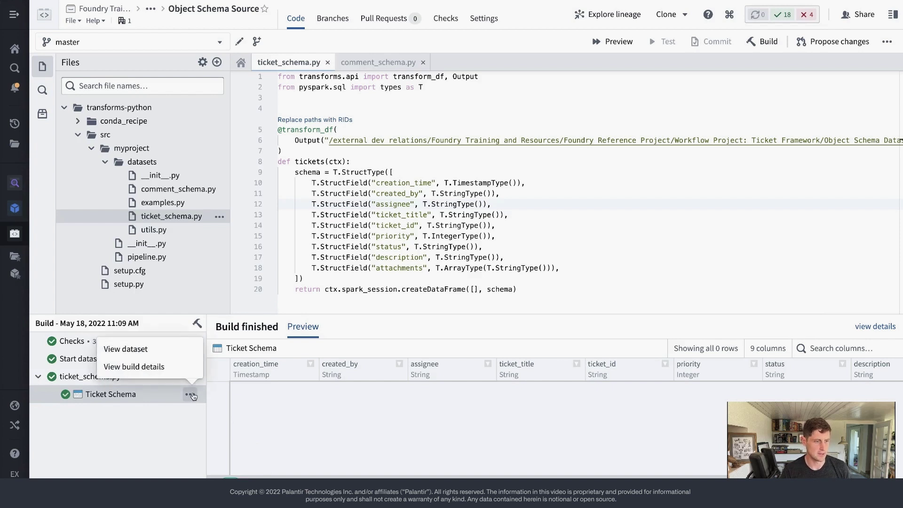
click(148, 352)
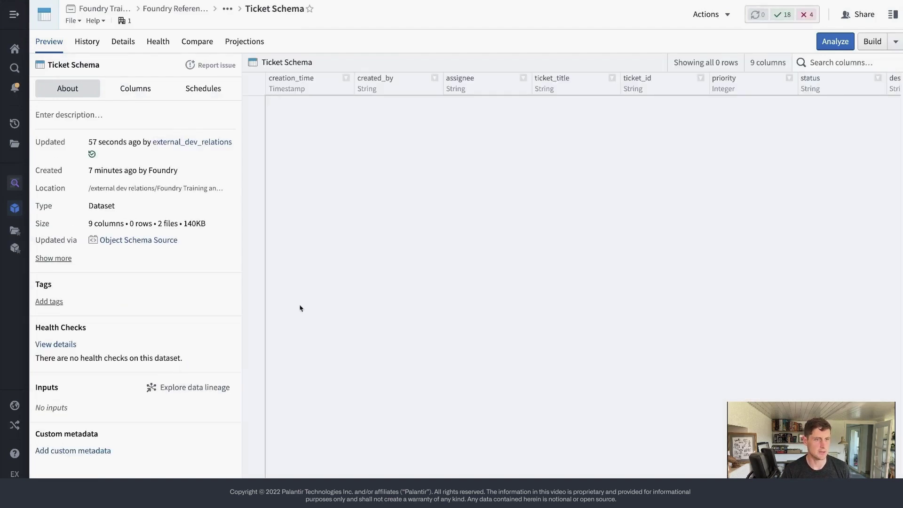
Start a new object type from the Ticket Schema dataset and set its display name to "Ticket"
click(709, 14)
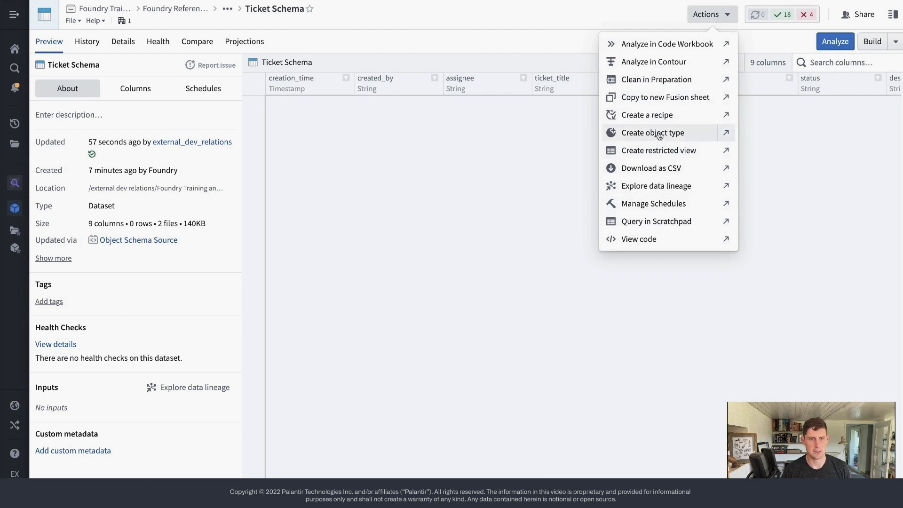
click(691, 136)
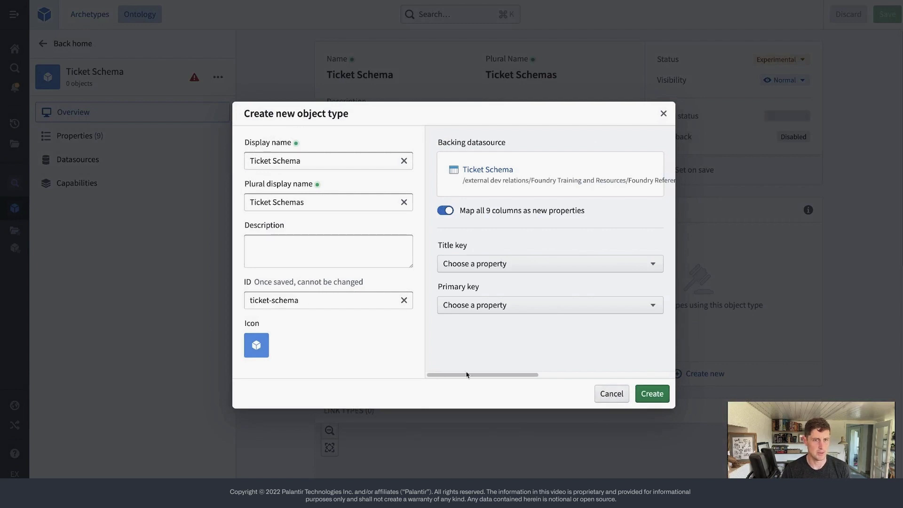
double_click(292, 161)
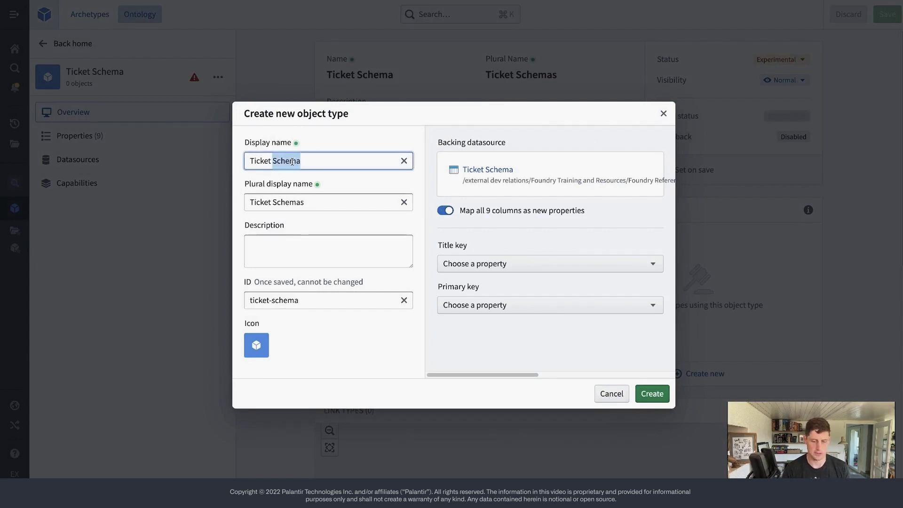
key(BackSpace)
key(BackSpace)
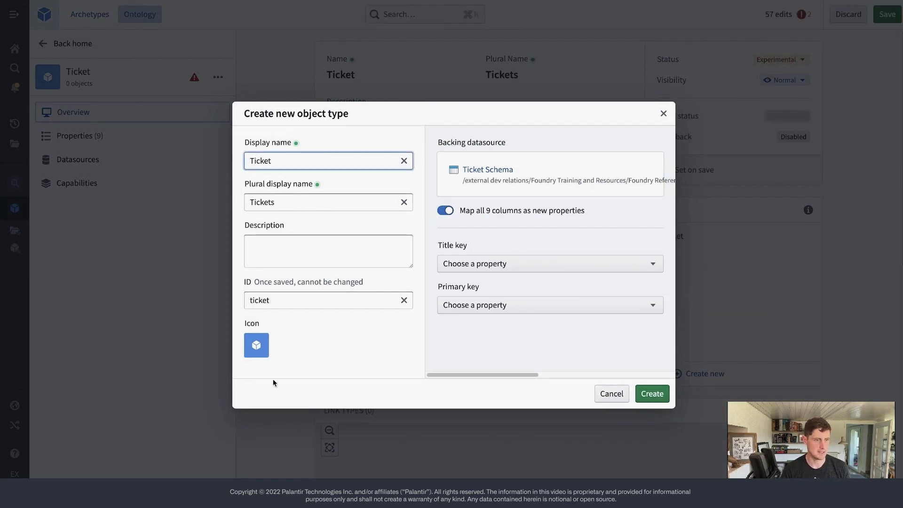
Search the icons for "tick" and give the Ticket object type the circled tick icon in magenta
click(263, 347)
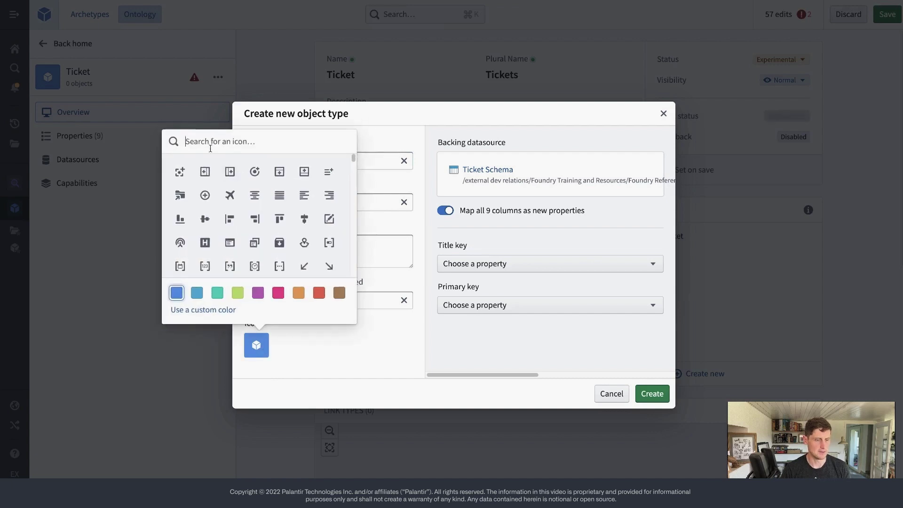
text(tick)
click(205, 172)
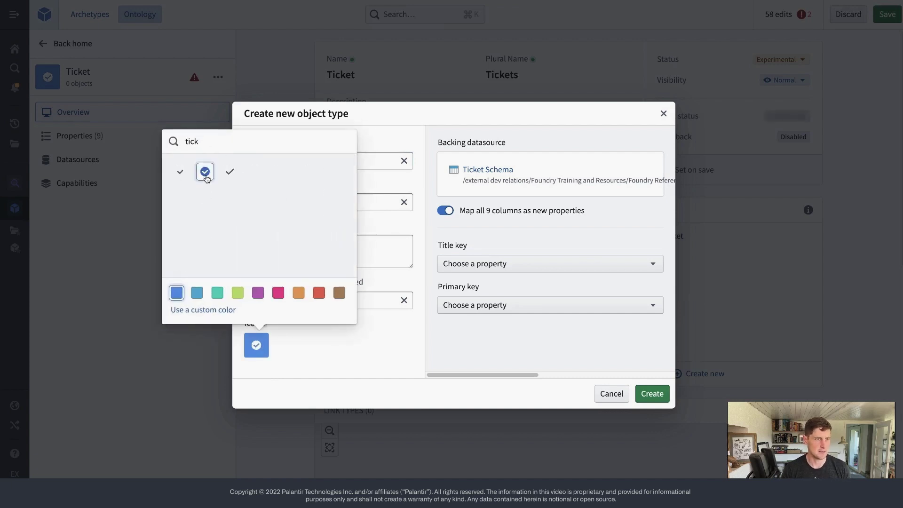
click(278, 292)
click(331, 363)
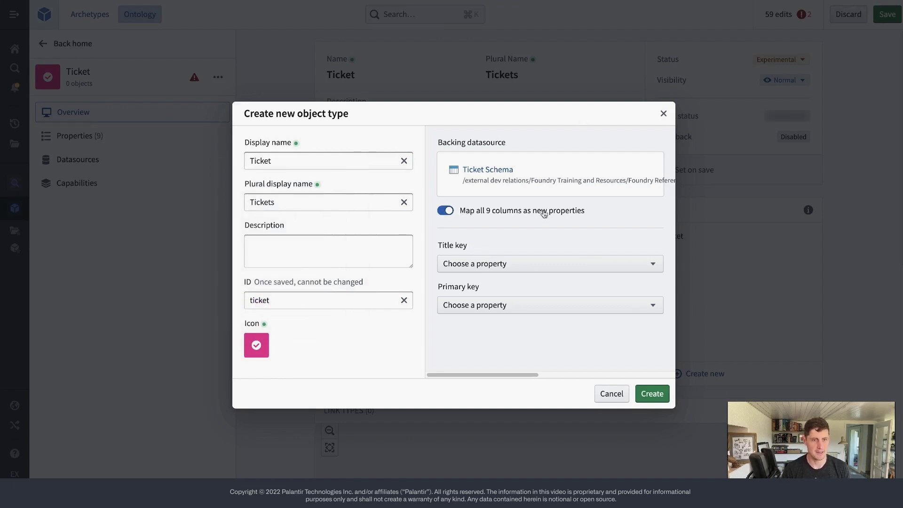
Set Ticket Title as the title key and Ticket Id as the primary key, and create the object type
click(495, 269)
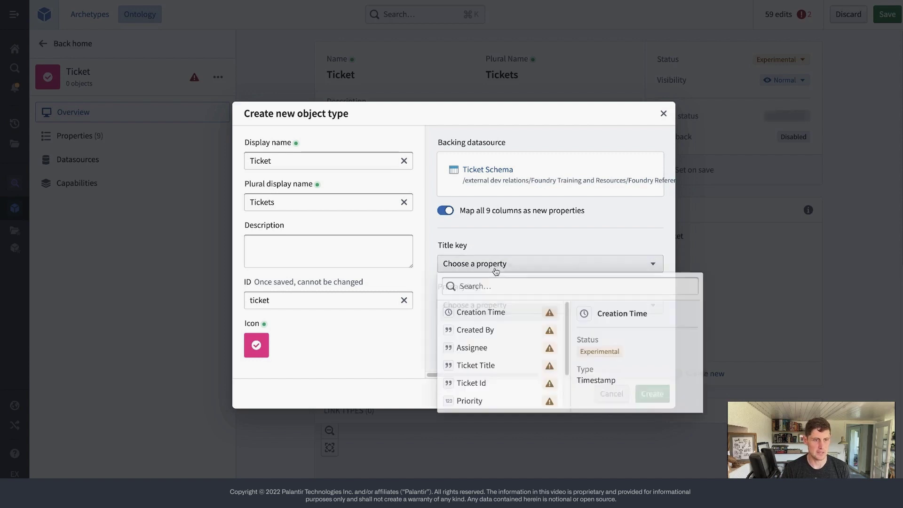
click(490, 365)
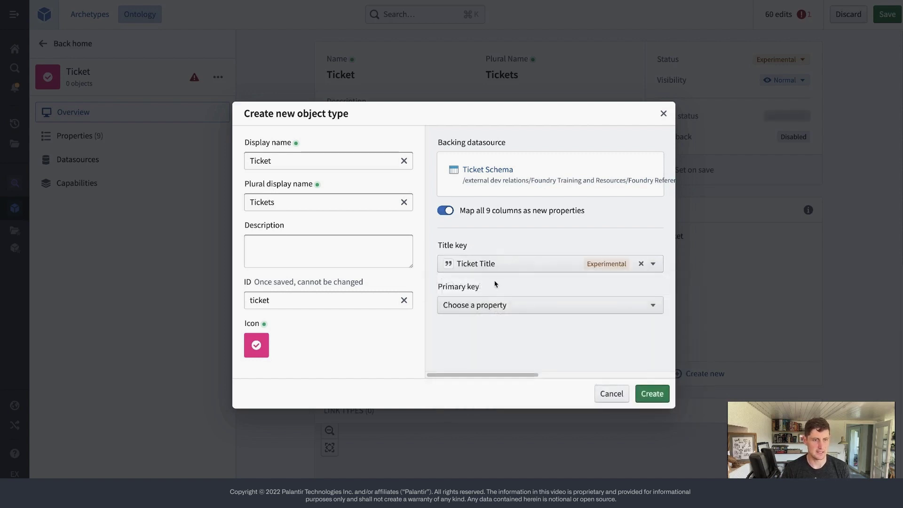
click(501, 311)
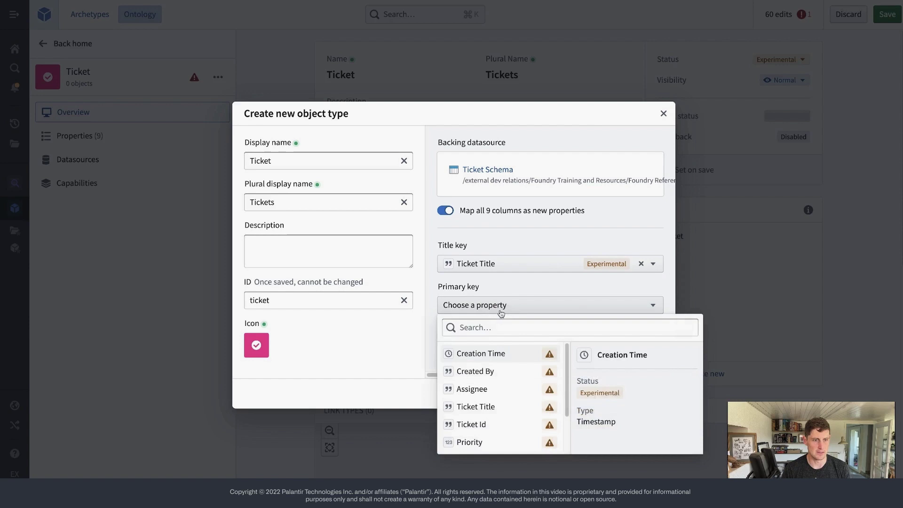
scroll(498, 410, down, 1)
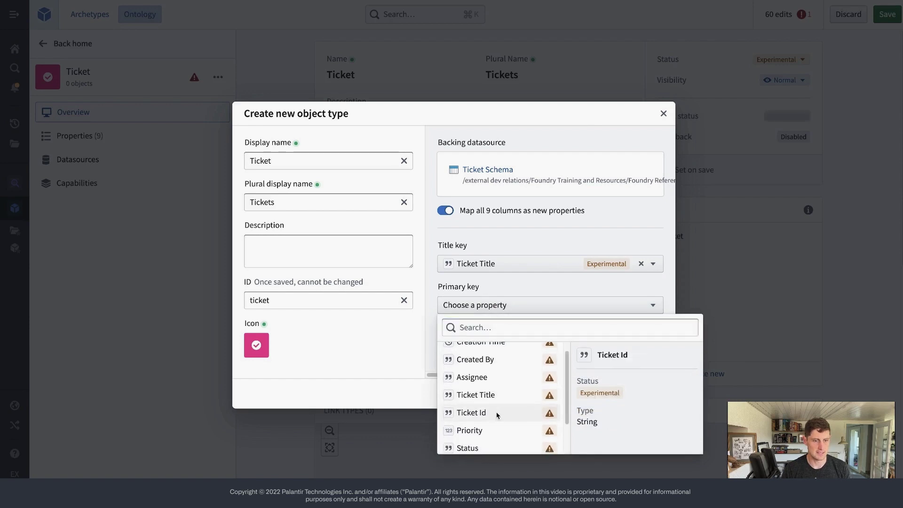
click(497, 414)
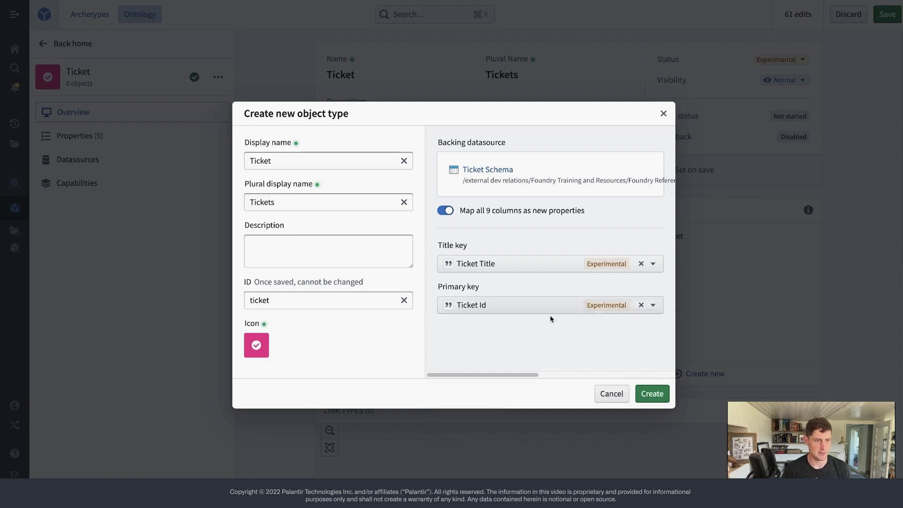
click(652, 393)
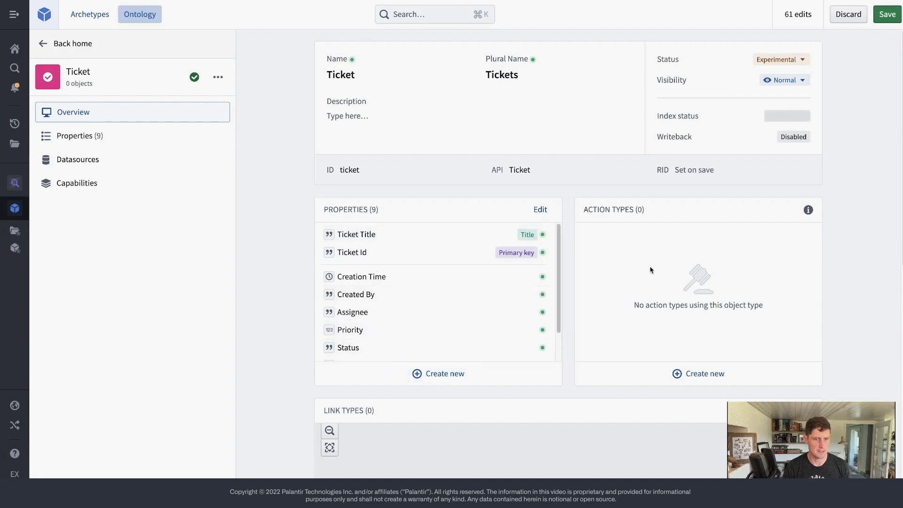
scroll(325, 342, down, 1)
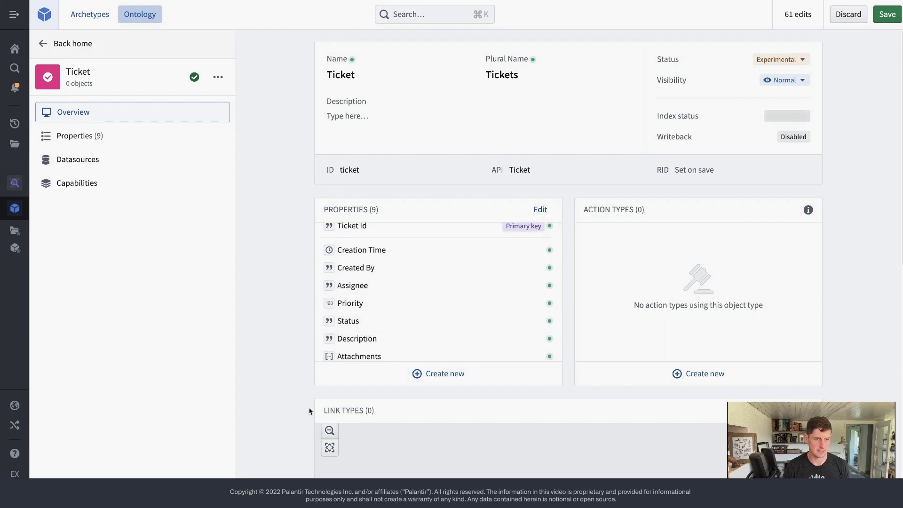
Return to the Ontology overview and start a new object type with the display name "Comment"
scroll(362, 320, up, 1)
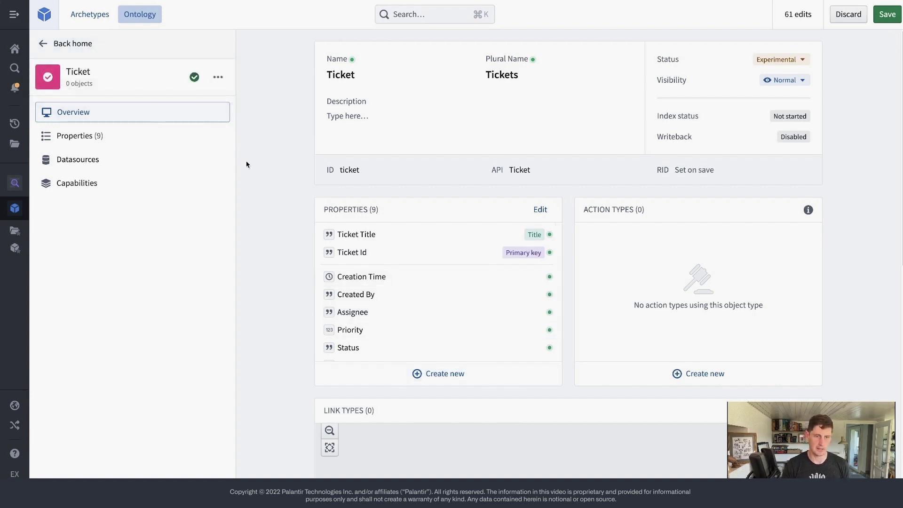
mouse_move(87, 51)
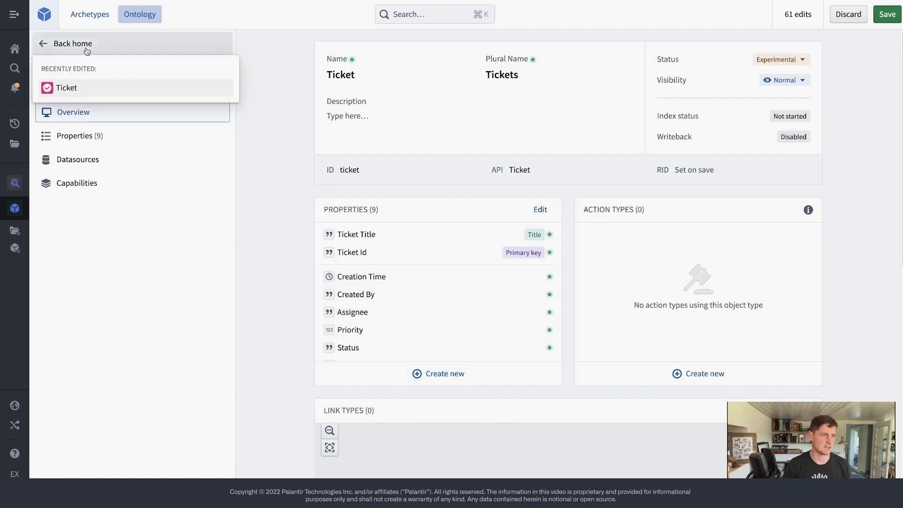
click(87, 47)
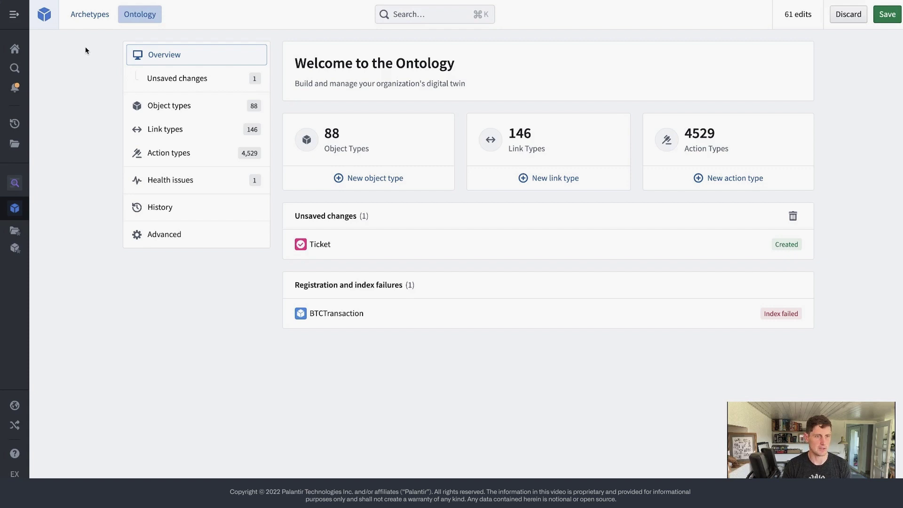
click(392, 184)
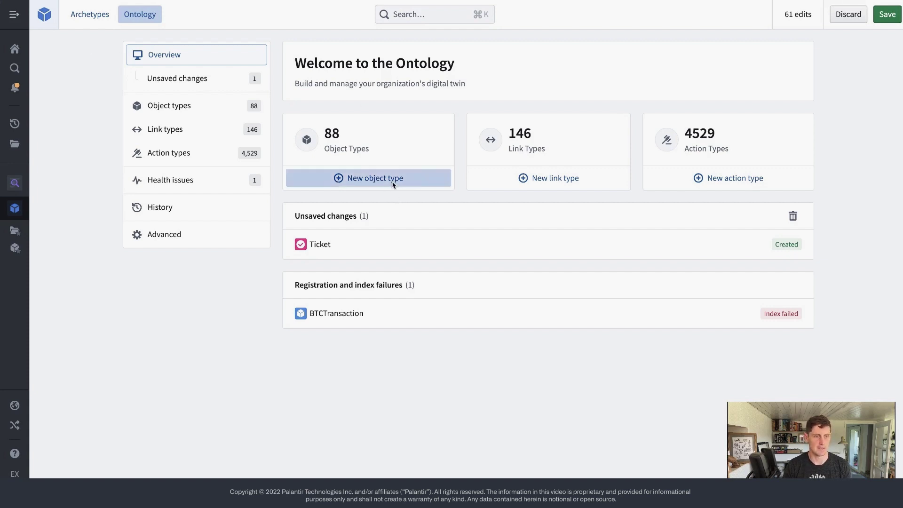
text(Comment)
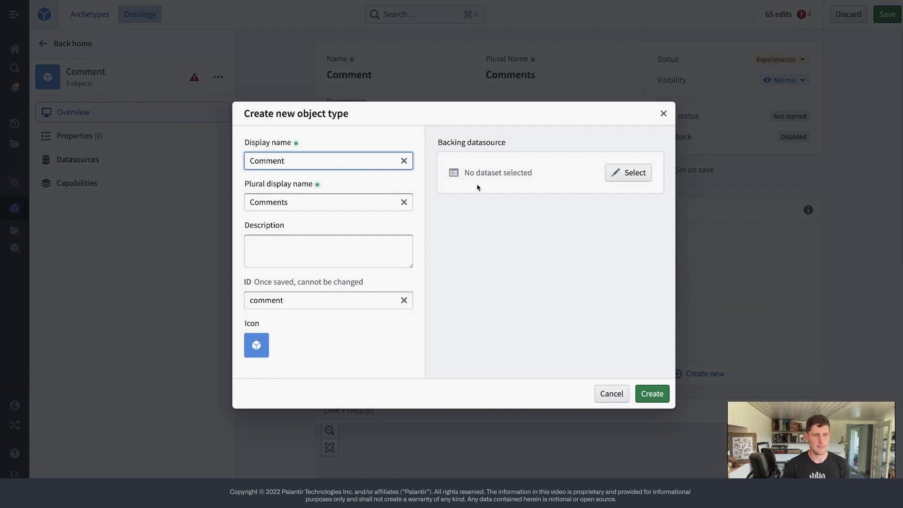
Choose the Comment Schema dataset from the Object Schema Datasets folder in recent files as the backing datasource
click(614, 172)
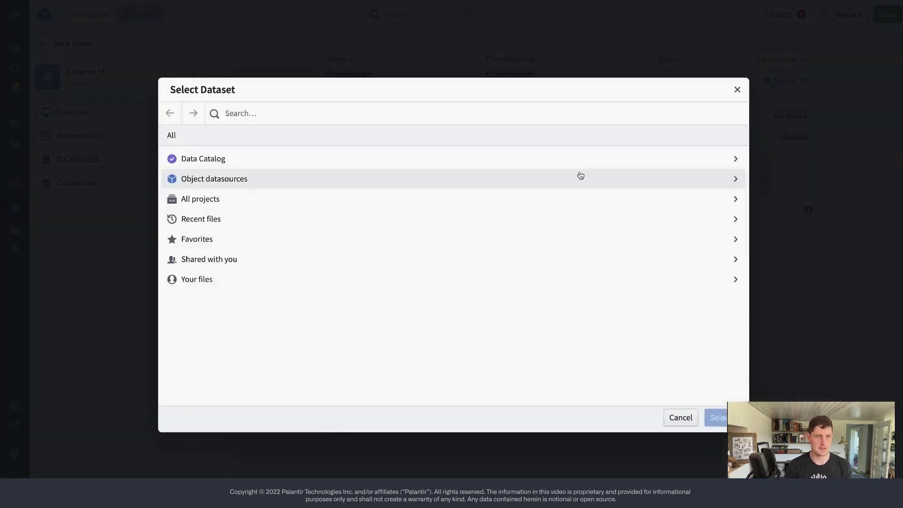
click(215, 220)
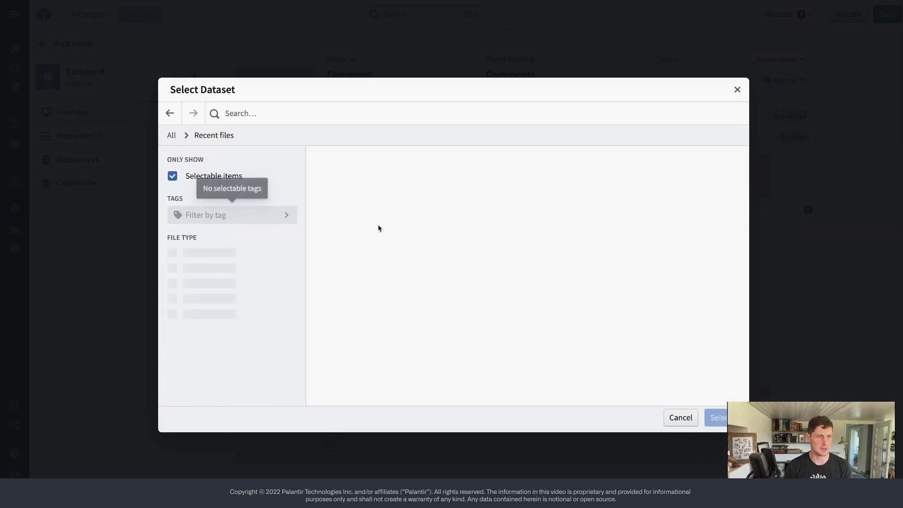
click(408, 168)
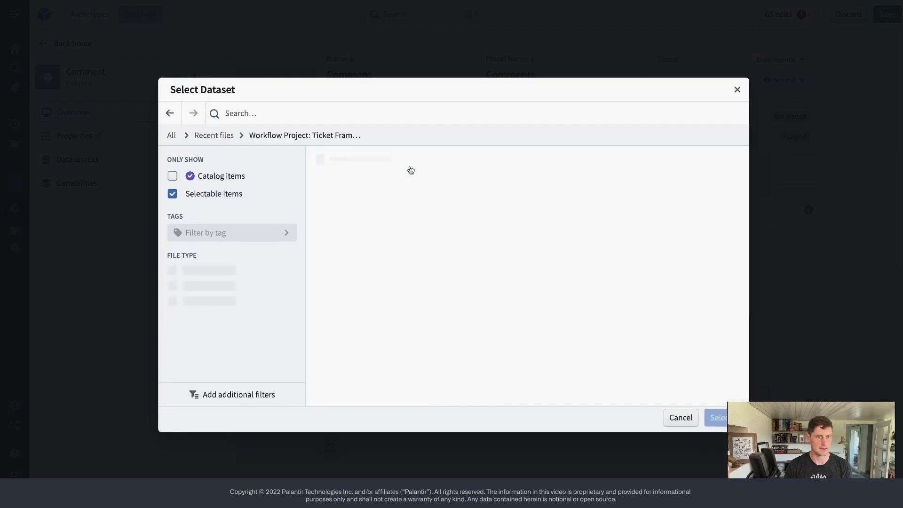
click(409, 169)
click(404, 164)
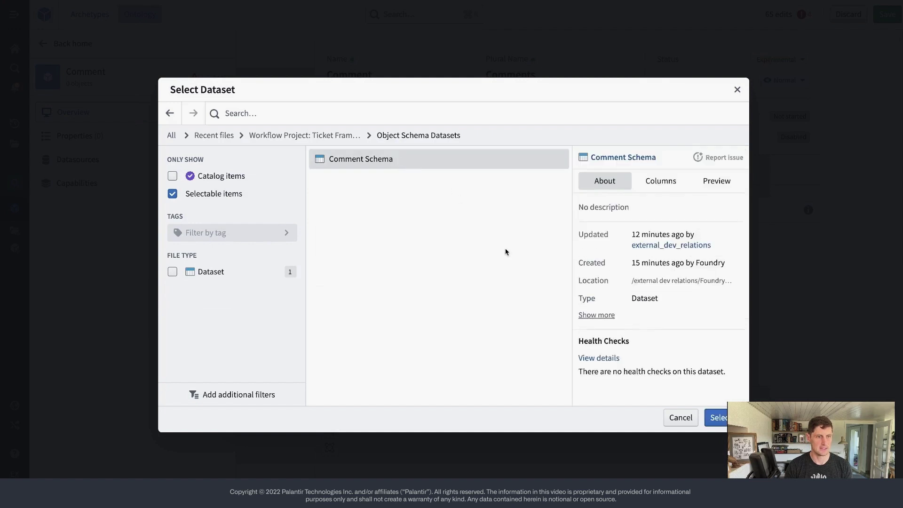
click(718, 419)
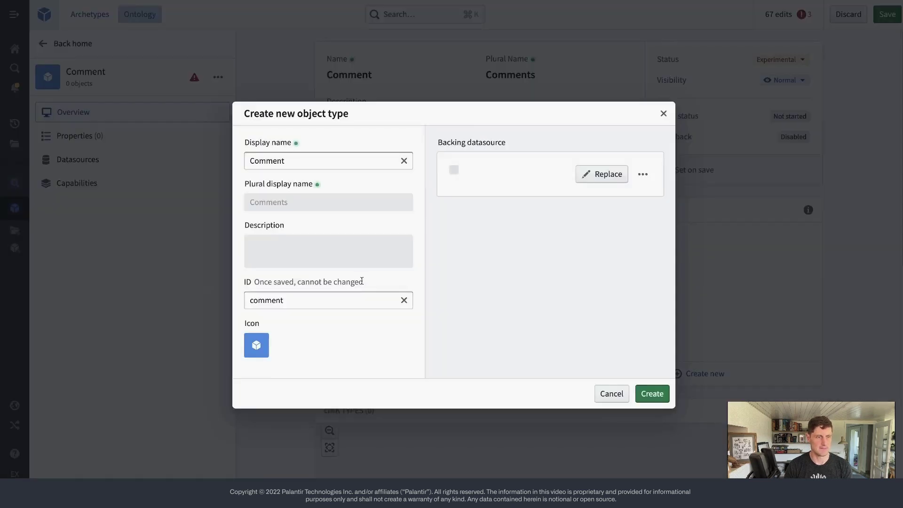
Search the icons for "commen", give the Comment object type the light blue speech-bubble icon, and check its title key options
click(265, 346)
text(commen)
click(180, 171)
click(197, 293)
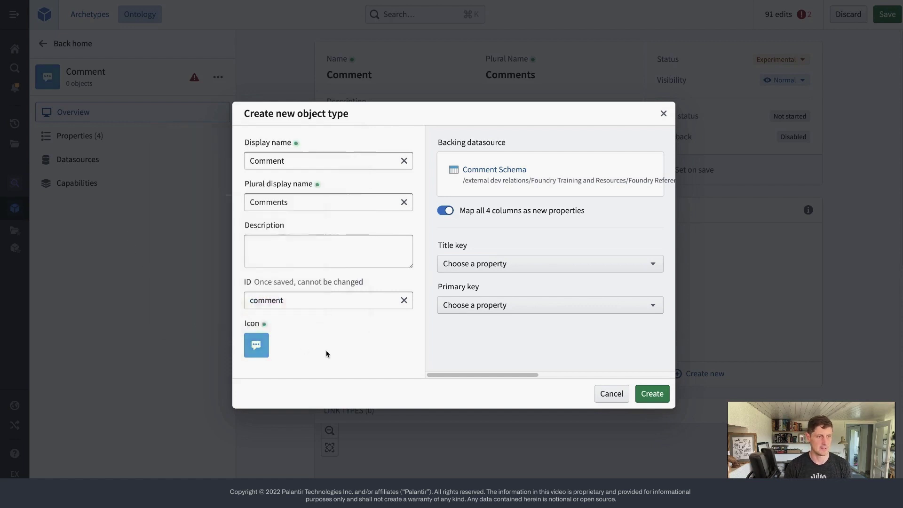
click(500, 264)
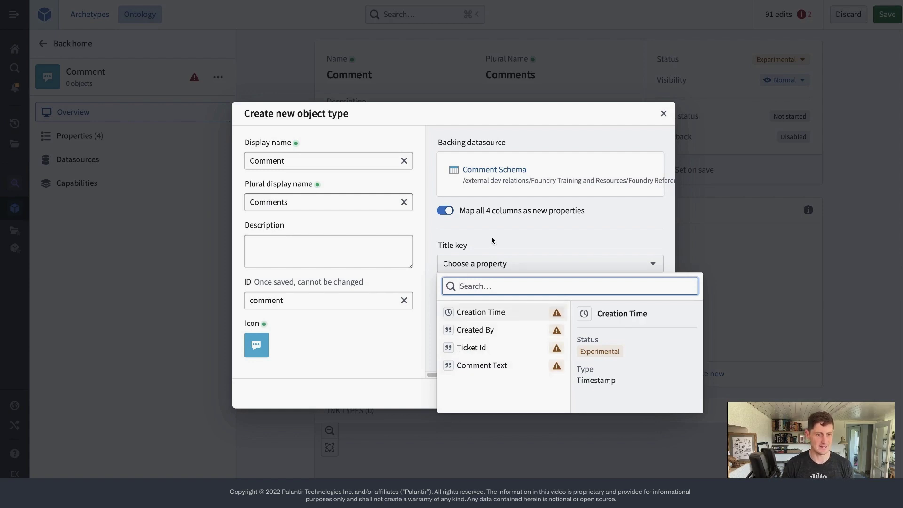
click(495, 264)
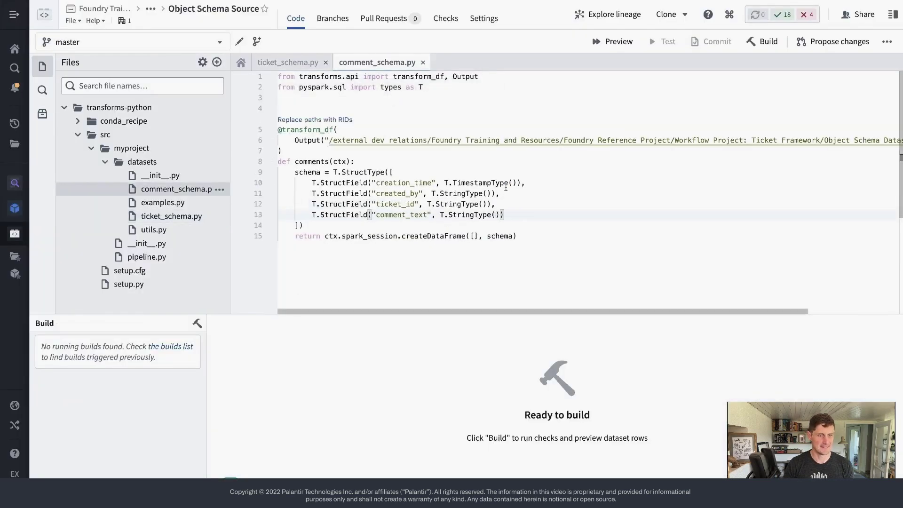
In the Object Schema Source code repository, add a comment_id StringType field after ticket_id in comment_schema.py and build it
drag(495, 205, 502, 193)
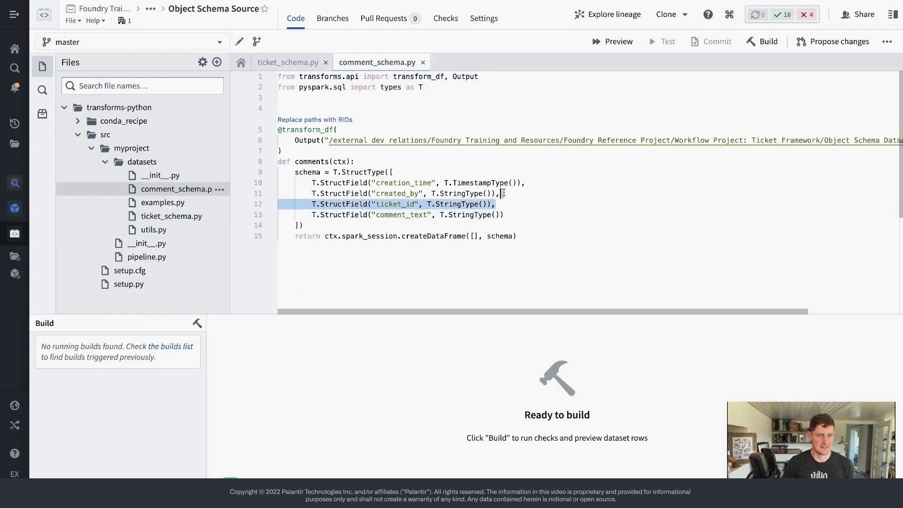
key(ctrl+c)
key(Right)
key(ctrl+v)
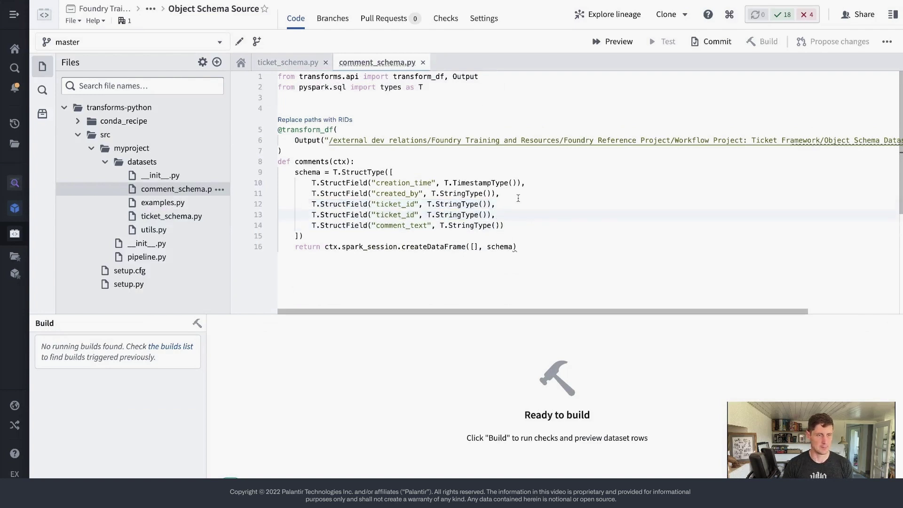
drag(400, 215, 375, 215)
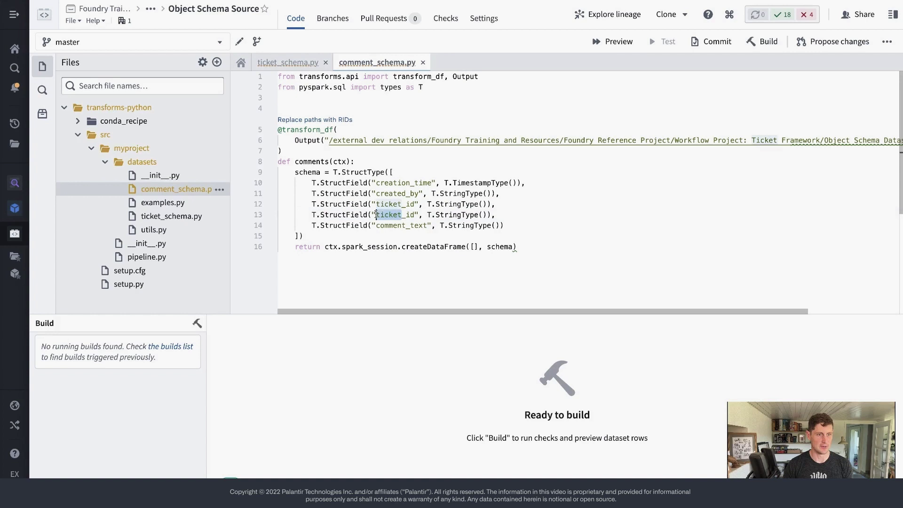
text(comment)
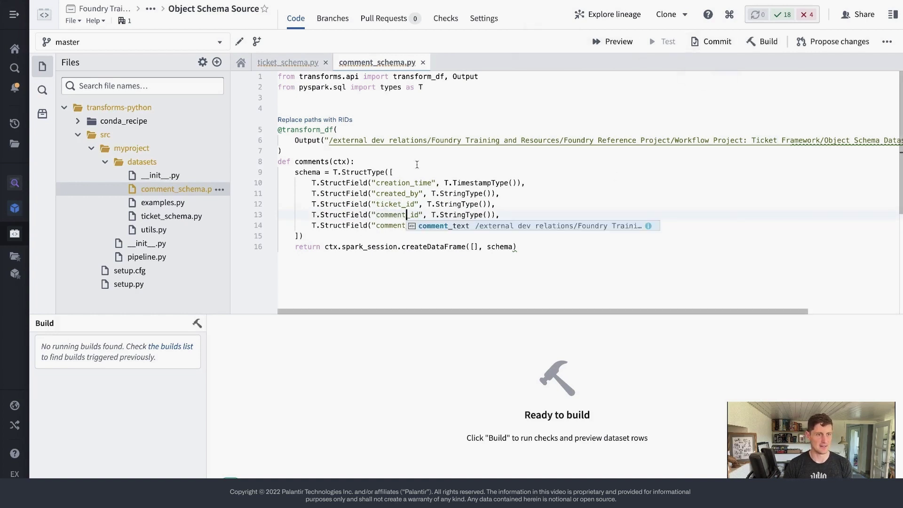
click(762, 41)
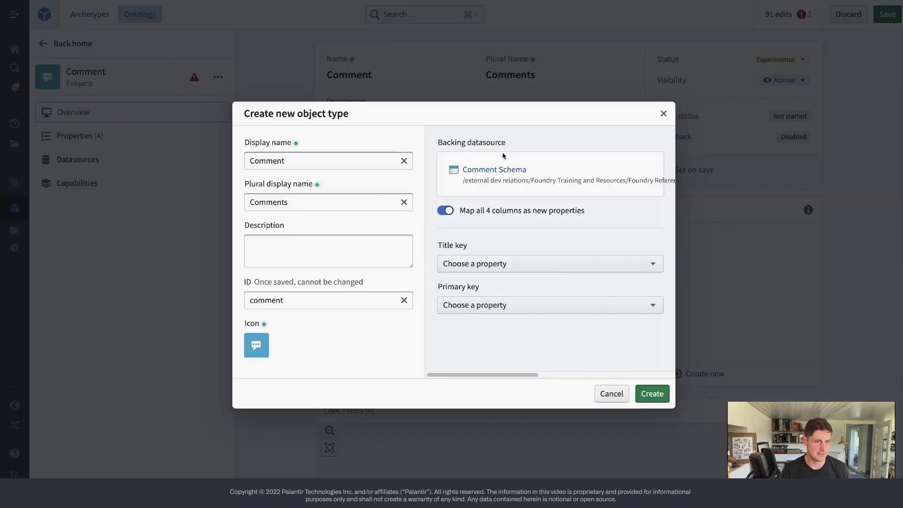
Back in the new object type form, set Comment Id as both title key and primary key, and create the Comment object type
click(513, 175)
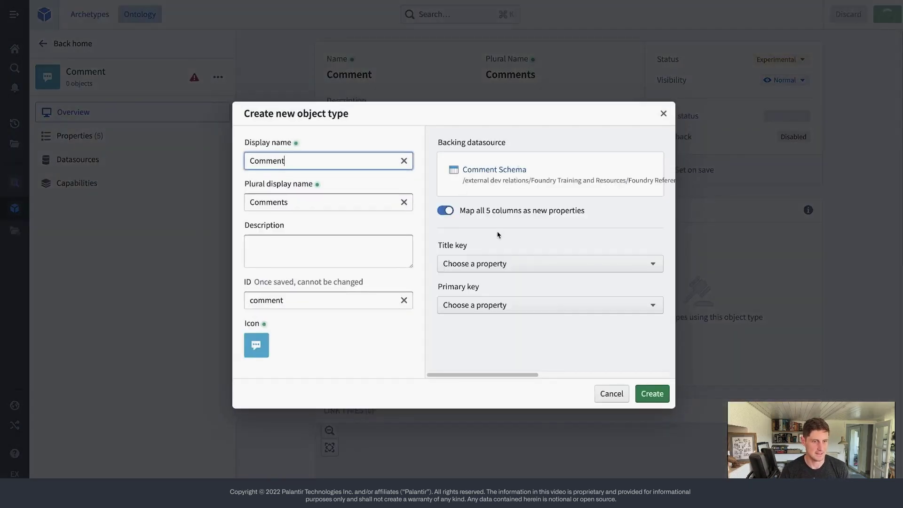
click(513, 267)
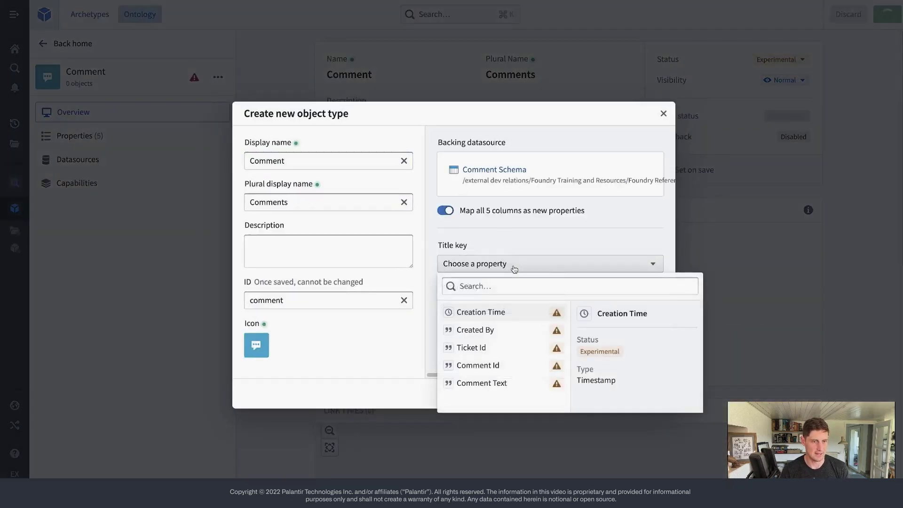
click(497, 365)
click(485, 306)
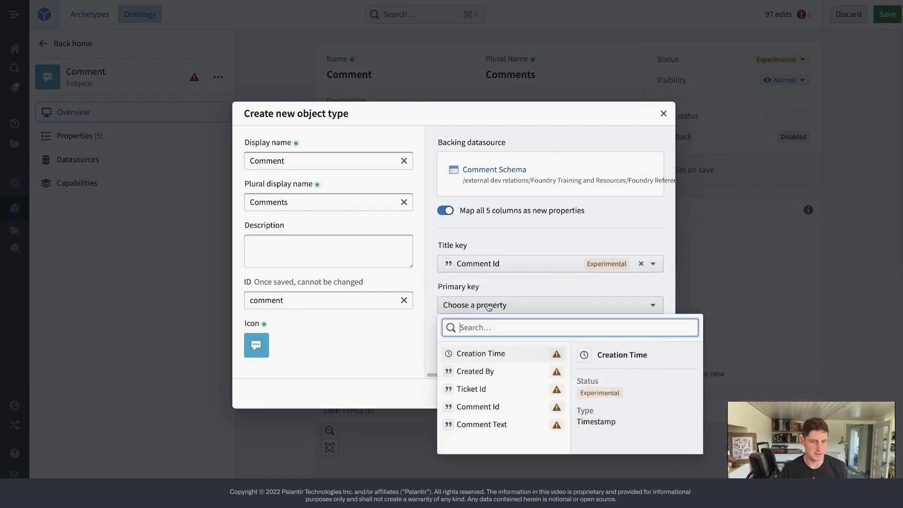
click(492, 405)
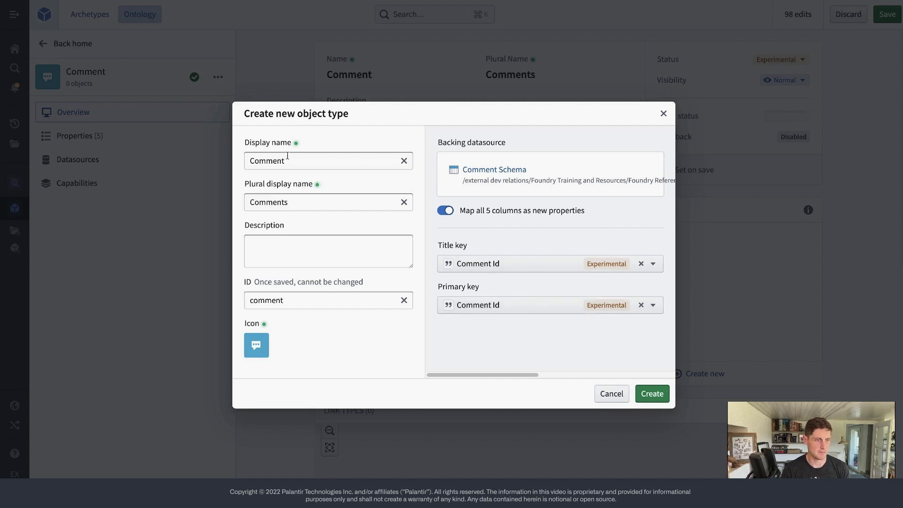
key(Return)
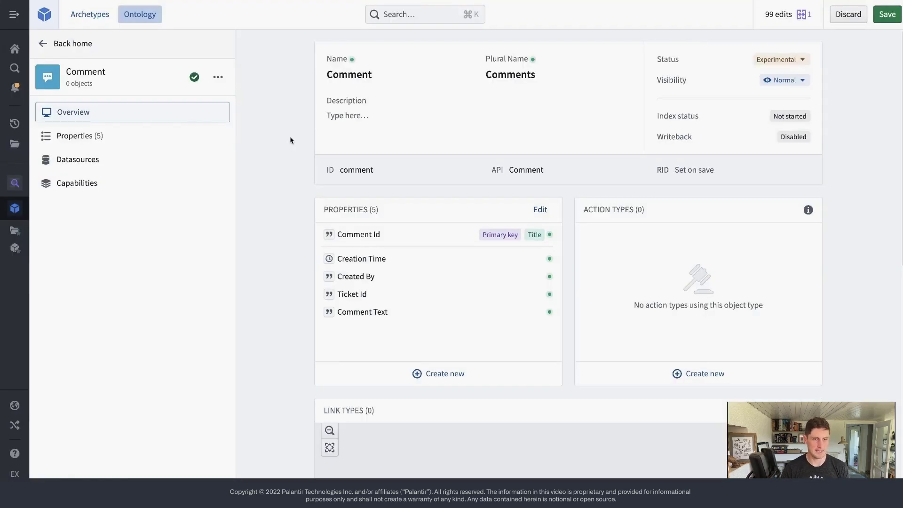
Create a new link type from the Comment object type and choose Ticket as the linked object type
scroll(312, 296, down, 3)
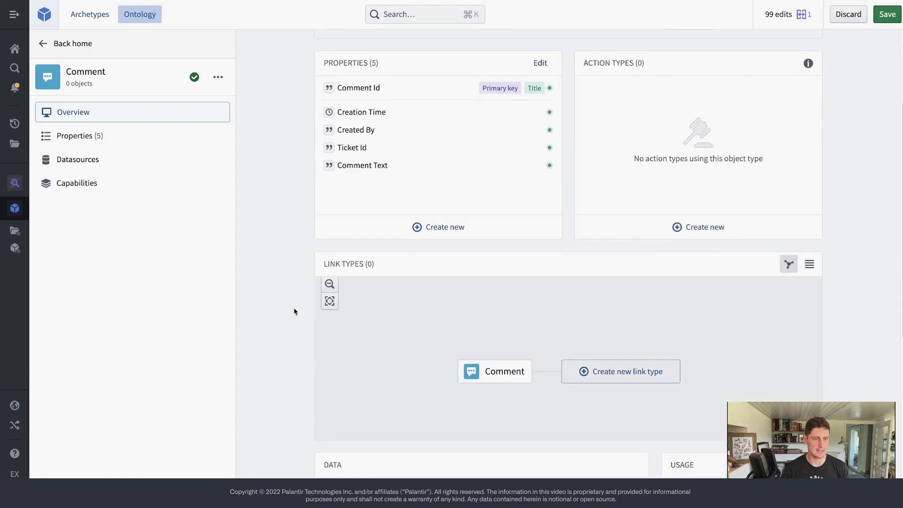
scroll(300, 306, down, 1)
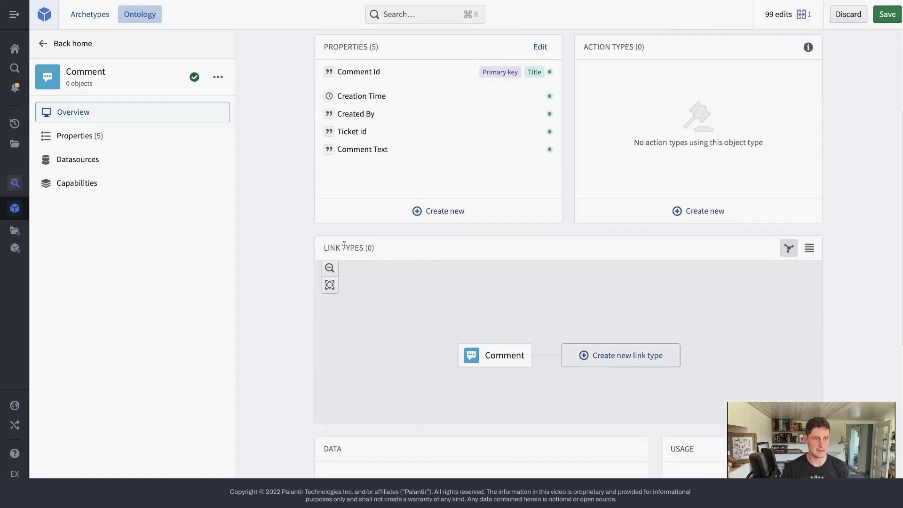
click(612, 359)
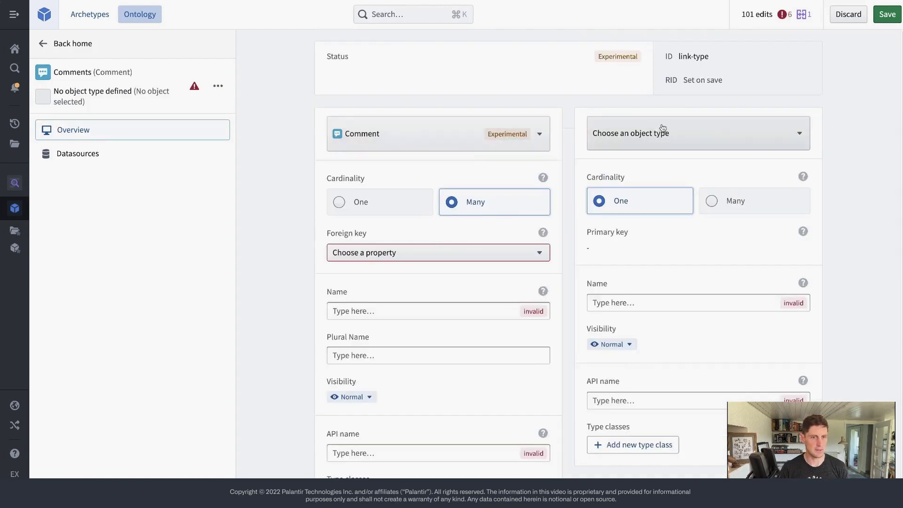
click(662, 128)
text(ticket)
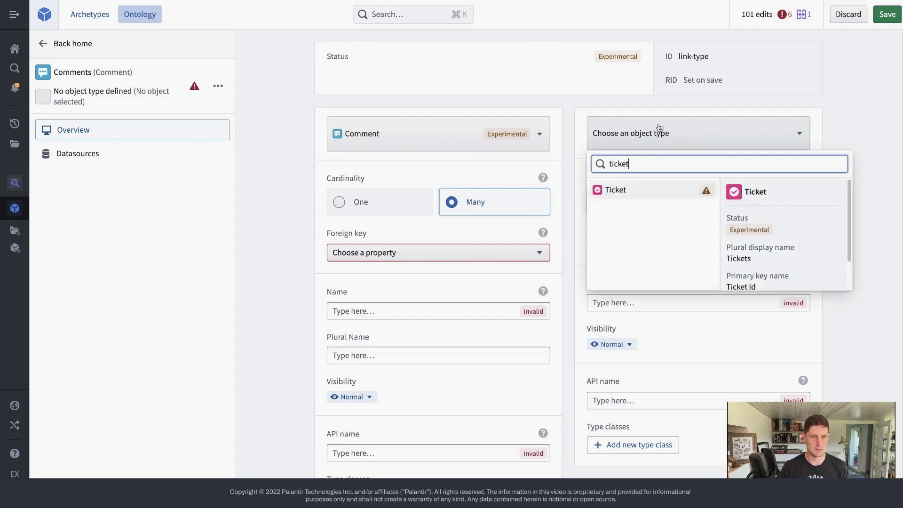
click(632, 191)
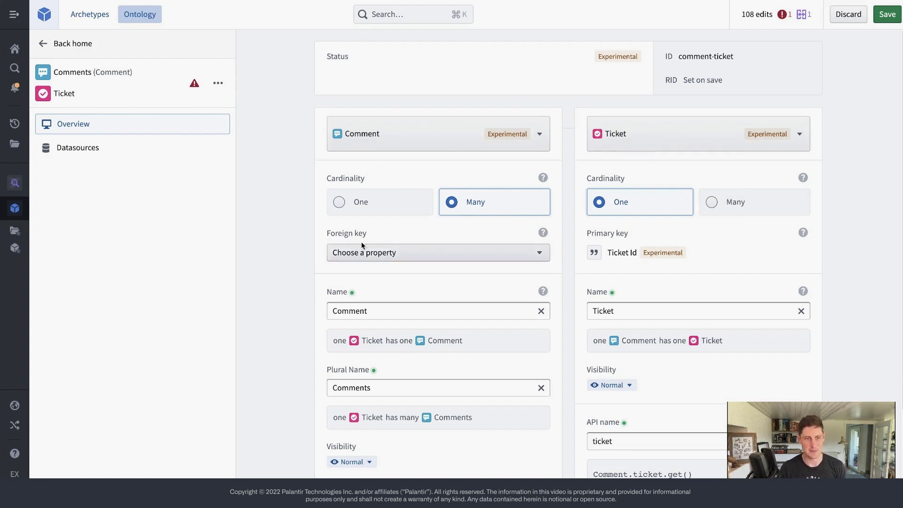
Set the Comment side's foreign key to Ticket Id and compare it with the Ticket side's primary key
click(404, 263)
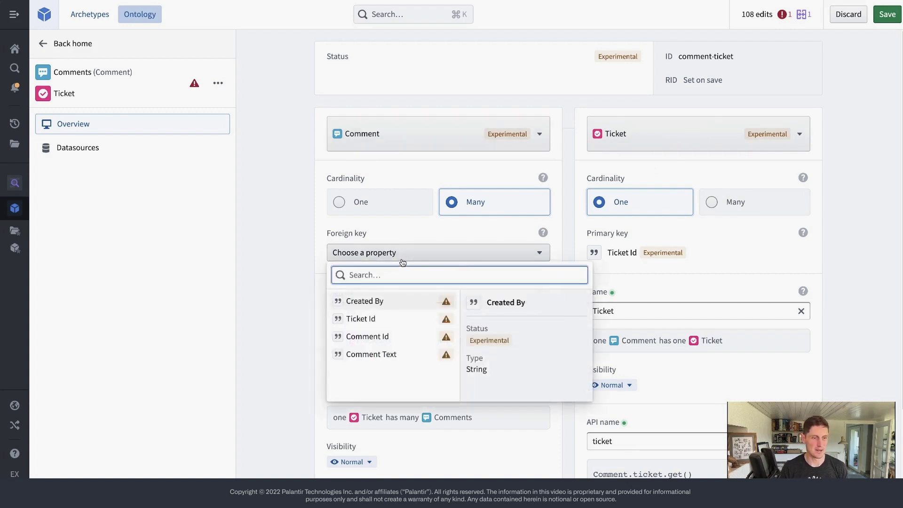
click(386, 320)
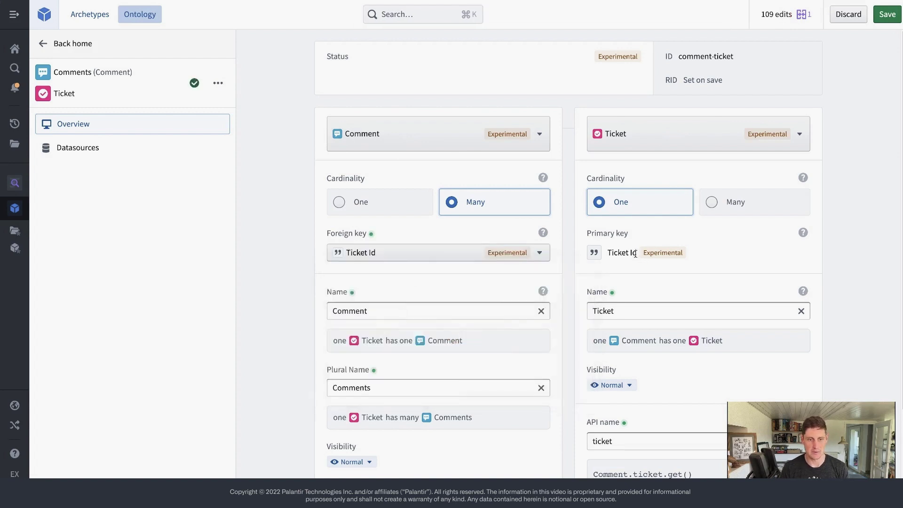
drag(635, 253, 607, 254)
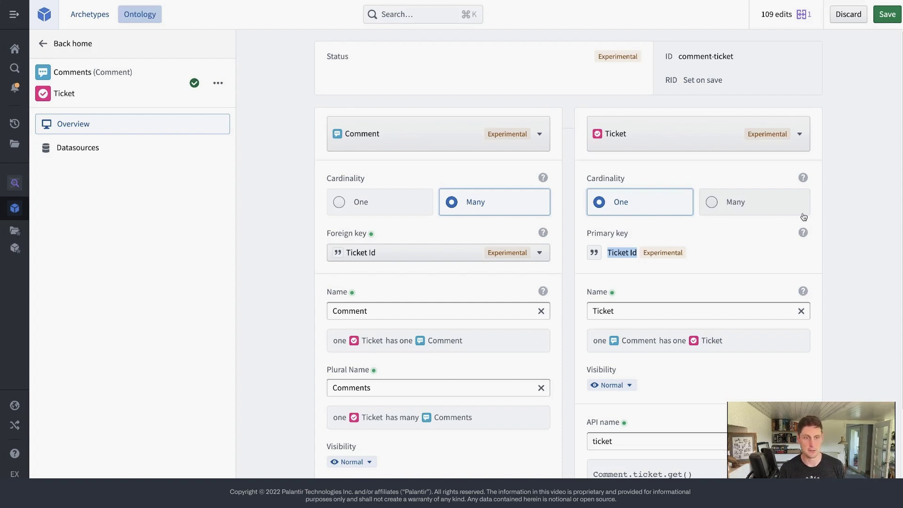
click(732, 263)
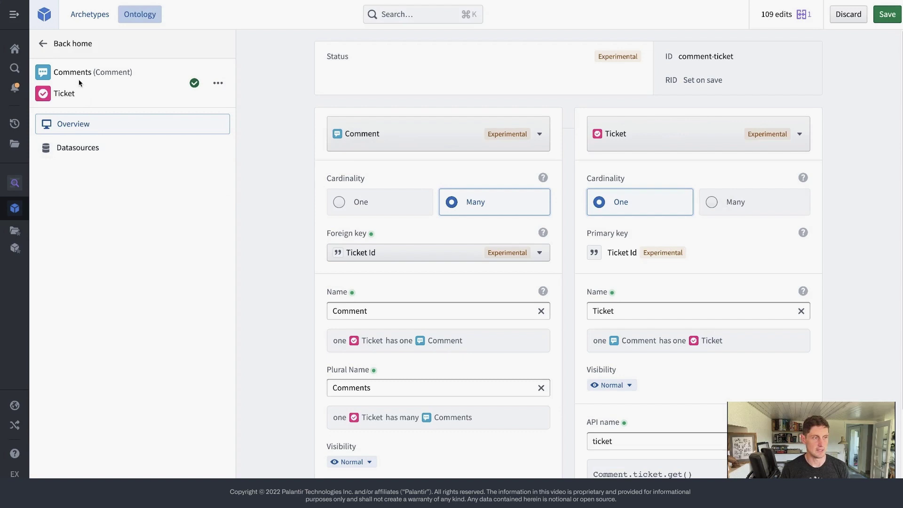
Open the Ticket object type from the link type and review its overview, including properties and link types
click(64, 94)
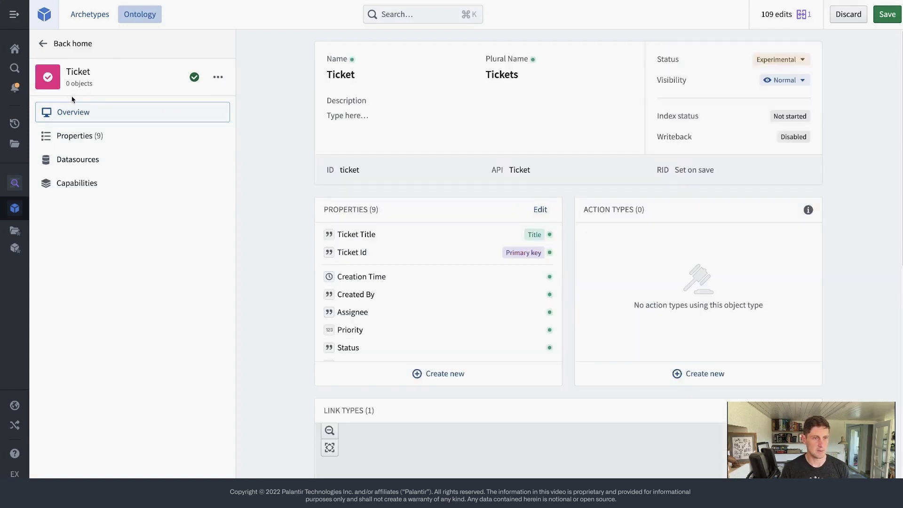
scroll(289, 215, down, 2)
scroll(289, 215, up, 2)
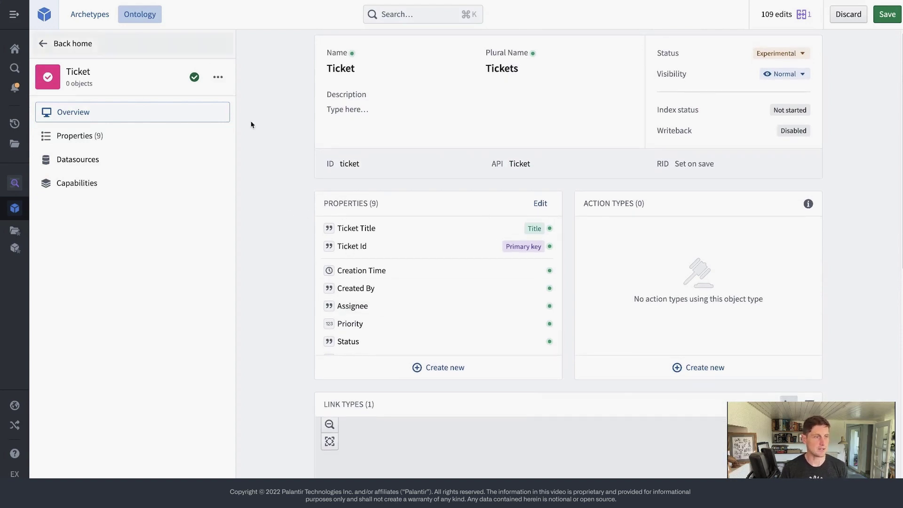
scroll(272, 123, up, 1)
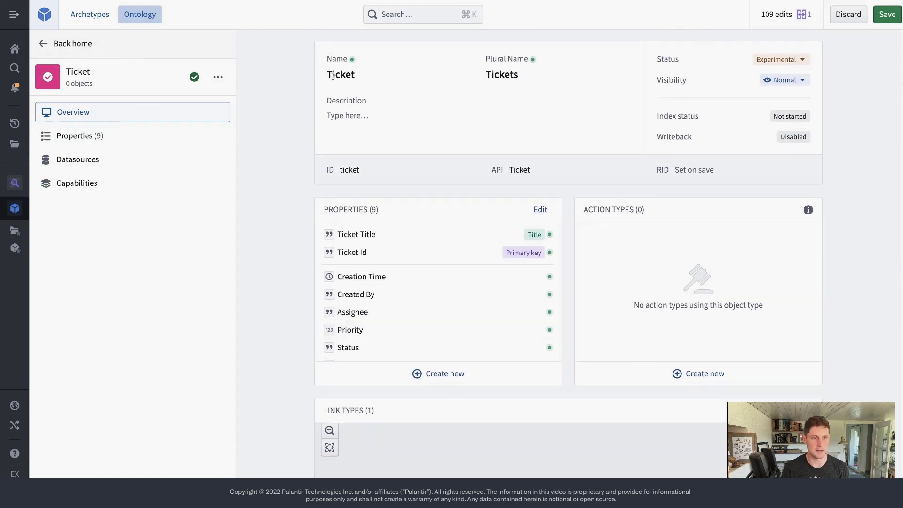
In the Ticket object type's properties, enable date and time formatting on Creation Time, choose Date and time, short, and check its preview
drag(394, 211, 325, 211)
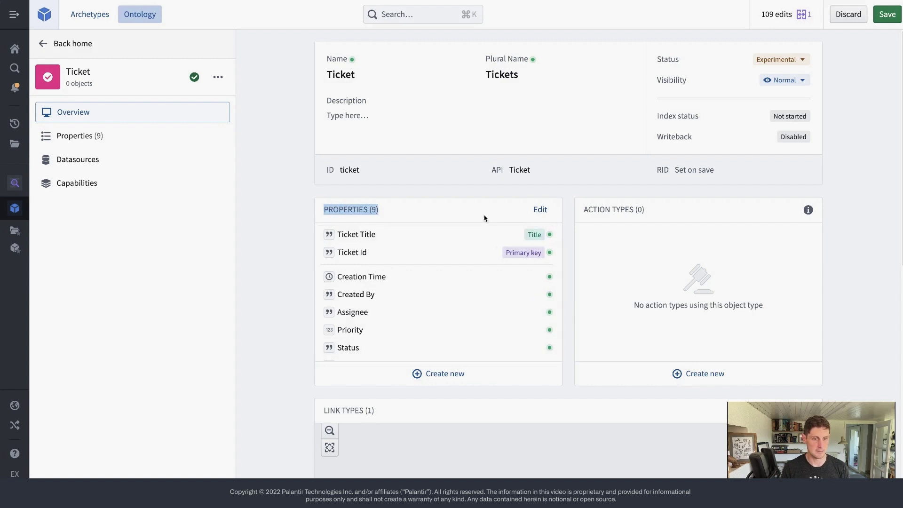
click(541, 210)
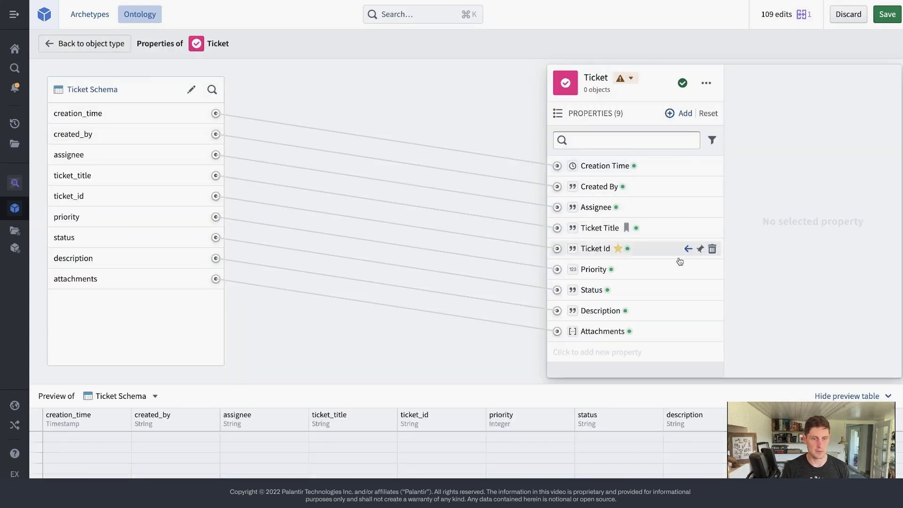
click(666, 173)
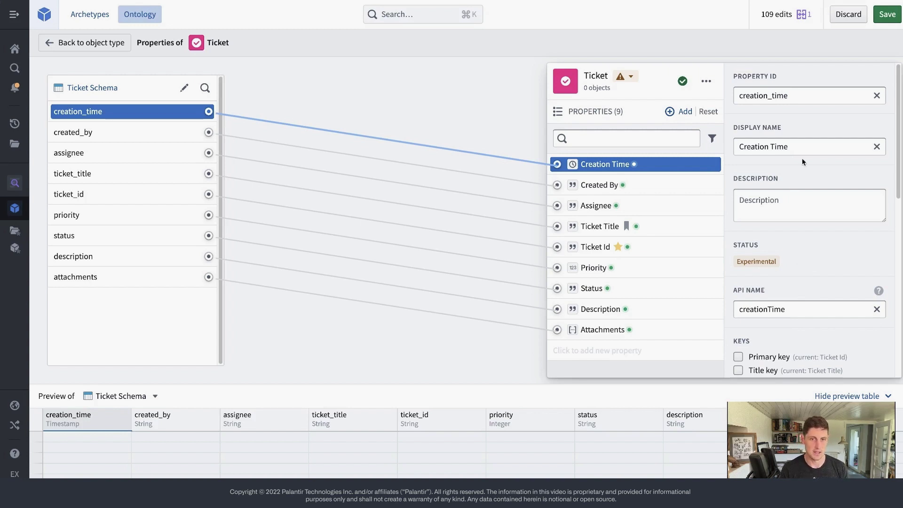
scroll(809, 254, down, 5)
scroll(806, 150, up, 6)
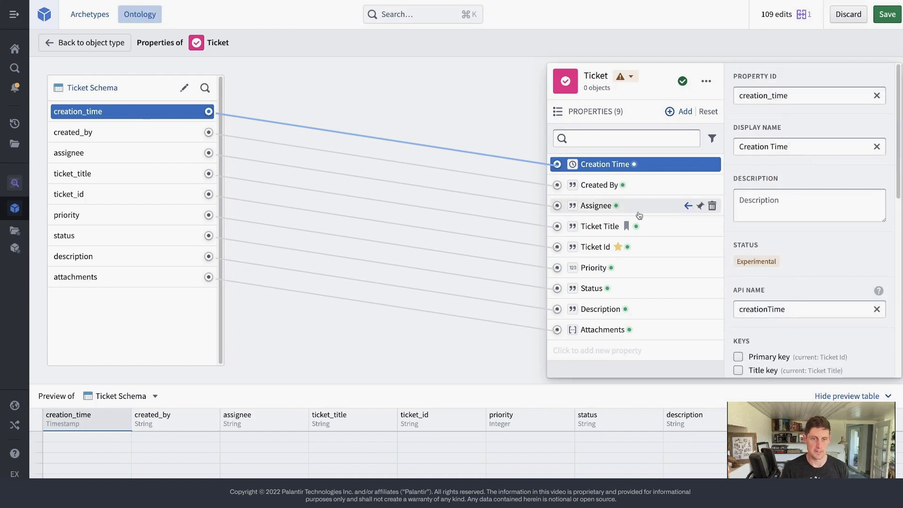
scroll(779, 277, down, 4)
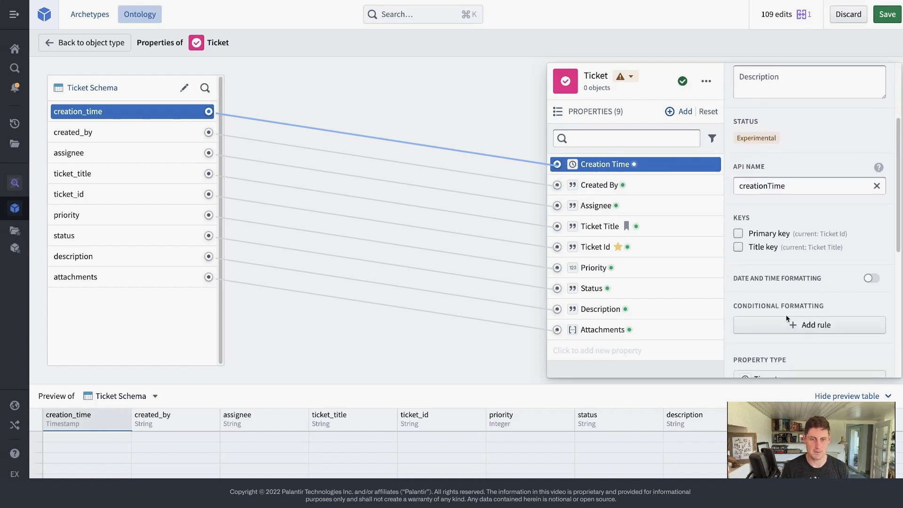
click(871, 243)
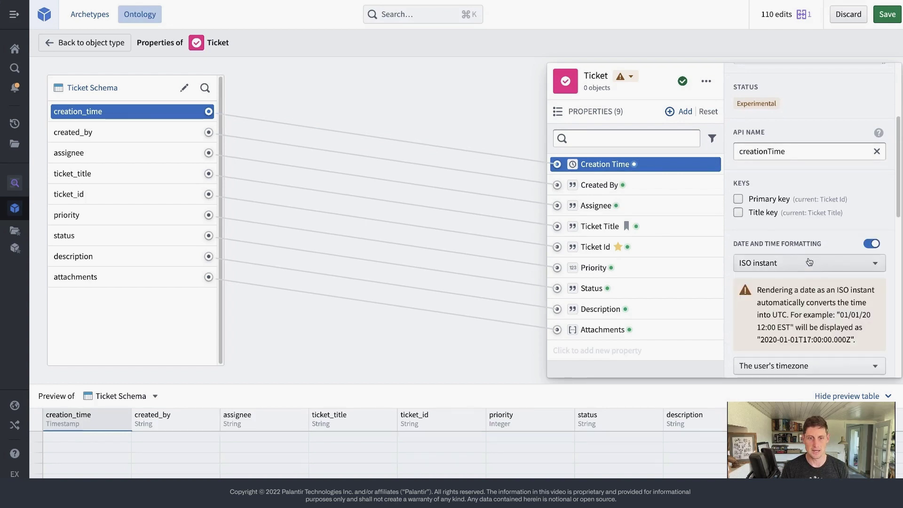
click(806, 262)
click(689, 172)
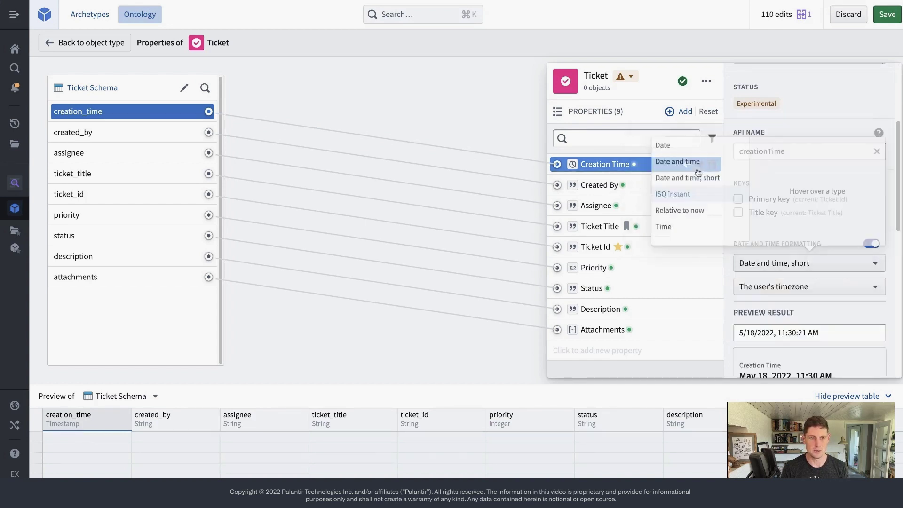
scroll(806, 319, down, 1)
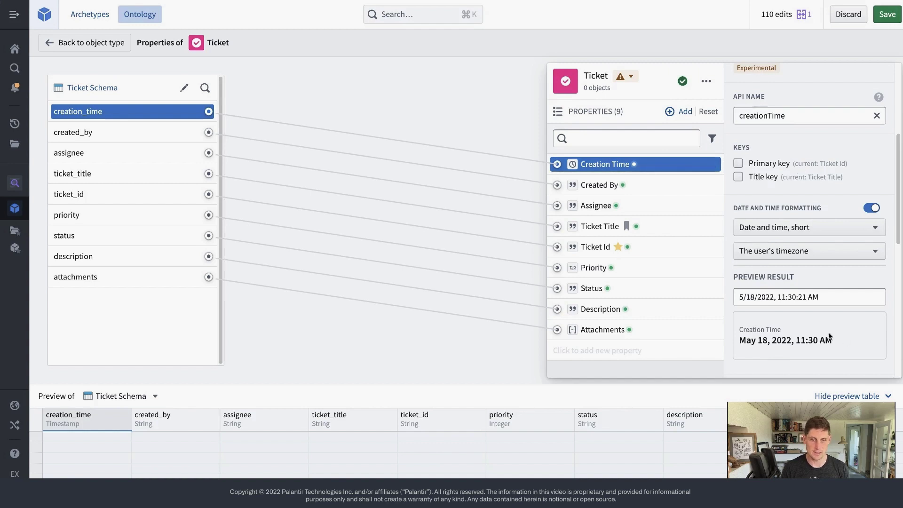
click(801, 297)
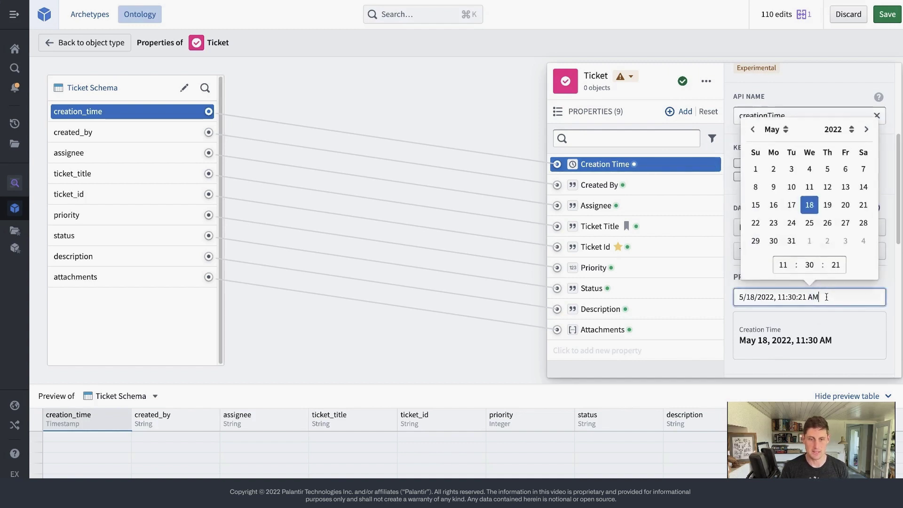
Enable value formatting as Multipass Username on the Ticket's Created By and Assignee properties
click(652, 188)
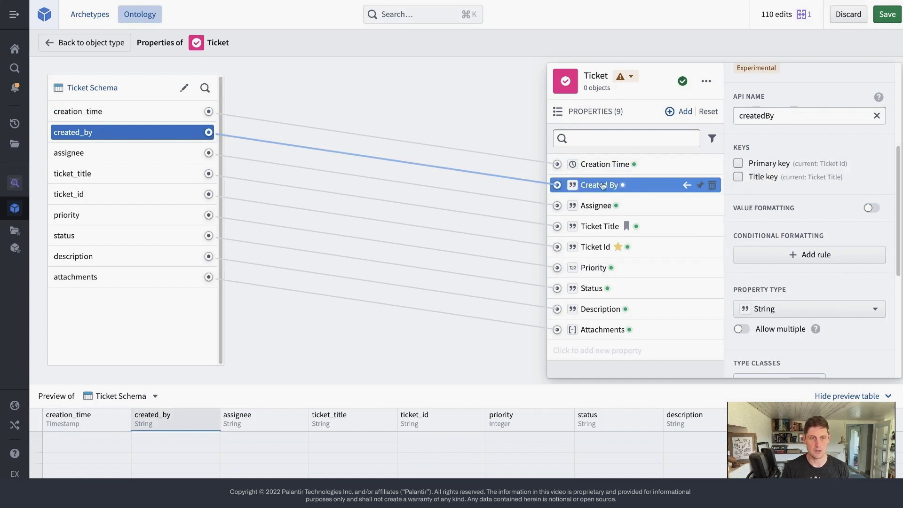
click(870, 209)
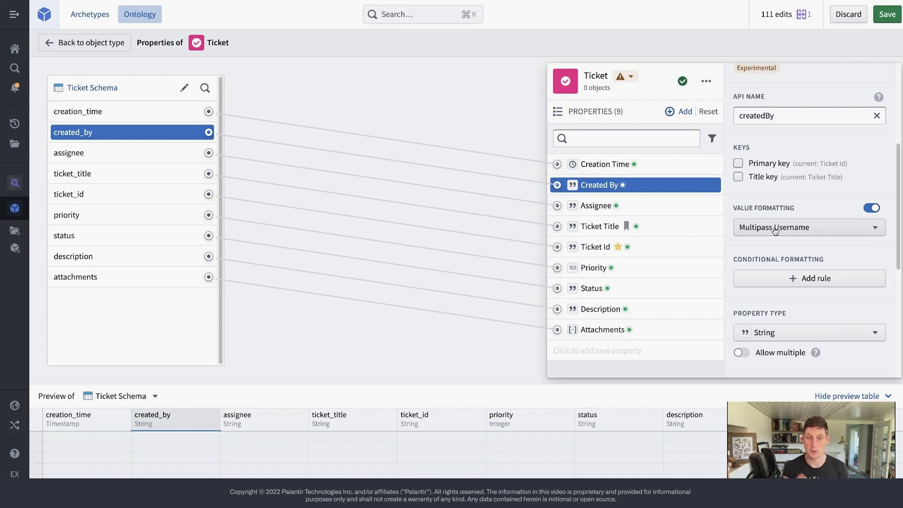
click(668, 206)
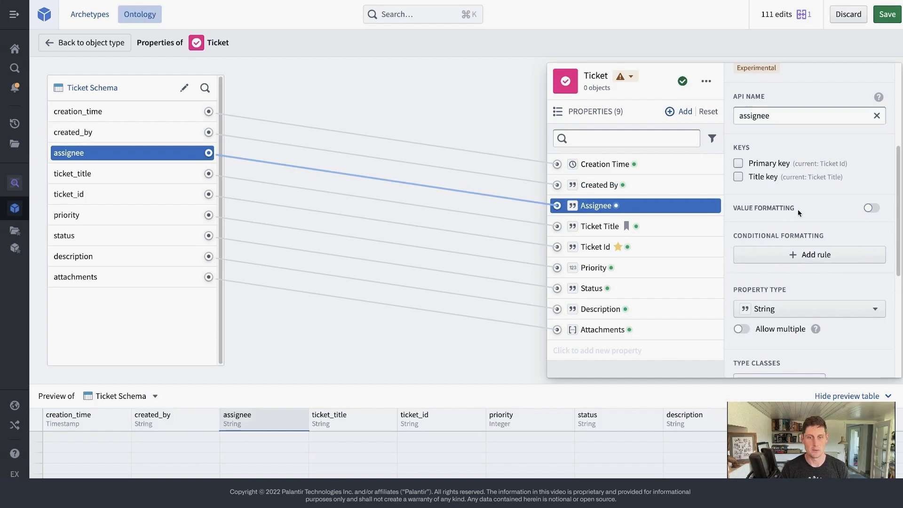
click(870, 207)
click(809, 227)
click(791, 259)
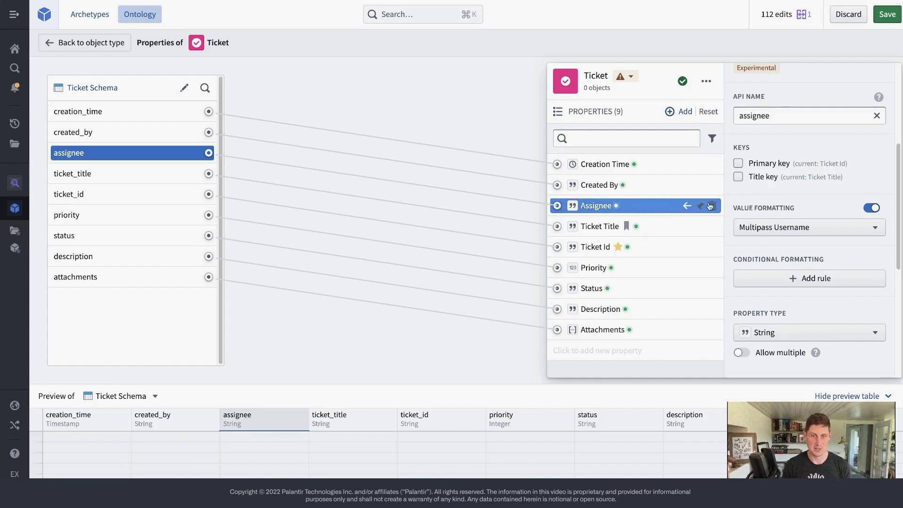
Change the Ticket Description property's render hints: turn off Selectable and Sortable, and turn on Long text
scroll(784, 210, down, 1)
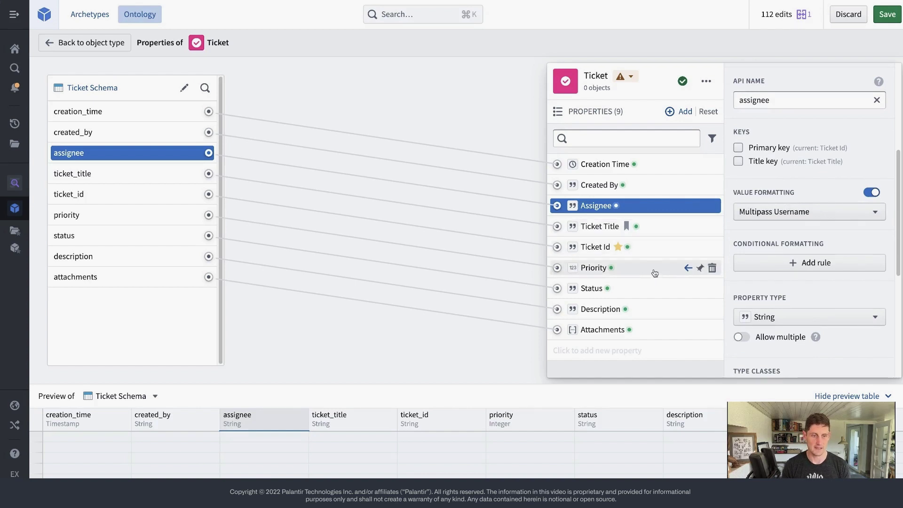
click(654, 315)
scroll(800, 192, down, 5)
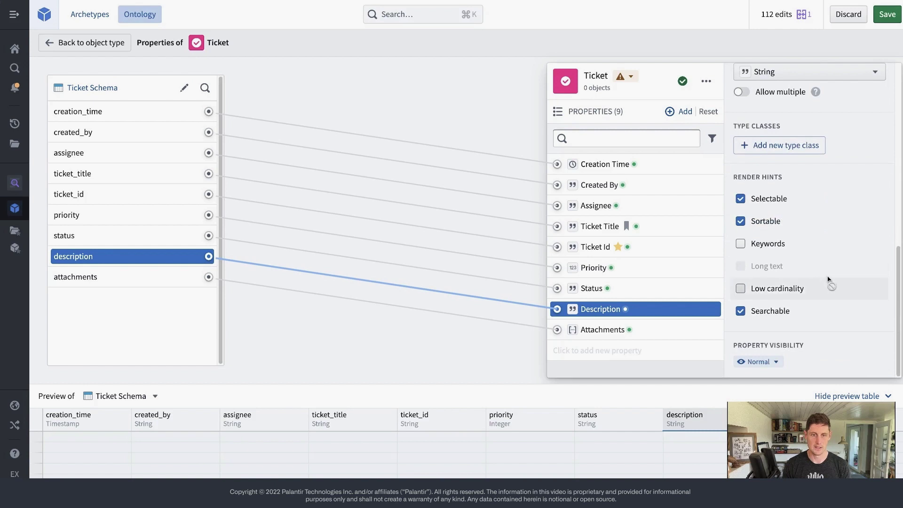
drag(784, 178, 734, 180)
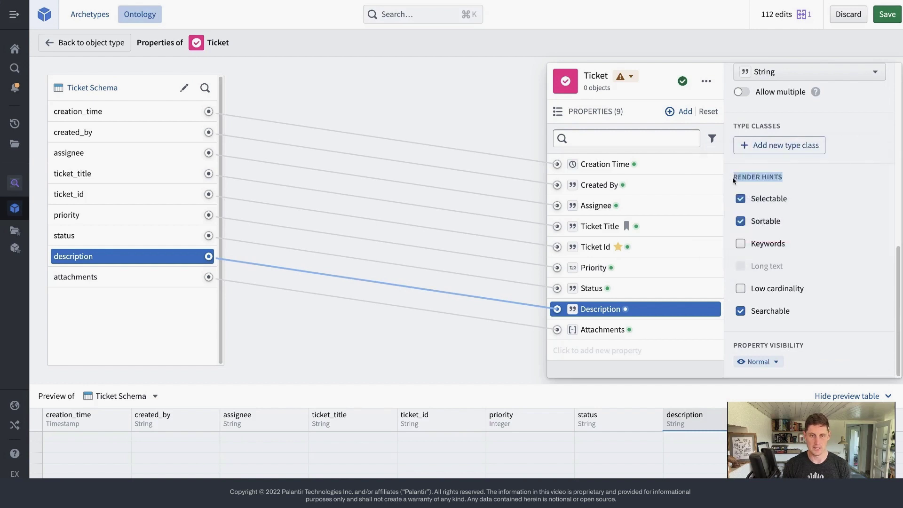
click(769, 197)
click(770, 220)
click(767, 266)
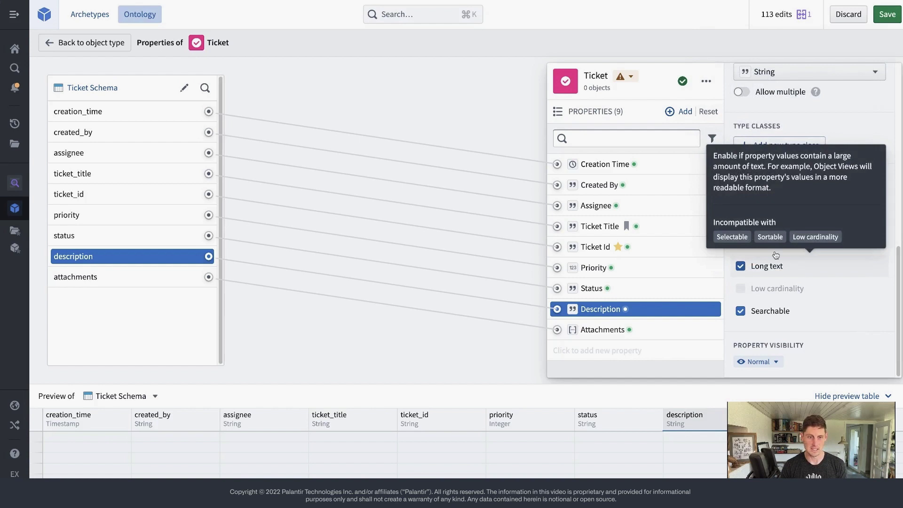
Change the Ticket Attachments property's type to Attachment
click(658, 329)
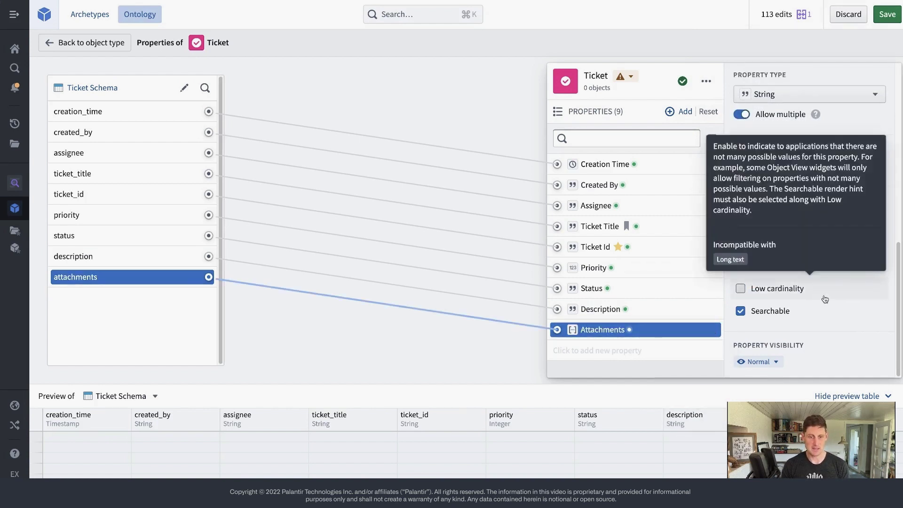
drag(790, 75, 733, 80)
click(769, 96)
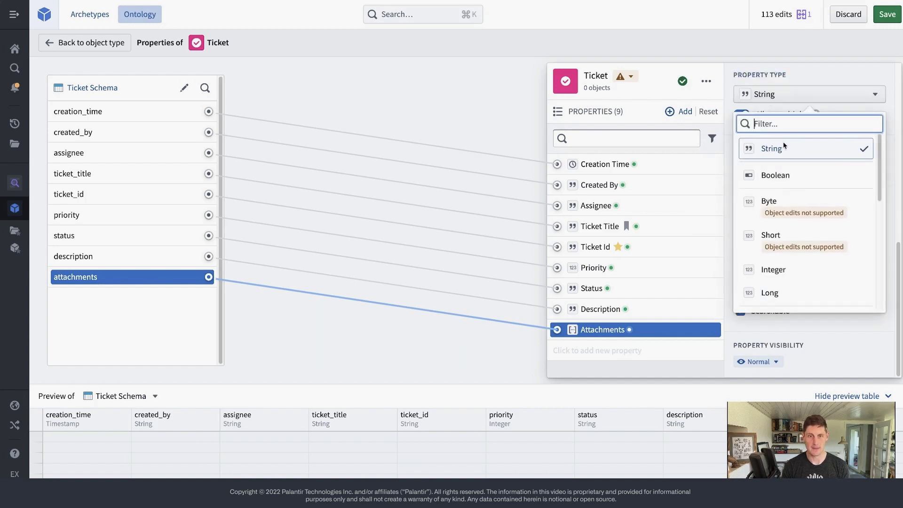
scroll(811, 262, down, 5)
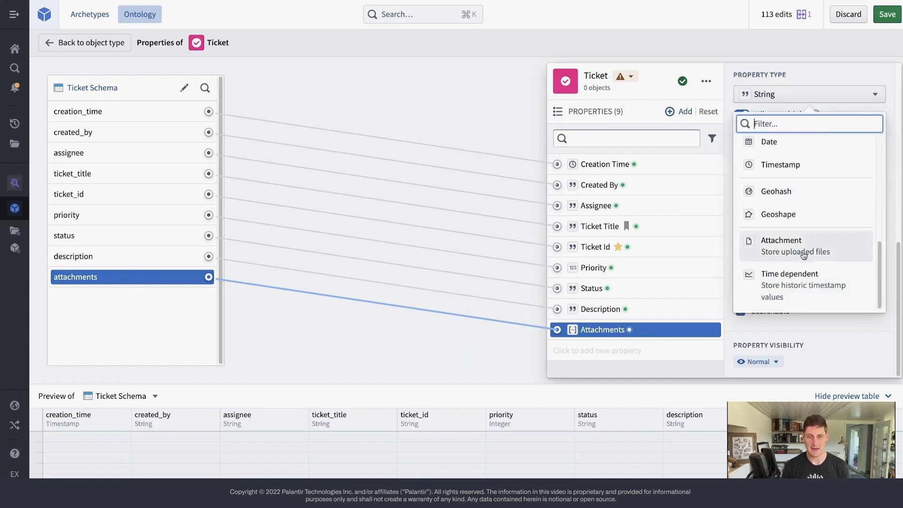
click(804, 255)
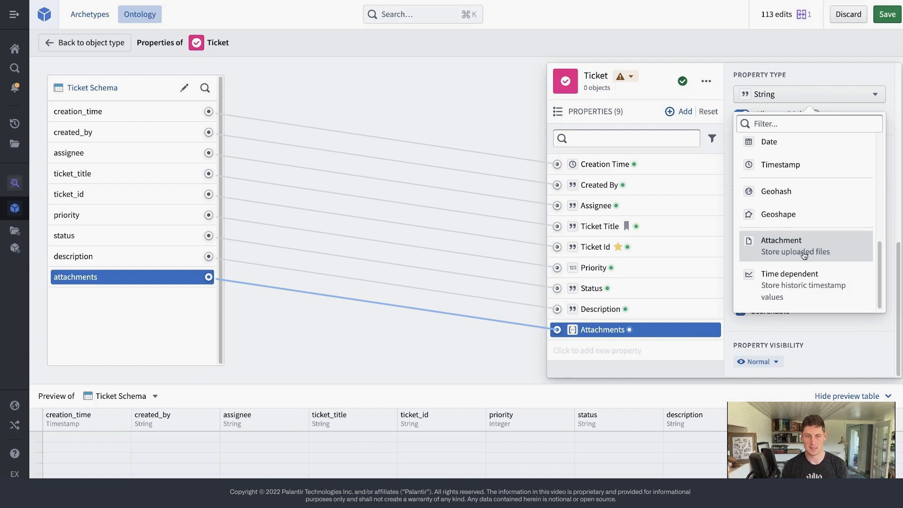
click(804, 255)
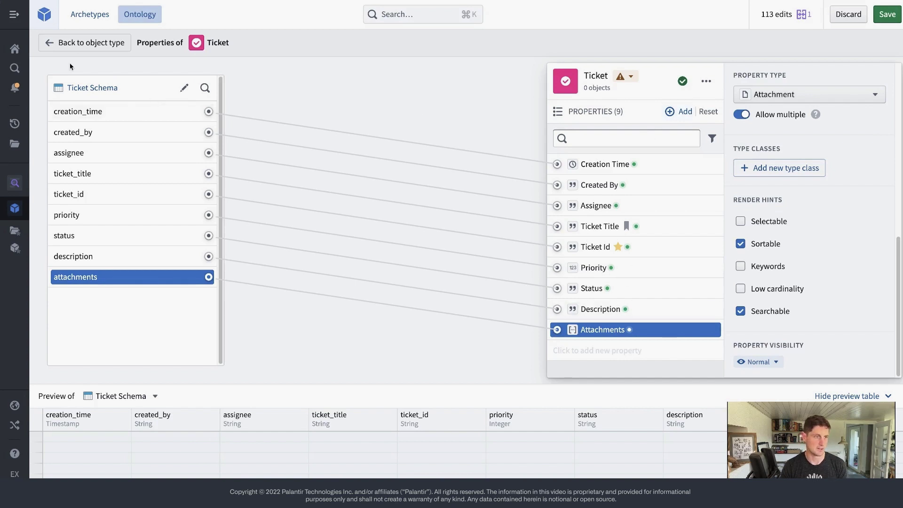
Return to the Ticket overview, go to the linked Comment object type, and open its properties for editing
click(80, 44)
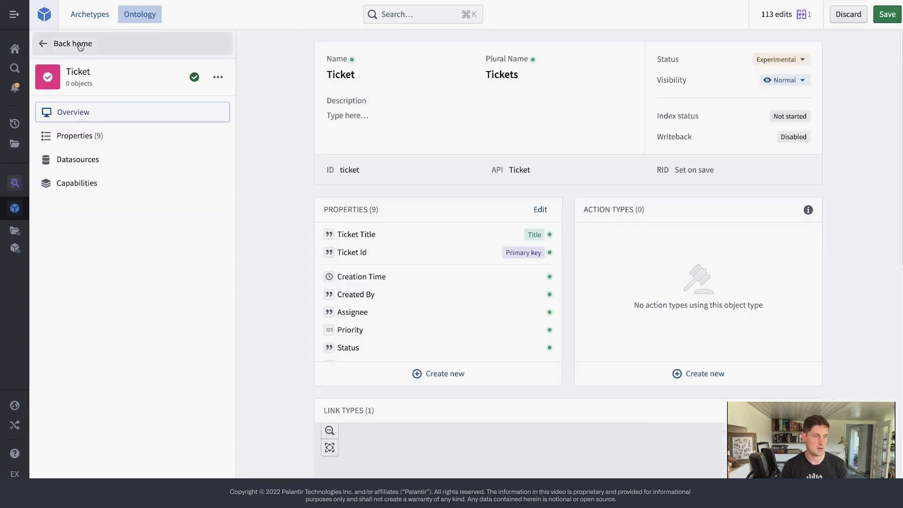
scroll(272, 341, down, 3)
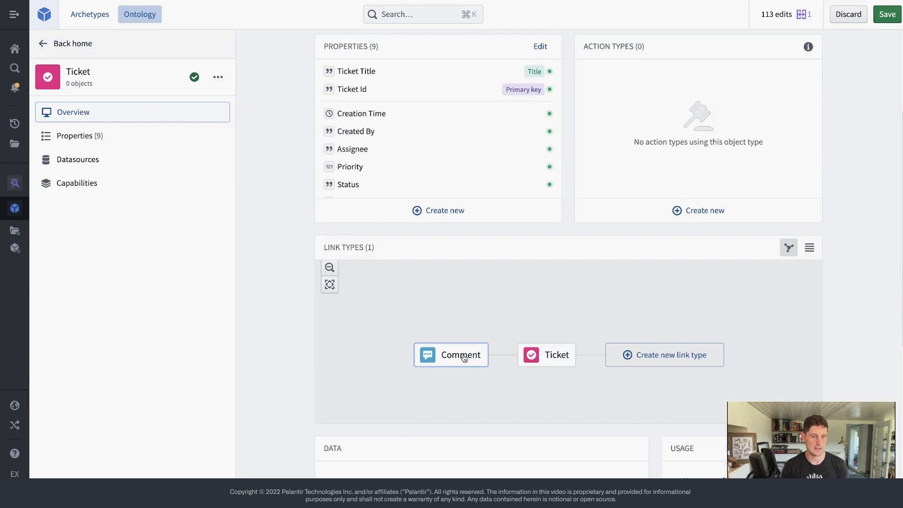
click(464, 357)
click(475, 376)
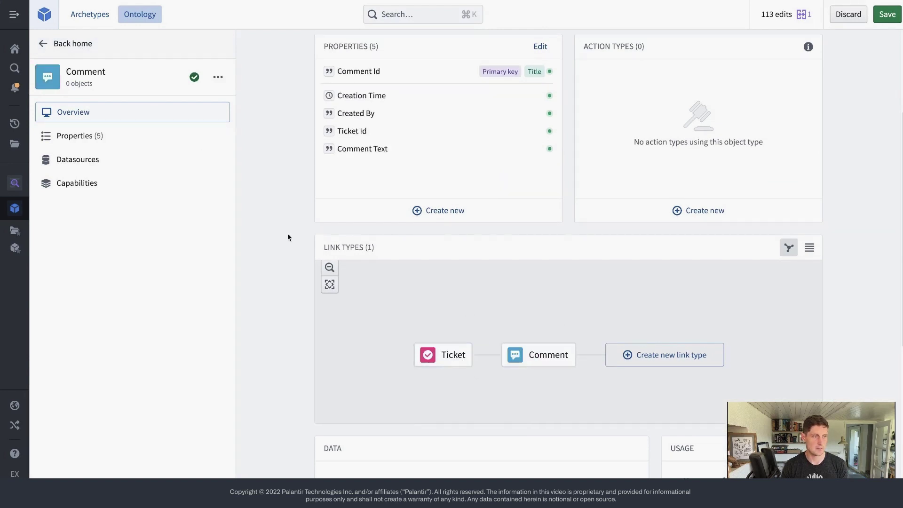
click(541, 47)
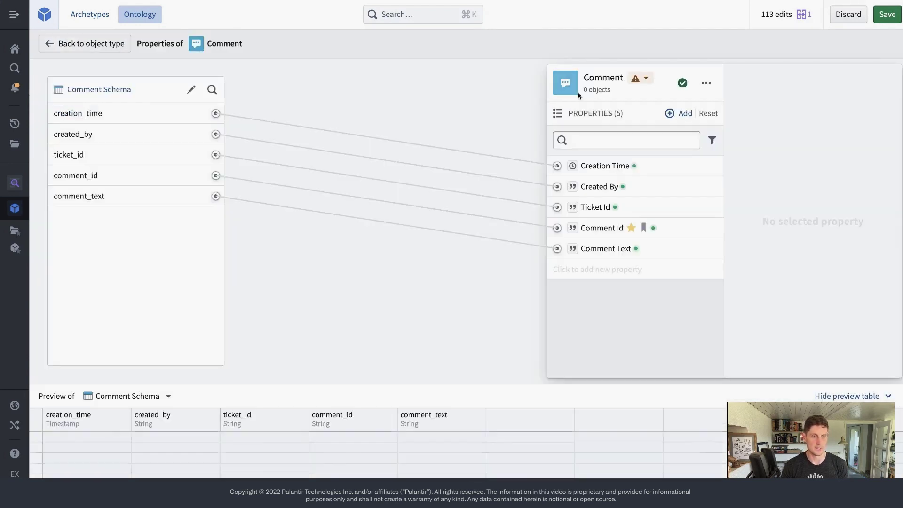
Enable date and time formatting on the Comment's Creation Time property and choose Relative to now
click(667, 169)
scroll(793, 354, down, 3)
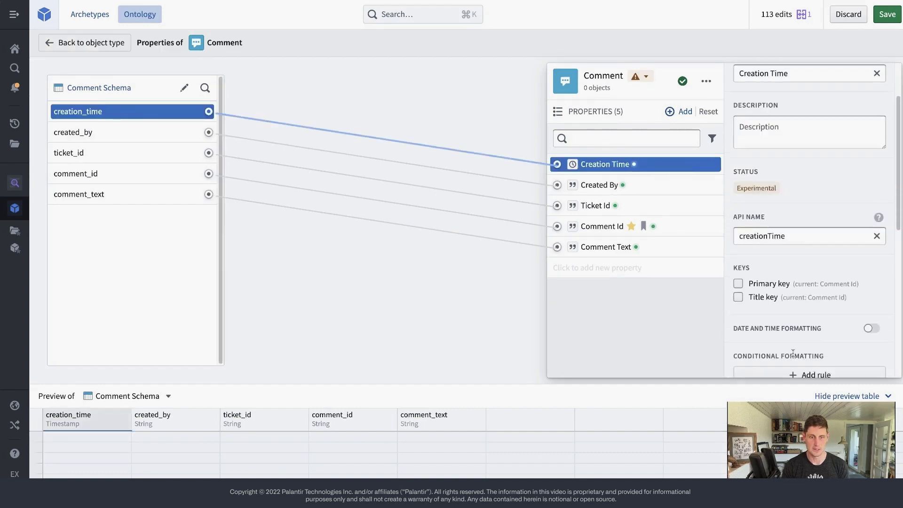
click(870, 328)
scroll(793, 282, down, 2)
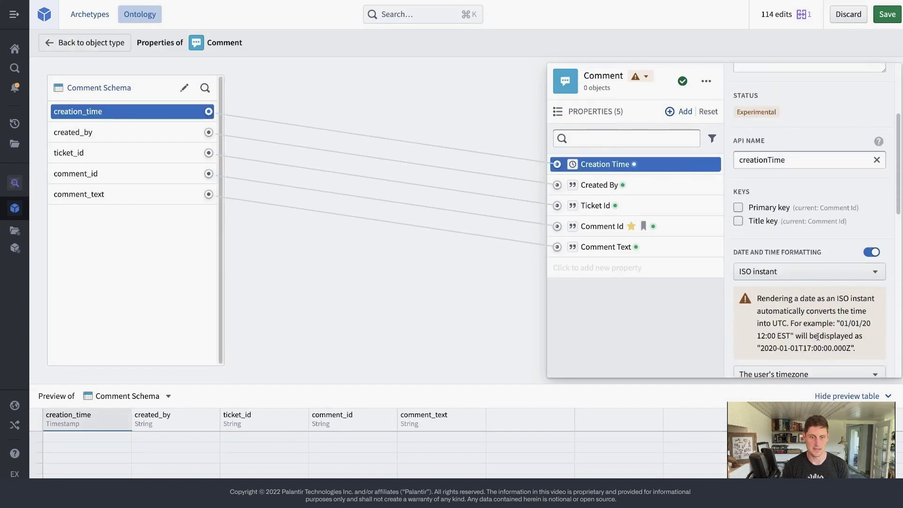
click(794, 274)
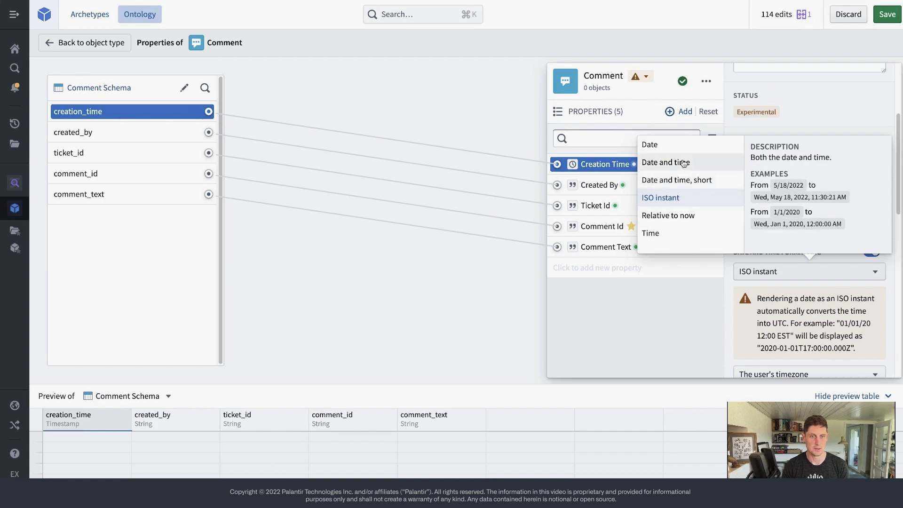
click(696, 220)
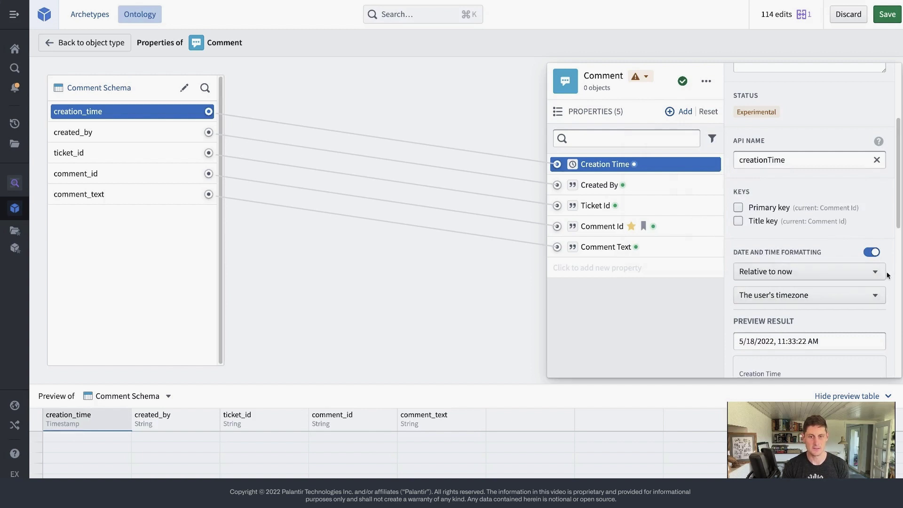
Examine the preview result of the Comment's Creation Time formatting
scroll(894, 274, down, 3)
drag(796, 310, 741, 309)
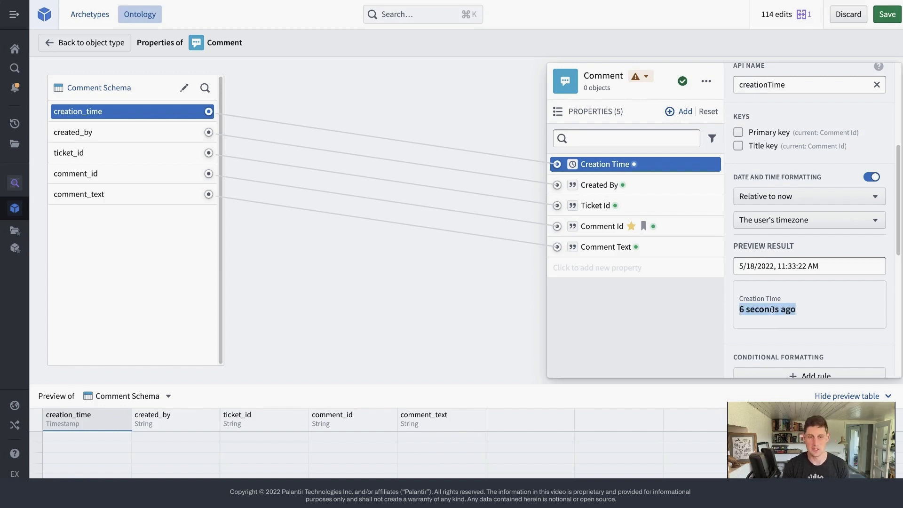
scroll(776, 291, down, 2)
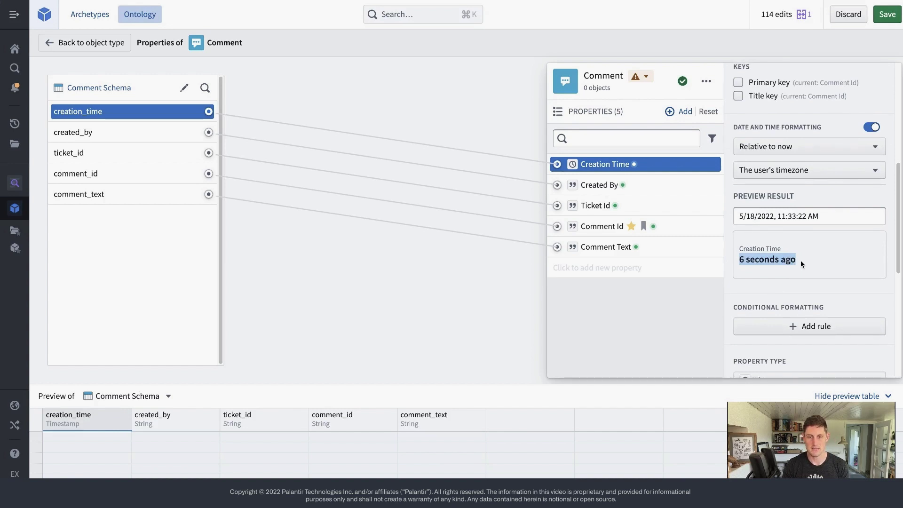
scroll(801, 261, up, 1)
click(742, 288)
drag(741, 287, 797, 289)
click(797, 288)
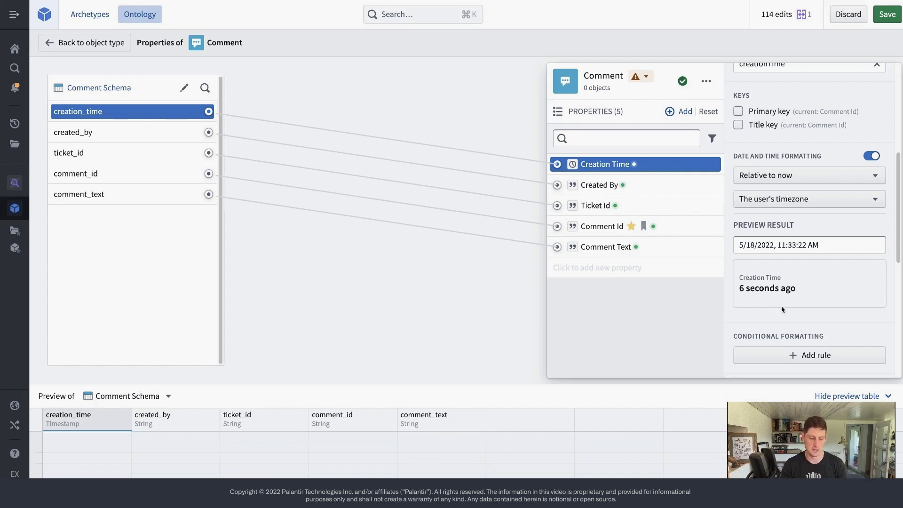
Enable value formatting as Multipass Username on the Comment's Created By property
click(658, 185)
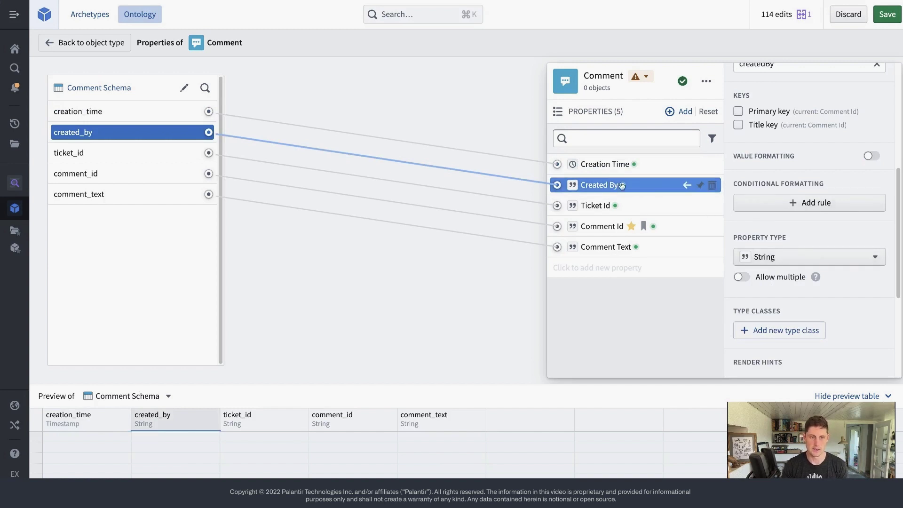
scroll(806, 251, up, 2)
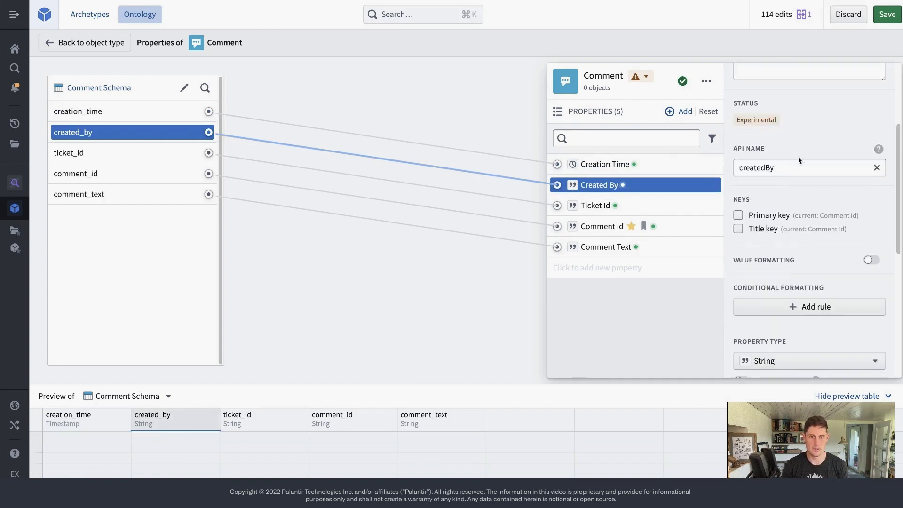
click(872, 259)
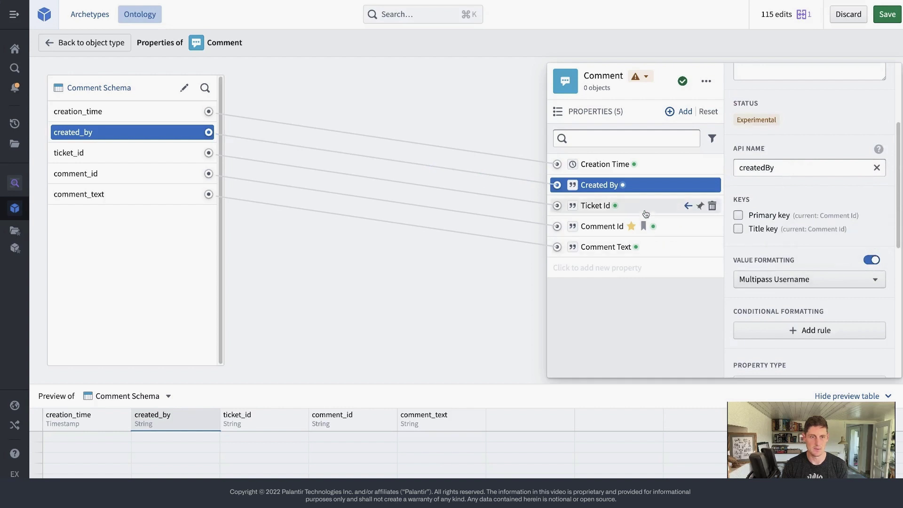
Turn off the Selectable render hint on the Comment Text property and turn on Long text
click(658, 248)
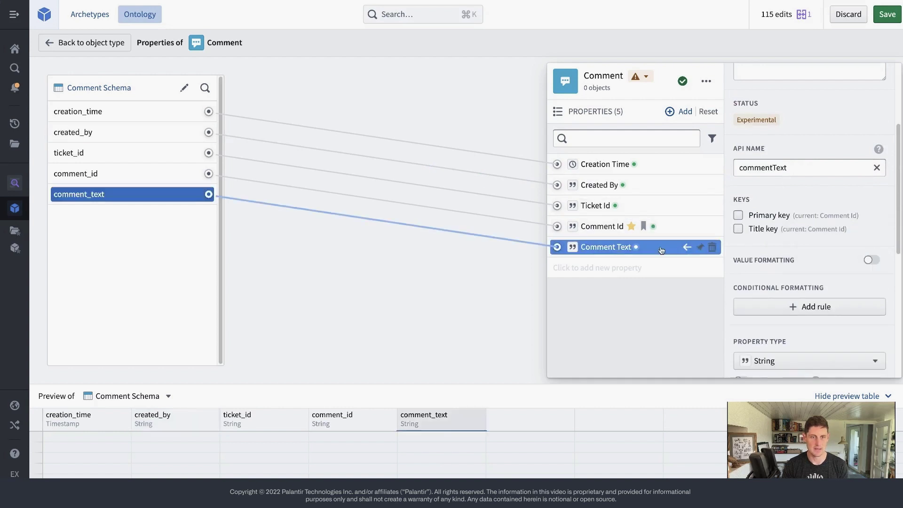
scroll(805, 287, down, 5)
click(776, 202)
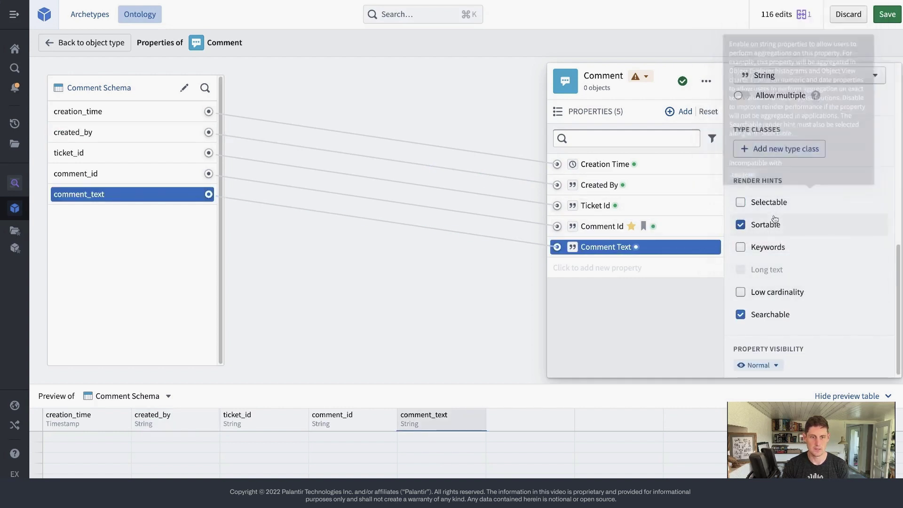
click(792, 271)
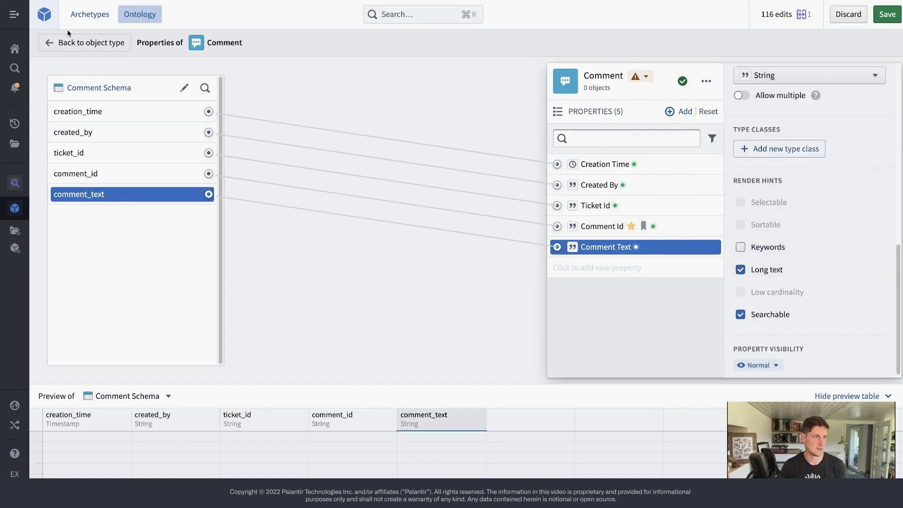
Return to the Comment overview and go to the linked Ticket object type
click(80, 44)
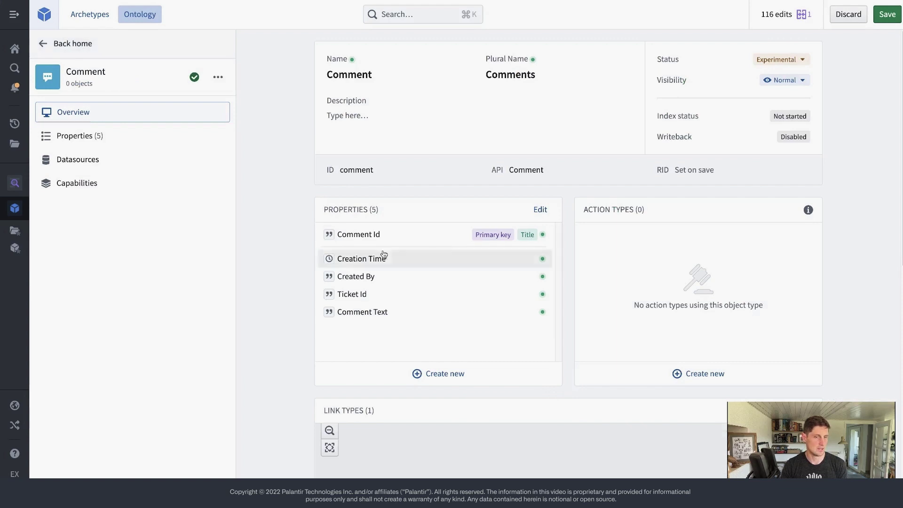
scroll(514, 356, down, 3)
click(447, 367)
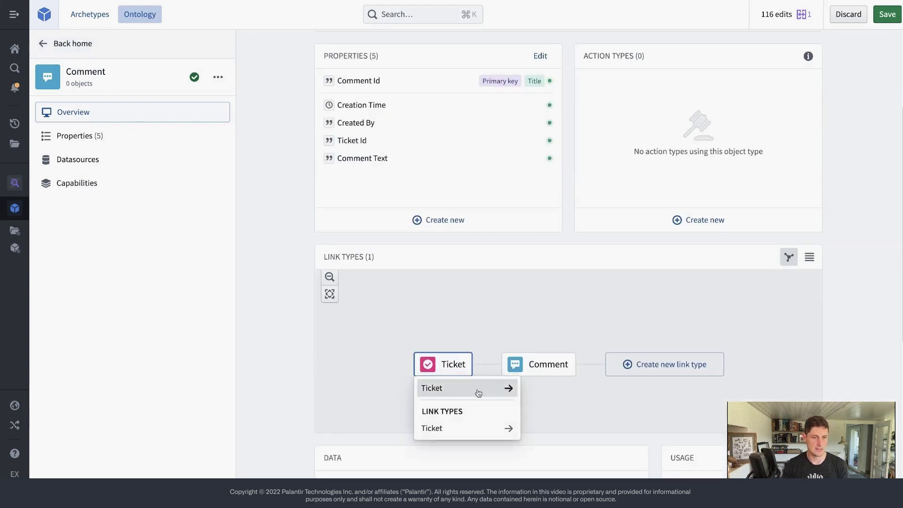
click(477, 389)
scroll(381, 237, up, 3)
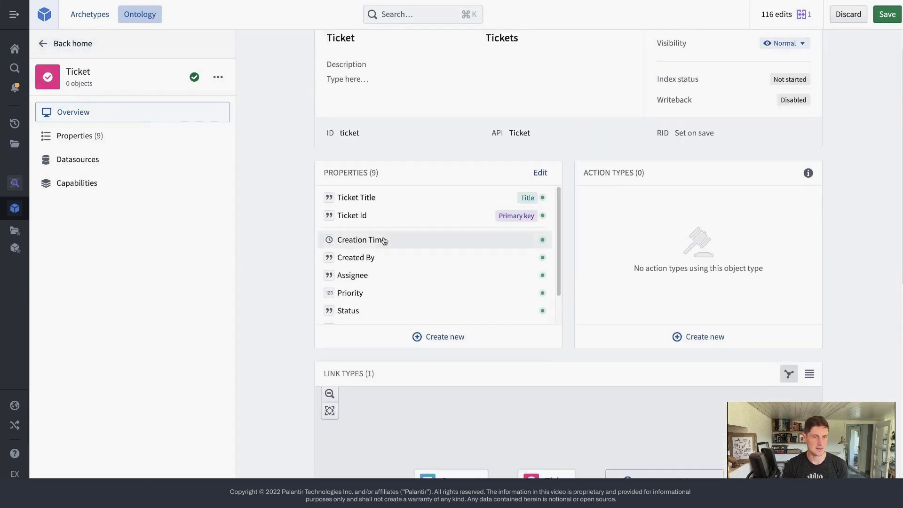
click(701, 336)
text(Create Toclet)
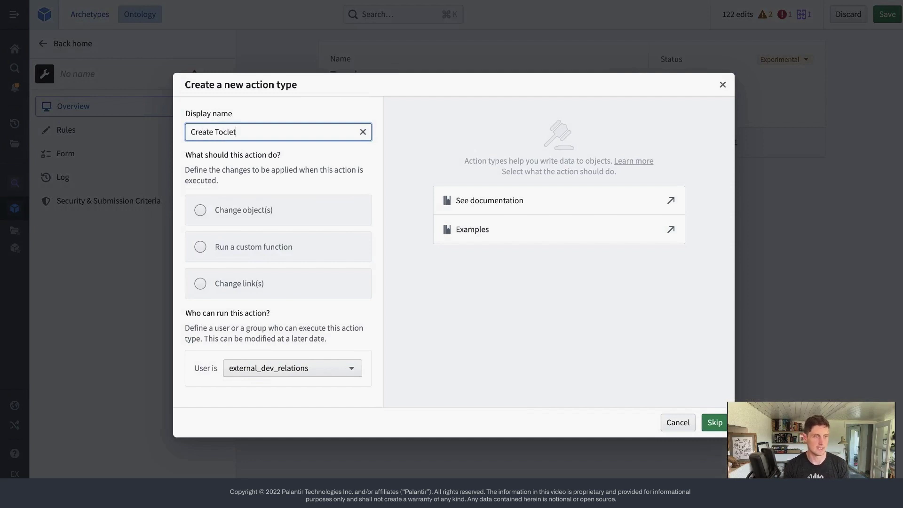
key(BackSpace)
text(icket)
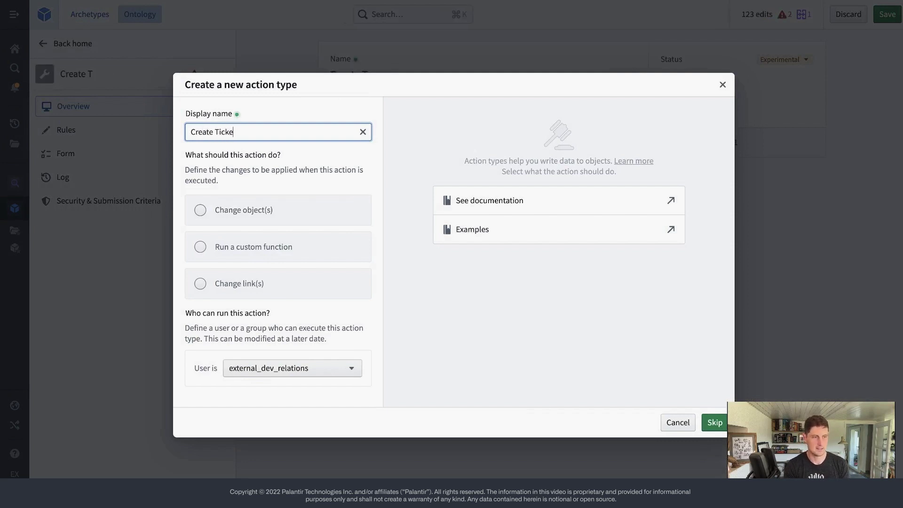
click(301, 213)
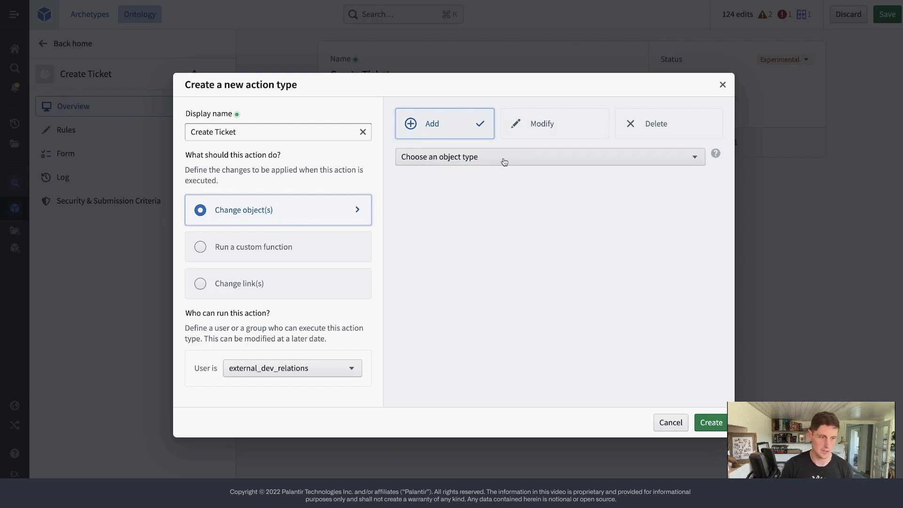
click(504, 161)
text(ticket)
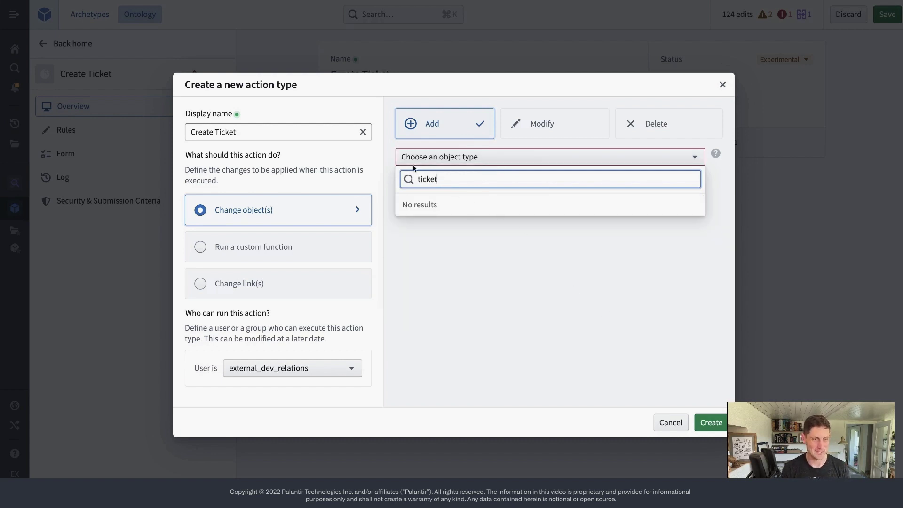
click(673, 427)
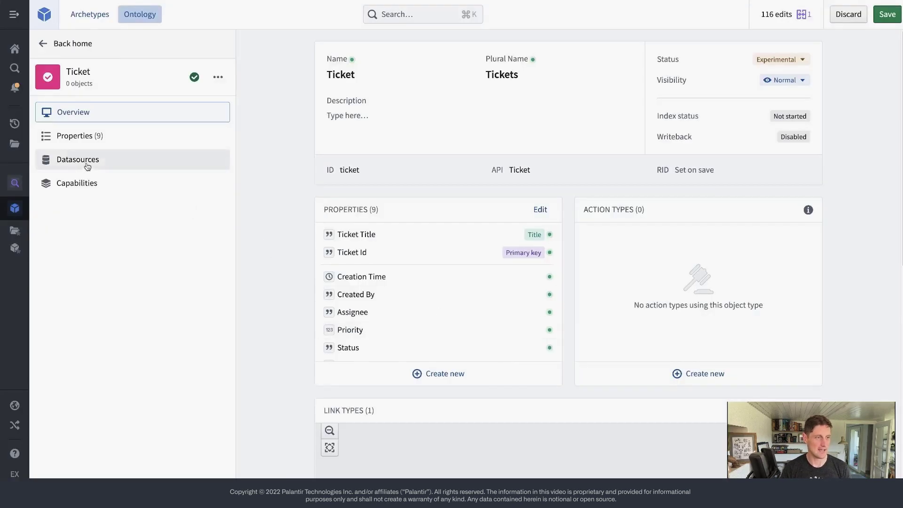
Generate the writeback dataset Ticket Schema_edited for the Ticket object type in the Object Schema Datasets folder
click(87, 165)
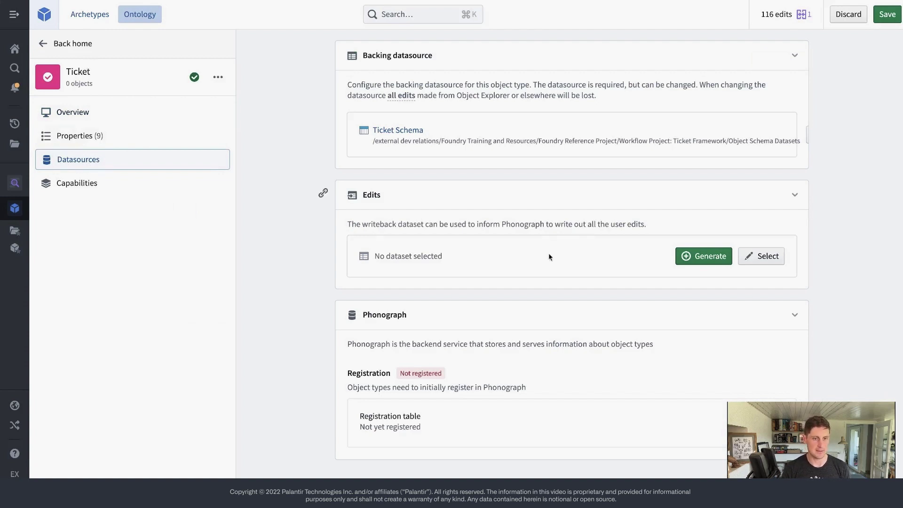
click(695, 263)
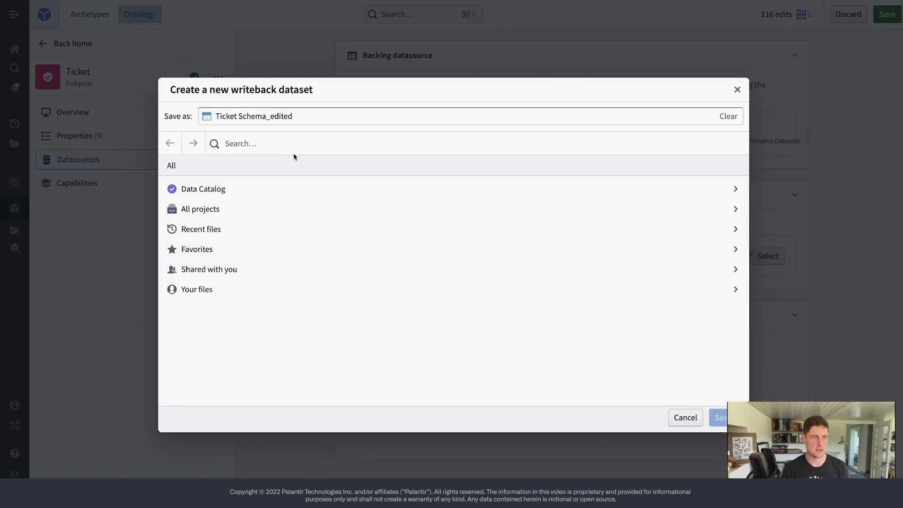
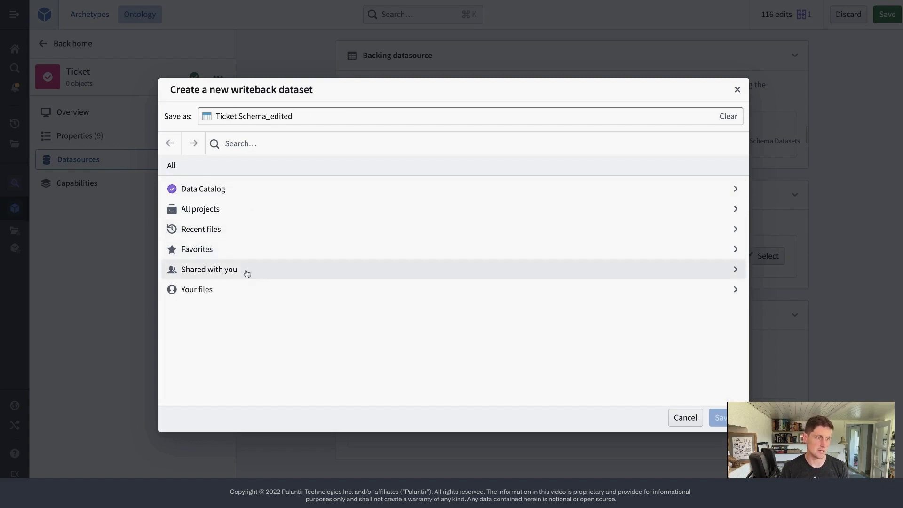
click(217, 236)
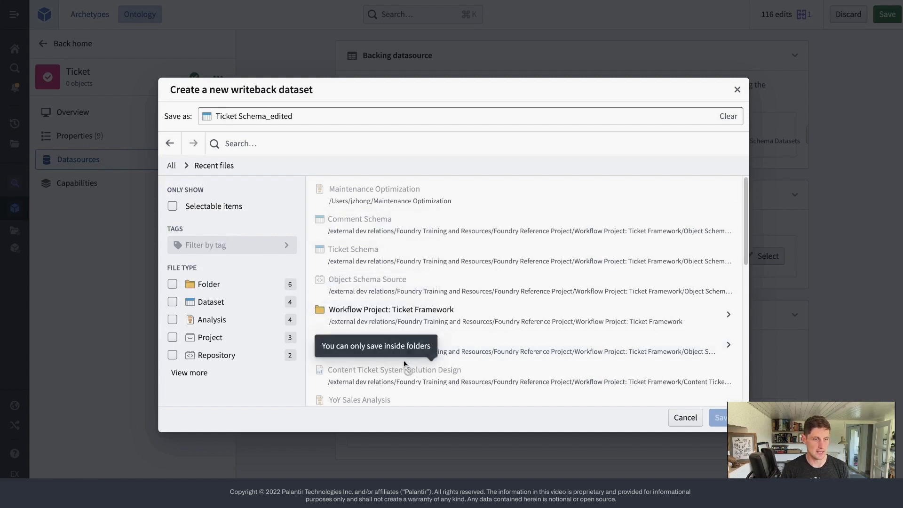
click(426, 346)
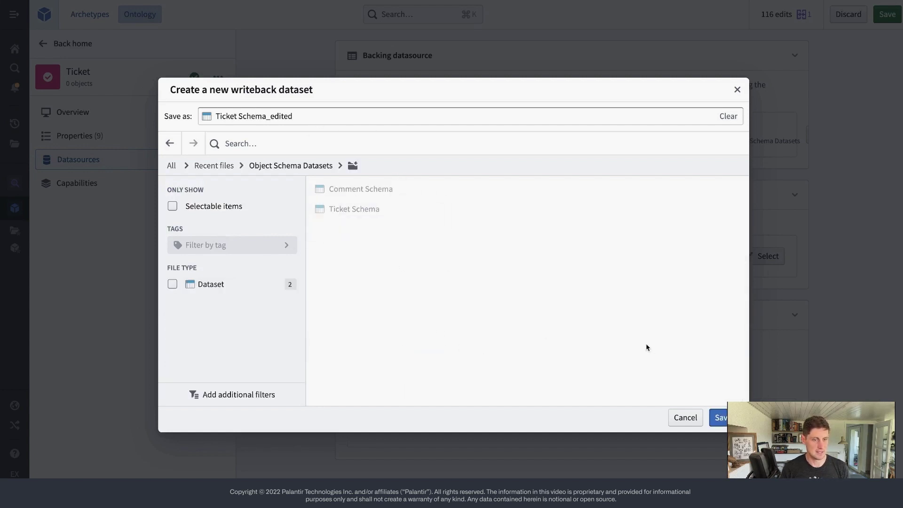
click(718, 417)
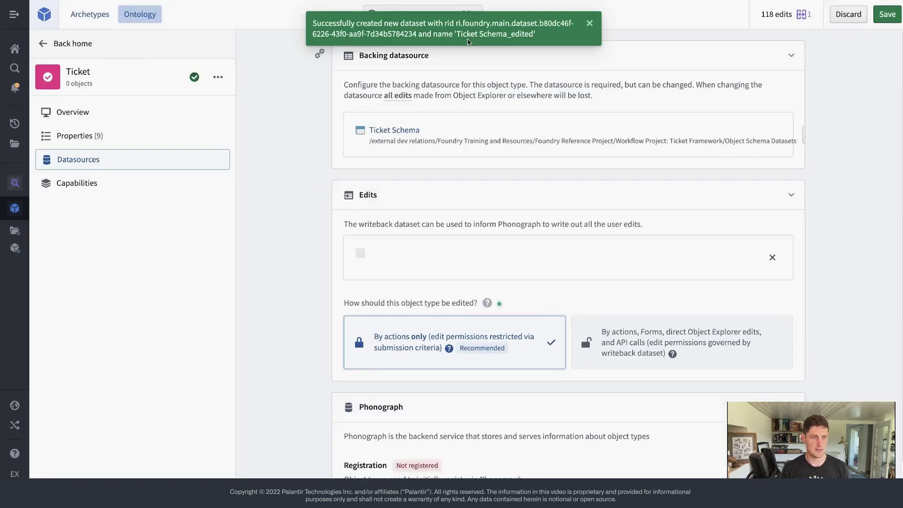
Switch to the Comment object type and generate its writeback dataset Comment Schema_edited in the Object Schema Datasets folder
mouse_move(91, 47)
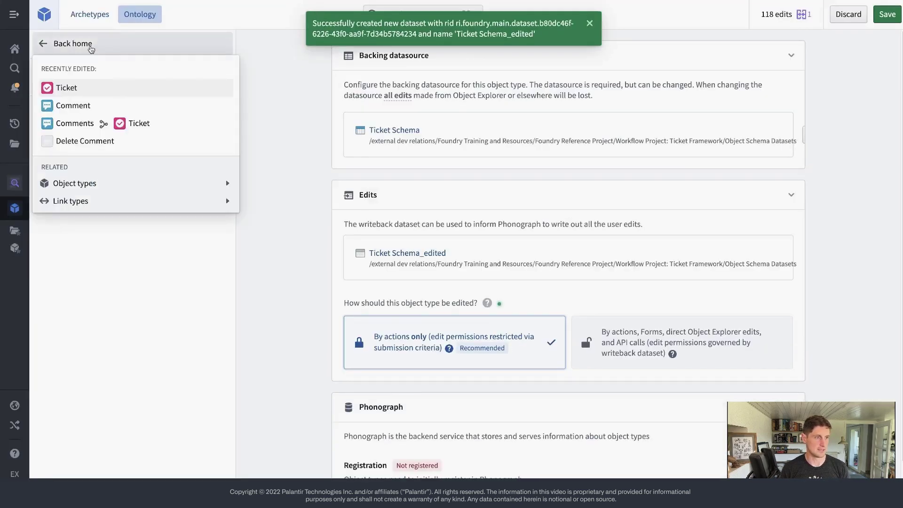
click(90, 106)
click(728, 262)
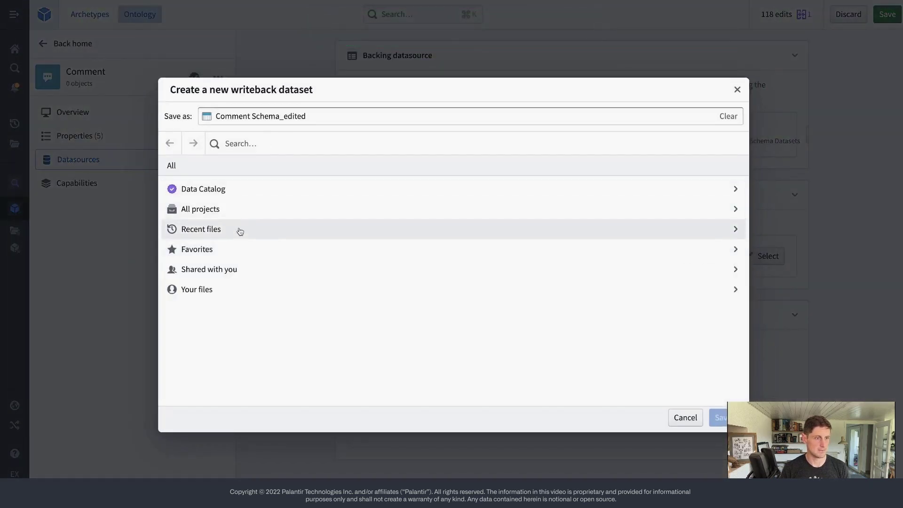
click(238, 229)
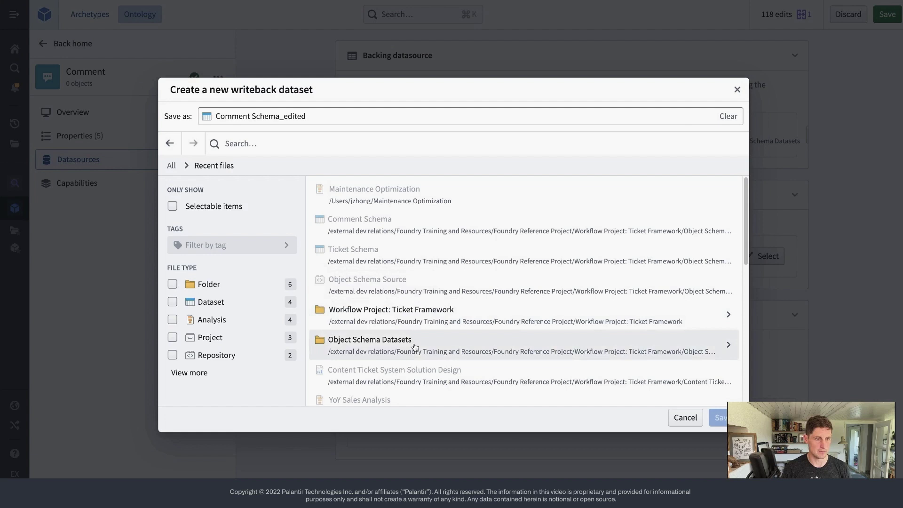
click(412, 342)
click(718, 417)
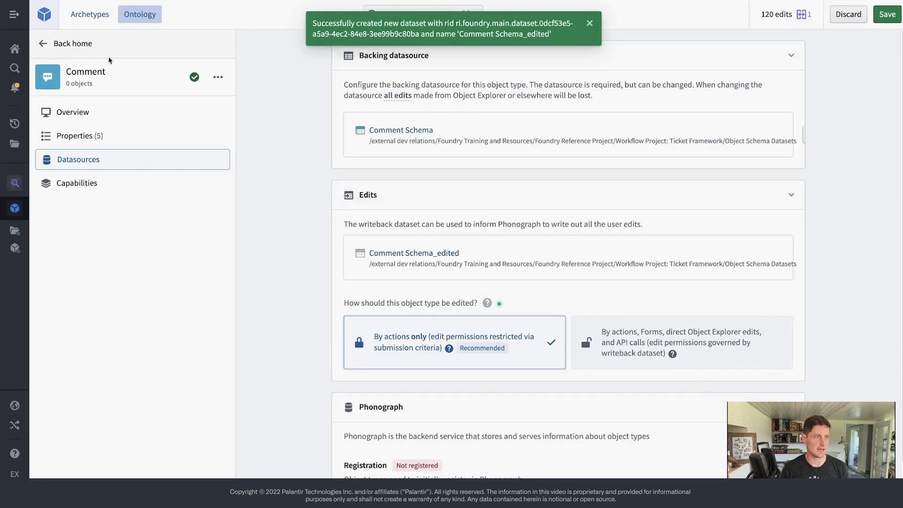
Go back to the Ticket object type's overview and start a new action type with the display name Create Ticket
mouse_move(75, 45)
click(66, 87)
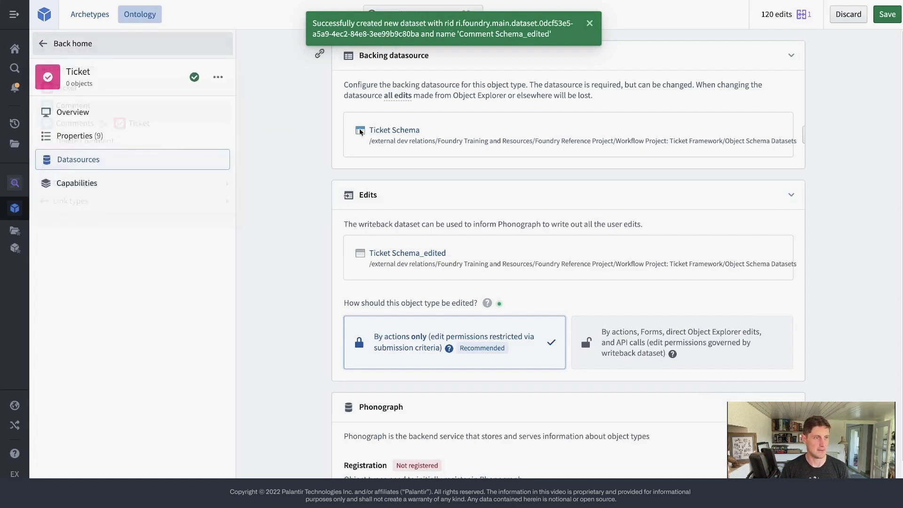
click(90, 113)
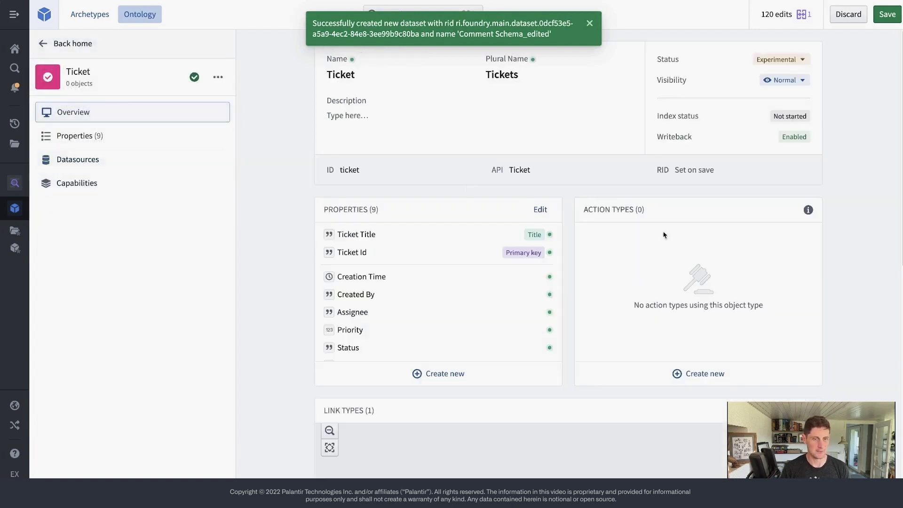
click(701, 375)
text(C)
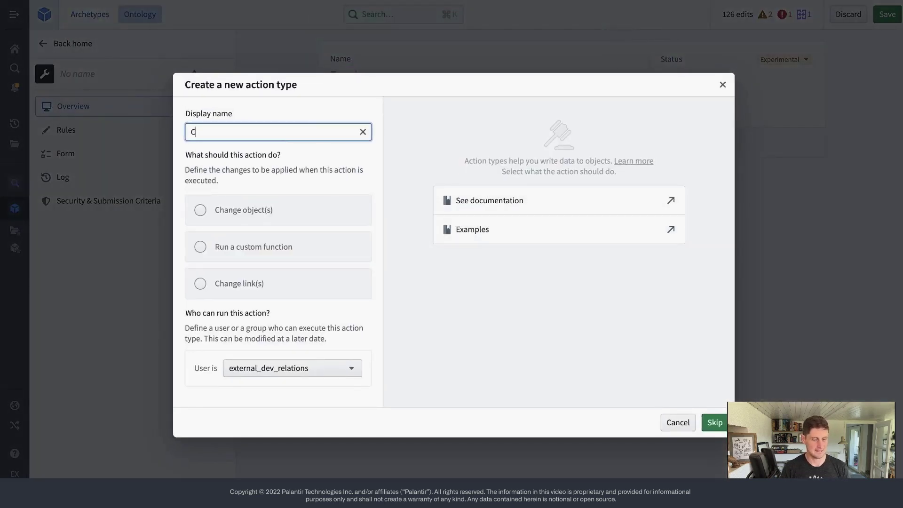
text(reate Ticket)
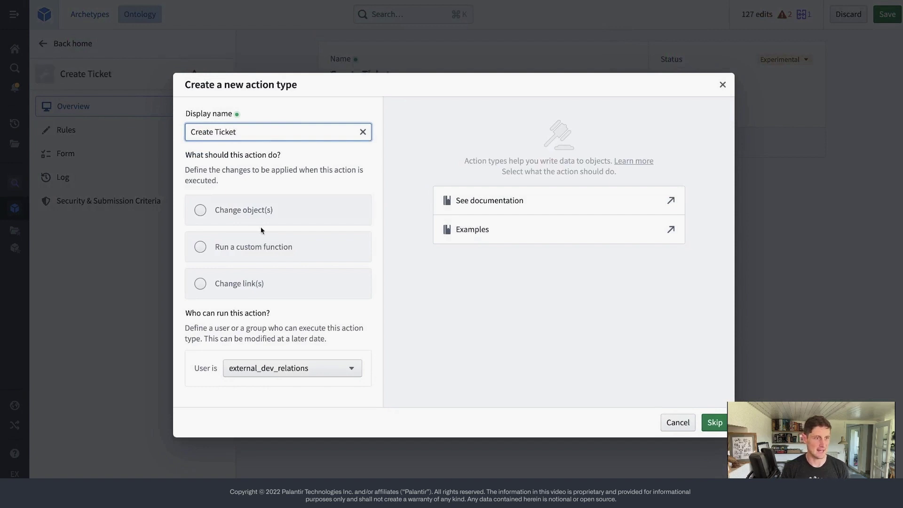
Define the Create Ticket action as an object change that adds a Ticket object
click(281, 210)
click(490, 158)
text(tic)
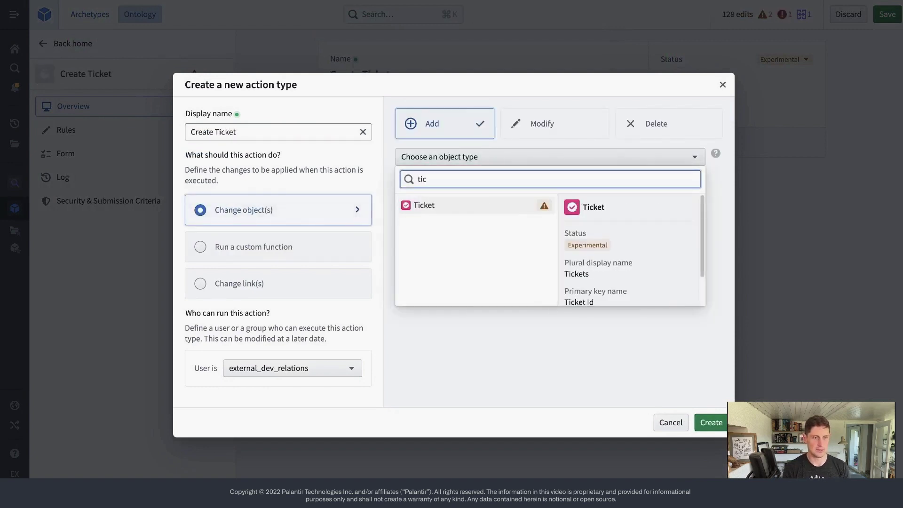
click(487, 207)
Add the properties Creation Time, Created By, Assignee, Ticket Title, Priority, Status, Description and Attachments to the Create Ticket action
click(457, 239)
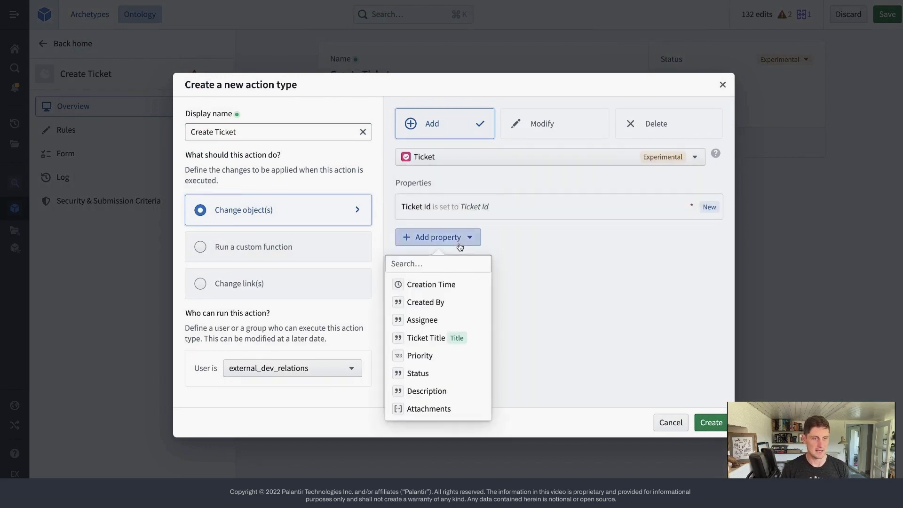
click(445, 285)
click(445, 310)
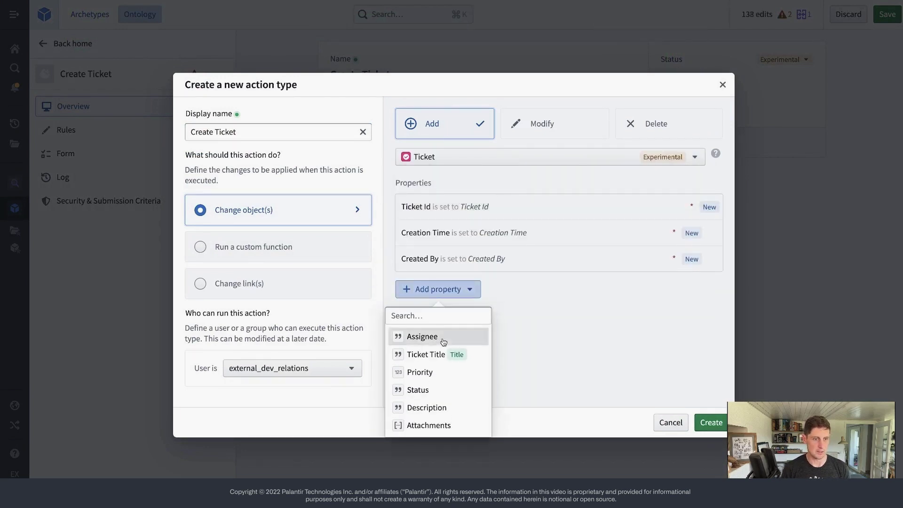
click(442, 338)
click(440, 363)
click(436, 389)
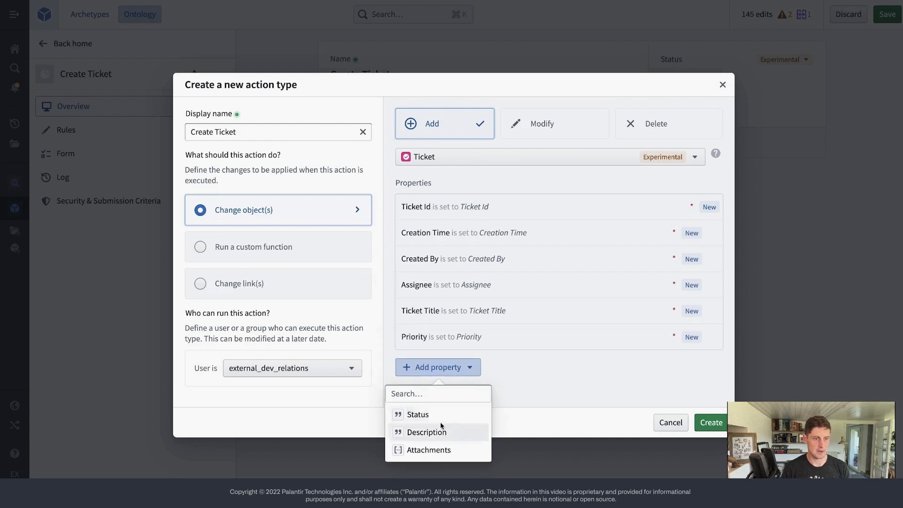
click(437, 414)
click(446, 433)
click(447, 440)
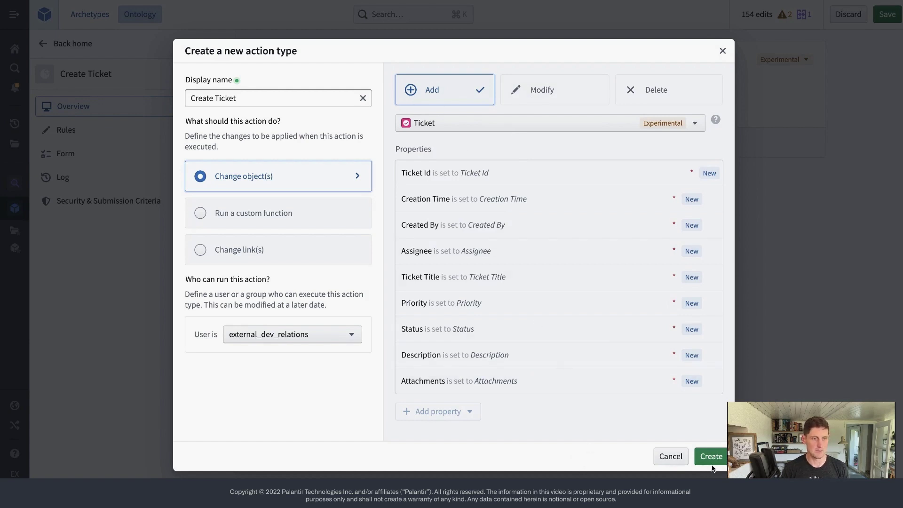
drag(186, 280, 350, 308)
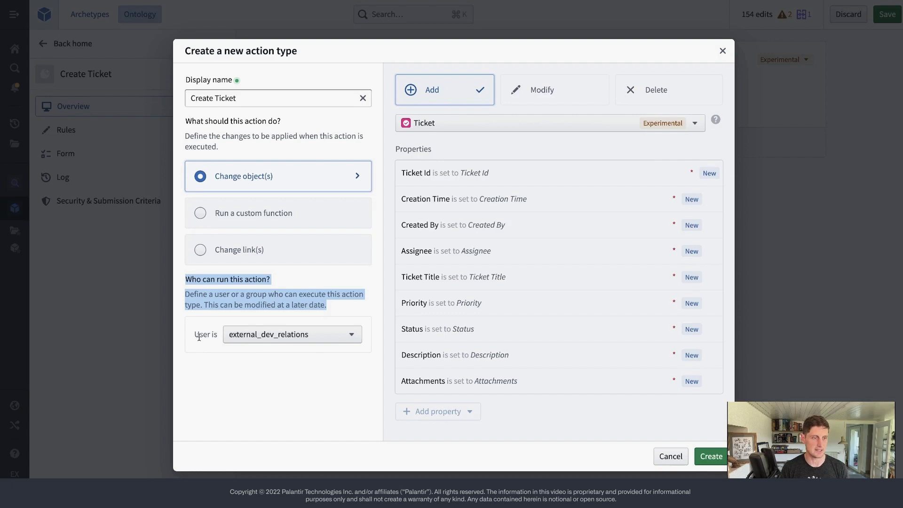
drag(197, 337, 221, 339)
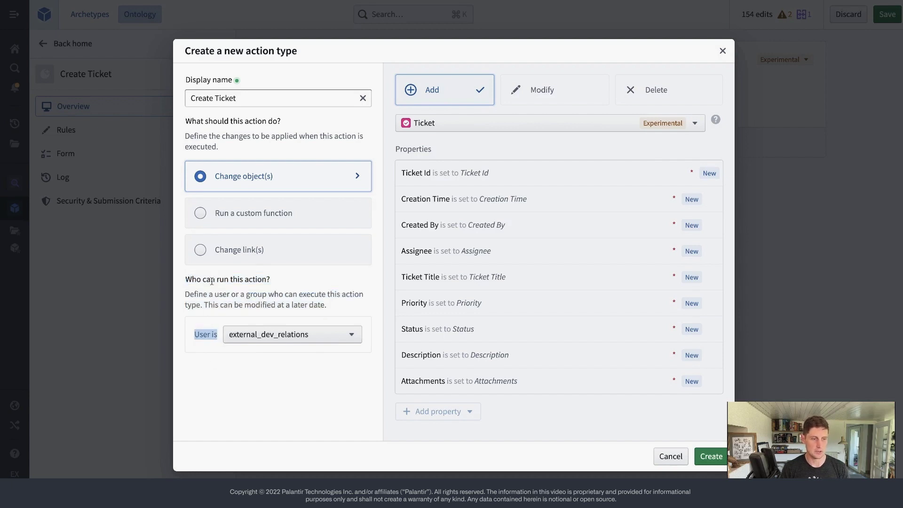
Finish creating the Create Ticket action type and set its API name to create-ticket
click(202, 332)
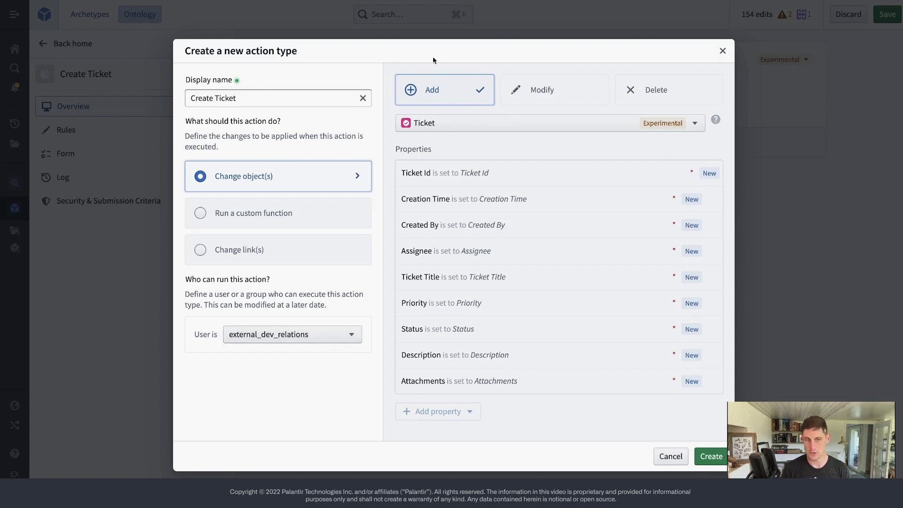
click(710, 456)
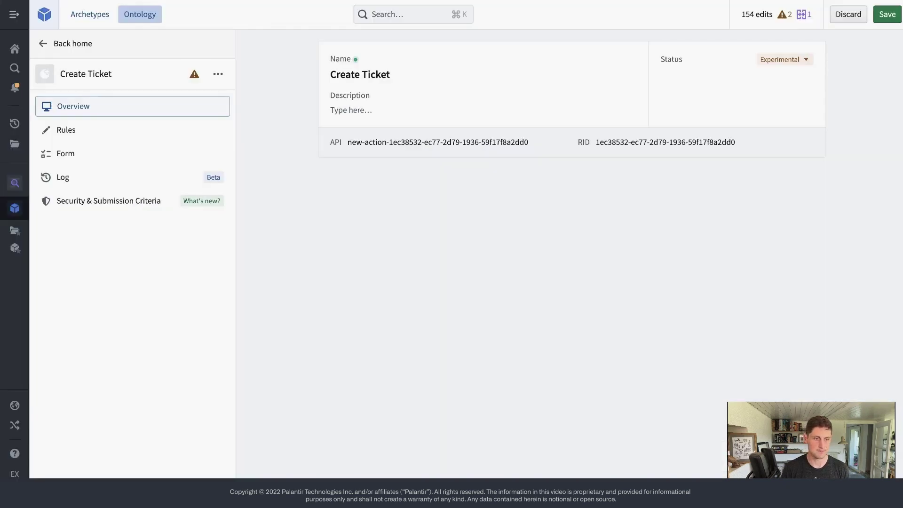
click(396, 136)
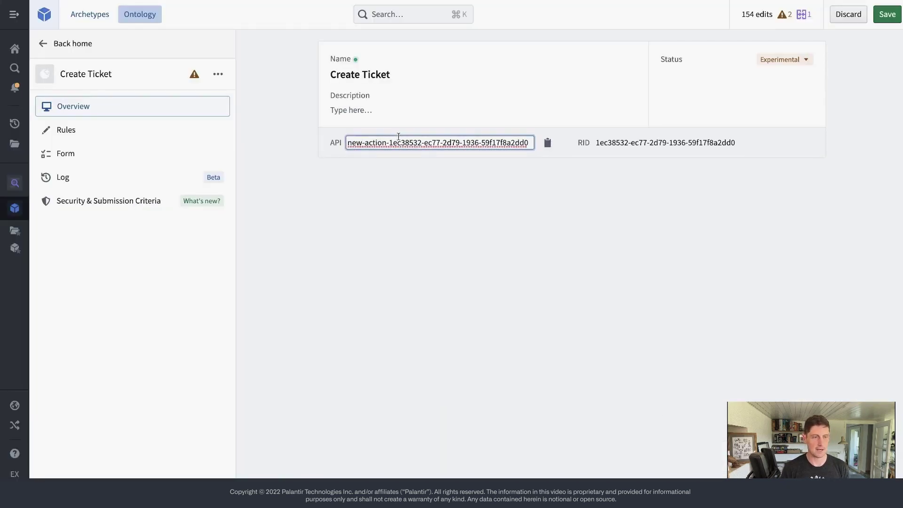
triple_click(448, 144)
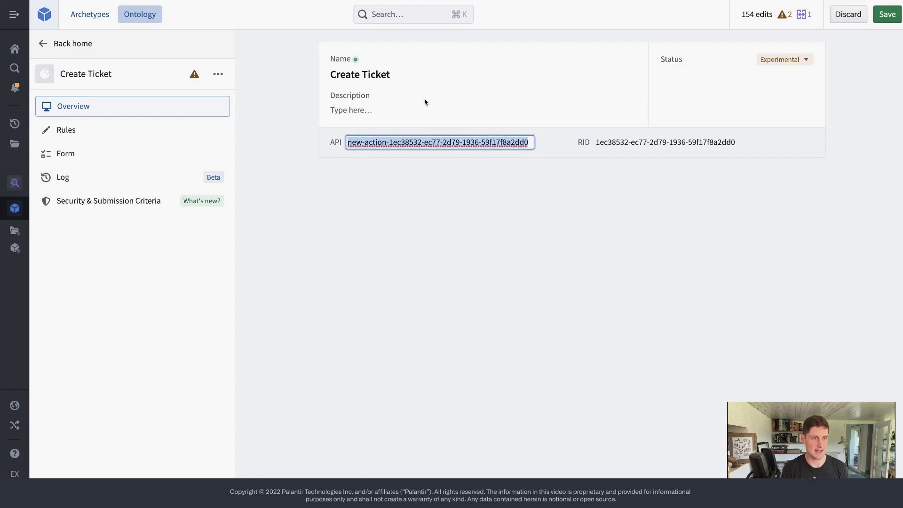
text(create-a)
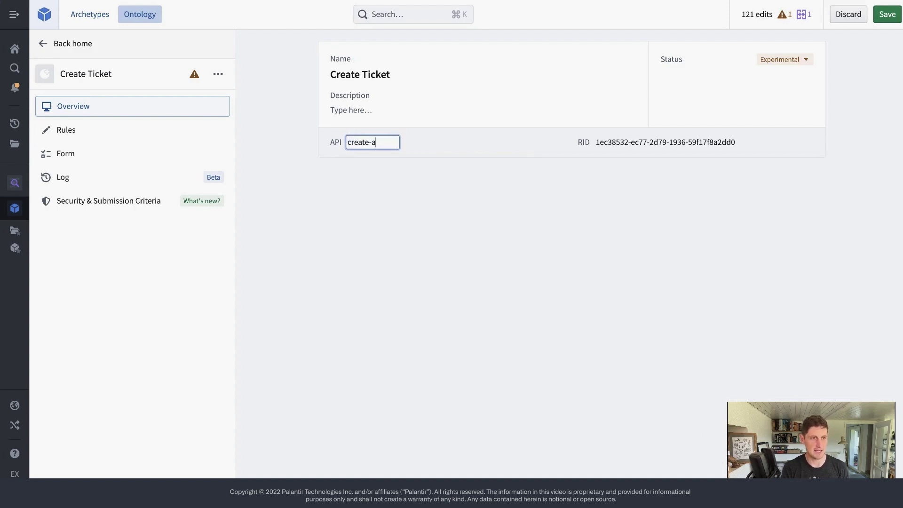
click(442, 162)
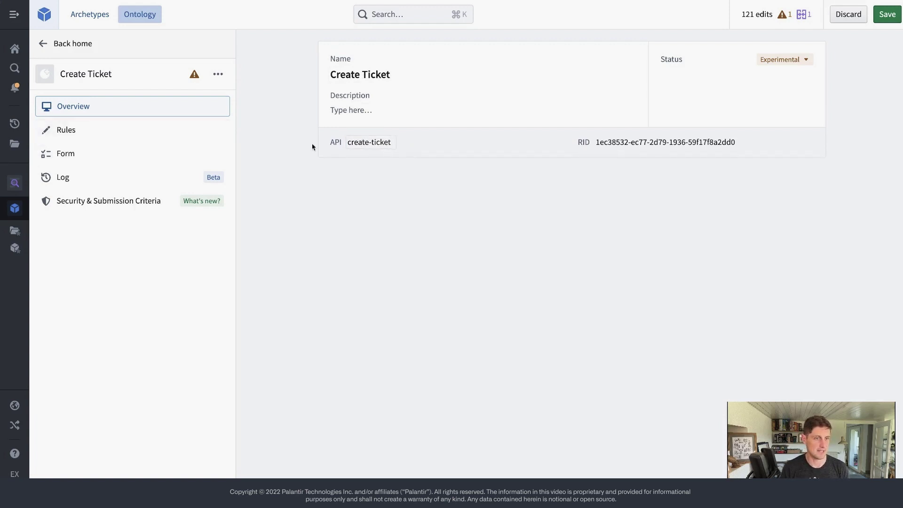
Examine the Create Ticket action's object creation rule and property mappings, and its form parameters with the form preview
click(135, 129)
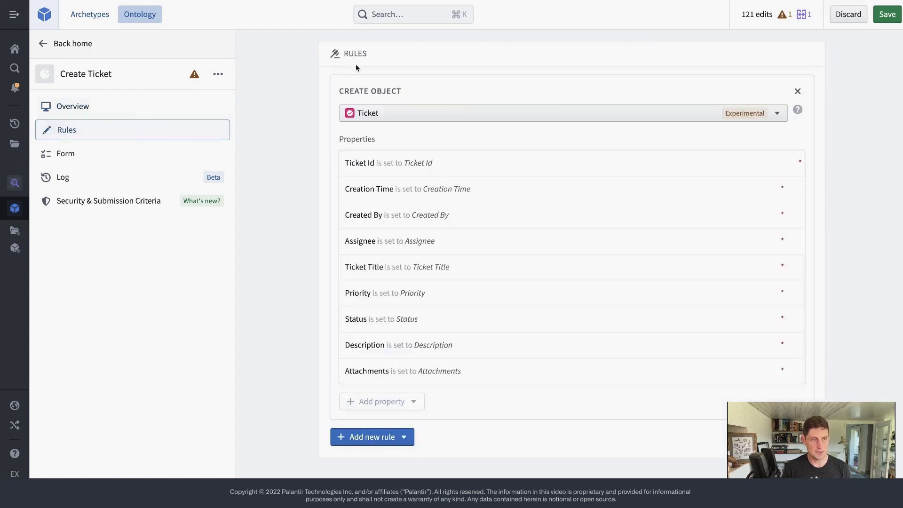
drag(337, 96, 509, 417)
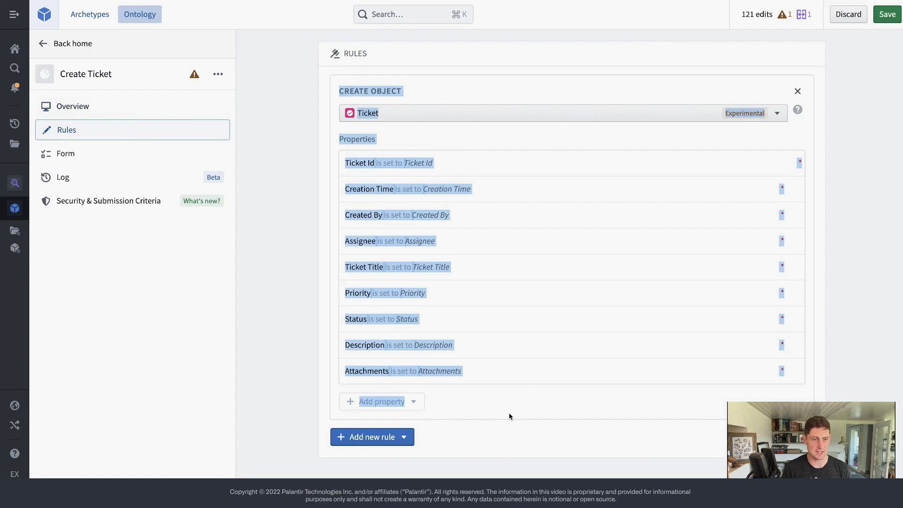
click(509, 416)
drag(338, 91, 402, 90)
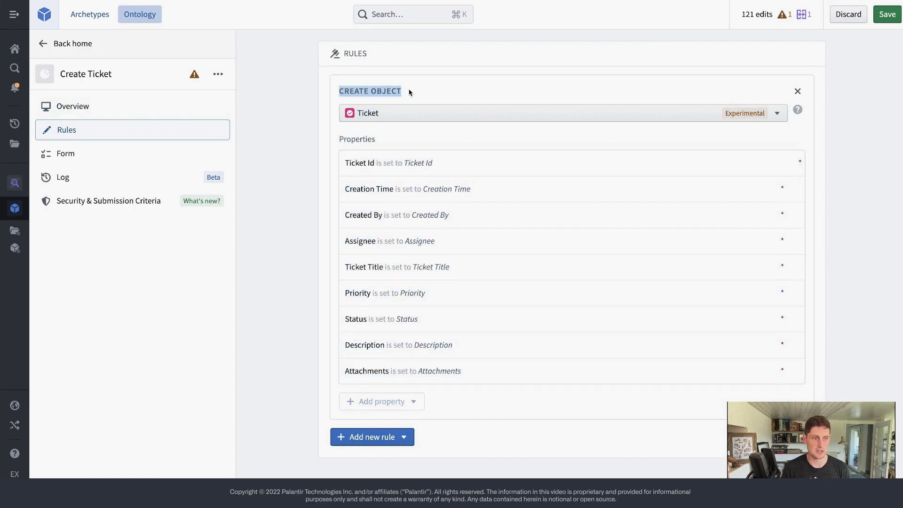
drag(337, 138, 447, 375)
click(493, 402)
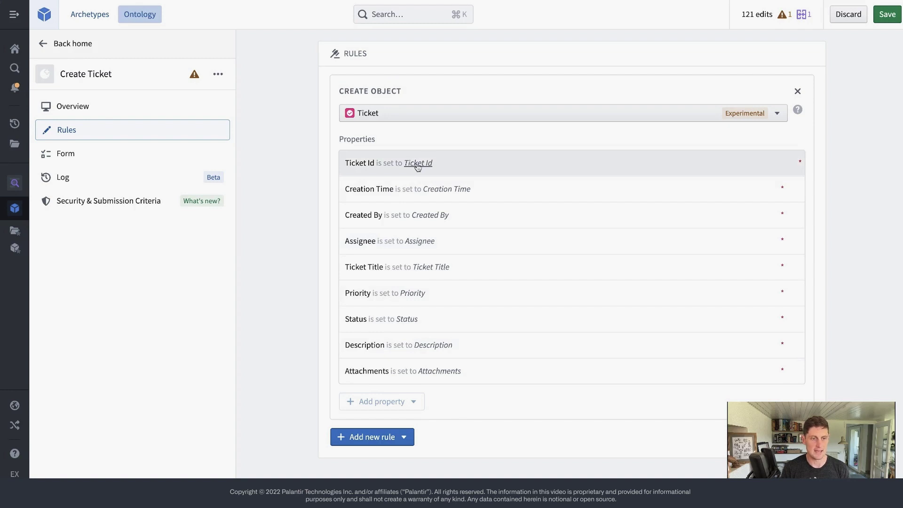
click(109, 154)
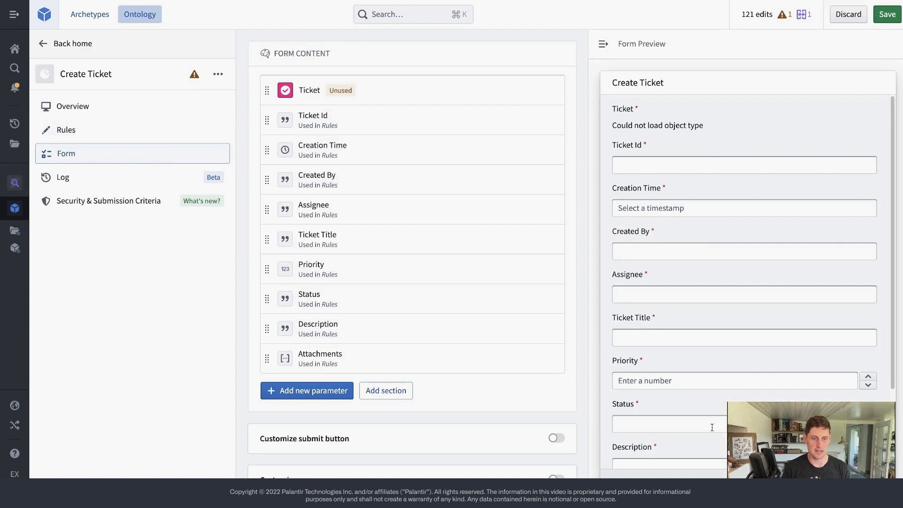
scroll(678, 221, down, 2)
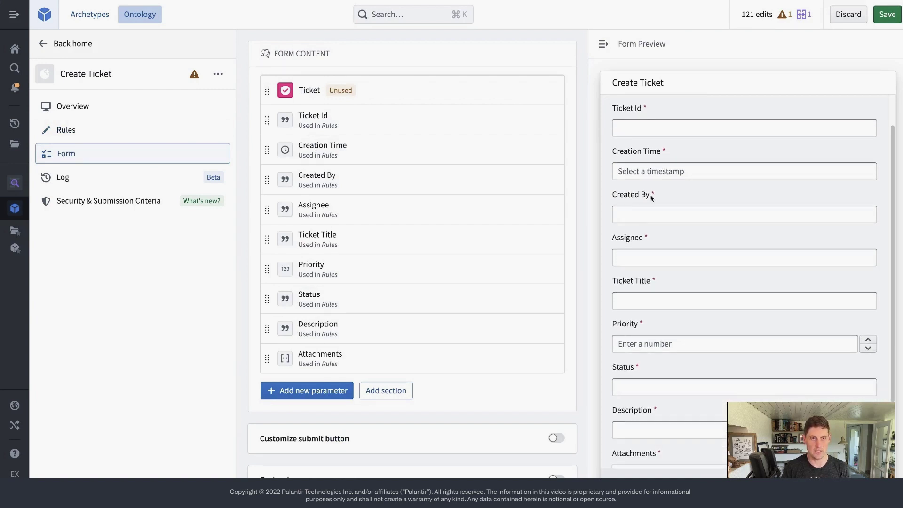
scroll(646, 424, up, 2)
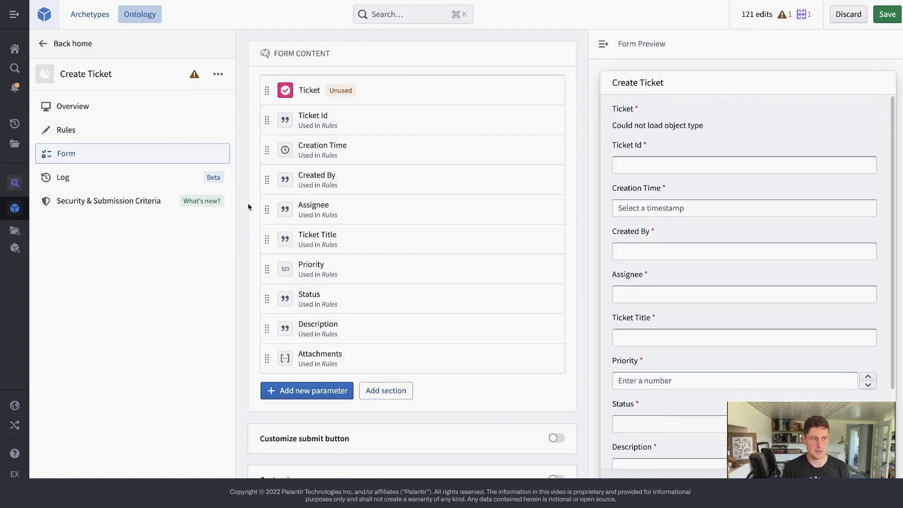
Return to the Create Ticket action's rules and open the value setting of the Creation Time property
click(84, 134)
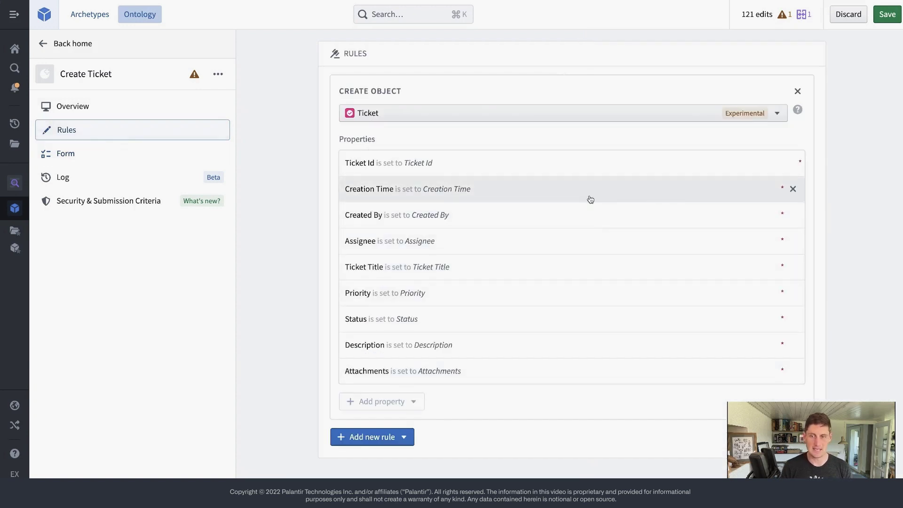
click(497, 194)
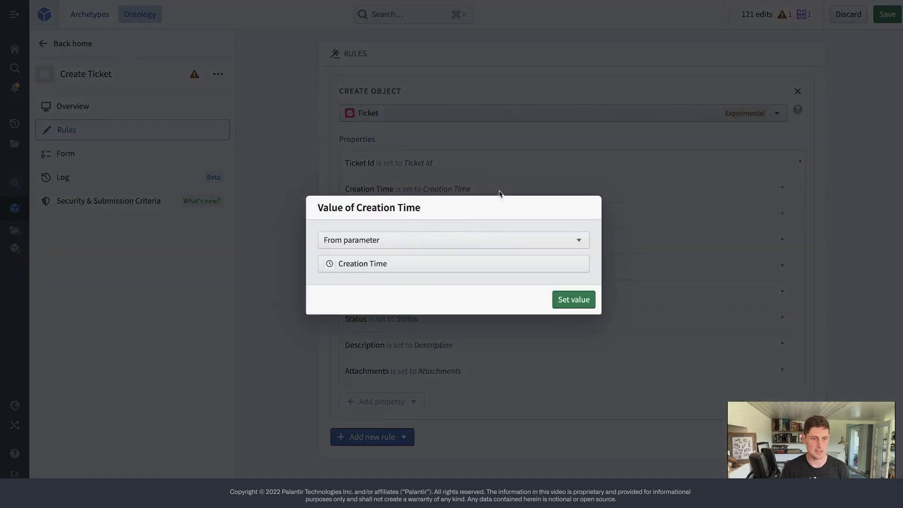
Set the Creation Time property in the Create Ticket rule to Current Time
click(413, 243)
click(383, 326)
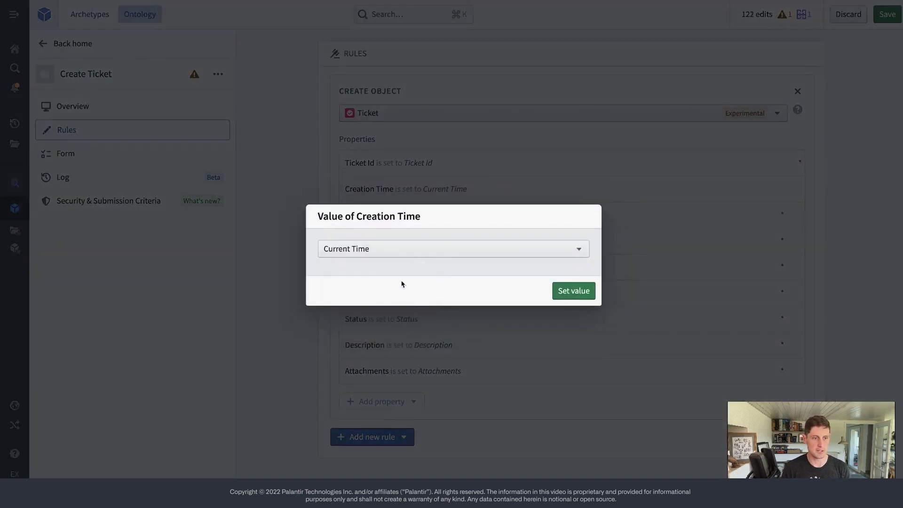
click(567, 291)
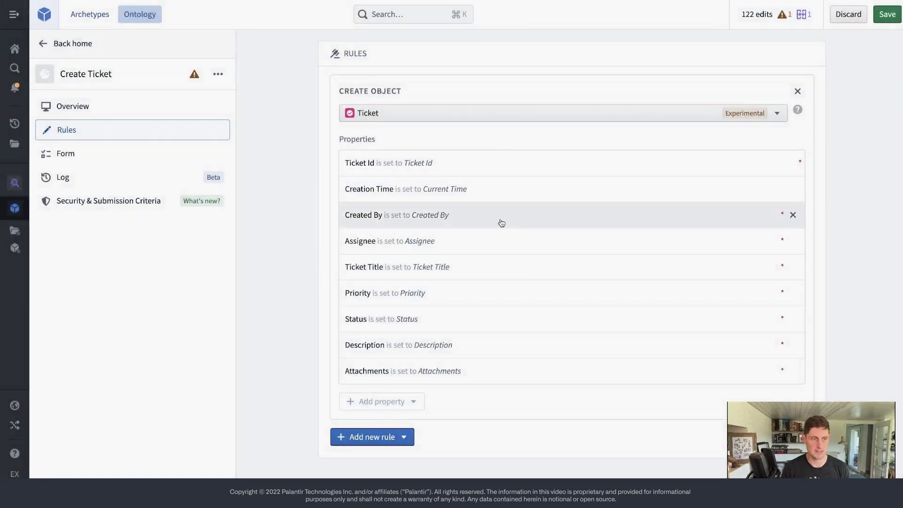
Set the Created By property in the Create Ticket rule to Current User
click(501, 223)
click(432, 246)
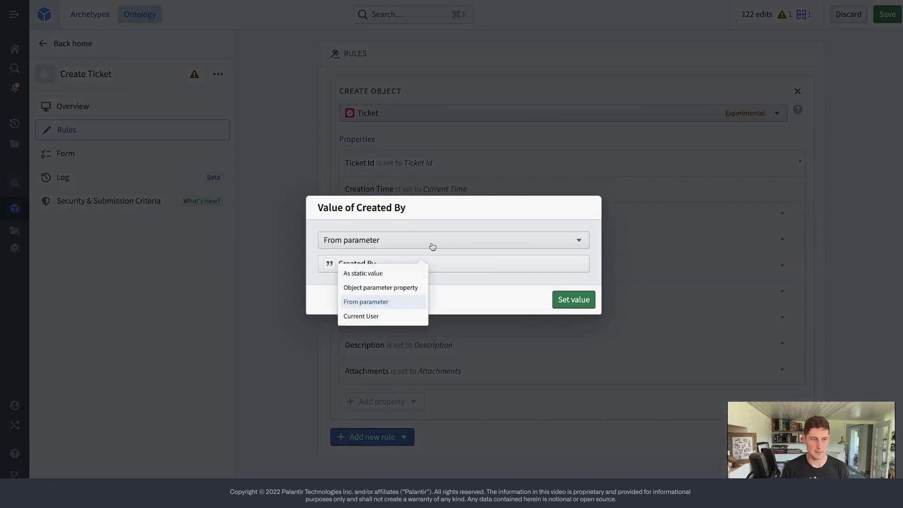
click(394, 318)
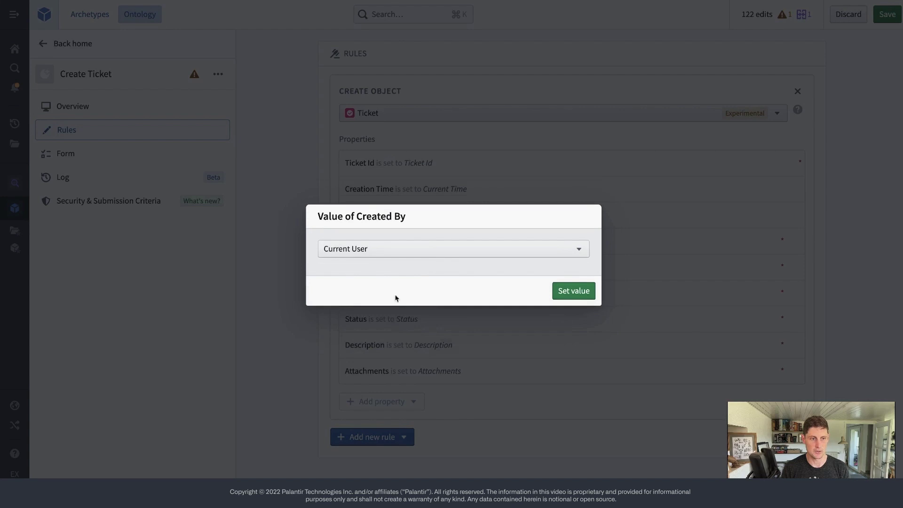
click(573, 290)
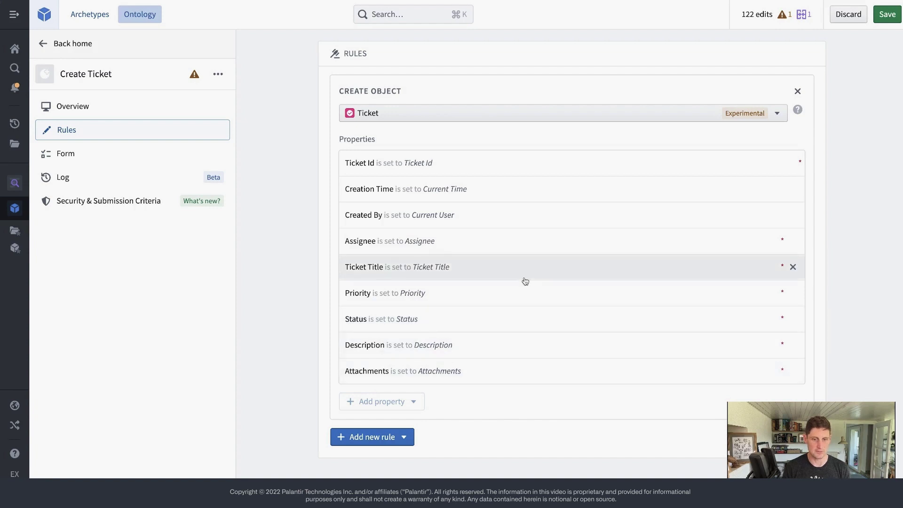
Remove the unused Creation Time, Created By and Ticket parameters from the Create Ticket form
click(135, 155)
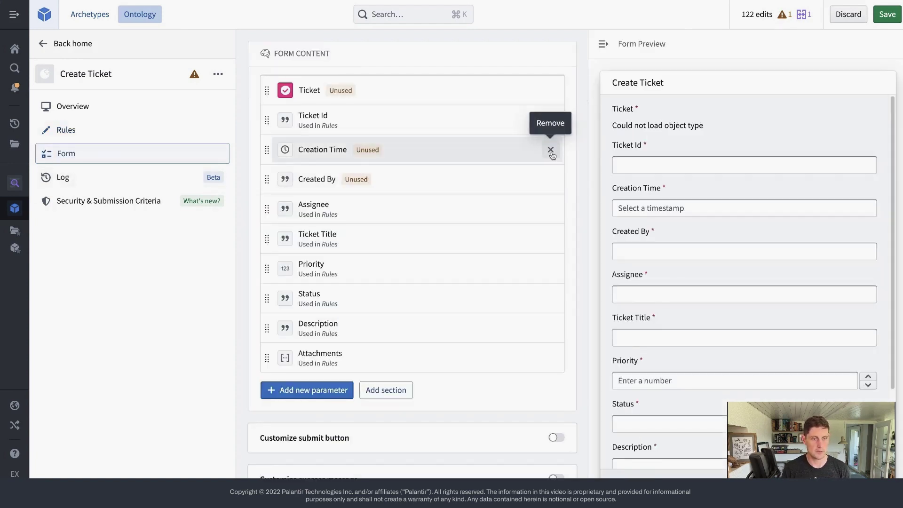
click(550, 149)
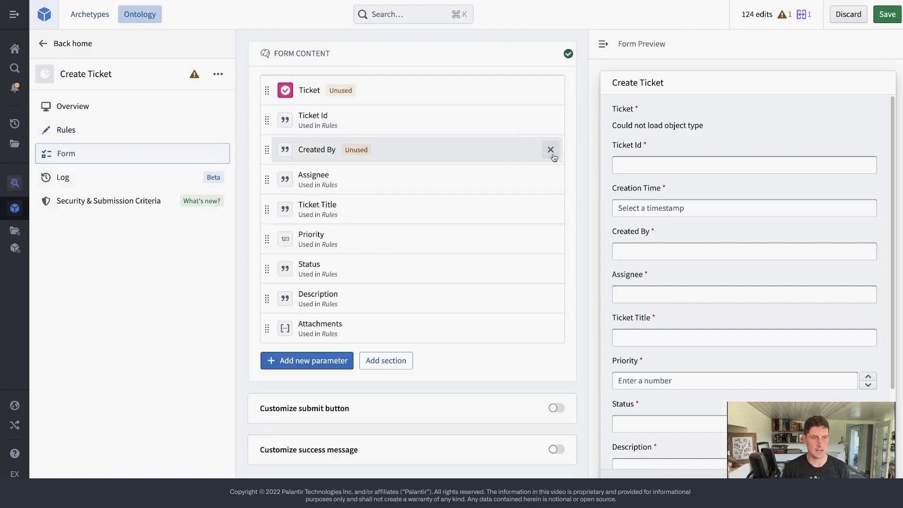
click(551, 150)
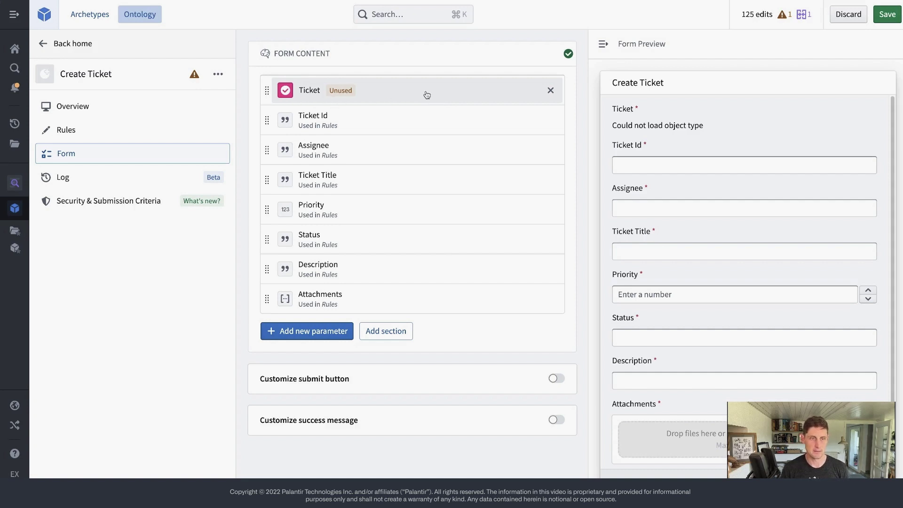
click(551, 90)
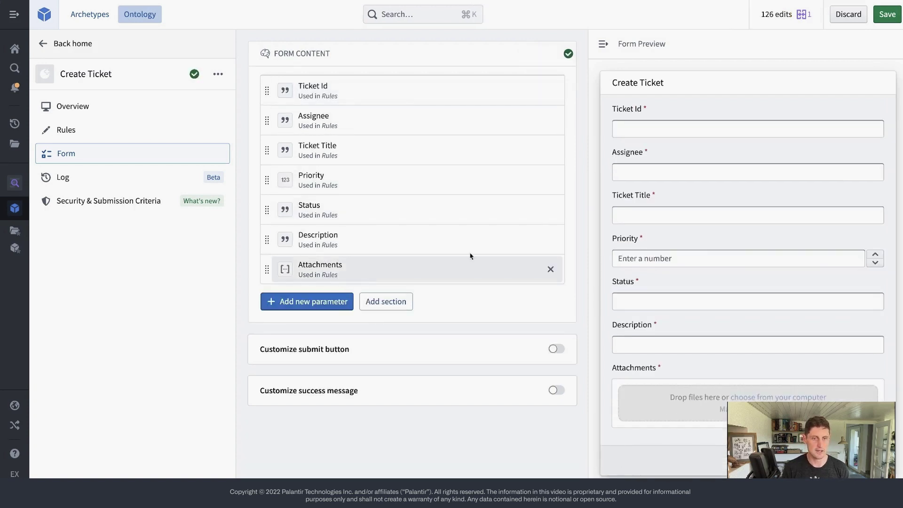
Add a type class of kind actions with value generate_uuid to the Ticket Id parameter and check it in the form preview
click(386, 92)
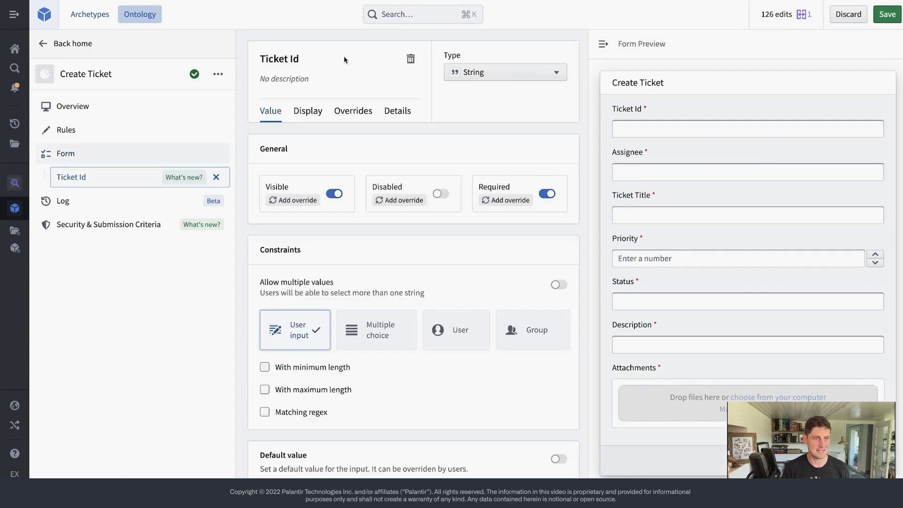
click(396, 111)
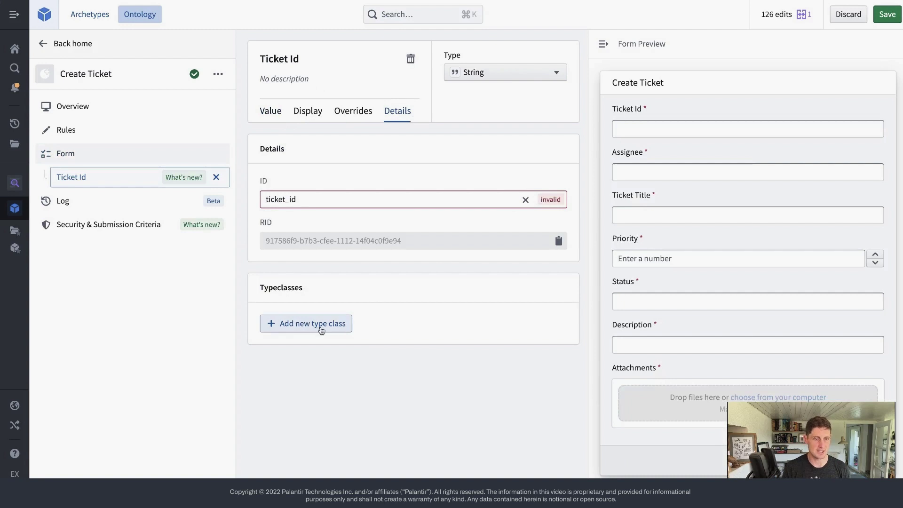
click(289, 323)
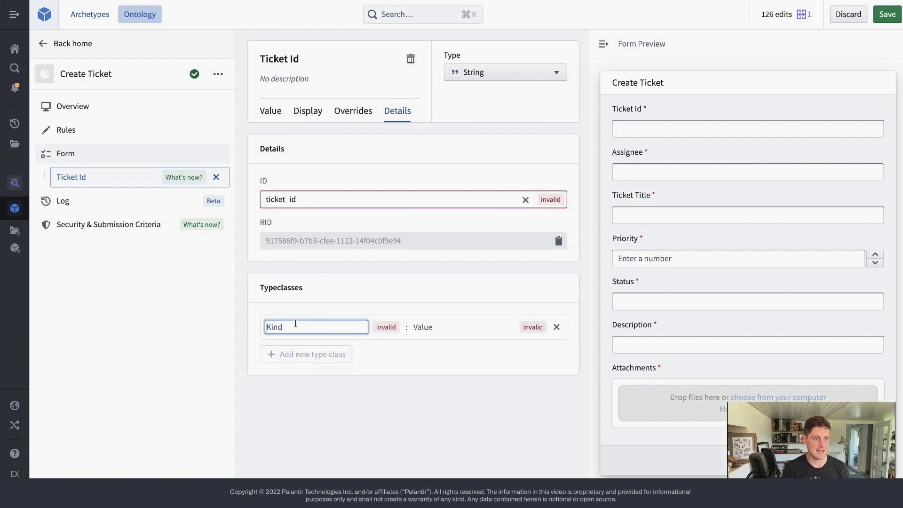
text(actions)
key(Tab)
text(generate_)
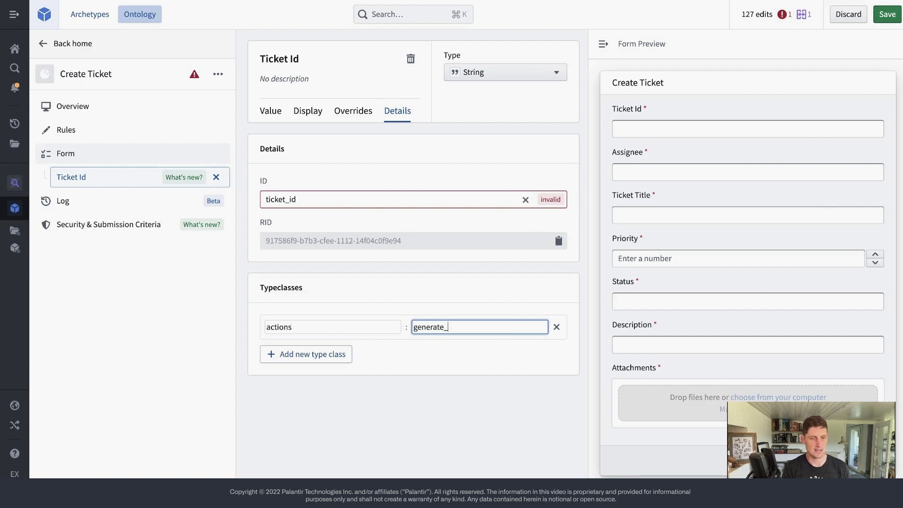
text(uuid)
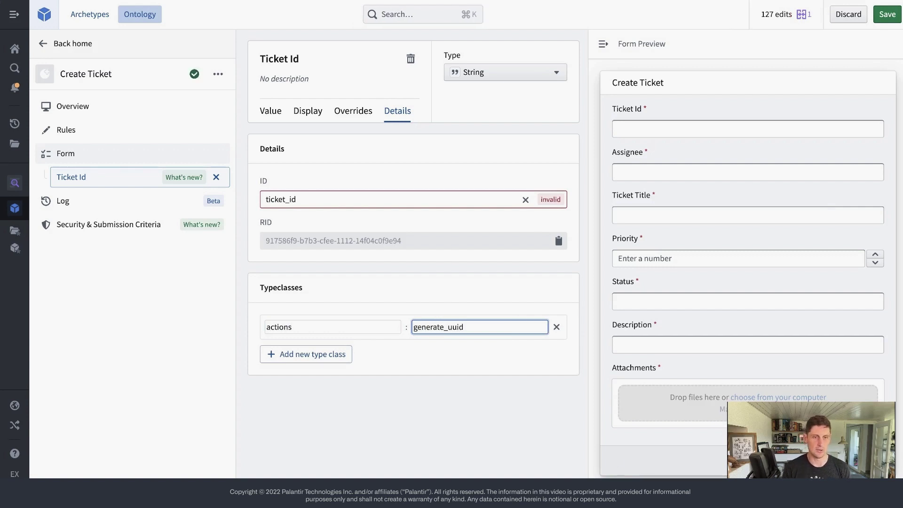
drag(618, 129, 809, 126)
click(809, 128)
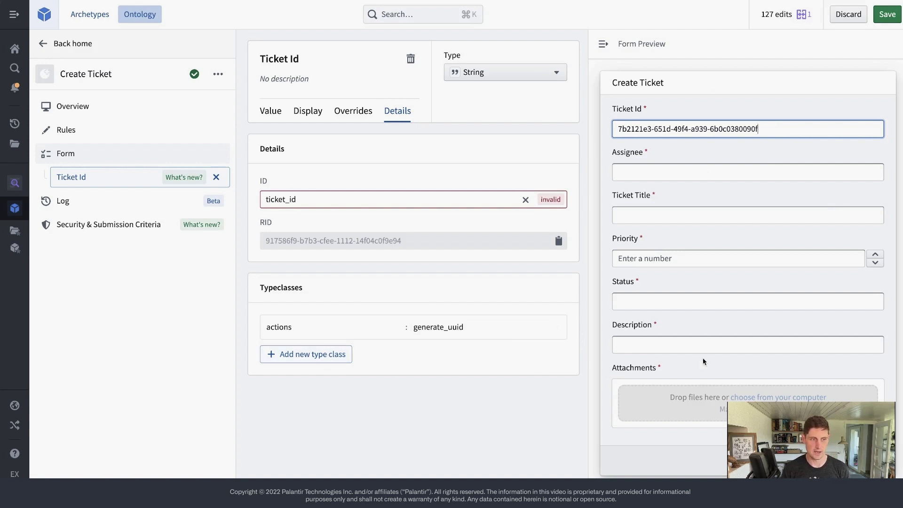
Make the Ticket Id parameter not visible in the form and return to the form content
click(270, 119)
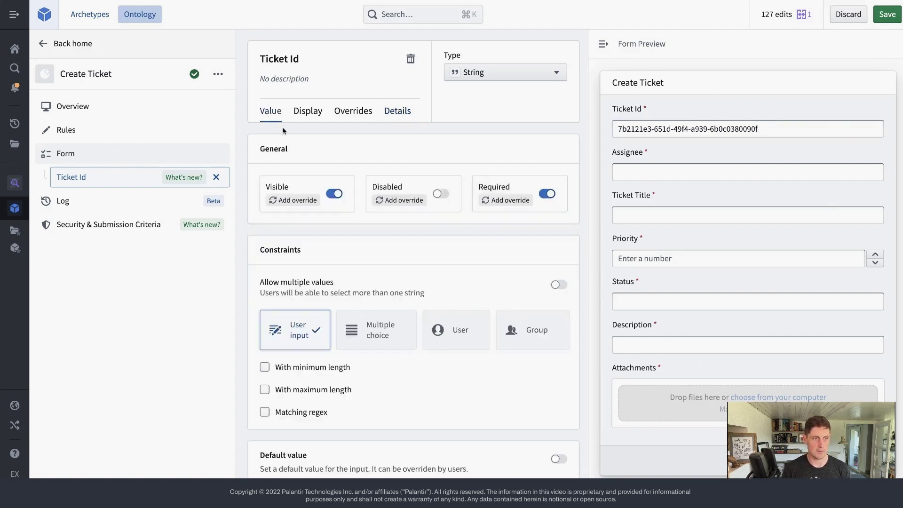
click(337, 195)
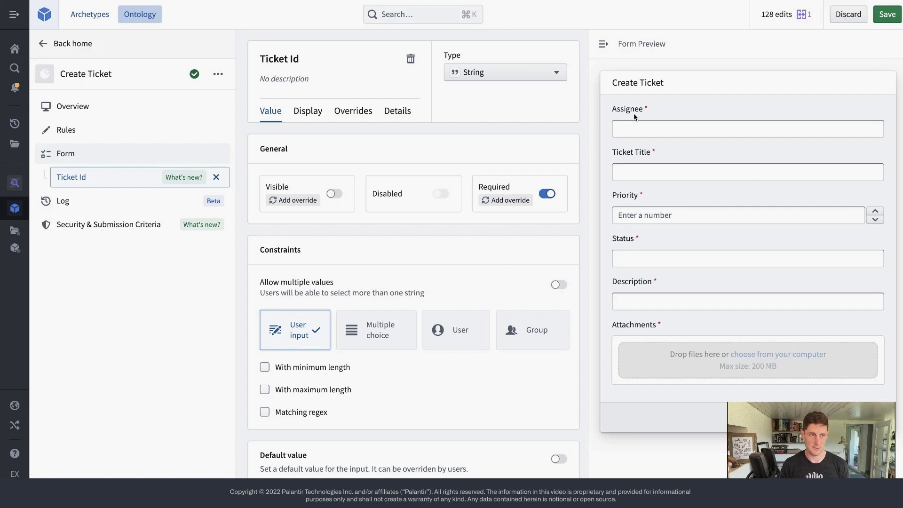
click(112, 154)
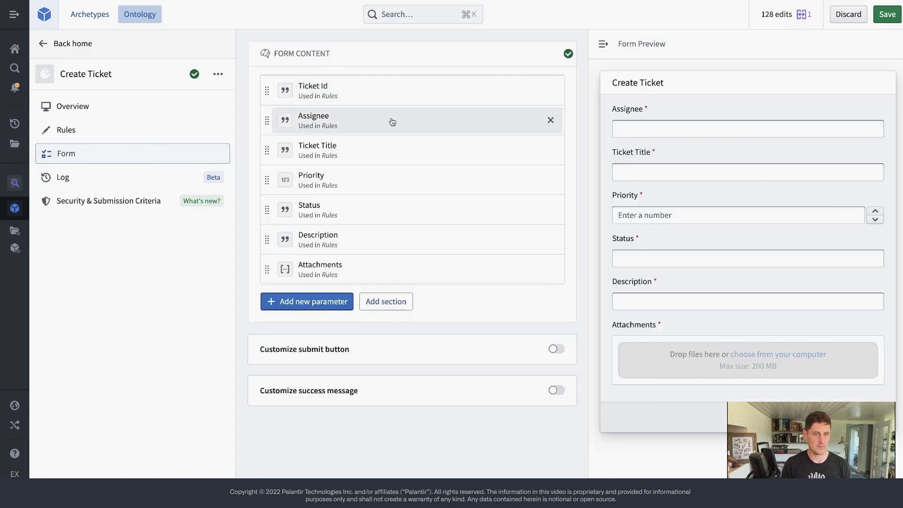
Reorder the form parameters after Ticket Id as Ticket Title, Description, Status, Priority, Assignee, Attachments
drag(269, 155, 267, 121)
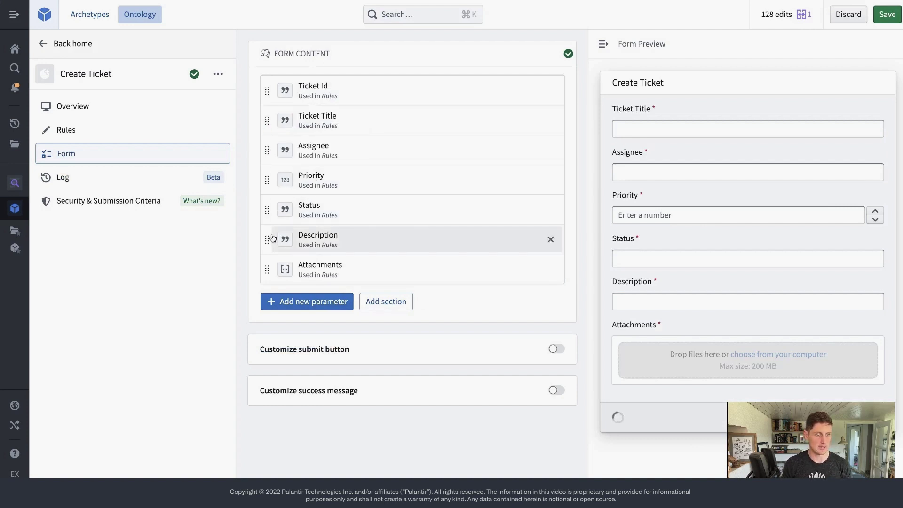
drag(269, 238, 268, 151)
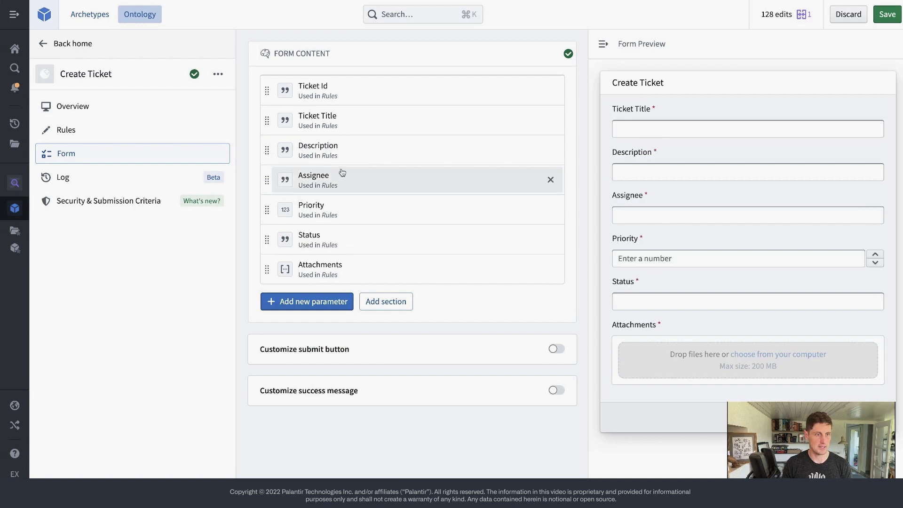
drag(266, 242, 263, 183)
drag(267, 246, 268, 208)
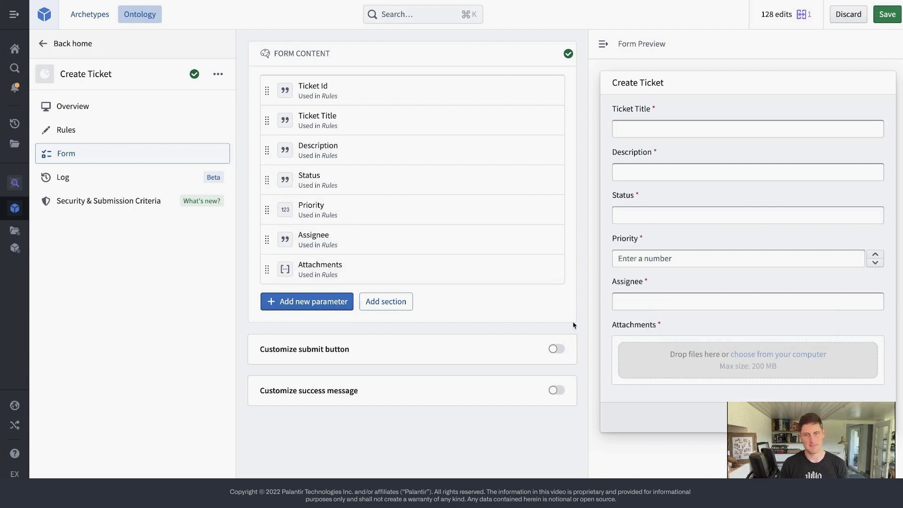
click(386, 303)
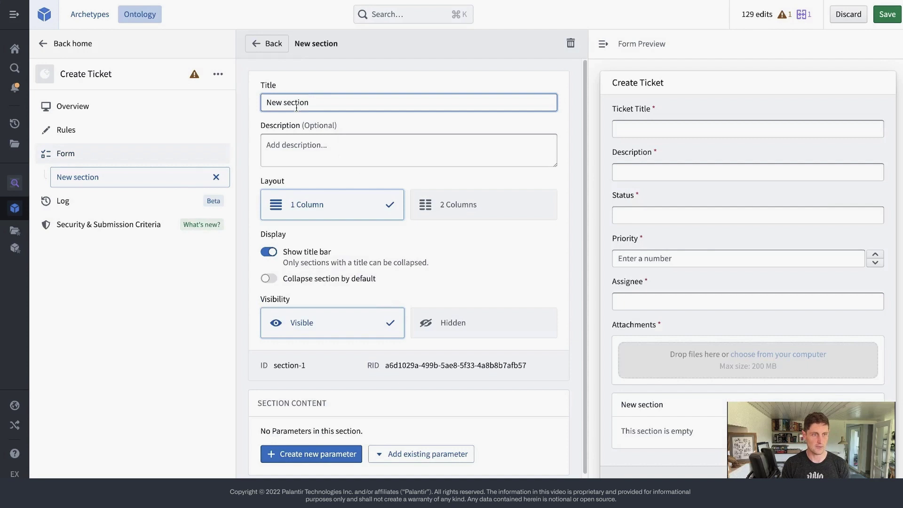
scroll(436, 304, down, 1)
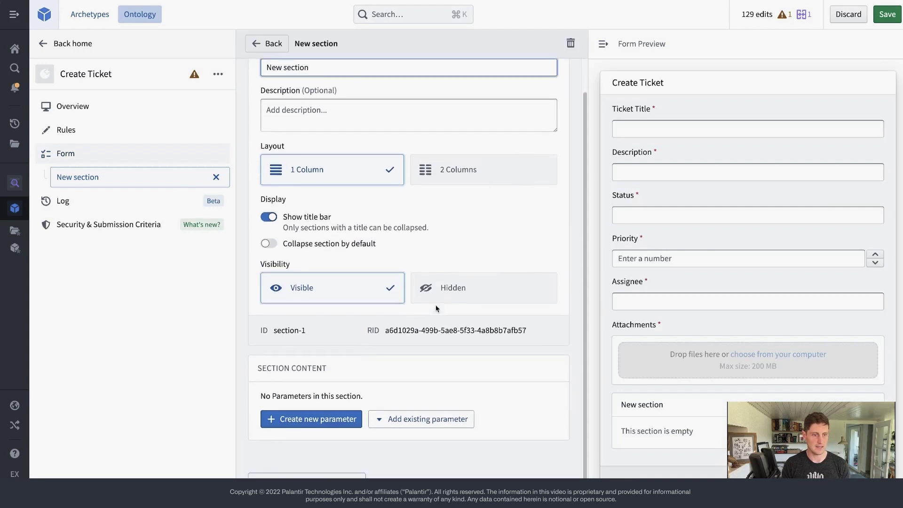
scroll(435, 304, up, 1)
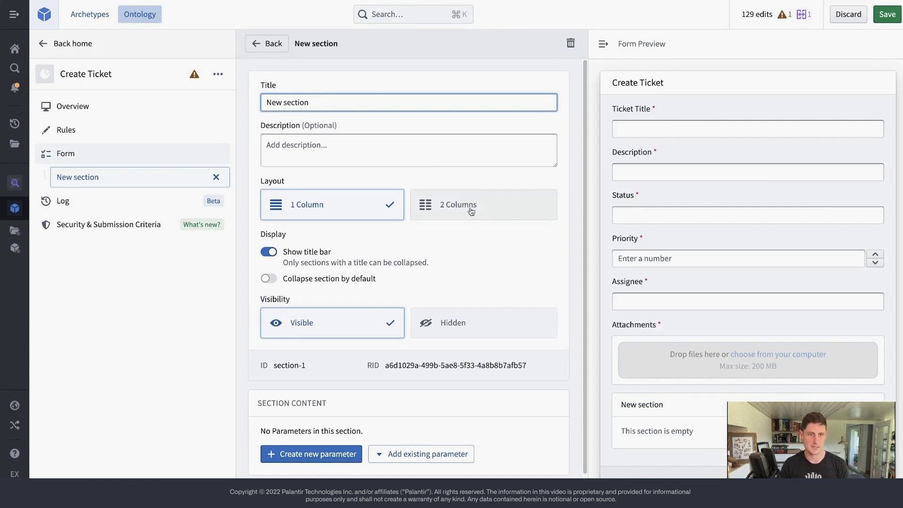
click(570, 44)
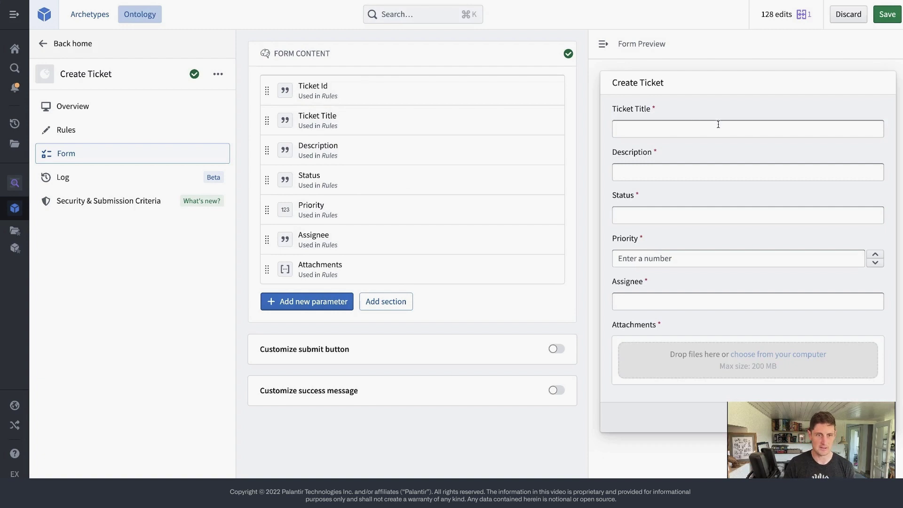
Change the Description parameter's selector type to Text area and try resizing it in the form preview
click(405, 151)
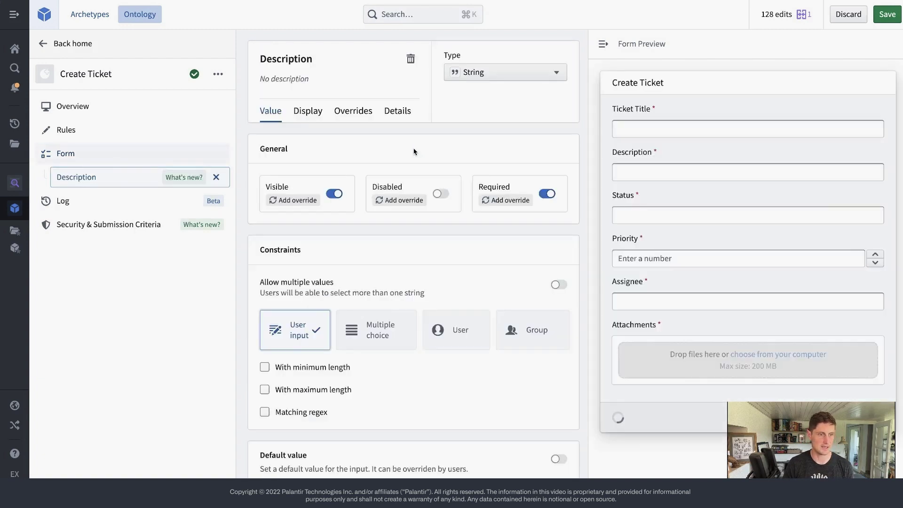
click(308, 113)
click(318, 204)
click(332, 219)
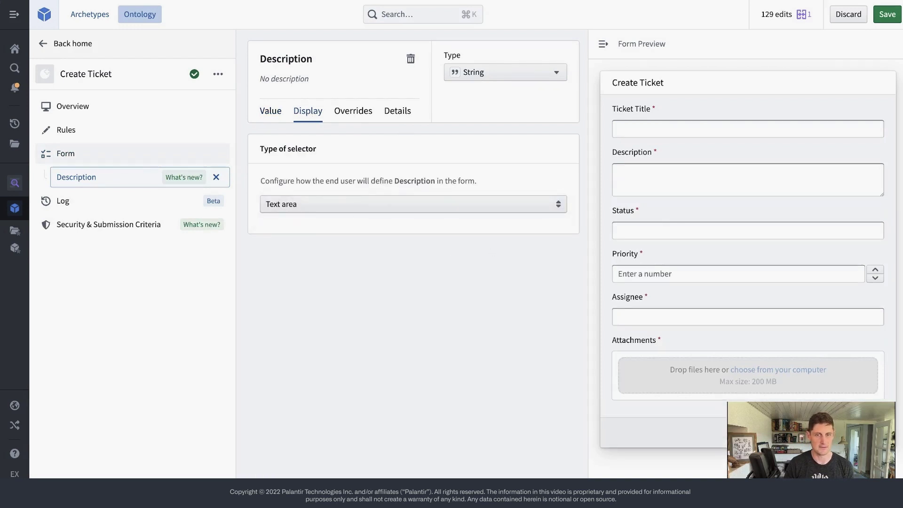
mouse_move(882, 195)
mouse_down()
mouse_move(882, 270)
mouse_move(881, 201)
mouse_up()
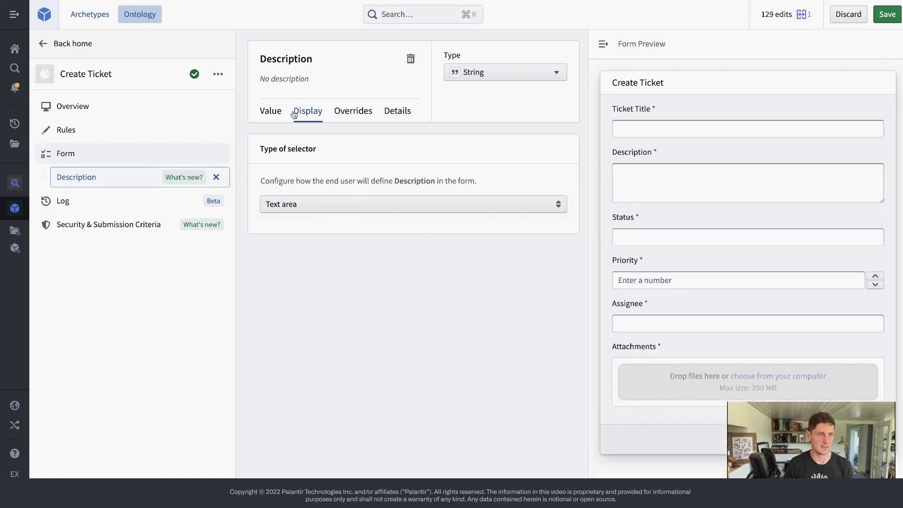
click(276, 115)
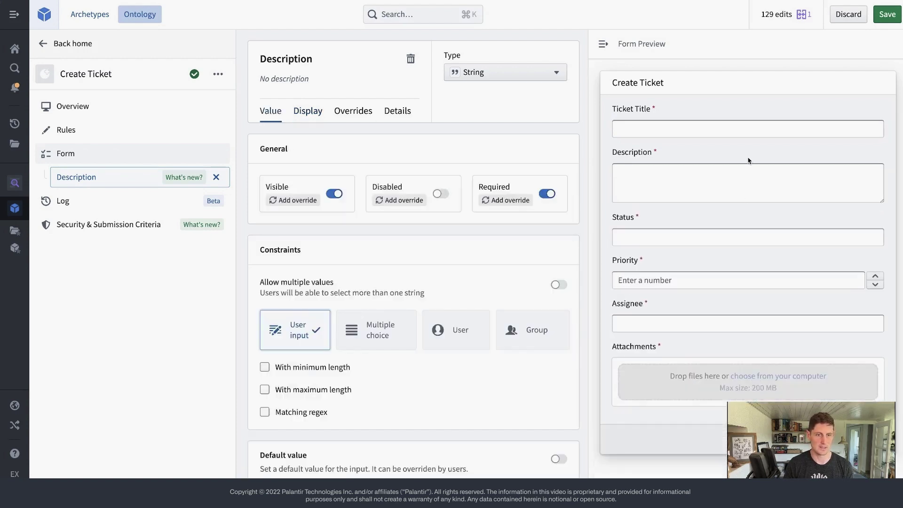
Constrain the Status parameter's values to multiple choice
click(93, 161)
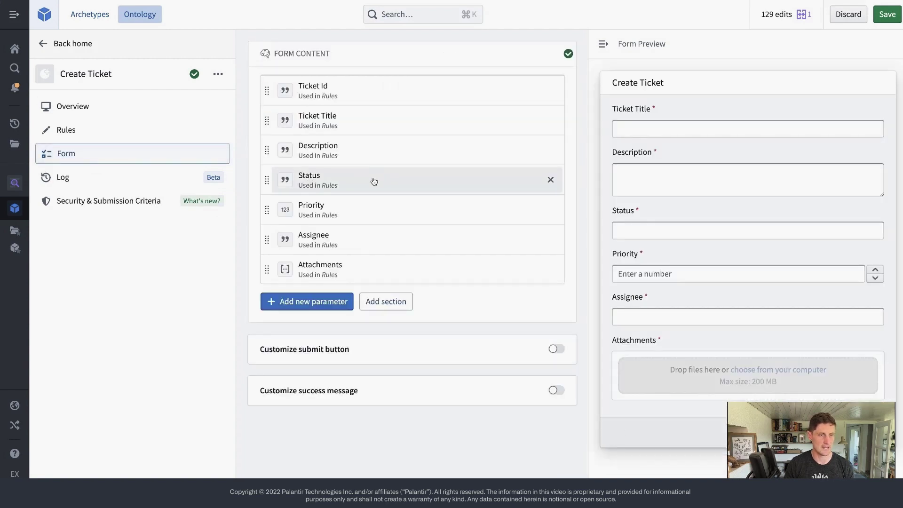
click(374, 181)
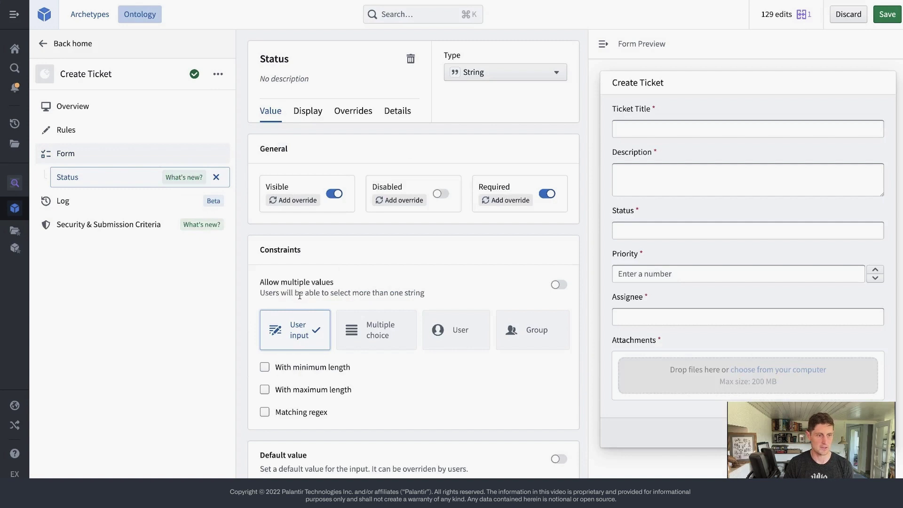
click(387, 336)
scroll(397, 282, down, 2)
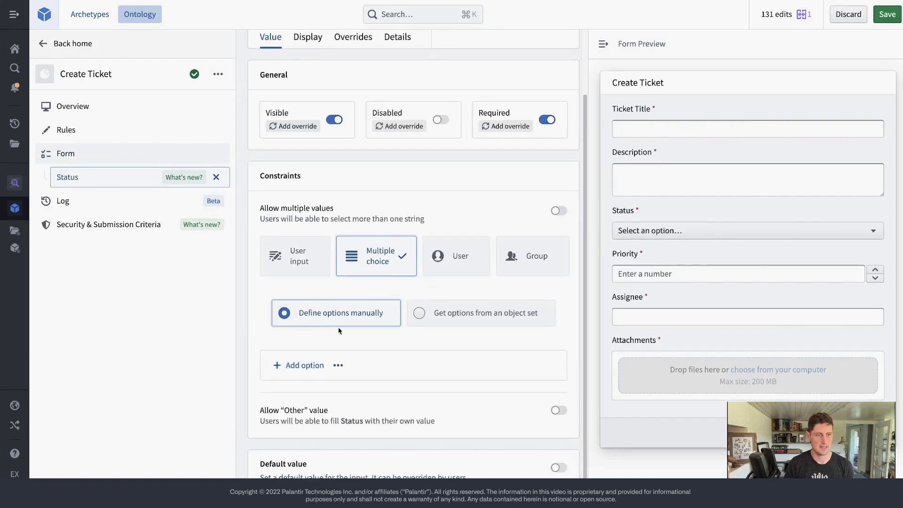
Add four empty, manually defined options to the Status parameter's multiple-choice list
click(313, 376)
click(313, 402)
click(313, 429)
click(314, 455)
scroll(414, 350, down, 2)
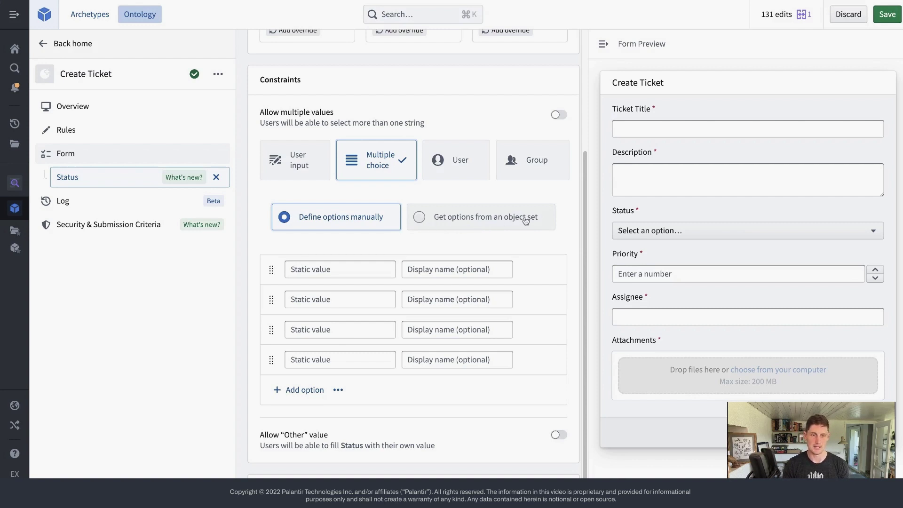
Fill the four empty Status options with the static values Backlog, Active, Complete and Descoped
click(314, 273)
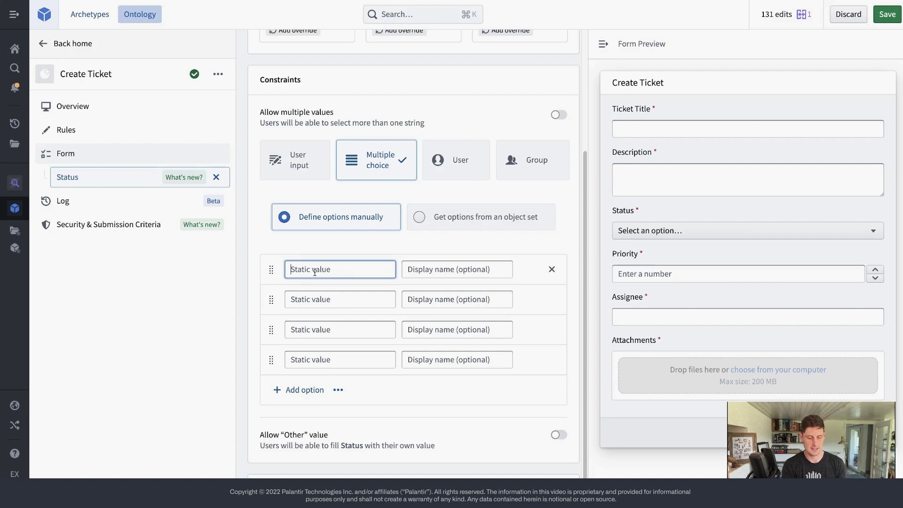
text(Backlog)
key(Tab)
key(Tab)
key(Tab)
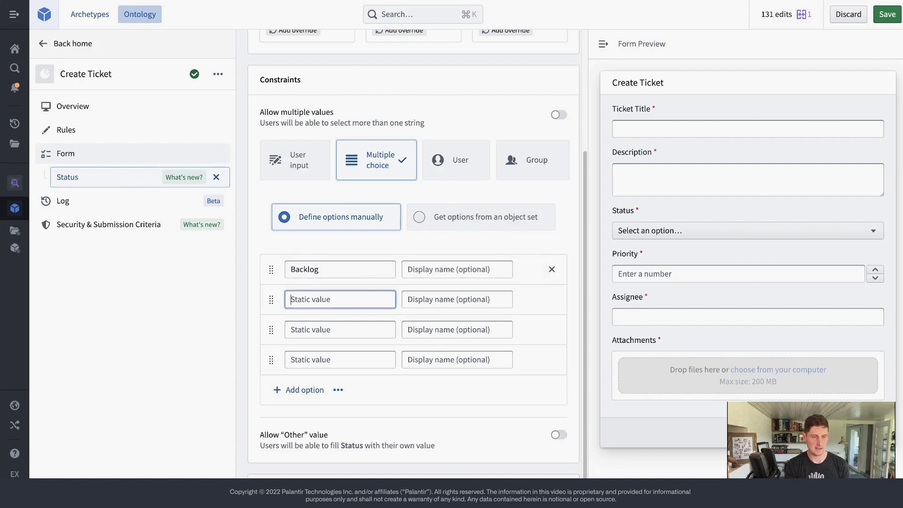
text(Active)
key(Tab)
key(Tab)
key(Tab)
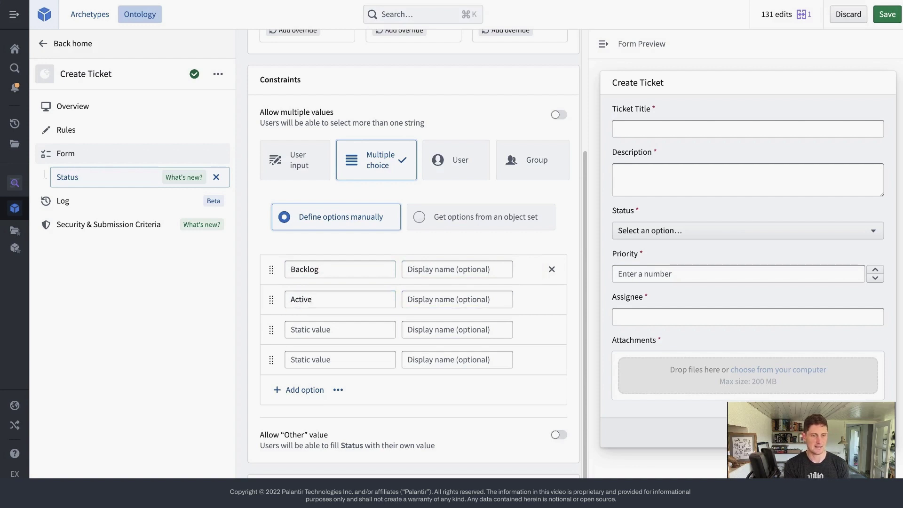
text(Complete)
key(Tab)
key(Tab)
key(Tab)
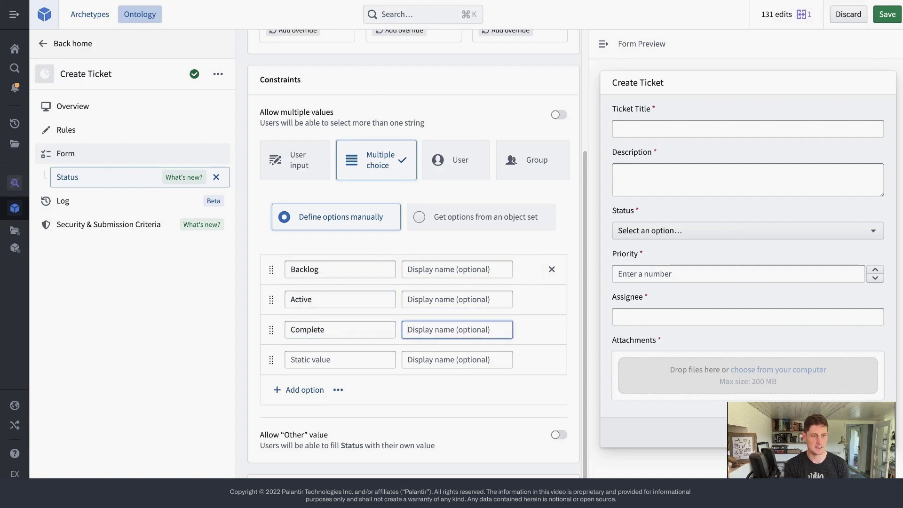
text(Descoped)
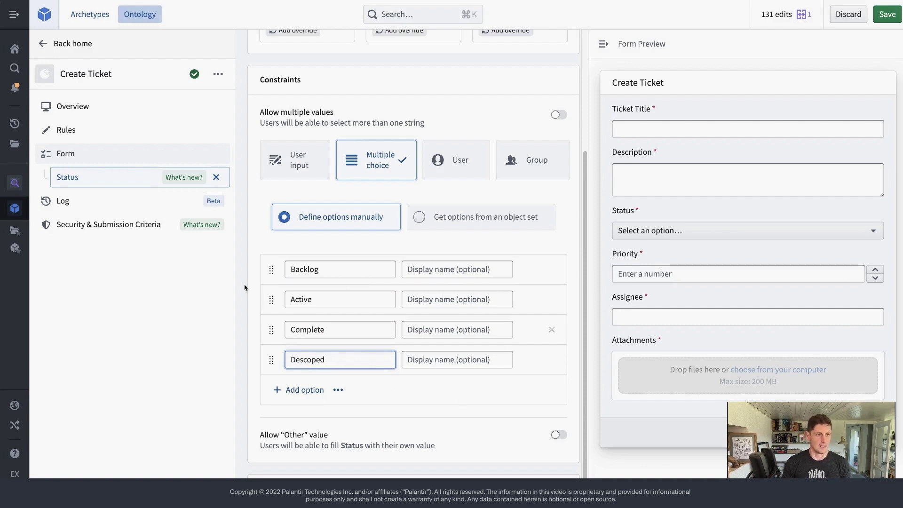
Constrain the Priority parameter's user input to a minimum value of 0 and an inclusive maximum value of 10
click(78, 155)
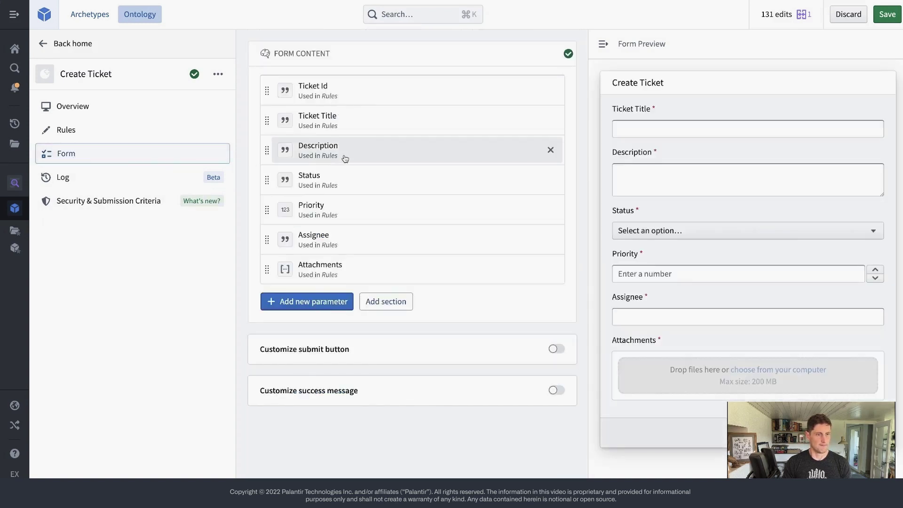
click(382, 216)
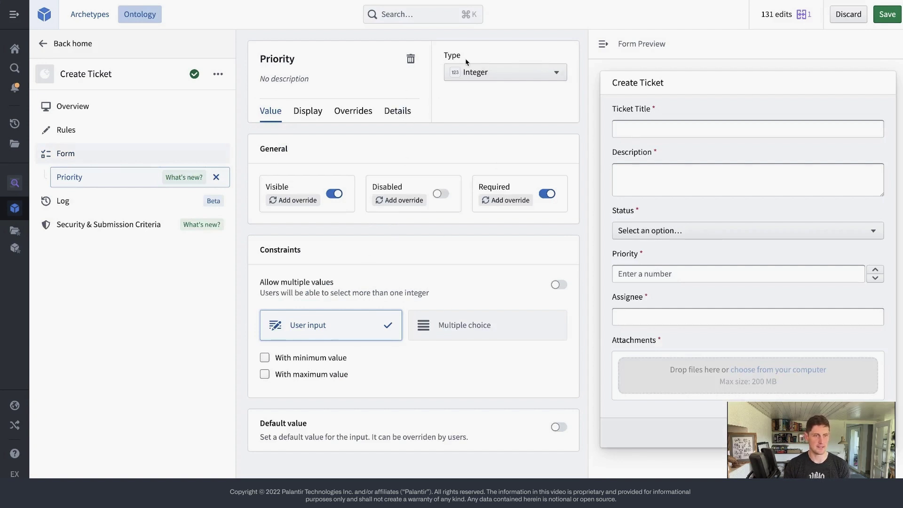
click(264, 357)
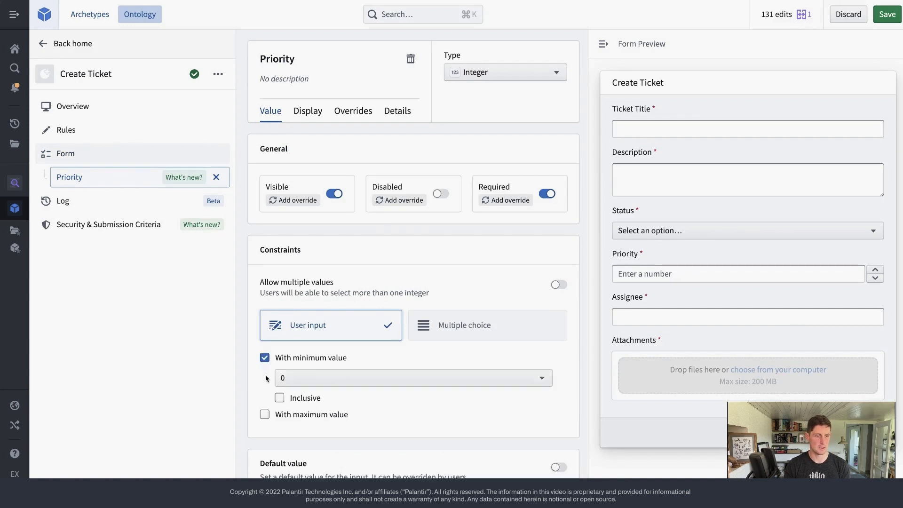
click(263, 416)
click(304, 431)
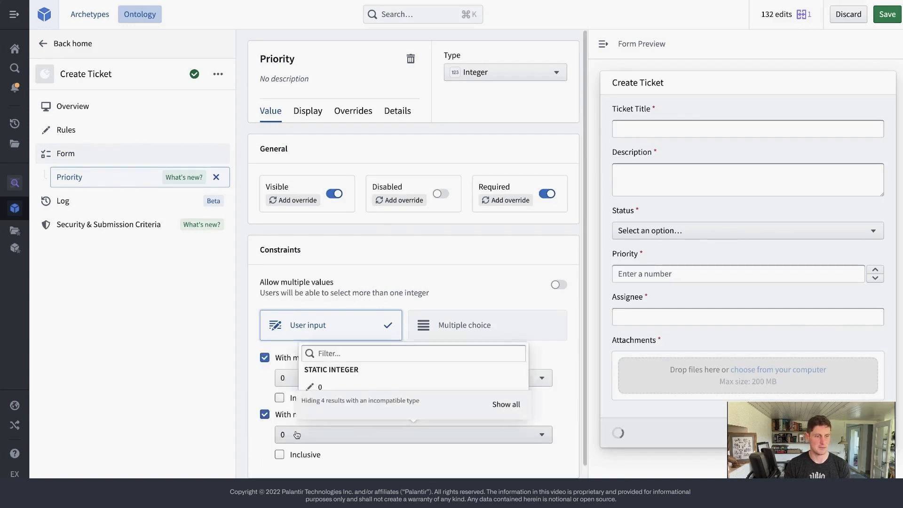
text(10)
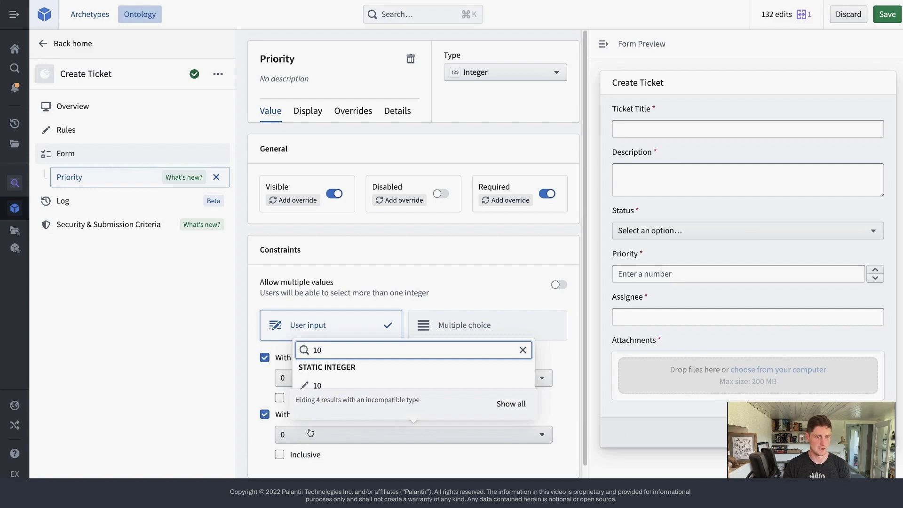
click(316, 389)
click(299, 456)
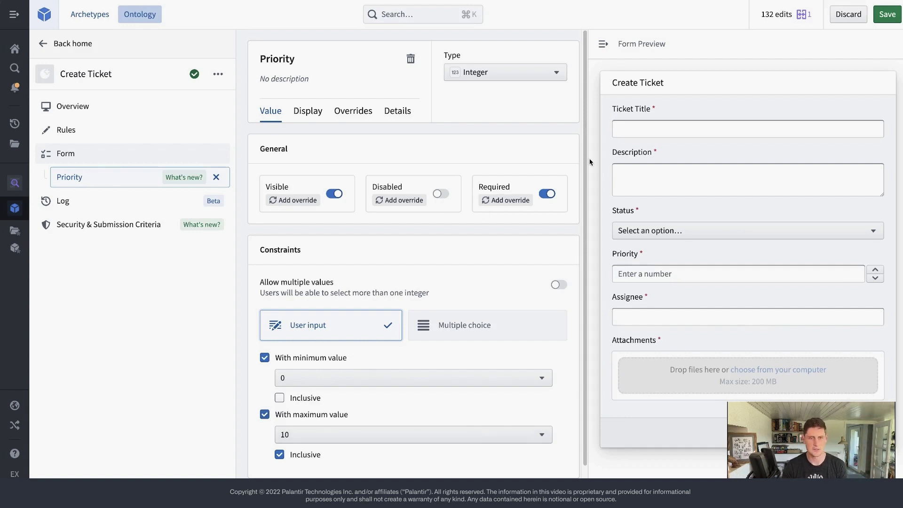
Make the Attachments parameter of the form optional
click(96, 159)
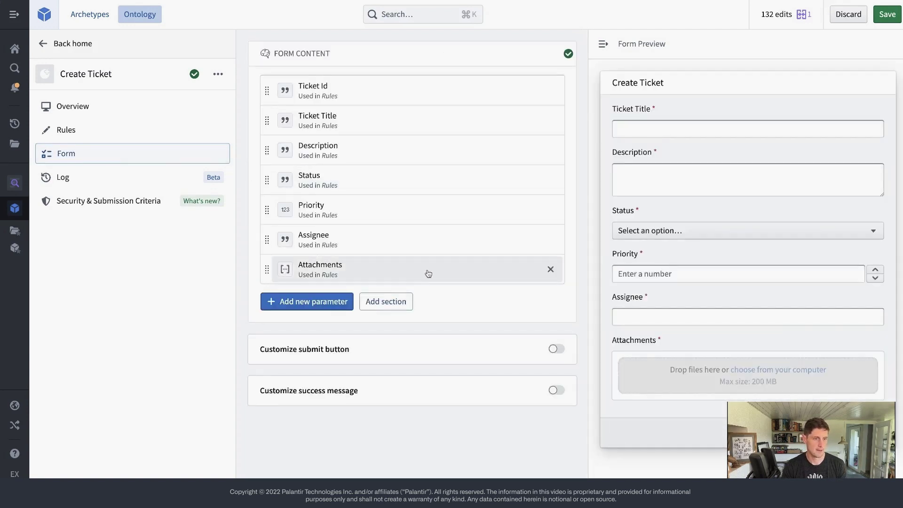
click(389, 274)
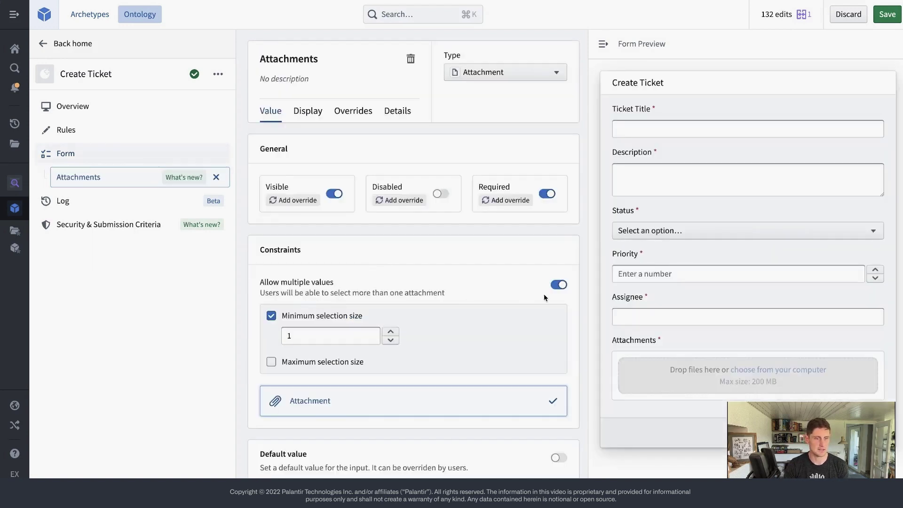
click(547, 195)
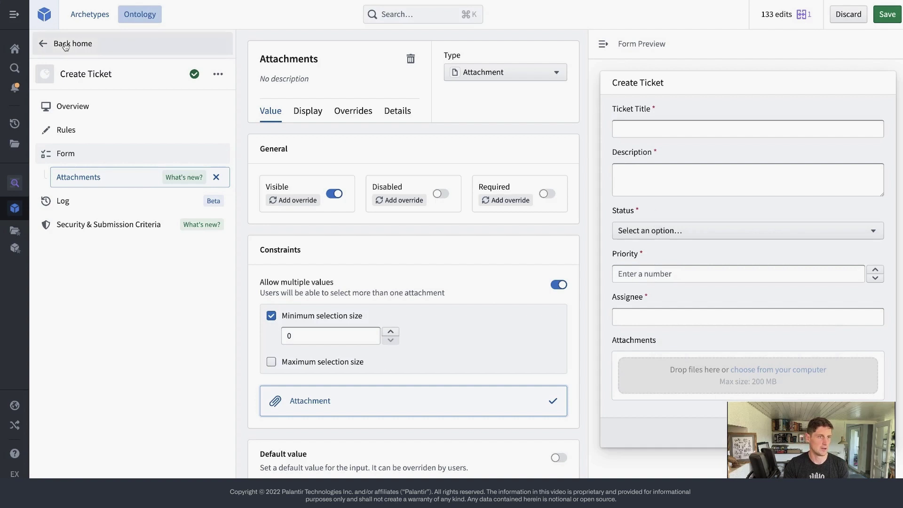
Start a new action type from the Ticket object type's overview with the display name Update Ticket
mouse_move(65, 46)
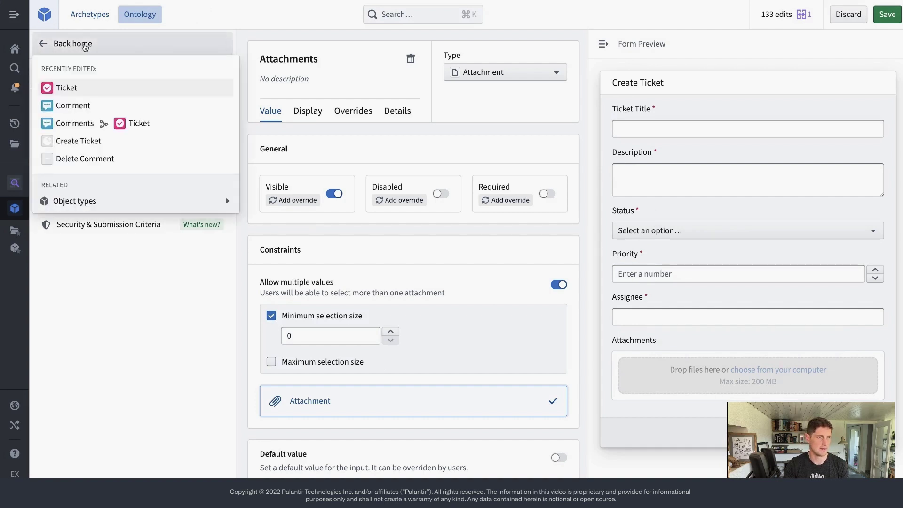
click(74, 93)
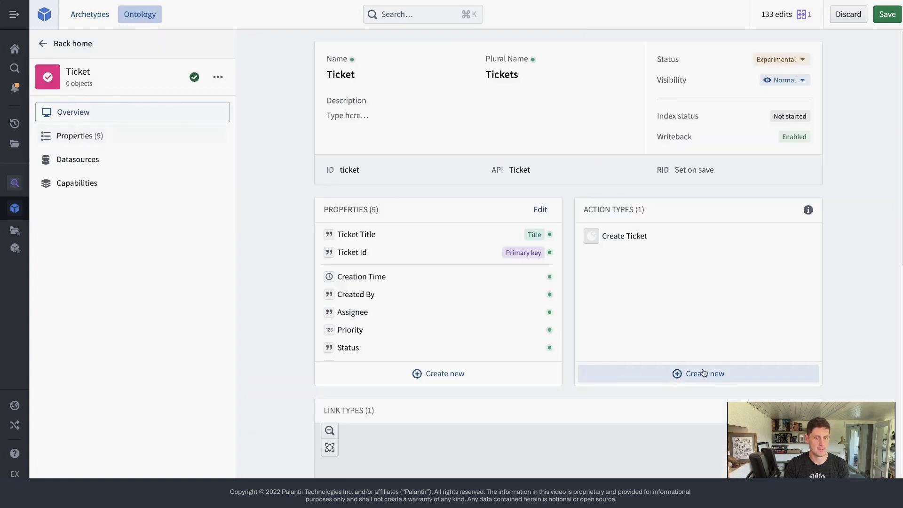
scroll(383, 295, down, 2)
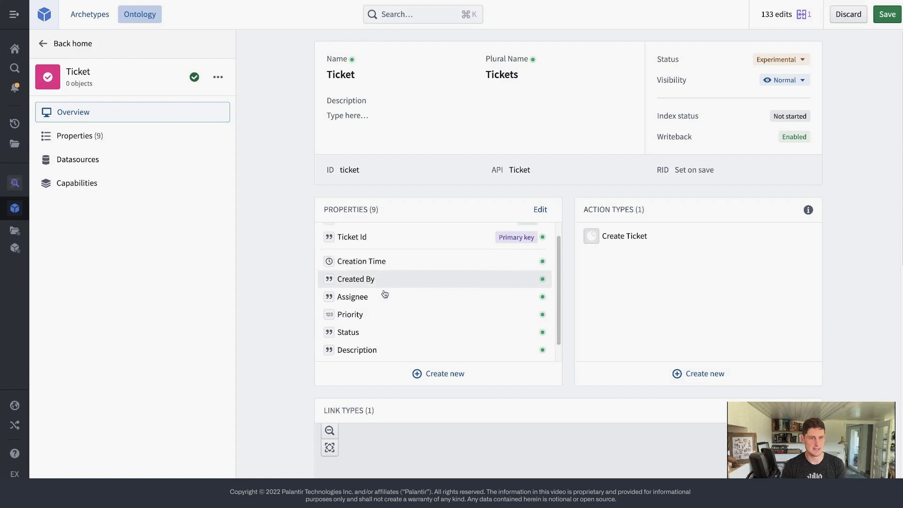
scroll(383, 294, up, 2)
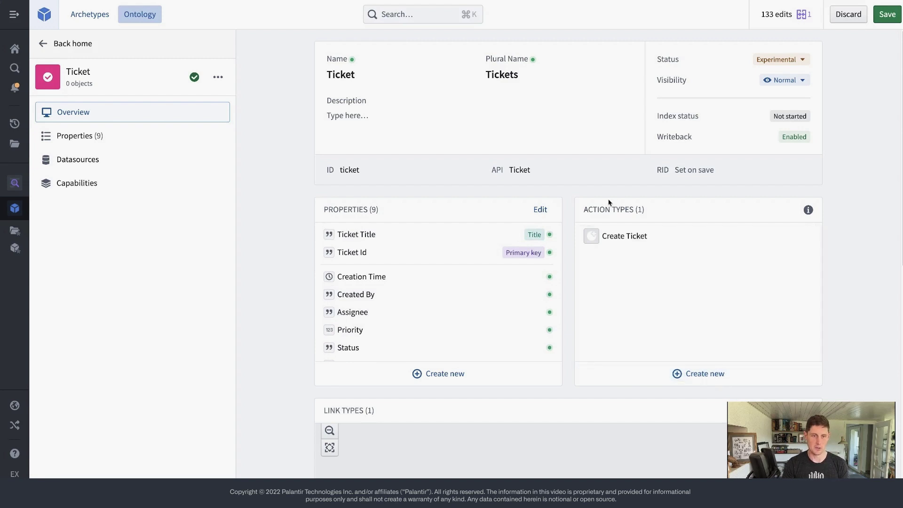
click(703, 380)
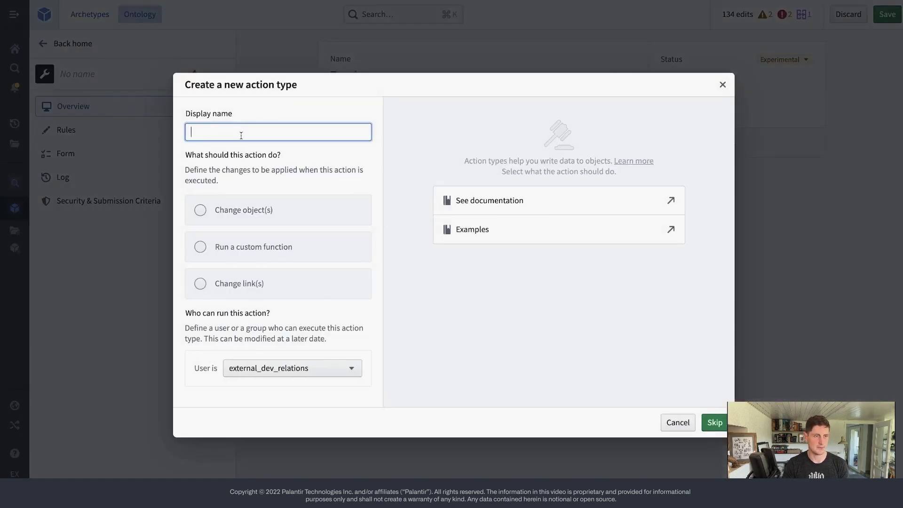
text(Update Statud)
text(Ticket)
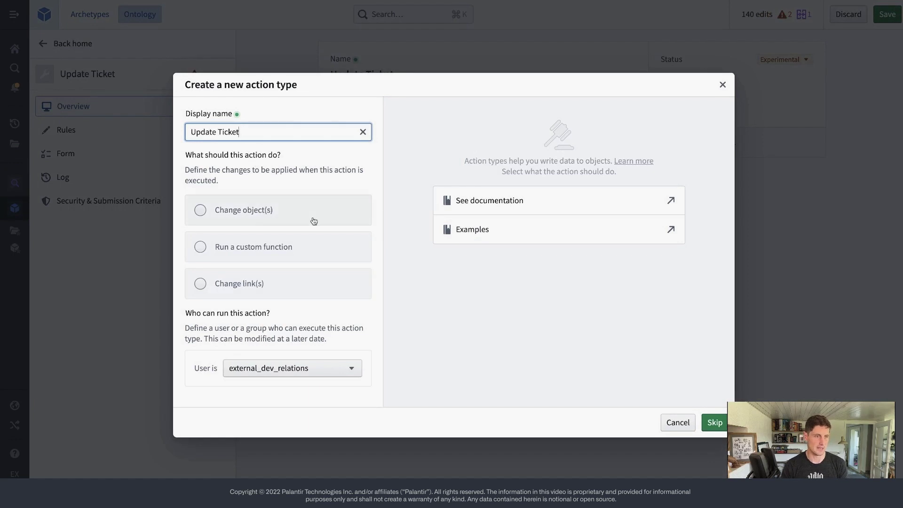
Set the new action to change objects by modifying the Ticket object type
click(271, 213)
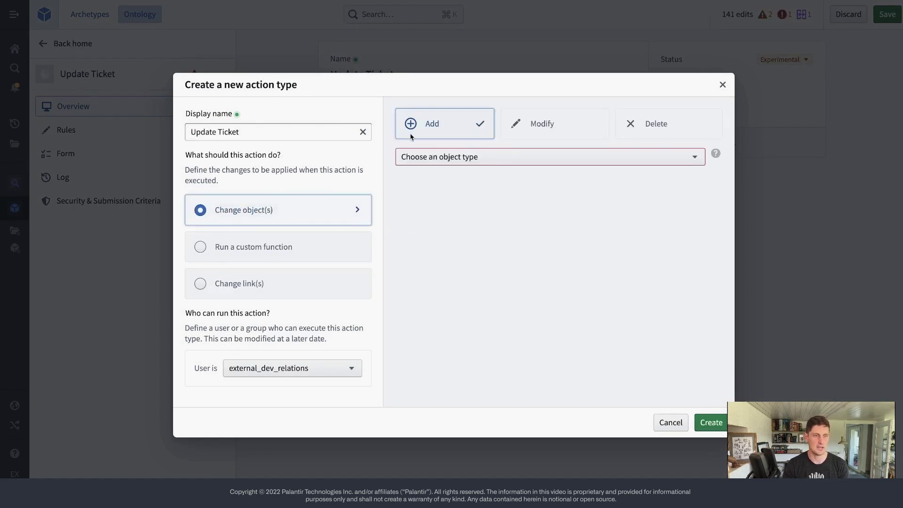
click(536, 124)
click(488, 156)
text(tick)
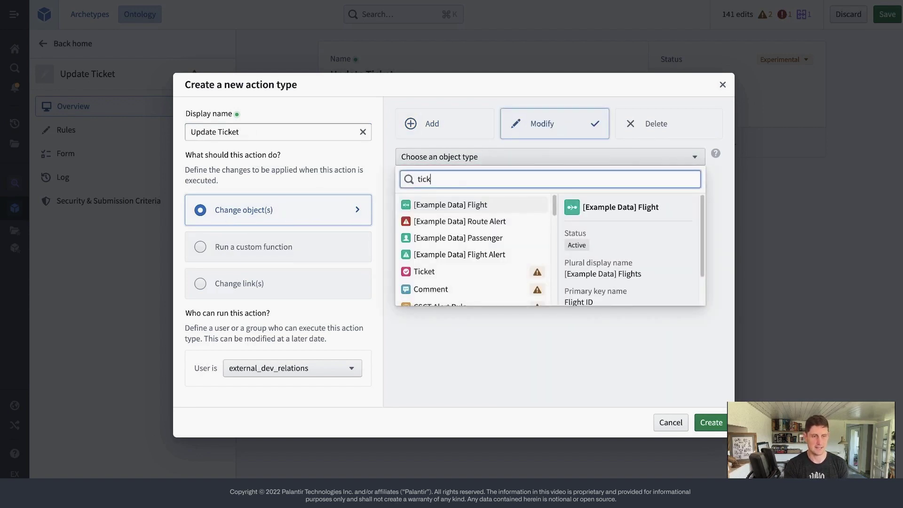
text(et)
click(487, 205)
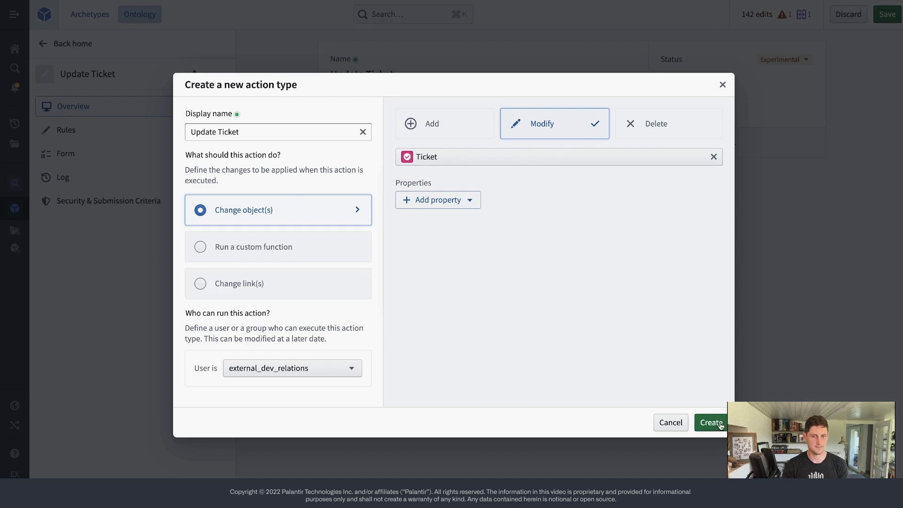
Add the Assignee, Status, Description and Ticket Title properties to the modification and create the action type
click(465, 200)
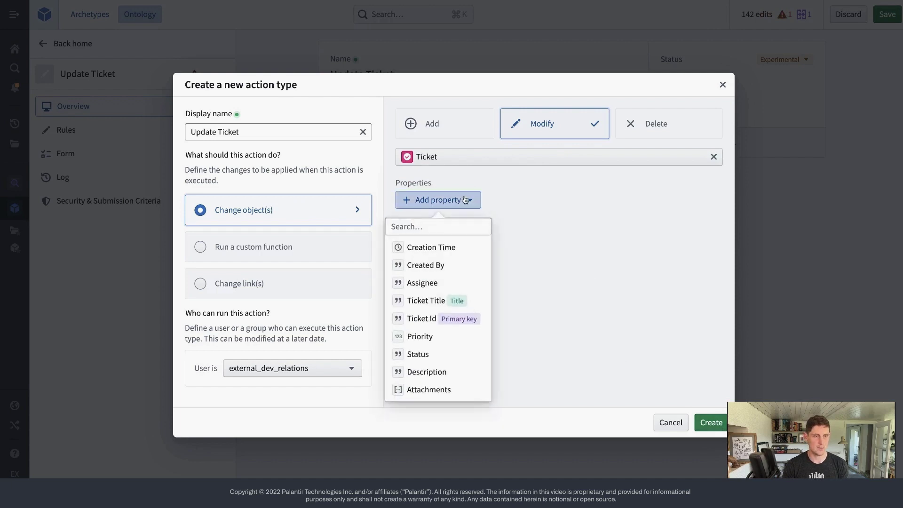
click(446, 283)
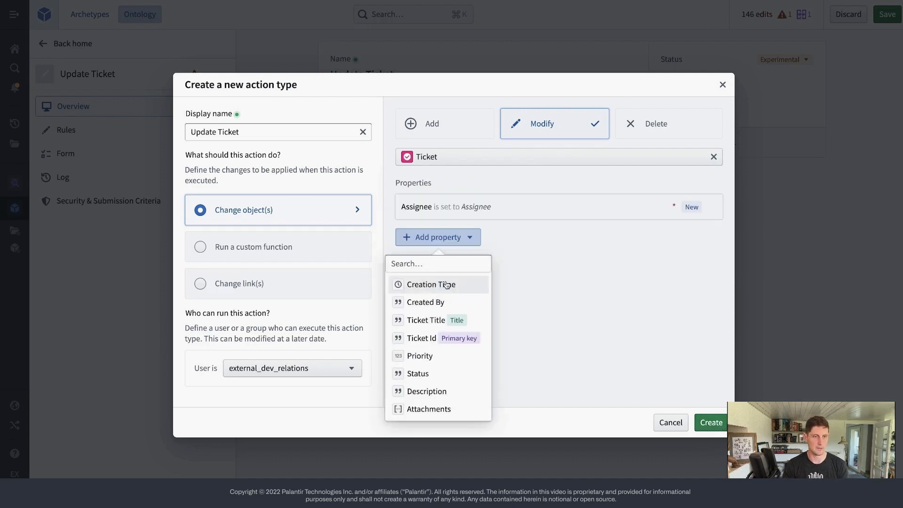
click(436, 374)
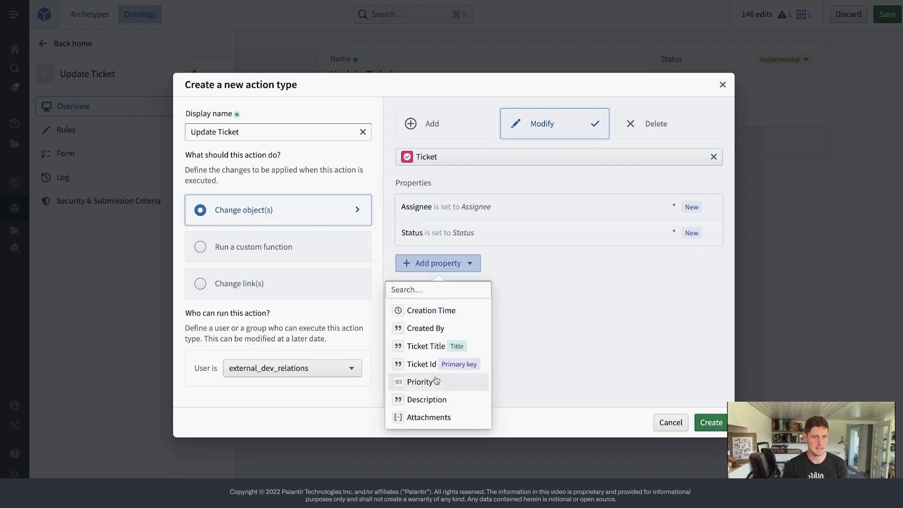
click(445, 402)
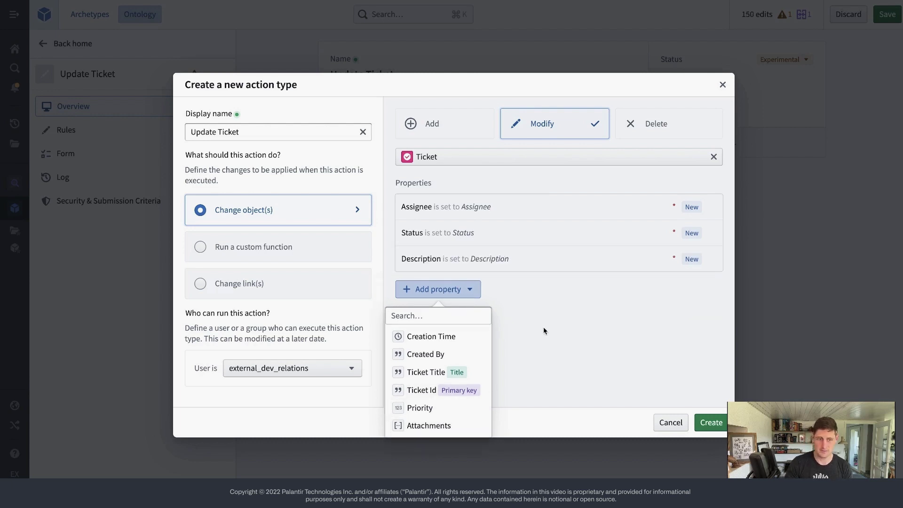
click(451, 374)
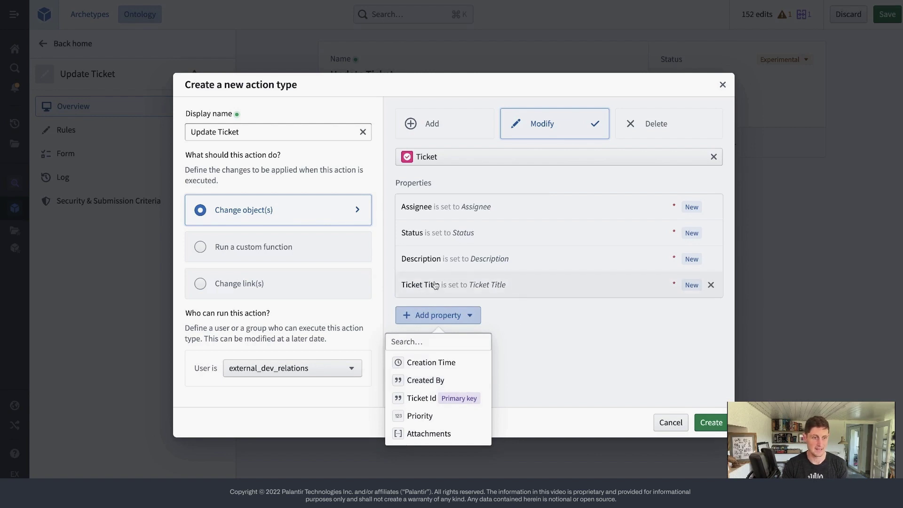
click(688, 408)
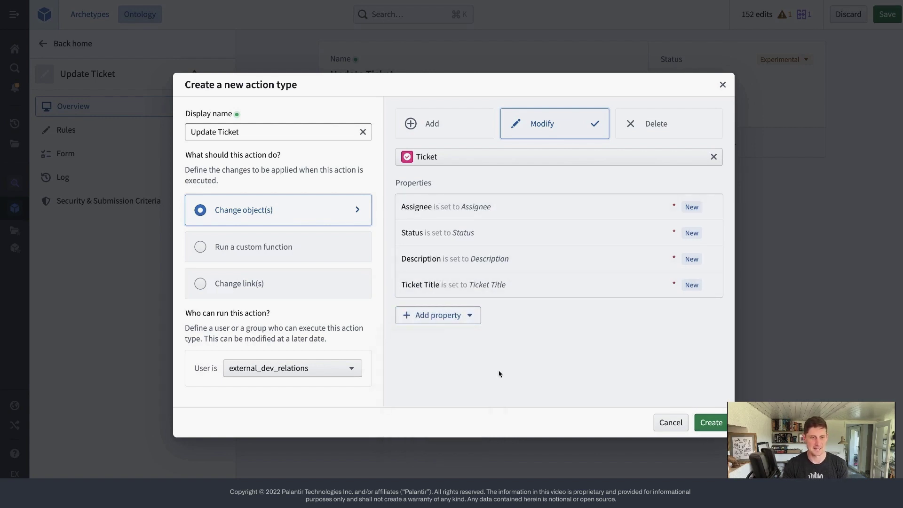
click(718, 422)
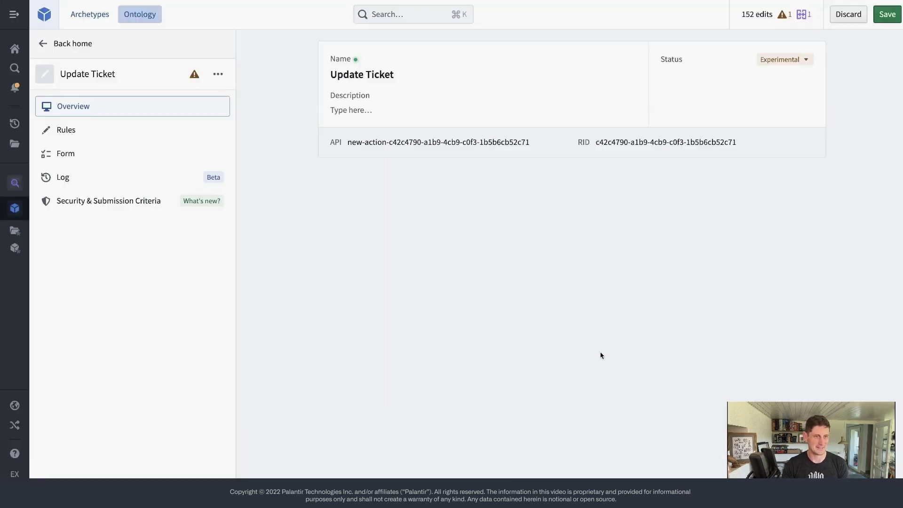
Set the Update Ticket action's API name to update-ticket
click(429, 151)
triple_click(445, 146)
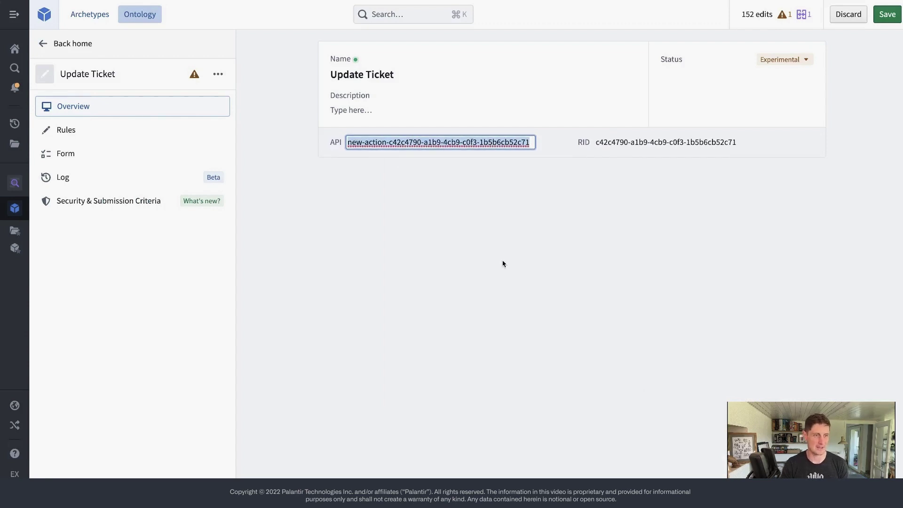
text(update_)
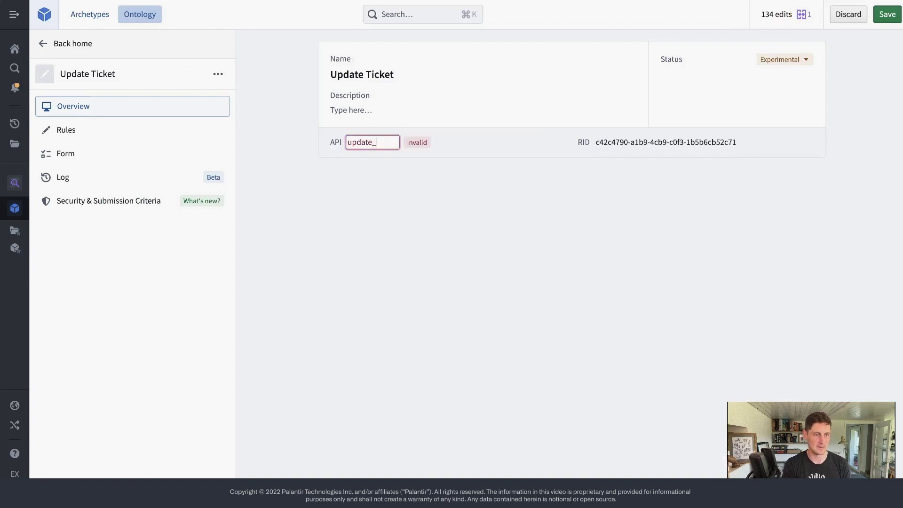
key(BackSpace)
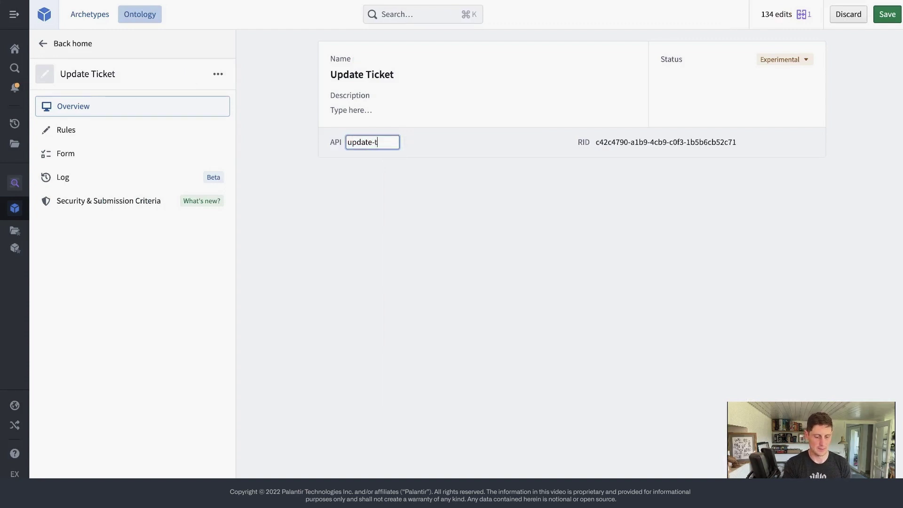
click(514, 296)
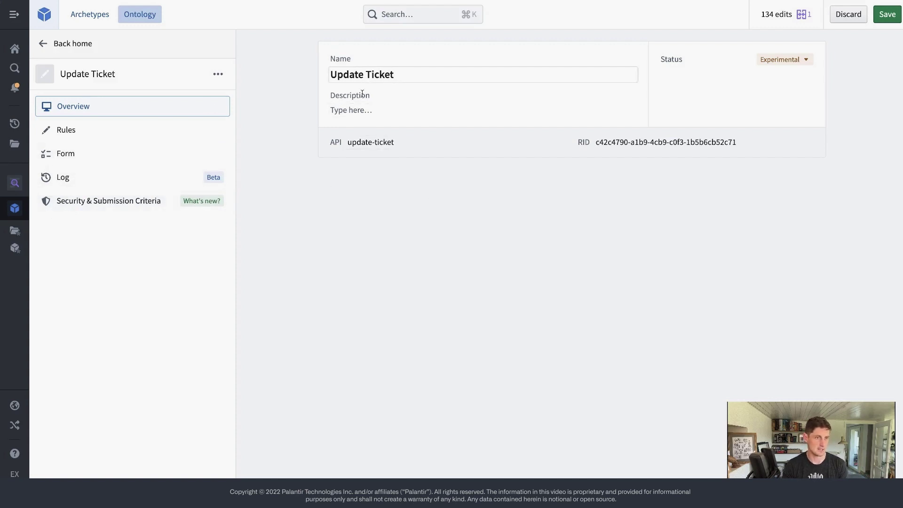
Make the Update Ticket form's Assignee parameter optional and constrain its value to a User
click(66, 130)
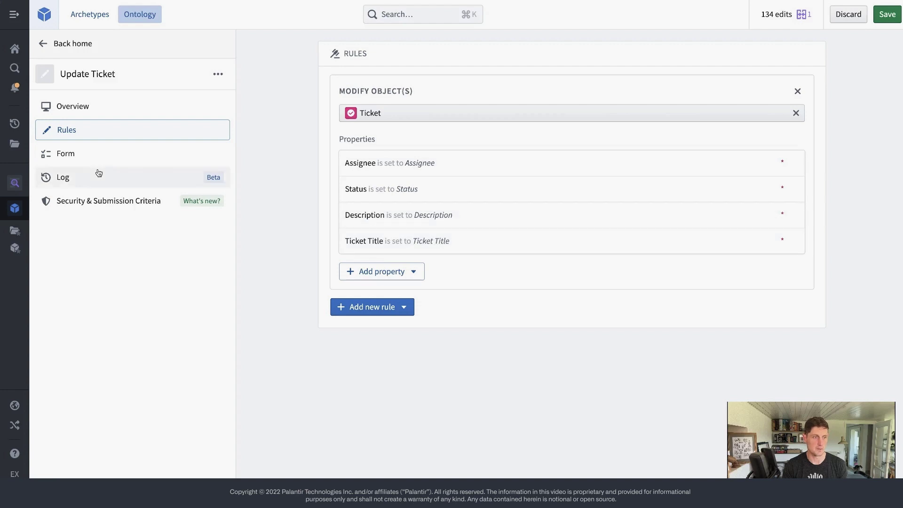
click(106, 156)
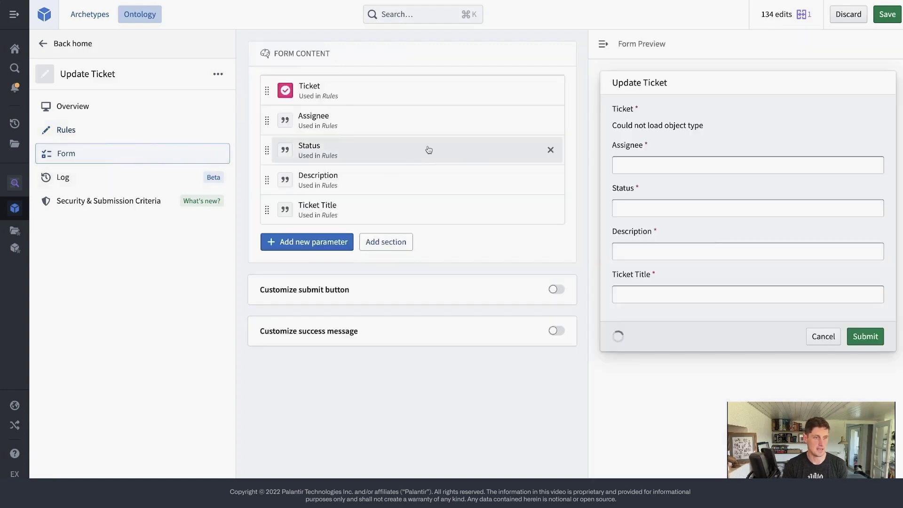
click(397, 135)
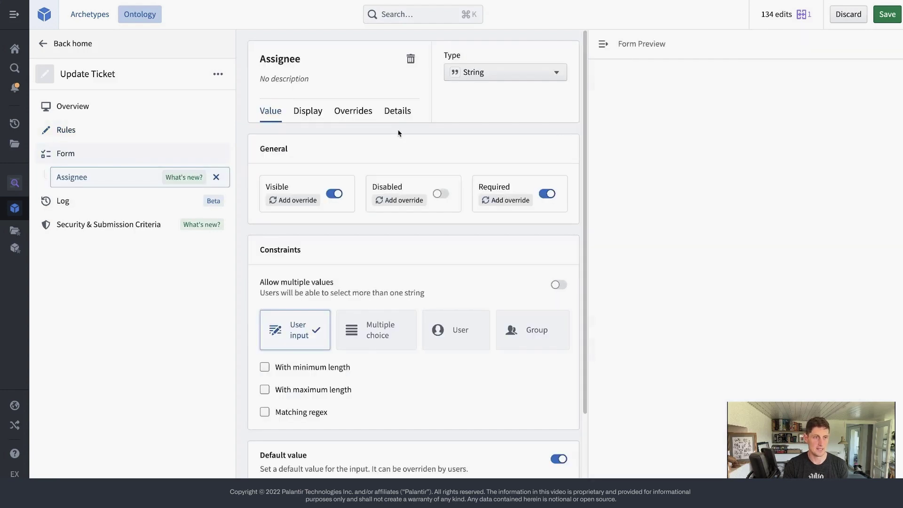
click(547, 193)
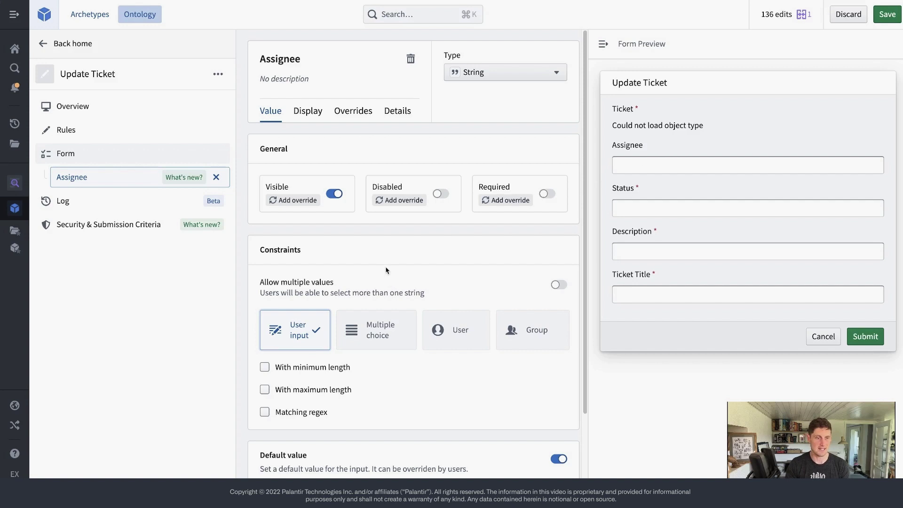
scroll(387, 268, down, 1)
scroll(551, 236, up, 1)
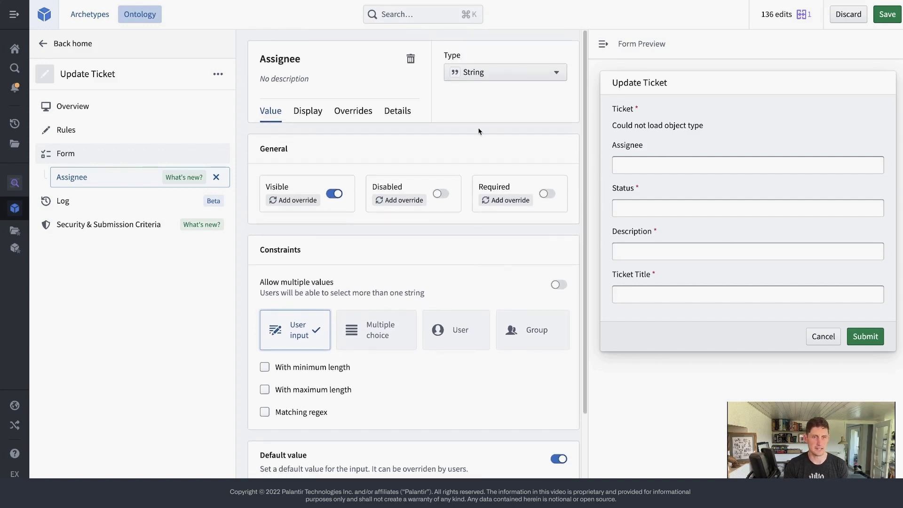
click(482, 333)
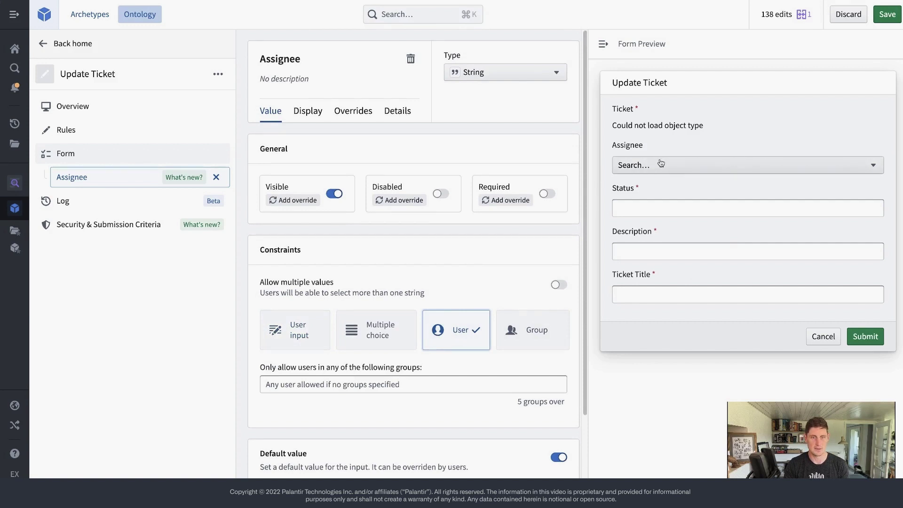
Test the Assignee selector in the form preview by searching for external and picking the matching user
click(873, 167)
text(external)
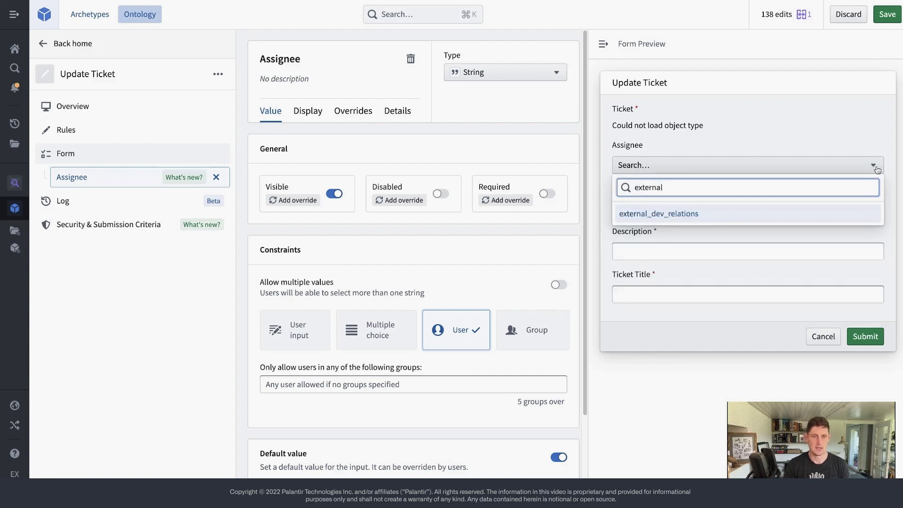
click(692, 215)
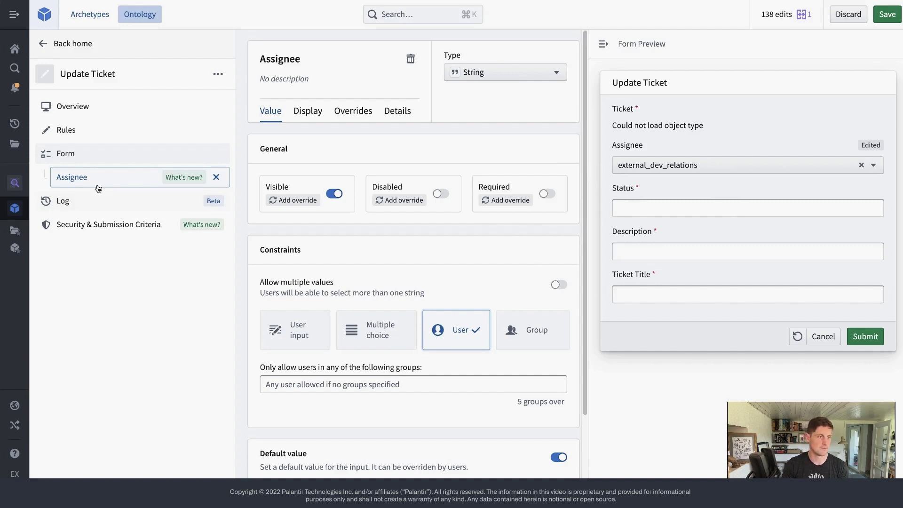
Constrain the Status parameter to multiple choice with manually defined options and add four empty option rows
click(74, 160)
click(359, 150)
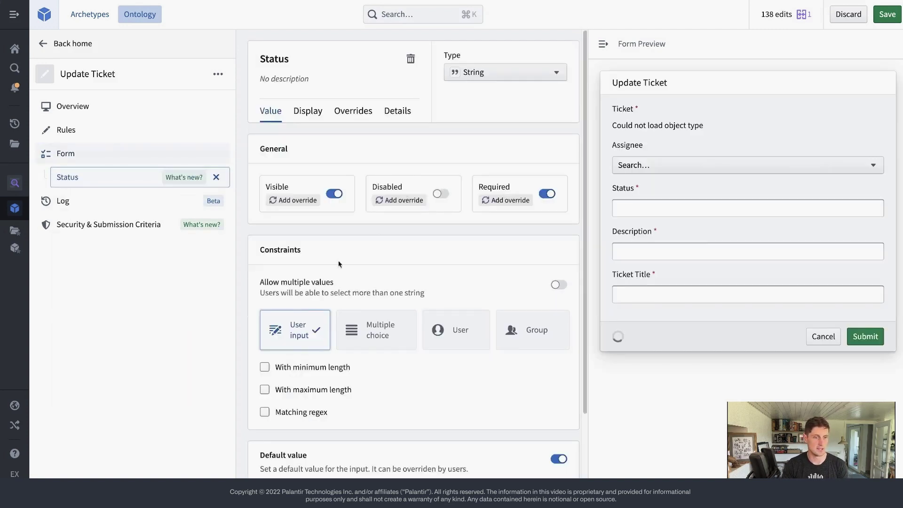
click(367, 344)
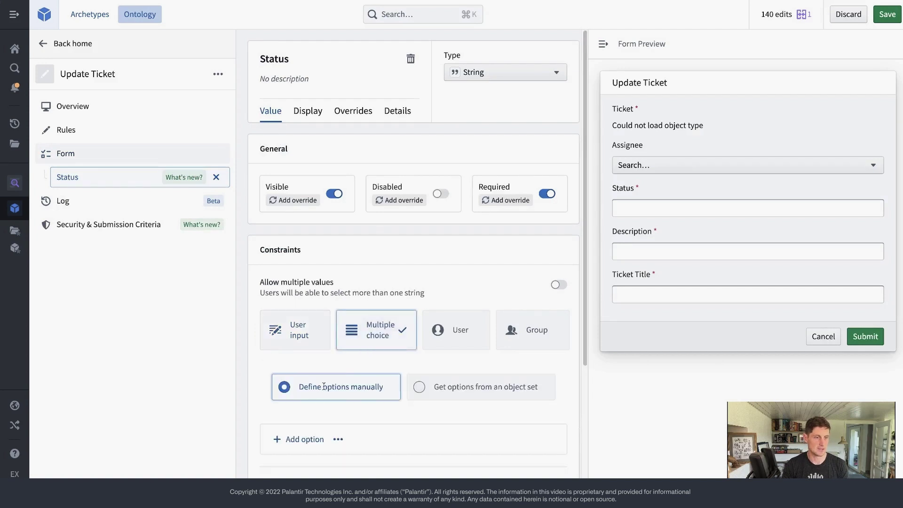
click(308, 439)
click(308, 467)
scroll(311, 465, down, 1)
click(304, 455)
click(301, 475)
click(326, 394)
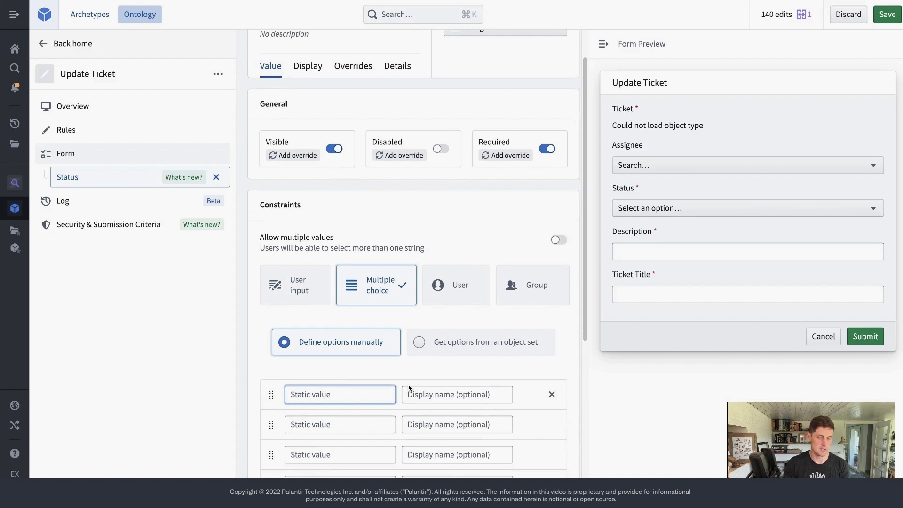
Enter Backlog as the static value of the first Status option
scroll(421, 87, up, 1)
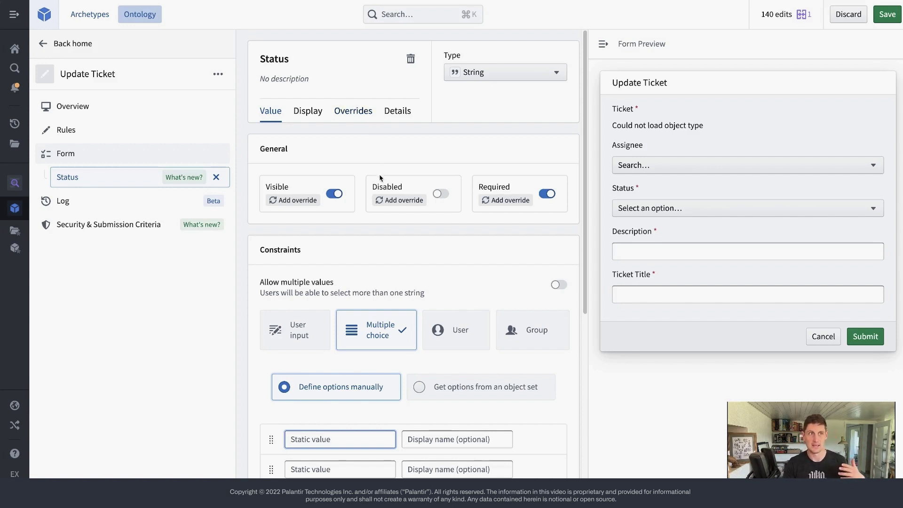
scroll(382, 181, down, 3)
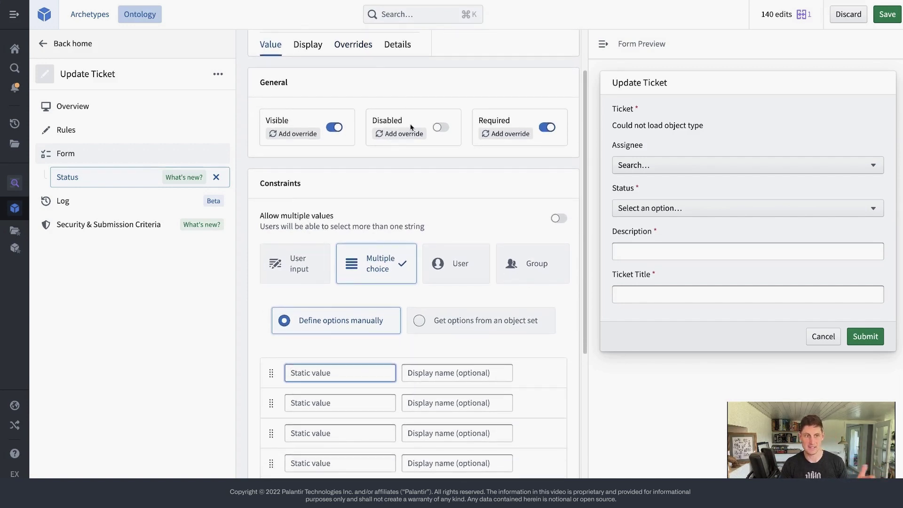
scroll(382, 108, up, 1)
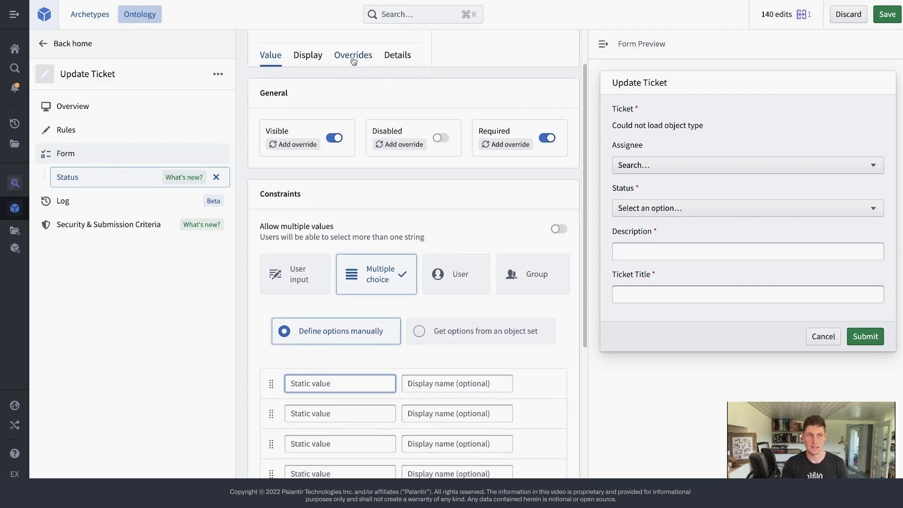
scroll(353, 61, up, 1)
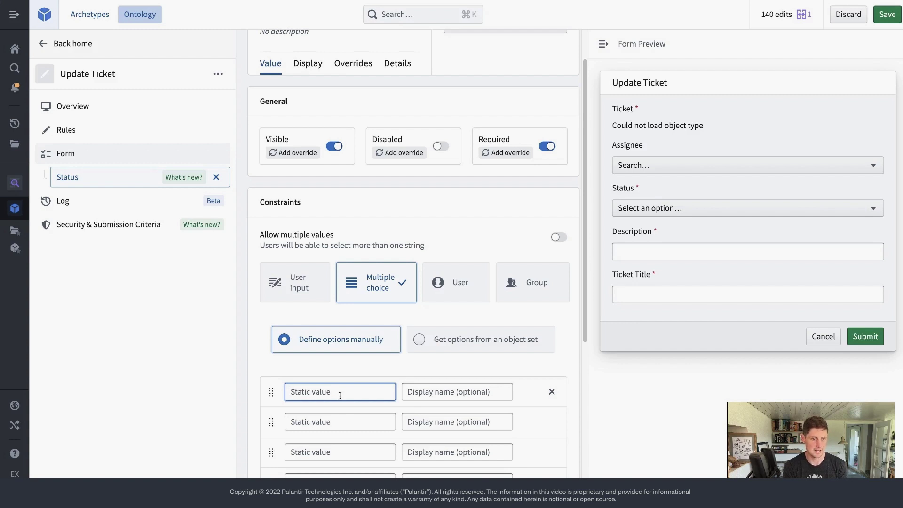
text(Backlog)
key(Tab)
key(Tab)
key(Tab)
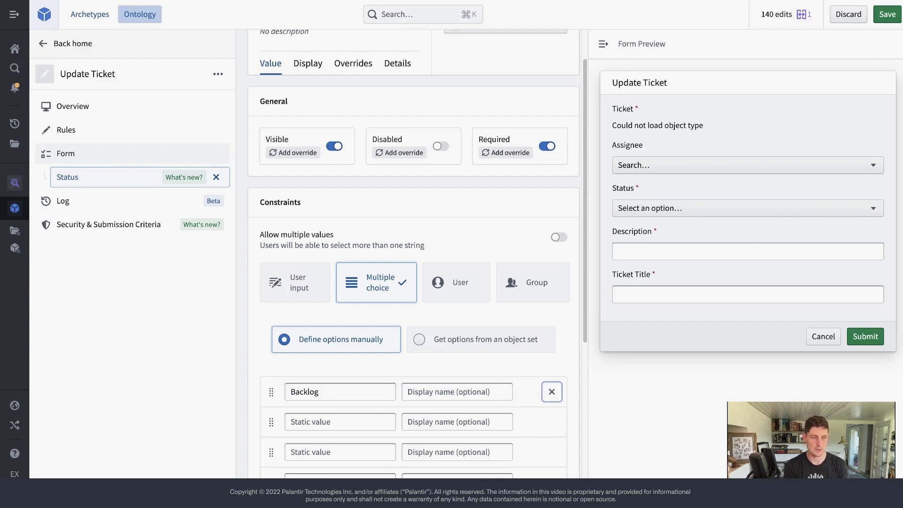
text(cComp)
key(BackSpace)
key(BackSpace)
key(BackSpace)
key(BackSpace)
key(BackSpace)
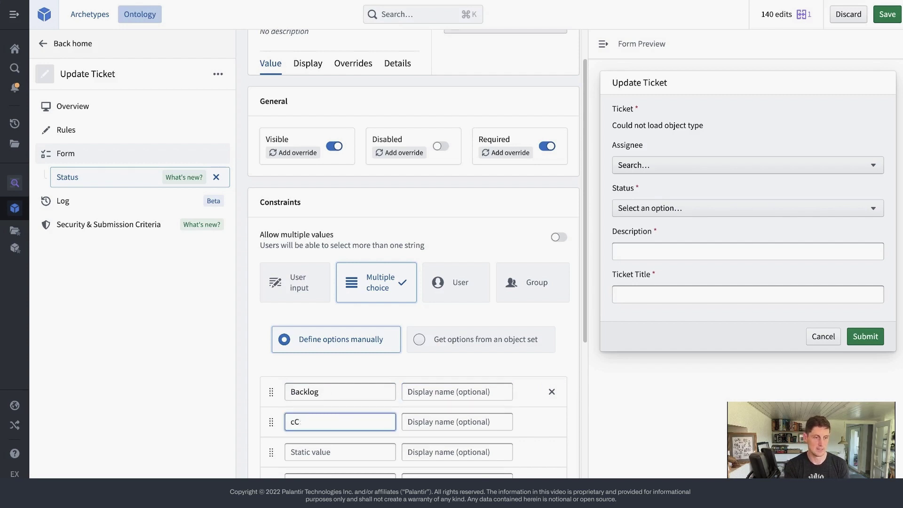
Enter Active, Complete and Descoped as the static values of the remaining Status options
text(Active)
key(Tab)
key(Tab)
text(Complete)
key(Tab)
key(Tab)
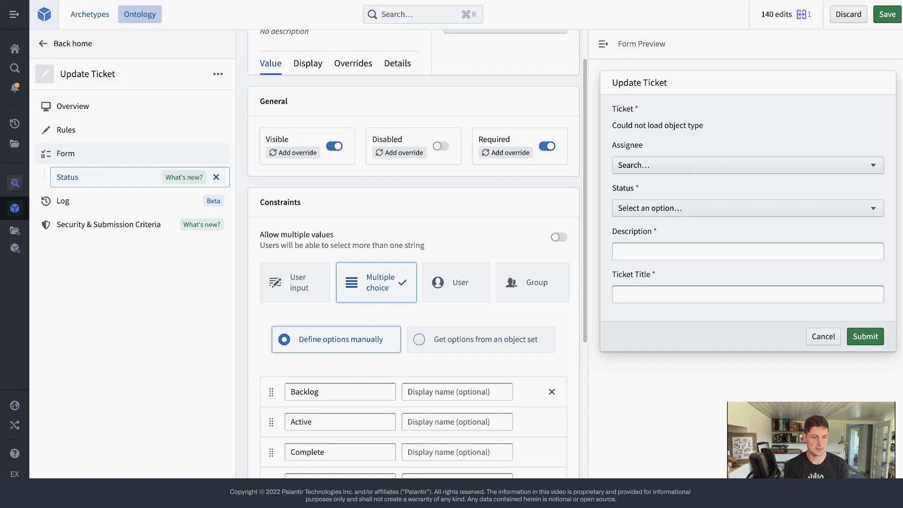
text(Descoped)
scroll(527, 258, down, 1)
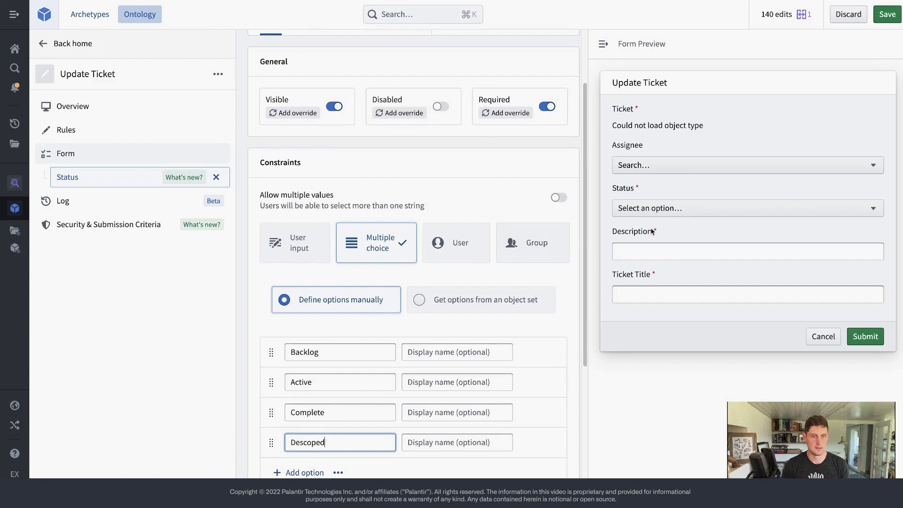
Set the Description parameter's selector to Text area and move Ticket Title above Assignee in the form content
click(74, 159)
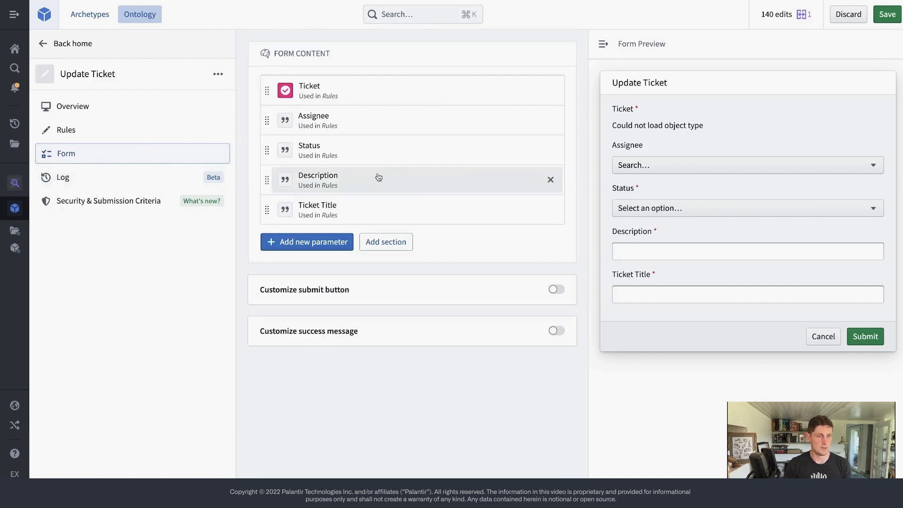
click(379, 178)
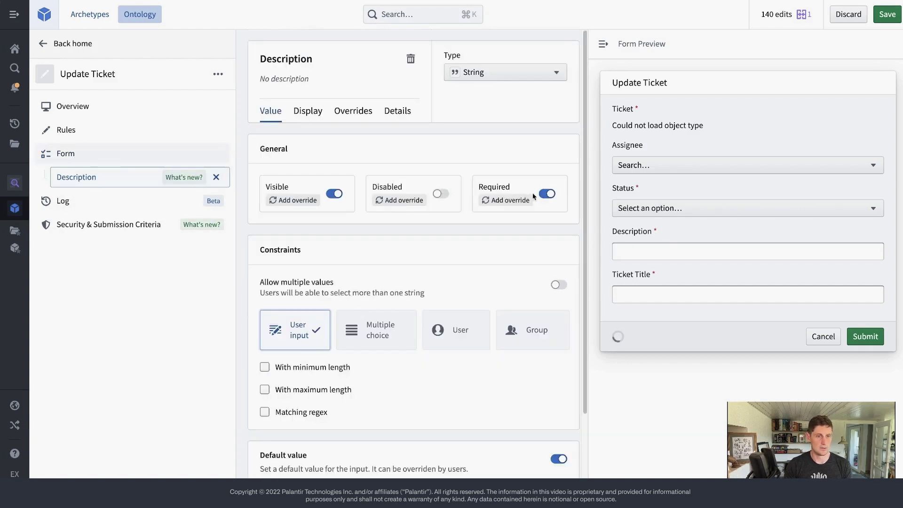
click(308, 116)
click(341, 205)
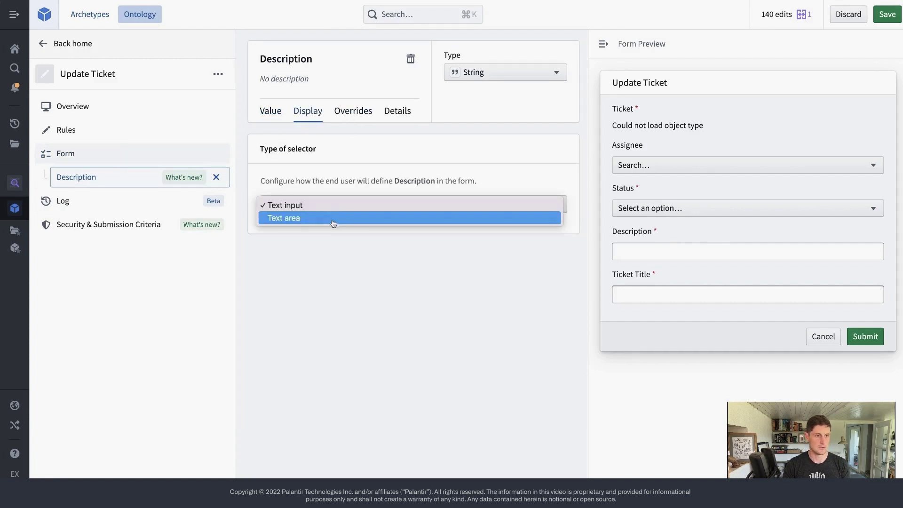
click(333, 218)
click(76, 154)
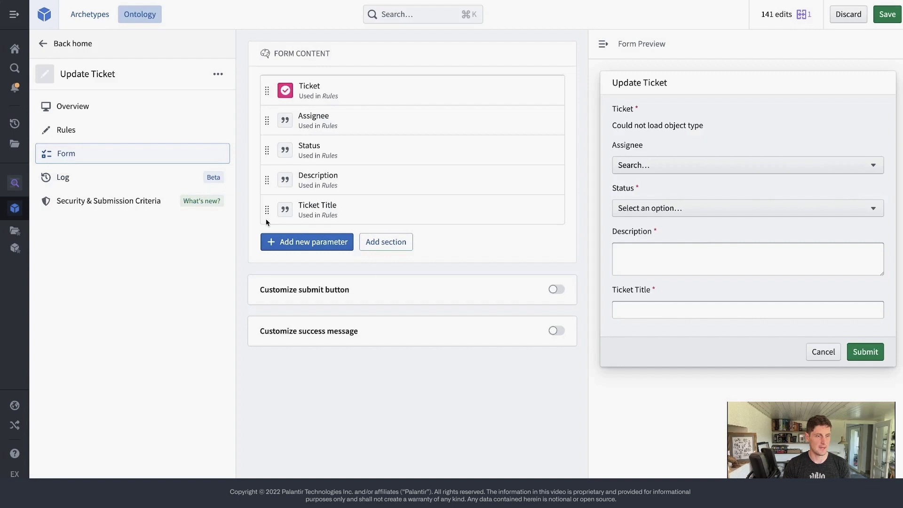
drag(266, 209, 270, 117)
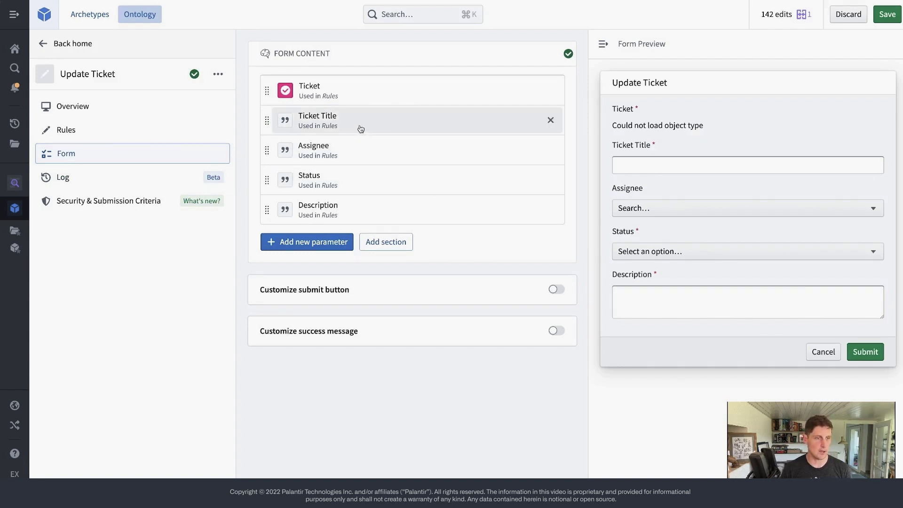
Make the Assignee parameter required and review its default value settings
click(363, 156)
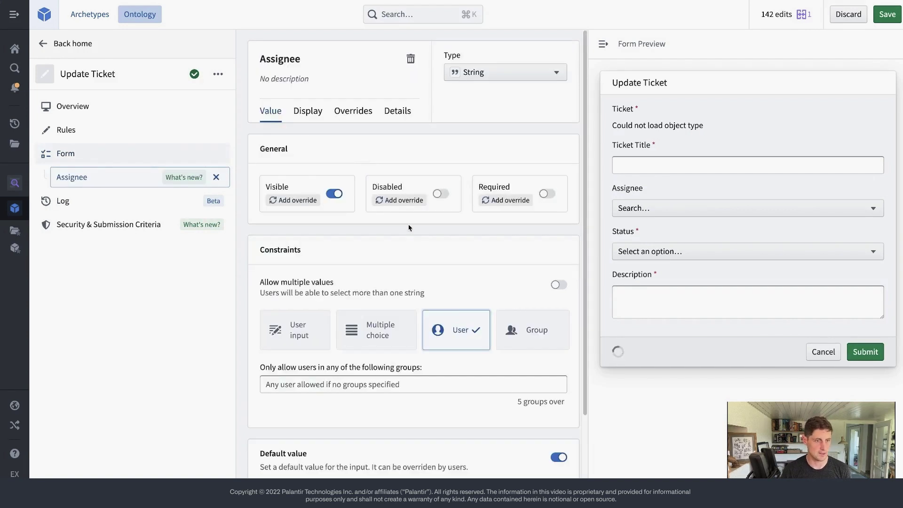
click(547, 194)
scroll(481, 266, down, 2)
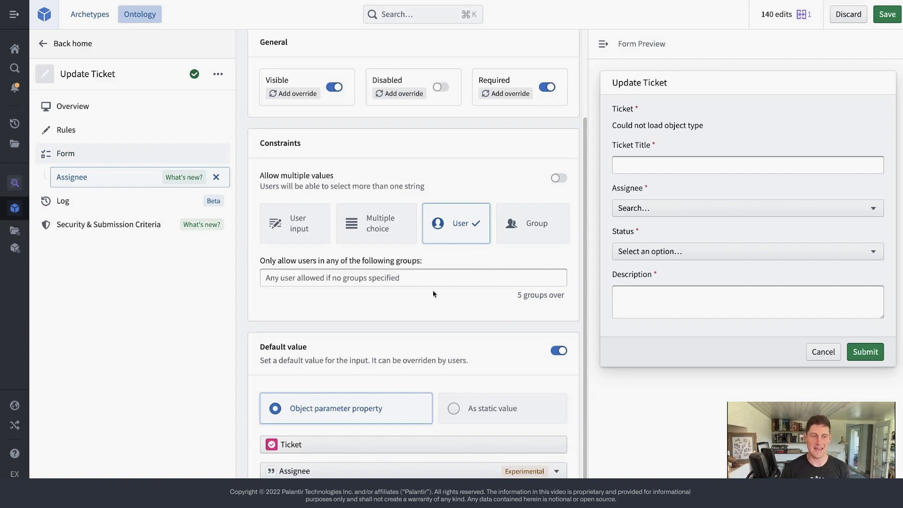
drag(259, 347, 497, 361)
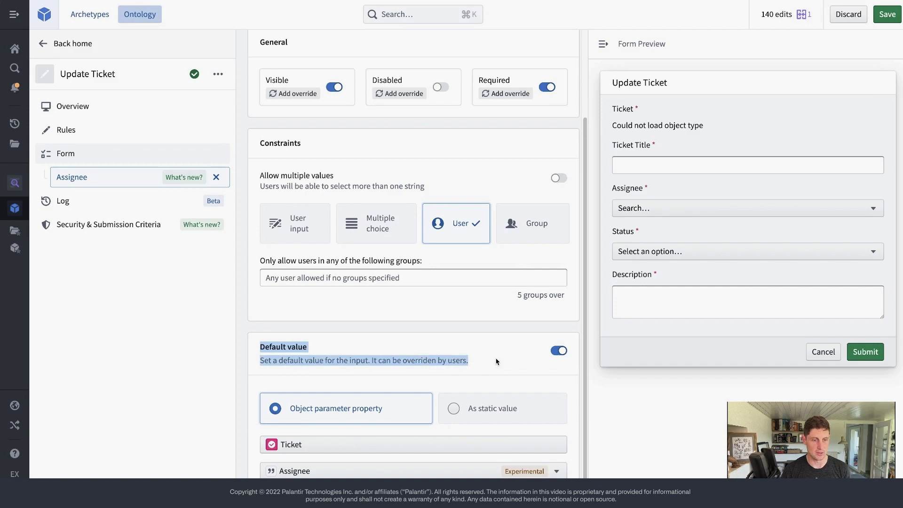
click(351, 377)
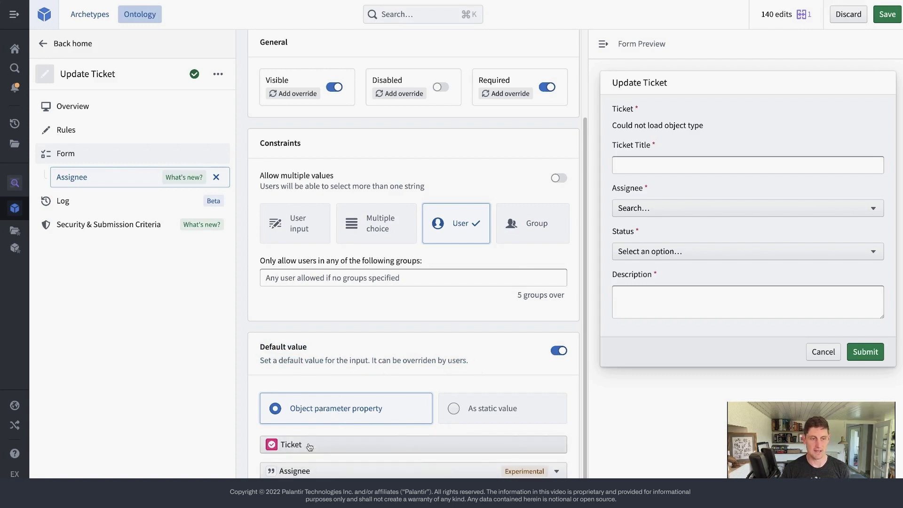
Check the Status, Assignee and Description fields in the Update Ticket form preview
click(99, 158)
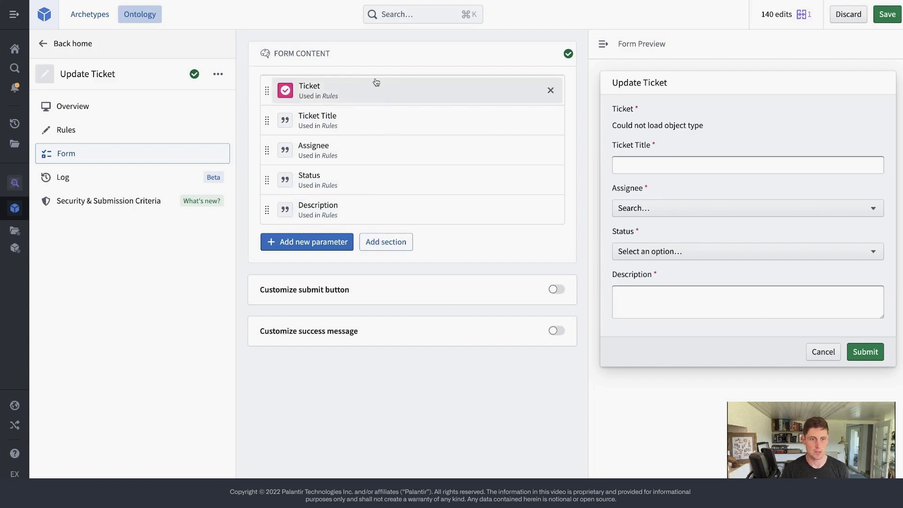
double_click(637, 231)
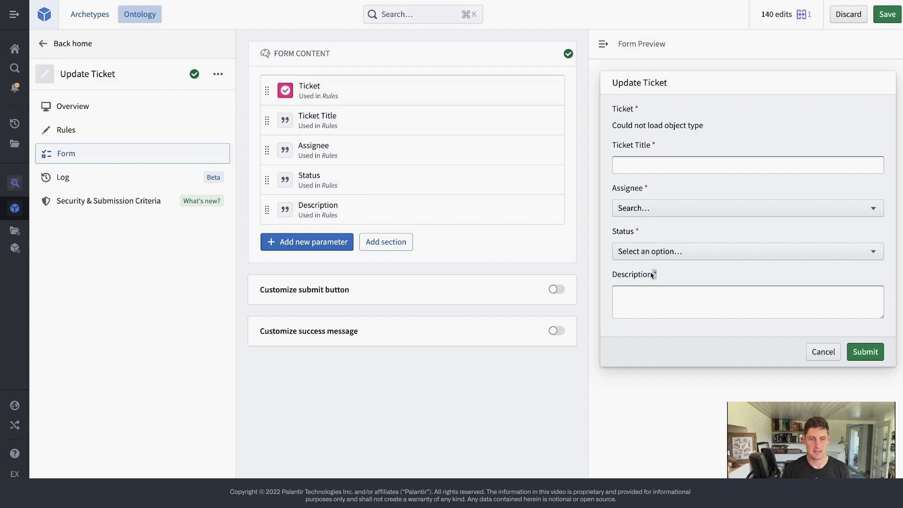
click(637, 231)
double_click(645, 188)
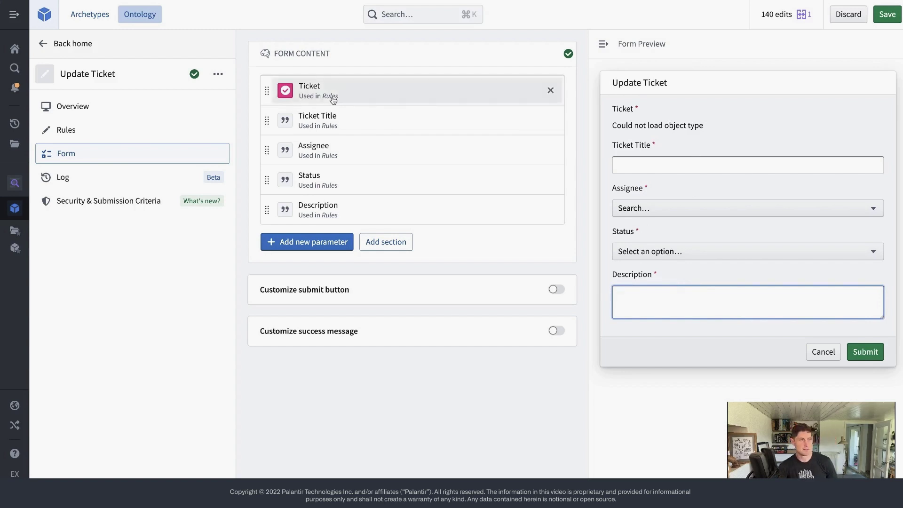
Examine the Current User condition in the Update Ticket action's submission criteria
mouse_move(76, 44)
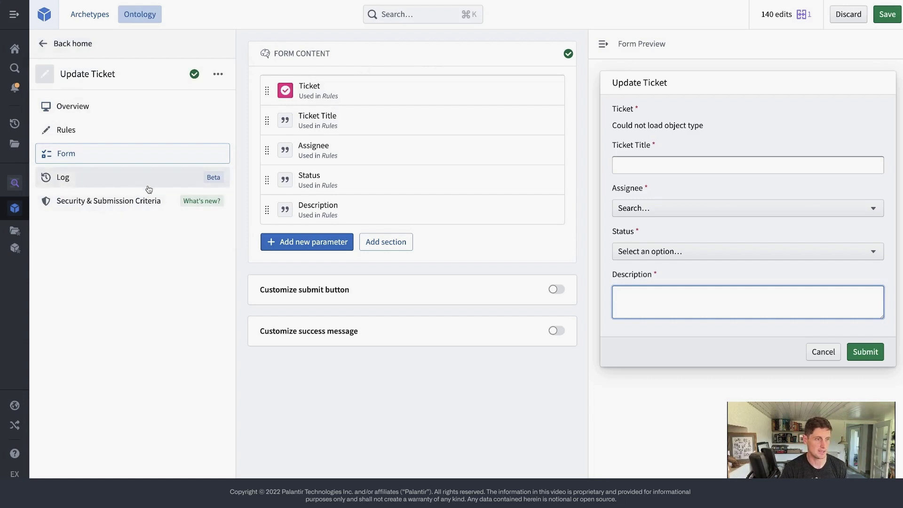
click(147, 199)
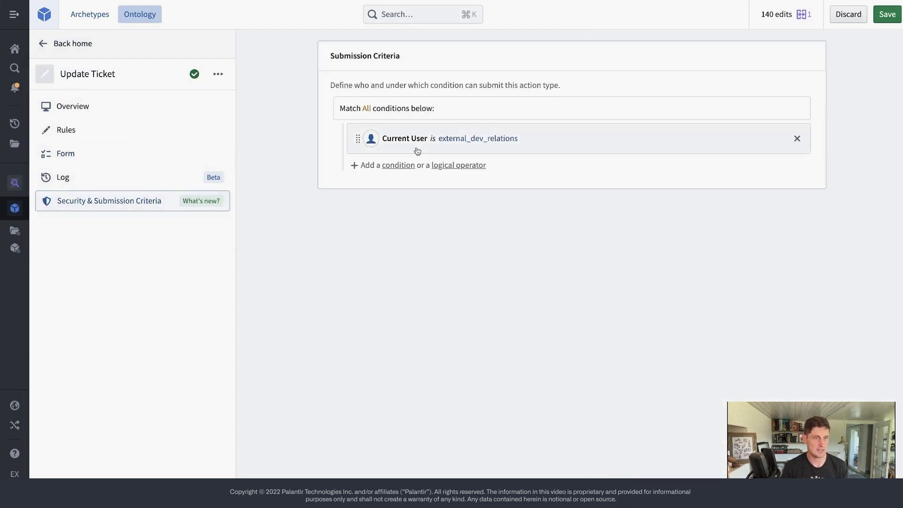
click(463, 139)
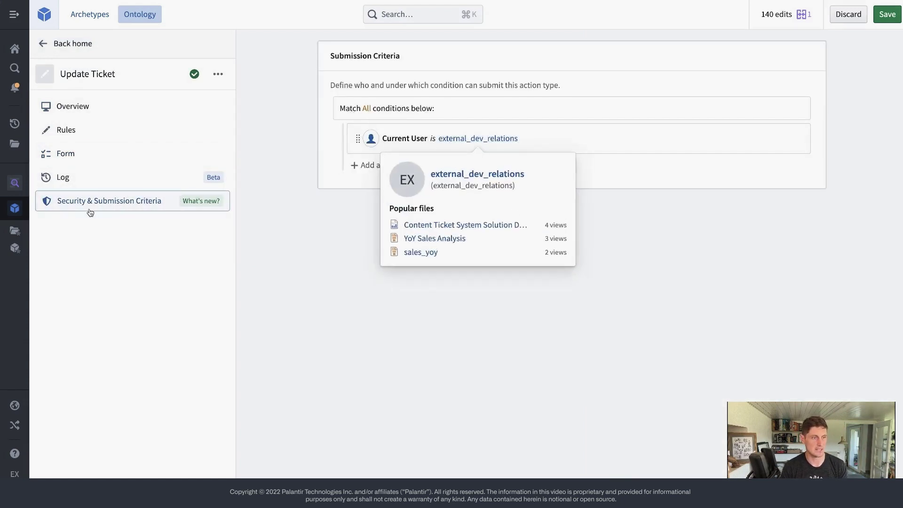
click(544, 141)
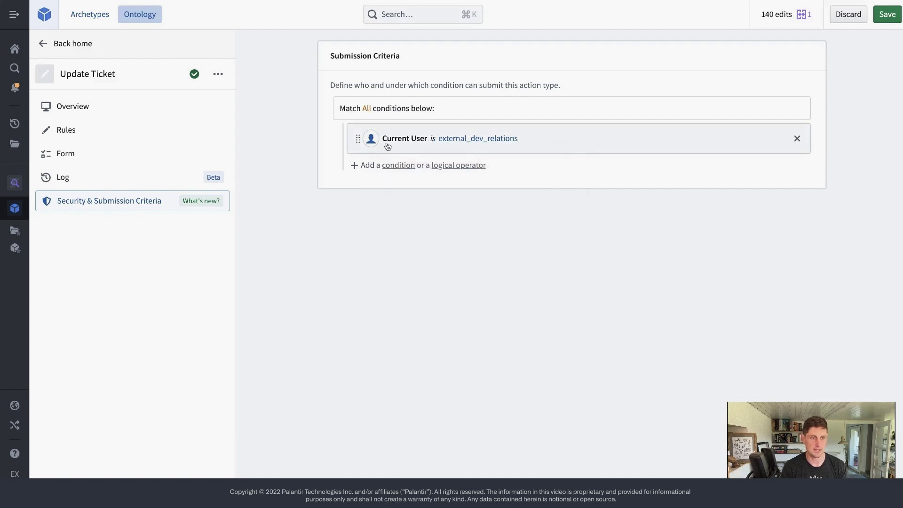
Remove the existing Current User condition from the Update Ticket submission criteria
click(440, 142)
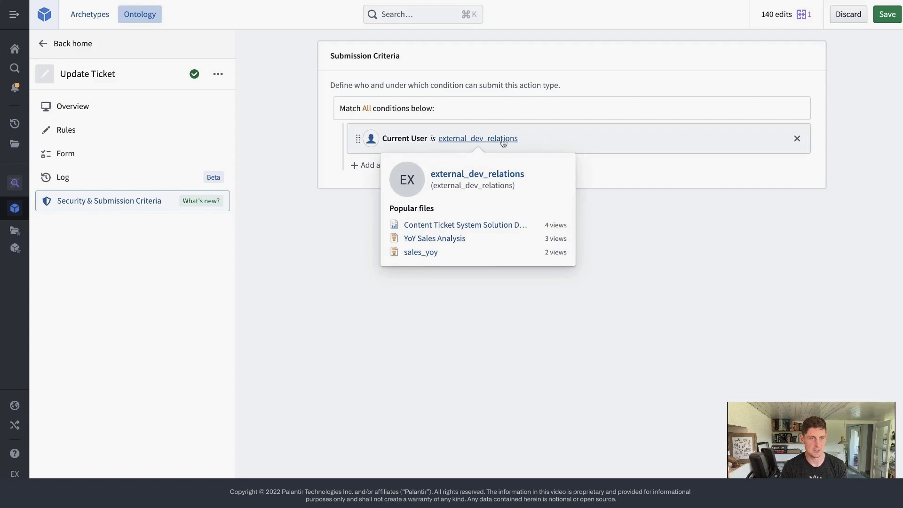
click(526, 142)
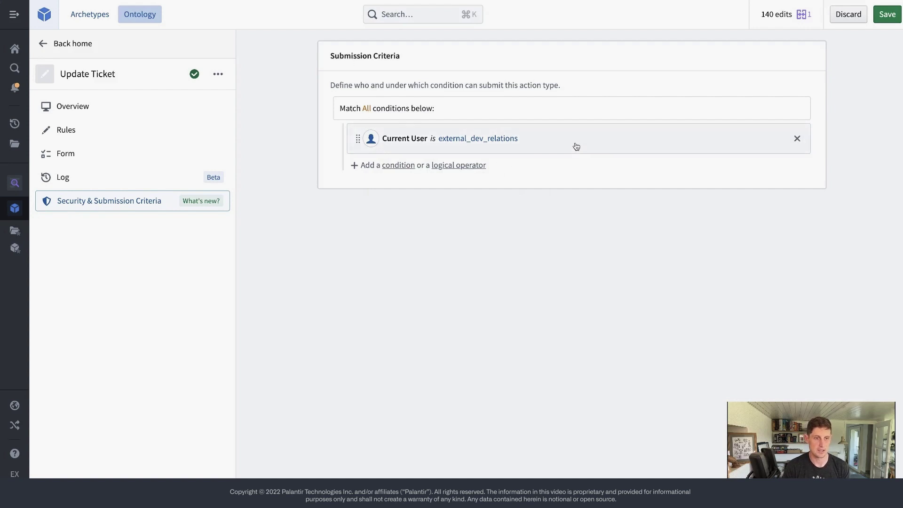
click(798, 140)
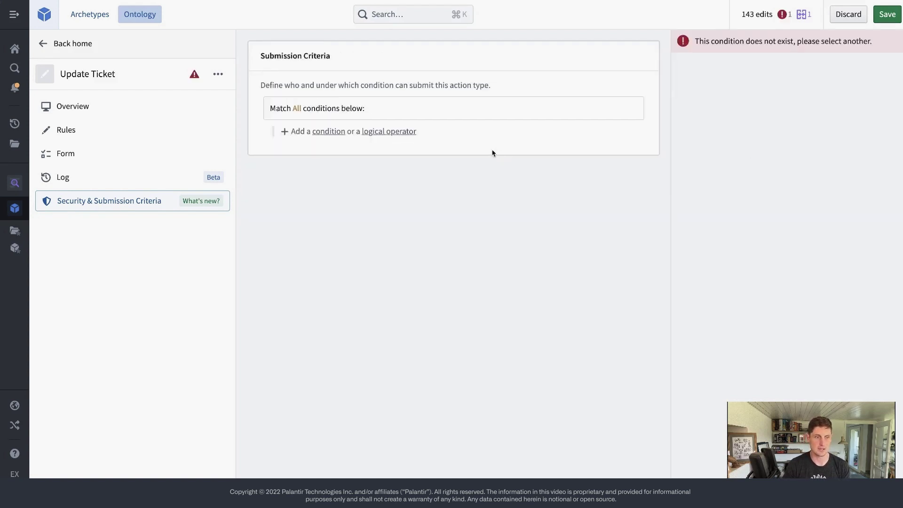
Add a submission condition requiring the current user's id to be the Ticket parameter's Assignee
click(326, 131)
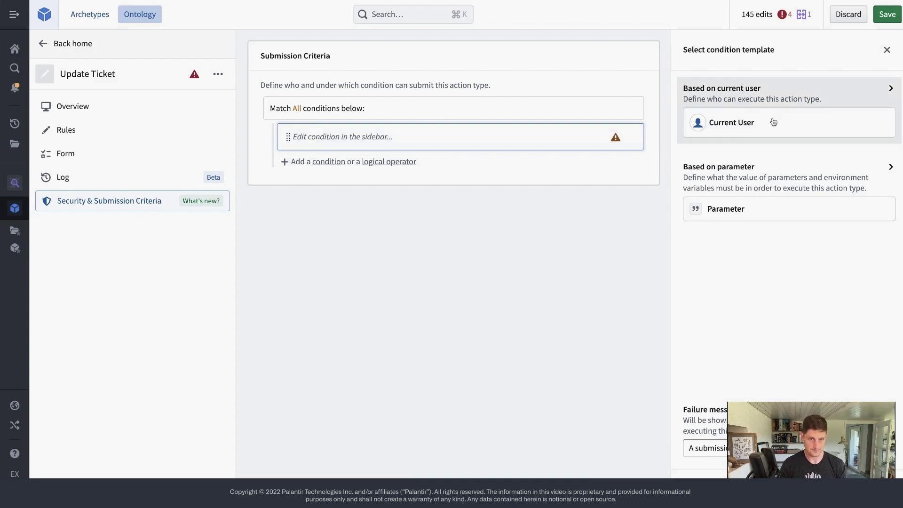
click(758, 101)
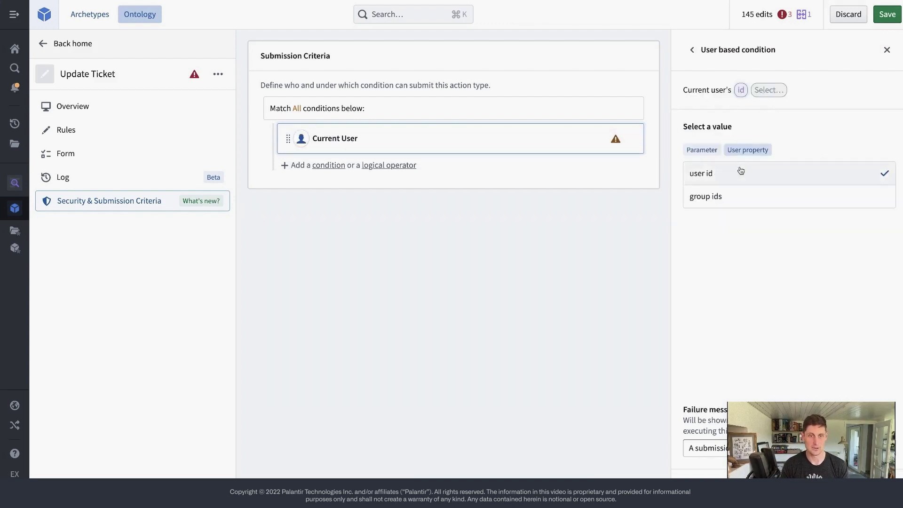
click(727, 173)
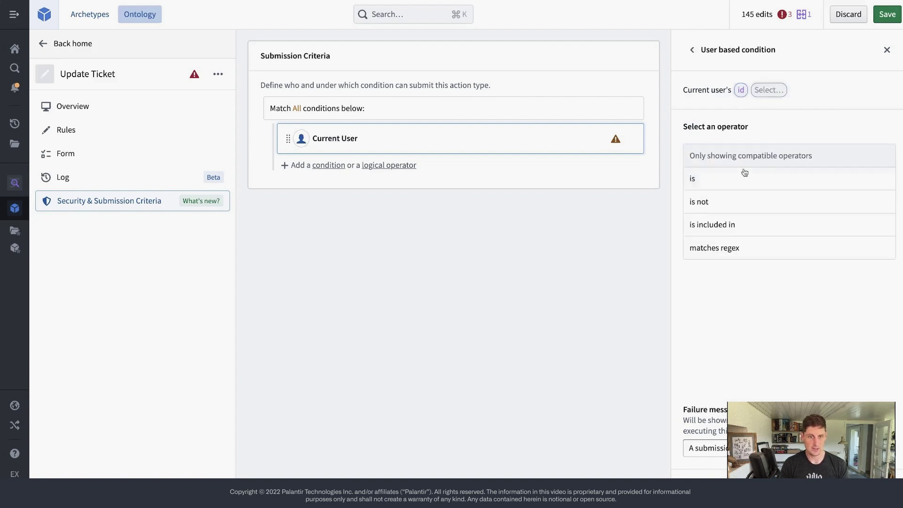
click(724, 179)
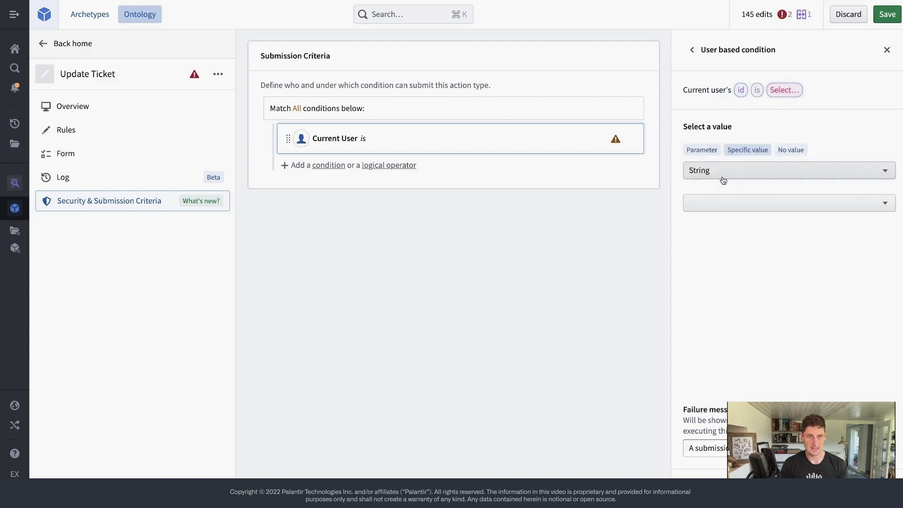
click(704, 152)
click(732, 217)
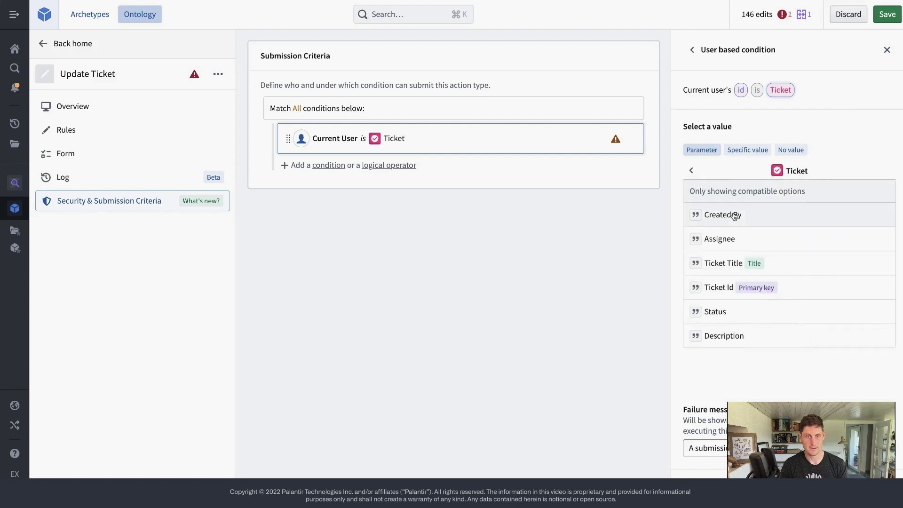
click(742, 240)
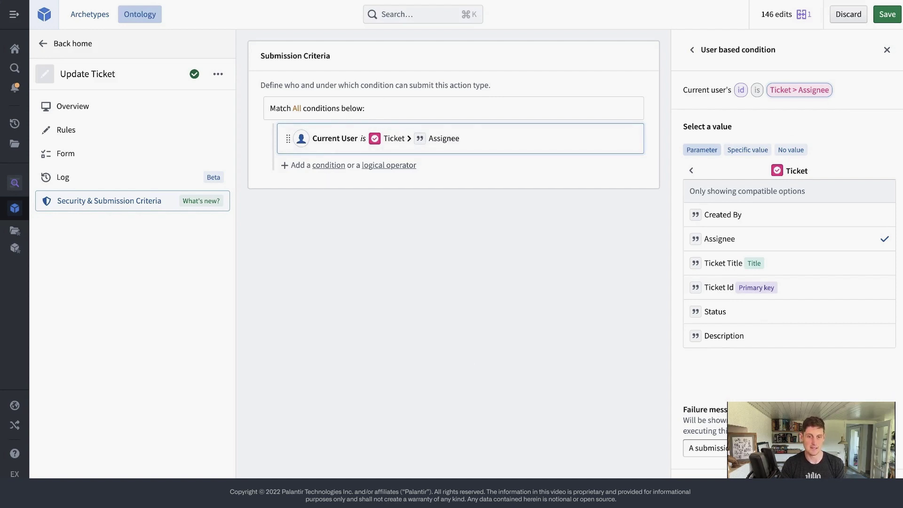
Replace the assignee condition's failure message with text beginning "Only the as"
click(761, 448)
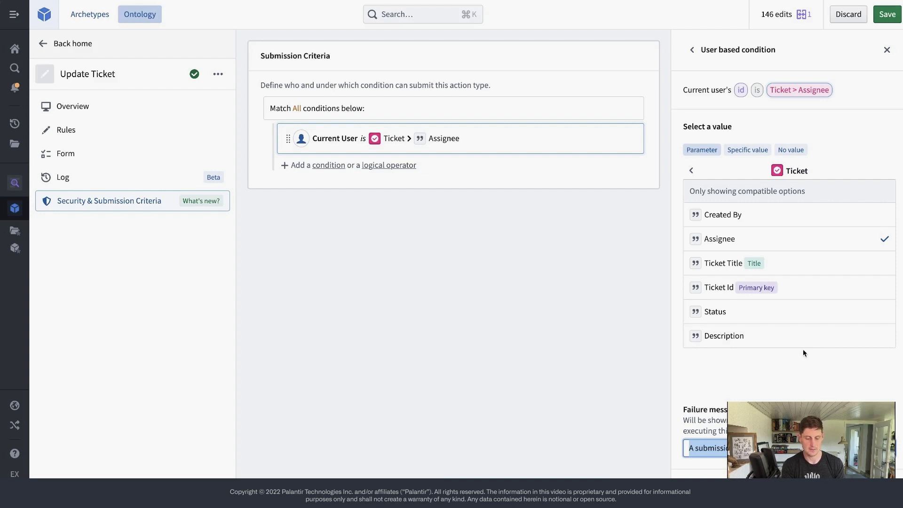
text(Modifying t)
key(super+a)
text(Only the as)
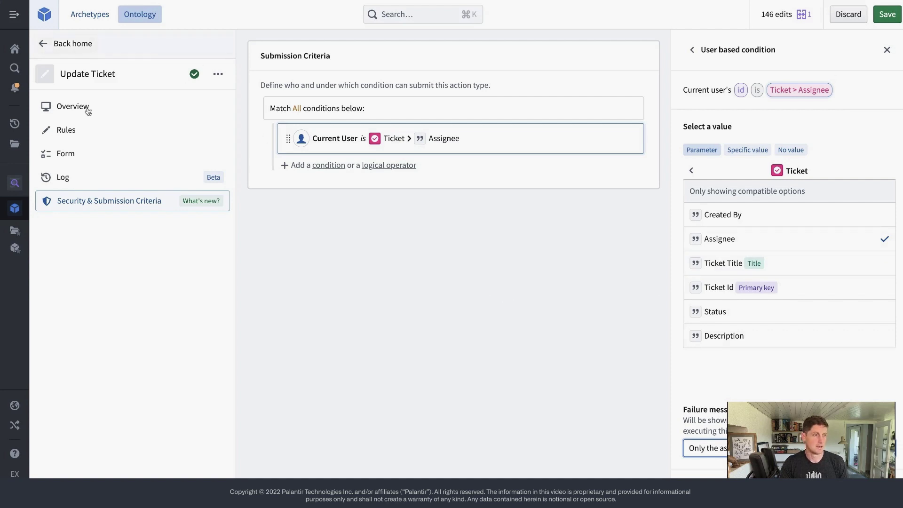
Enable logging for the Update Ticket action so every trigger generates a record
click(85, 182)
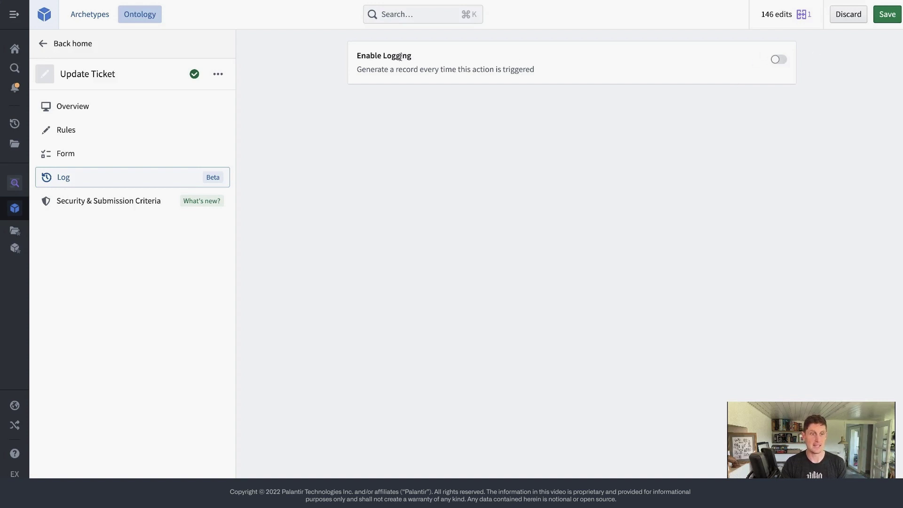
drag(352, 55, 413, 57)
click(778, 60)
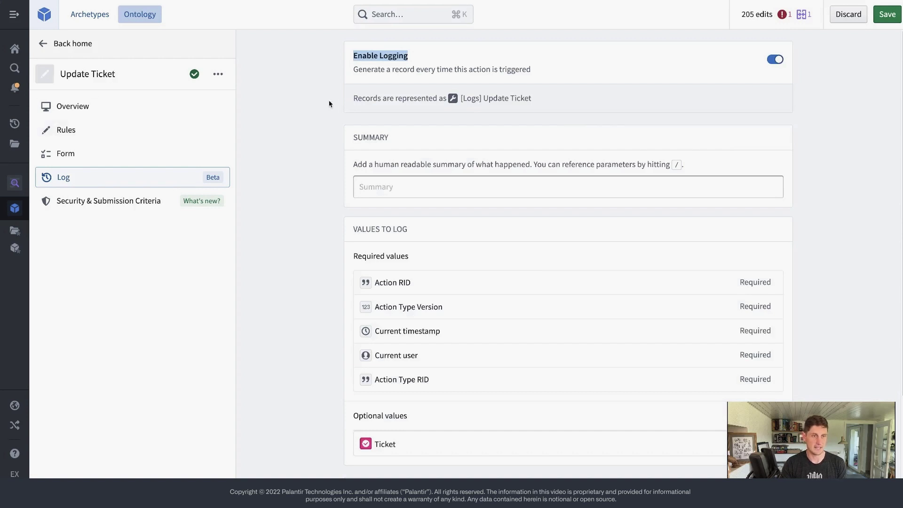
Examine the log's summary, required values and datasource settings, reading through each required value from Action RID to Action Type RID
scroll(348, 254, down, 3)
scroll(400, 395, down, 2)
scroll(364, 416, up, 2)
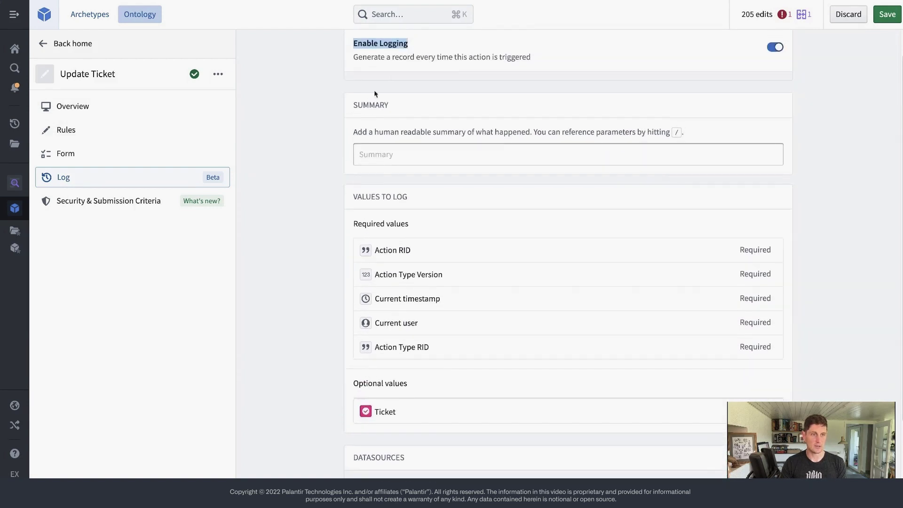
scroll(334, 302, down, 3)
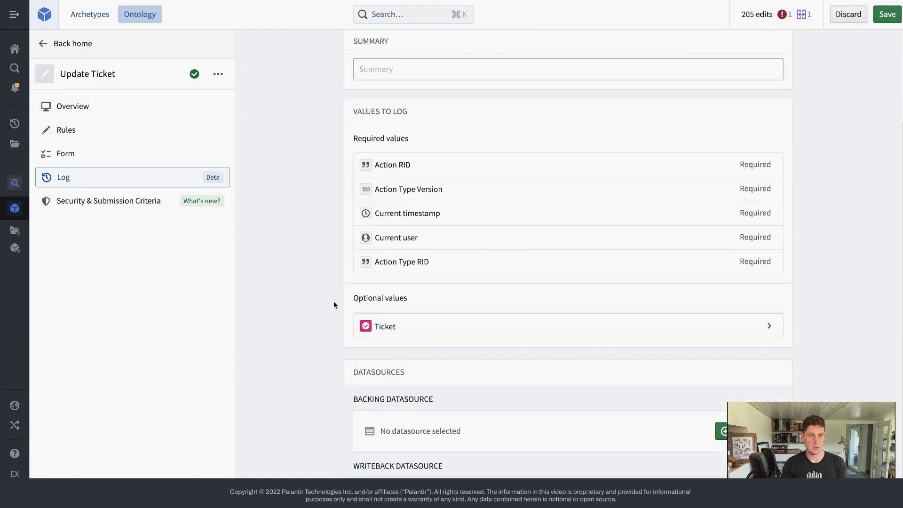
scroll(334, 302, up, 2)
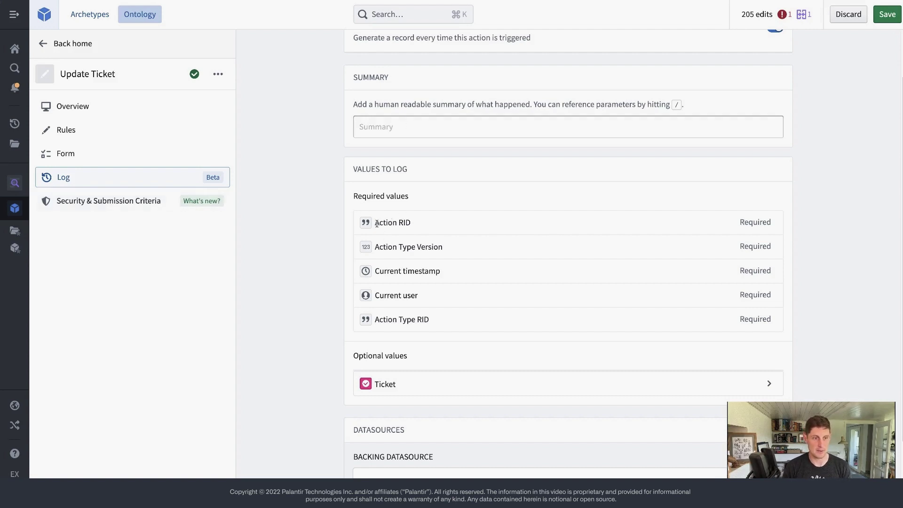
drag(375, 223, 452, 224)
drag(375, 247, 461, 244)
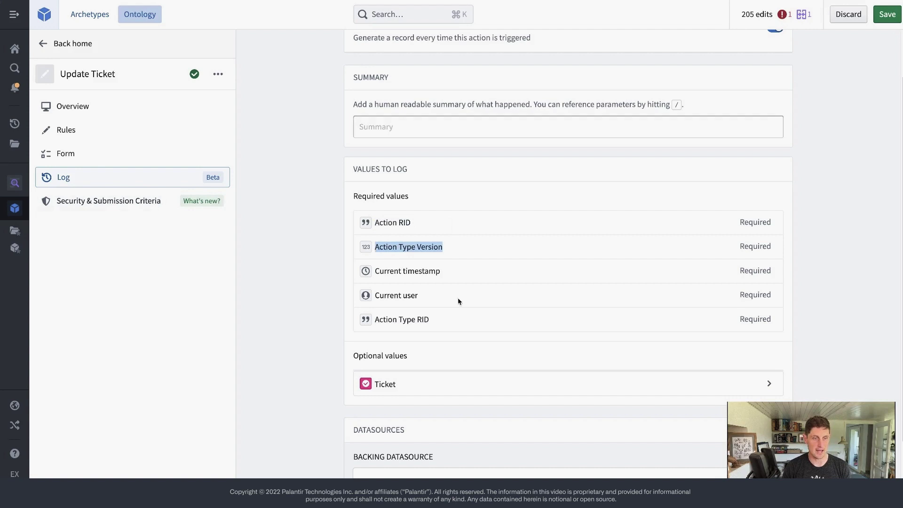
scroll(453, 324, down, 1)
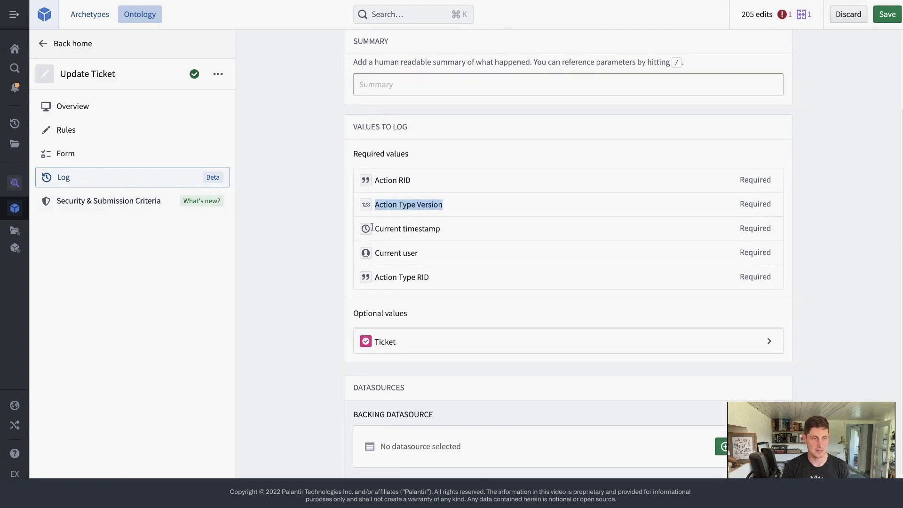
drag(374, 227, 473, 229)
drag(377, 256, 429, 256)
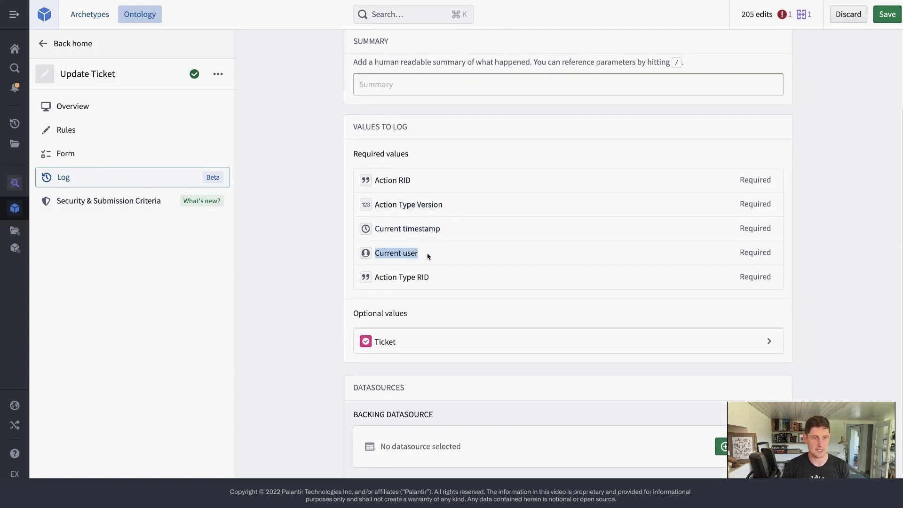
drag(376, 277, 487, 281)
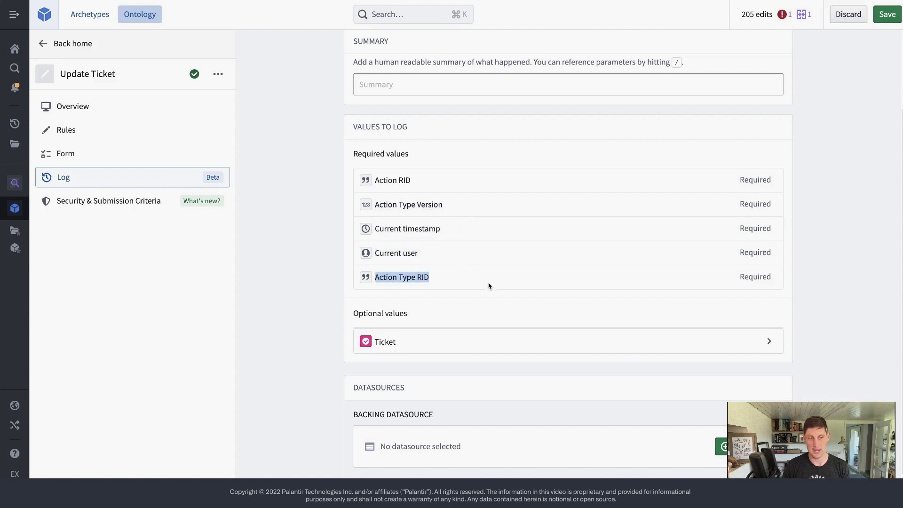
scroll(495, 285, down, 1)
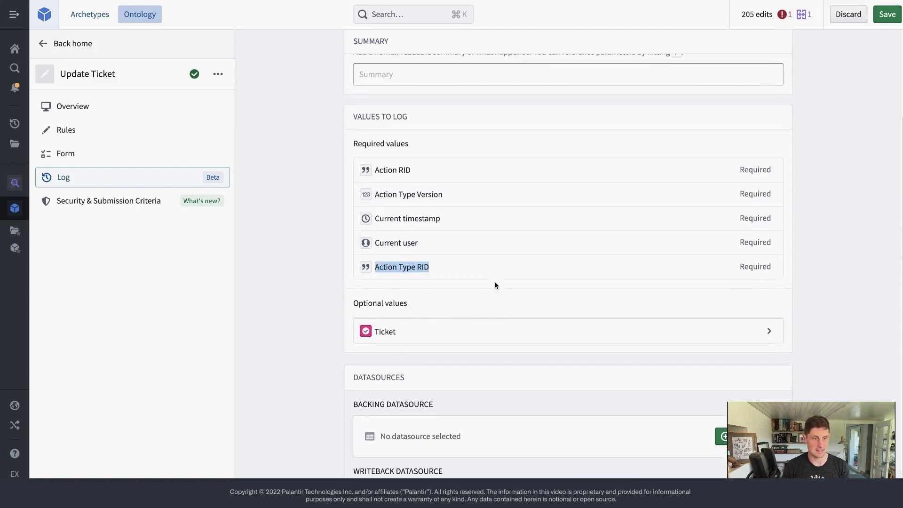
scroll(645, 323, down, 2)
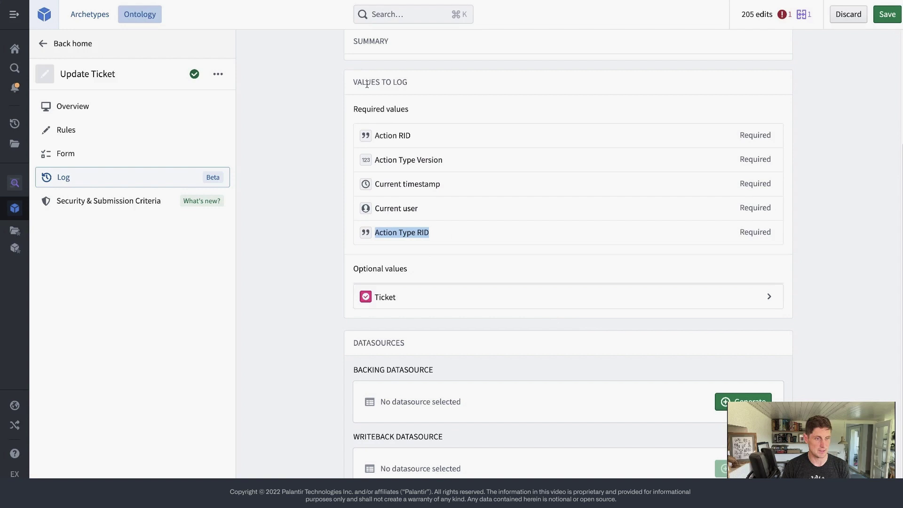
Include the Ticket's Status, Description, Ticket Title and Assignee among the log's optional values
click(770, 296)
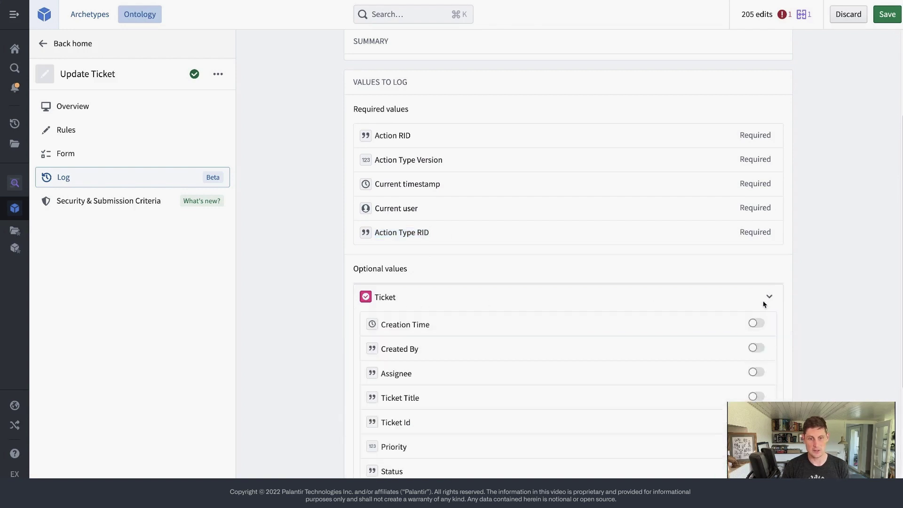
scroll(520, 277, down, 3)
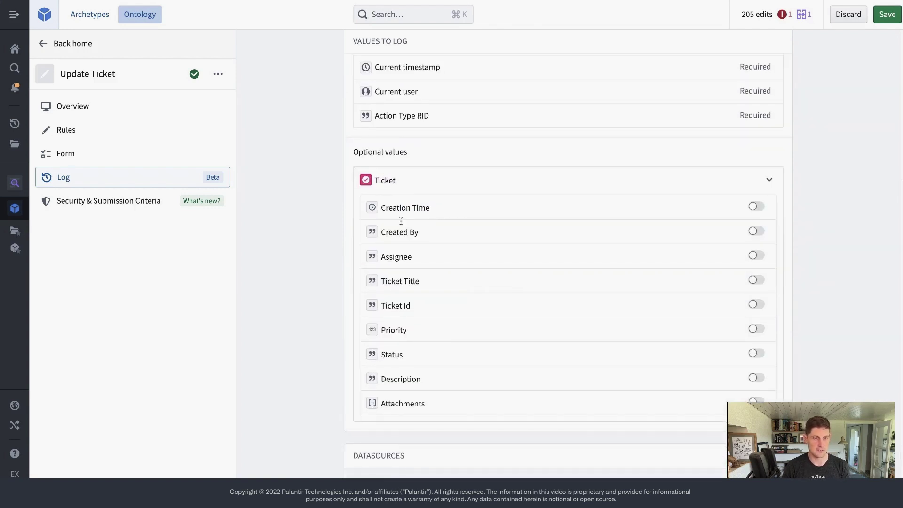
click(758, 353)
click(756, 377)
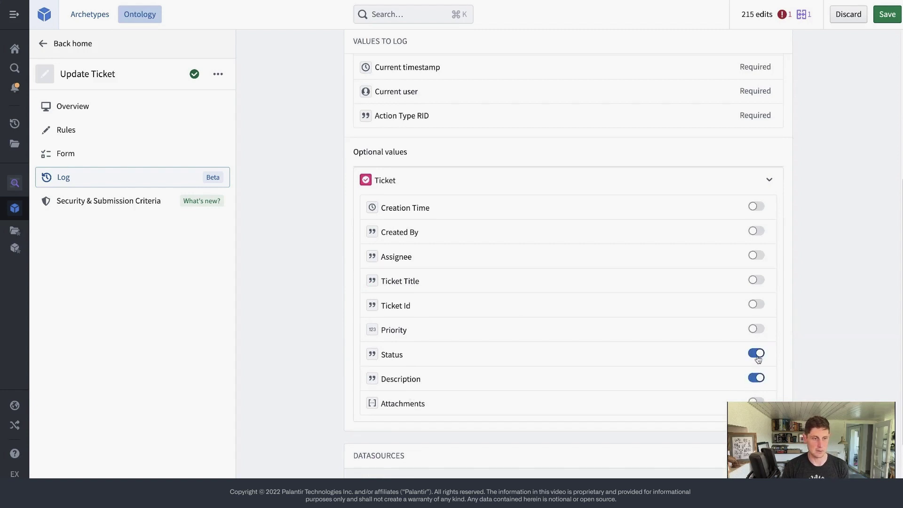
click(755, 281)
click(755, 257)
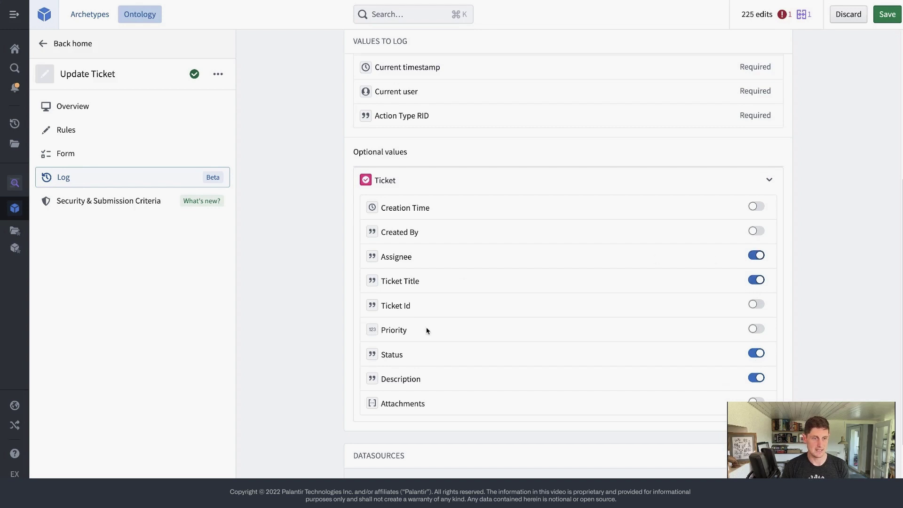
Generate the log's backing dataset as "[Log] Update Ticket Schema" in the Ticket Framework project's Object Schema Datasets folder, copying its name
scroll(591, 366, down, 3)
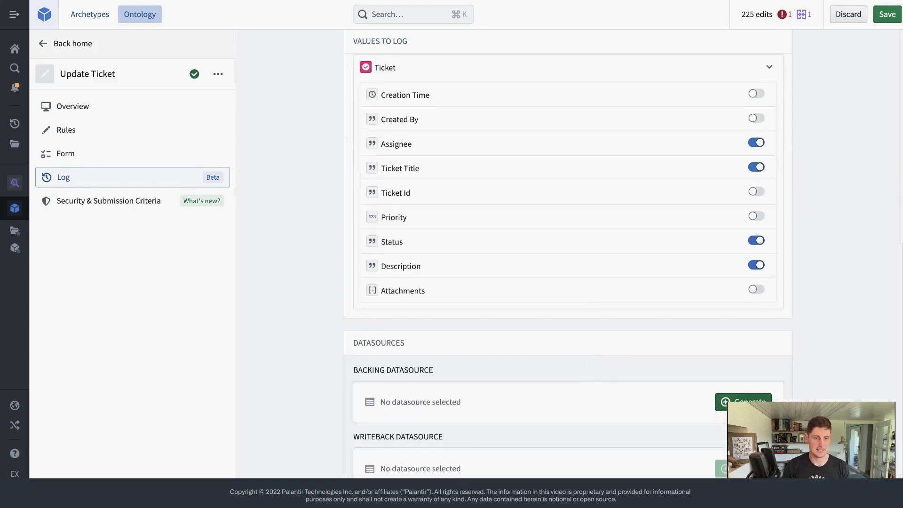
click(729, 402)
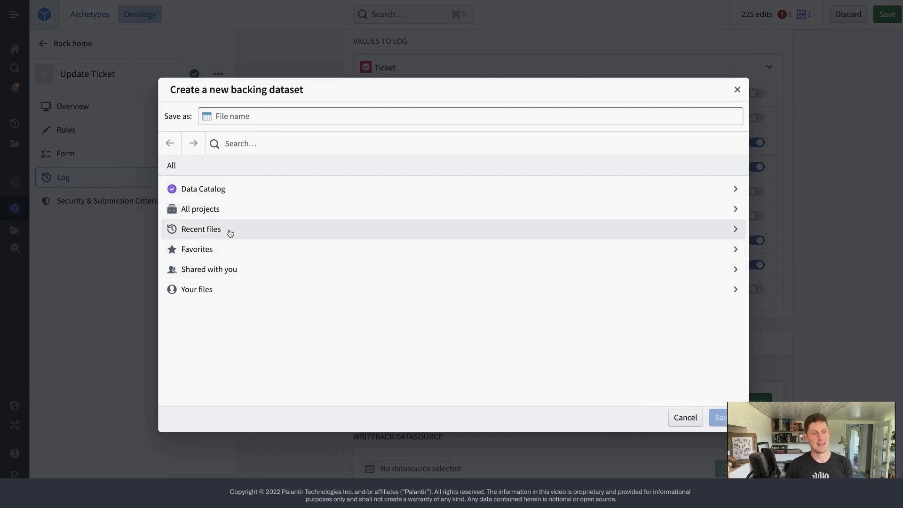
click(230, 233)
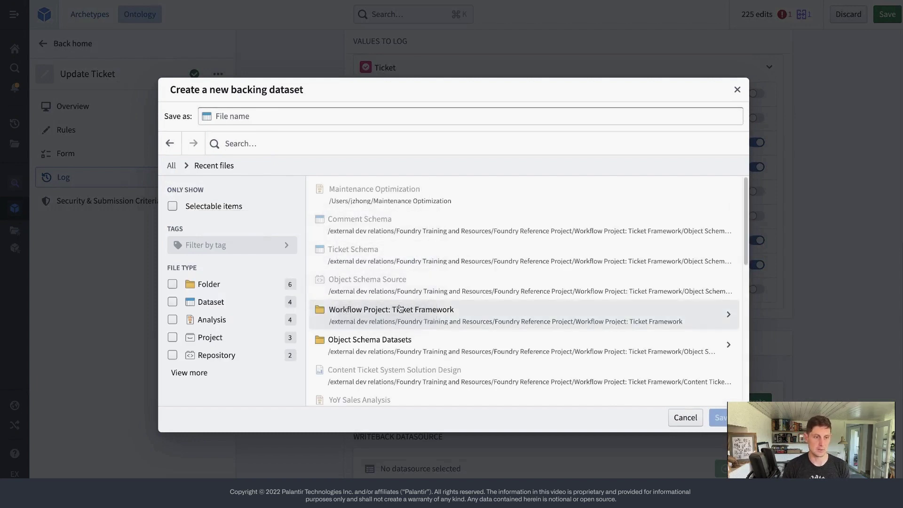
click(400, 309)
click(405, 195)
click(228, 115)
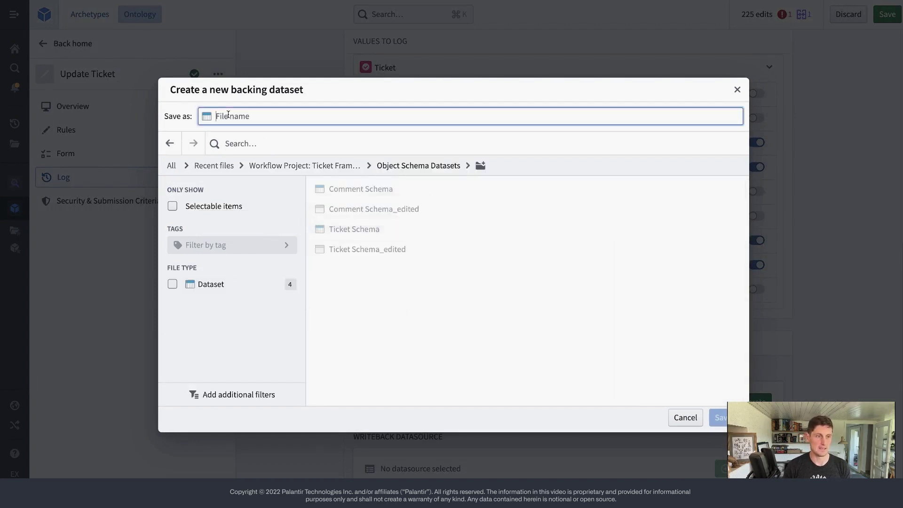
text([Log)
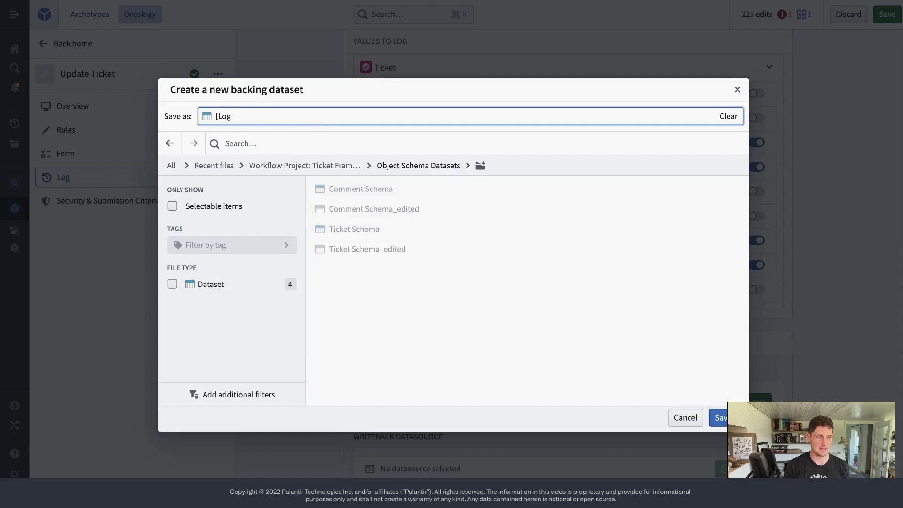
text(] Update Ticket Schema)
key(ctrl+a)
key(ctrl+c)
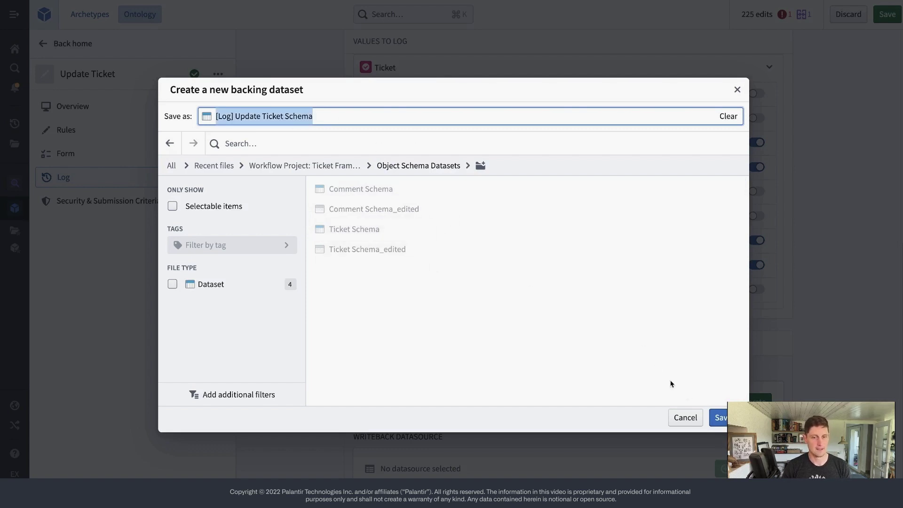
click(713, 417)
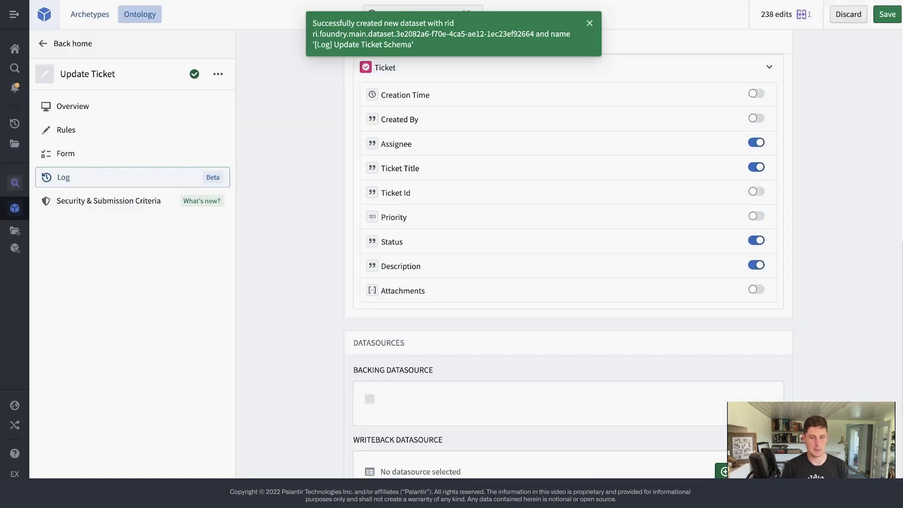
Generate the log's writeback dataset as "[Log] Update Ticket Schema_edited" in the Object Schema Datasets folder
click(722, 468)
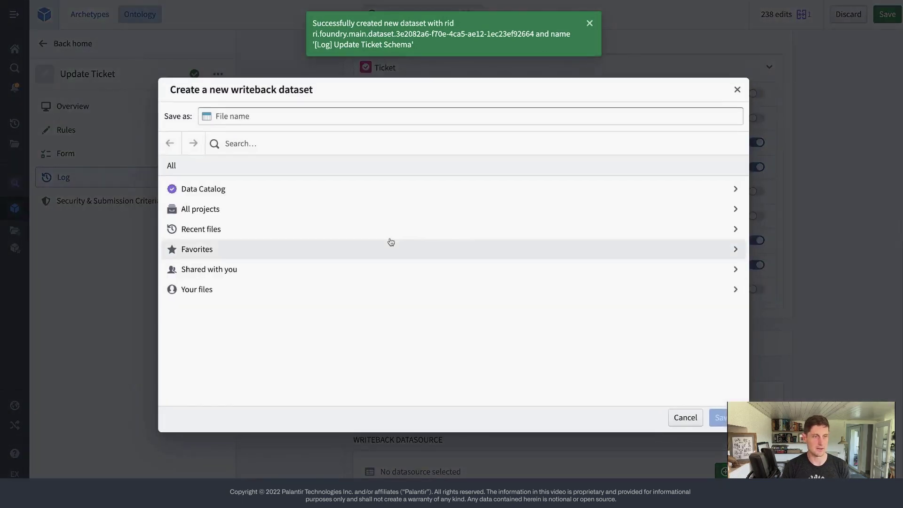
click(220, 229)
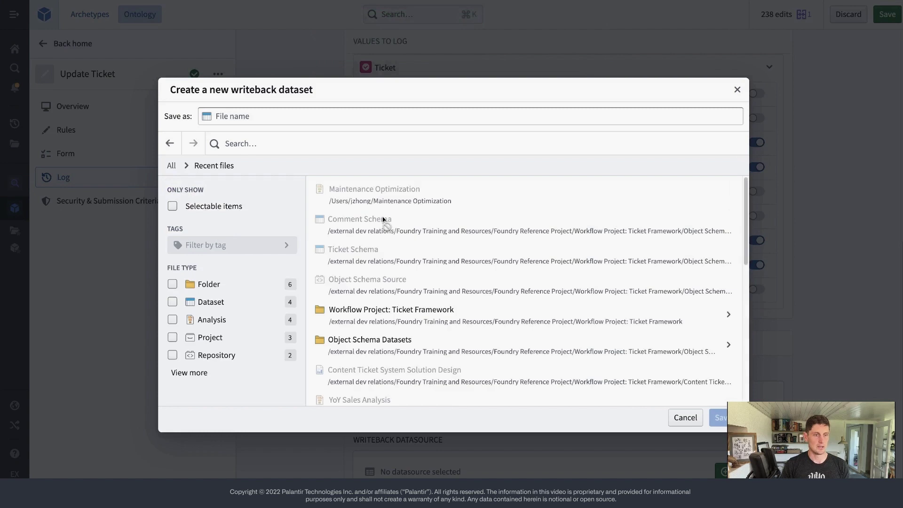
click(403, 350)
click(287, 115)
key(ctrl+v)
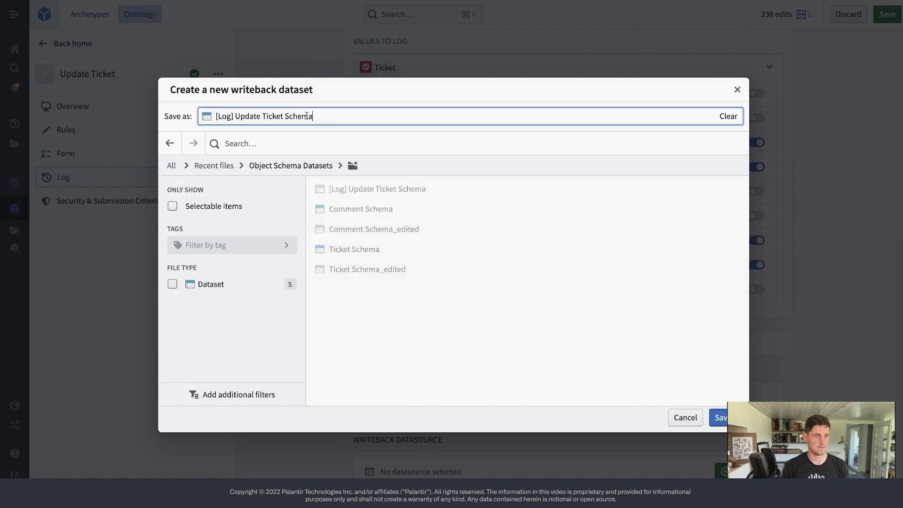
text(_edited)
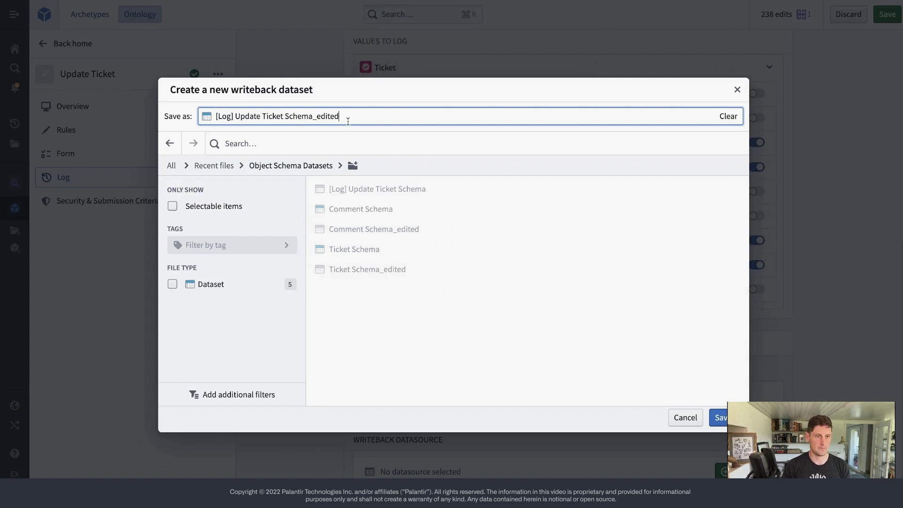
click(718, 417)
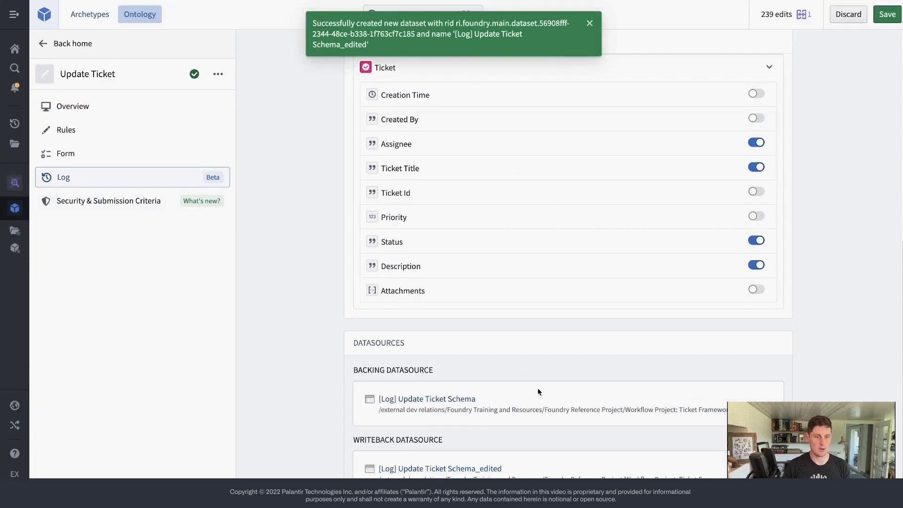
scroll(539, 389, up, 8)
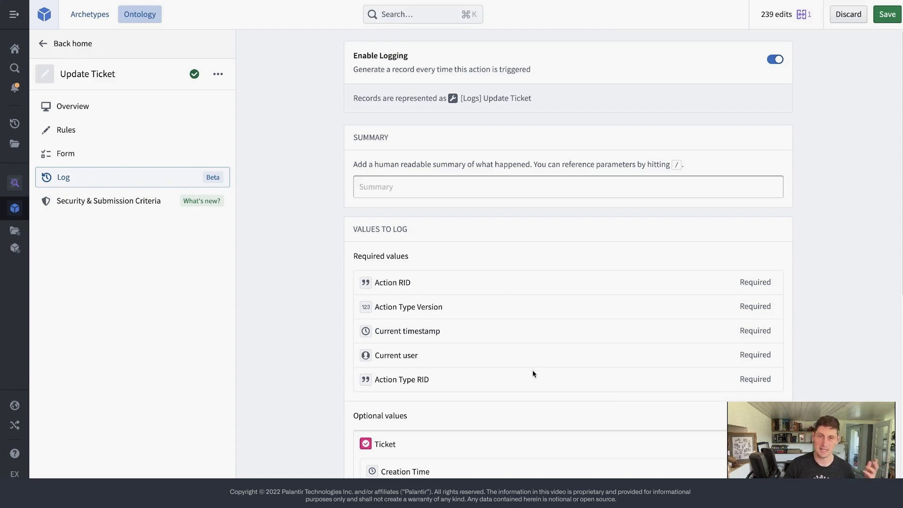
scroll(371, 399, down, 1)
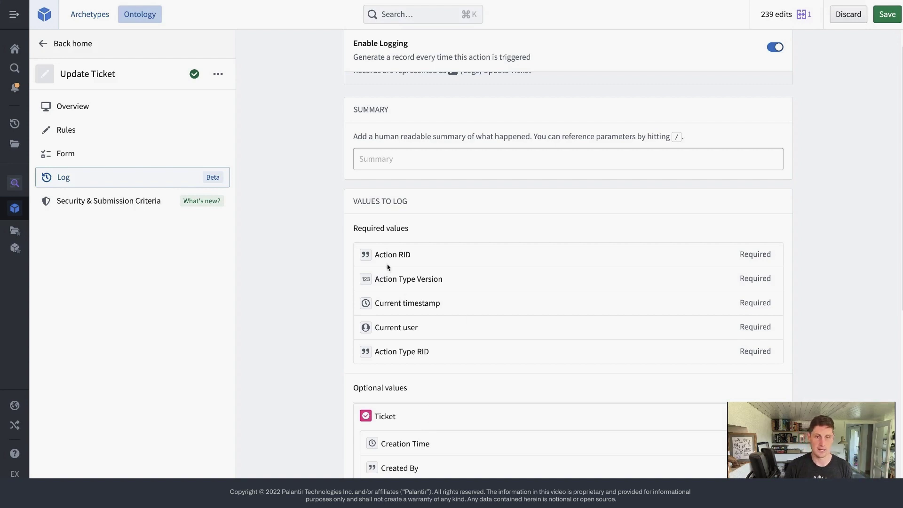
scroll(277, 305, down, 4)
scroll(287, 313, up, 4)
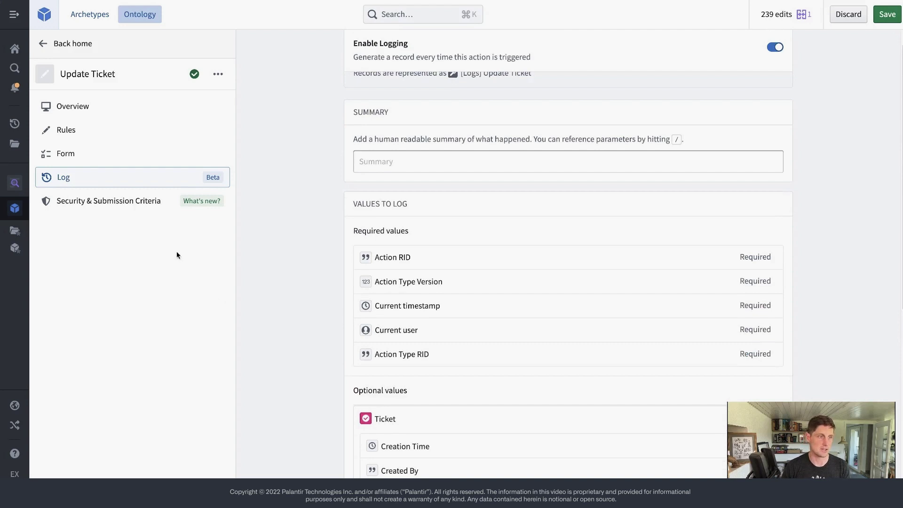
Start a new action type from the Ticket object, named "Add Comment", that changes objects by adding a Comment
mouse_move(71, 43)
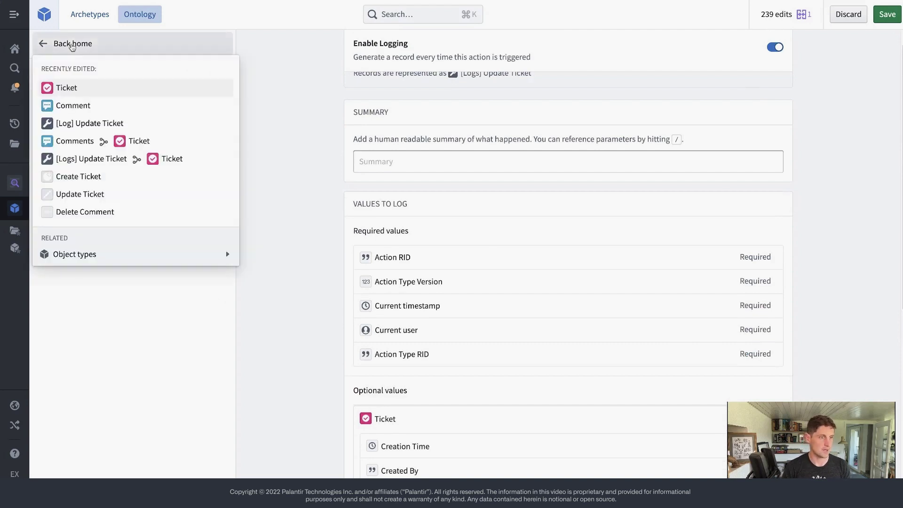
click(66, 88)
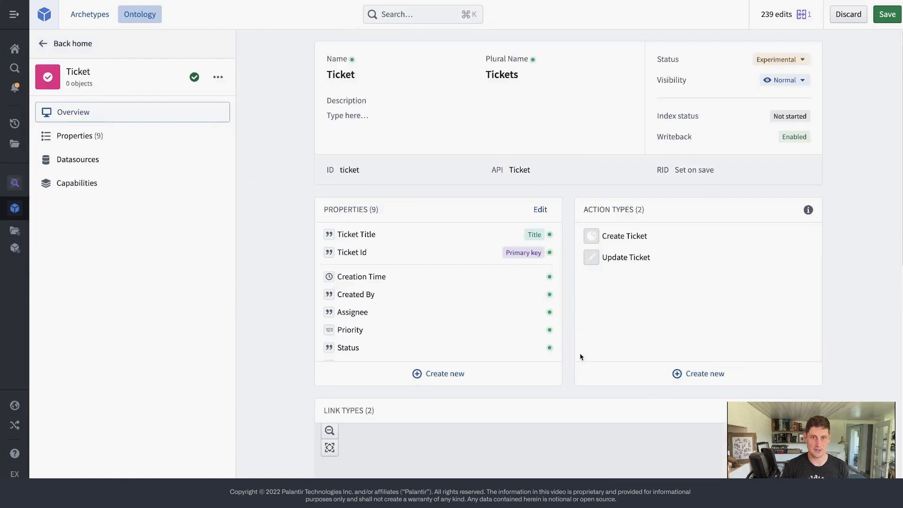
scroll(583, 358, down, 2)
click(721, 308)
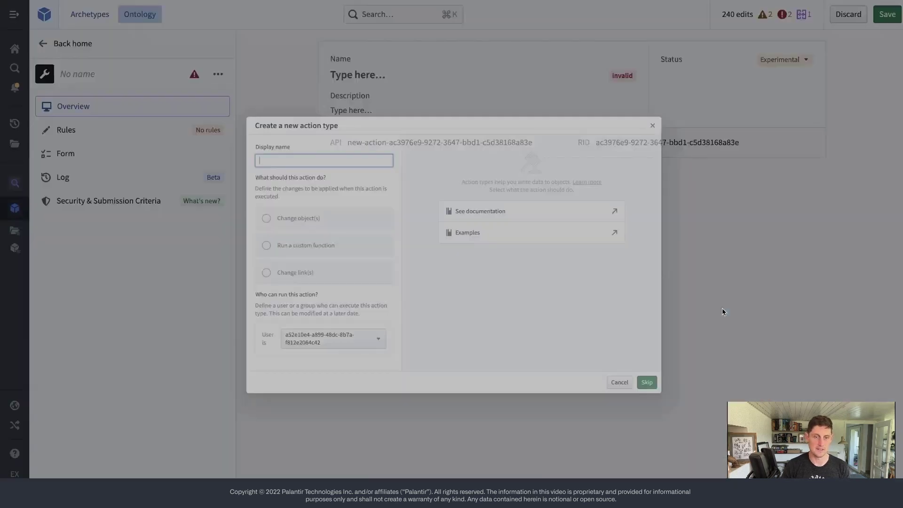
text(Add Comment)
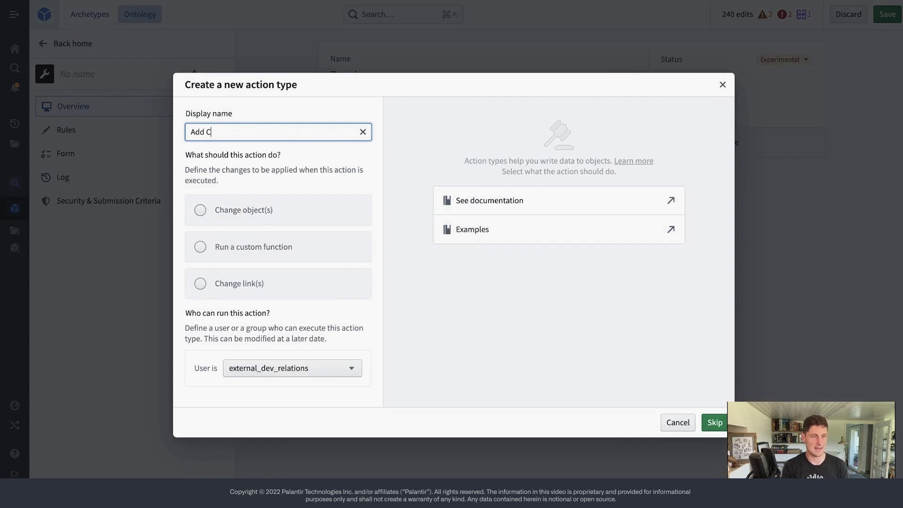
click(276, 210)
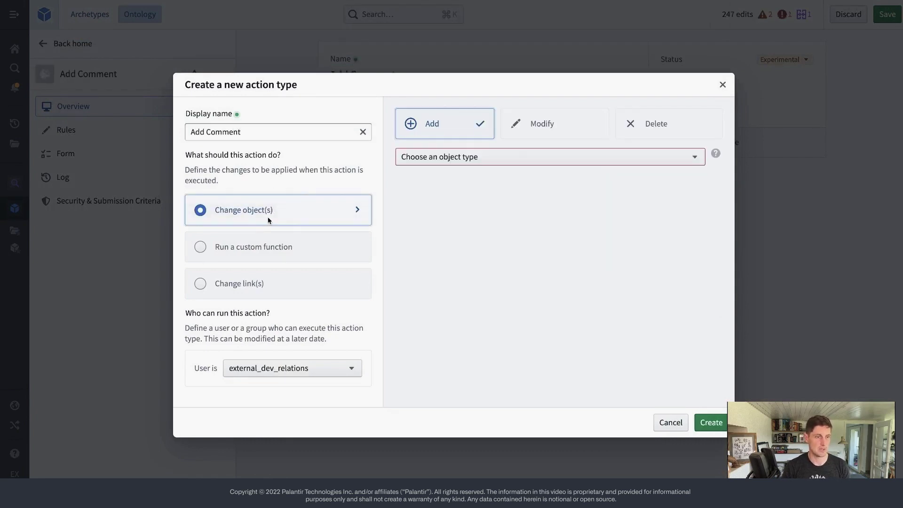
click(438, 165)
text(comment)
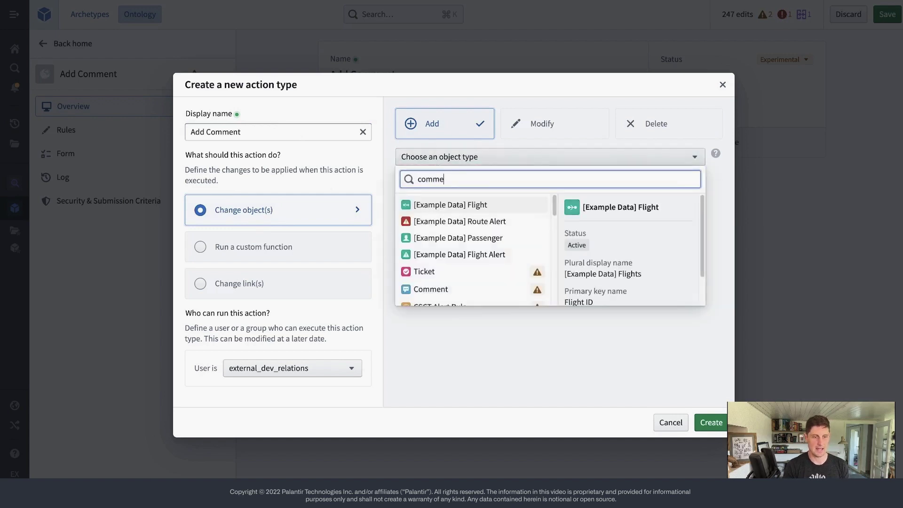
click(431, 207)
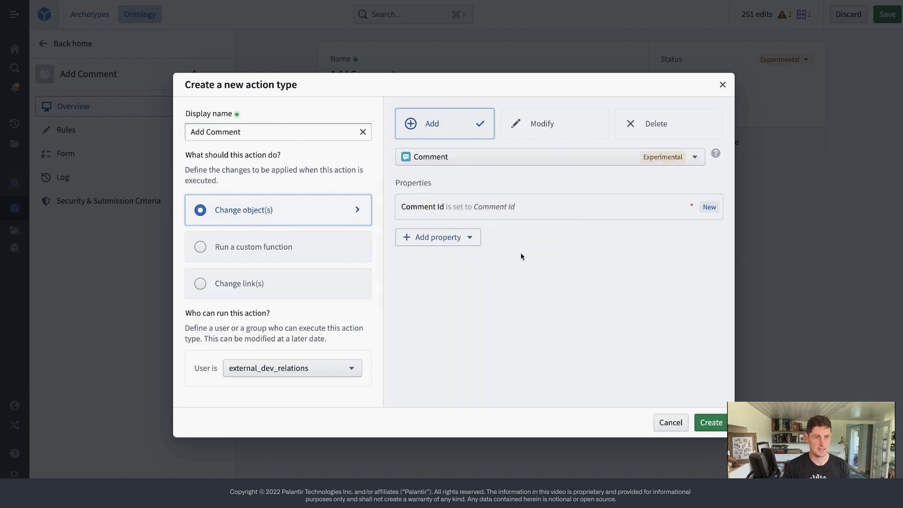
Include the Creation Time, Created By, Comment Text and Ticket Id properties in the new action type and create it
click(463, 238)
click(445, 284)
click(447, 310)
click(447, 351)
click(448, 370)
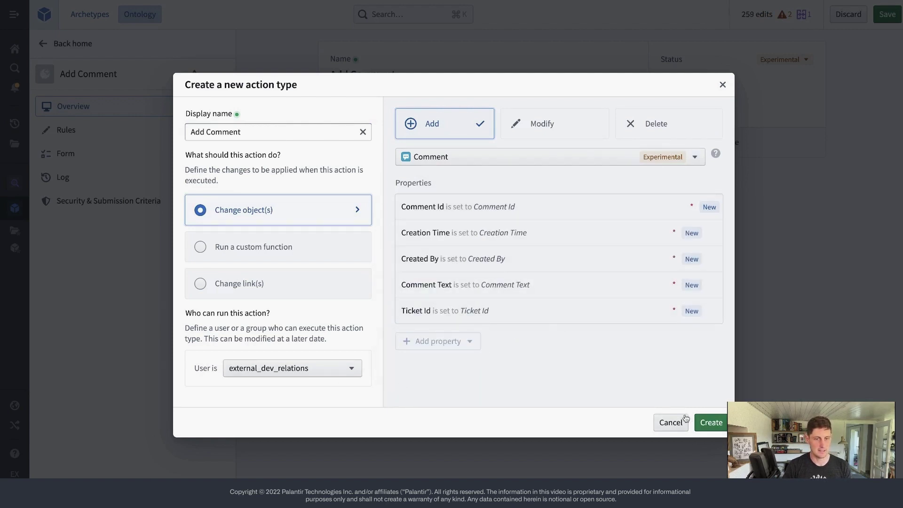
click(703, 422)
Set the Add Comment action's API name to "add-comment"
click(395, 143)
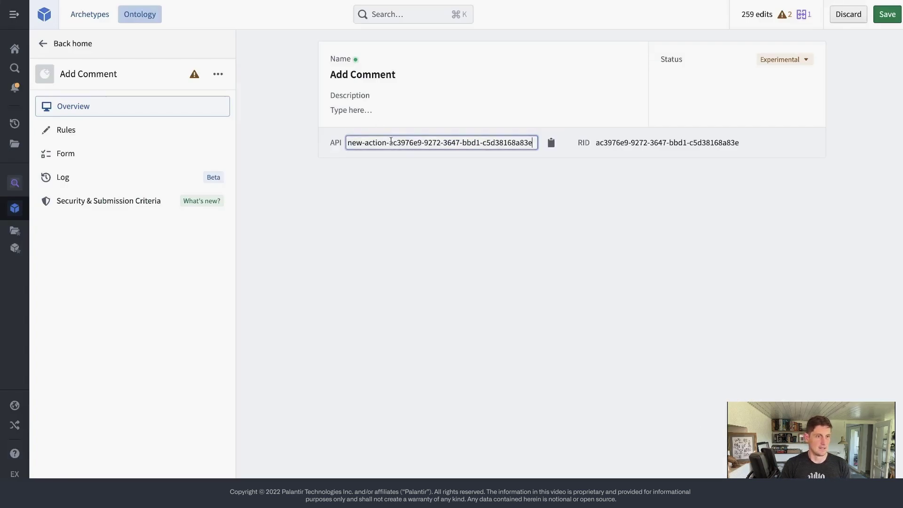
text(add-comment)
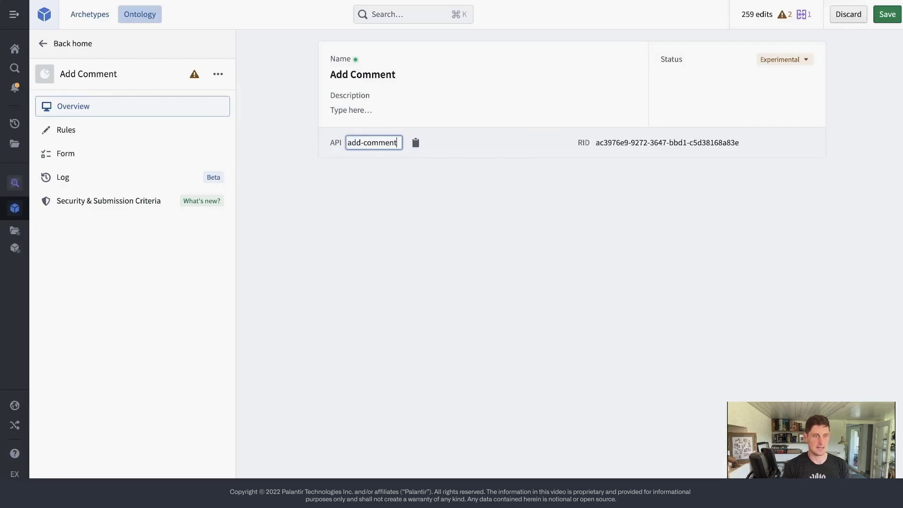
key(Return)
In the Add Comment action's rules, set the value of Created By to Current User
click(78, 131)
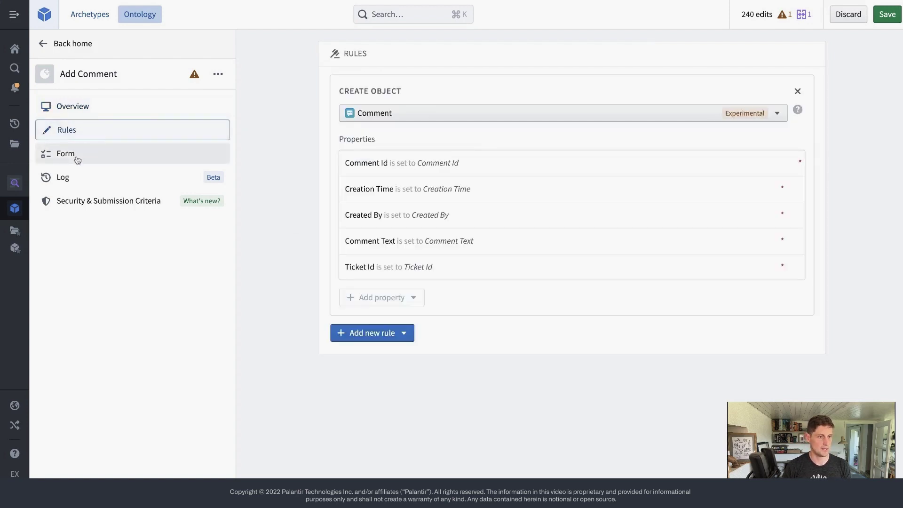
click(499, 229)
click(485, 239)
click(390, 328)
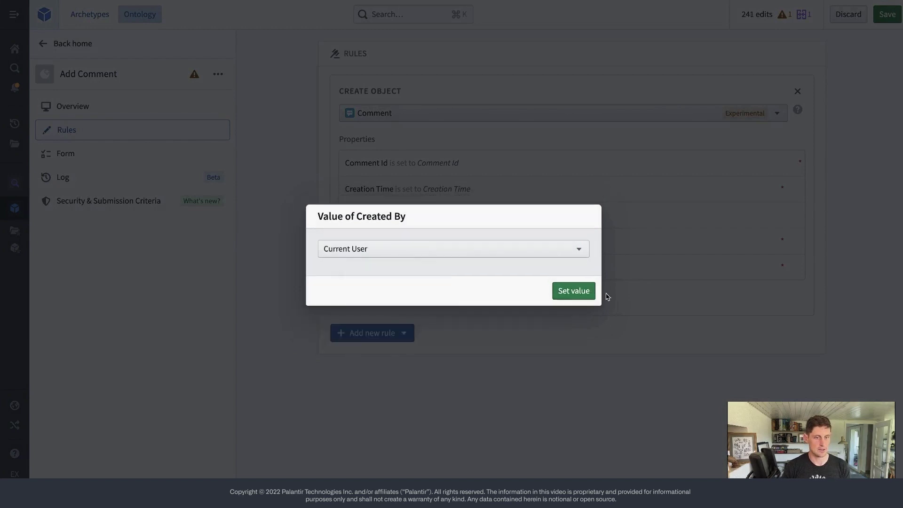
click(576, 299)
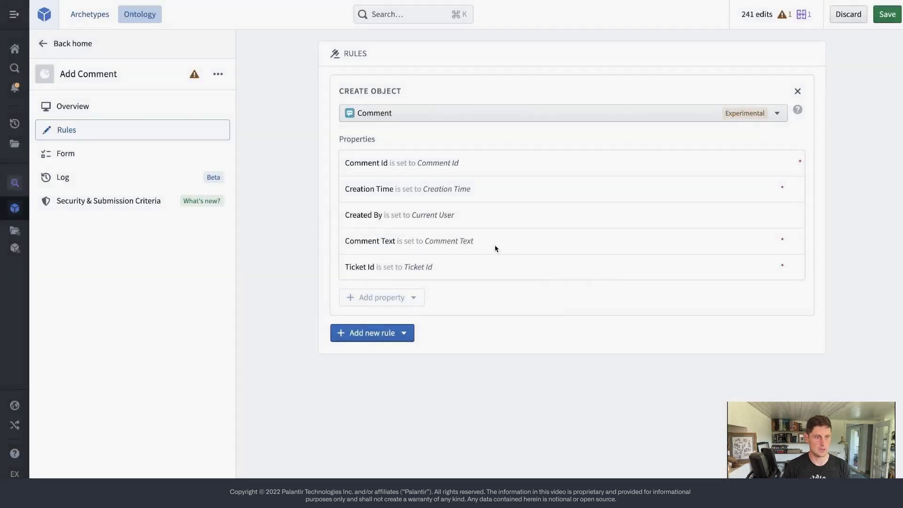
Set the value of the Creation Time property to Current Time in the Create Object rule
click(506, 193)
click(452, 240)
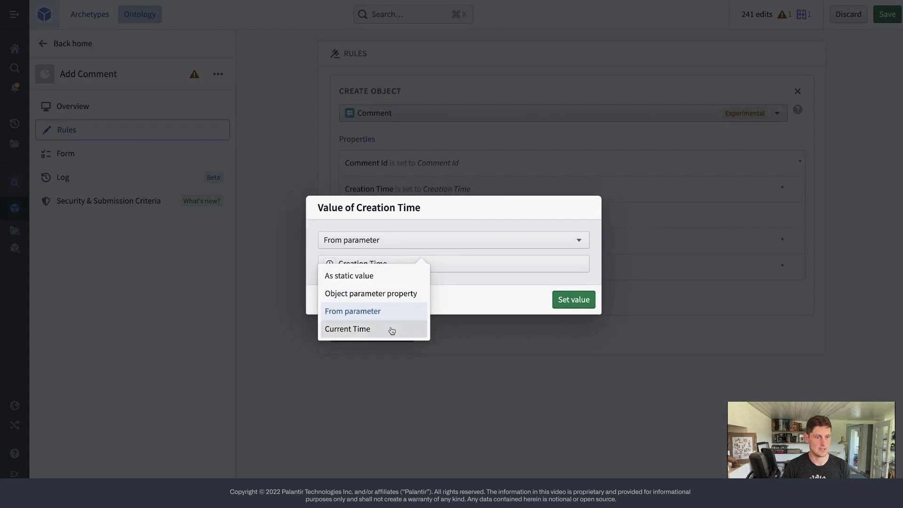
click(390, 329)
click(571, 301)
Remove the Creation Time, Created By and Ticket Id parameters from the Add Comment form
click(129, 156)
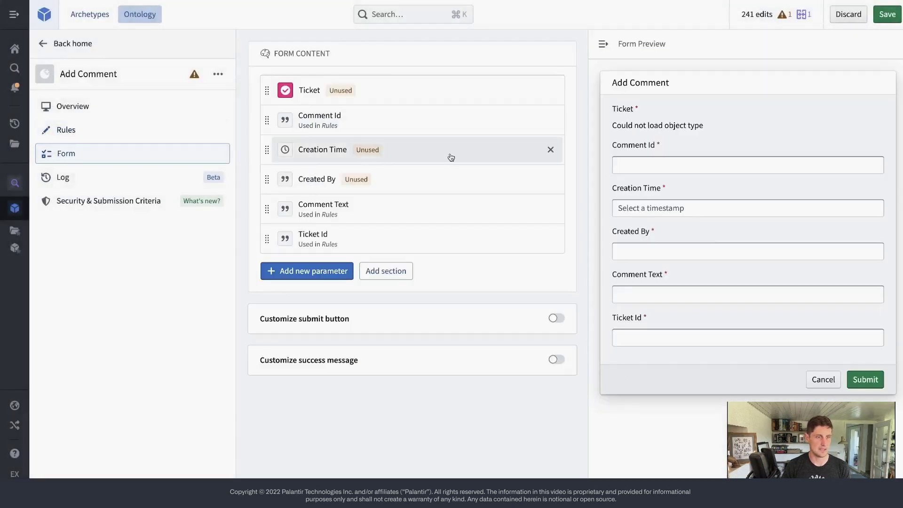
click(549, 151)
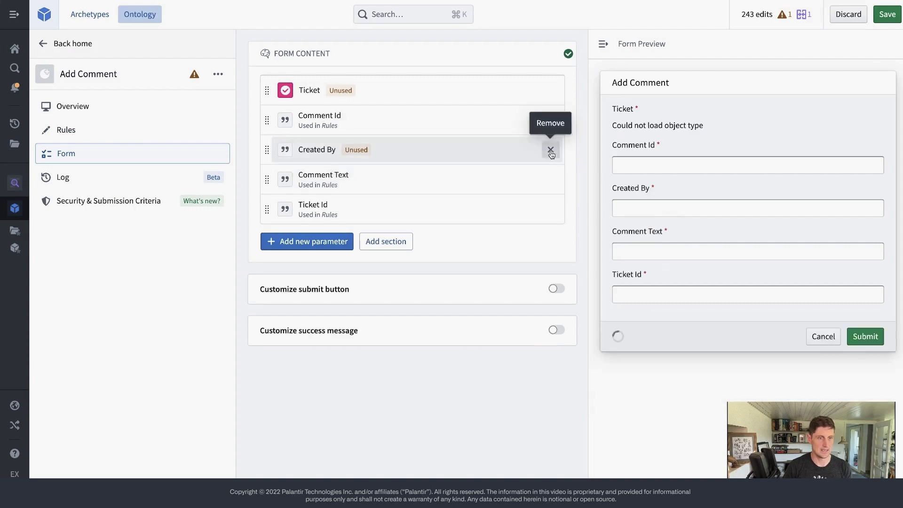
click(550, 150)
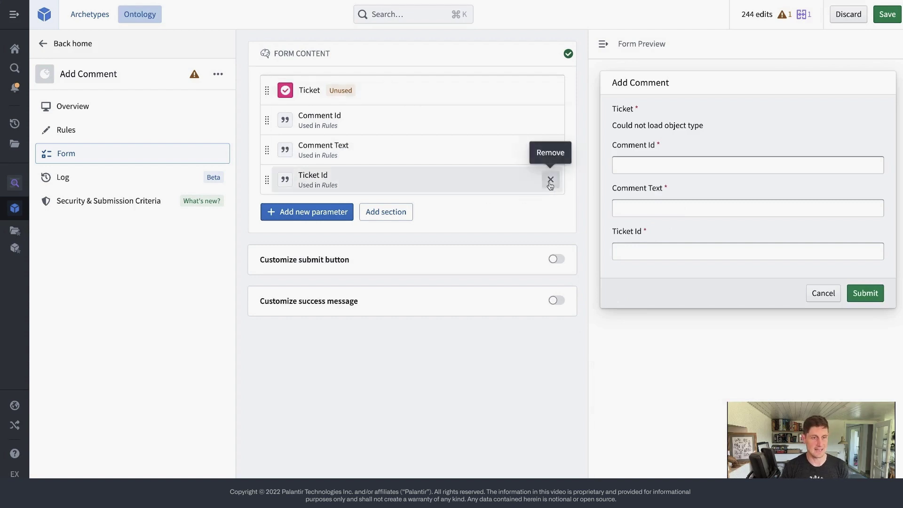
click(550, 180)
Set the rule's Ticket Id value to an object parameter property, using the Ticket parameter's Ticket Id
click(71, 132)
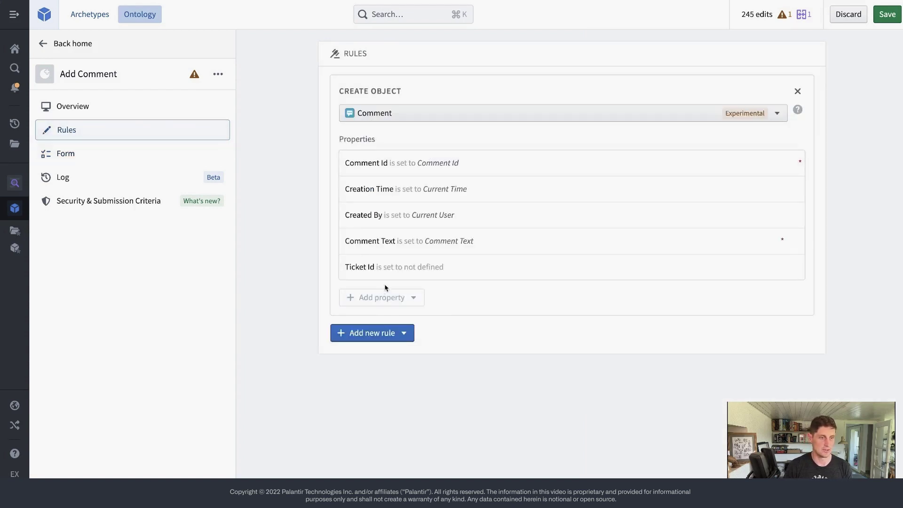
click(384, 267)
click(418, 235)
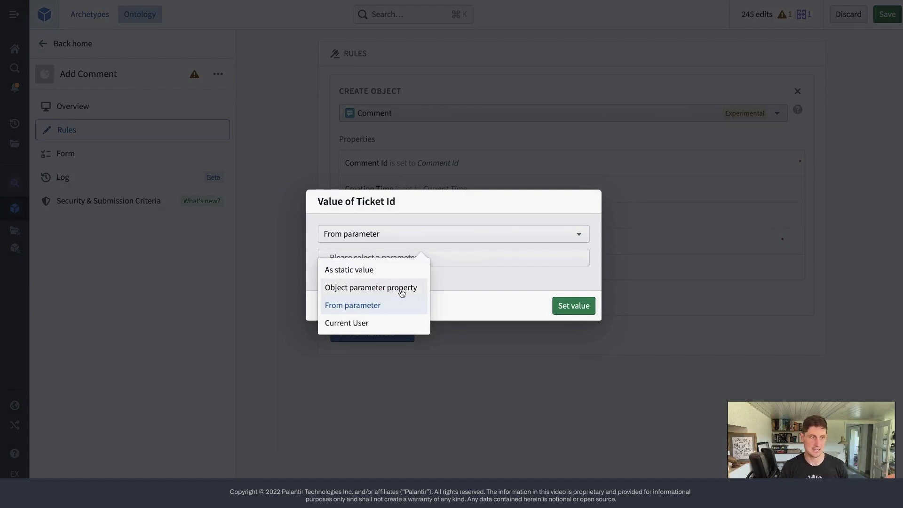
click(401, 292)
click(417, 264)
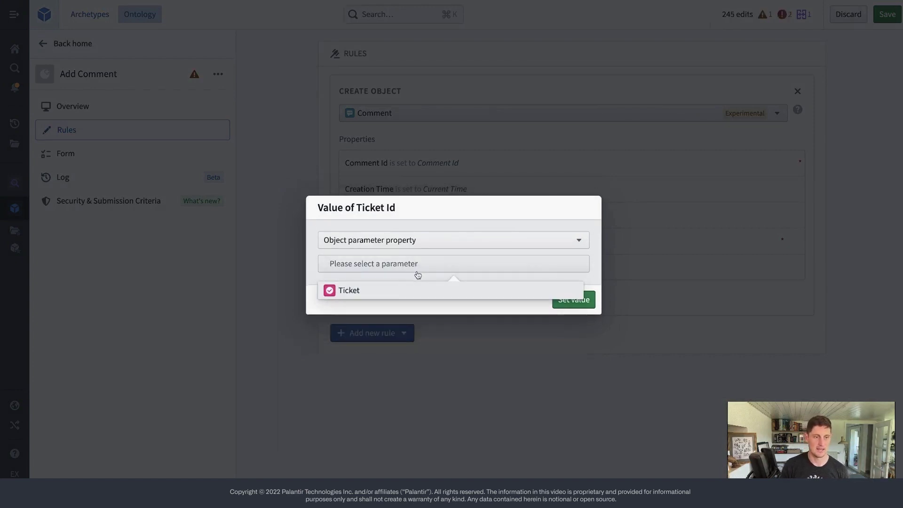
click(408, 288)
click(395, 277)
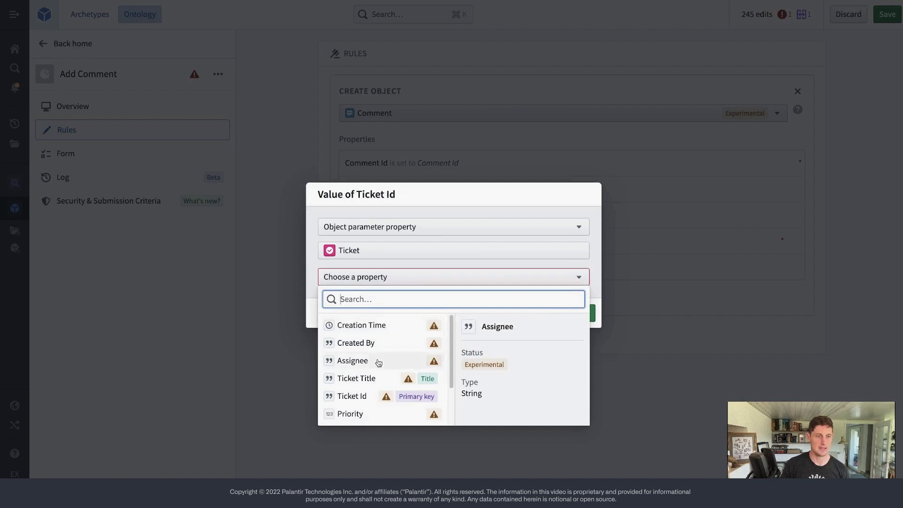
click(382, 396)
click(573, 312)
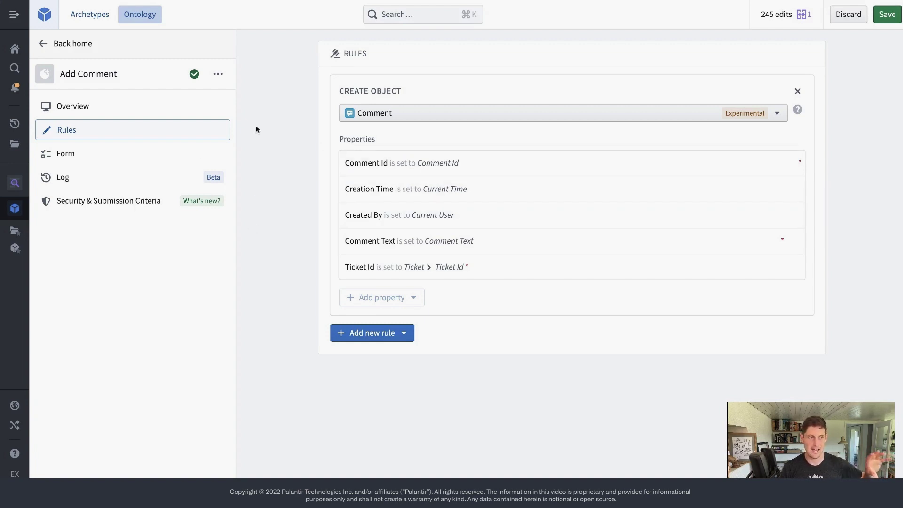
Add the type class "actions : generate_uuid" to the form's Comment Id parameter
click(132, 154)
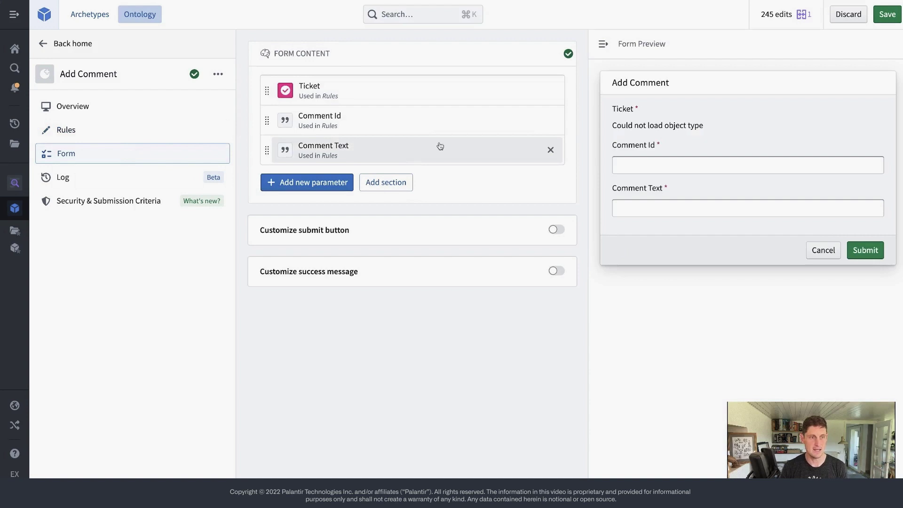
click(365, 132)
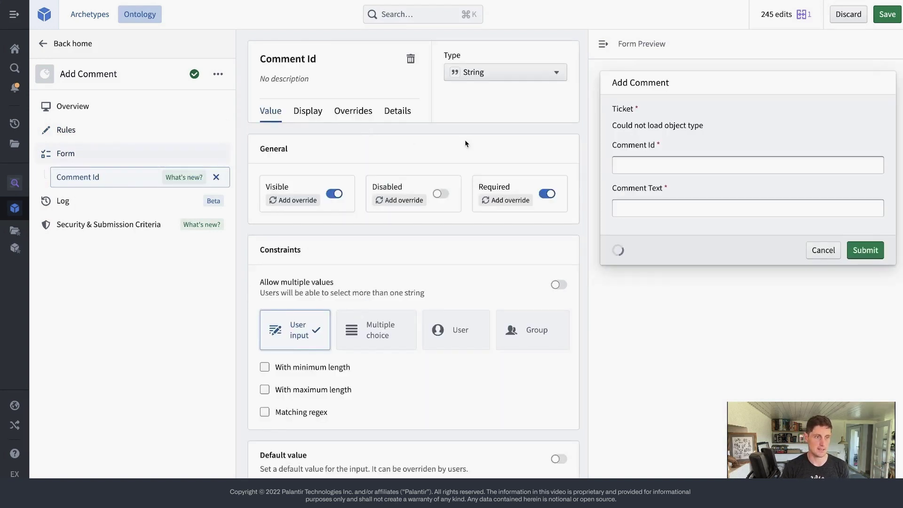
click(398, 110)
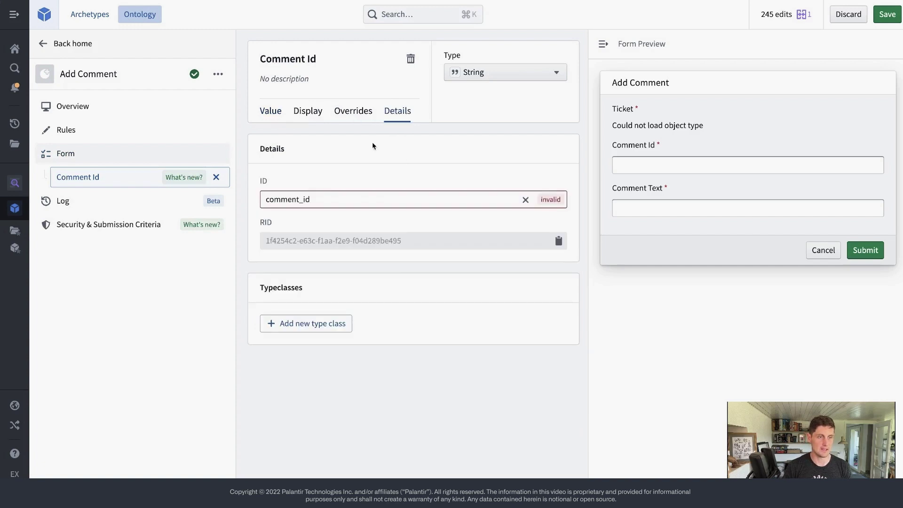
click(312, 323)
text(actions)
key(Tab)
text(generate)
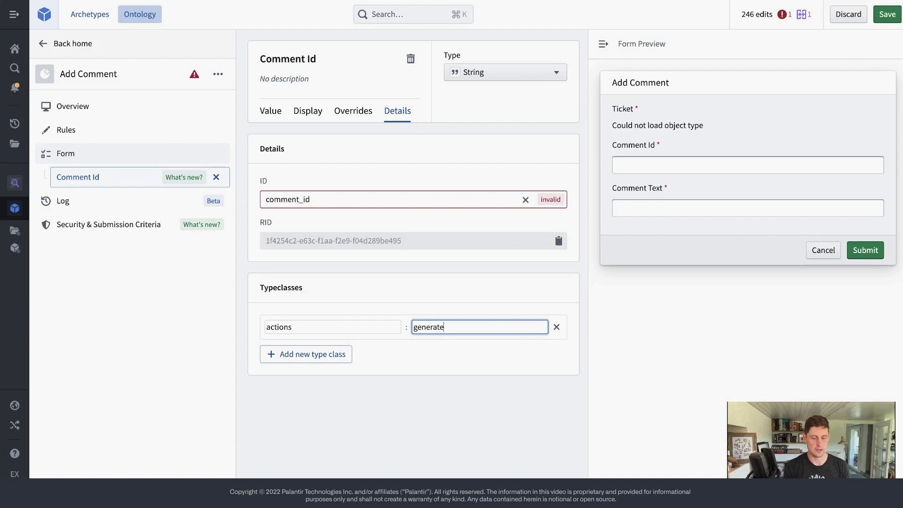
text(_uuid)
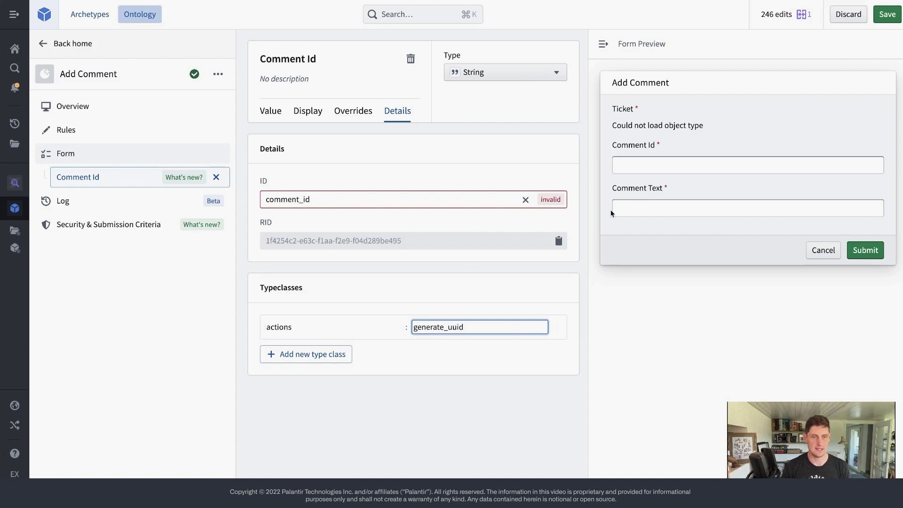
Test the Comment Id generation in the form preview, and make the Comment Id parameter not visible
click(686, 168)
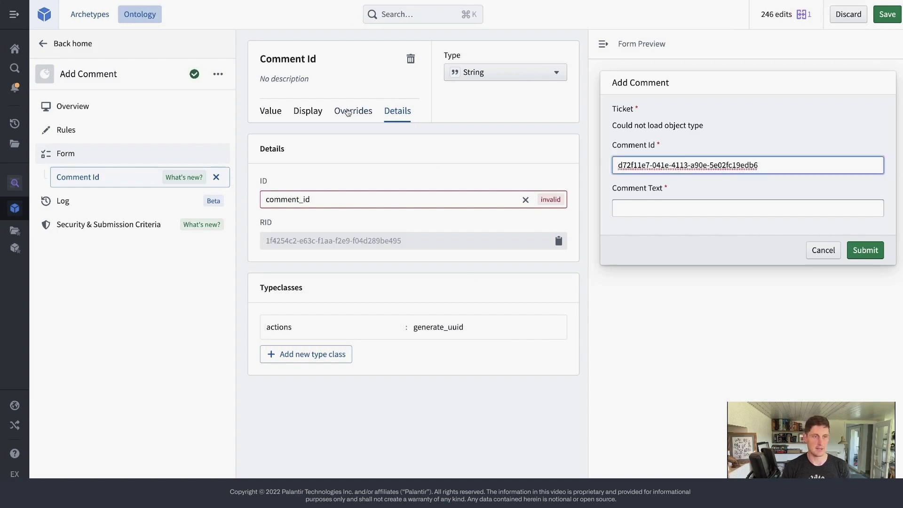
click(271, 111)
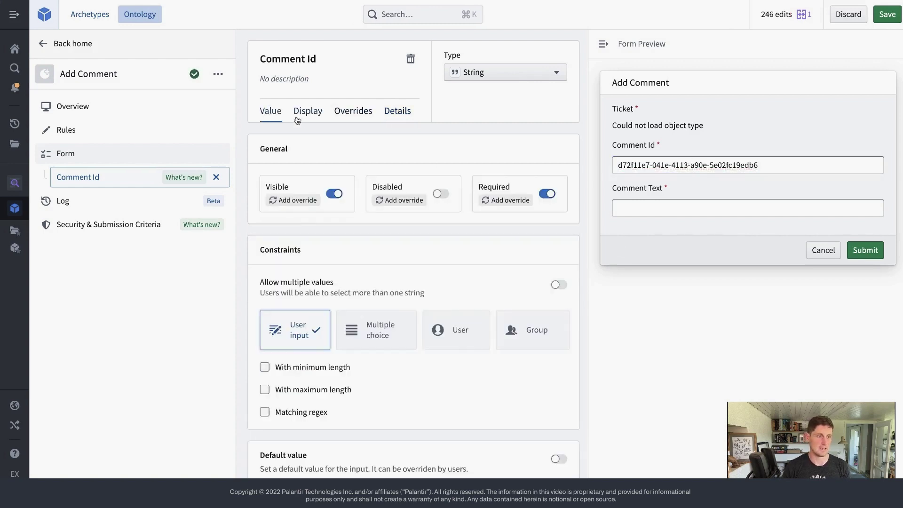
click(334, 194)
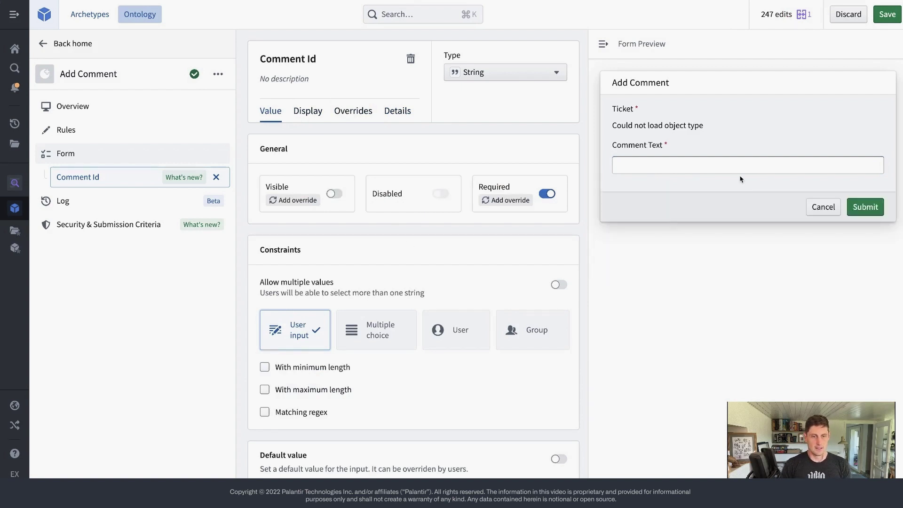
Set the Comment Text parameter's selector type to Text area in the Add Comment form
click(77, 154)
click(426, 161)
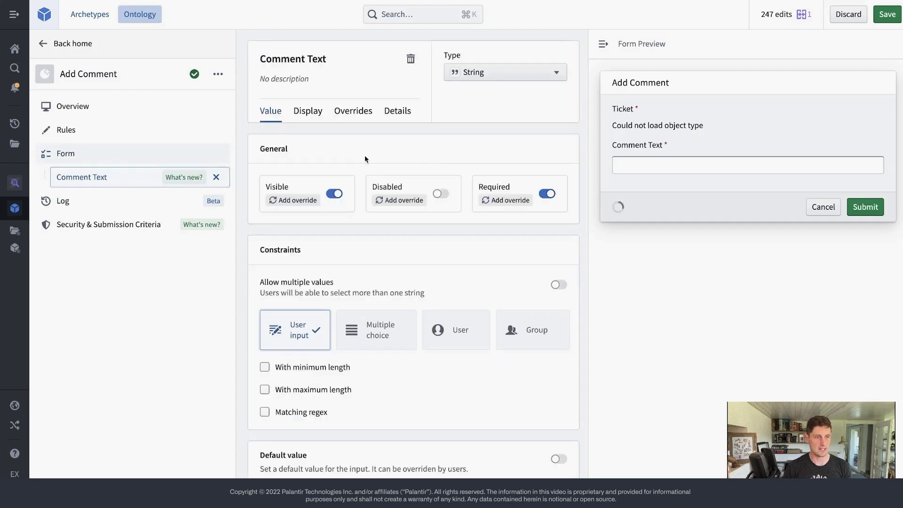
click(308, 111)
click(323, 204)
click(321, 219)
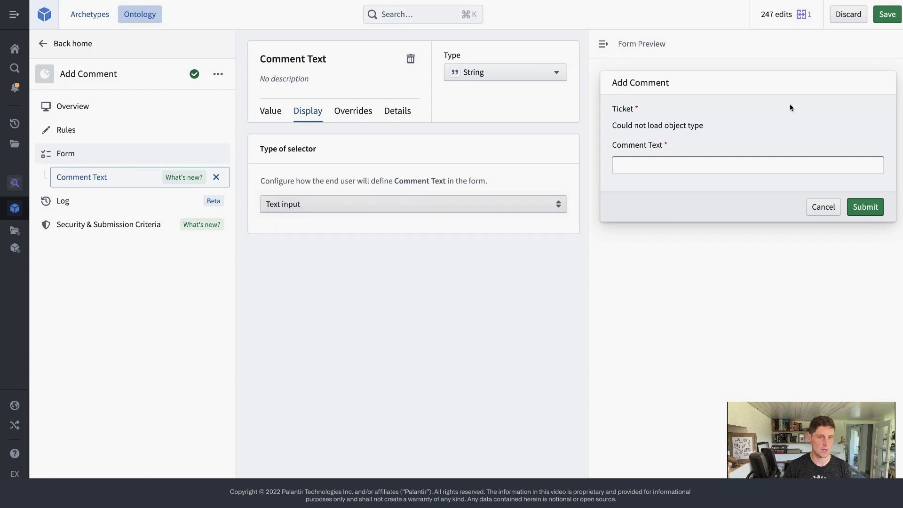
Examine the Ticket and Comment Text fields in the Add Comment form preview, enlarging the comment text area
drag(616, 110, 737, 133)
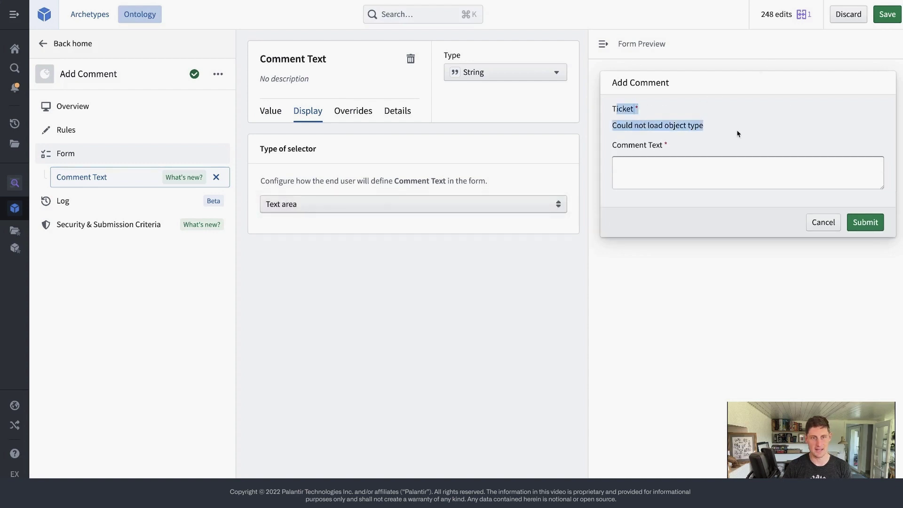
click(678, 125)
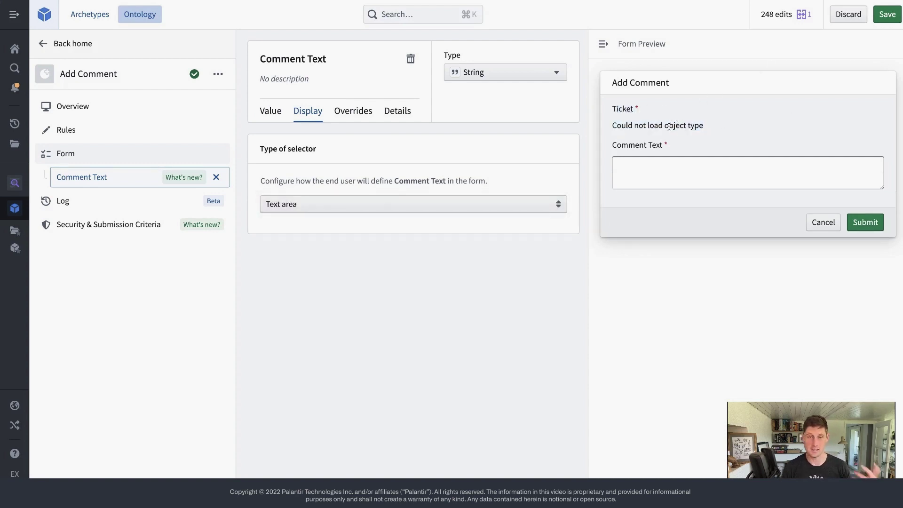
mouse_move(613, 109)
mouse_down()
mouse_move(707, 127)
mouse_move(612, 110)
mouse_move(641, 107)
mouse_move(728, 135)
mouse_move(613, 110)
mouse_up()
click(615, 118)
click(710, 130)
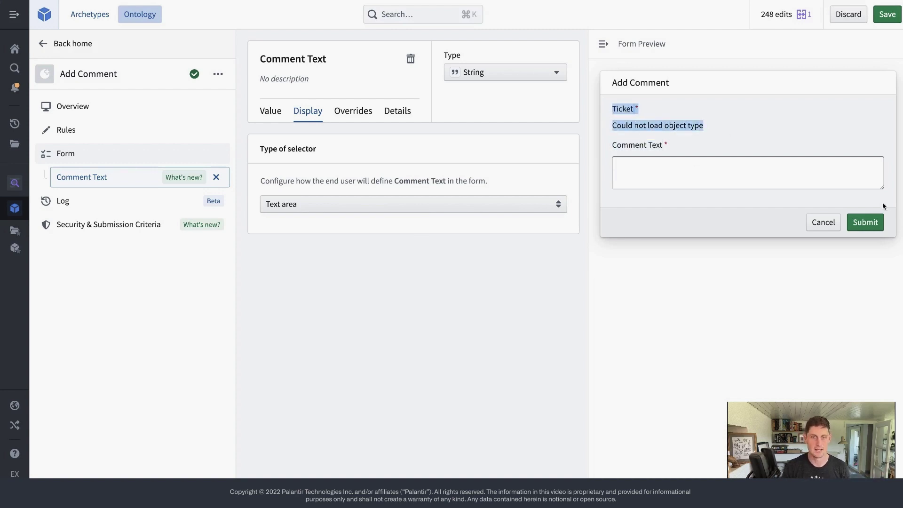
drag(882, 187, 891, 220)
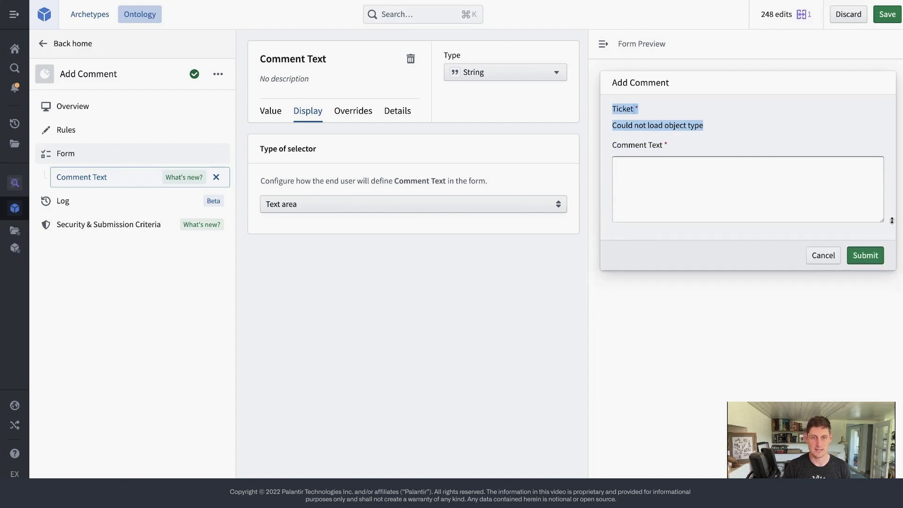
click(773, 147)
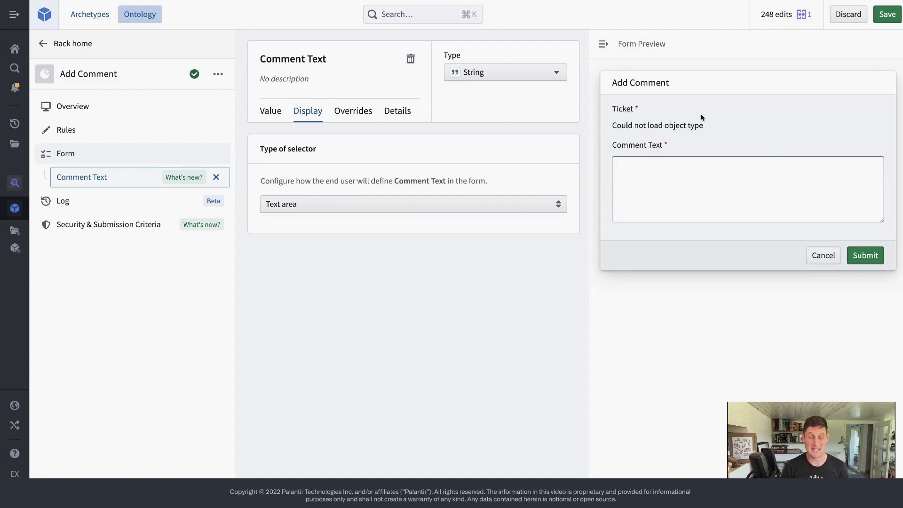
drag(618, 91, 814, 139)
click(812, 161)
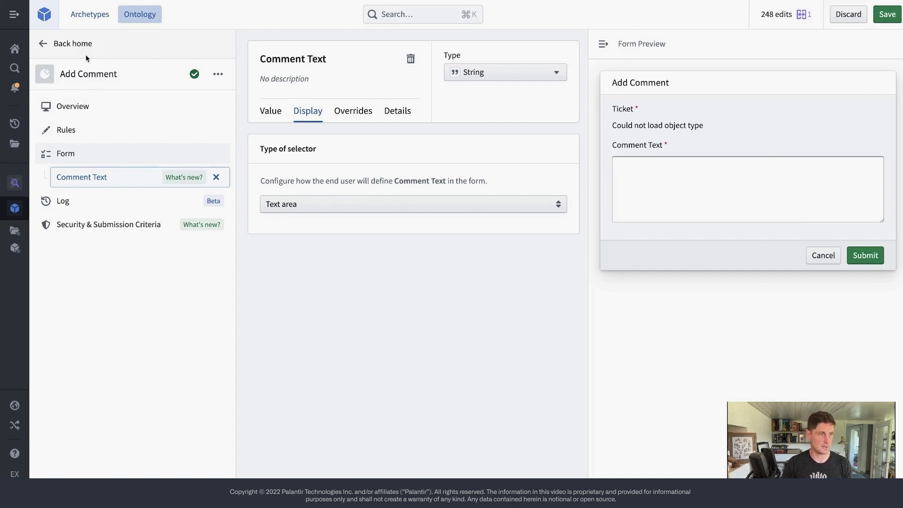
Go to the Ticket object type and review the pending ontology edits, collapsing the details of each edited entity
mouse_move(88, 44)
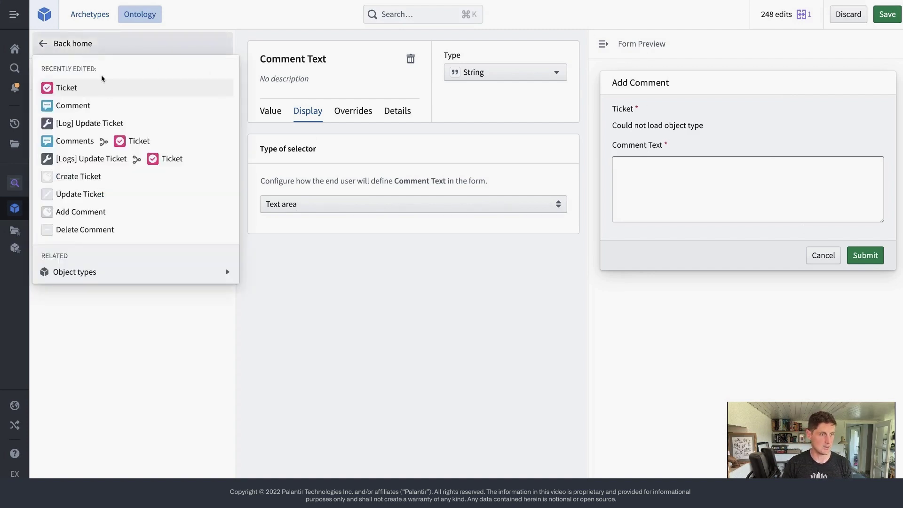
click(159, 96)
click(780, 14)
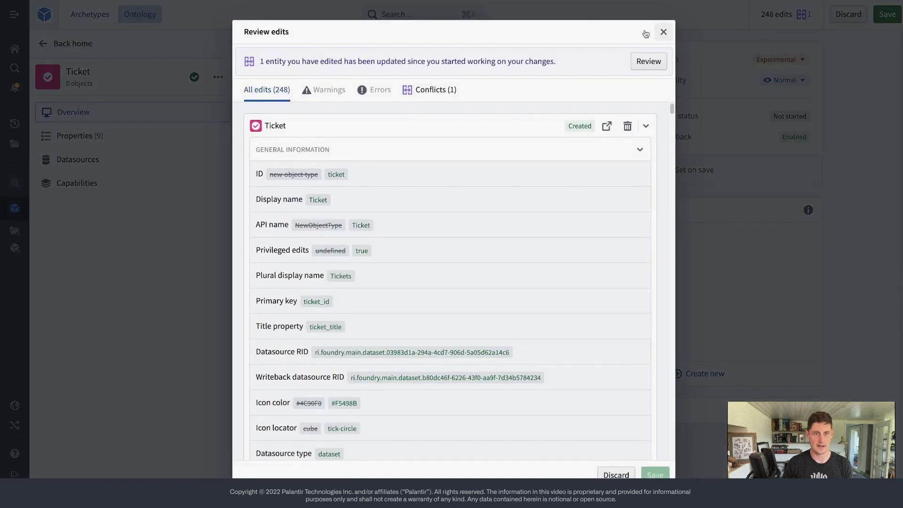
click(645, 126)
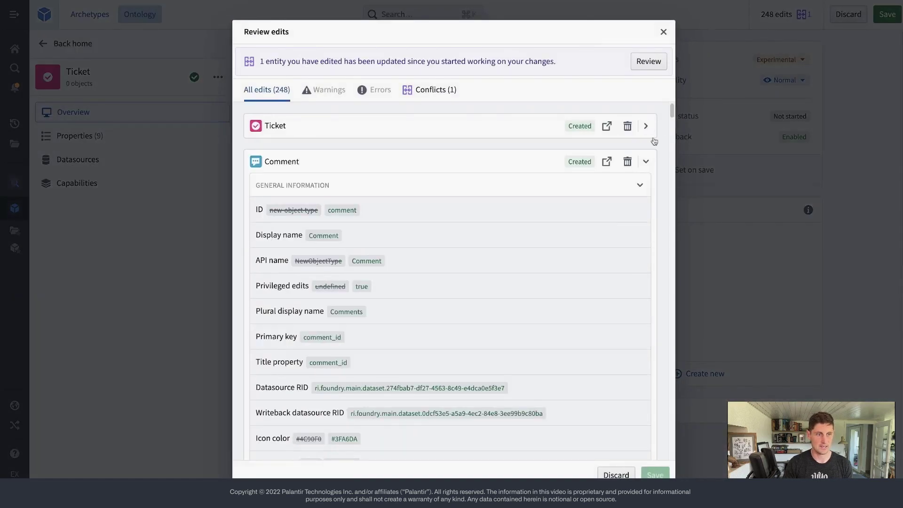
click(645, 162)
click(646, 197)
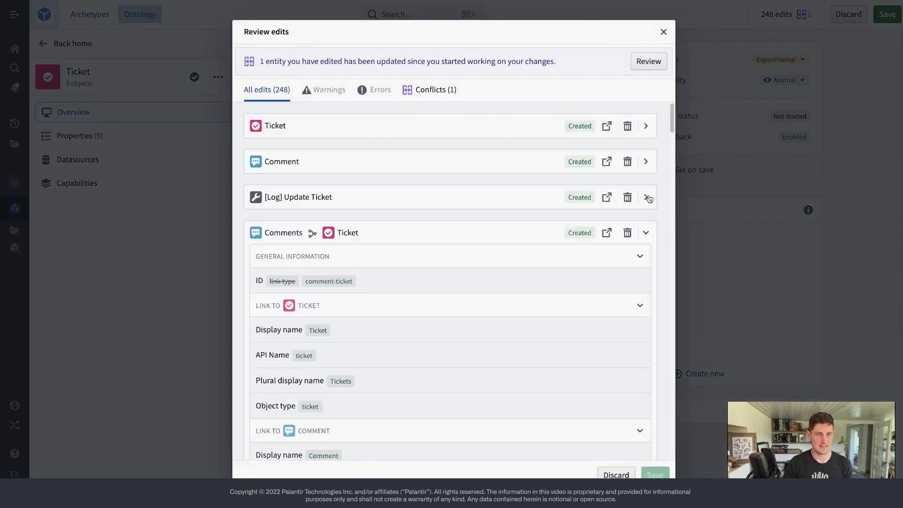
click(646, 232)
click(646, 268)
click(646, 304)
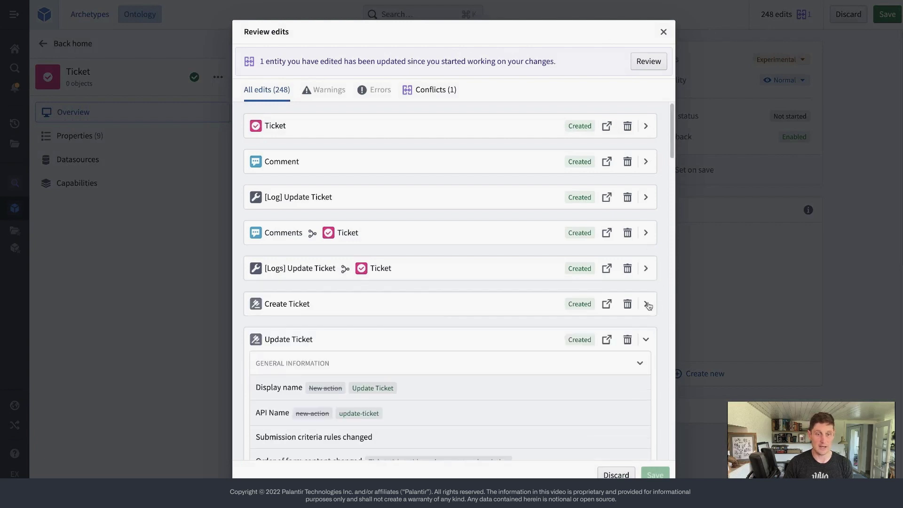
click(646, 340)
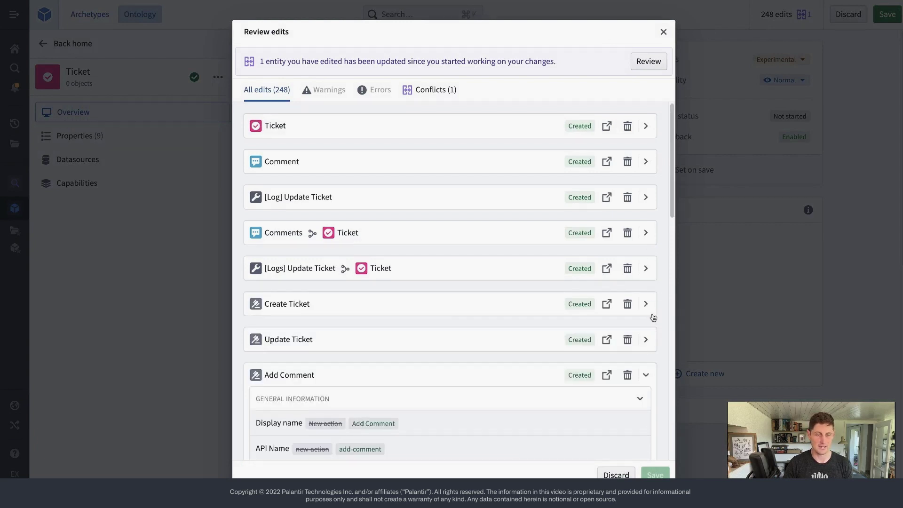
click(646, 375)
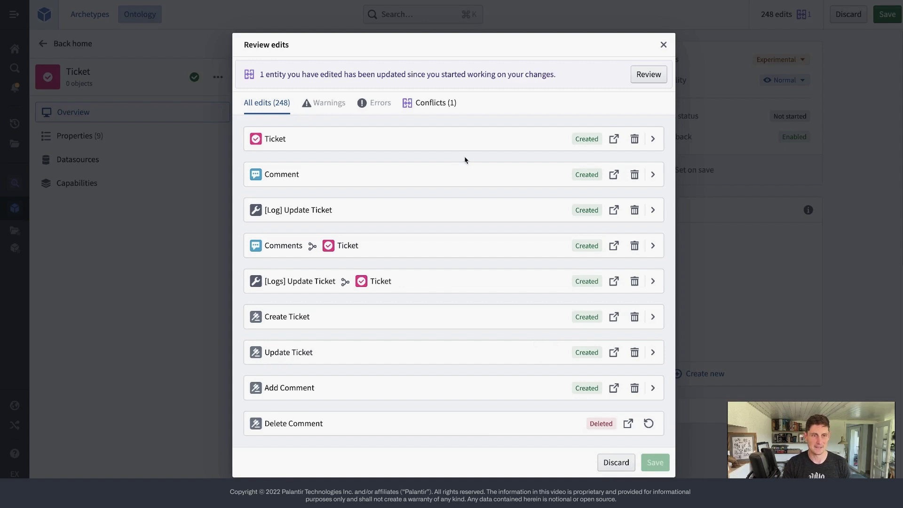
Resolve the Delete Comment conflict by using the latest version and apply the choice
click(442, 103)
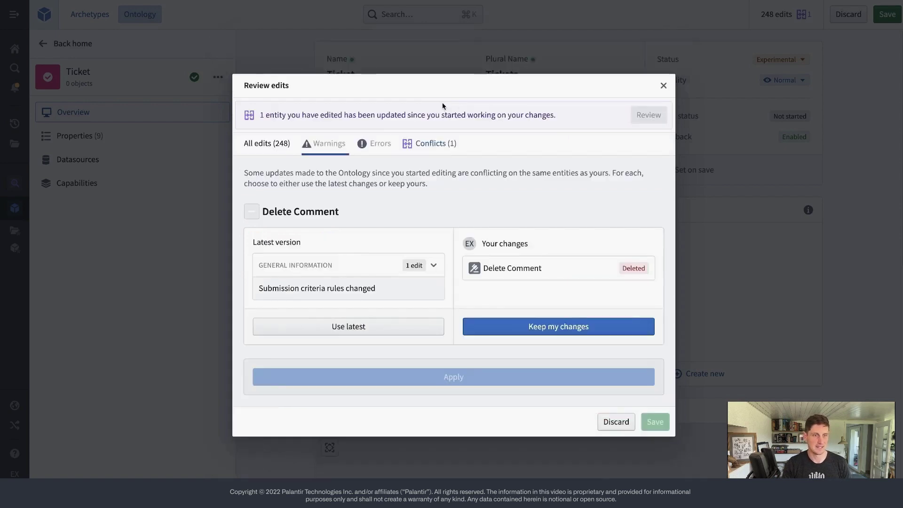
click(365, 332)
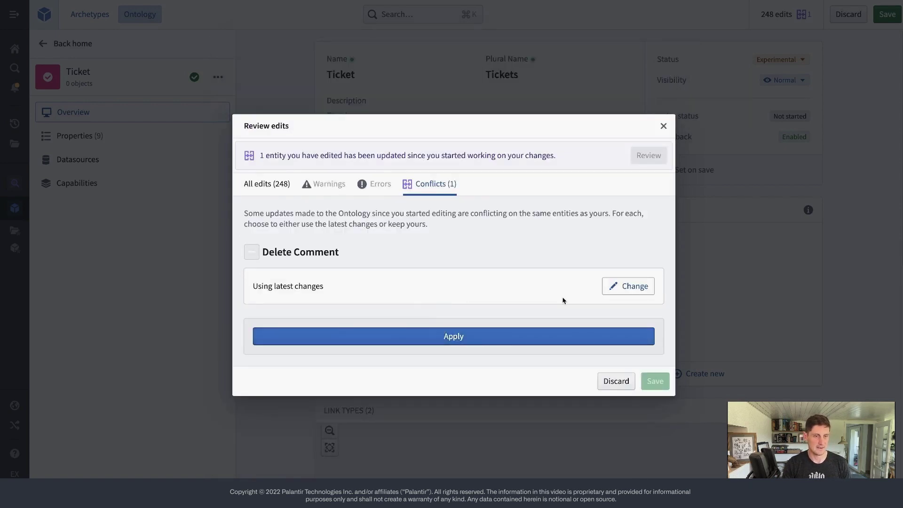
click(445, 334)
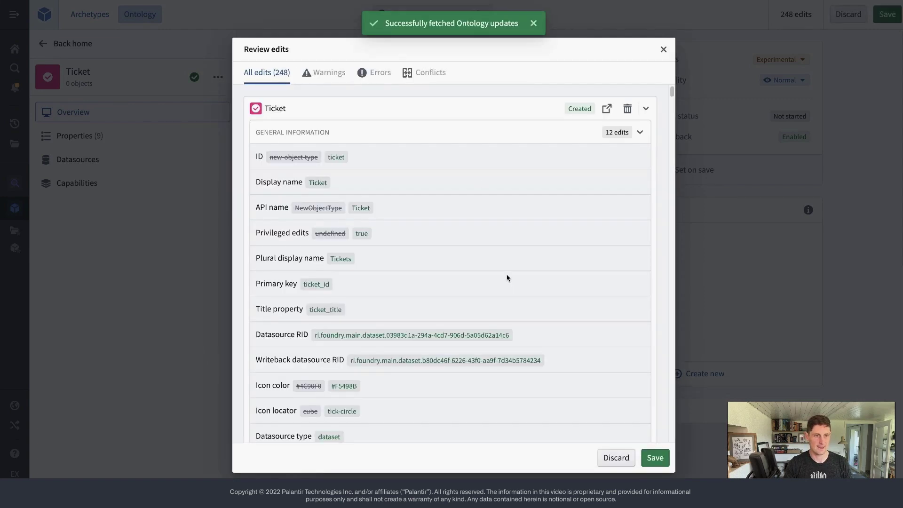
Look through the remaining edits to the end of the list and save them all to the ontology
drag(672, 92, 687, 447)
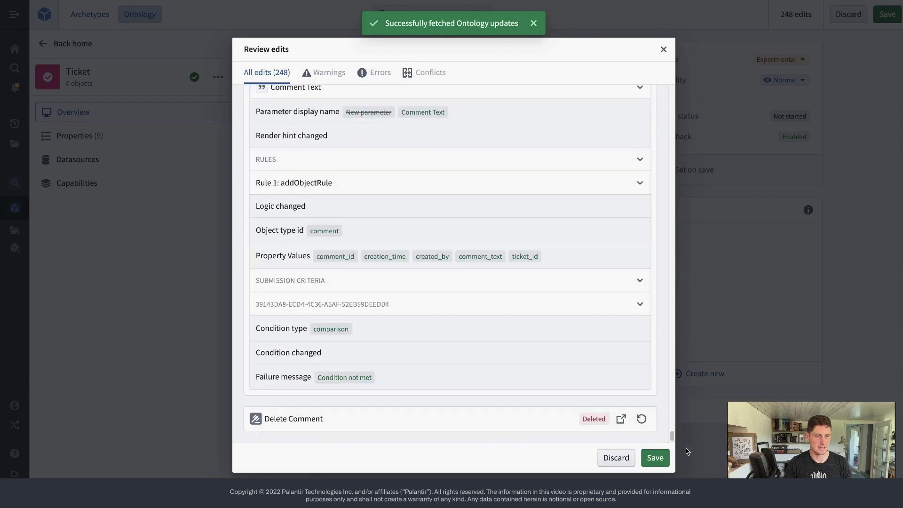
click(655, 457)
click(574, 283)
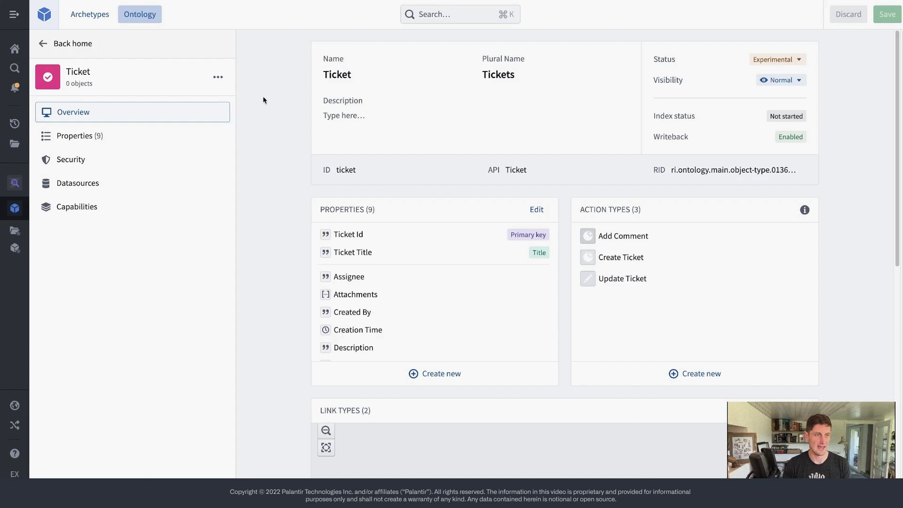
Open the Ticket object type in Object Explorer and start its Create Ticket action
click(219, 78)
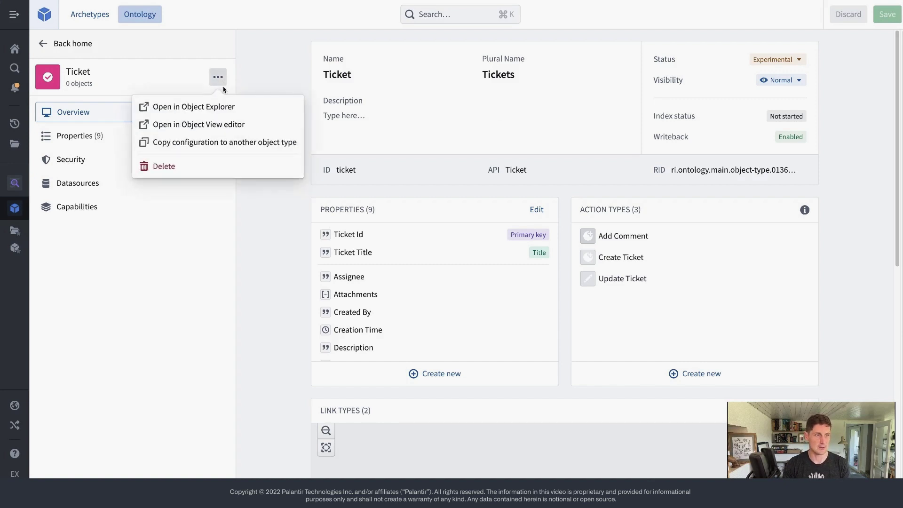
click(258, 112)
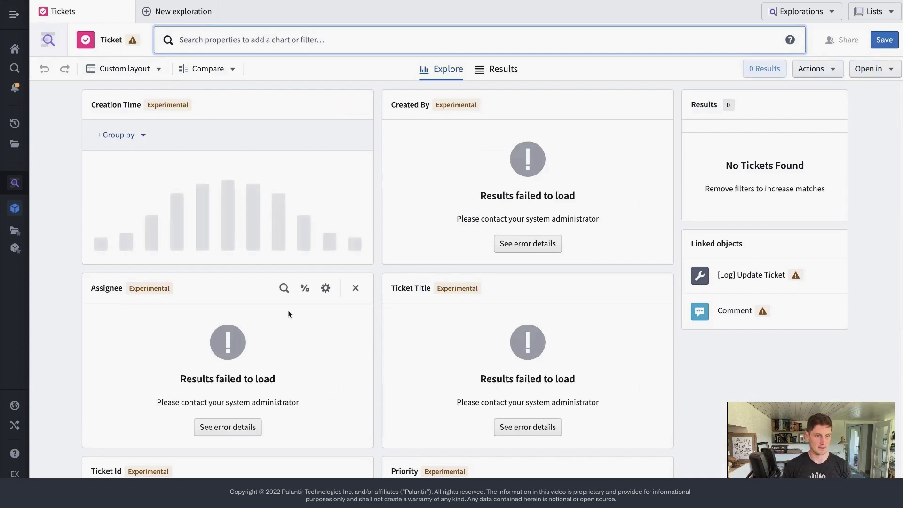
click(814, 75)
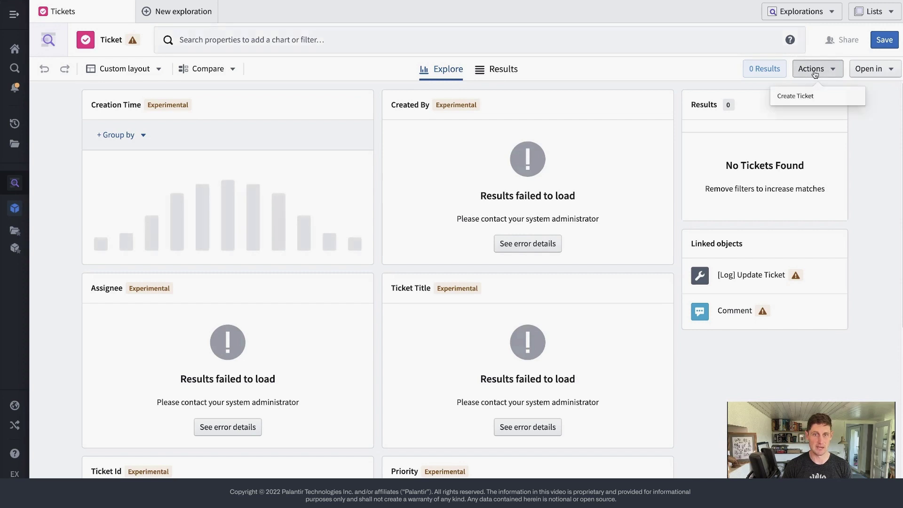
click(837, 100)
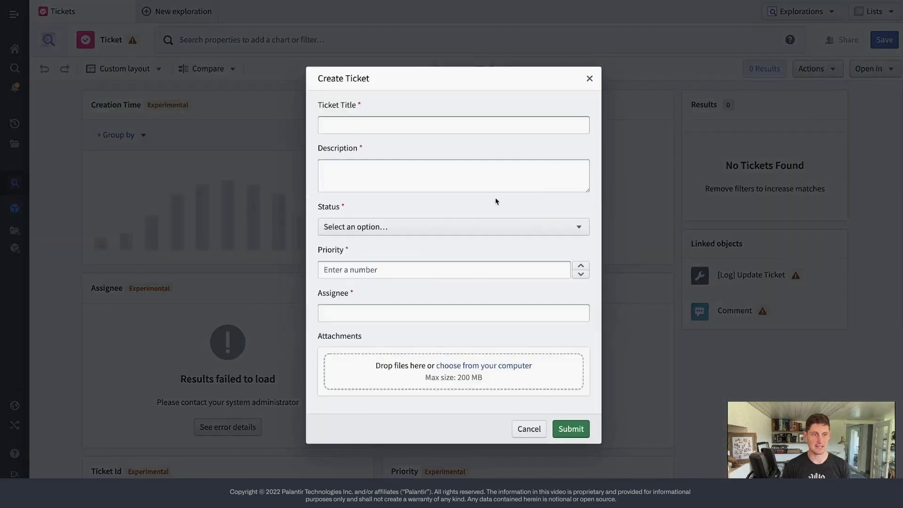
Enter "Foundry Developer Deskside: Building a Ticket Management Tool" as the new ticket's title
click(379, 127)
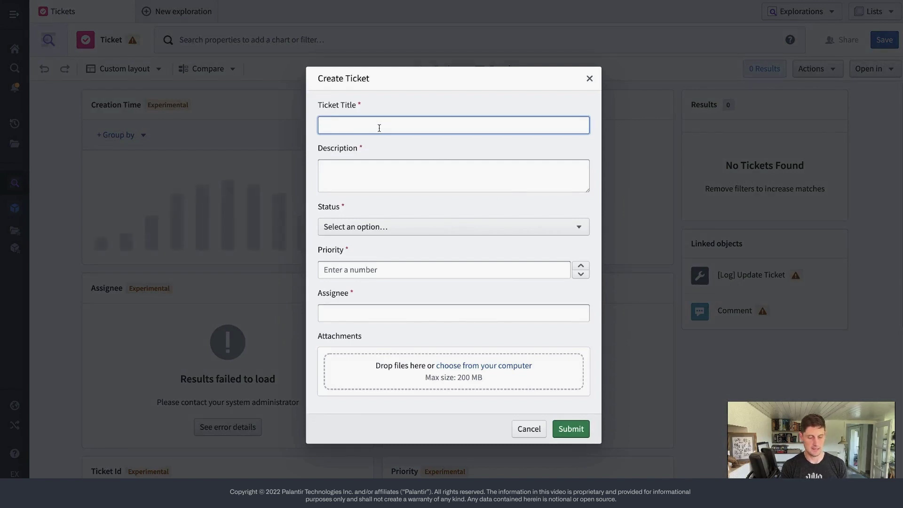
text(Found)
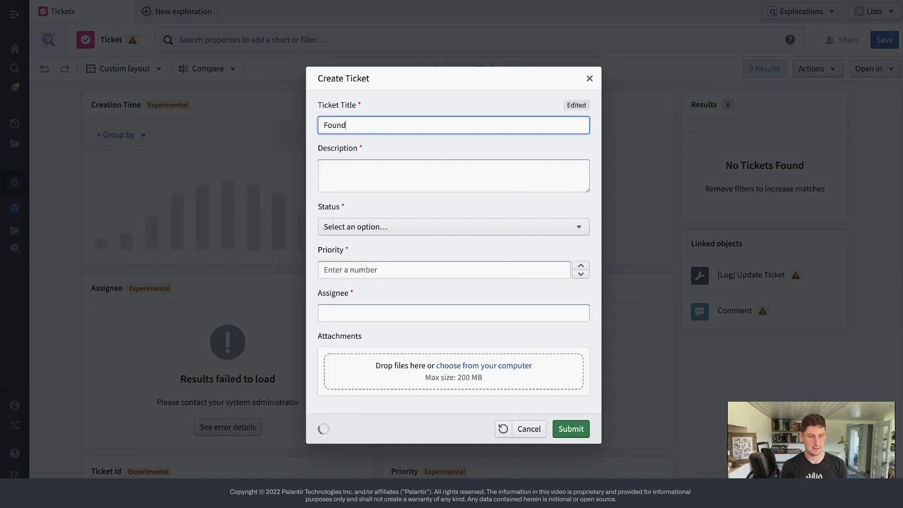
text(ry Desvelpome)
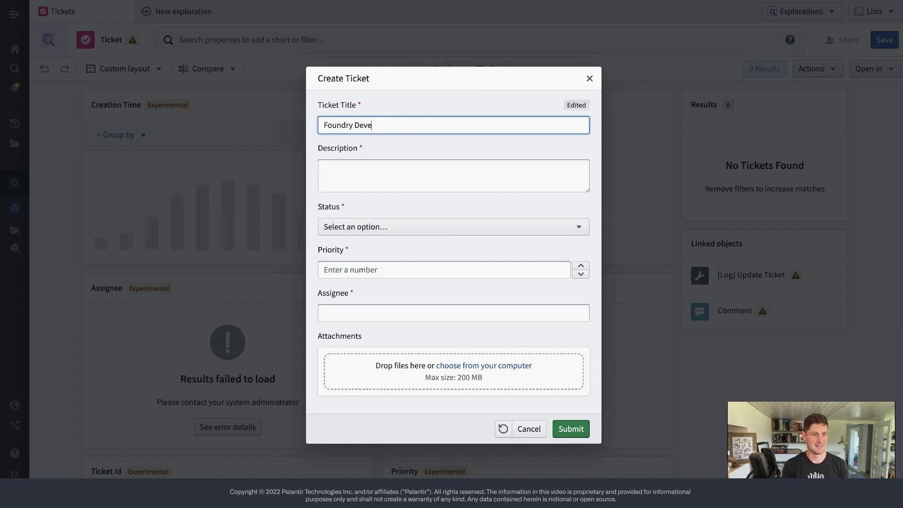
key(BackSpace)
key(BackSpace)
key(BackSpace)
key(BackSpace)
text(oper Desck)
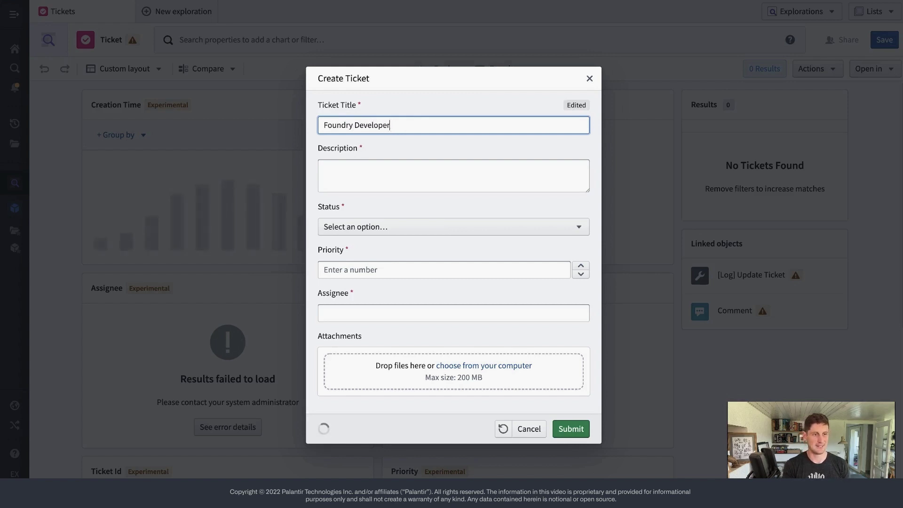
key(BackSpace)
text(kside: Building a Ticket Managemnet)
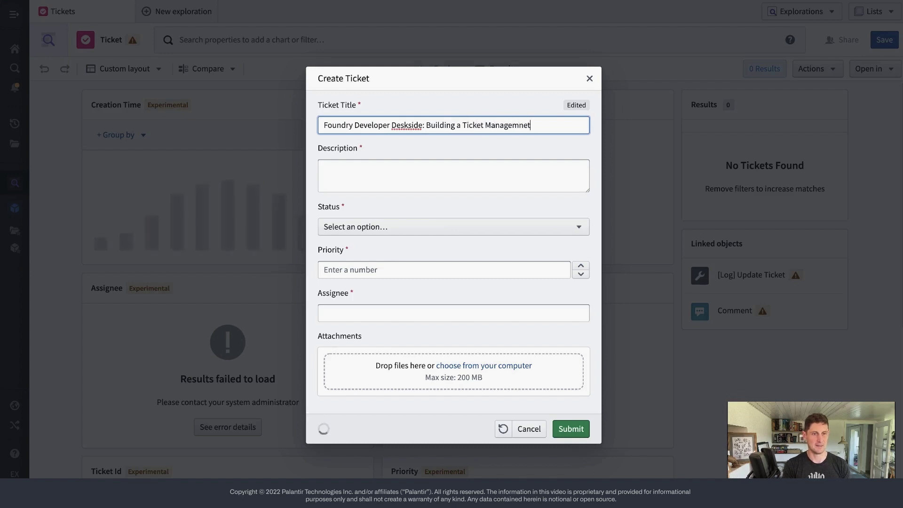
key(BackSpace)
key(BackSpace)
key(BackSpace)
text(ent Too)
Enter "Make a video showing how to use objects and actions to manage ticket-based workflows" as the new ticket's description
click(437, 171)
text(Bu)
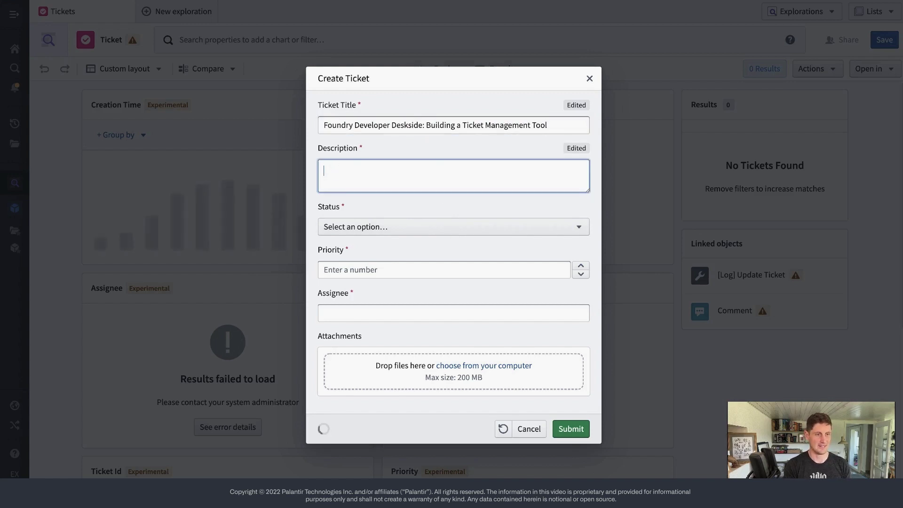
key(BackSpace)
text(Make a video)
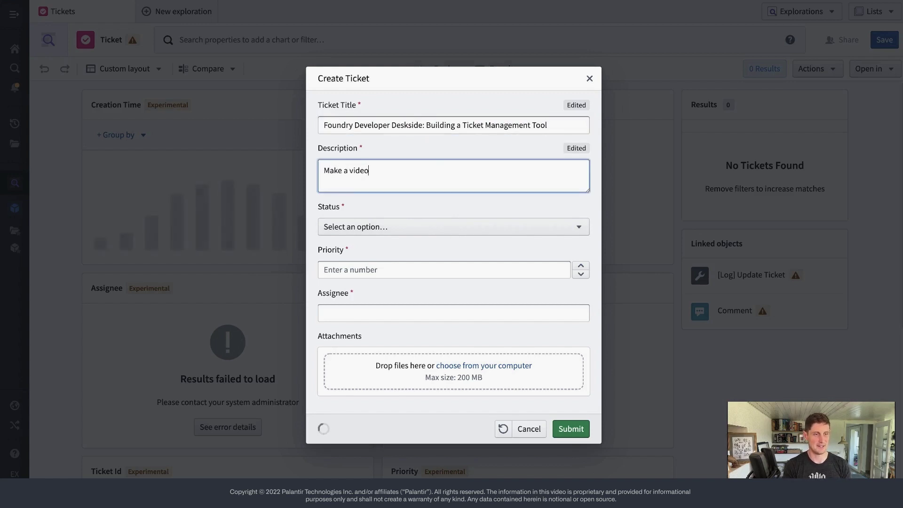
text( showing how to u)
text(se object )
text( and actions to ma)
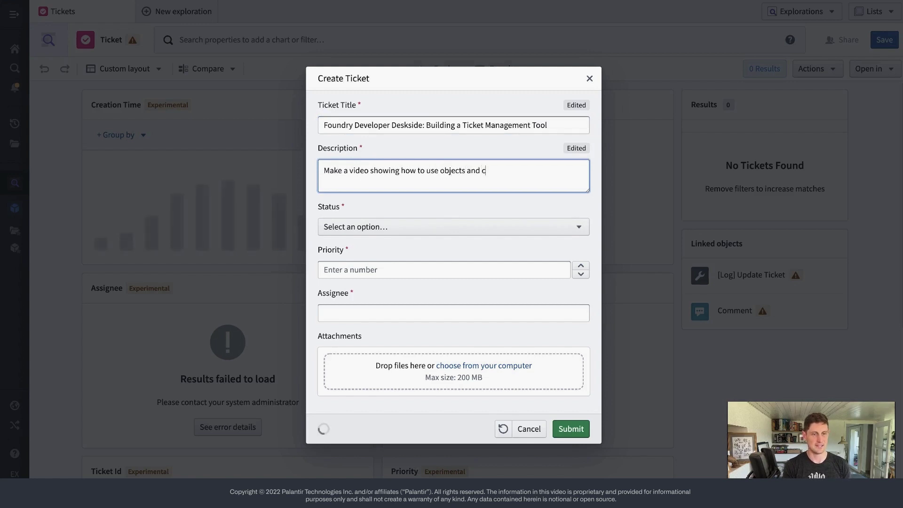
text(nage ticket-based workflows)
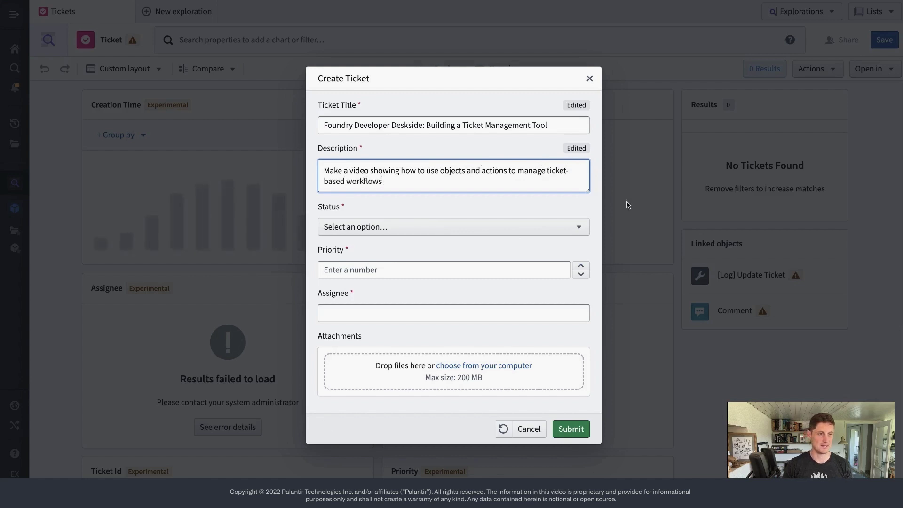
Set the ticket's status to Active and its priority to 8, and cancel the Create Ticket form at the Assignee field
click(474, 228)
click(369, 291)
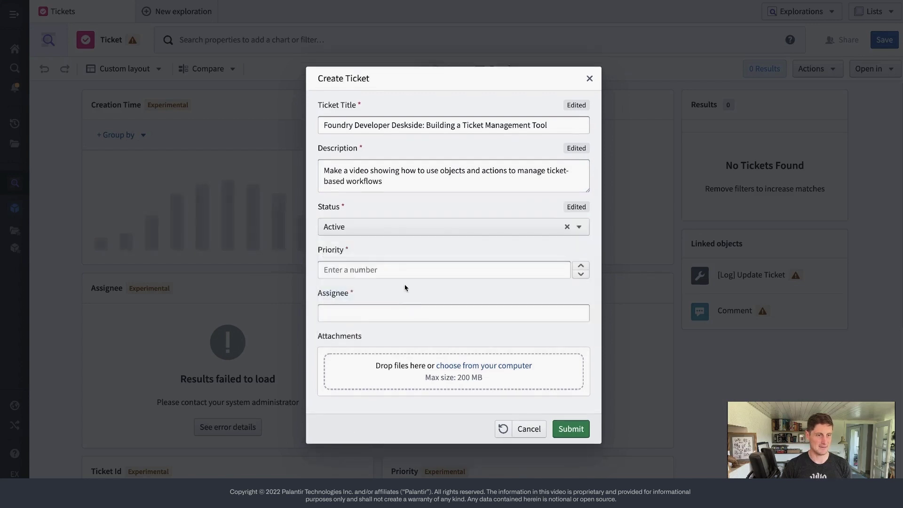
click(581, 265)
click(581, 265)
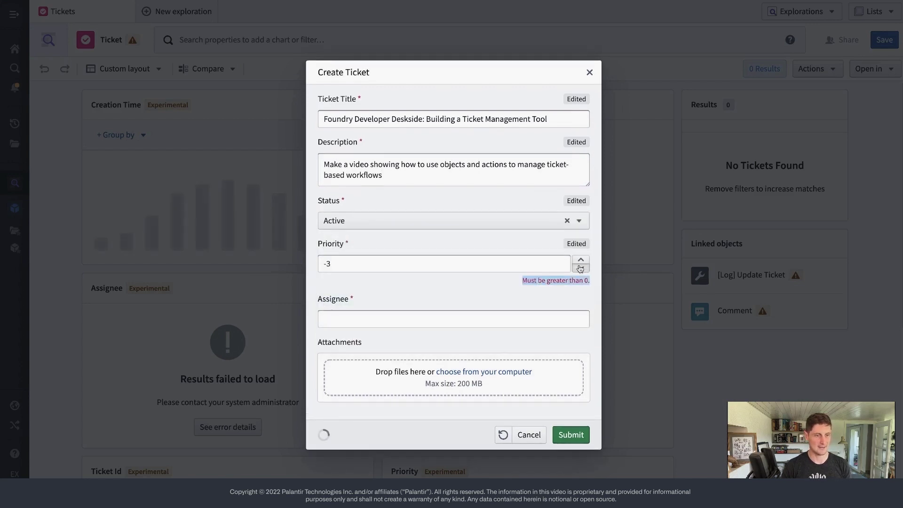
triple_click(581, 262)
double_click(581, 261)
double_click(581, 261)
click(356, 316)
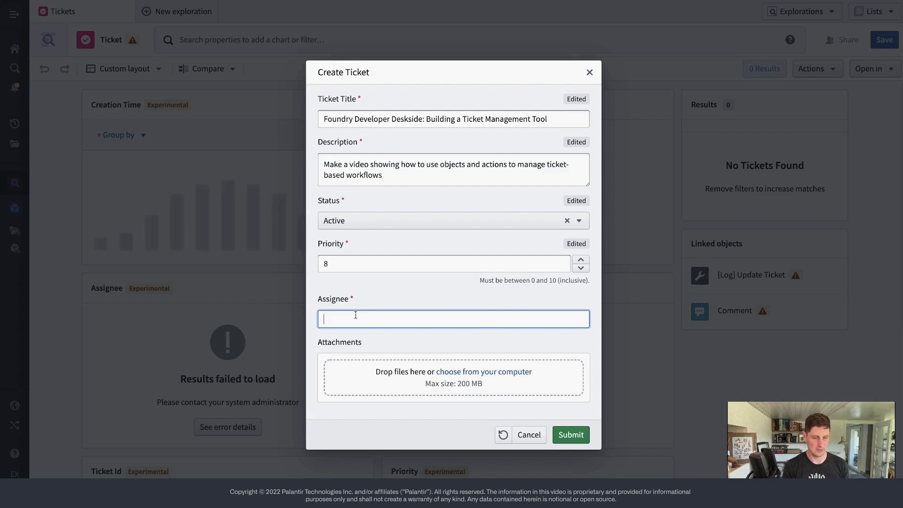
click(531, 438)
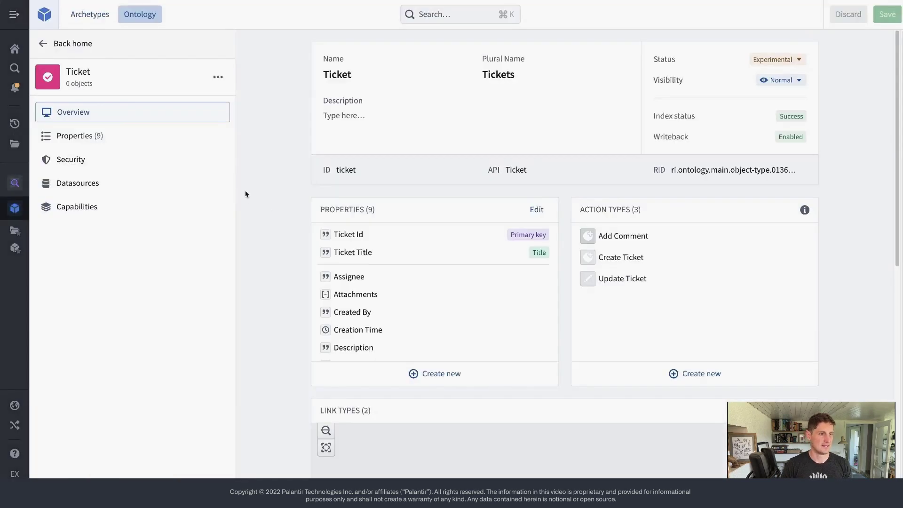
Switch to the Ticket object type in the ontology editor and review the settings of its Assignee property
click(91, 131)
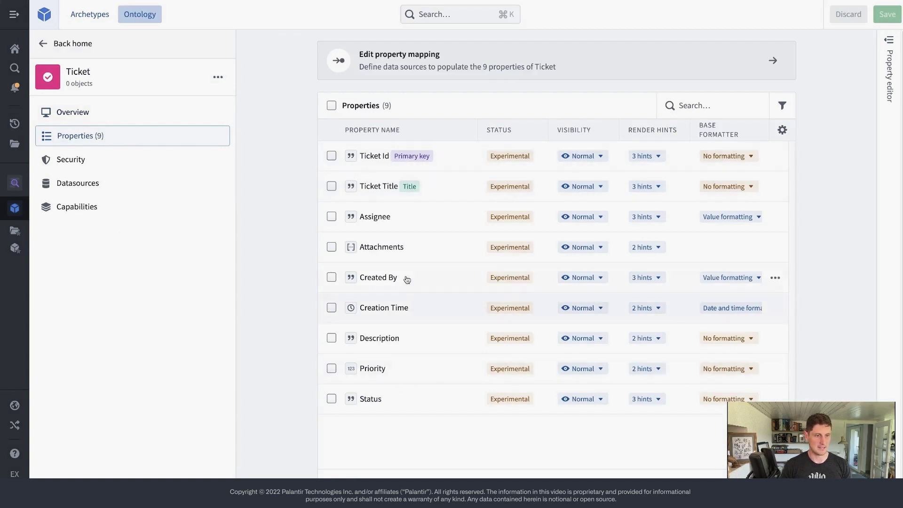
click(411, 223)
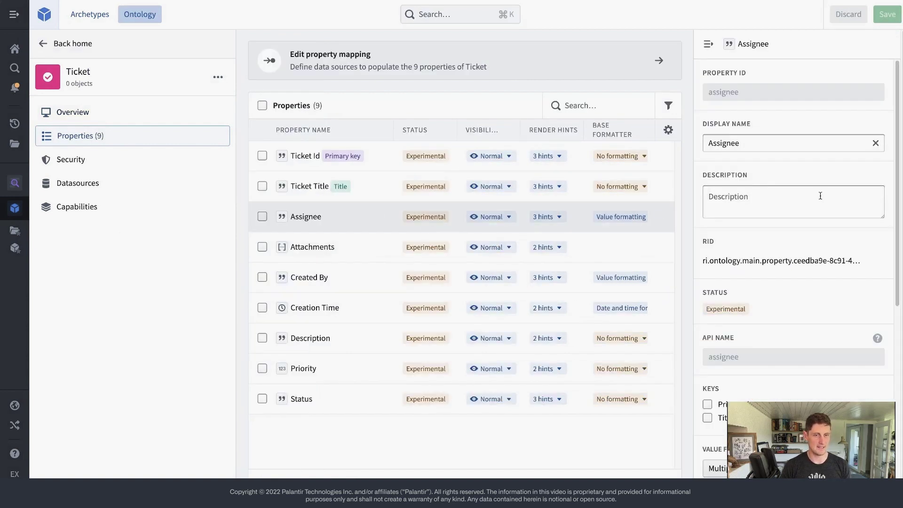
scroll(820, 196, down, 1)
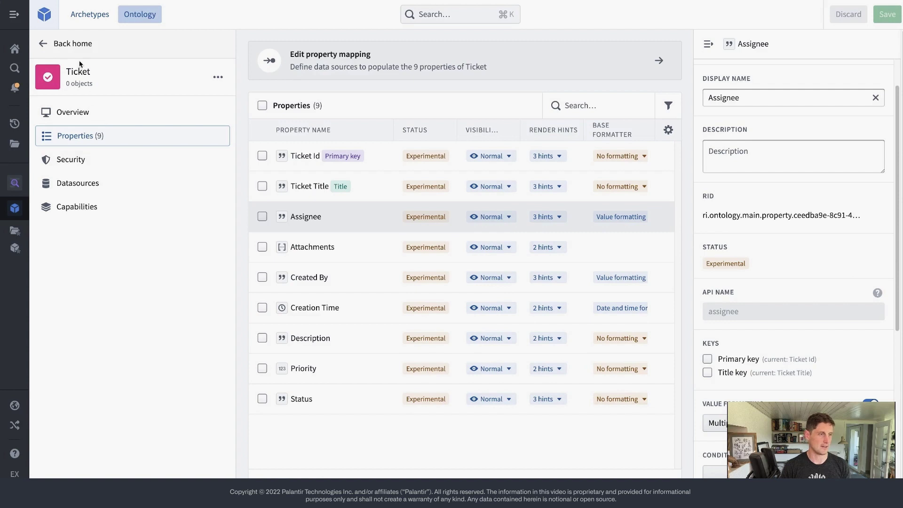
mouse_move(54, 52)
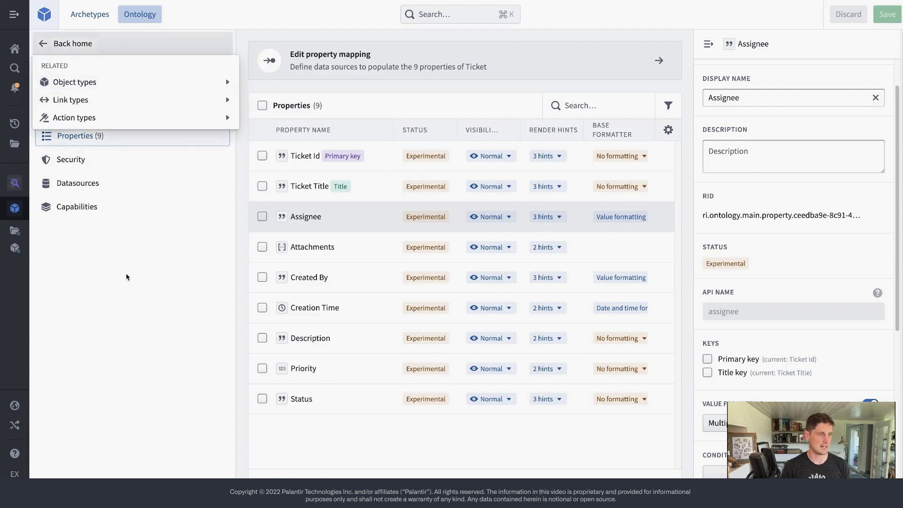
In the Create Ticket action's form, change the Assignee parameter's constraint to User
click(73, 112)
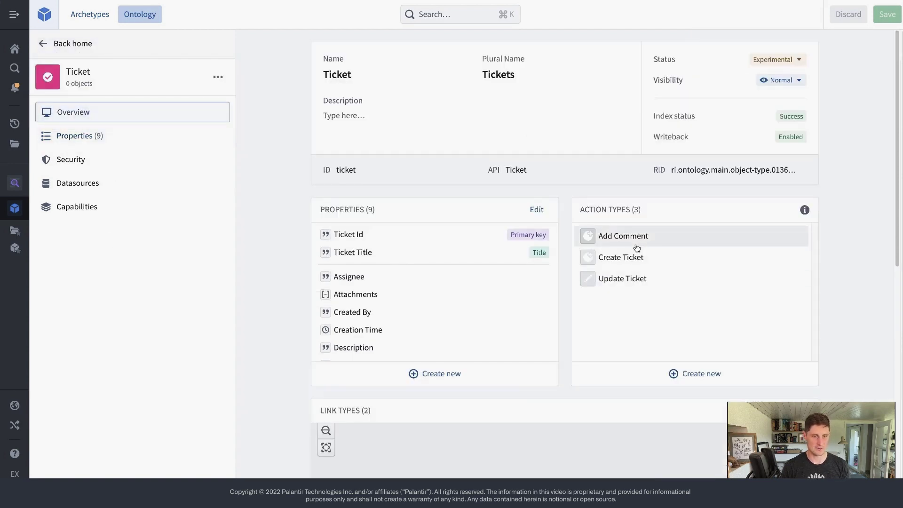
click(646, 257)
click(73, 155)
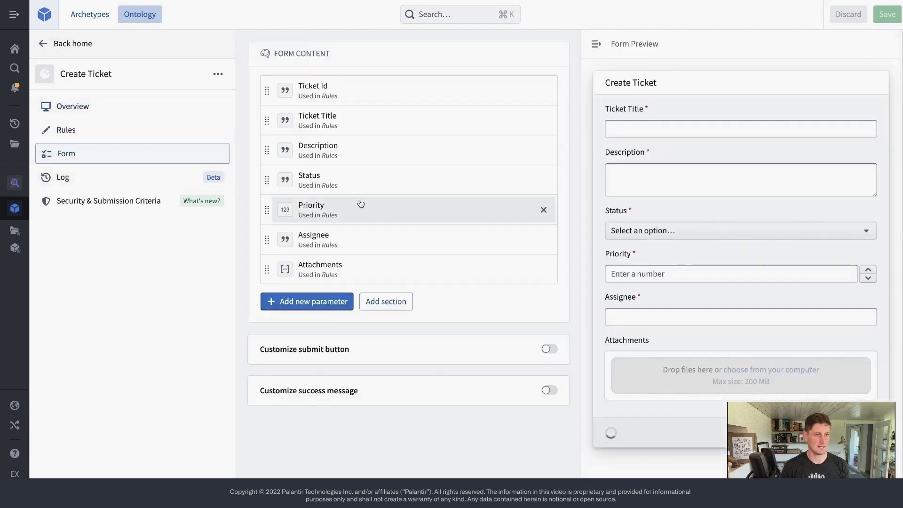
click(420, 241)
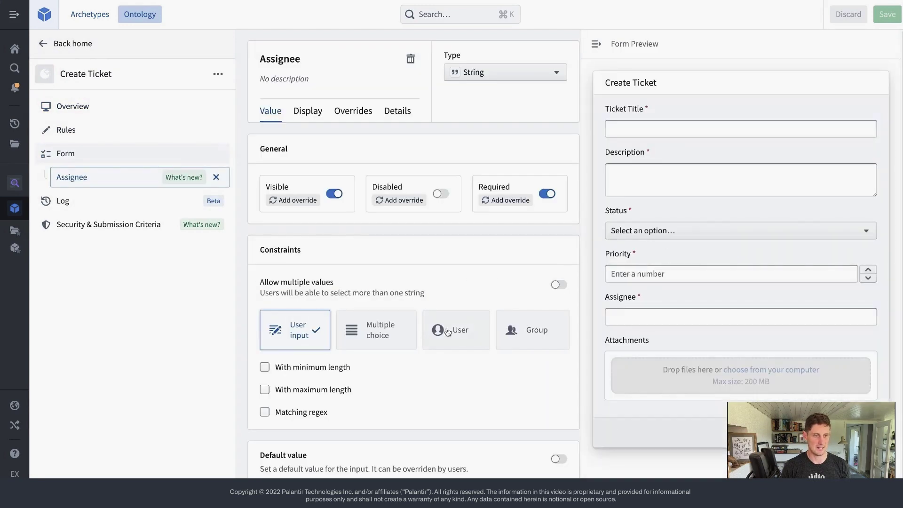
click(446, 331)
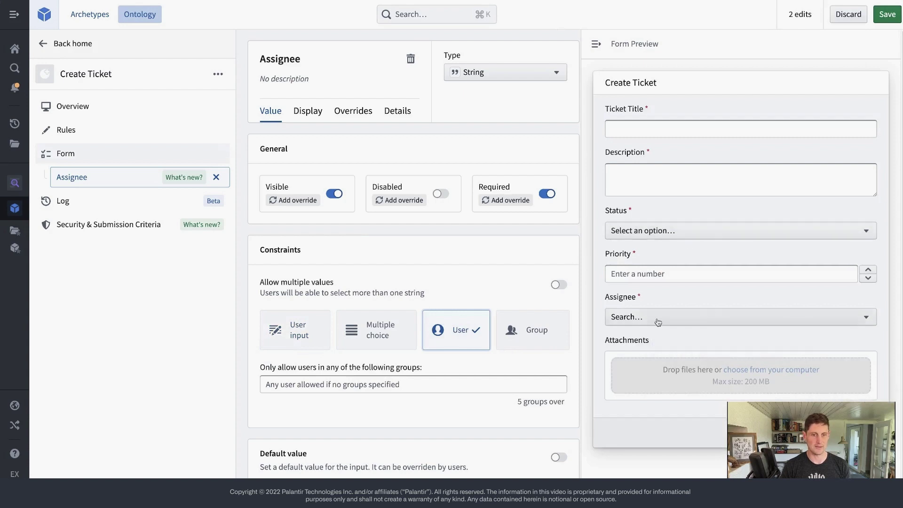
Save the Create Ticket edits to the ontology and confirm the save
click(878, 19)
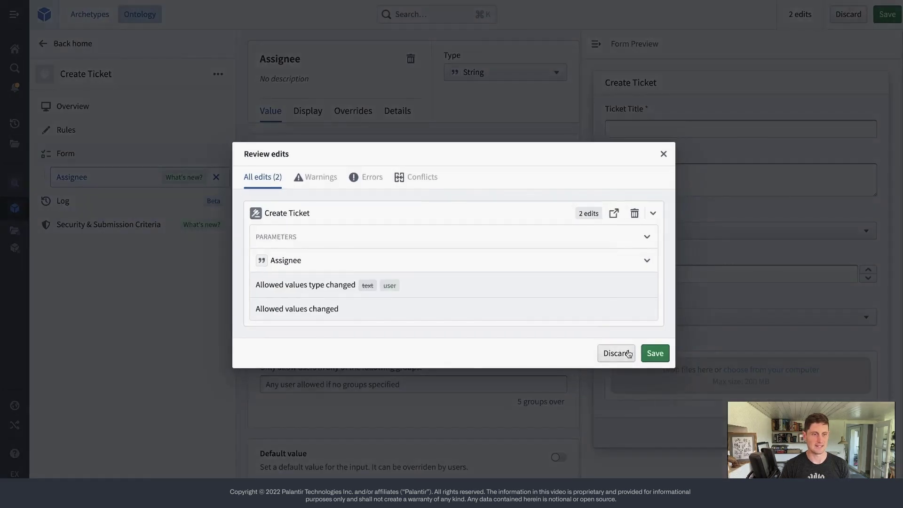
click(656, 353)
click(577, 283)
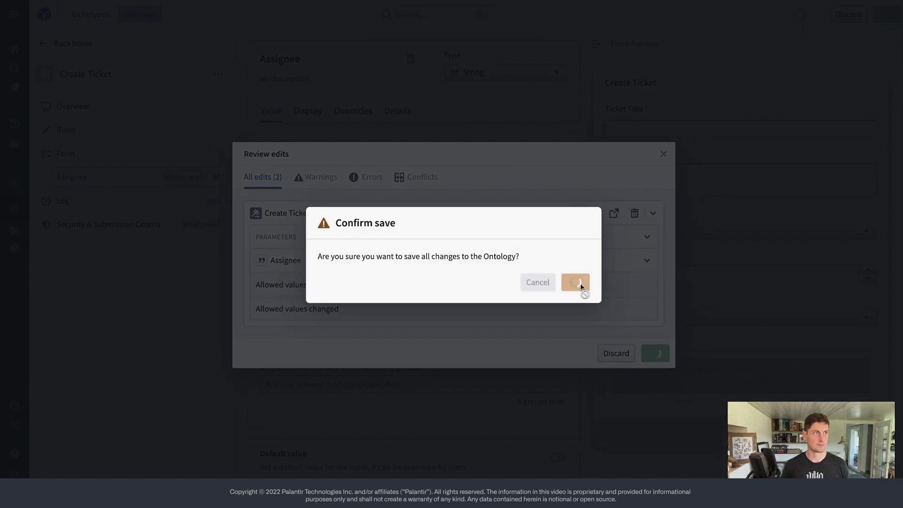
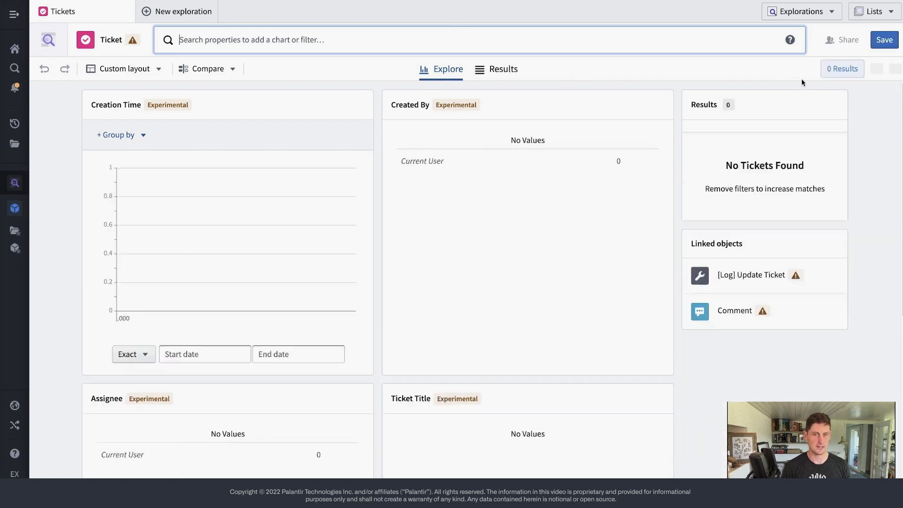
Start the Create Ticket action in Object Explorer and enter "Developer Deskside: Ticket Management" as the ticket title
click(804, 69)
click(799, 98)
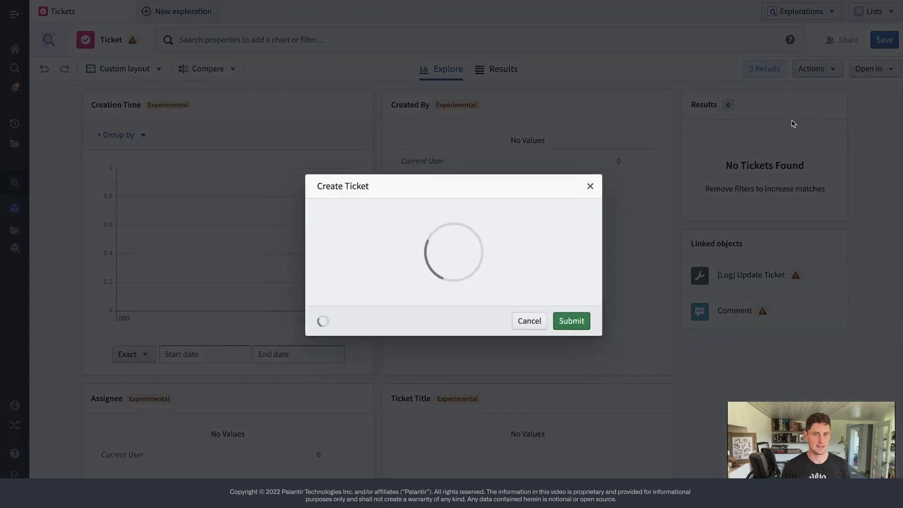
click(377, 125)
text(Dev)
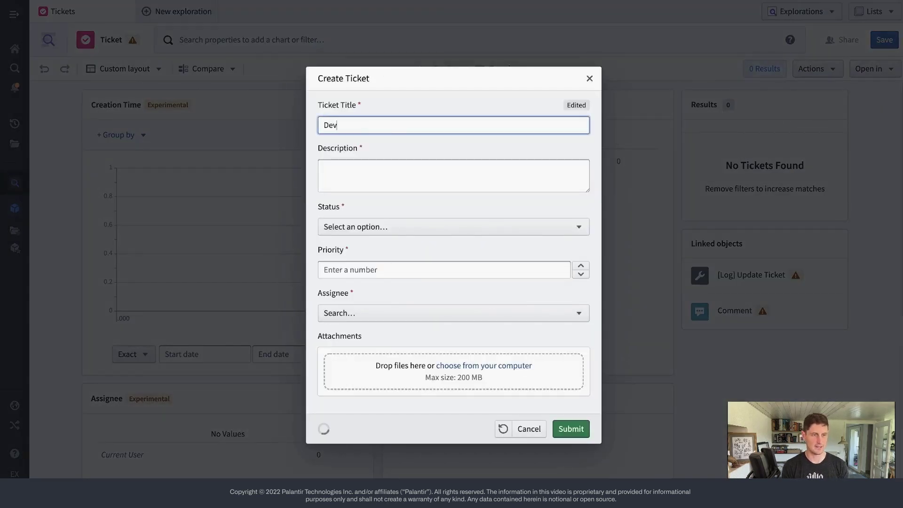
text(eloper Desk)
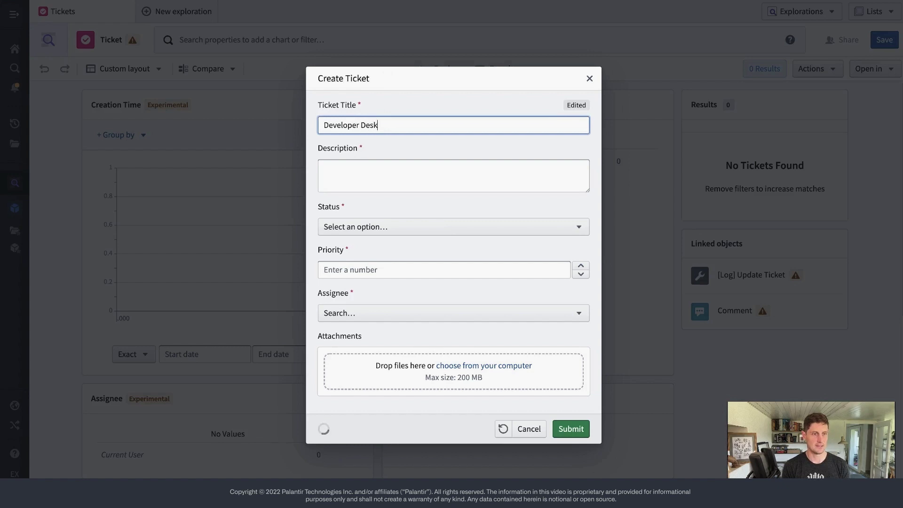
text(side: Cre)
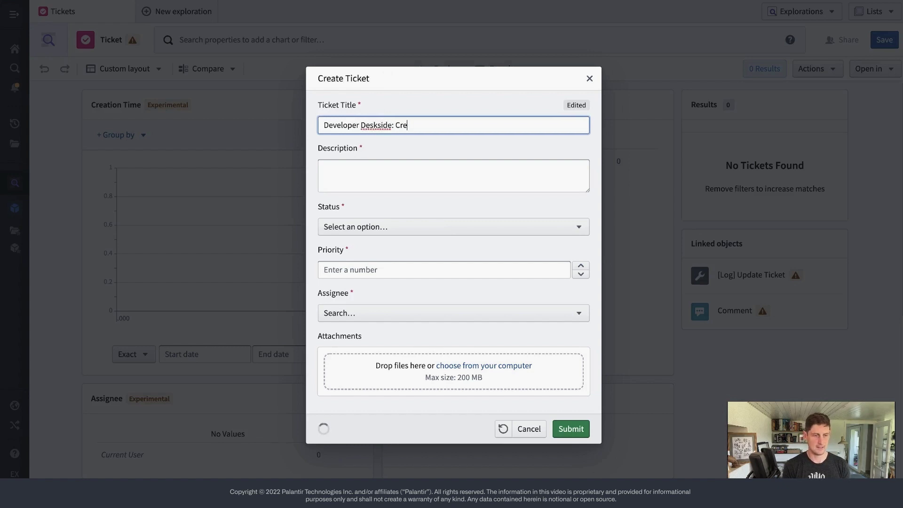
key(BackSpace)
key(BackSpace)
key(BackSpace)
text(Ticket Management)
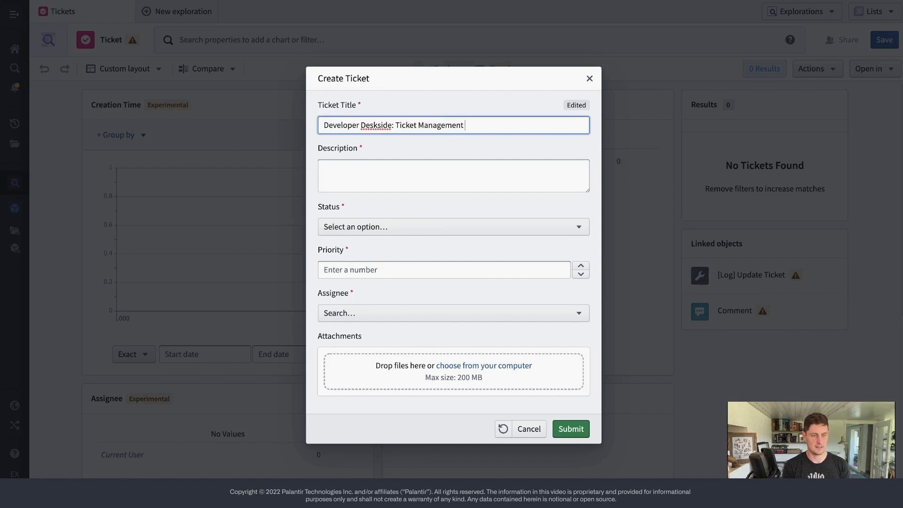
Enter "Demonstrate building a ticket management tool with objects and actions" as the ticket's description
click(324, 171)
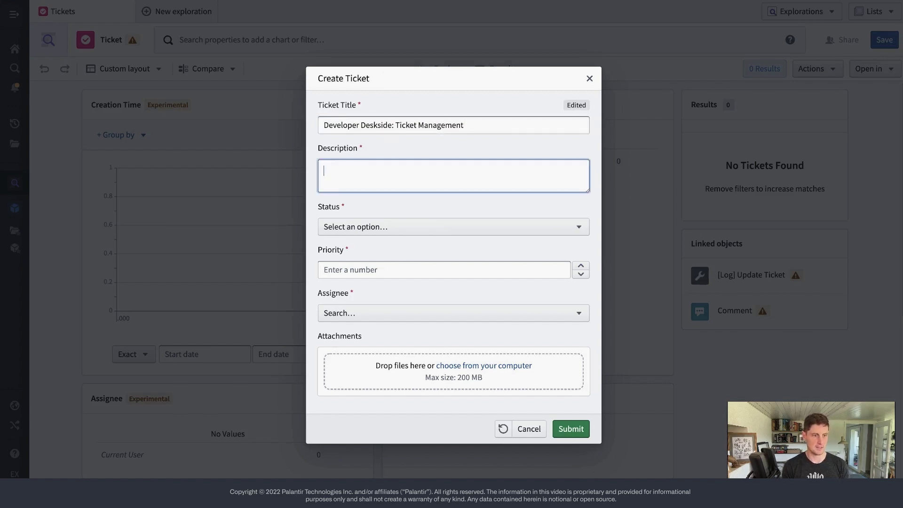
text(Demonstrate bu)
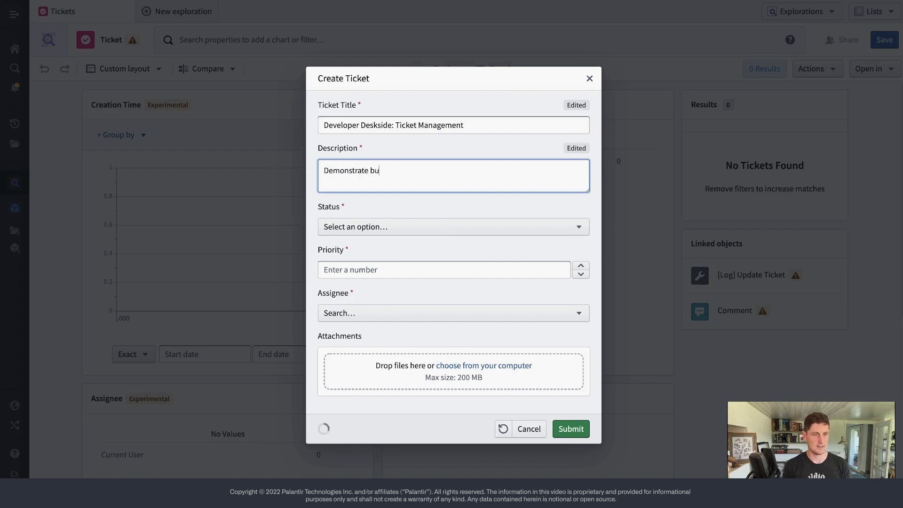
text(ilding a ticket management tool with obje)
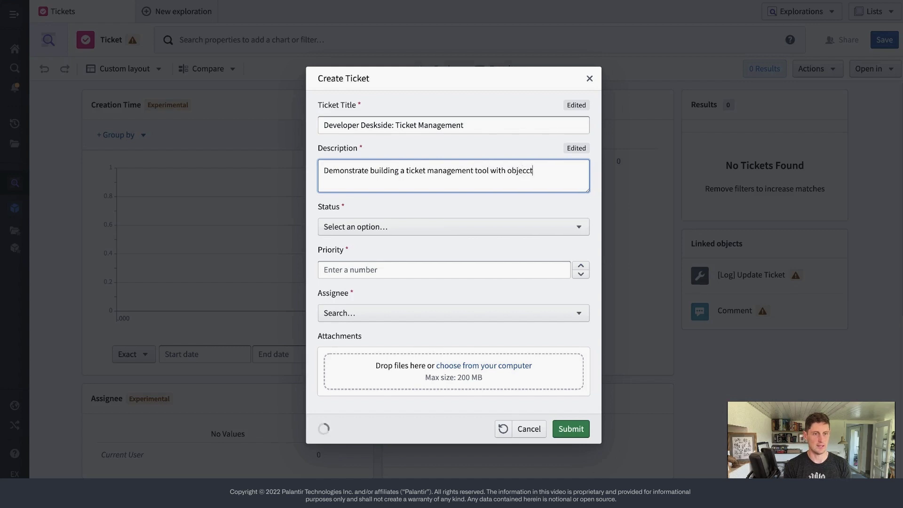
text(cts and actions)
Set the ticket's status to Active and its priority to 8
click(385, 227)
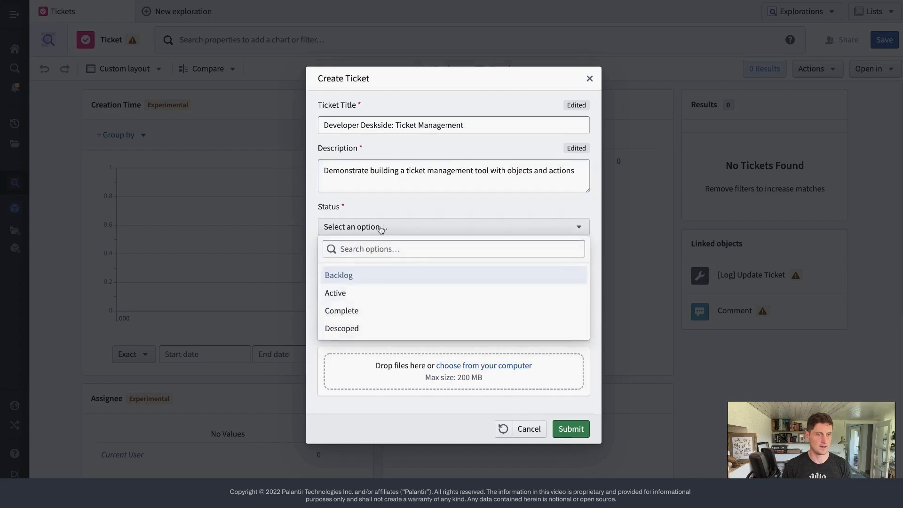
click(333, 292)
click(477, 268)
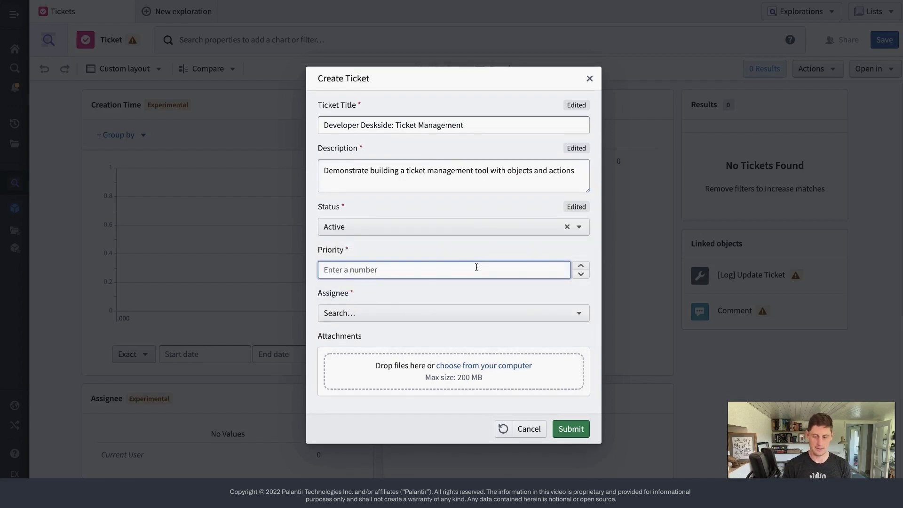
text(8)
Assign the ticket to the external_dev_relations user and submit it
click(460, 319)
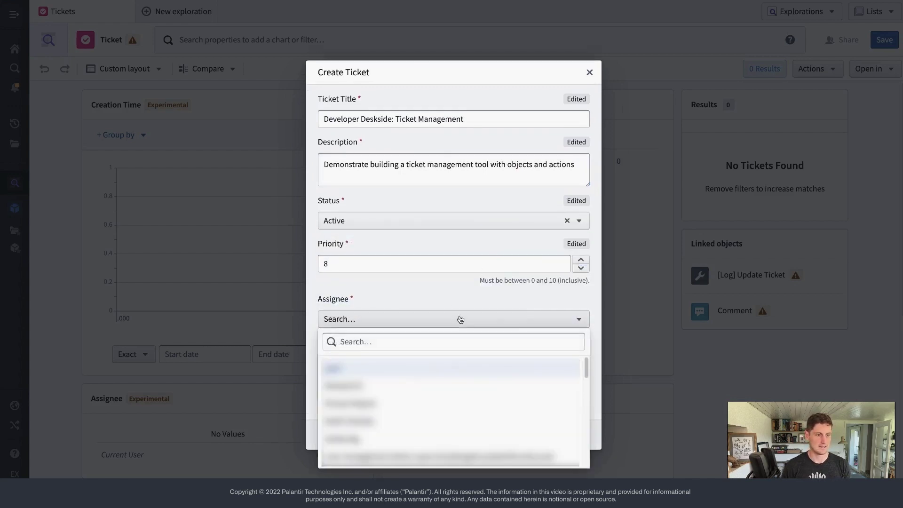
text(t)
key(BackSpace)
text(exter)
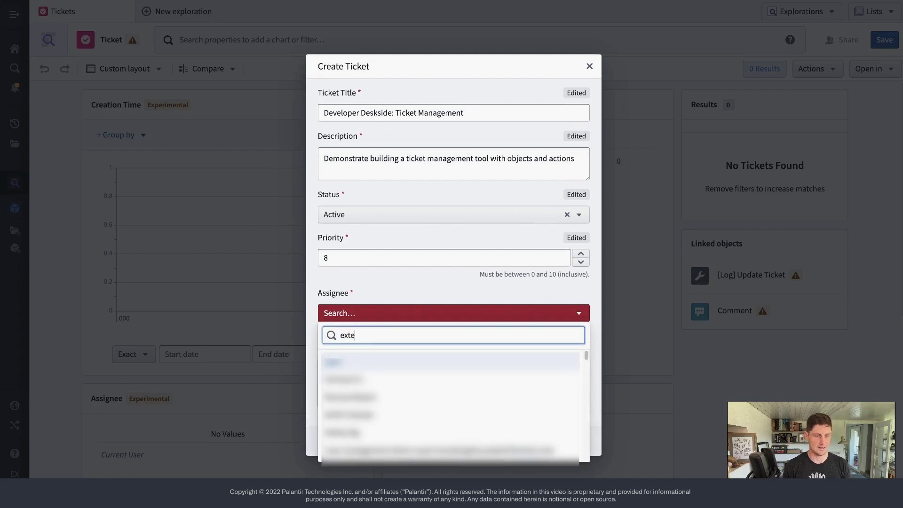
click(409, 360)
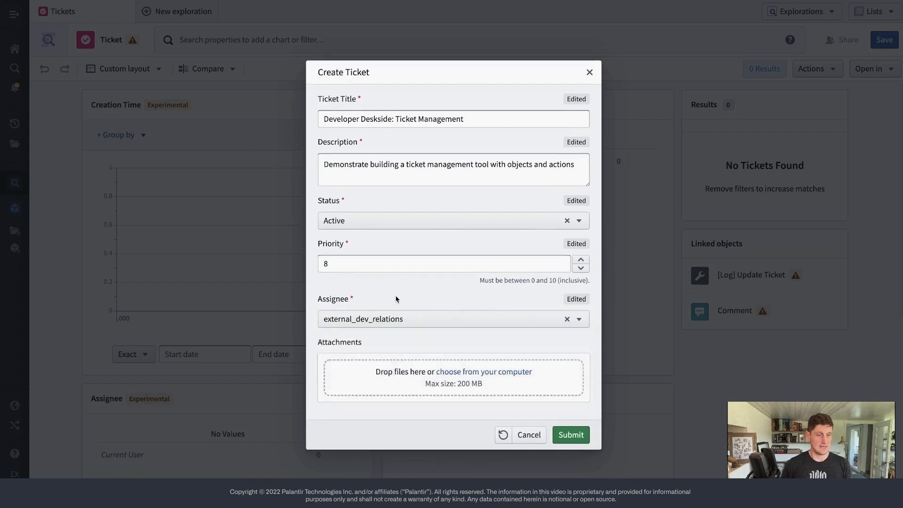
click(576, 434)
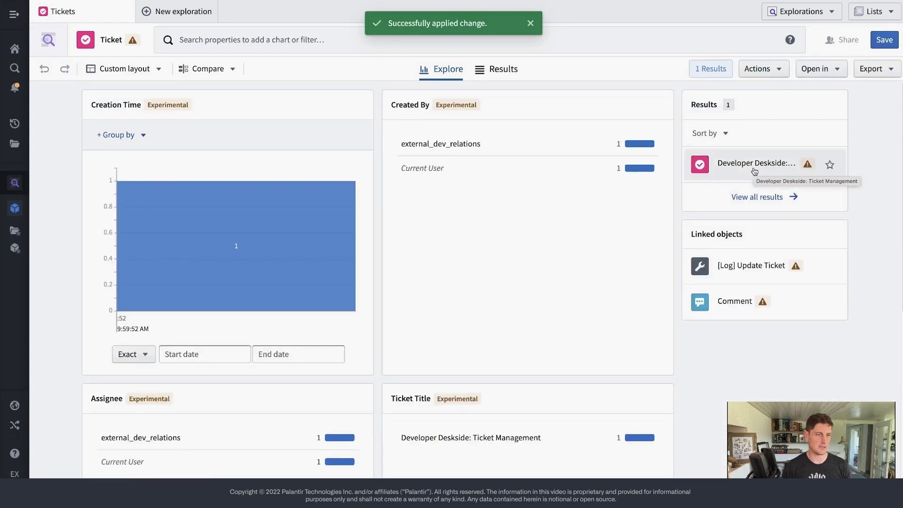
Select the newly created ticket in the results list to preview its details
click(483, 71)
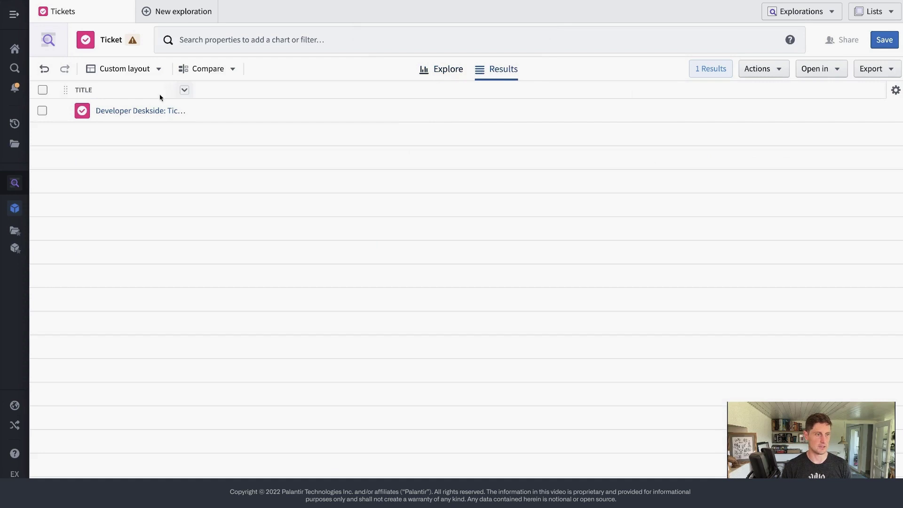
click(42, 111)
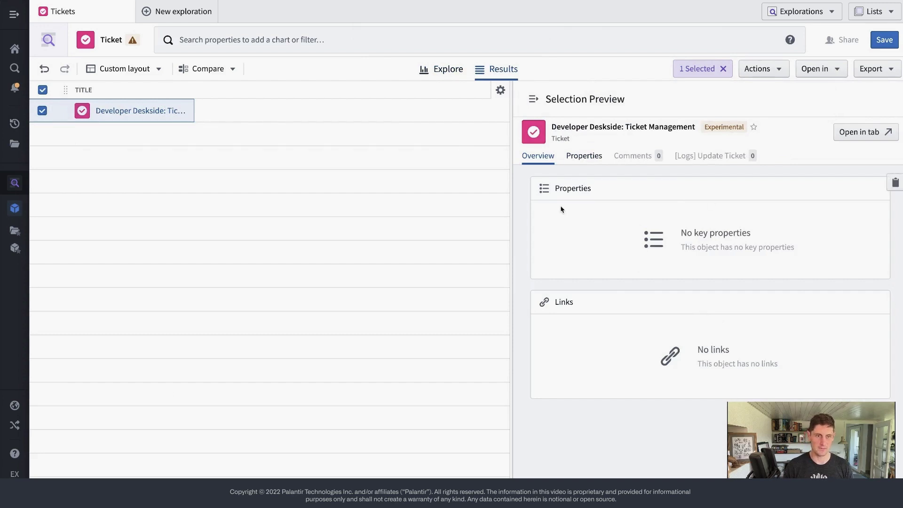
Examine the new ticket's property values and description in the selection preview
drag(526, 185, 780, 369)
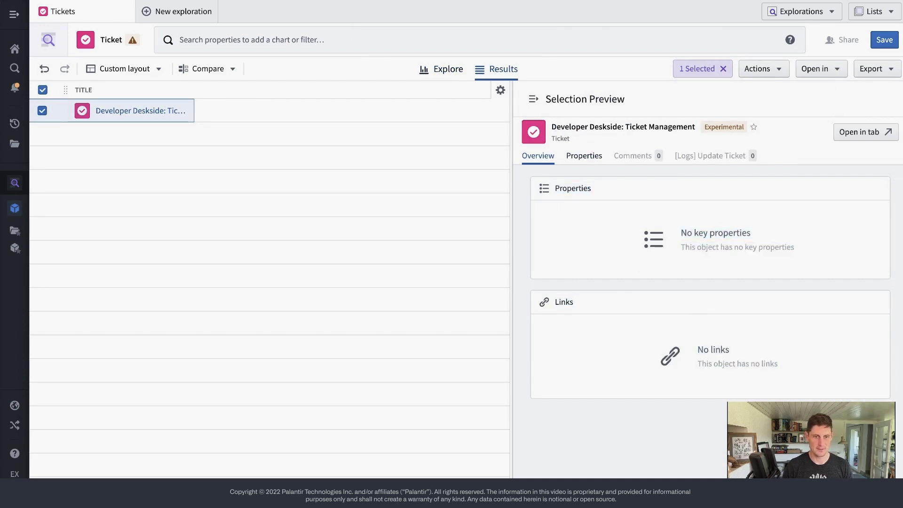
click(583, 155)
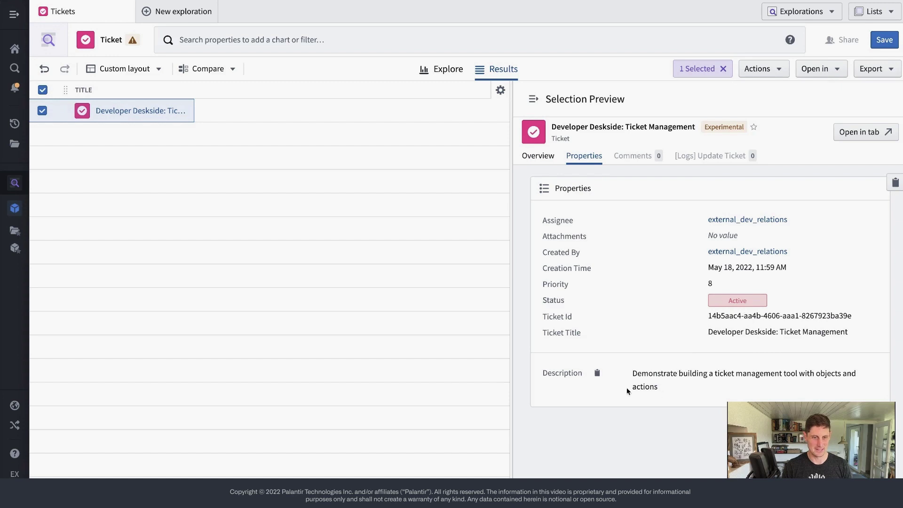
drag(678, 391, 626, 366)
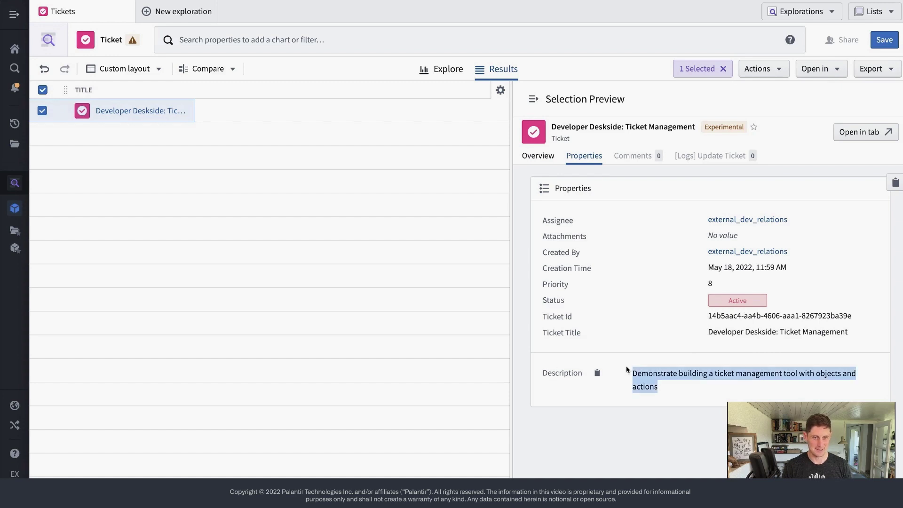
click(673, 374)
triple_click(676, 390)
click(666, 394)
triple_click(671, 390)
click(541, 156)
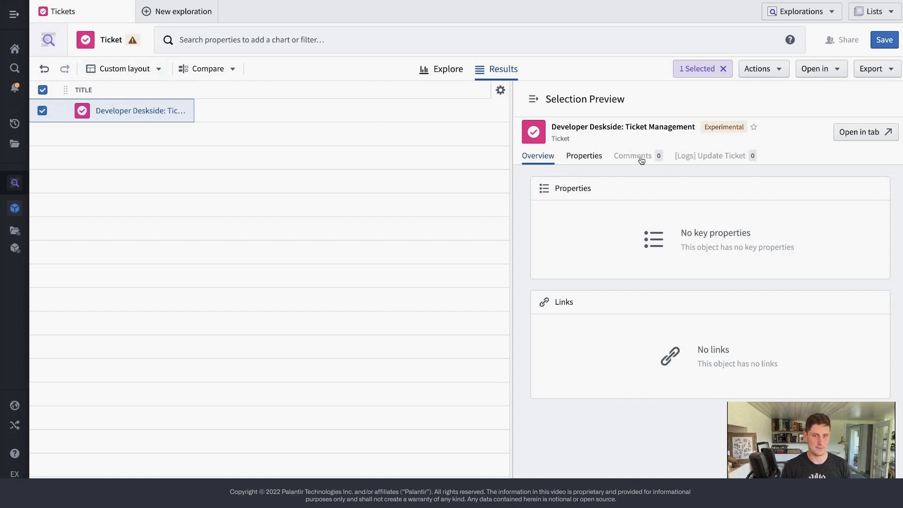
Add the comment "In progress - recording now; will definitely need some editing." to the selected ticket and submit it
click(748, 75)
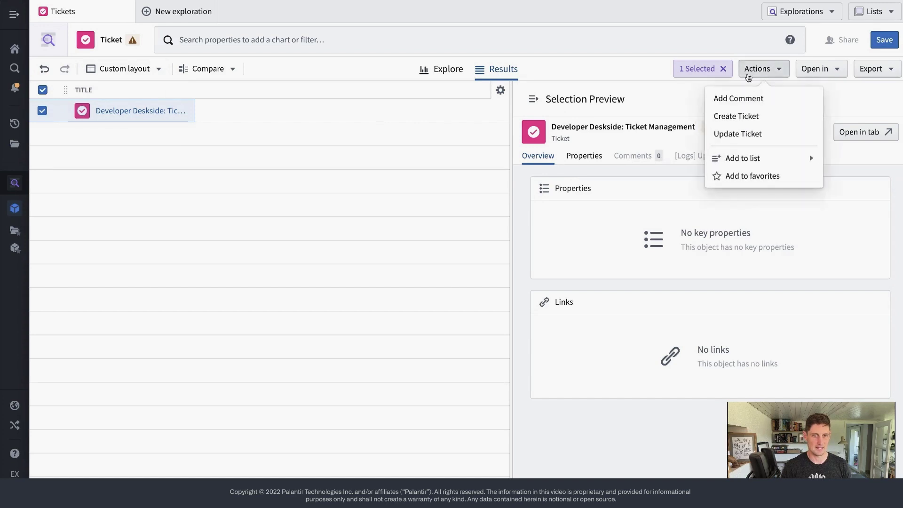
click(665, 195)
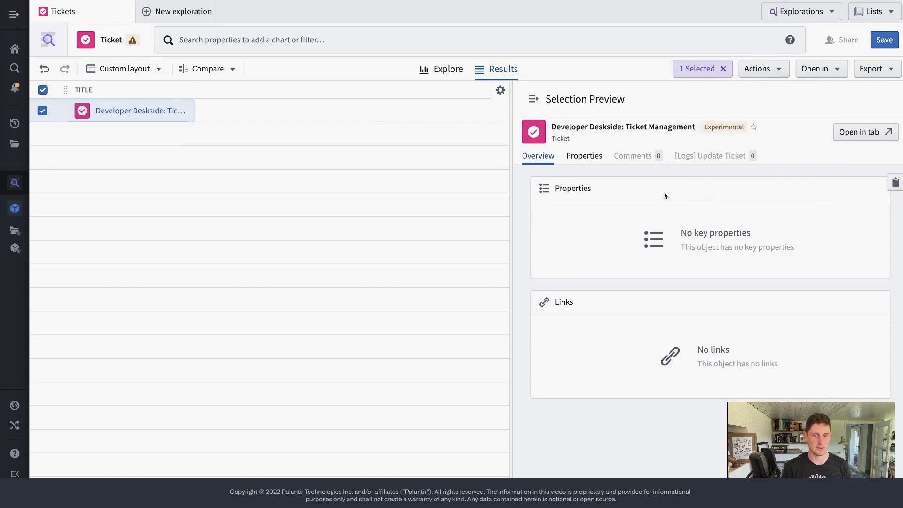
click(759, 68)
click(753, 98)
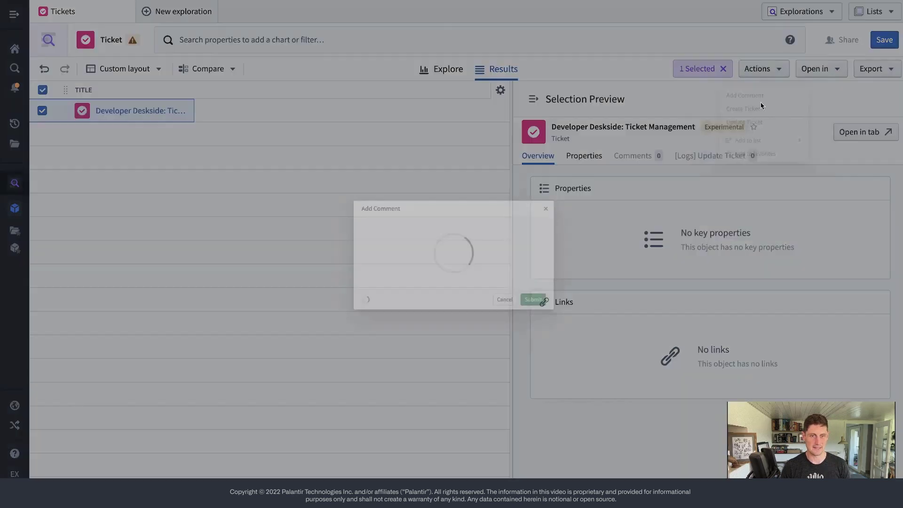
click(376, 276)
text(In progress)
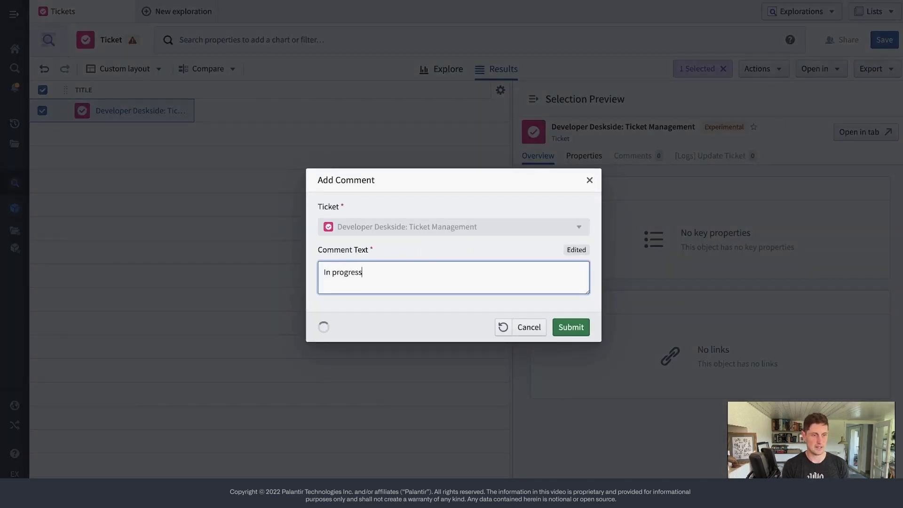
text( - recording )
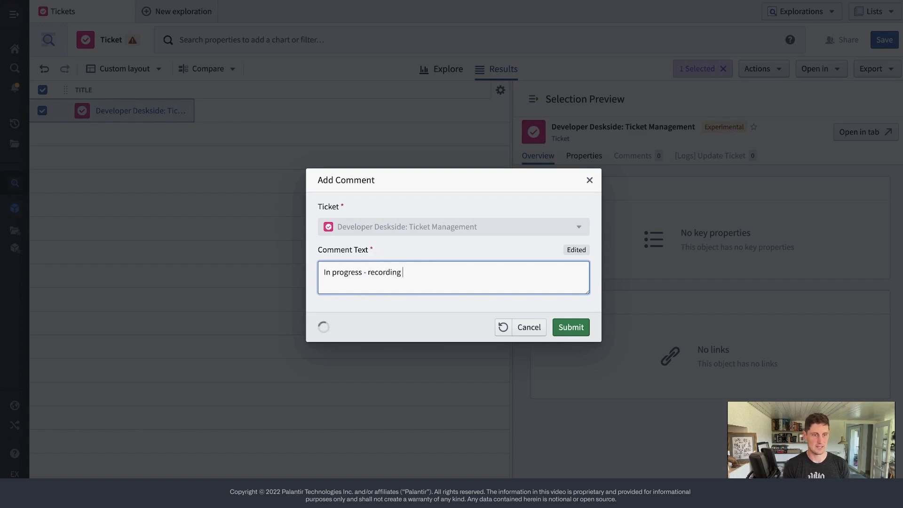
text(now; wi)
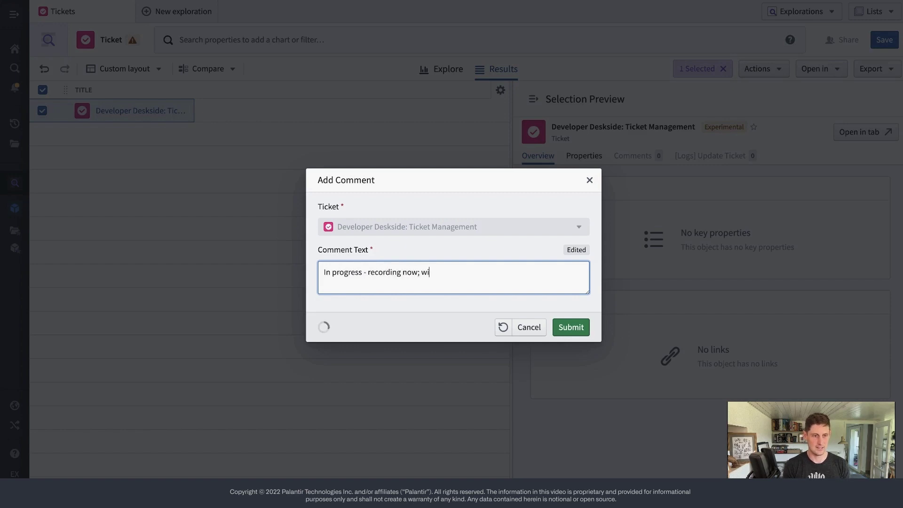
text(ll definieely need some editing.)
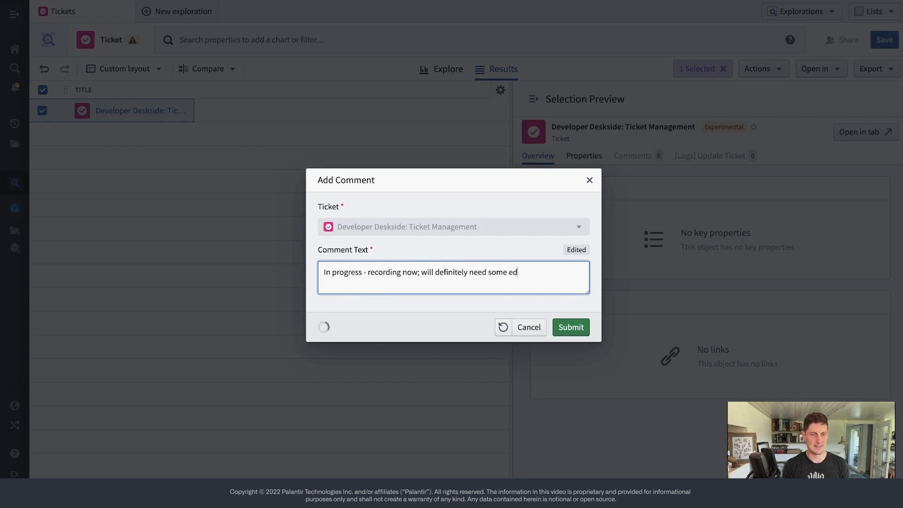
click(571, 327)
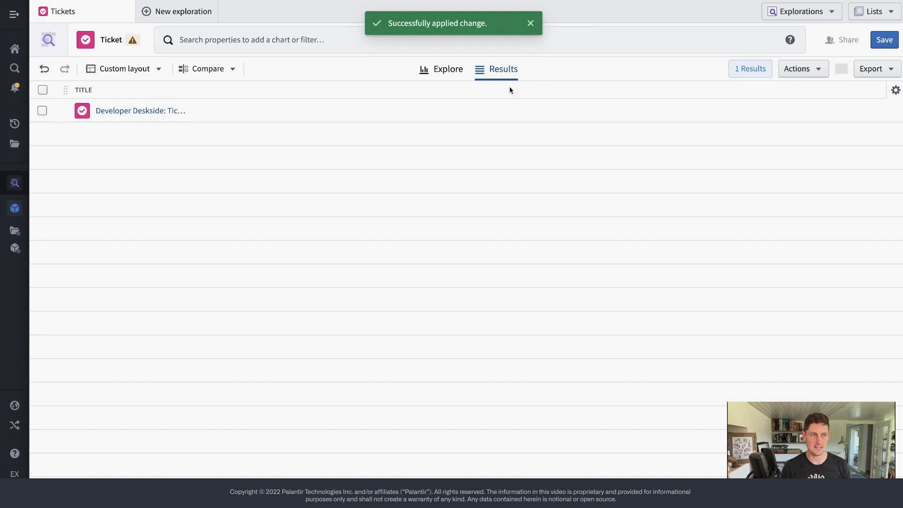
Reselect the ticket and examine the comment linked to it across all of its columns
click(42, 112)
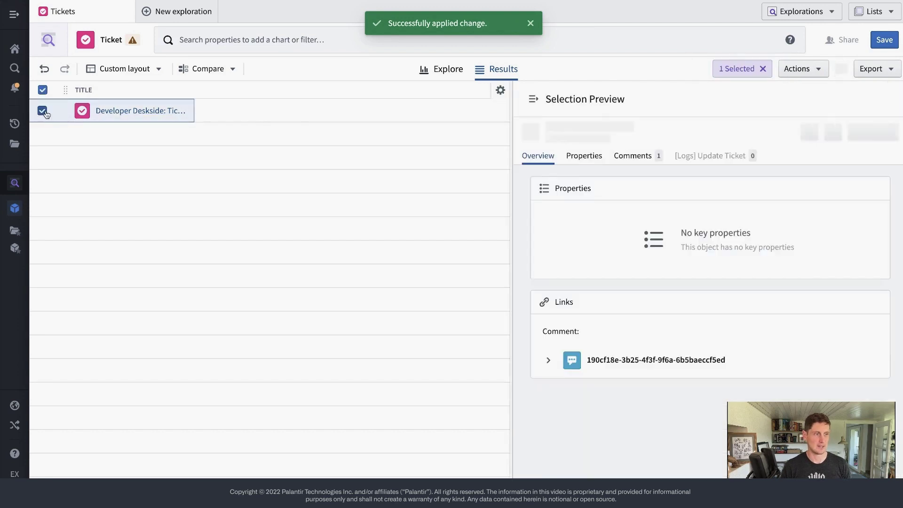
click(639, 157)
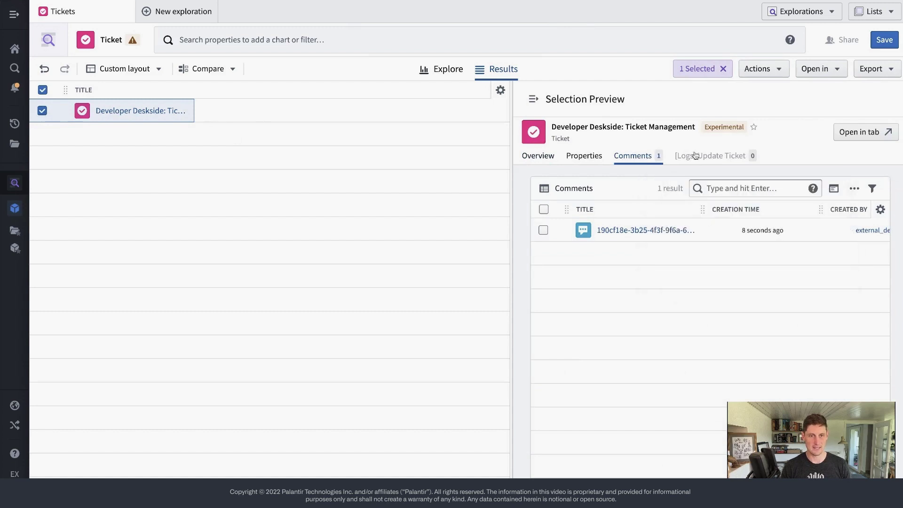
scroll(710, 226, right, 5)
scroll(710, 226, right, 2)
scroll(710, 226, left, 5)
scroll(710, 226, right, 6)
scroll(710, 226, left, 2)
scroll(710, 226, left, 6)
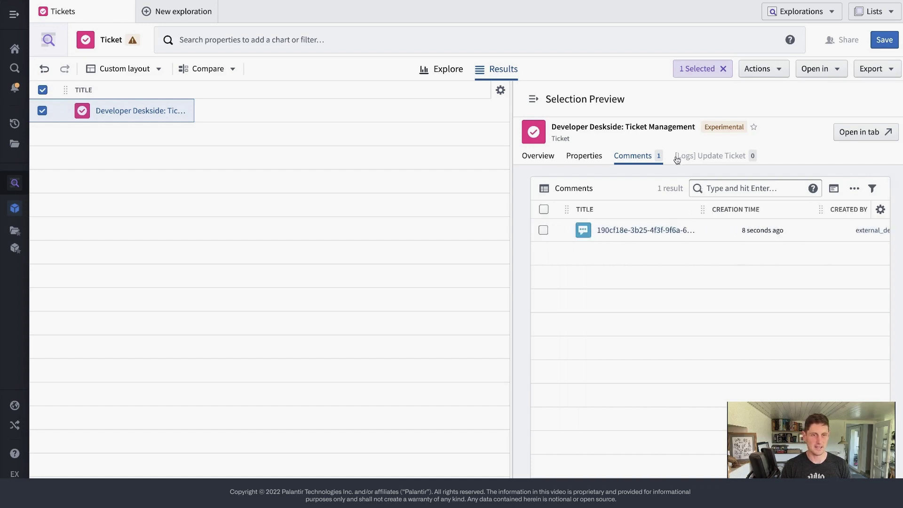
Update the ticket by appending ". More description." to its description, and submit the change
click(774, 71)
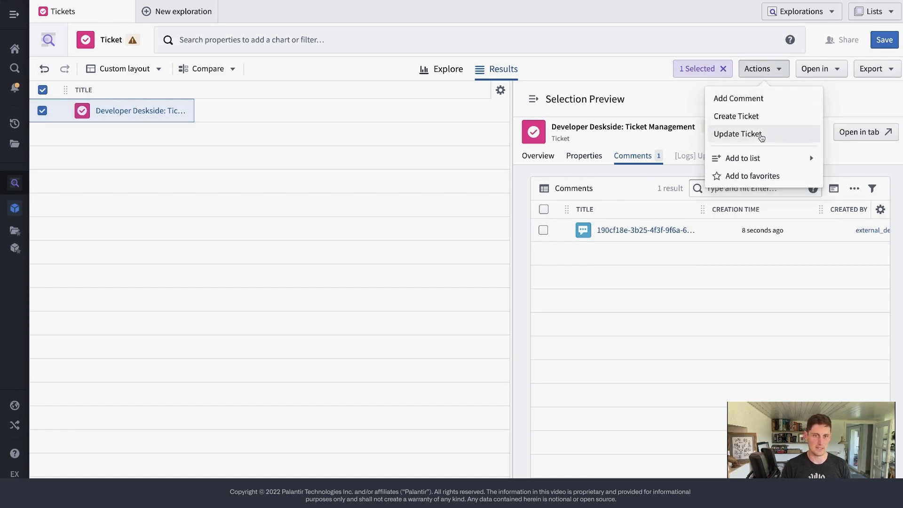
click(751, 134)
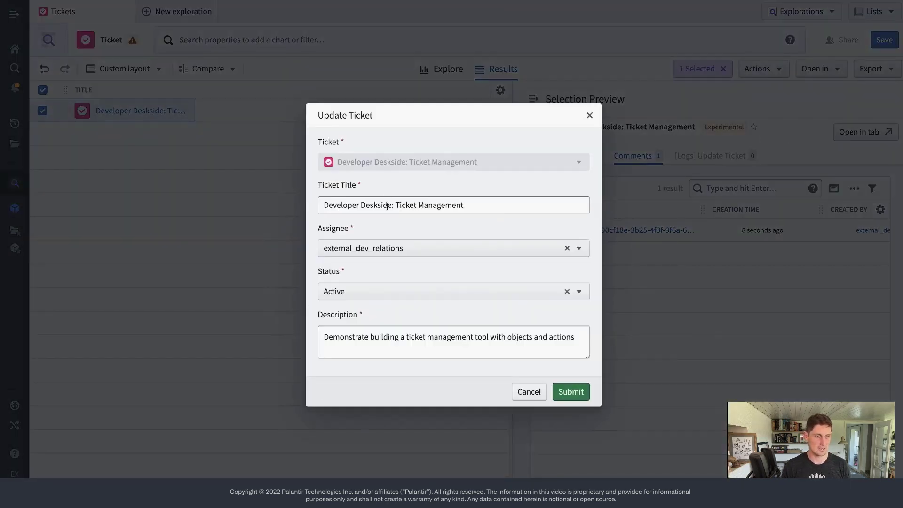
click(573, 342)
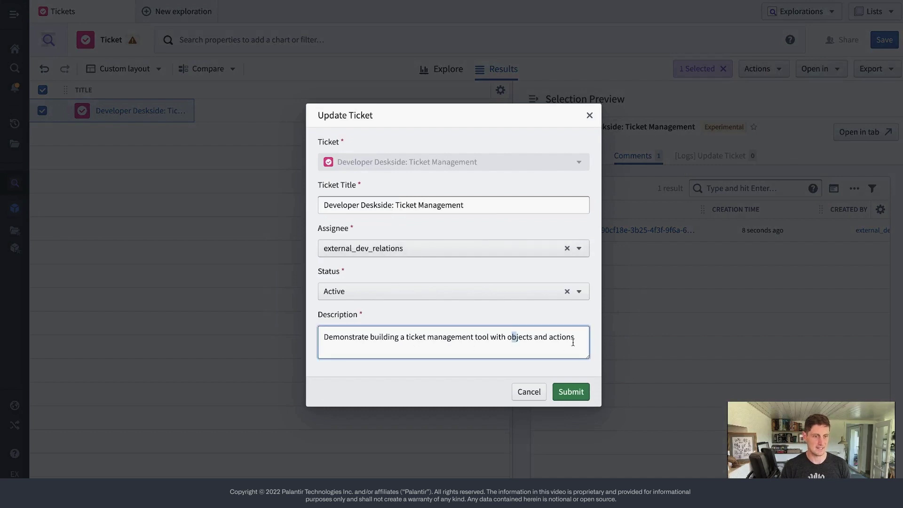
text(. More description)
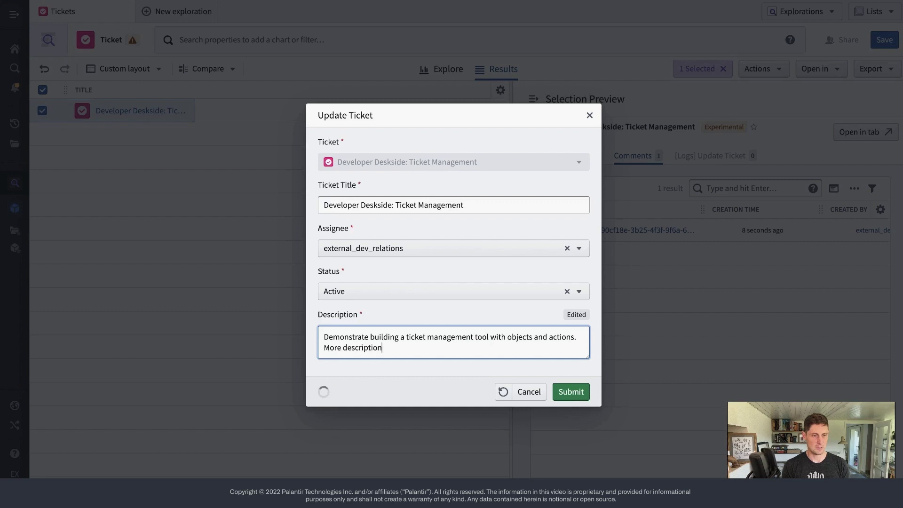
text(.)
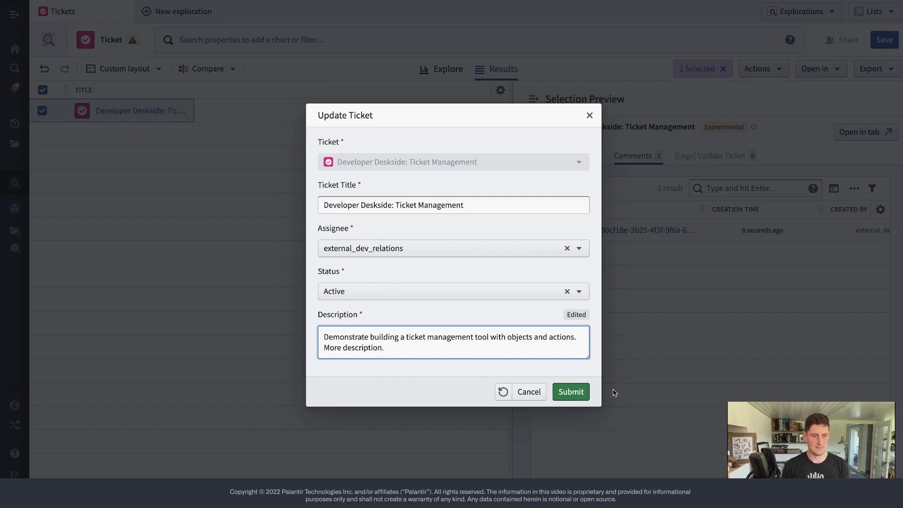
click(570, 392)
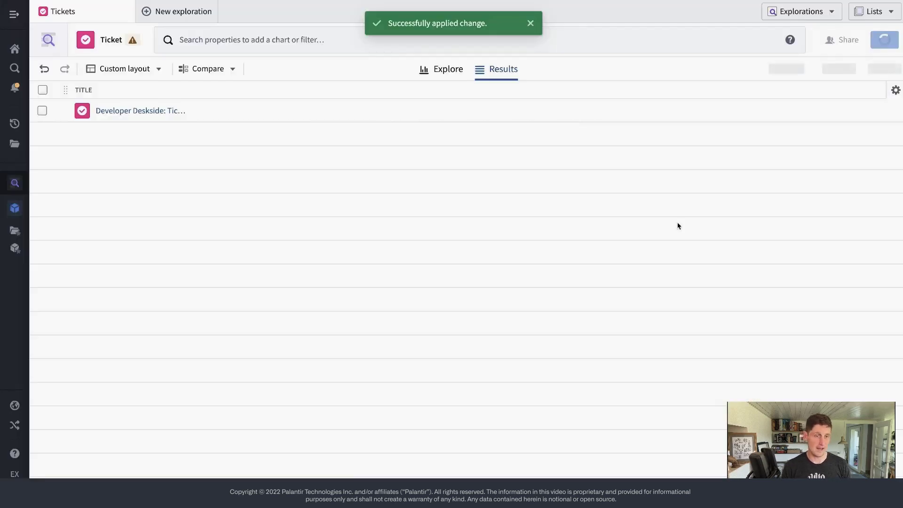
Reselect the ticket and examine its Update Ticket log entry and its properties in the preview
click(42, 111)
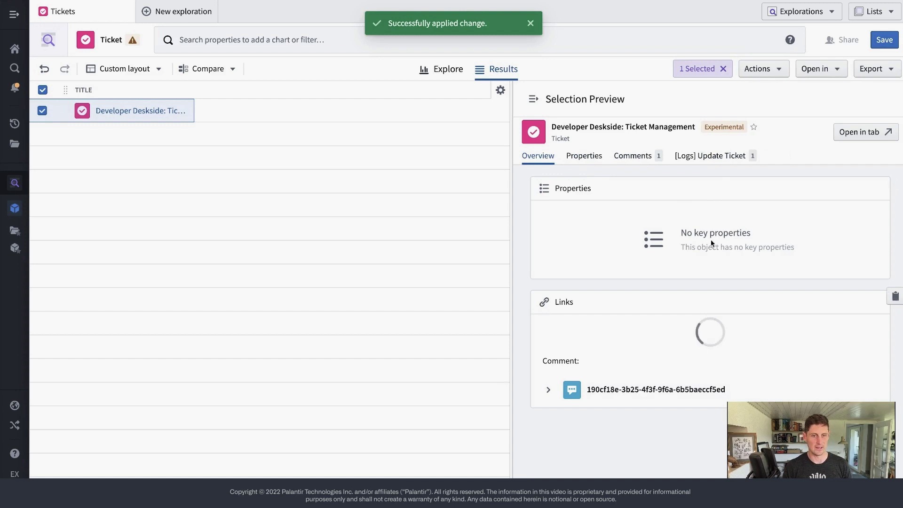
click(740, 155)
scroll(710, 226, right, 10)
scroll(710, 226, right, 5)
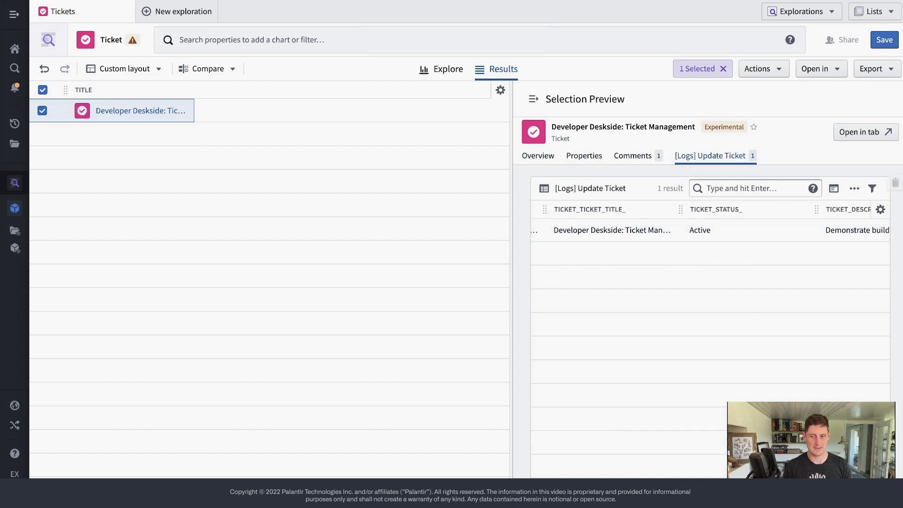
scroll(710, 226, left, 15)
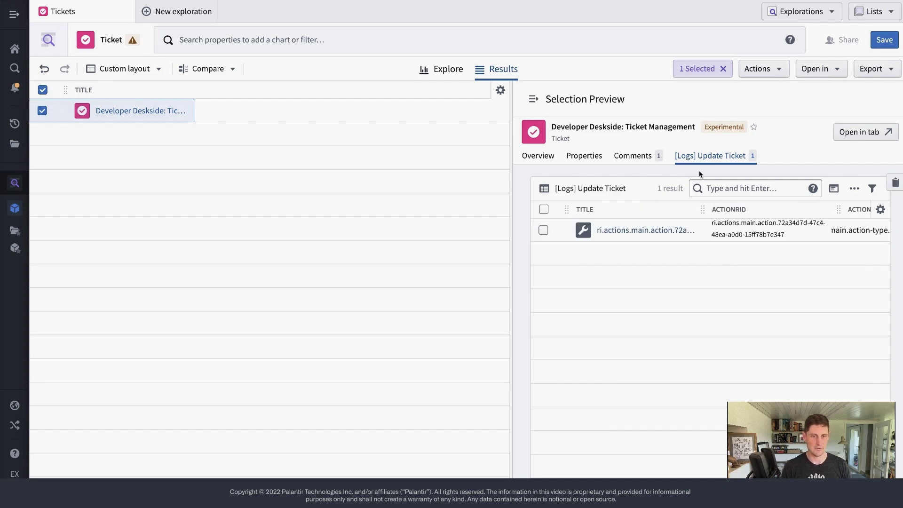
click(633, 156)
click(583, 158)
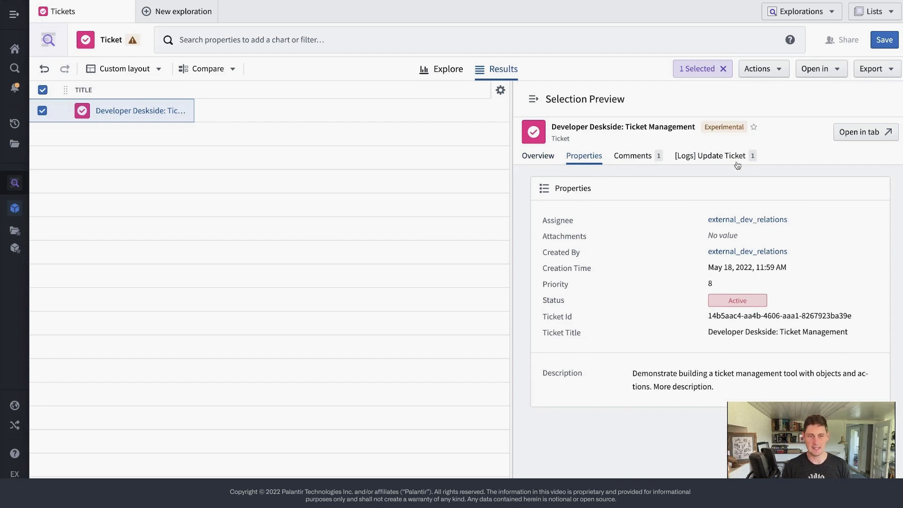
click(510, 113)
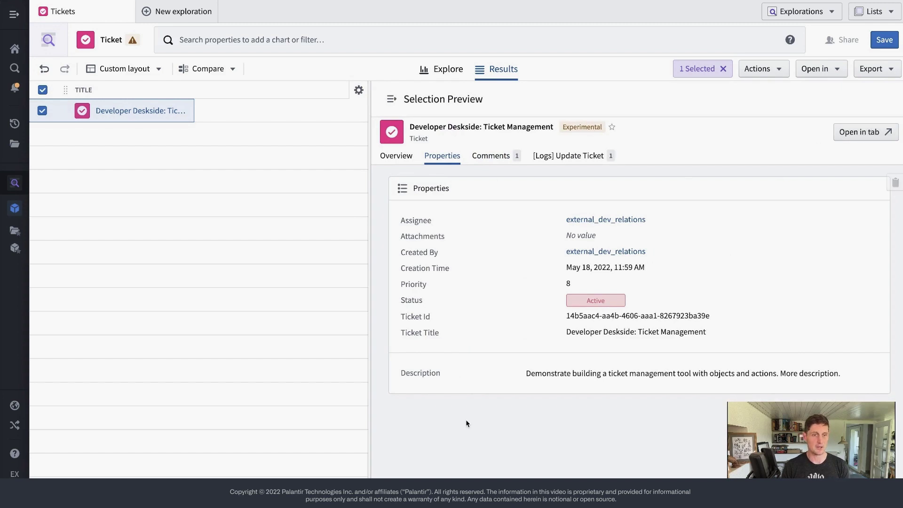
Open the ticket's full view in its own tab and go to the editor for the Ticket object view
click(873, 132)
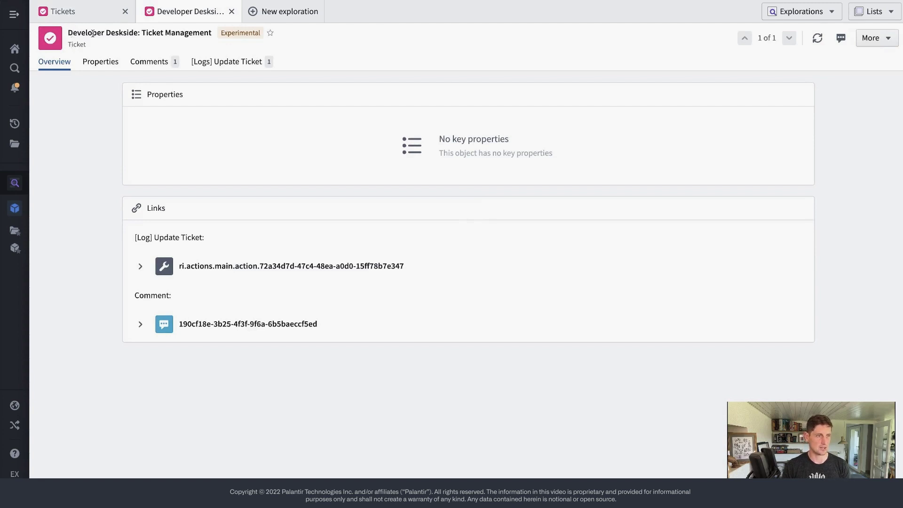
drag(93, 33, 105, 61)
triple_click(127, 34)
click(586, 35)
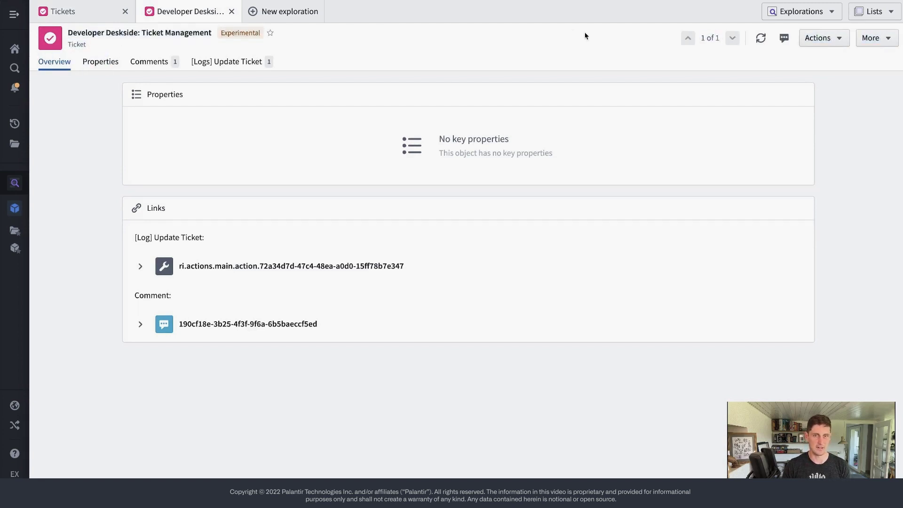
click(876, 37)
mouse_move(842, 141)
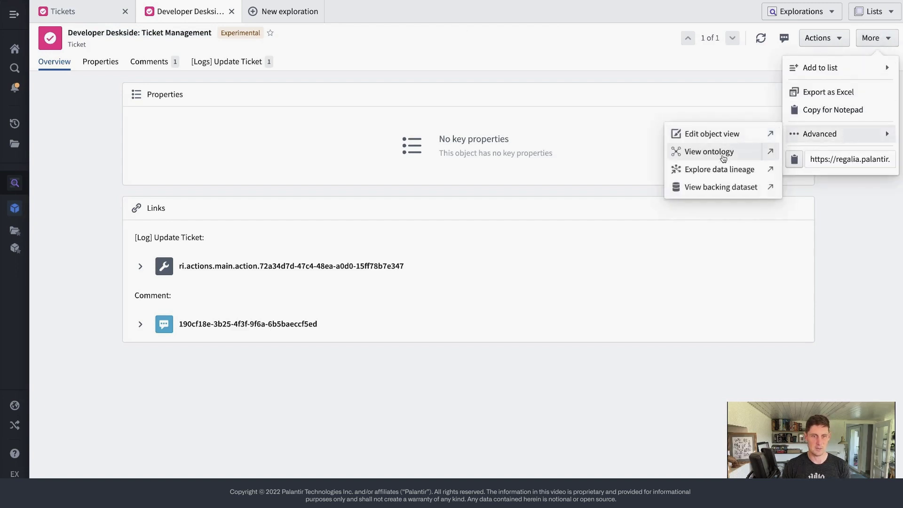
click(769, 136)
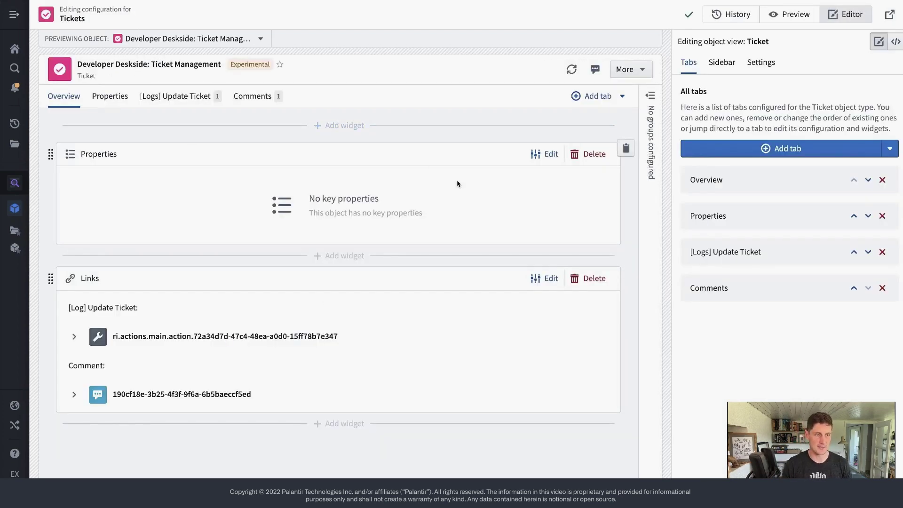
click(353, 132)
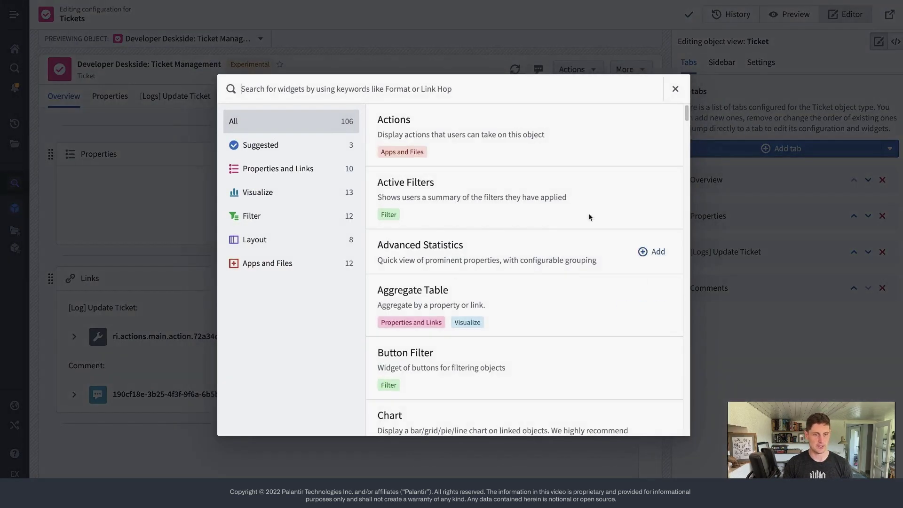
click(675, 89)
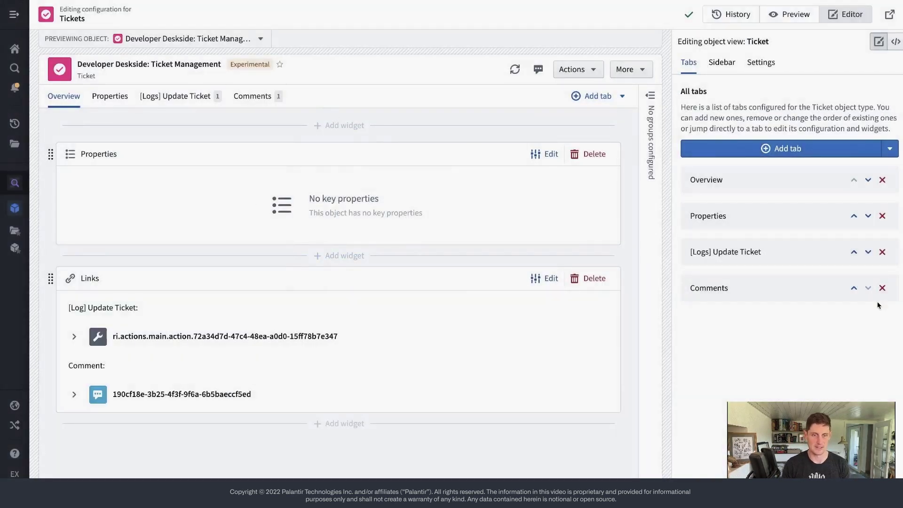
Delete the Comments, [Logs] Update Ticket, Properties and Overview tabs from the Ticket object view
click(882, 288)
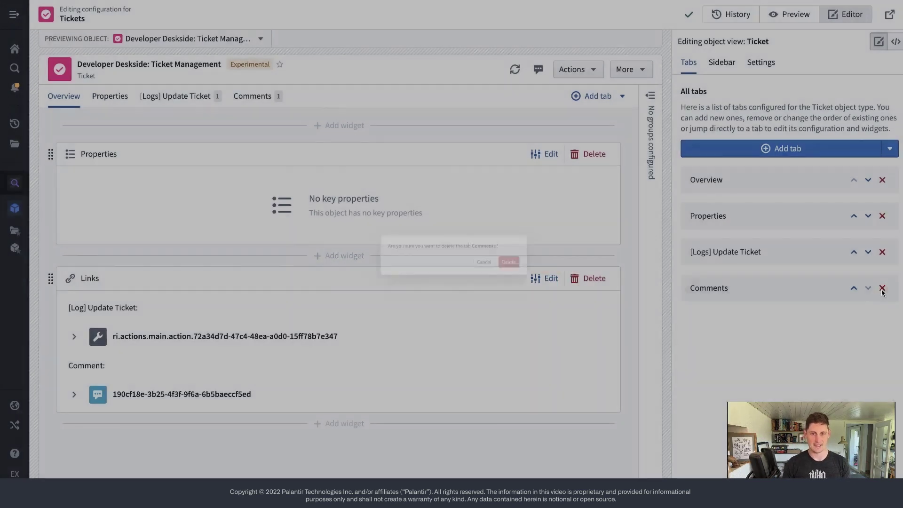
click(544, 266)
click(881, 252)
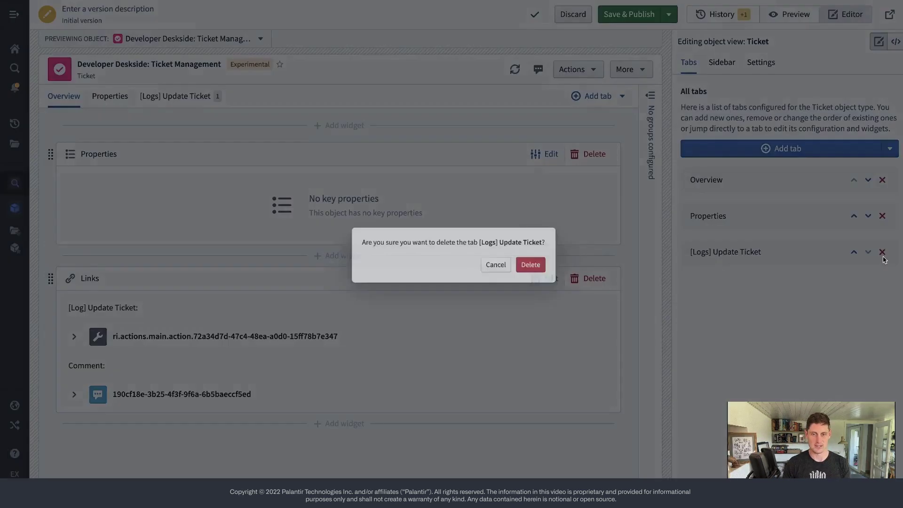
click(542, 265)
click(881, 217)
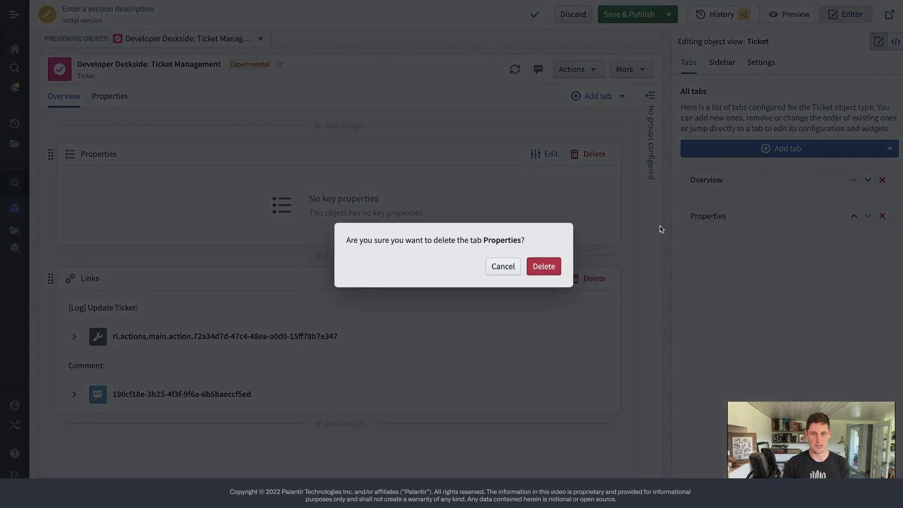
click(542, 264)
click(882, 181)
click(544, 267)
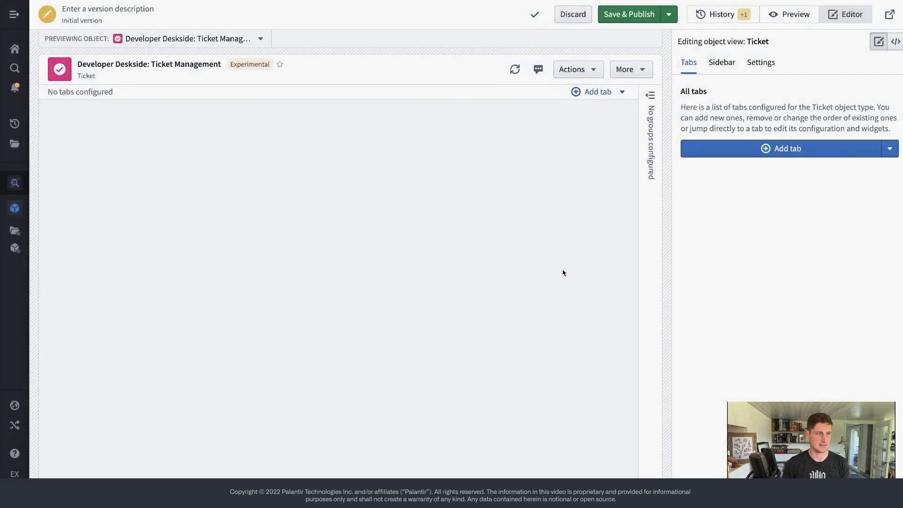
Add a tab based on a new Workshop module, saved as "Ticket Object View" in the recent ticket framework Workflow Project
click(621, 91)
click(616, 123)
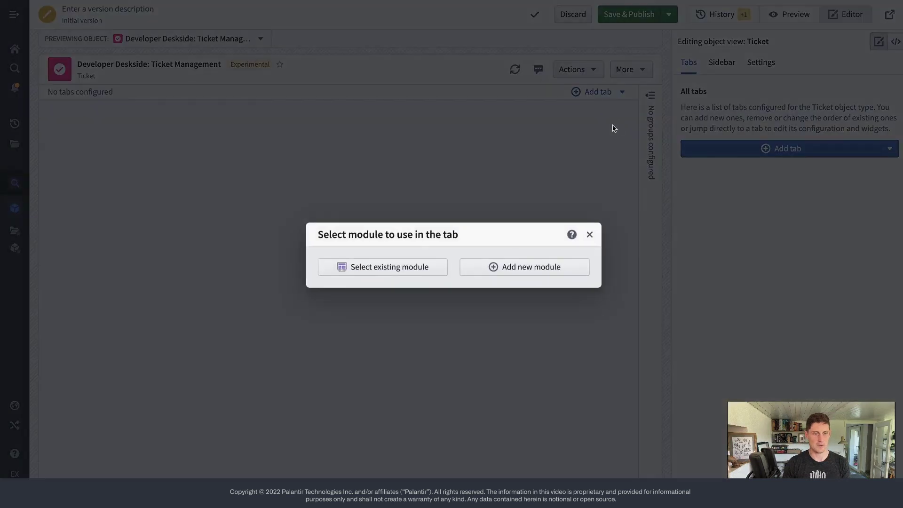
click(520, 266)
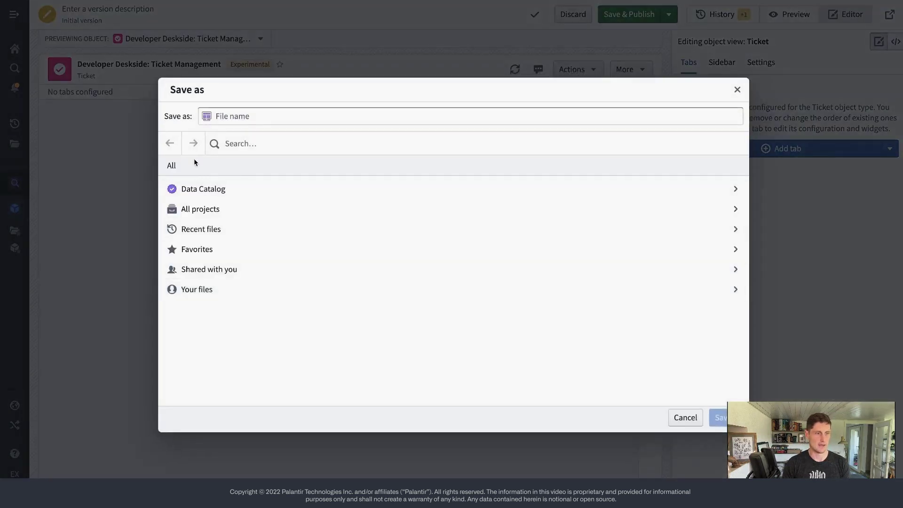
click(207, 229)
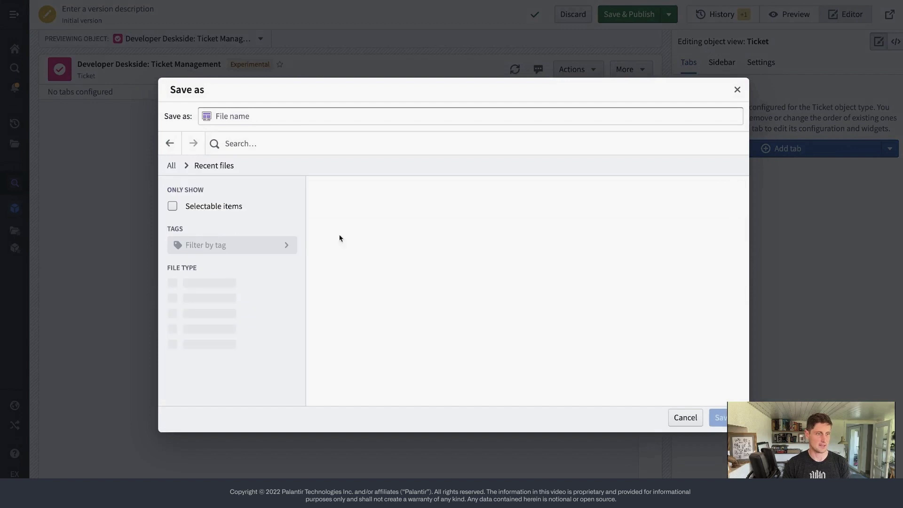
click(325, 314)
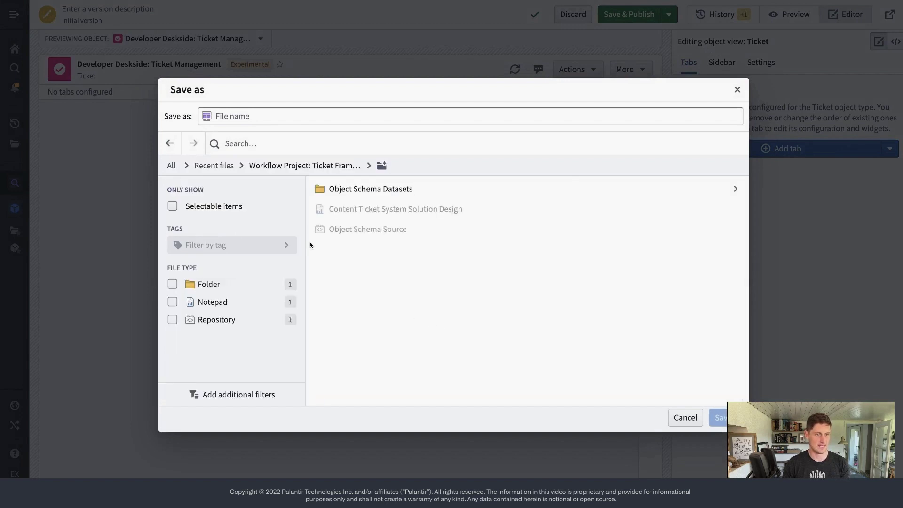
click(243, 120)
text(Ticket Object View)
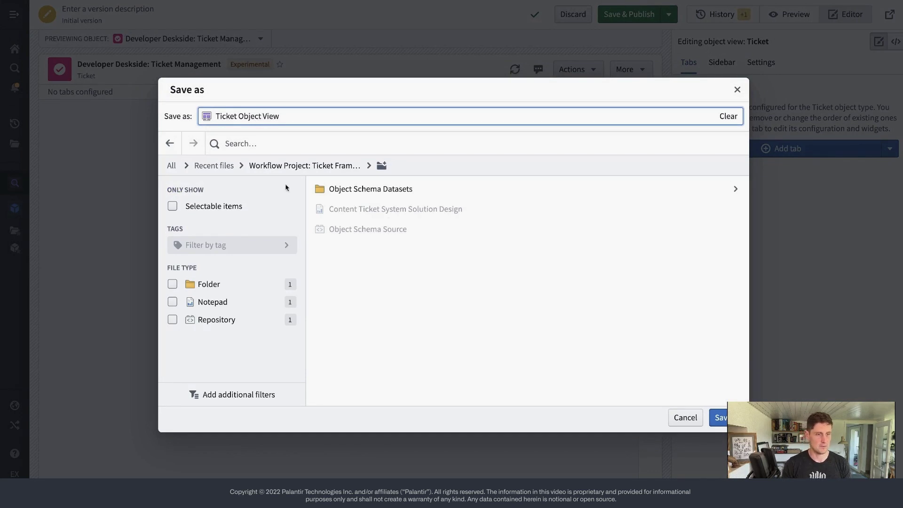
click(718, 417)
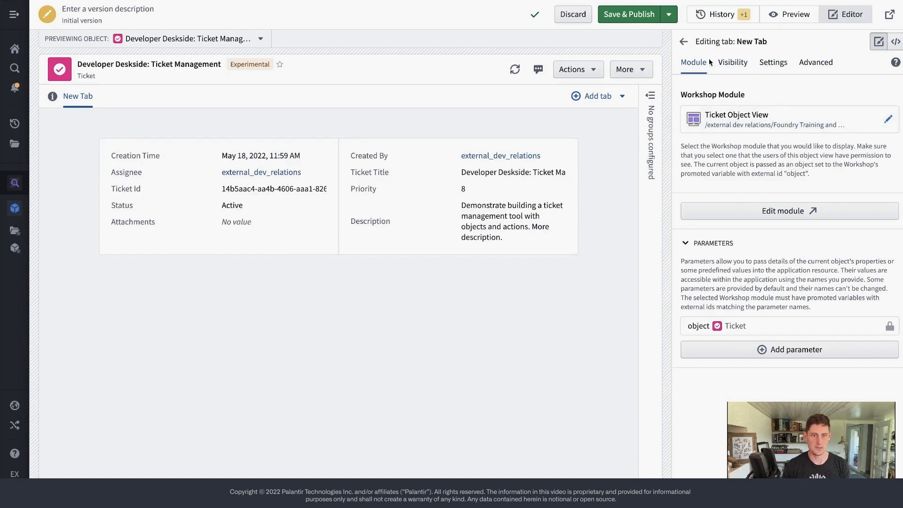
Set the new tab's title to "Overview"
click(773, 62)
click(772, 108)
triple_click(771, 108)
text(Overview)
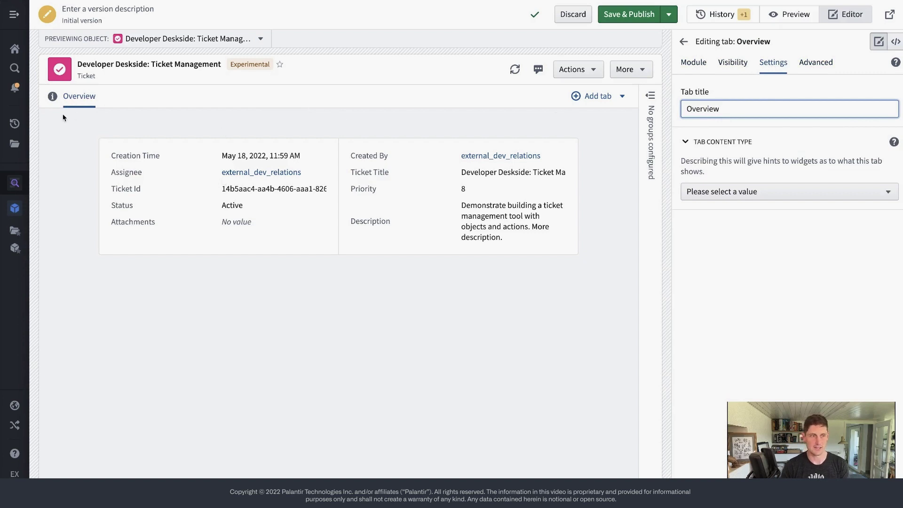
click(802, 87)
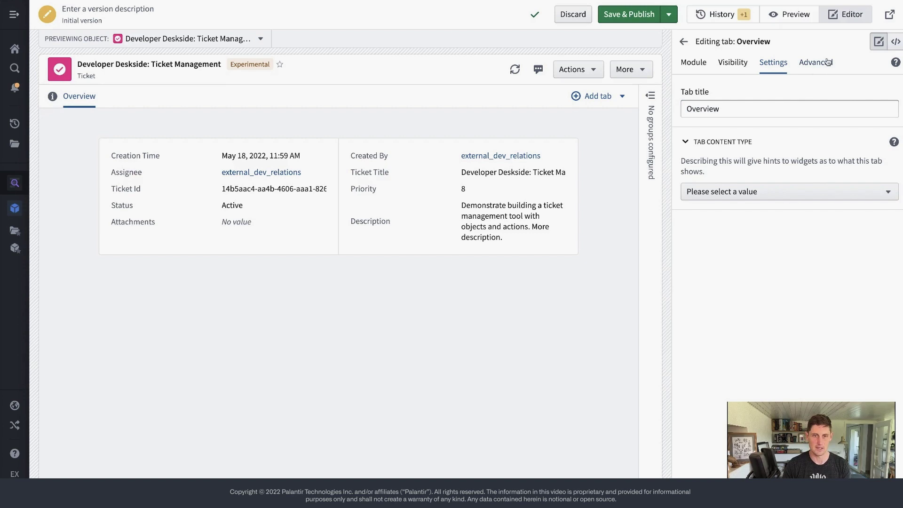
Check the Overview tab's visibility settings and open its Workshop module for editing
click(731, 66)
click(693, 63)
click(730, 64)
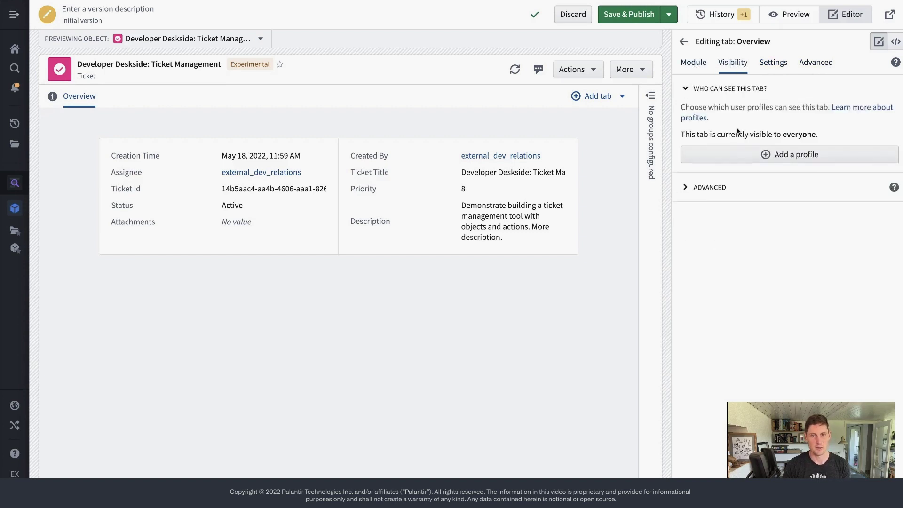
click(690, 68)
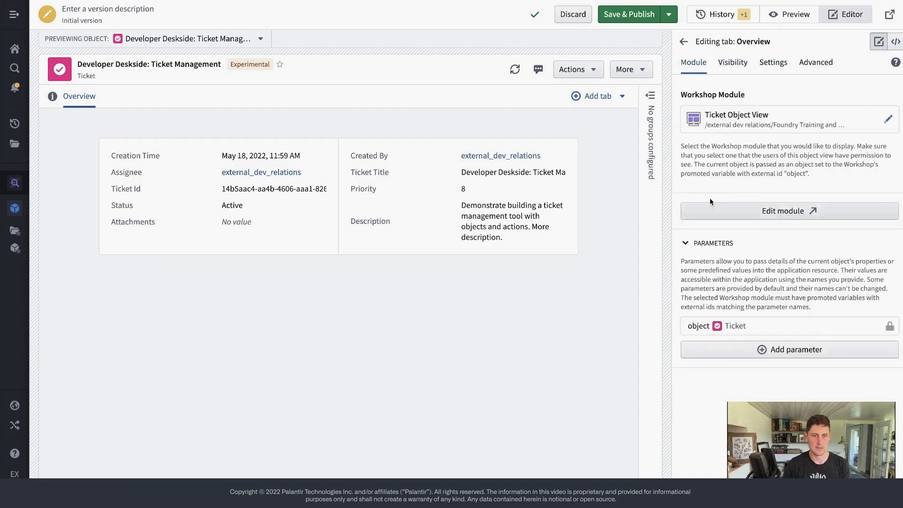
click(793, 212)
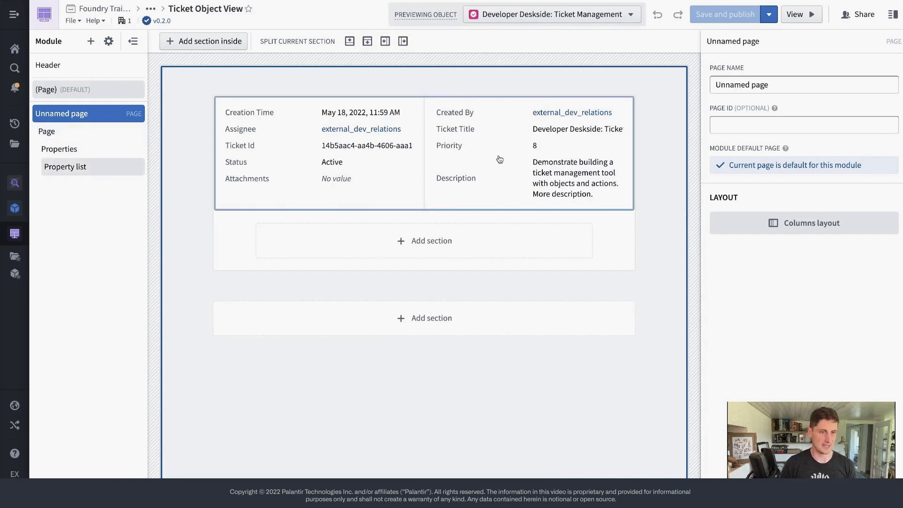
Remove the Ticket Title and Ticket Id properties from the module's property list widget
click(510, 143)
click(893, 65)
click(420, 161)
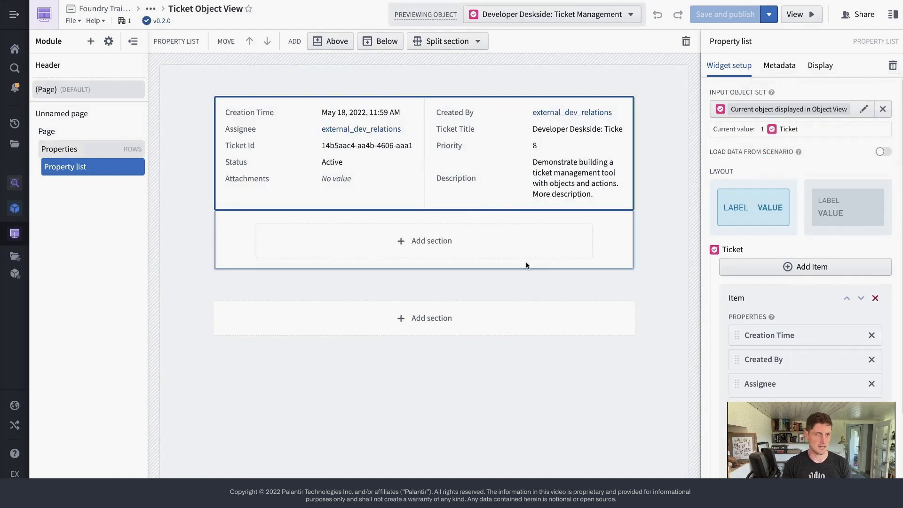
scroll(782, 316, down, 3)
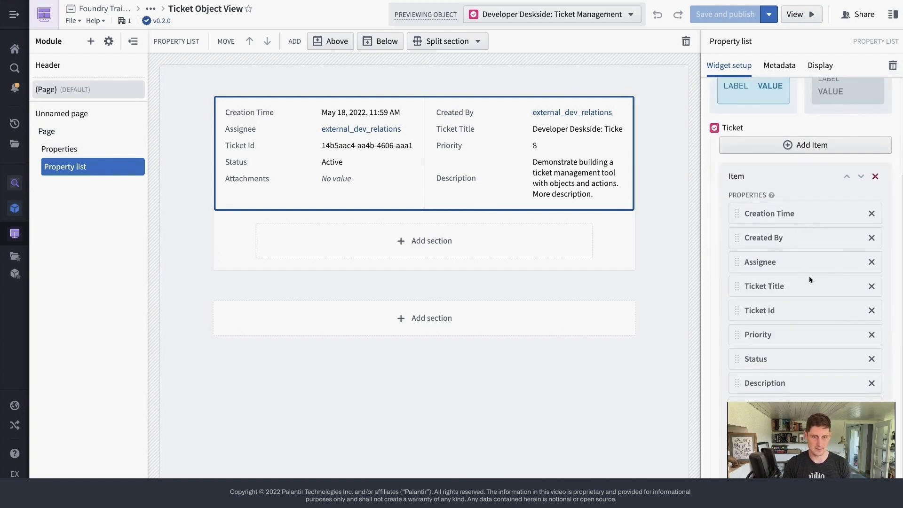
click(872, 286)
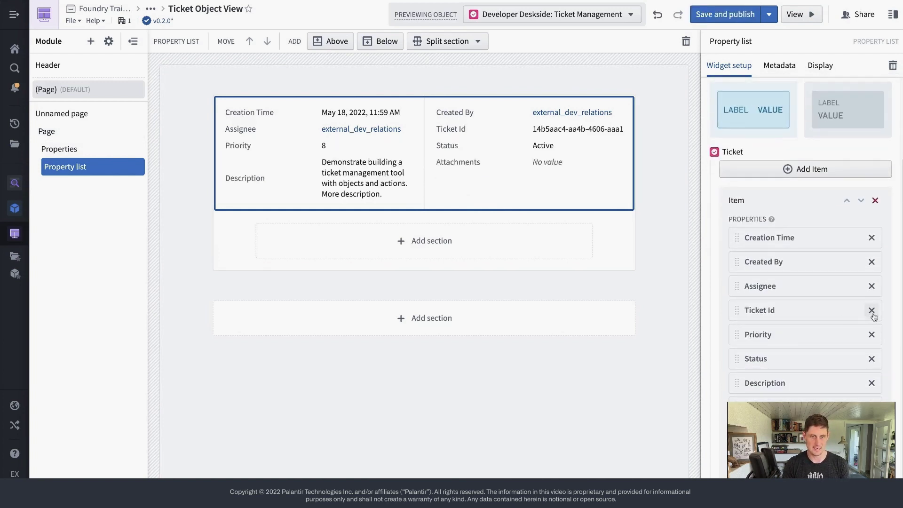
click(871, 311)
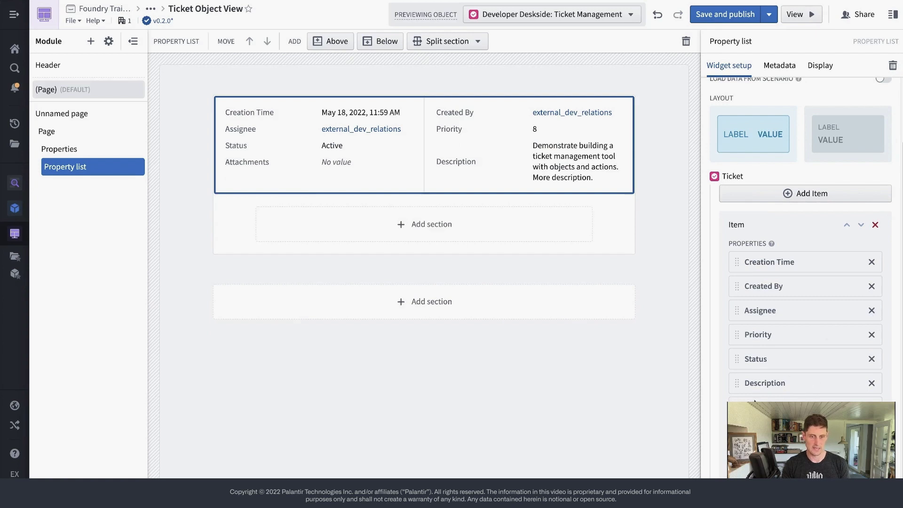
Add a second item below the existing one in the property list, and set the first item to 1 column
click(811, 193)
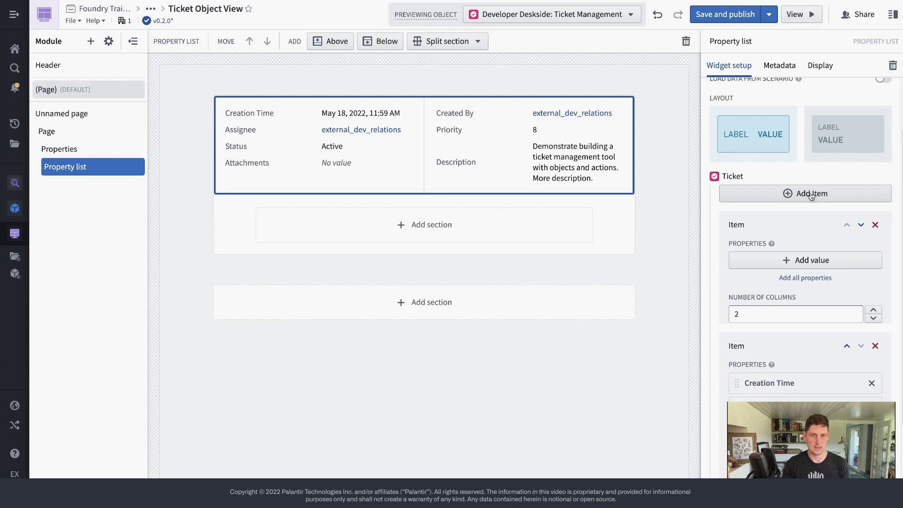
click(860, 225)
scroll(848, 329, down, 3)
click(873, 366)
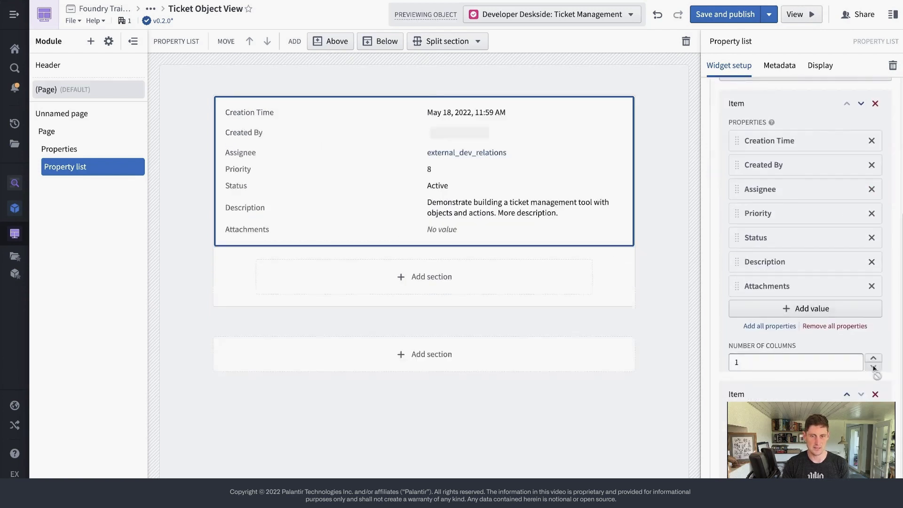
Add the Description property to the second property list item and show it in a single column
click(805, 417)
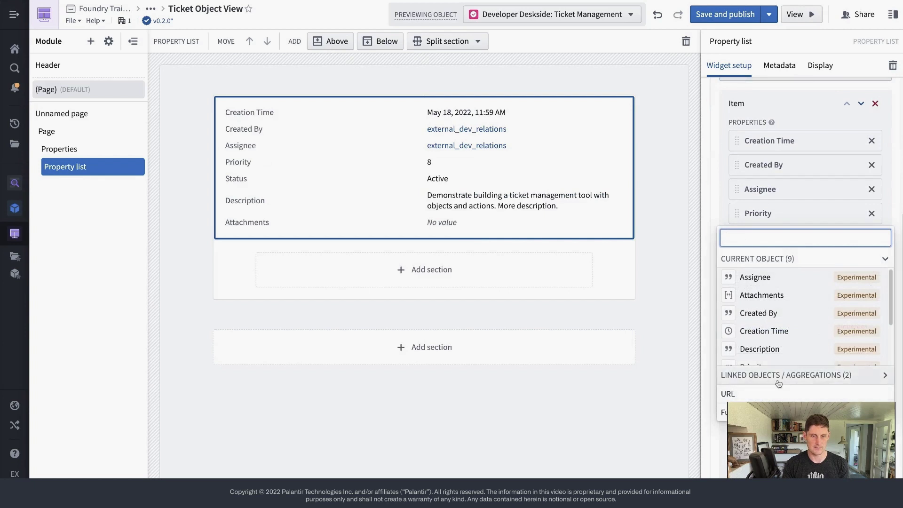
click(758, 347)
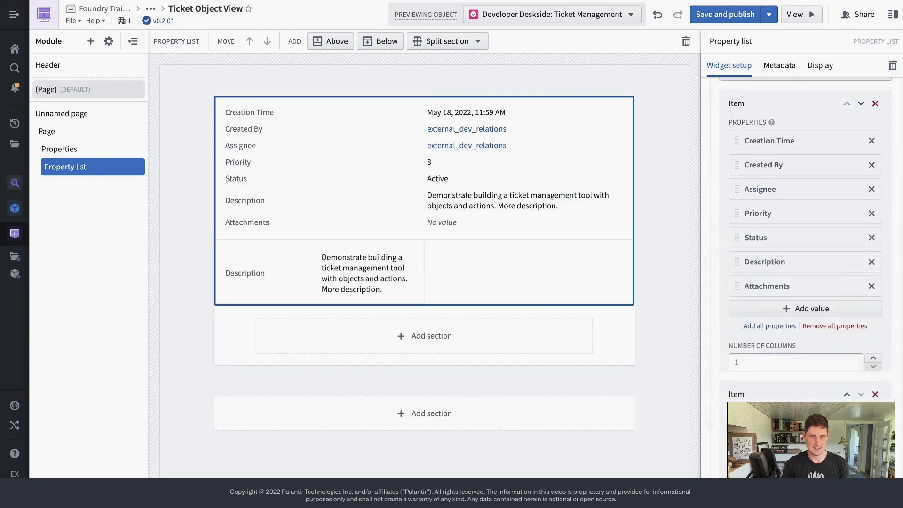
scroll(805, 283, down, 1)
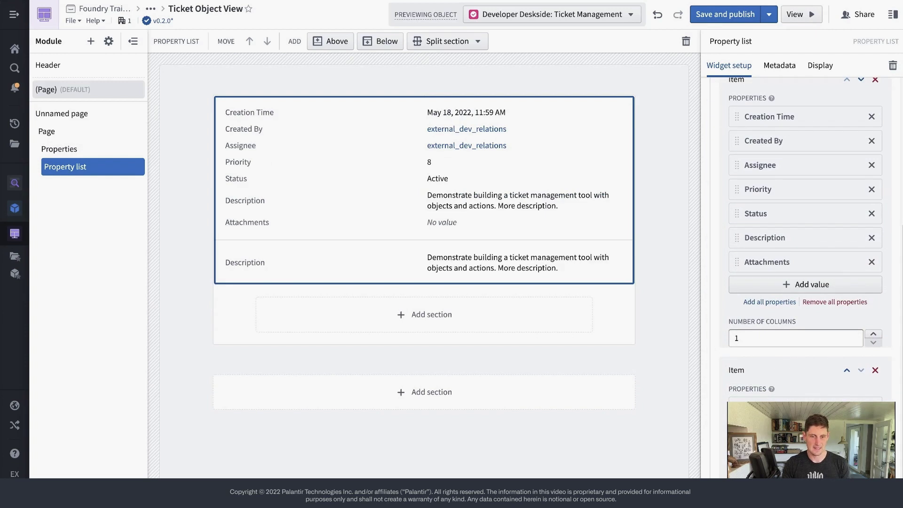
scroll(880, 212, up, 5)
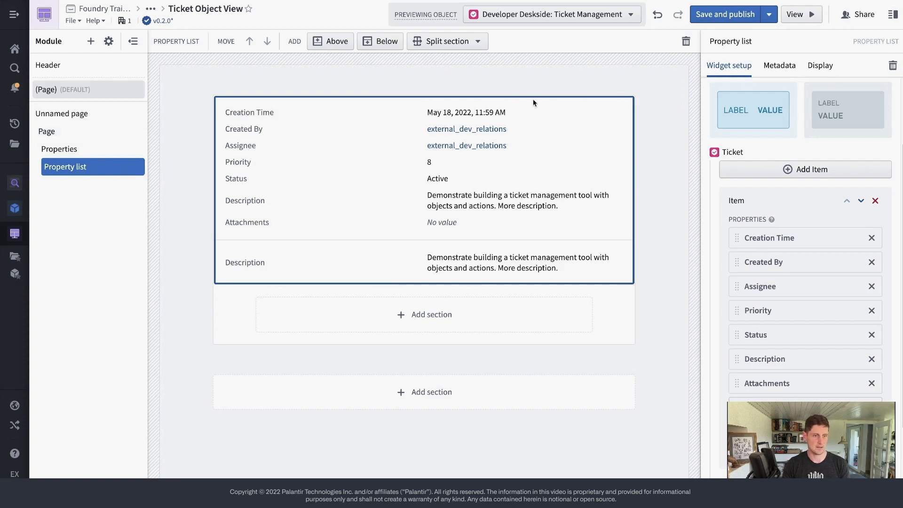
Add a new section to the right of the Page section and make it collapsible with a section header
click(654, 139)
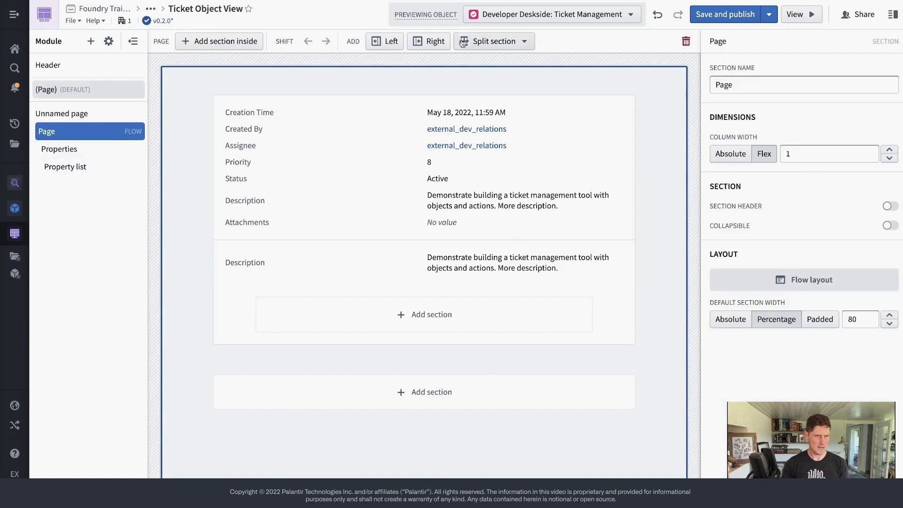
click(435, 42)
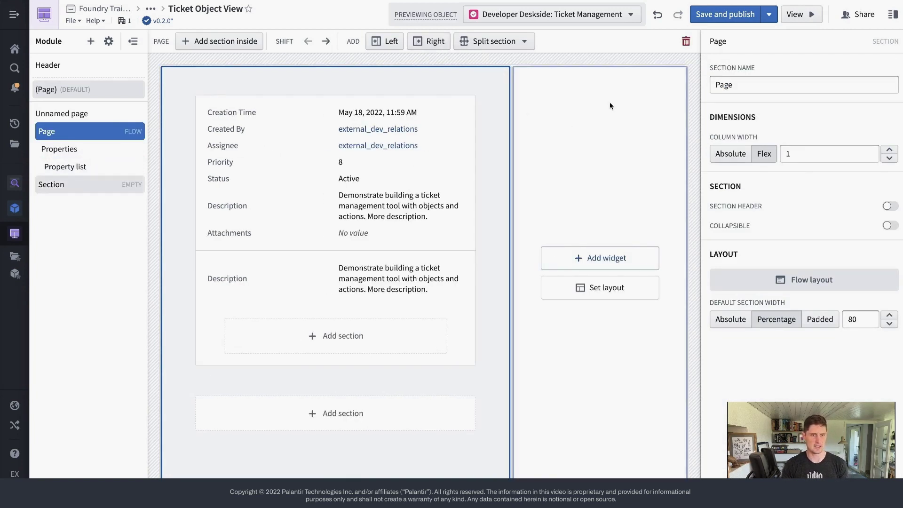
click(613, 146)
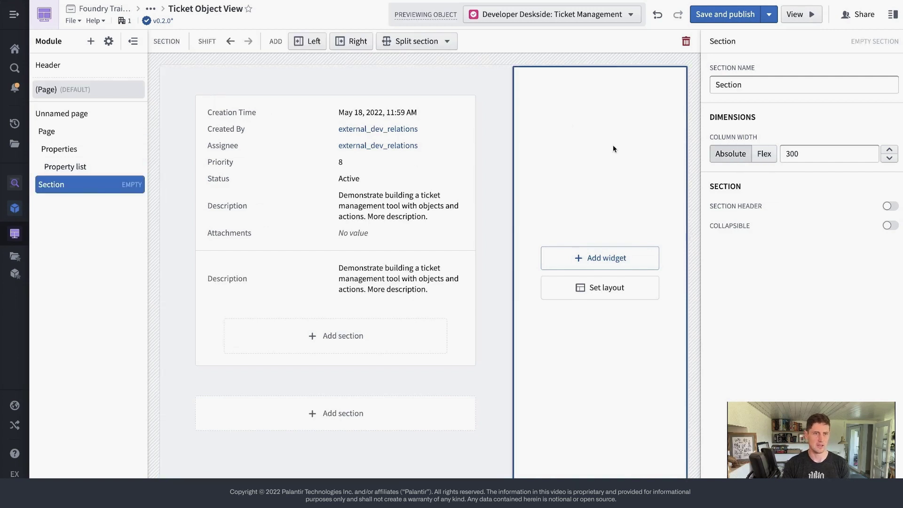
click(885, 226)
Try an absolute column width of 500 for the new section, and switch its width to Flex 1
double_click(799, 159)
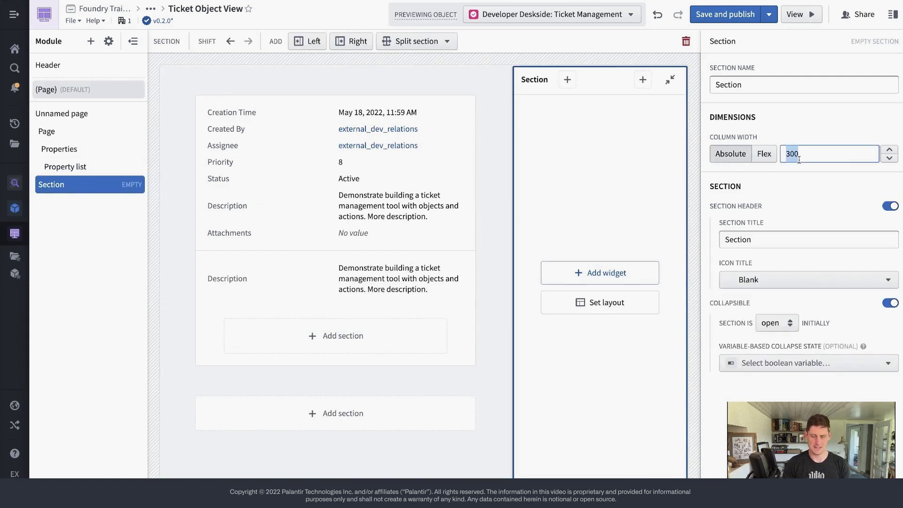
text(500)
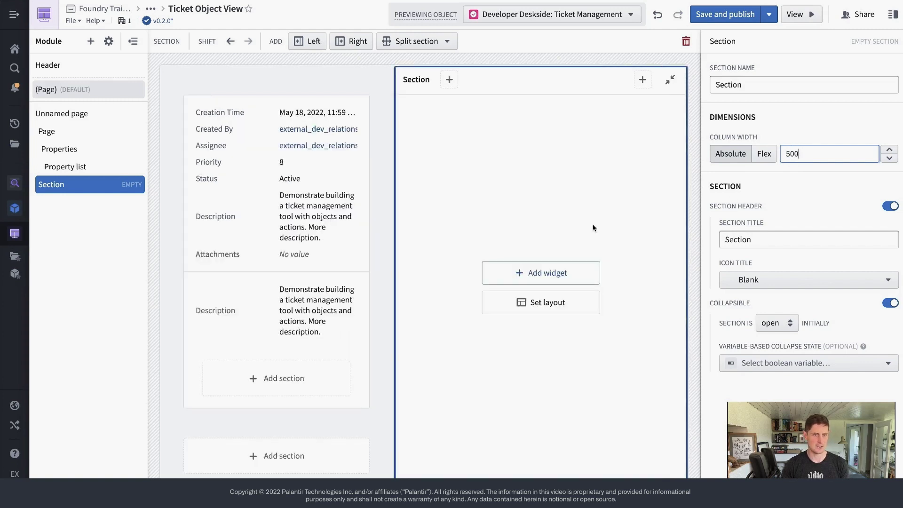
click(764, 155)
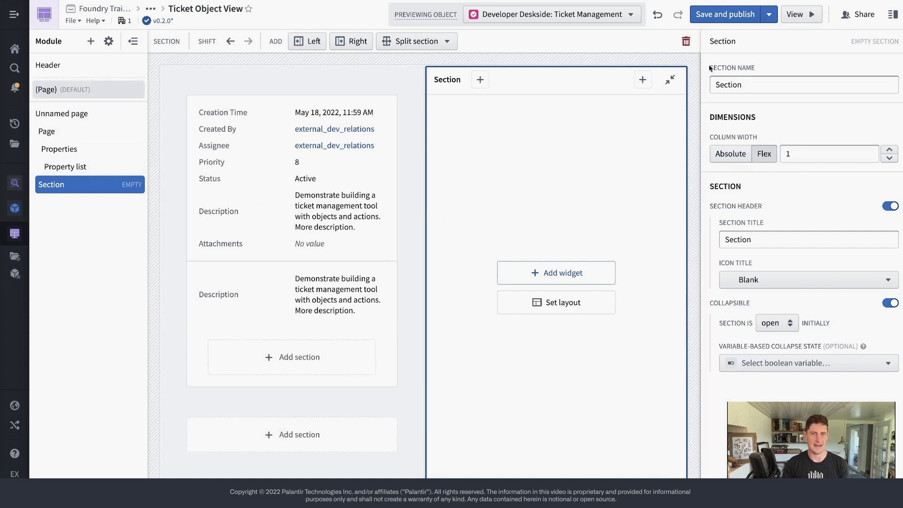
Test collapsing and expanding the new section, and set its header title to "Comments"
click(670, 79)
click(672, 81)
double_click(447, 81)
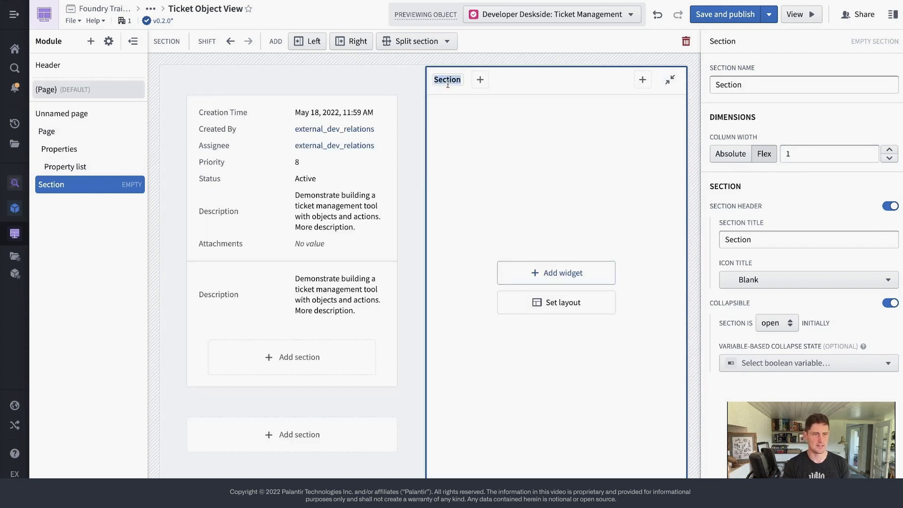
text(Comments)
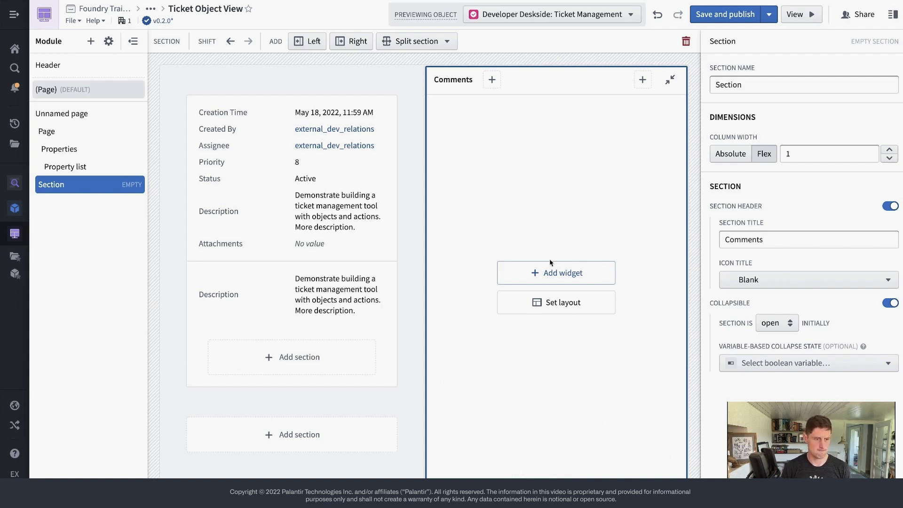
Apply the Rows layout to the Comments section and select its lower row
click(571, 302)
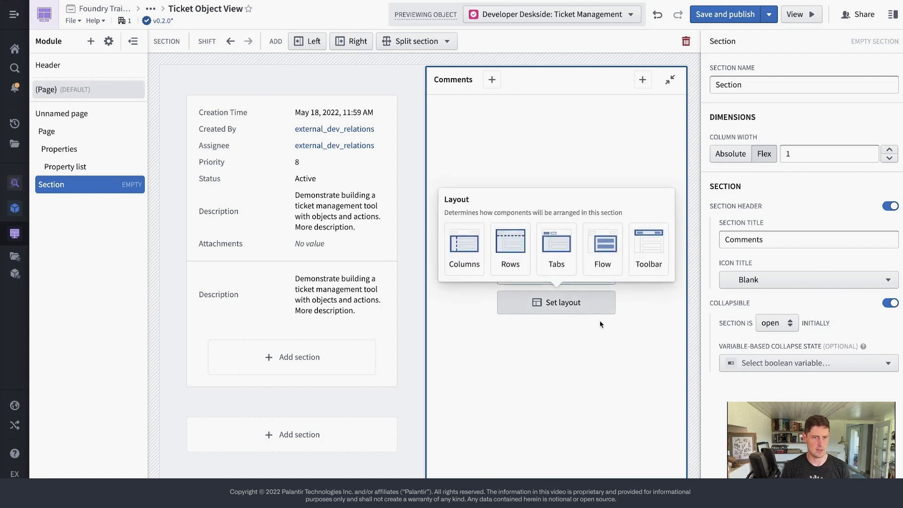
click(520, 251)
click(681, 302)
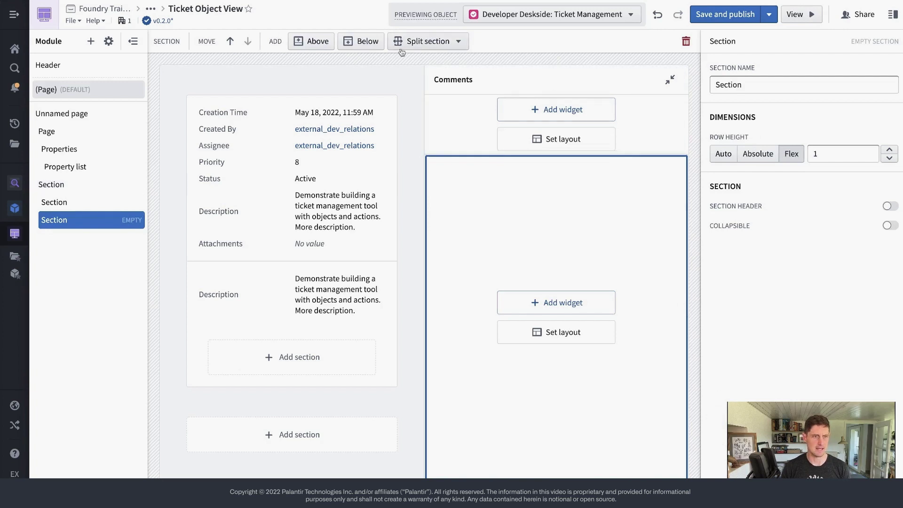
Add a row below the selected Comments row, apply the Toolbar layout to it, and set its row height to Auto
click(362, 42)
click(640, 424)
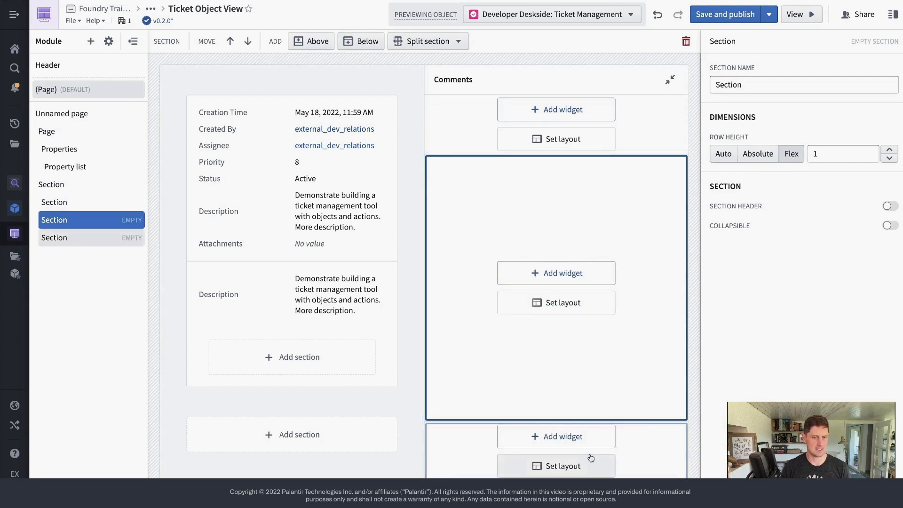
click(538, 466)
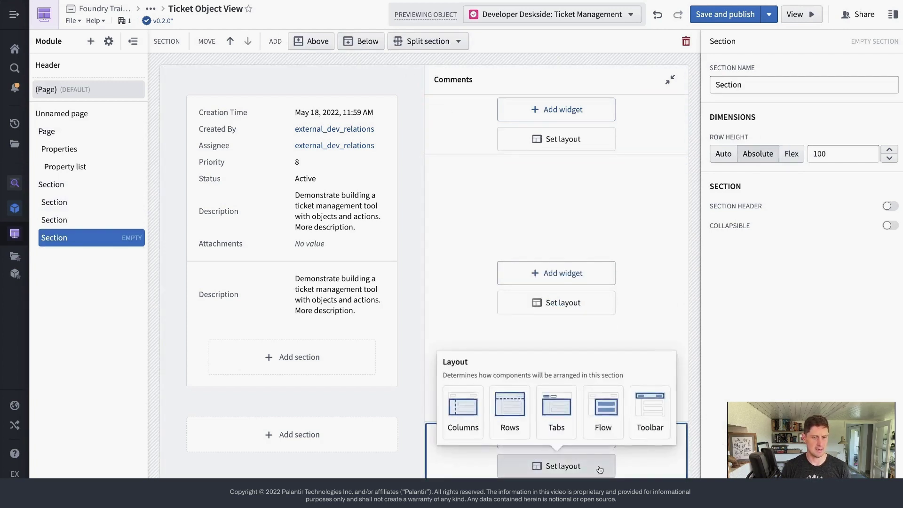
click(648, 421)
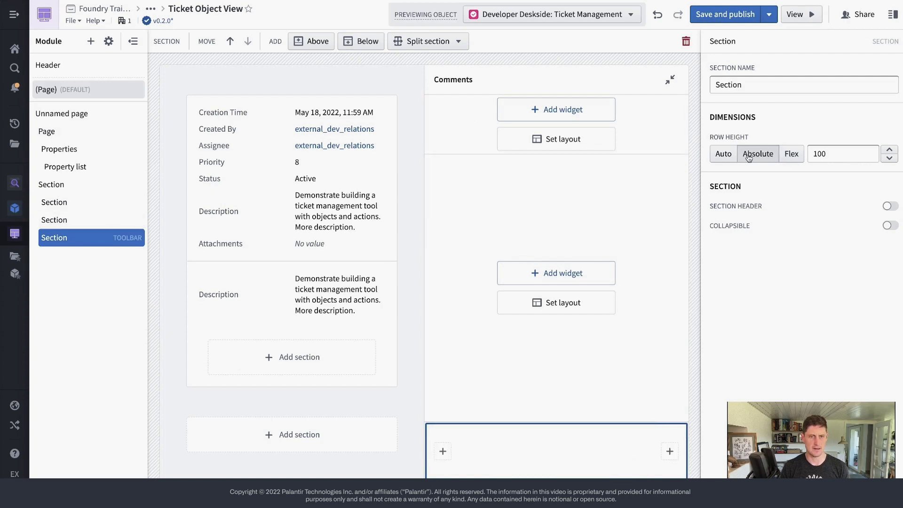
click(724, 156)
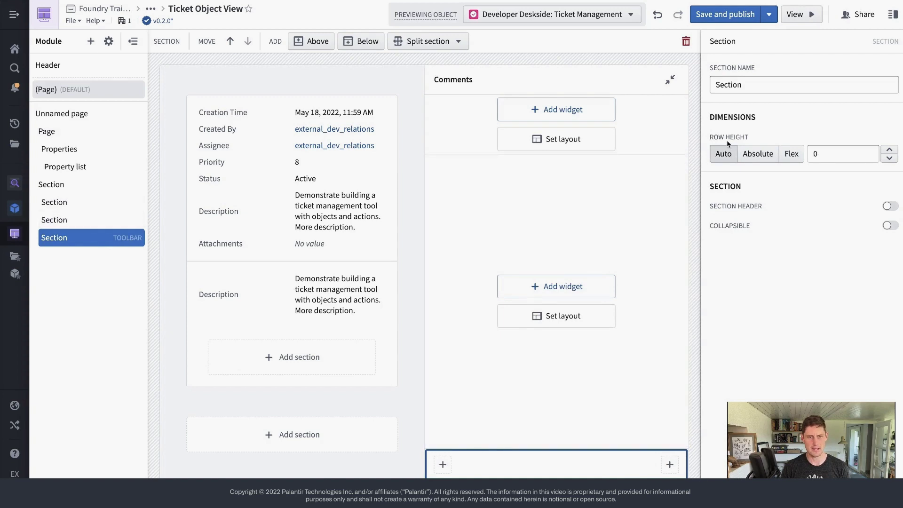
Set the middle Comments row to an absolute height of 200 and the first row to a Flex height of 1
click(661, 397)
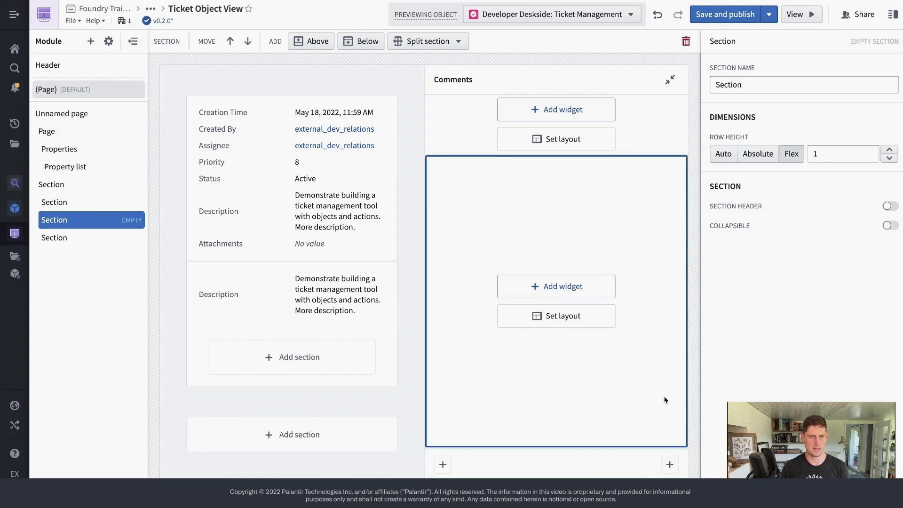
click(757, 156)
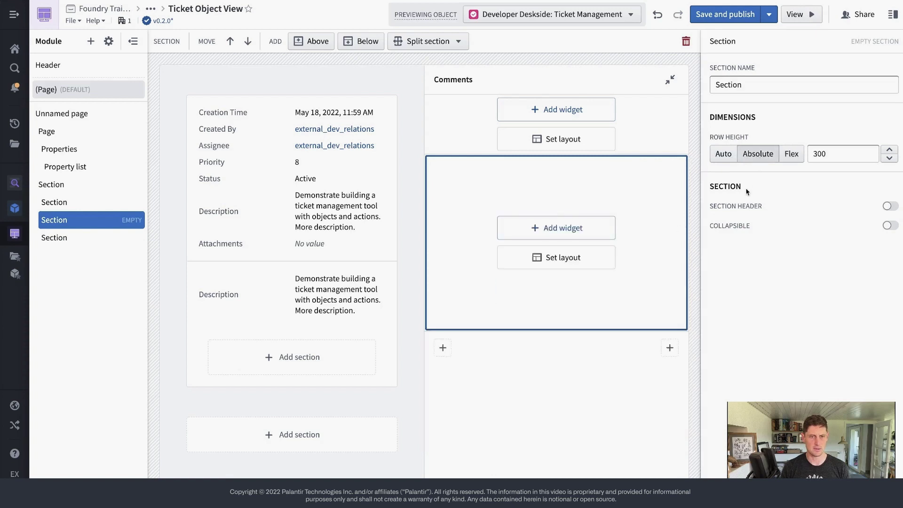
click(658, 150)
click(791, 155)
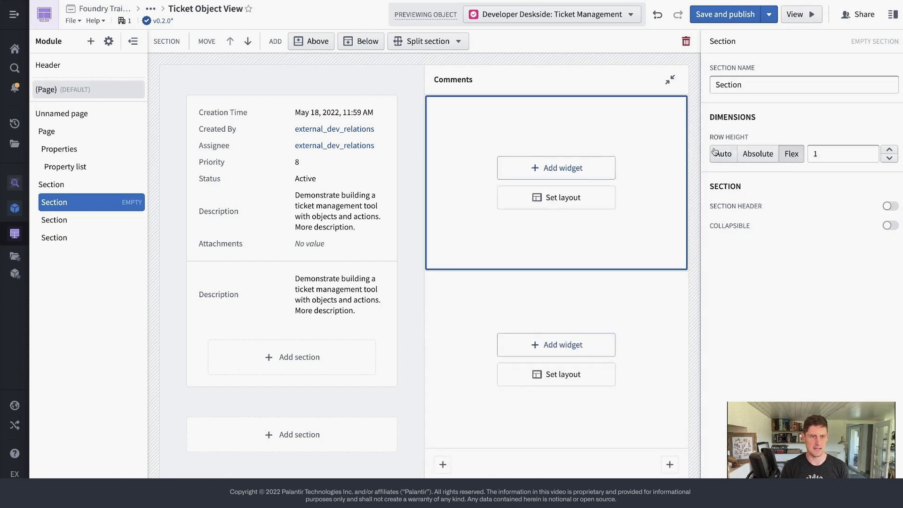
click(639, 372)
double_click(838, 153)
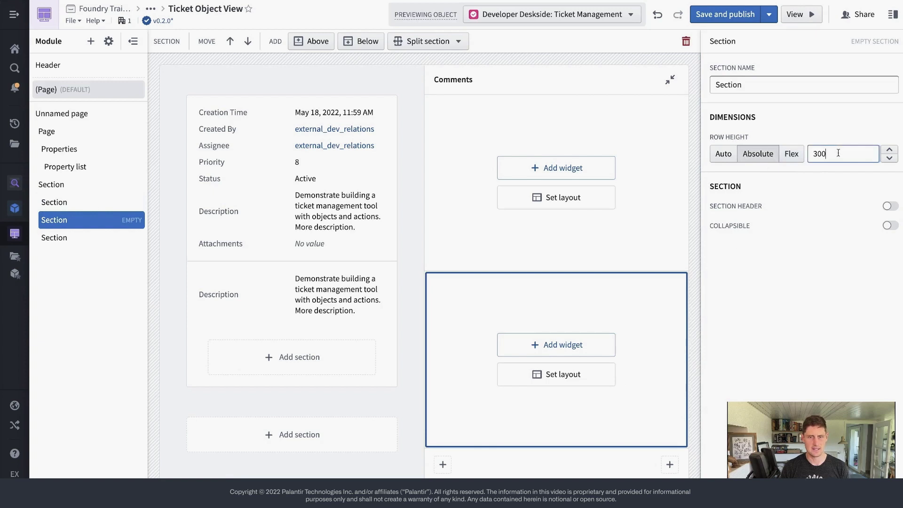
text(200)
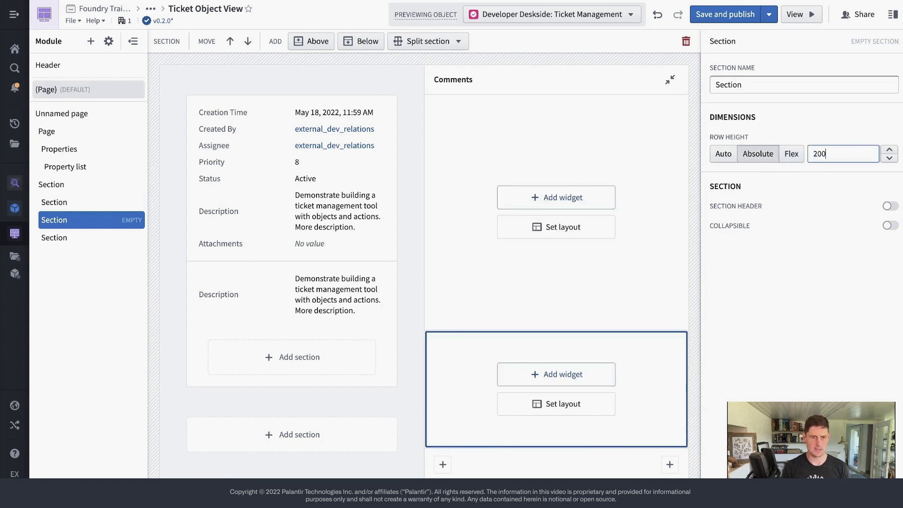
Add a Text input widget to the middle Comments row and make it a Text area
click(539, 376)
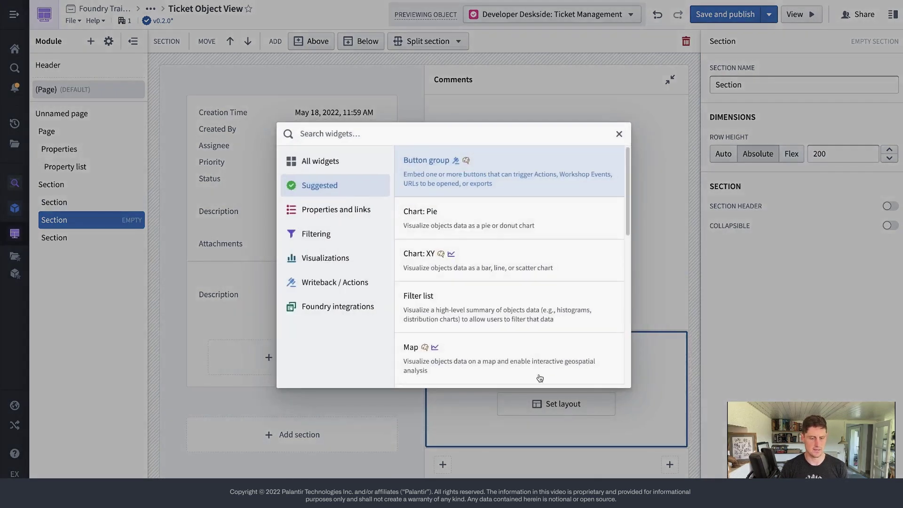
text(text)
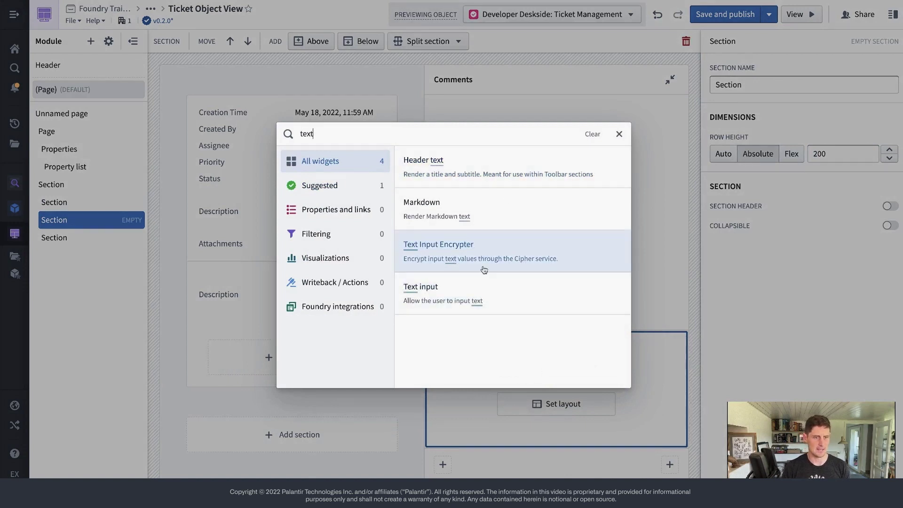
click(534, 287)
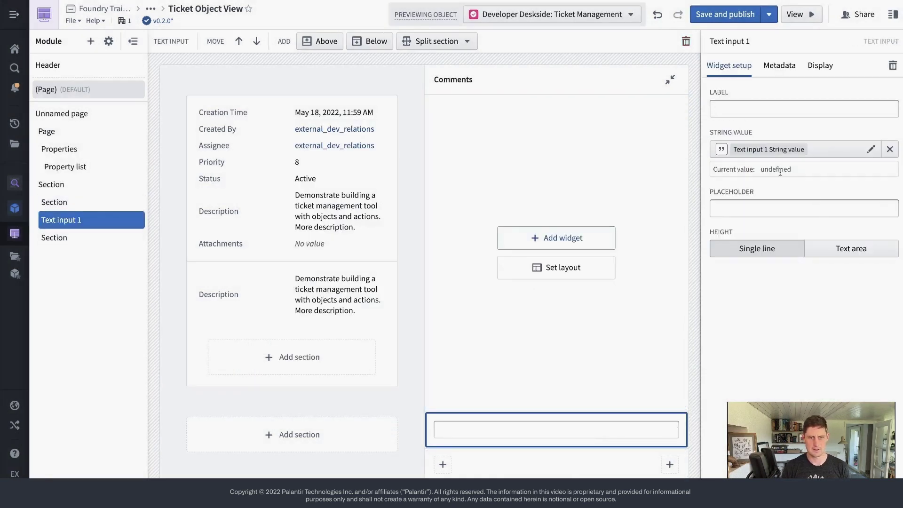
click(825, 247)
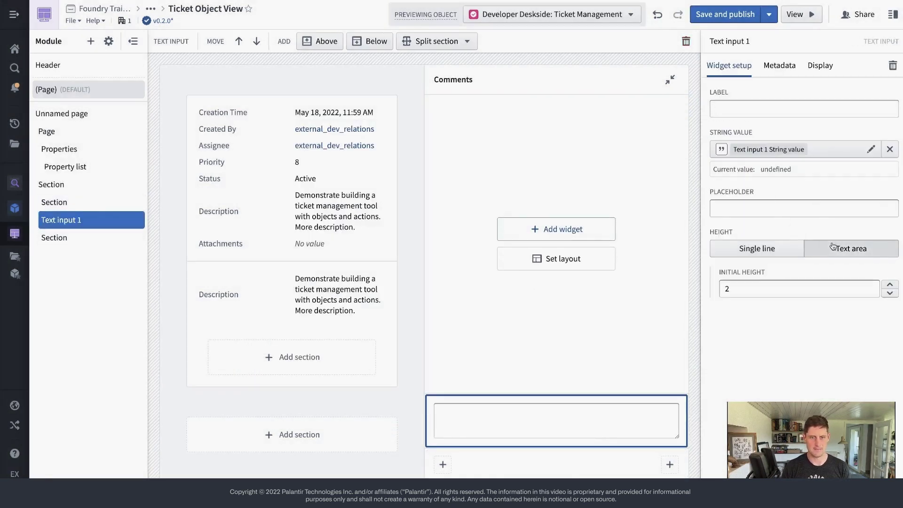
Set the text area's initial height to 5 and its placeholder to "Enter new comment"
click(889, 285)
click(890, 285)
click(889, 285)
click(889, 285)
click(889, 294)
click(744, 208)
text(Enter new comment)
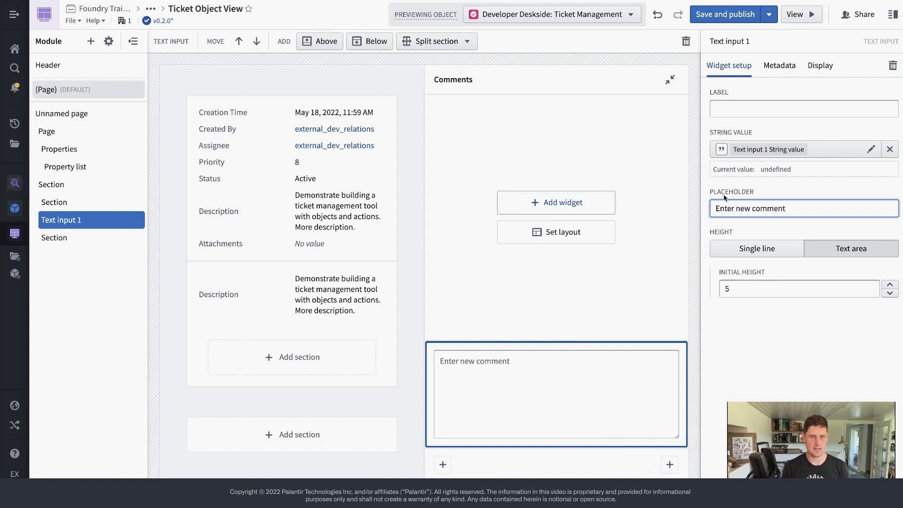
Add a Button group widget at the right end of the toolbar row beneath the comment input
click(519, 156)
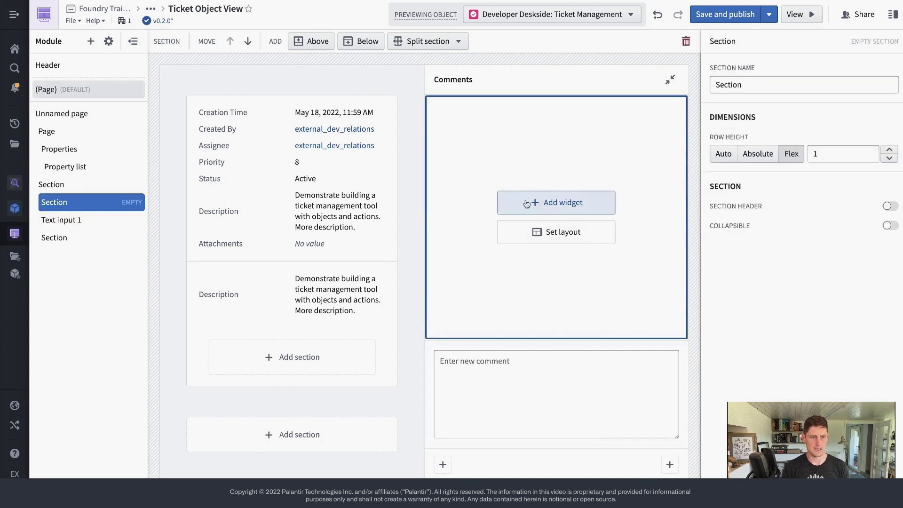
click(670, 464)
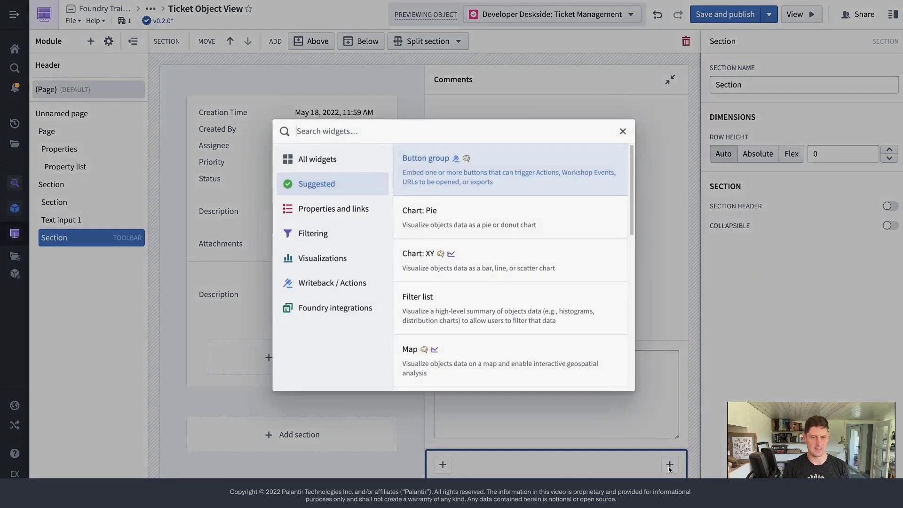
click(414, 165)
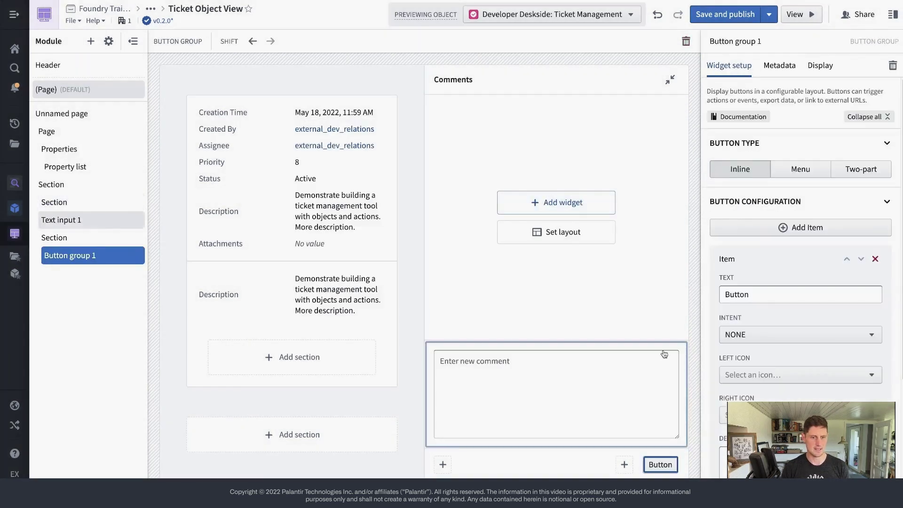
Set the button's text to "Submit Comment" and open its intent options
click(766, 286)
double_click(758, 291)
text(Submit Comment)
click(751, 336)
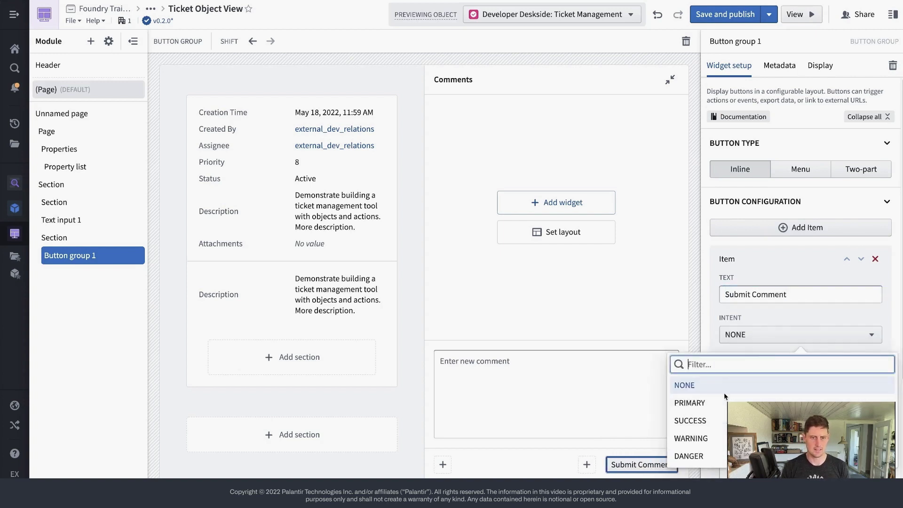
Set the Submit Comment button's intent to PRIMARY and give it the Comment left icon
click(691, 401)
click(754, 379)
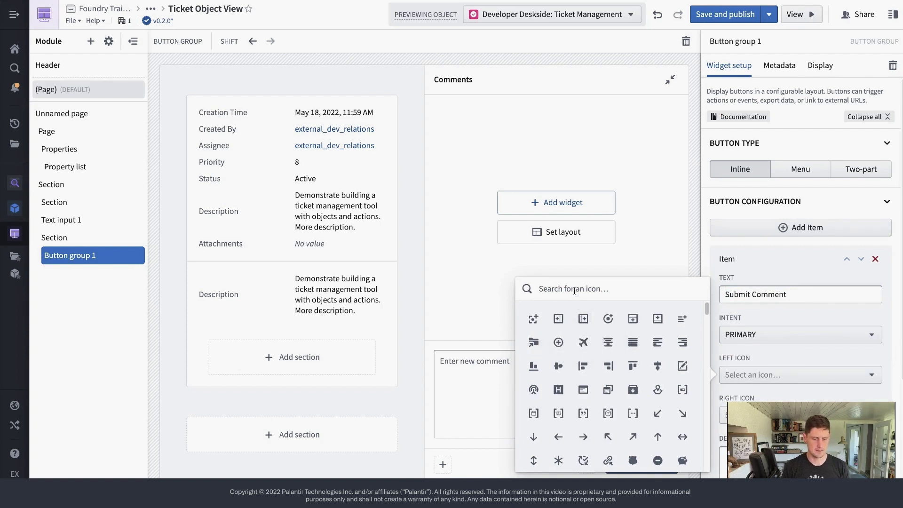
text(comme)
click(532, 319)
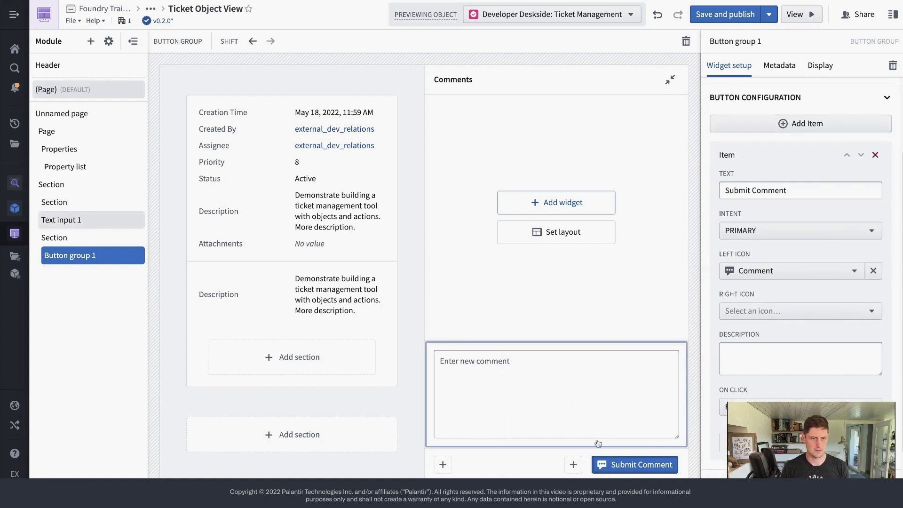
Add an Object list widget to the empty section above the comment input
click(596, 294)
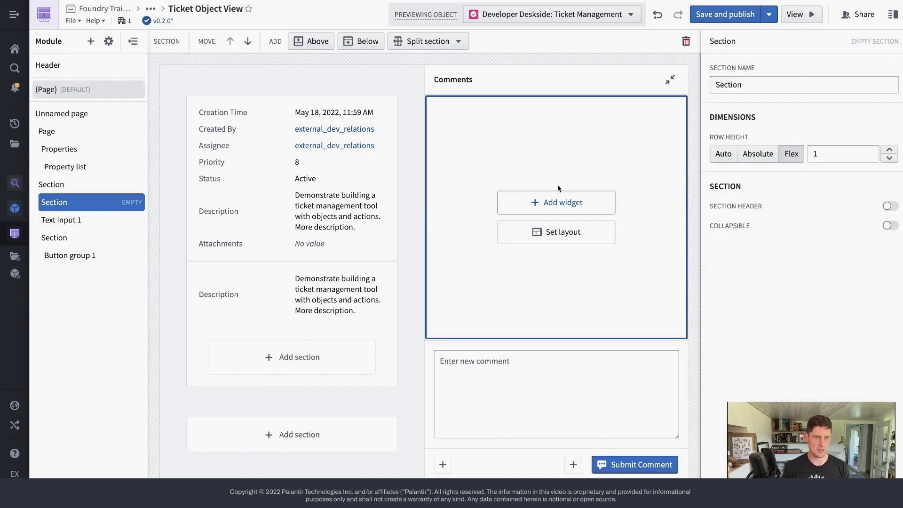
click(562, 202)
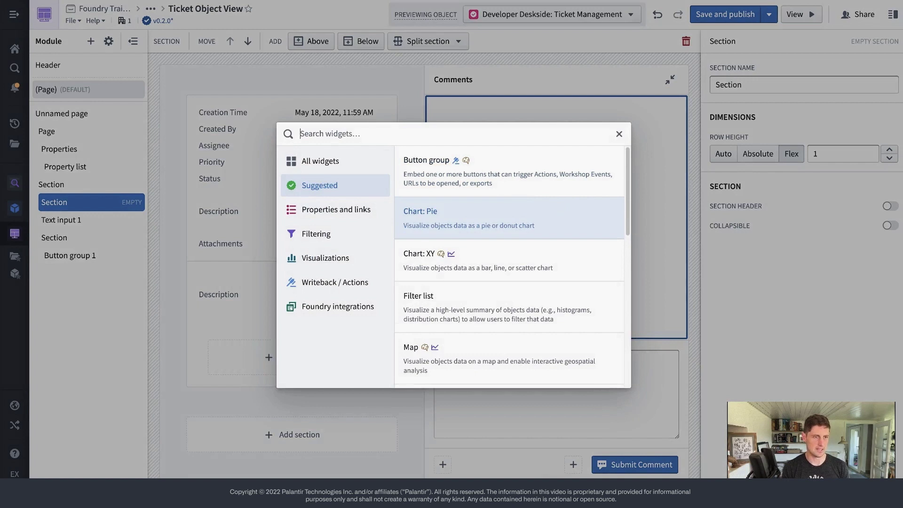
text(list)
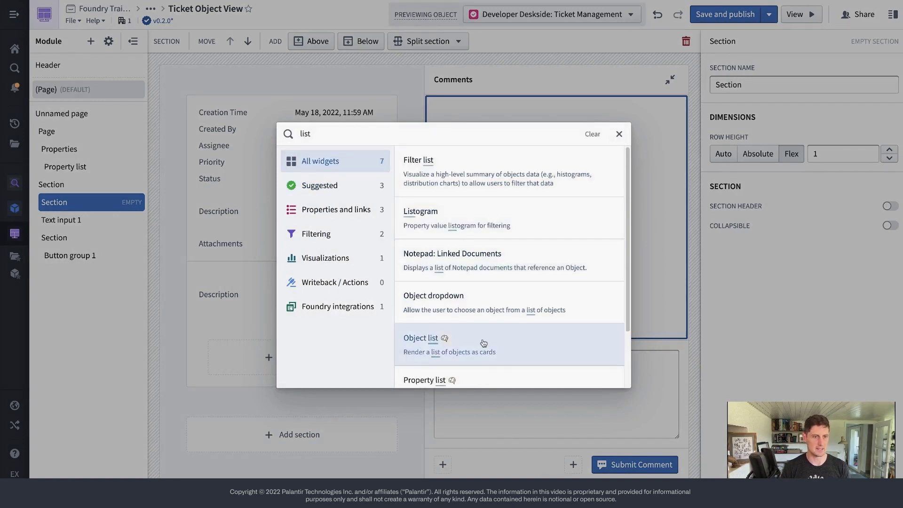
click(492, 354)
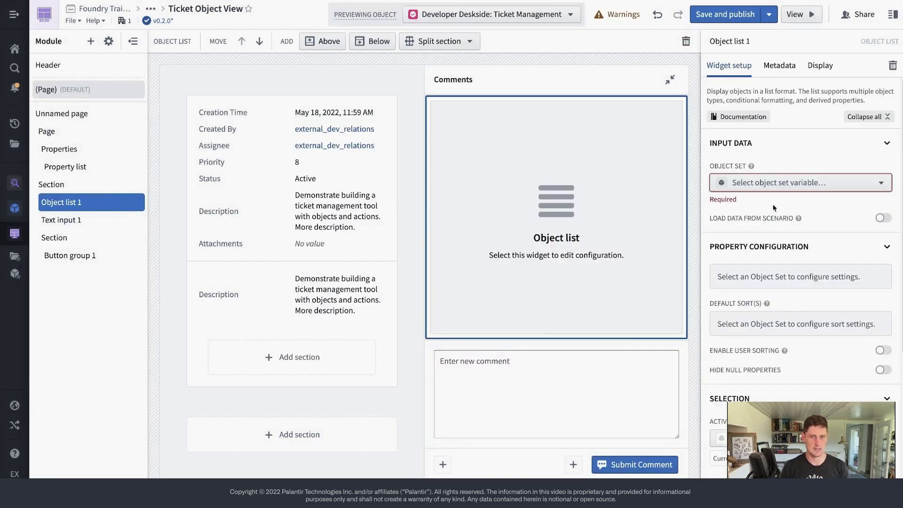
Create a new object set variable as the object list's input data and name it "[o] Comments"
click(887, 249)
click(888, 252)
click(888, 253)
click(886, 274)
click(887, 306)
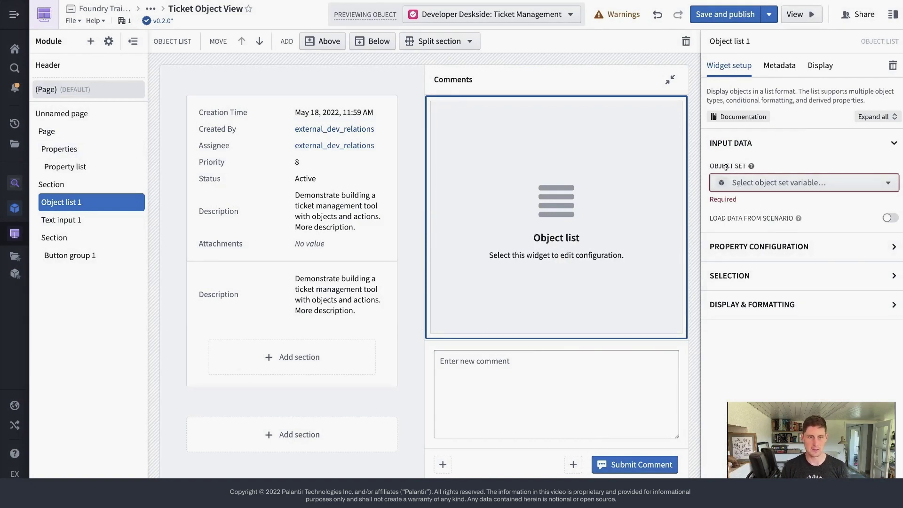
mouse_move(725, 167)
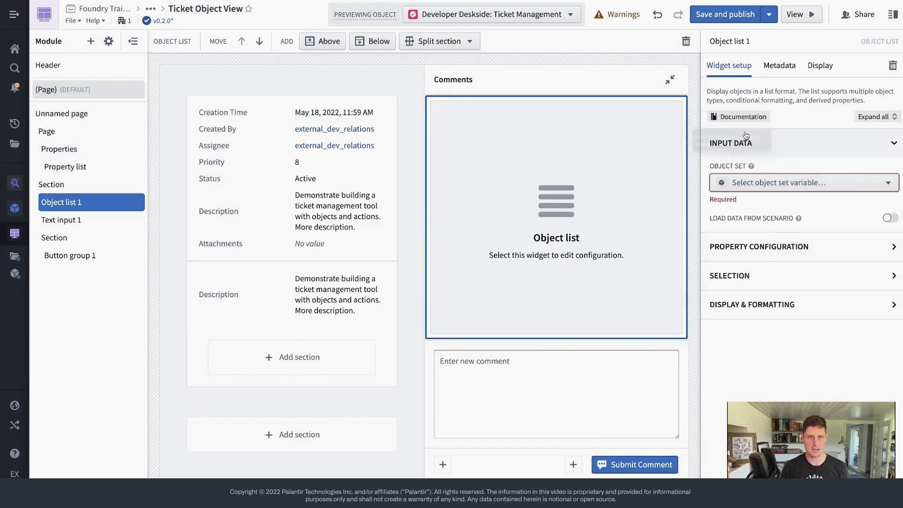
click(782, 186)
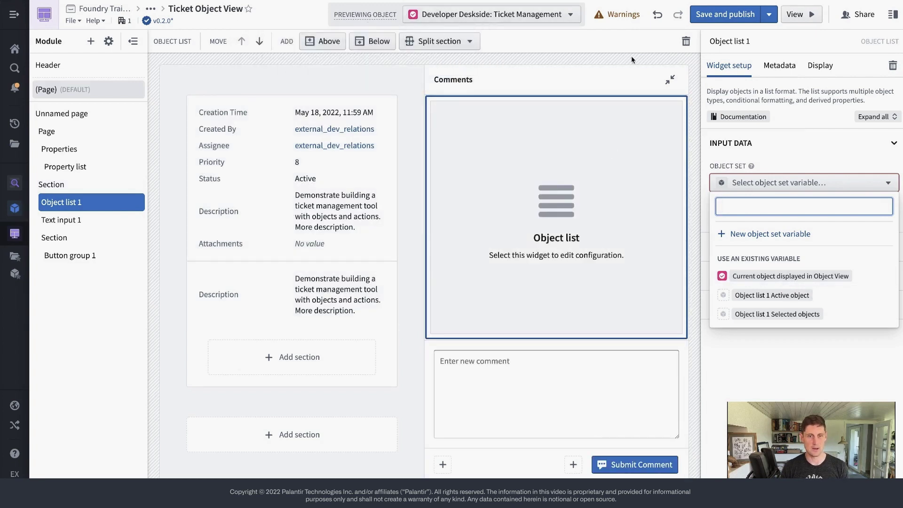
click(785, 189)
click(784, 186)
click(778, 235)
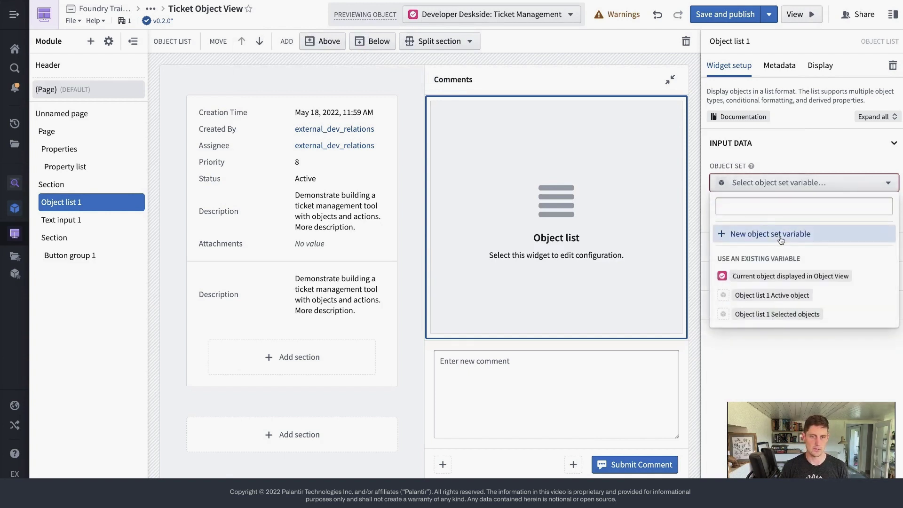
click(404, 186)
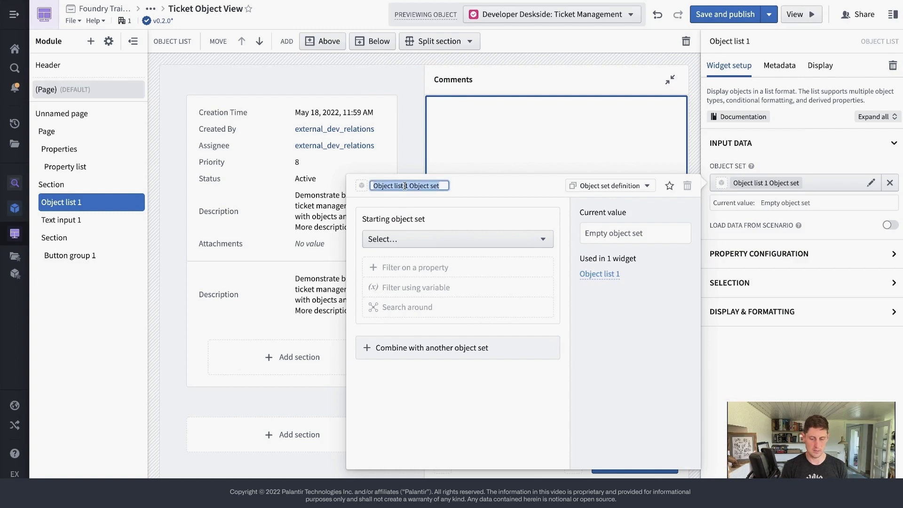
text(o] Comments)
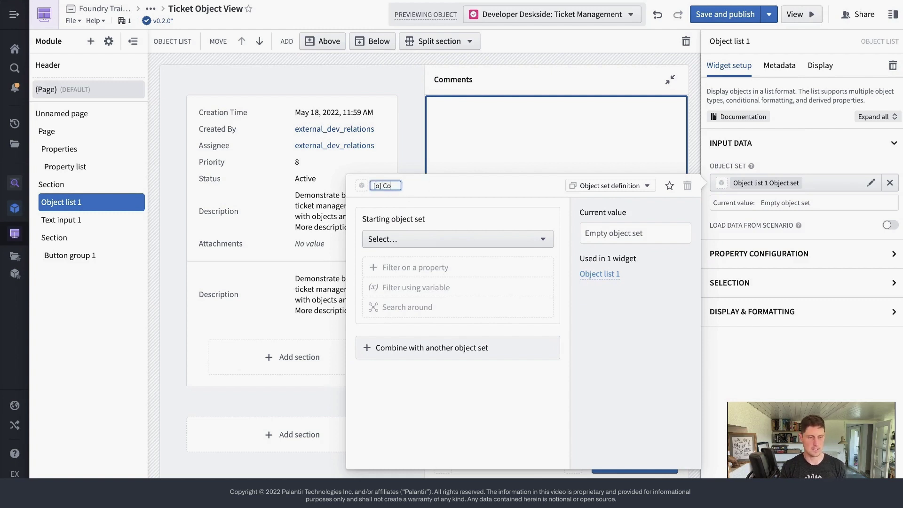
Define the [o] Comments set as the current object displayed in Object View, with a search around to its linked Comment objects
click(400, 240)
click(527, 298)
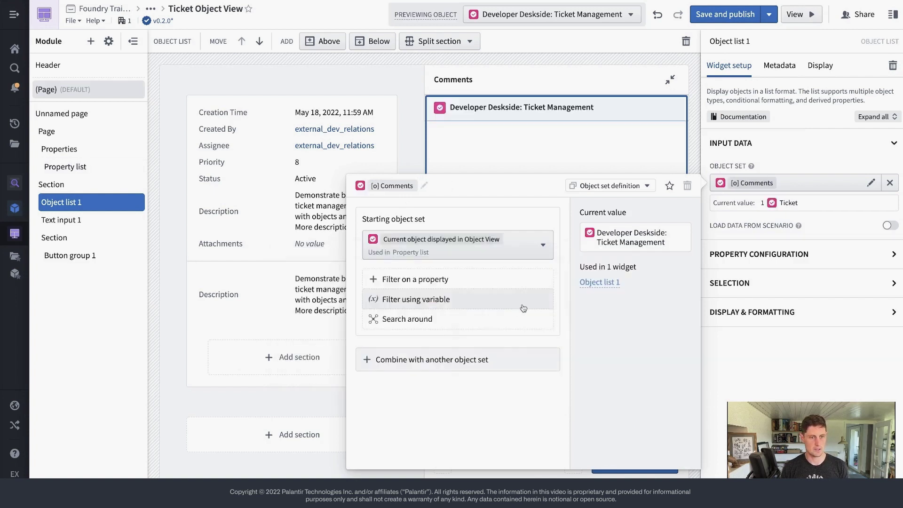
click(395, 320)
click(499, 397)
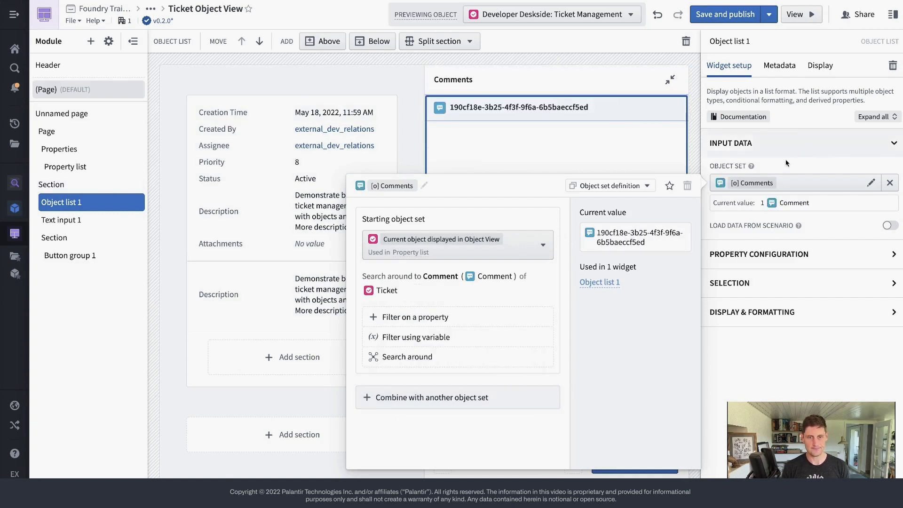
click(555, 129)
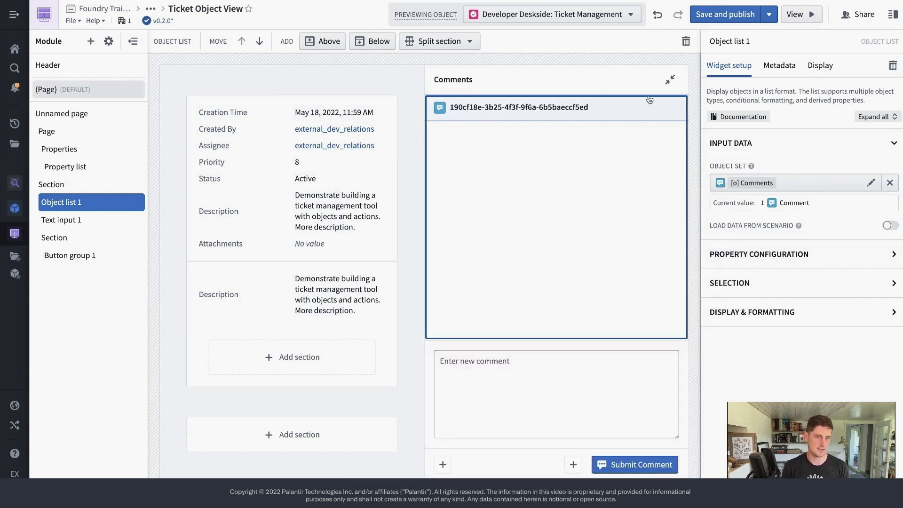
Show Comment Text, Created By and Creation Time in the object list, and remove the Title property
triple_click(606, 113)
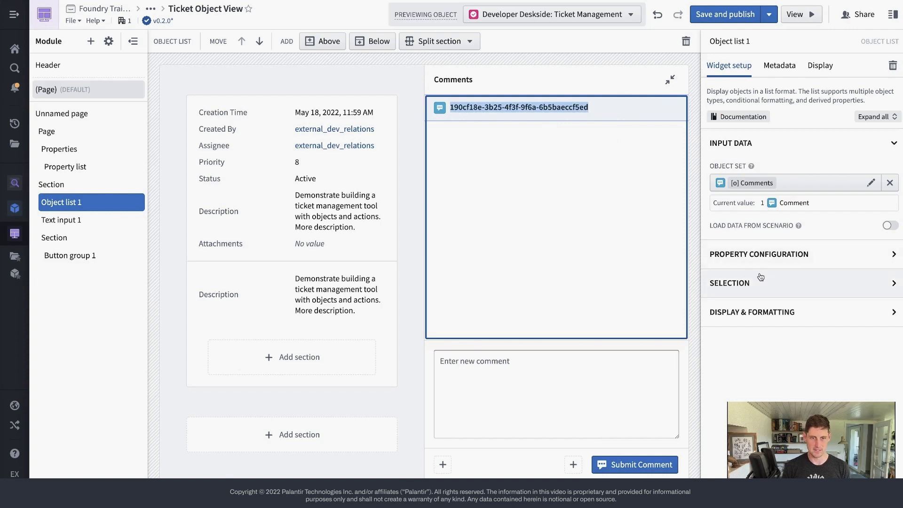
click(883, 258)
click(893, 143)
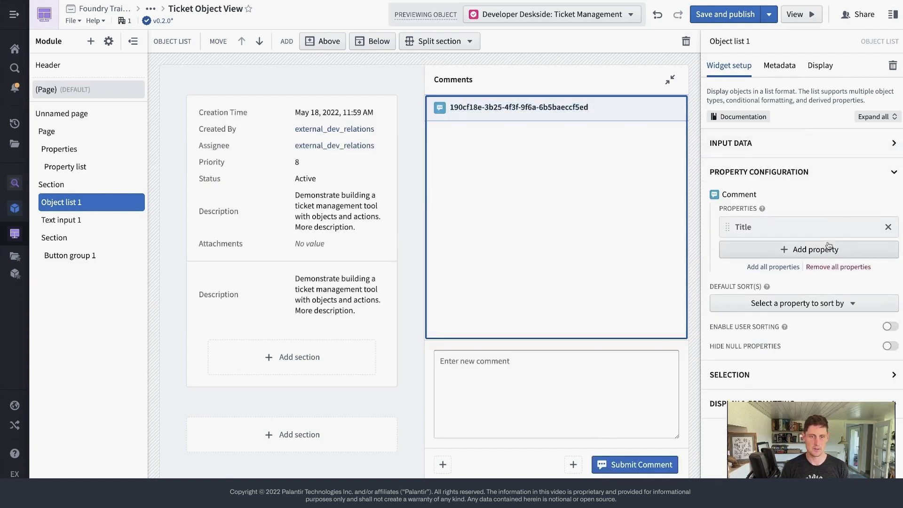
click(840, 250)
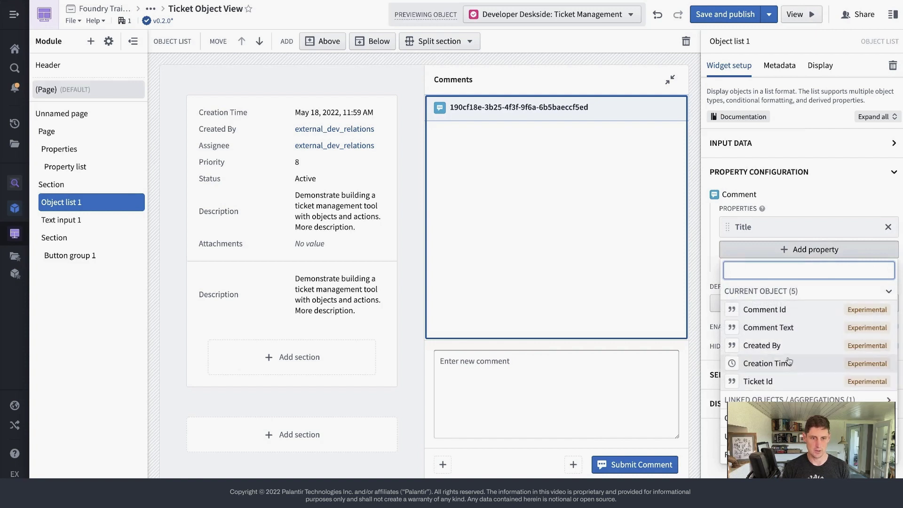
click(793, 330)
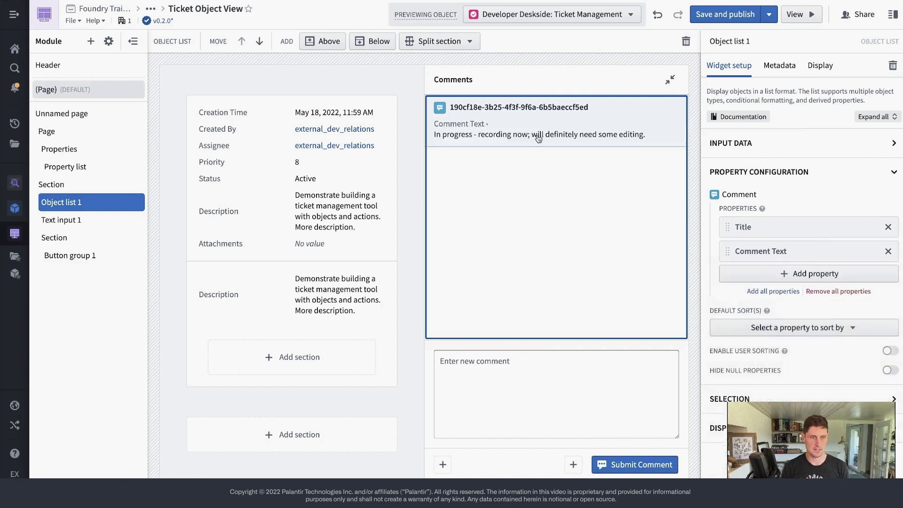
click(807, 275)
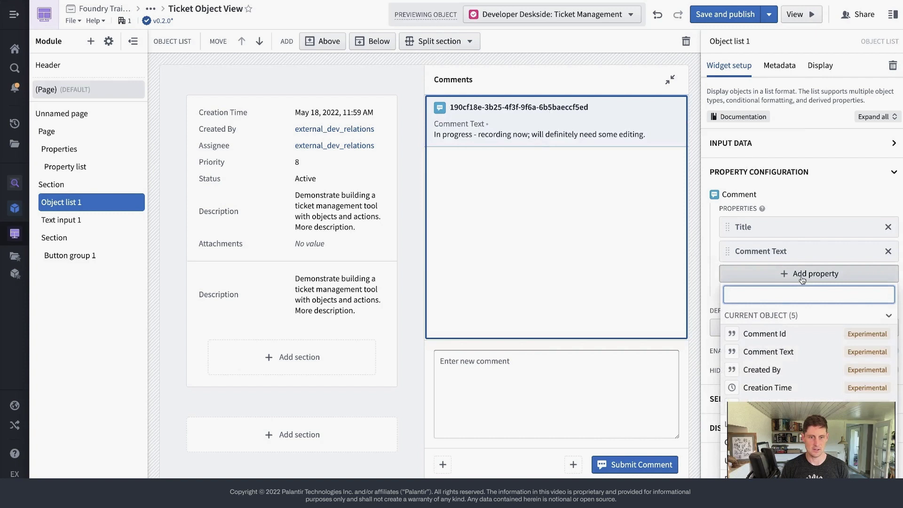
click(795, 376)
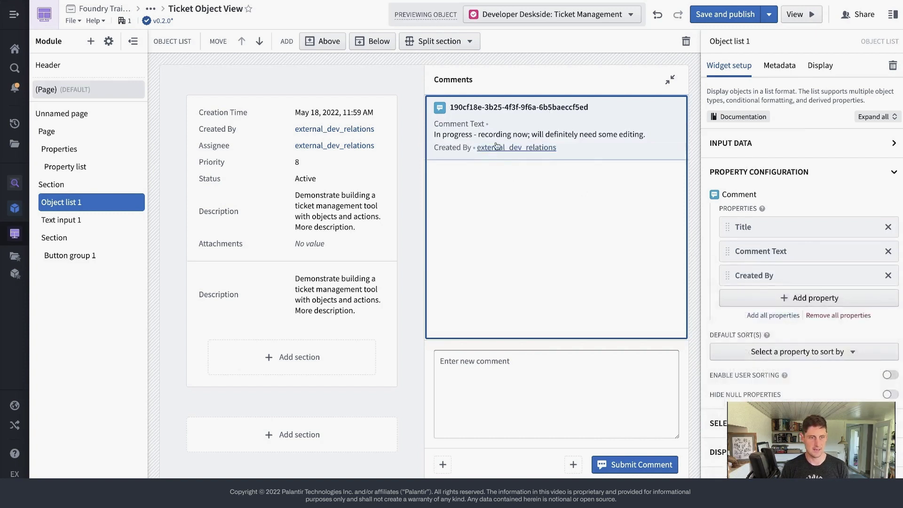
mouse_move(496, 148)
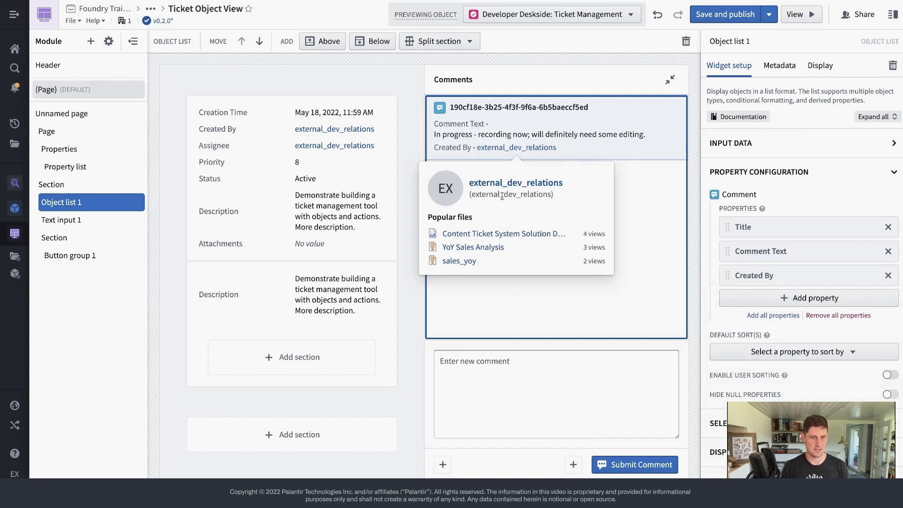
click(812, 306)
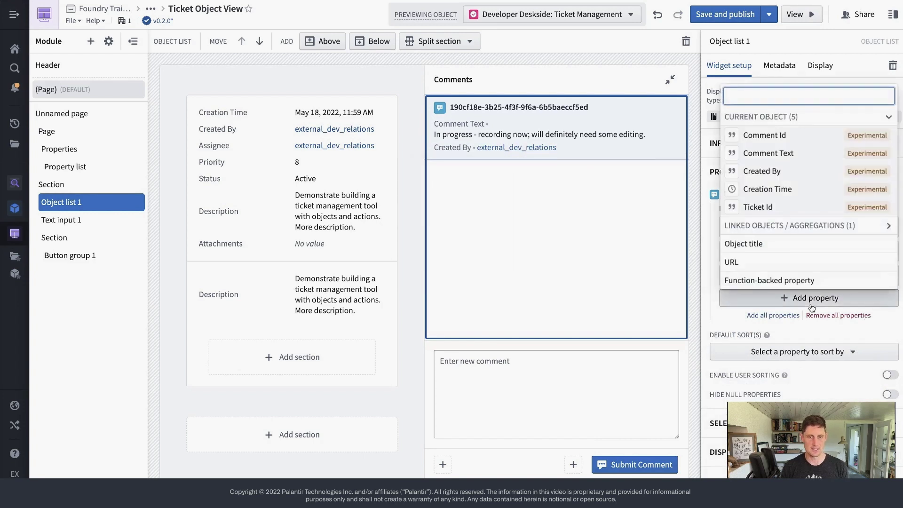
click(790, 189)
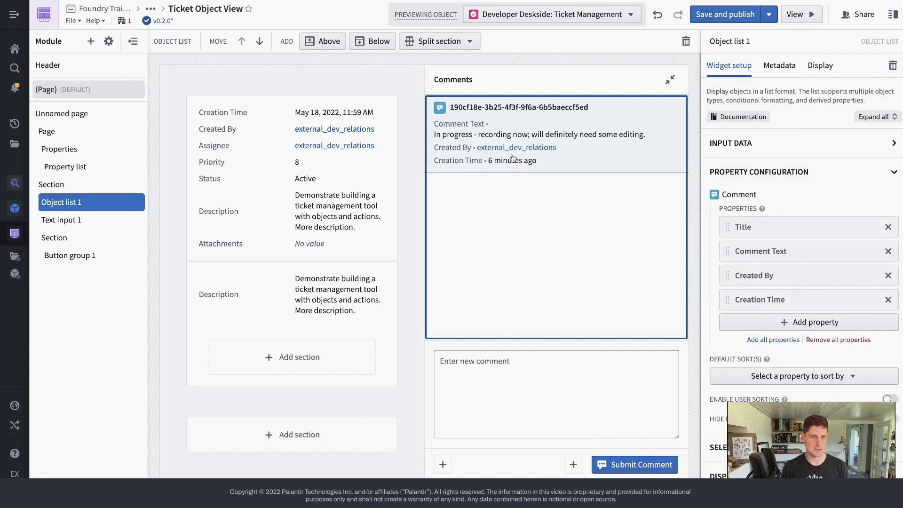
click(887, 227)
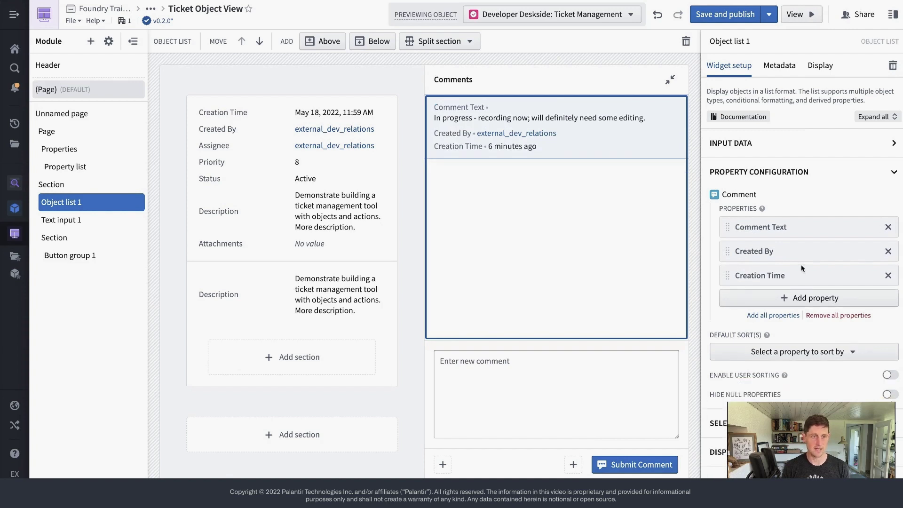
Clear the display labels of the Comment Text, Created By and Creation Time properties so only their values are shown
click(776, 227)
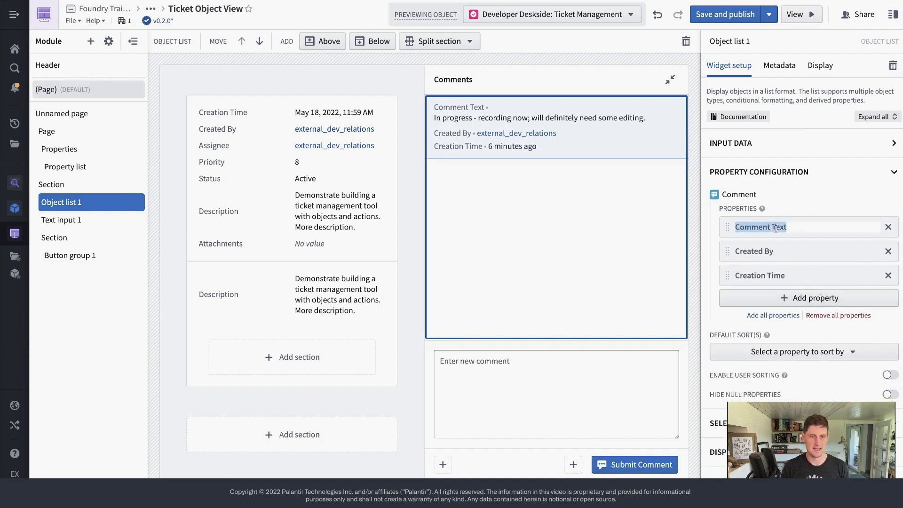
key(BackSpace)
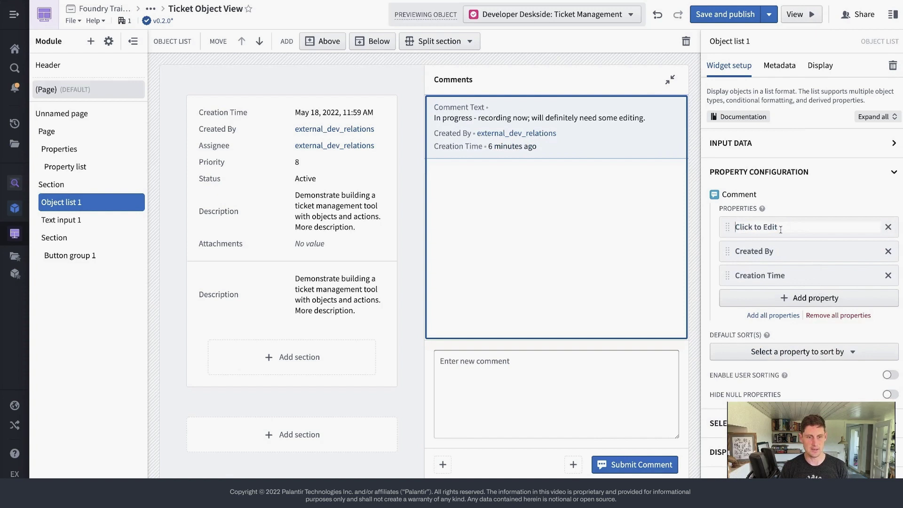
key(Return)
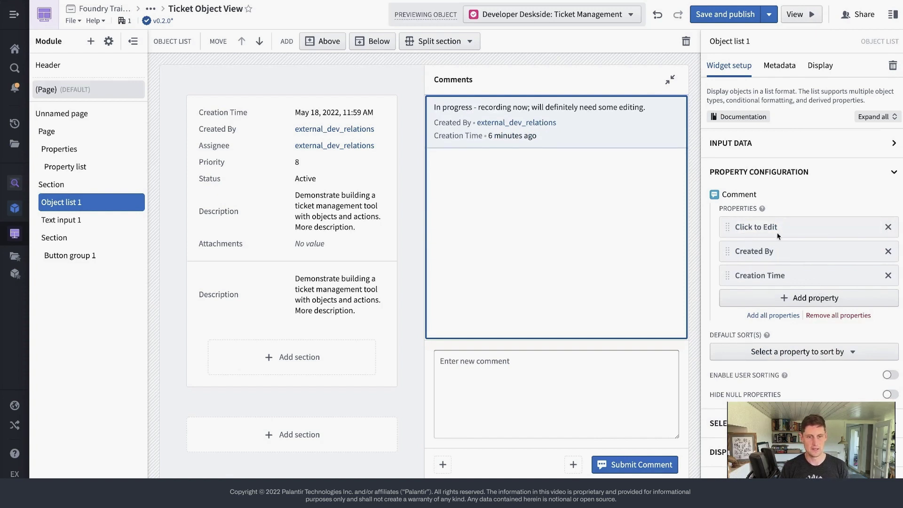
click(774, 247)
key(BackSpace)
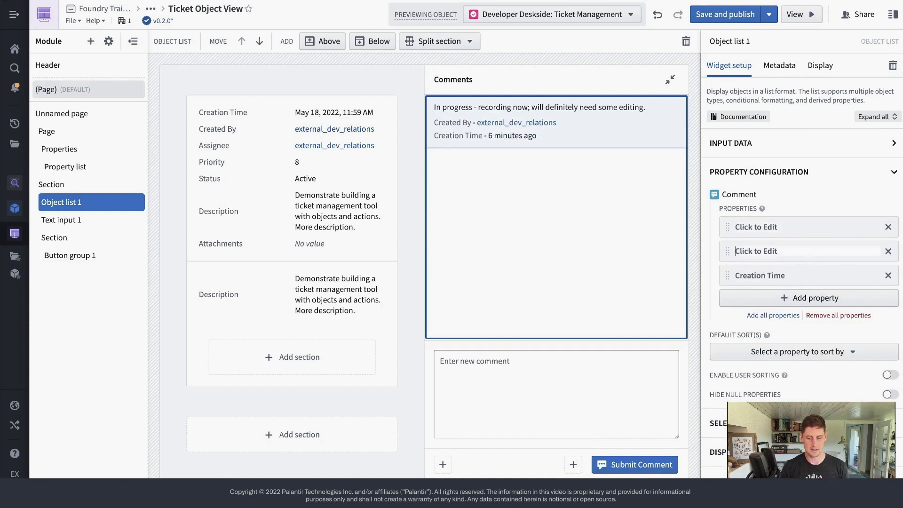
key(Return)
click(792, 275)
key(BackSpace)
key(Return)
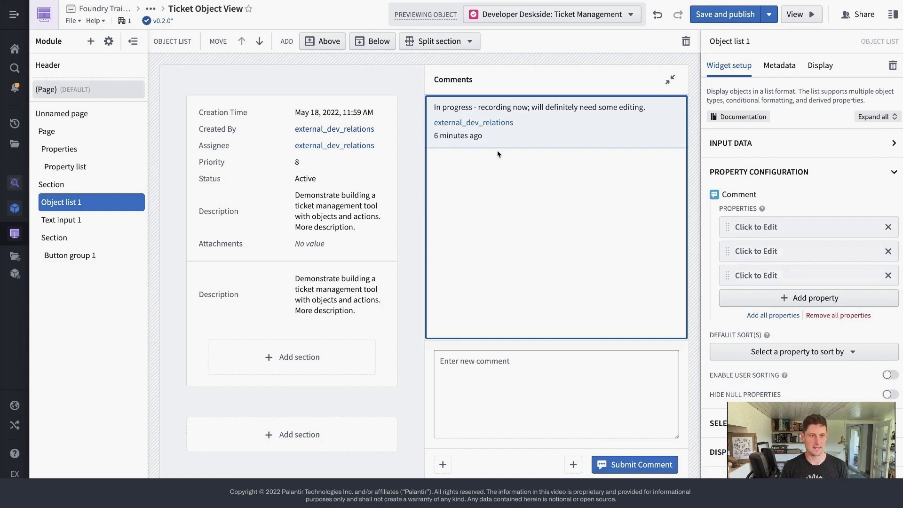
Set the object list's default sort to Creation Time in descending order
mouse_move(489, 123)
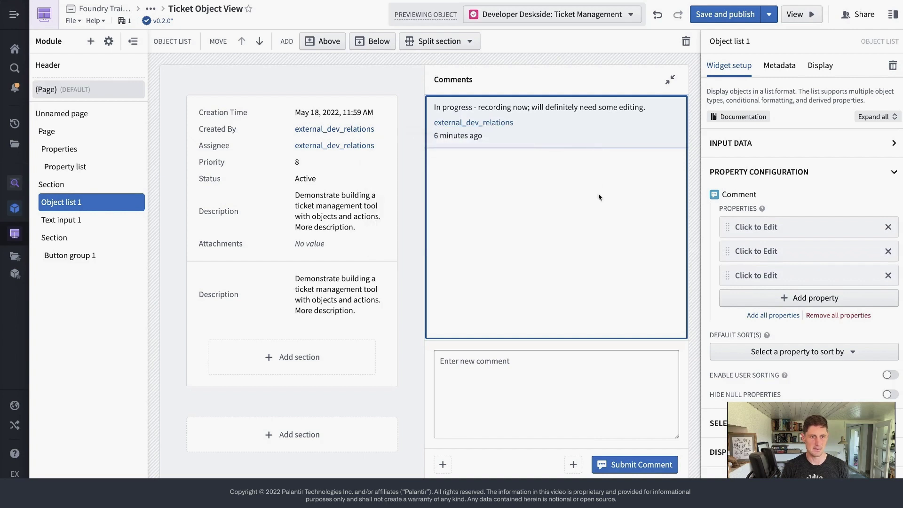
click(823, 357)
click(794, 401)
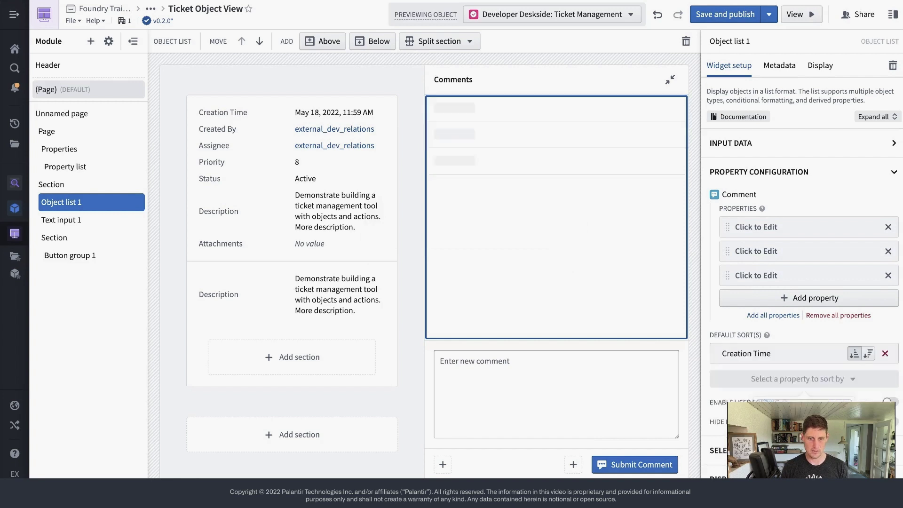
click(866, 355)
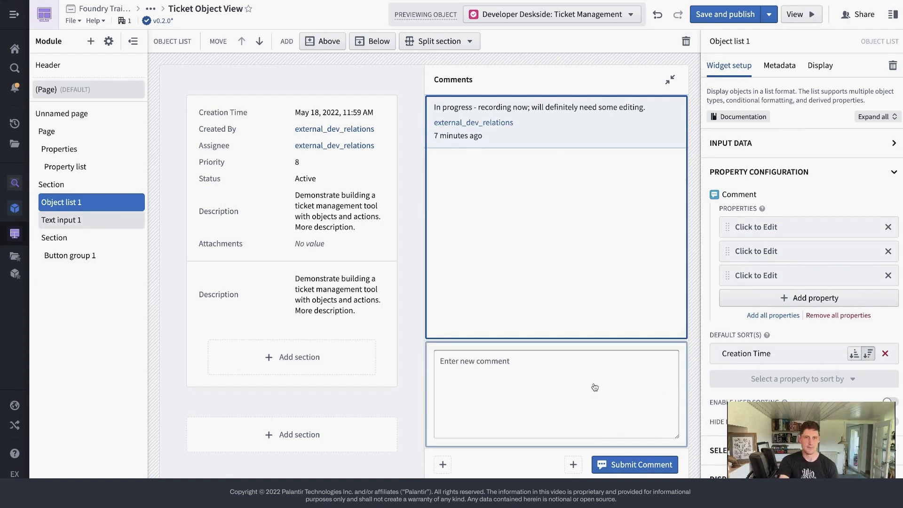
Rename the comment text input's string value variable to "[s] New Comment Text Input"
click(612, 402)
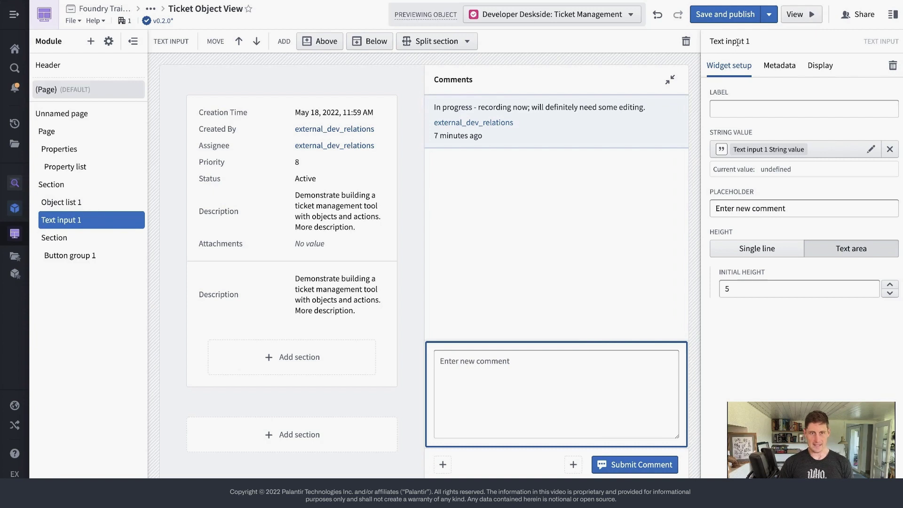
click(749, 149)
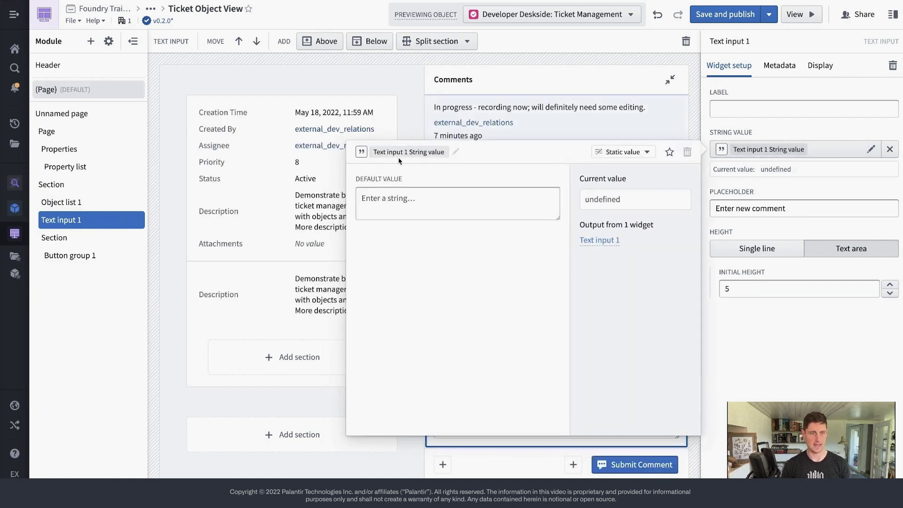
click(399, 152)
text(s)
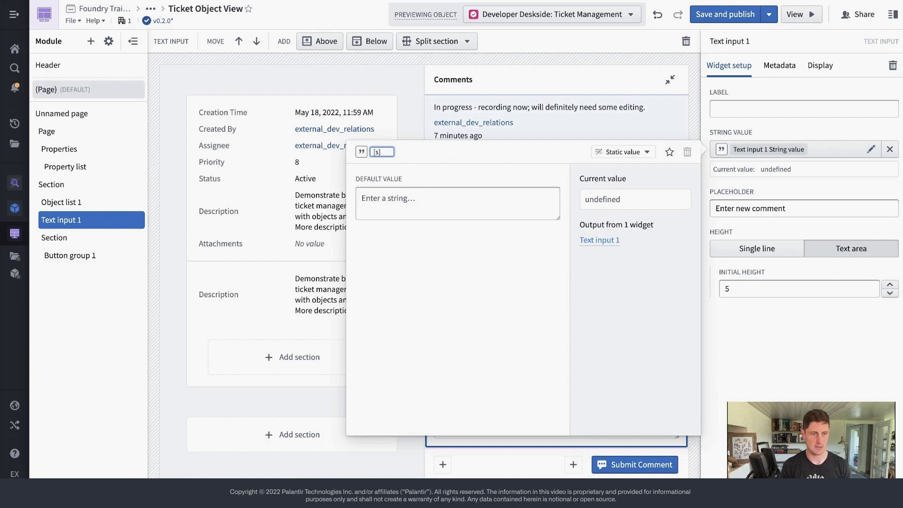
text(] Ne)
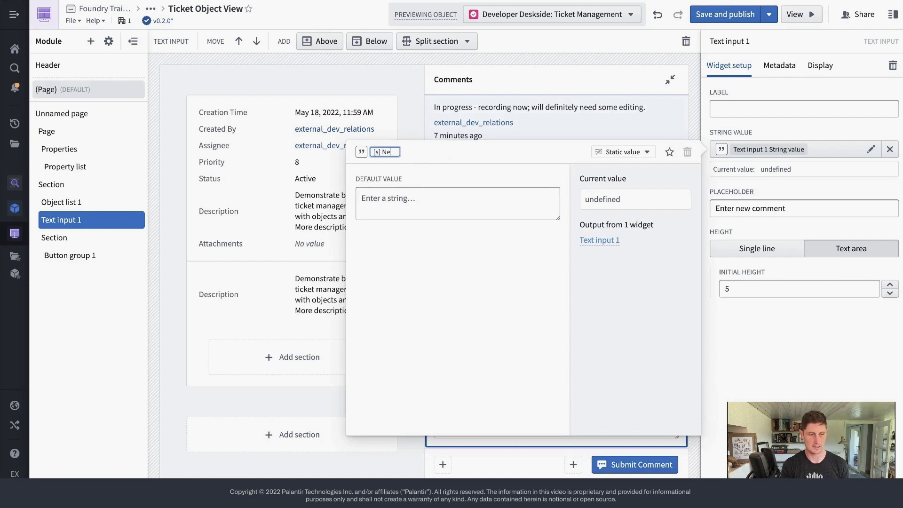
text(w Comment Input)
key(BackSpace)
key(BackSpace)
key(BackSpace)
key(BackSpace)
key(BackSpace)
text(Text Input)
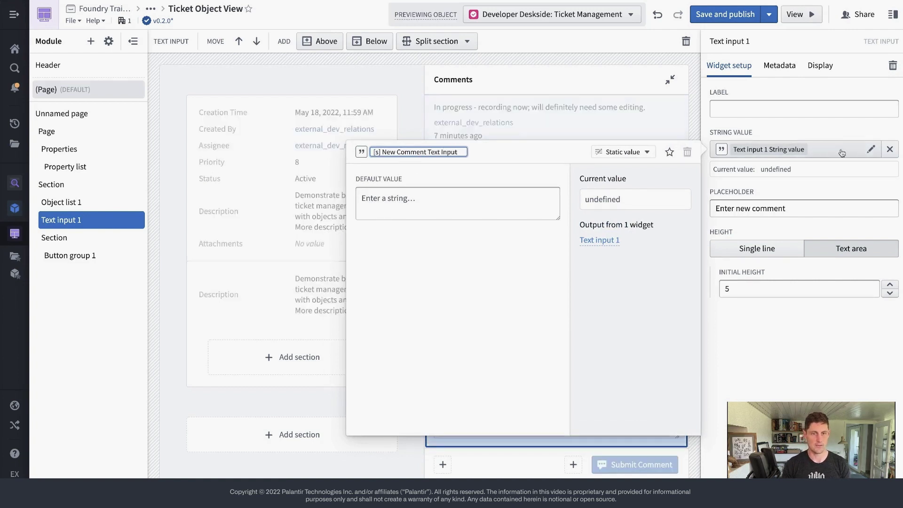
Try "asdfasdfasdf" as the variable's default value, and clear that text from the comment box
click(479, 210)
text(asdfasdfasdf)
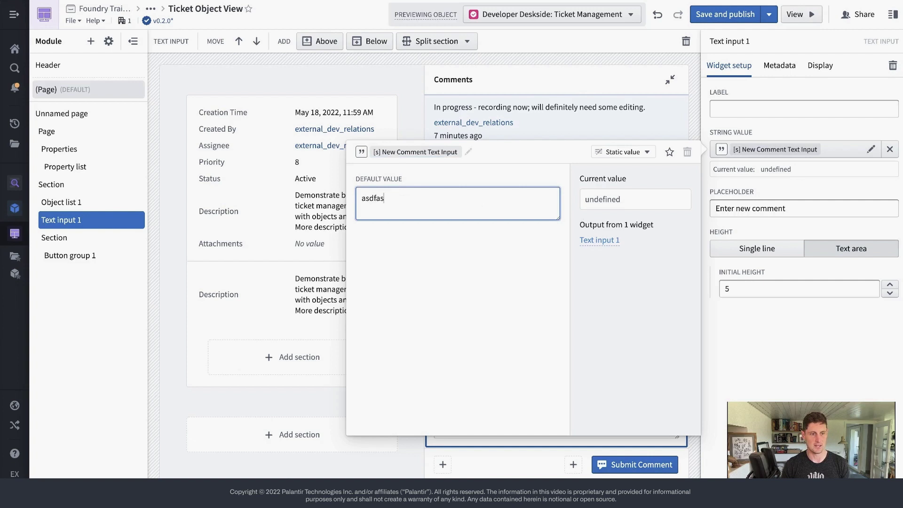
click(790, 204)
double_click(466, 361)
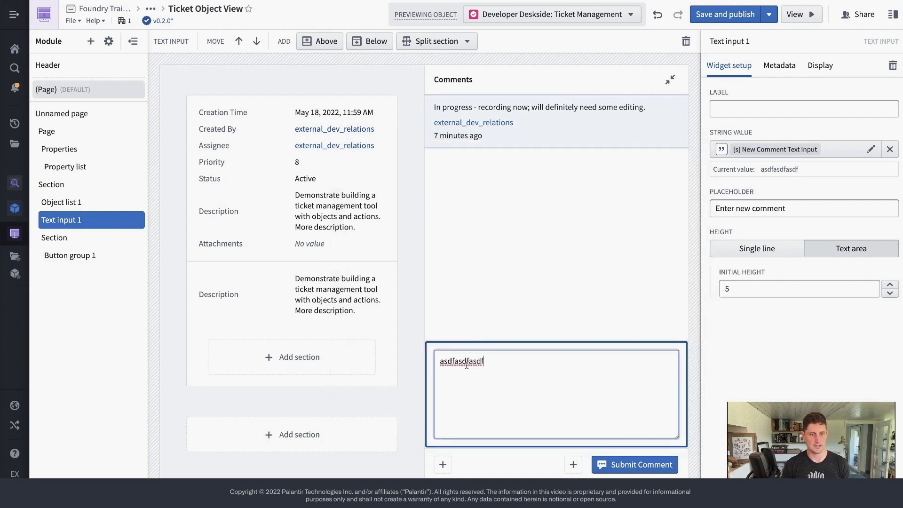
click(495, 393)
double_click(485, 362)
key(BackSpace)
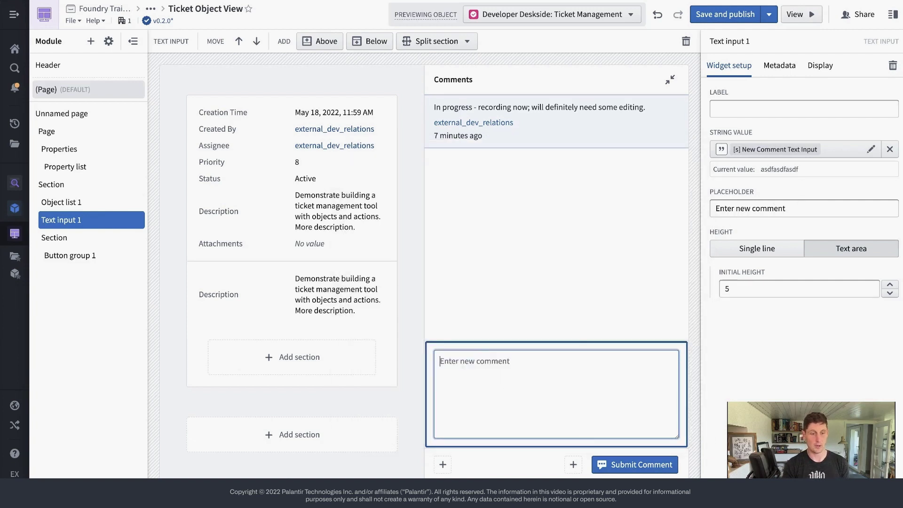
click(792, 171)
Enter the test text "a" in the comment box and check the variable's current value
click(613, 396)
text(a)
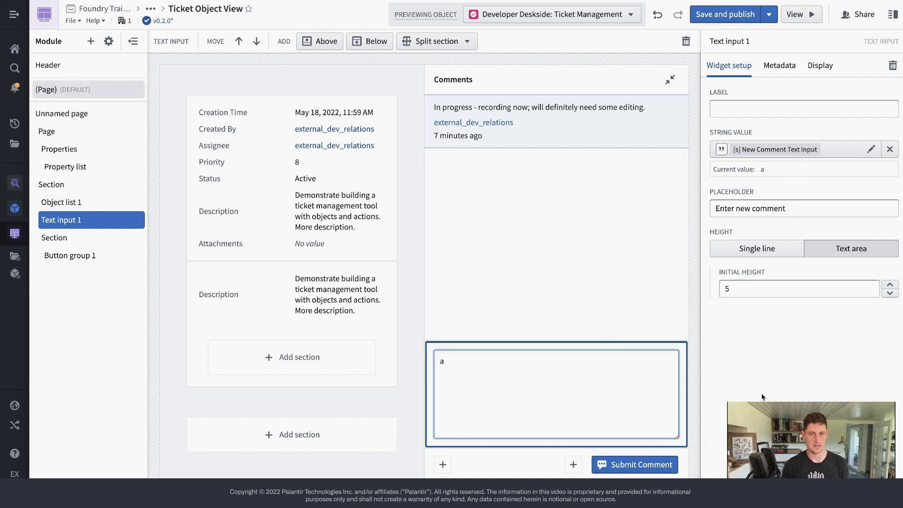
double_click(762, 169)
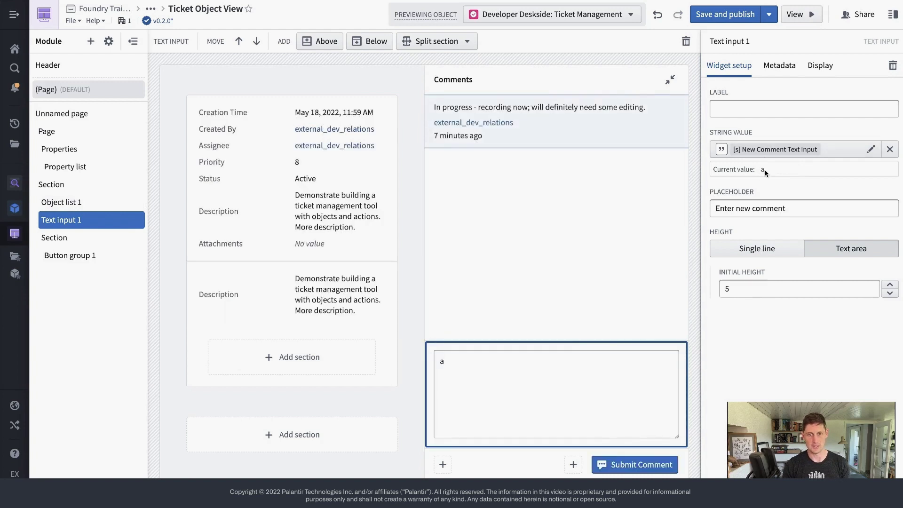
Replace the comment box text with "My next comment - still recording the video." and check the variable's current value
click(560, 396)
key(BackSpace)
text(My next comment - still recording the view)
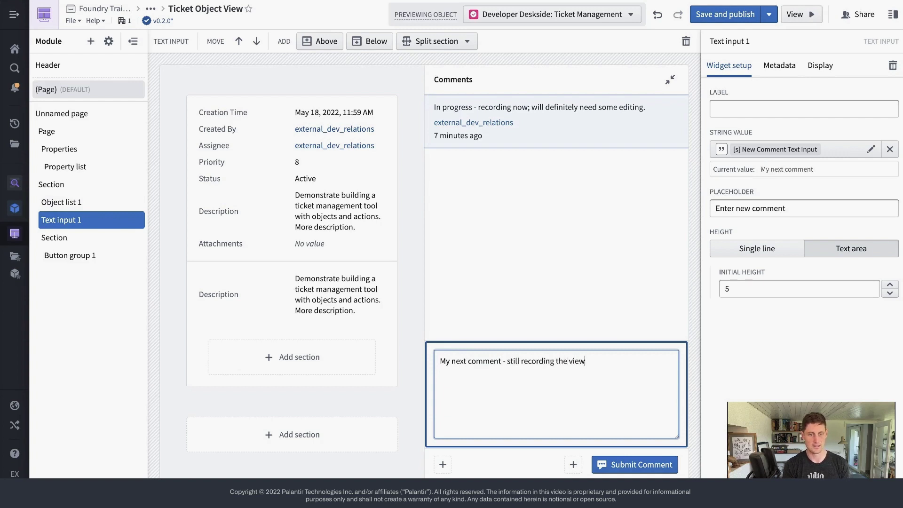
key(BackSpace)
key(BackSpace)
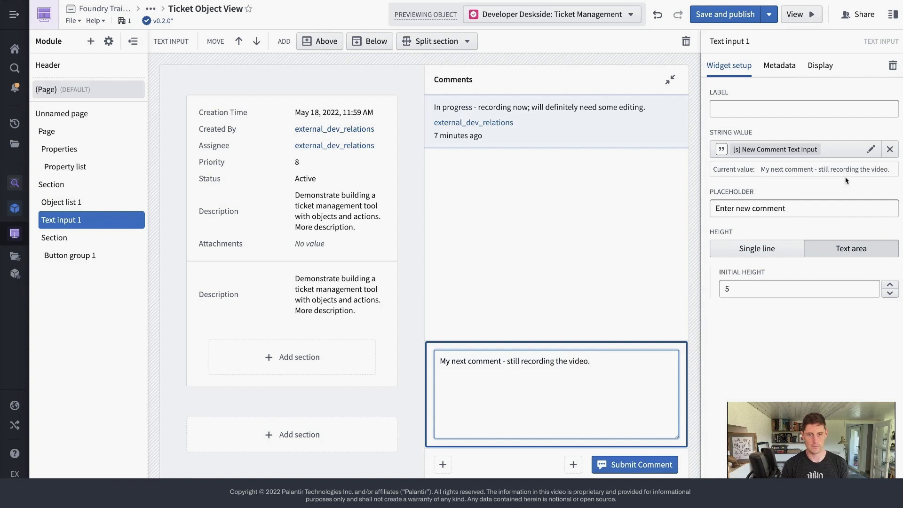
click(752, 161)
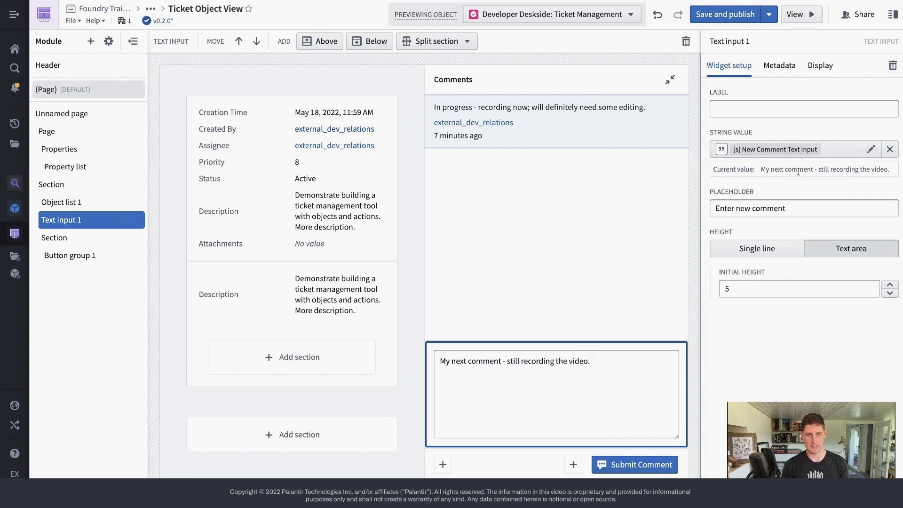
Set the Submit Comment button's on-click behavior to Action
click(508, 465)
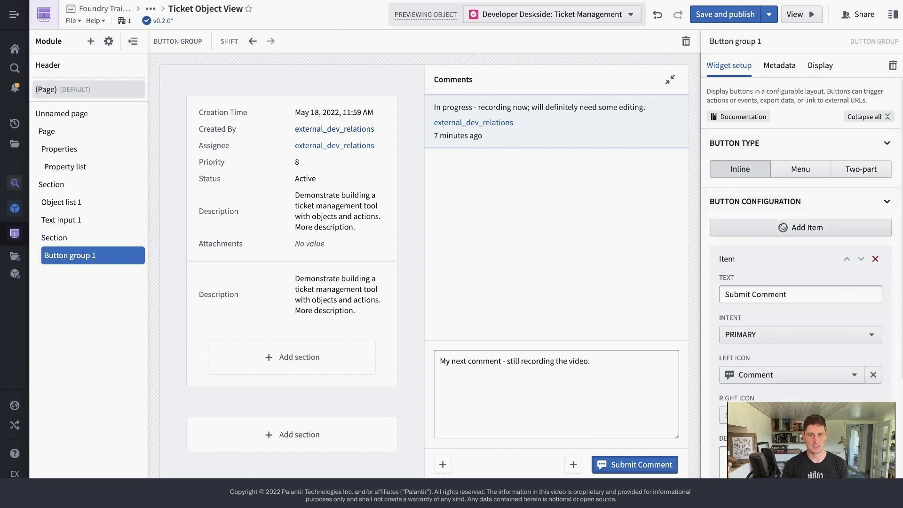
scroll(780, 238, down, 1)
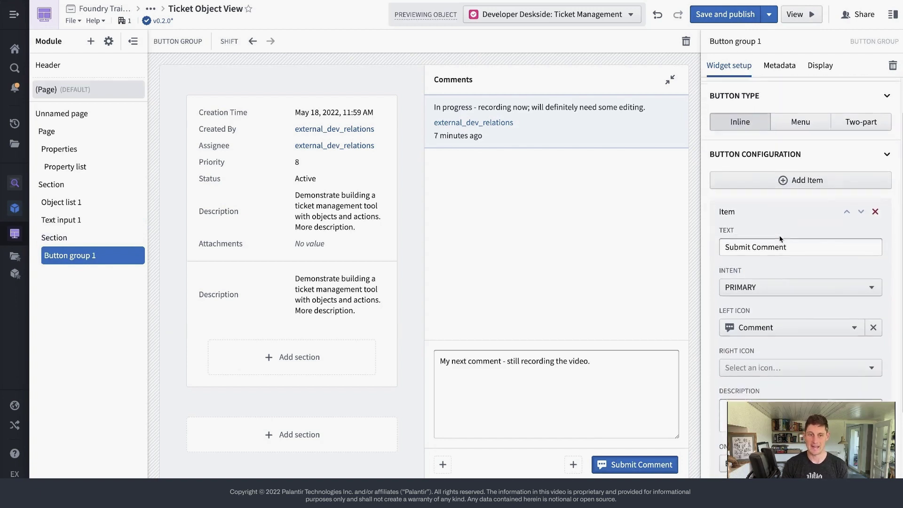
drag(789, 247, 739, 247)
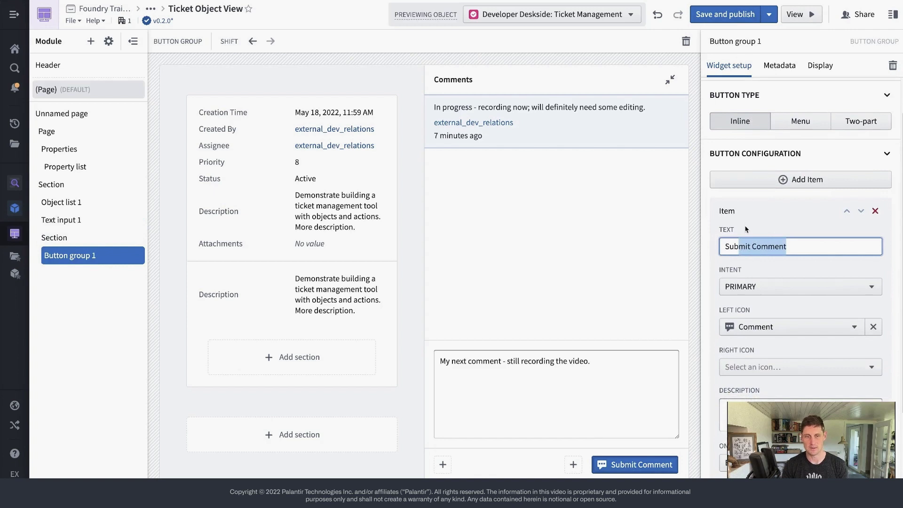
scroll(746, 230, down, 2)
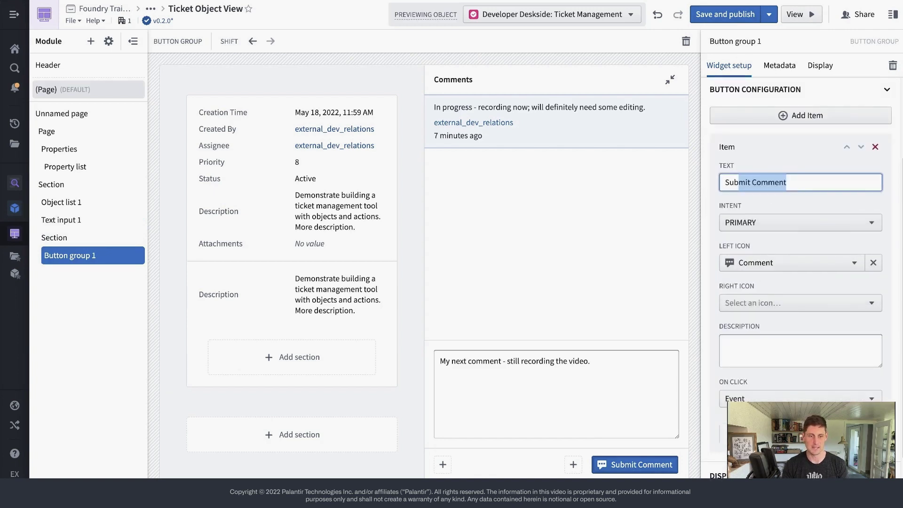
triple_click(657, 471)
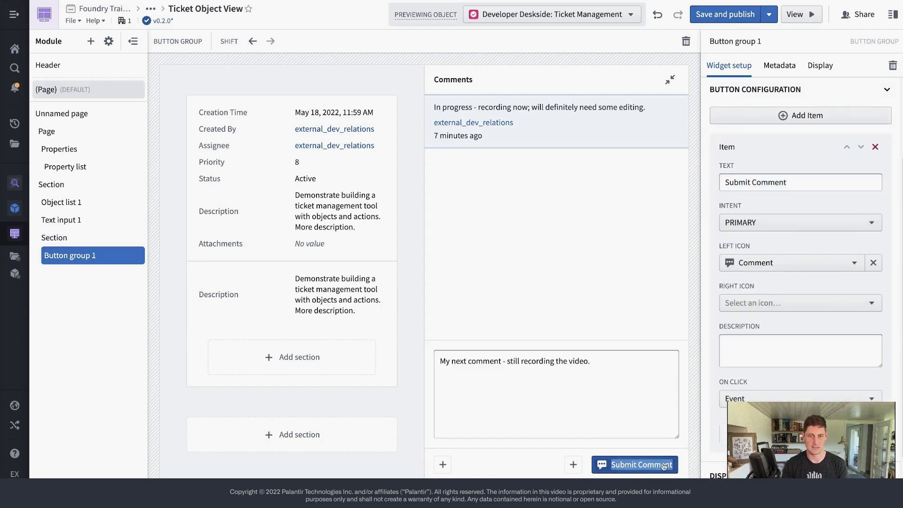
scroll(766, 382, down, 1)
drag(753, 348, 718, 343)
click(734, 348)
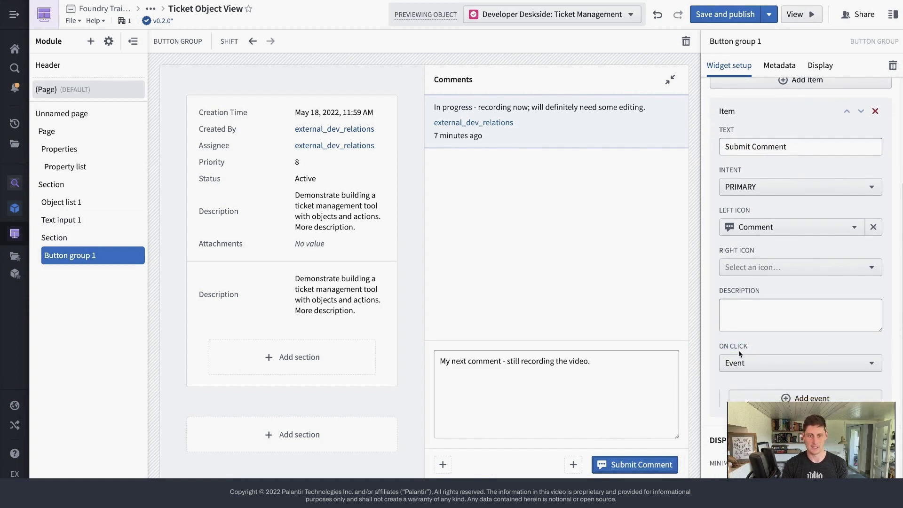
scroll(739, 353, down, 1)
click(757, 356)
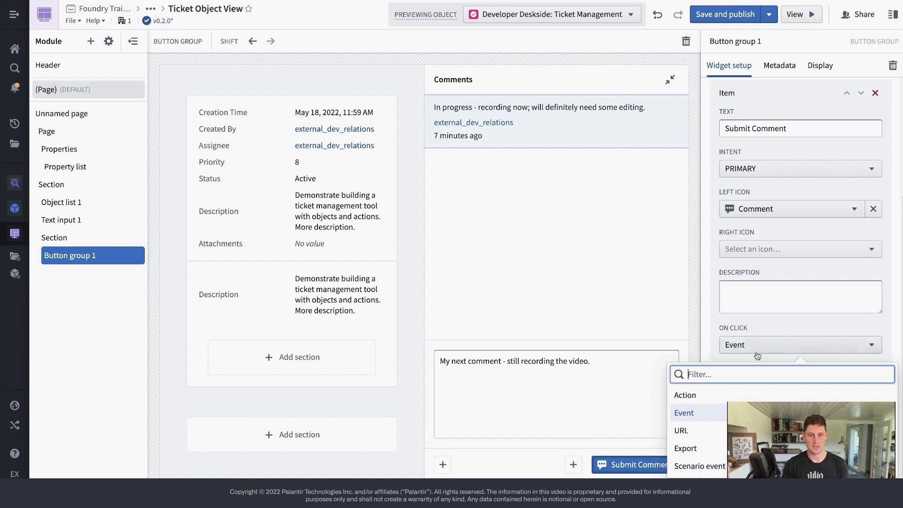
click(686, 395)
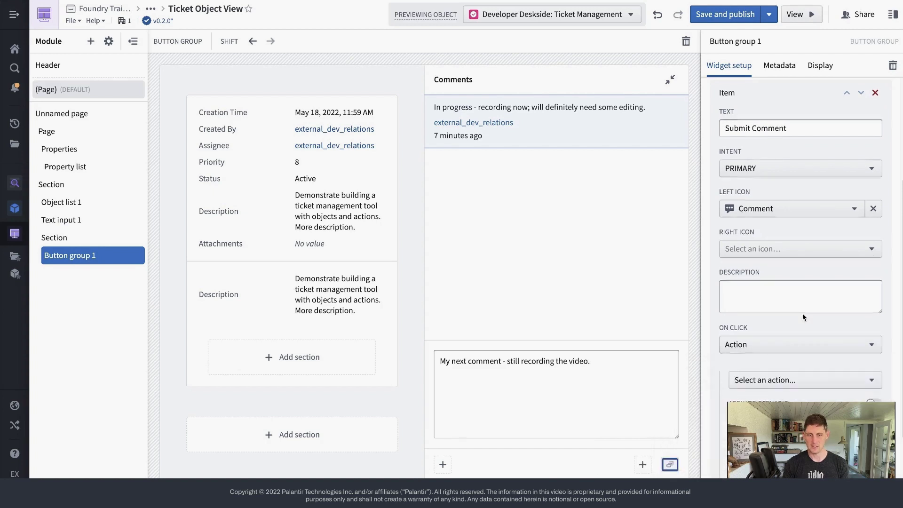
Assign the Add Comment action on Ticket to the Submit Comment button
scroll(802, 314, down, 2)
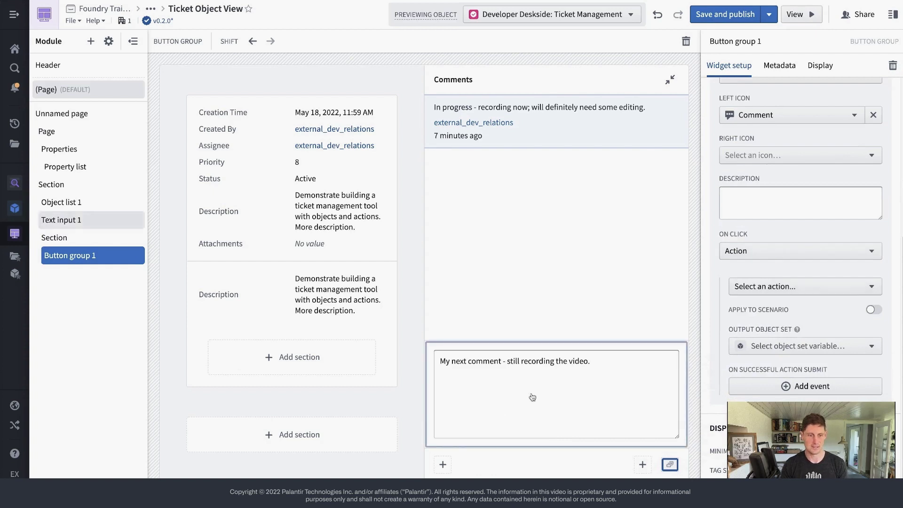
click(802, 288)
text(comment)
key(BackSpace)
key(BackSpace)
key(BackSpace)
key(BackSpace)
text(ment)
click(850, 384)
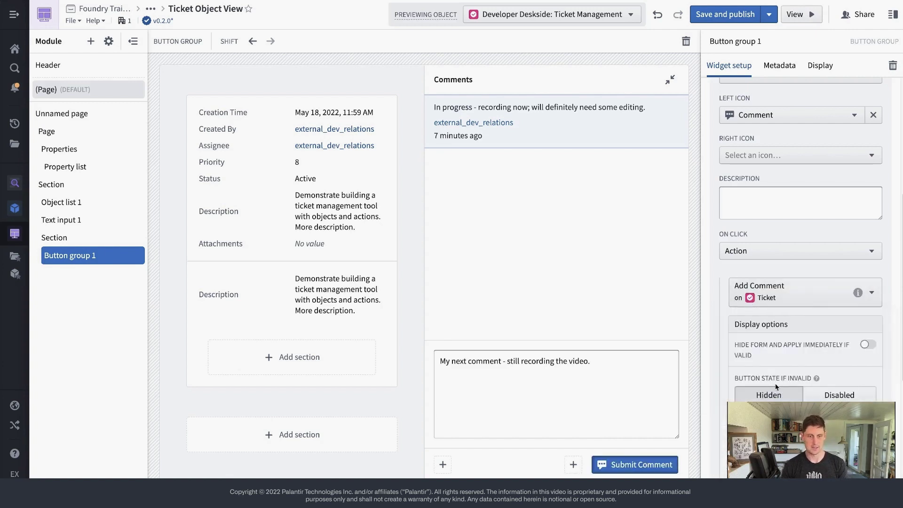
Default the action's Ticket parameter to the current object displayed in Object View and set it to Disabled
scroll(785, 348, down, 3)
scroll(789, 348, down, 1)
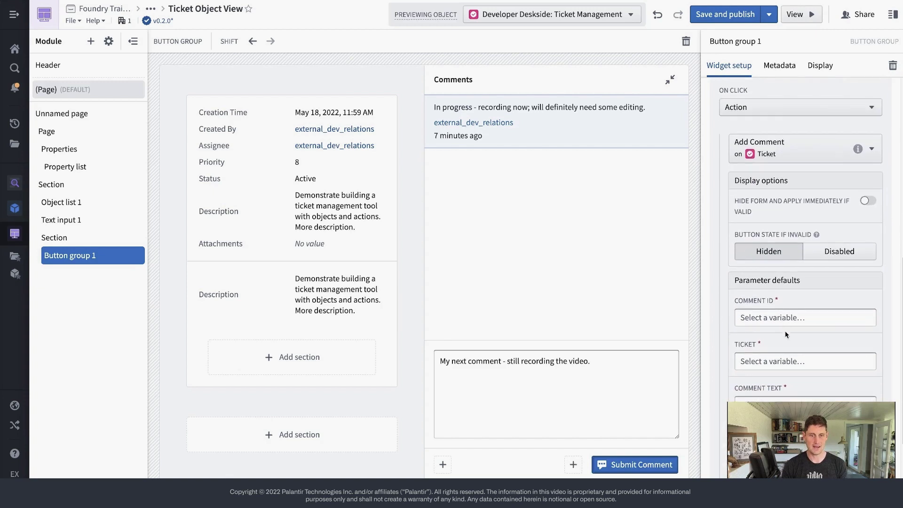
scroll(807, 286, down, 1)
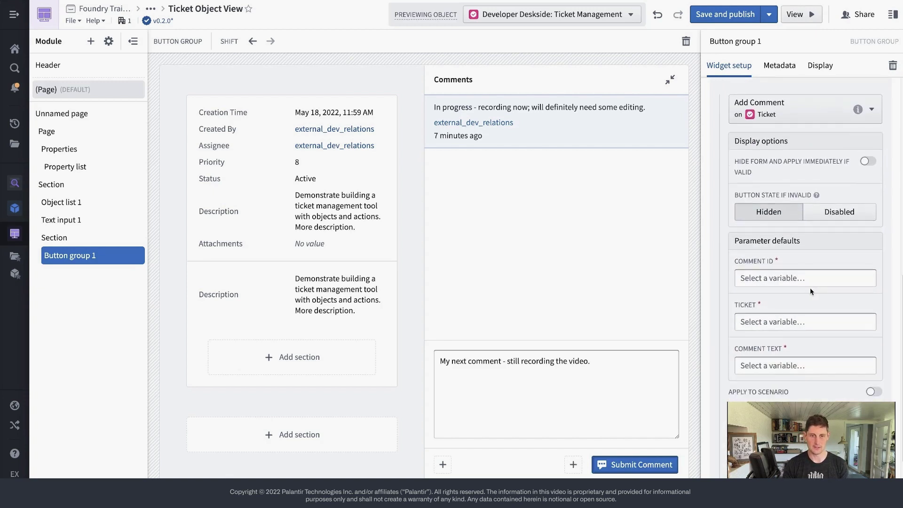
scroll(782, 277, down, 1)
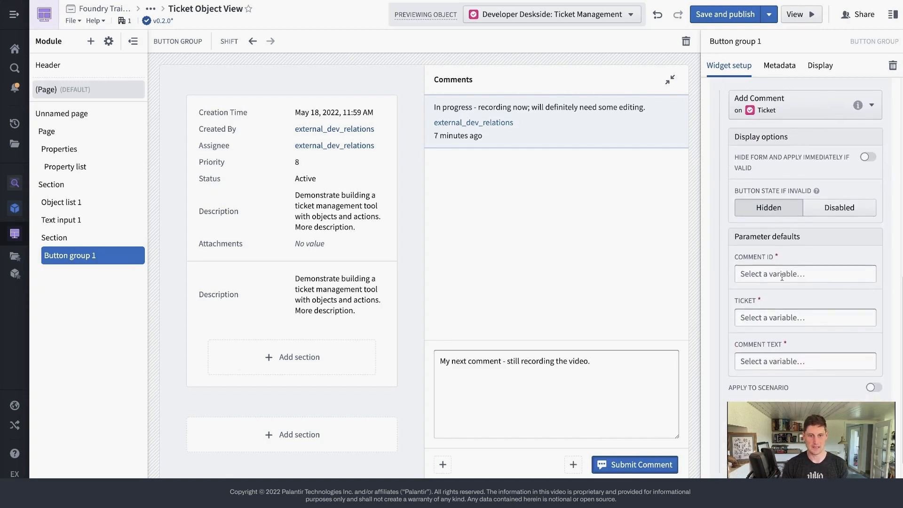
click(765, 316)
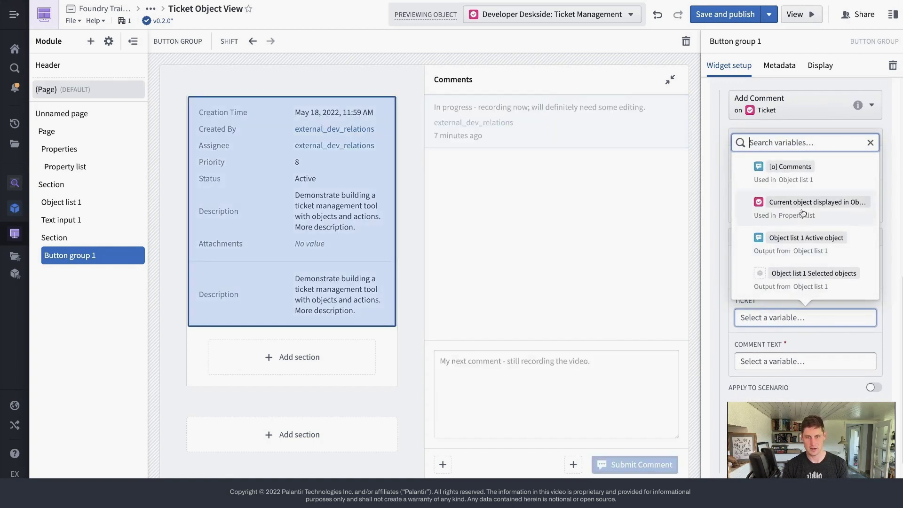
click(823, 210)
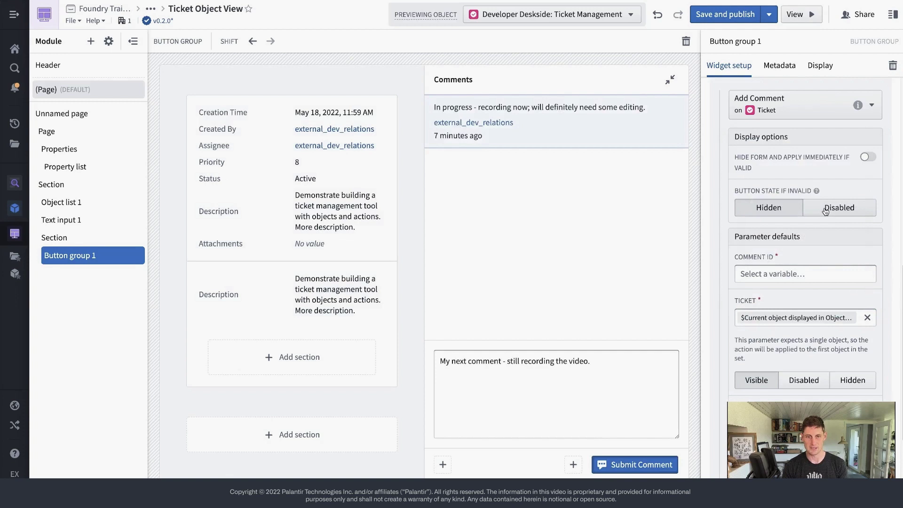
scroll(737, 332, down, 2)
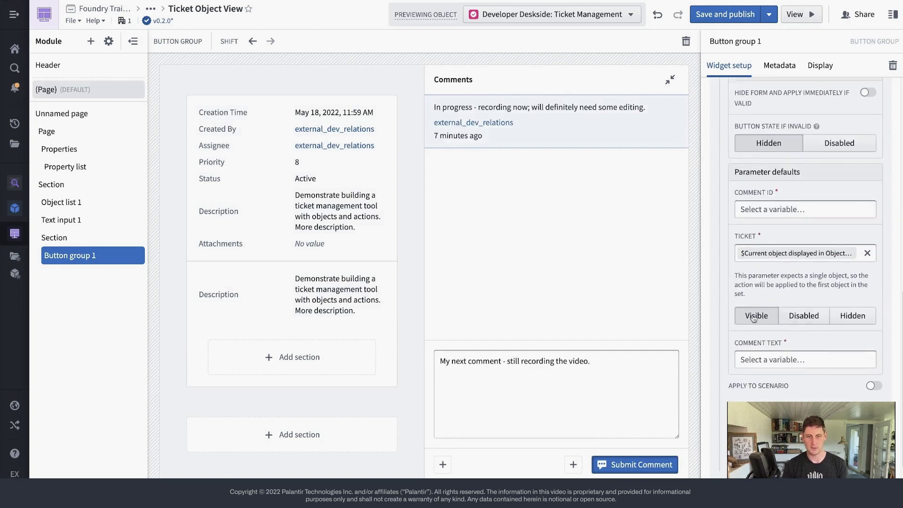
click(803, 325)
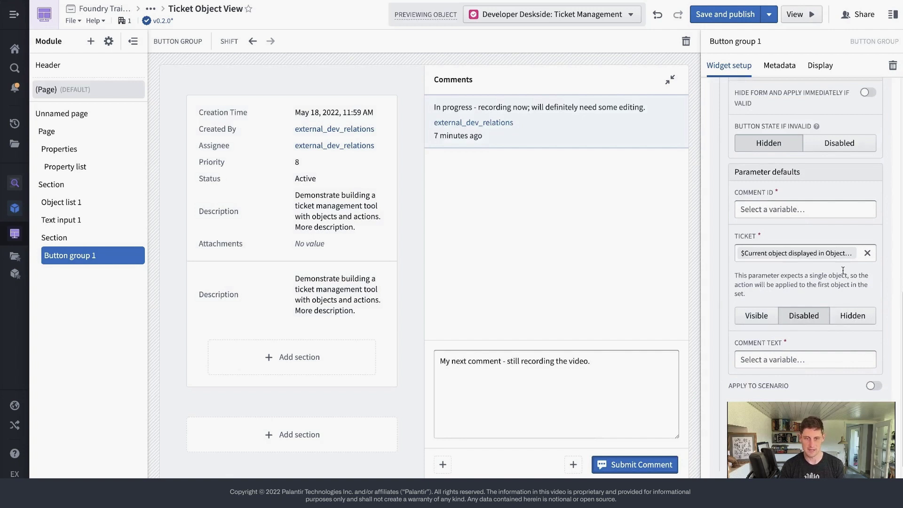
Default the Comment Text parameter to the [s] New Comment Text Input variable and set it to Disabled
scroll(775, 385, down, 1)
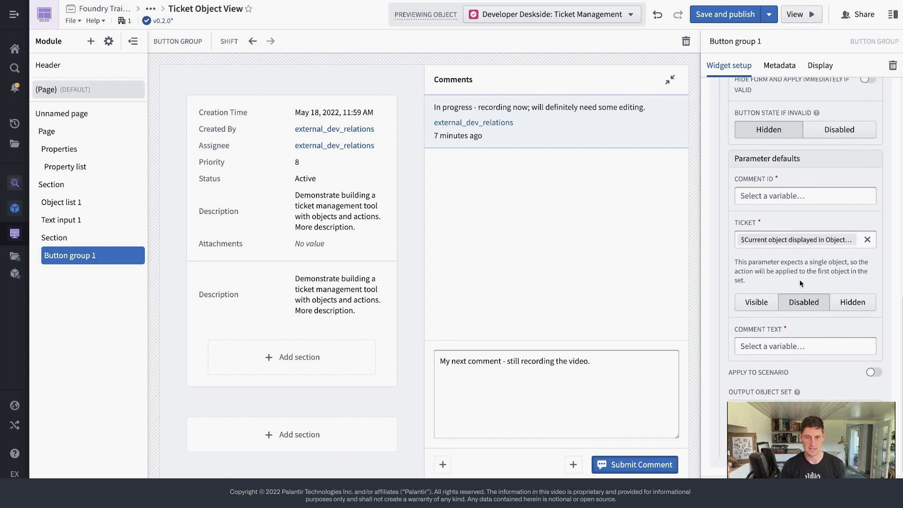
scroll(799, 280, down, 2)
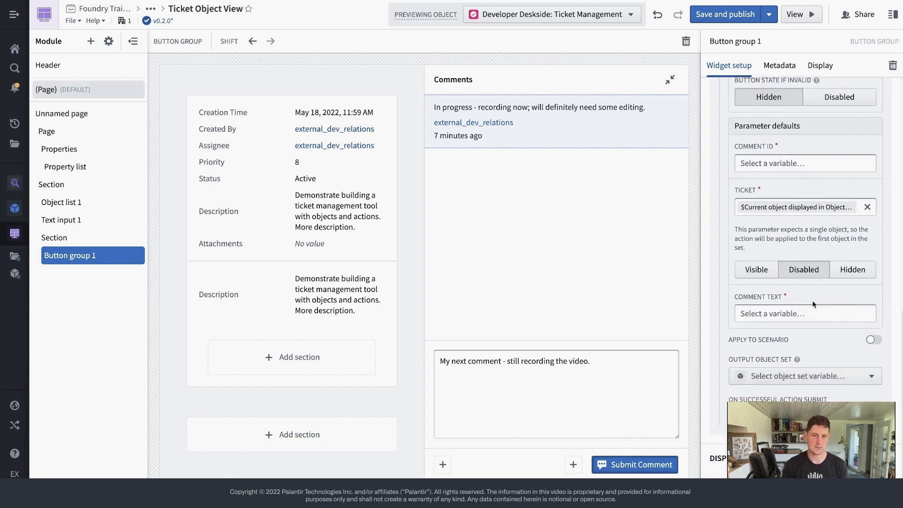
click(804, 314)
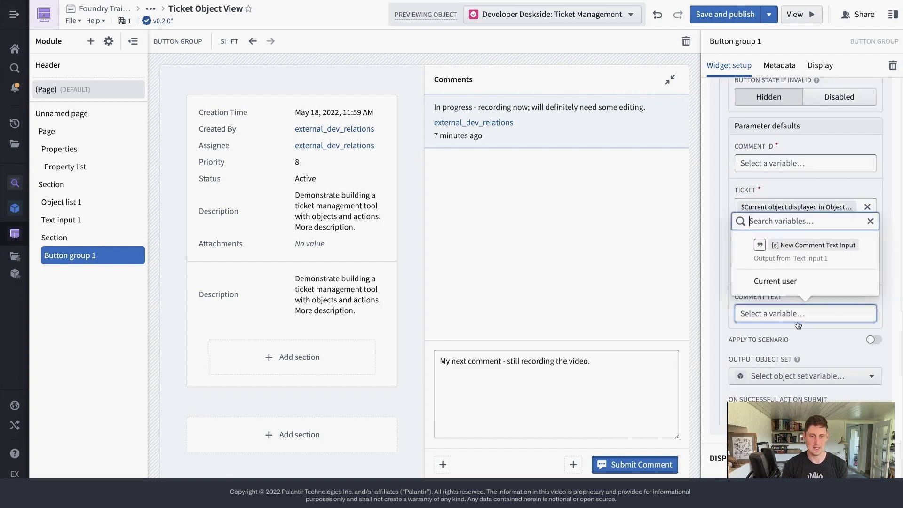
click(825, 249)
click(813, 344)
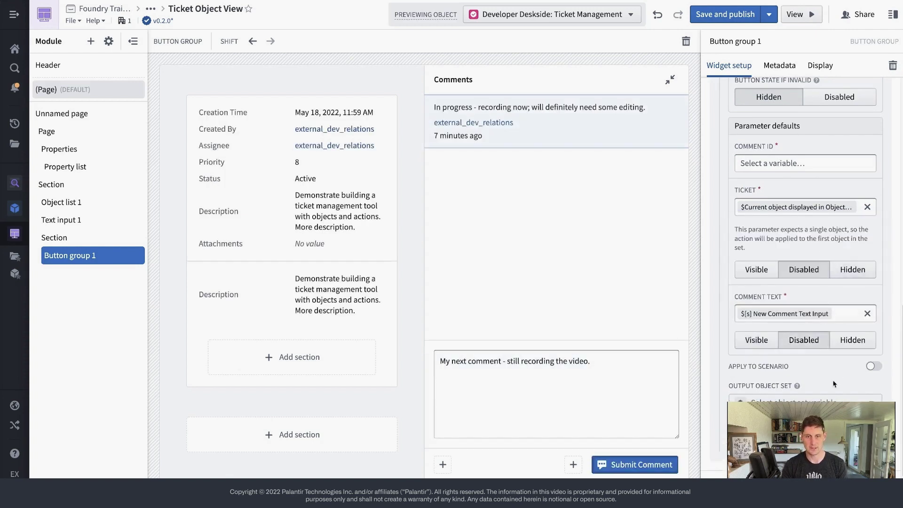
Submit the comment "My next comment - still recording the video." through the Submit Comment button's Add Comment form
scroll(816, 330, down, 2)
click(672, 468)
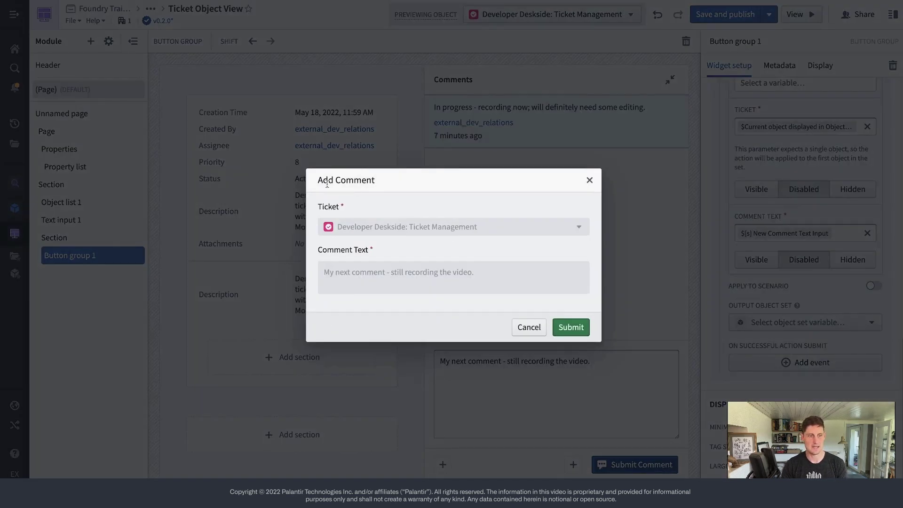
drag(326, 184, 422, 264)
click(466, 256)
drag(484, 230, 332, 232)
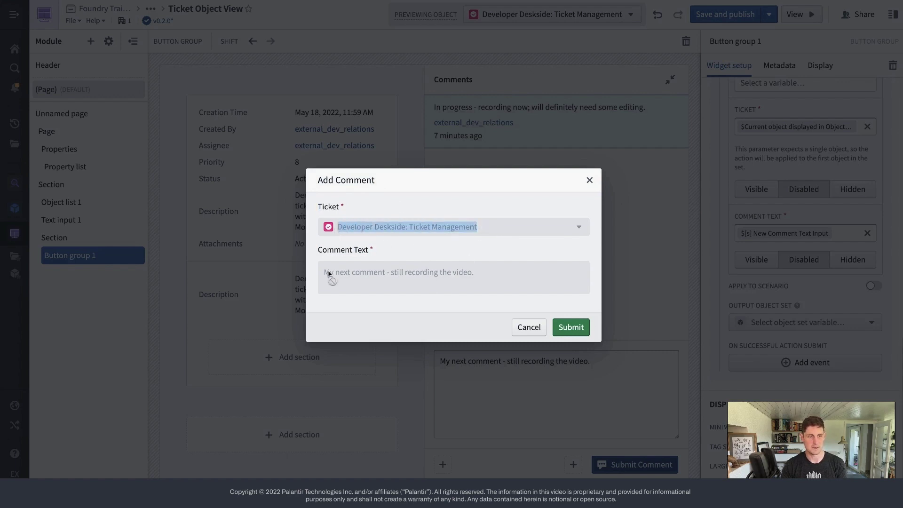
drag(329, 274, 477, 280)
click(513, 298)
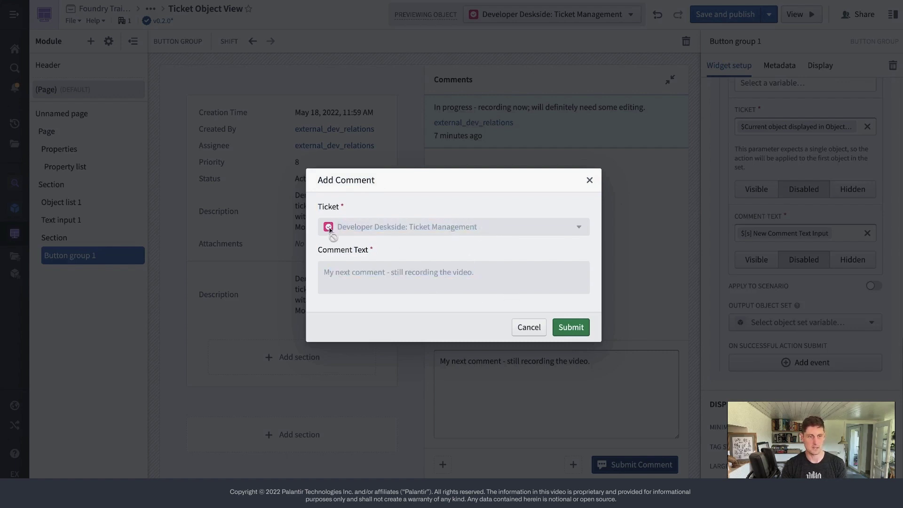
drag(331, 230, 513, 237)
click(513, 241)
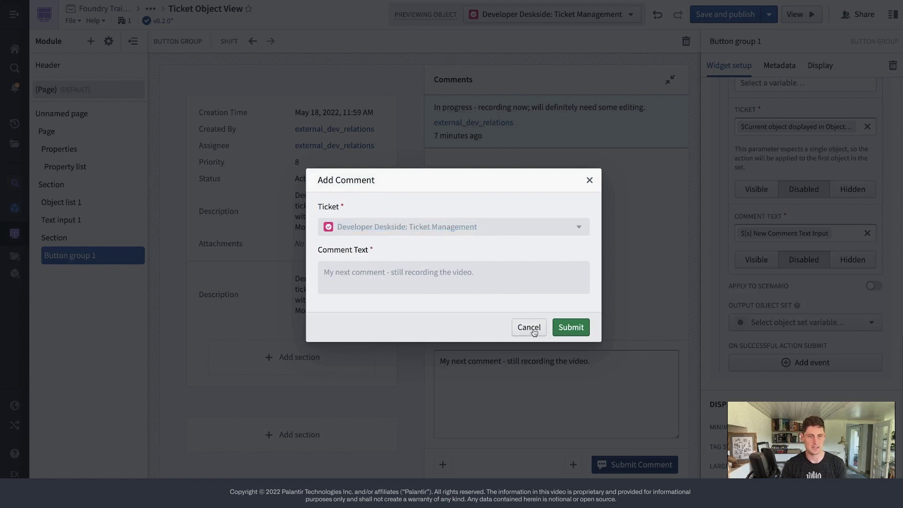
click(572, 329)
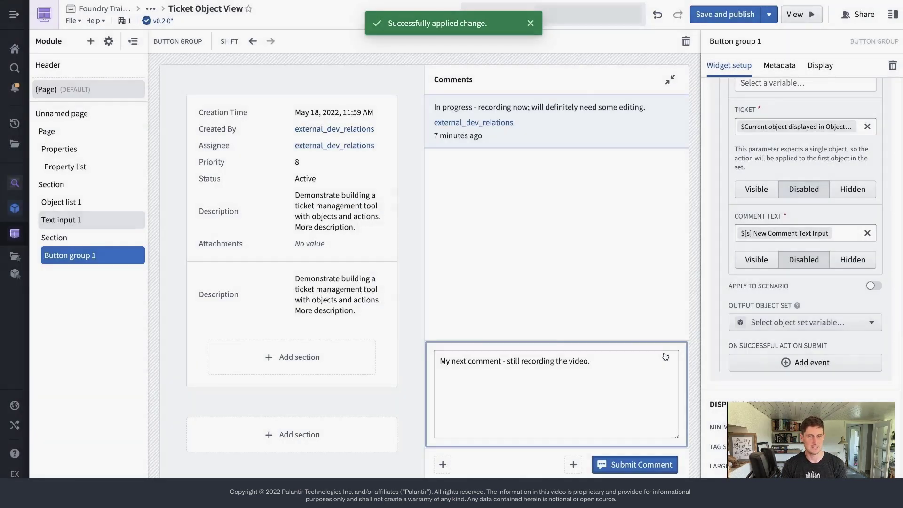
click(626, 298)
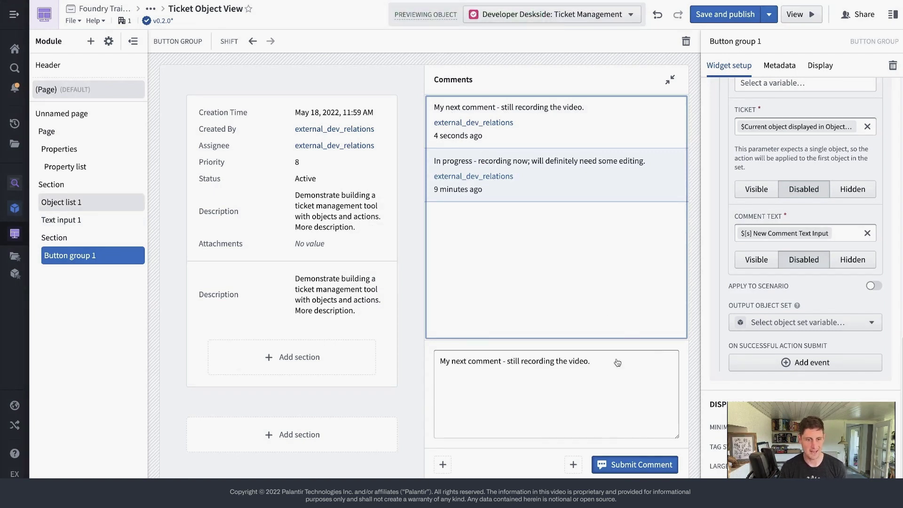
Enable the Add Comment action's option to hide the form and apply immediately if valid
scroll(793, 292, up, 2)
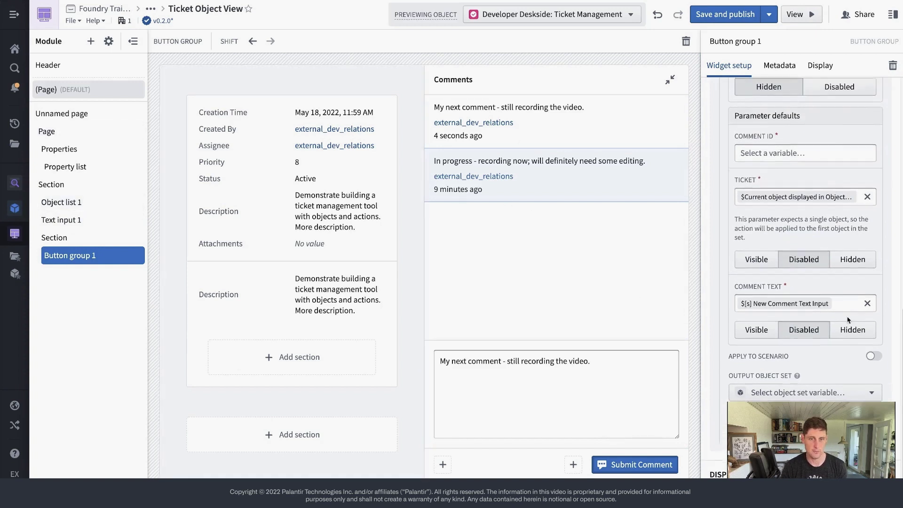
scroll(845, 323, up, 3)
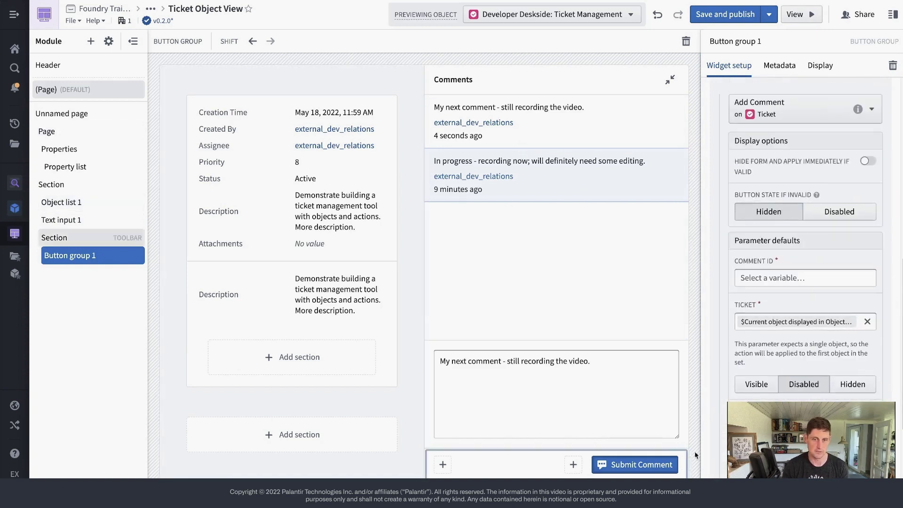
scroll(823, 400, up, 2)
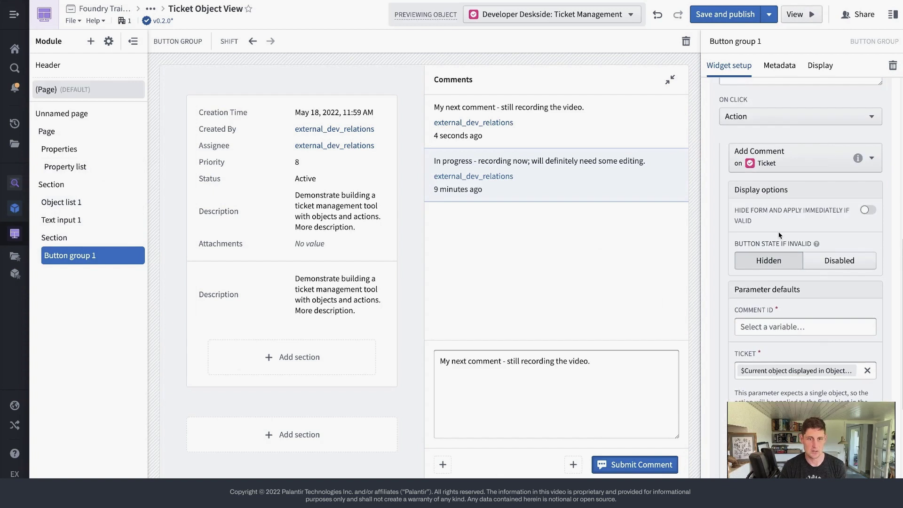
drag(752, 221, 735, 214)
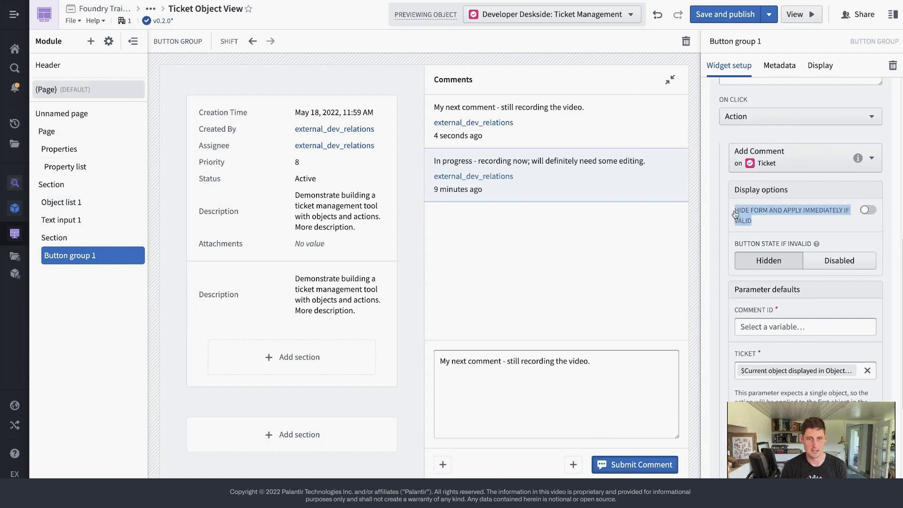
click(867, 213)
scroll(840, 385, down, 3)
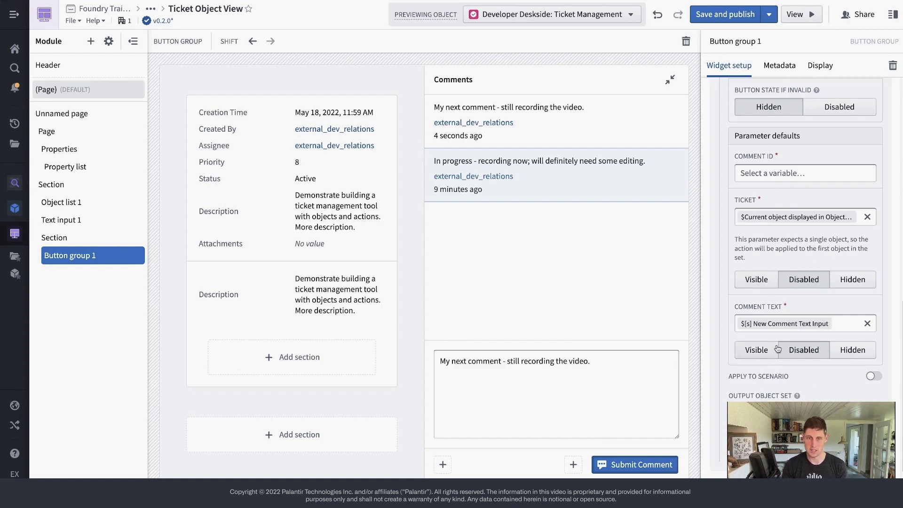
scroll(780, 355, up, 4)
drag(772, 247, 734, 228)
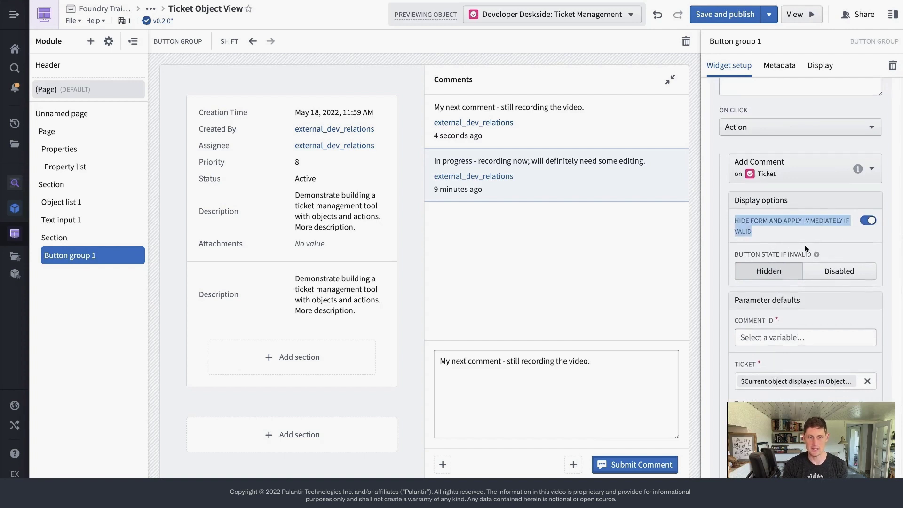
scroll(805, 244, down, 1)
Clear the leftover comment text from the new comment text area
click(618, 424)
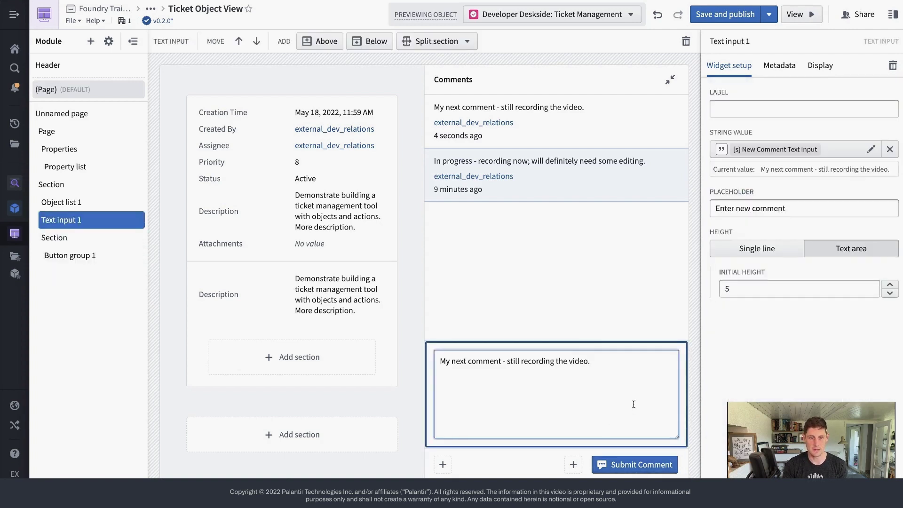
triple_click(637, 379)
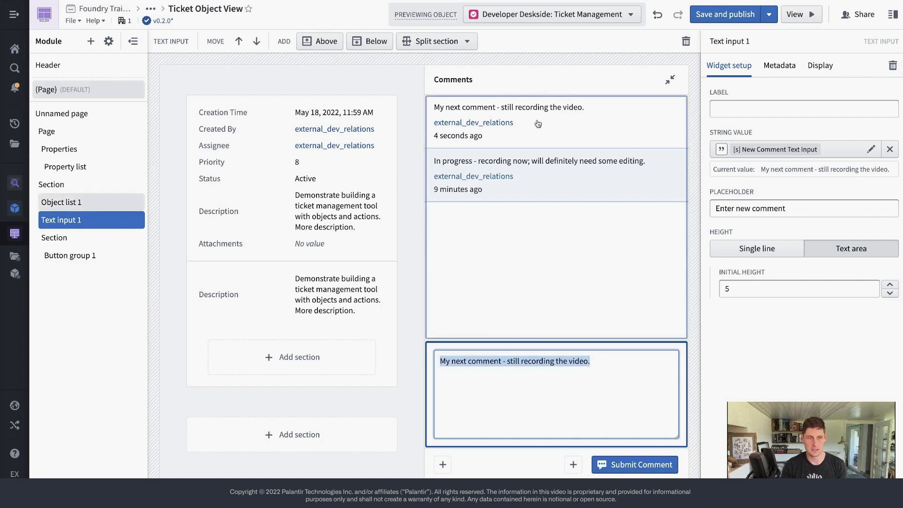
key(BackSpace)
text(asdfasdfasdf)
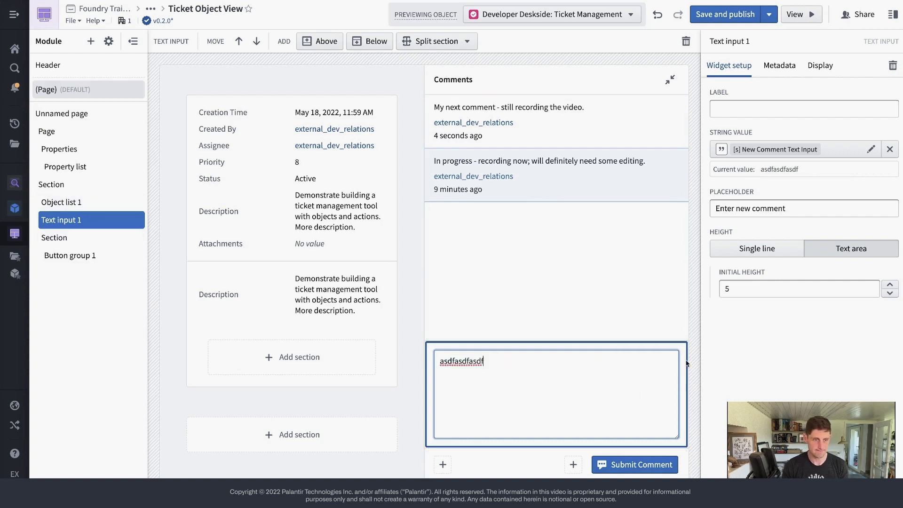
triple_click(505, 385)
key(BackSpace)
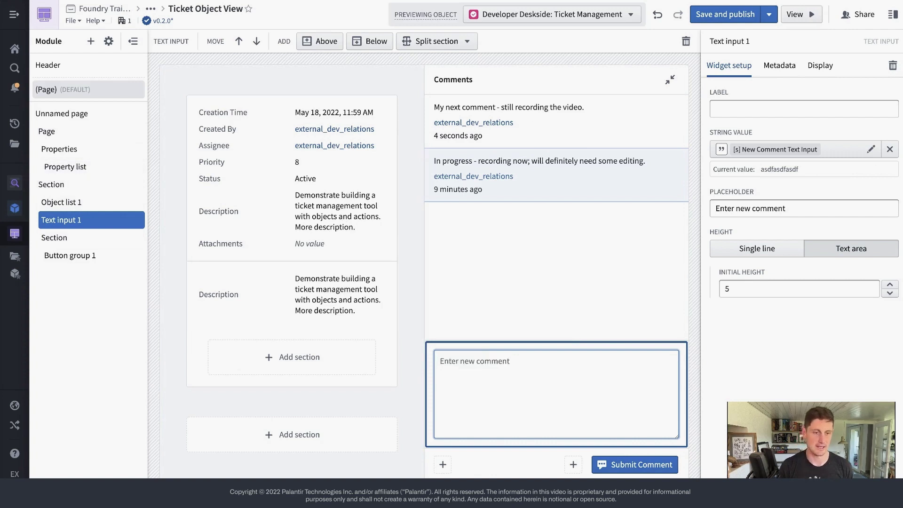
Enter "Here's one more comment - still configuring the commenting interface." as a new comment and submit it
text(Here's one more comment - still con)
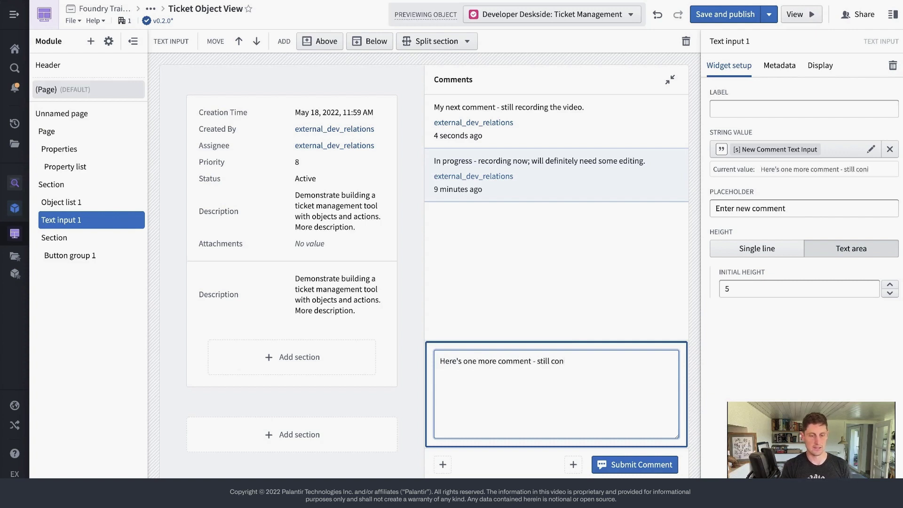
text(figuring the comments)
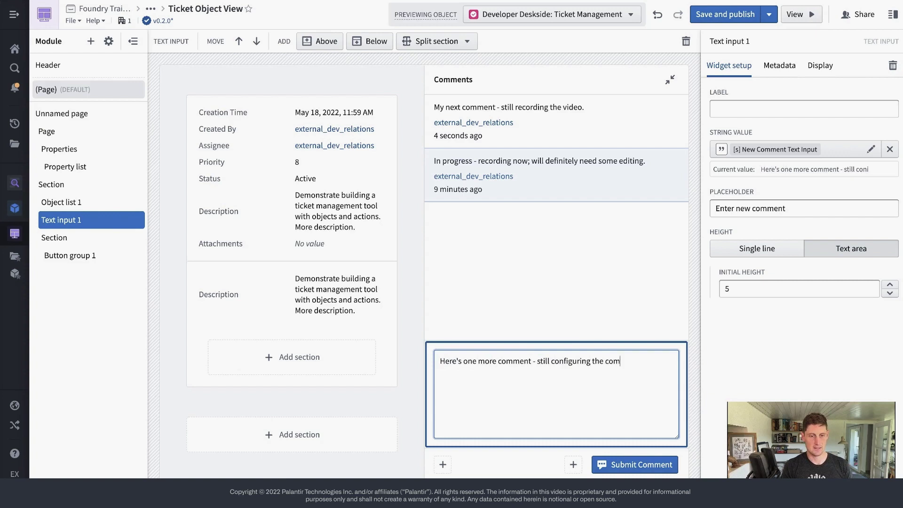
key(BackSpace)
key(BackSpace)
text(ing interface.)
click(646, 468)
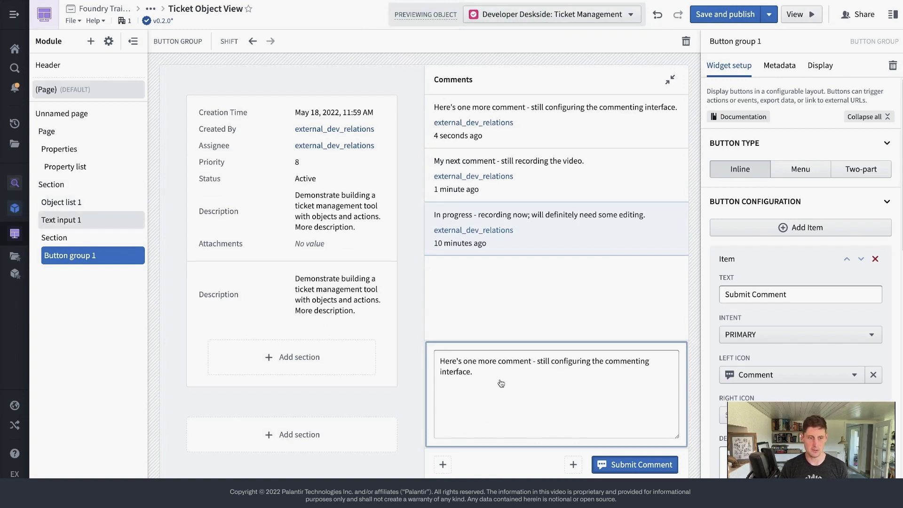
click(460, 379)
drag(489, 376, 440, 362)
click(510, 383)
key(ctrl+a)
click(536, 406)
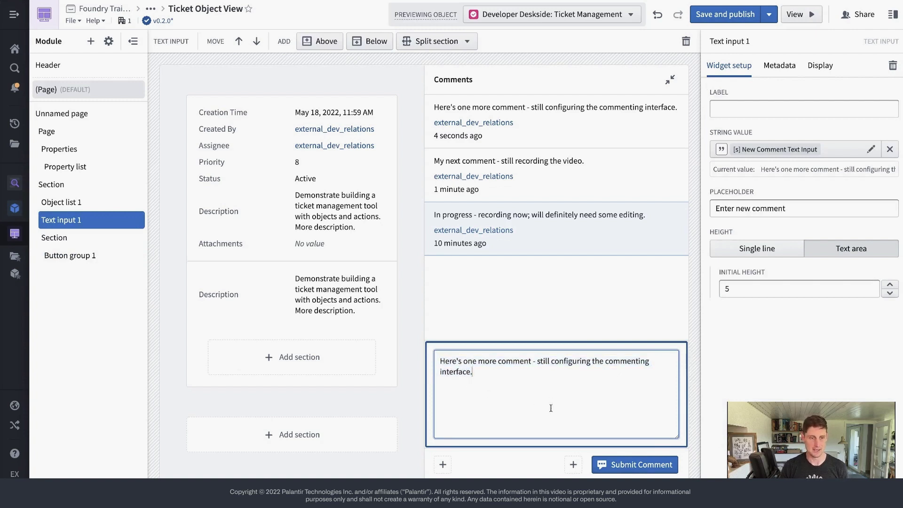
Add an event to the Submit Comment button that resets the [s] New Comment Text Input value on successful action submit
click(637, 463)
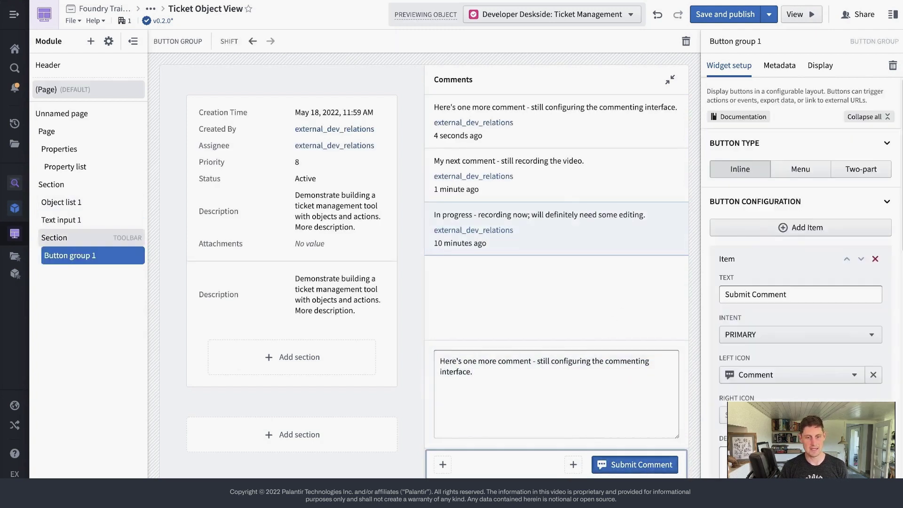
scroll(828, 397, down, 5)
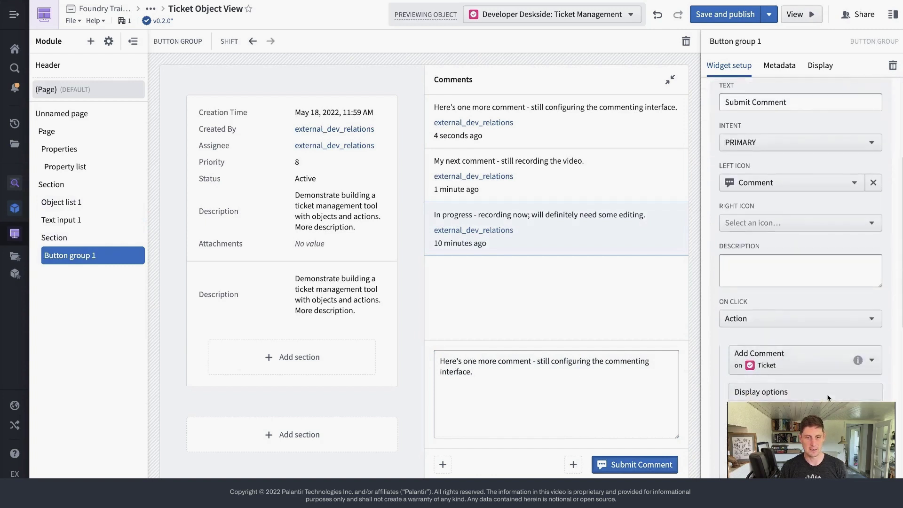
scroll(830, 400, down, 6)
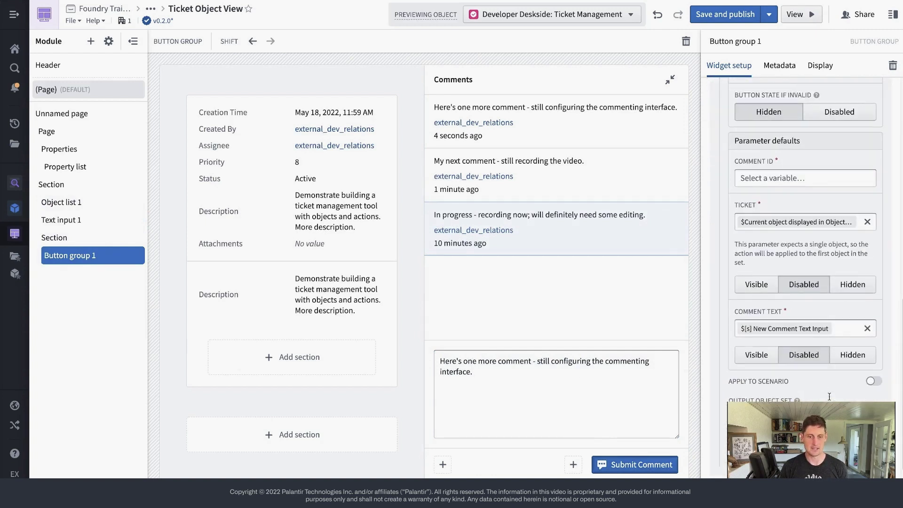
scroll(826, 348, up, 2)
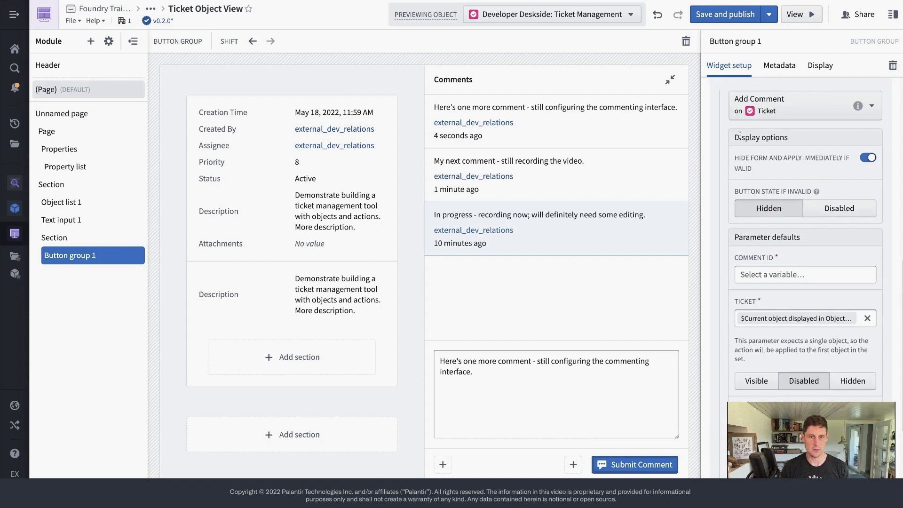
scroll(805, 282, down, 2)
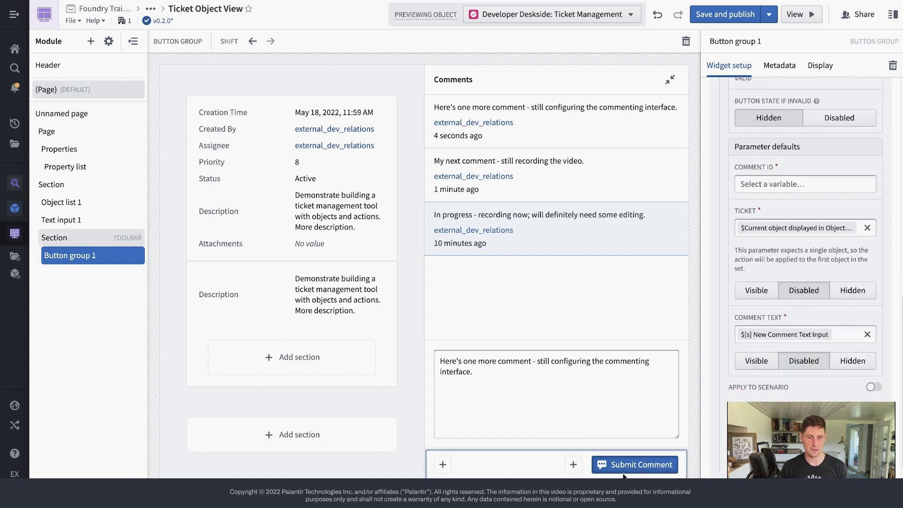
scroll(805, 277, down, 1)
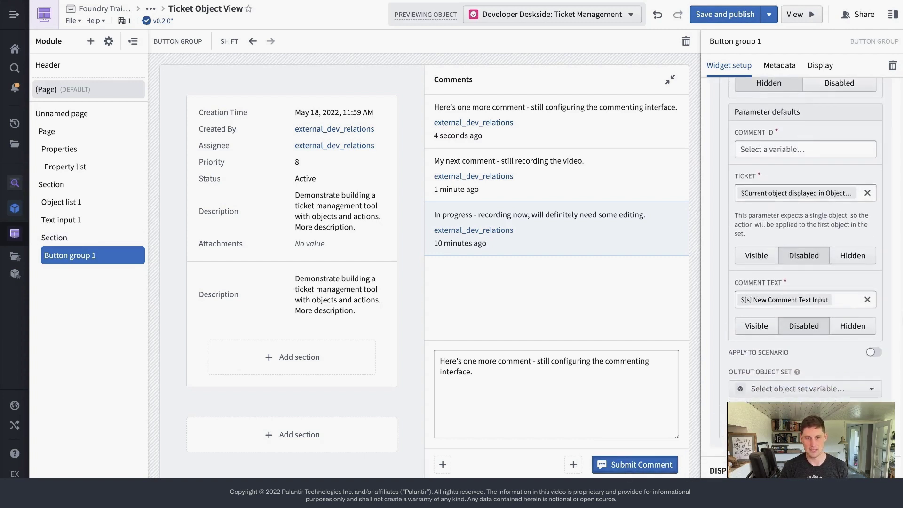
scroll(772, 388, down, 1)
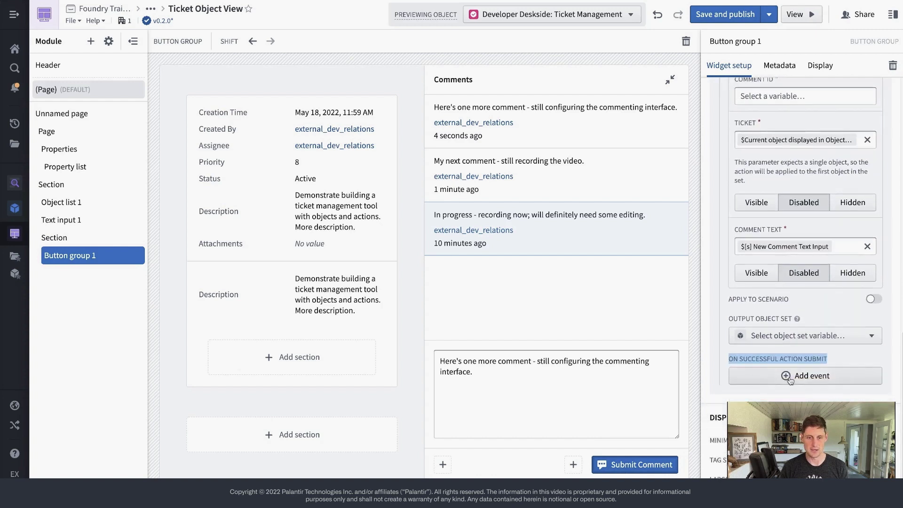
click(743, 360)
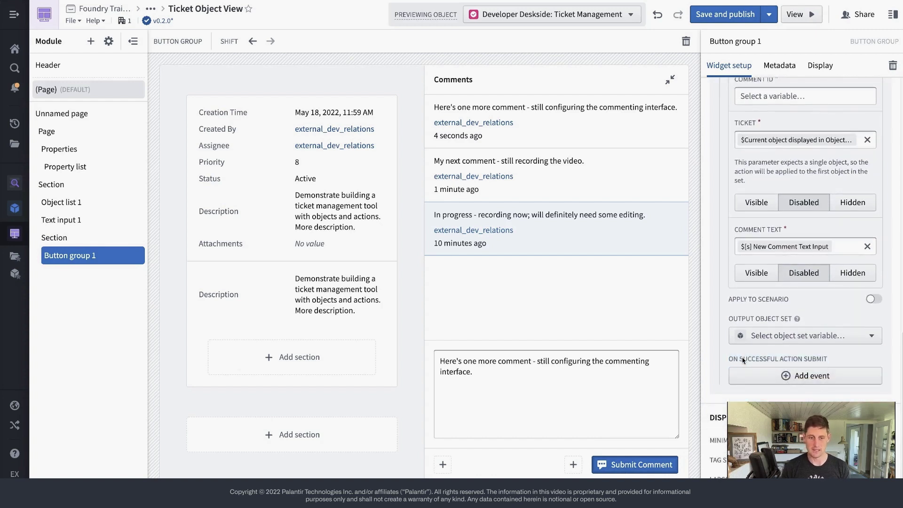
click(856, 376)
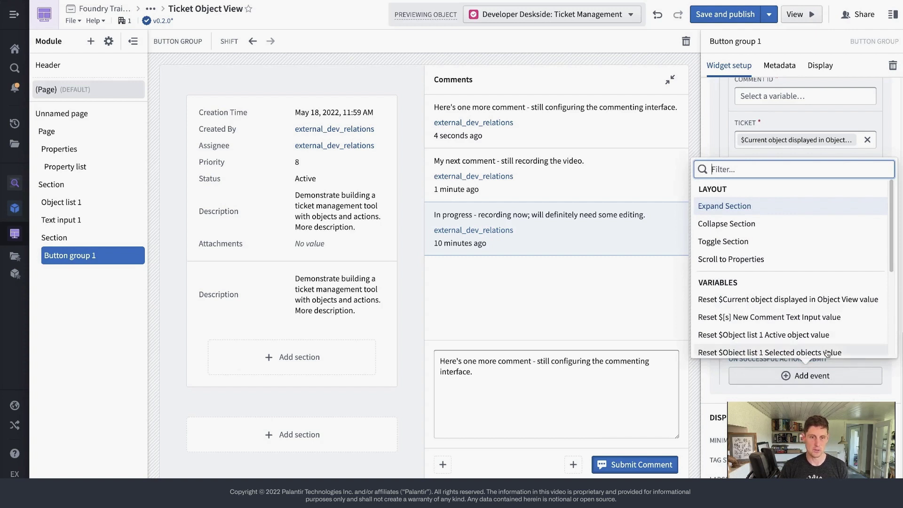
text(res)
key(BackSpace)
key(BackSpace)
key(BackSpace)
text([s])
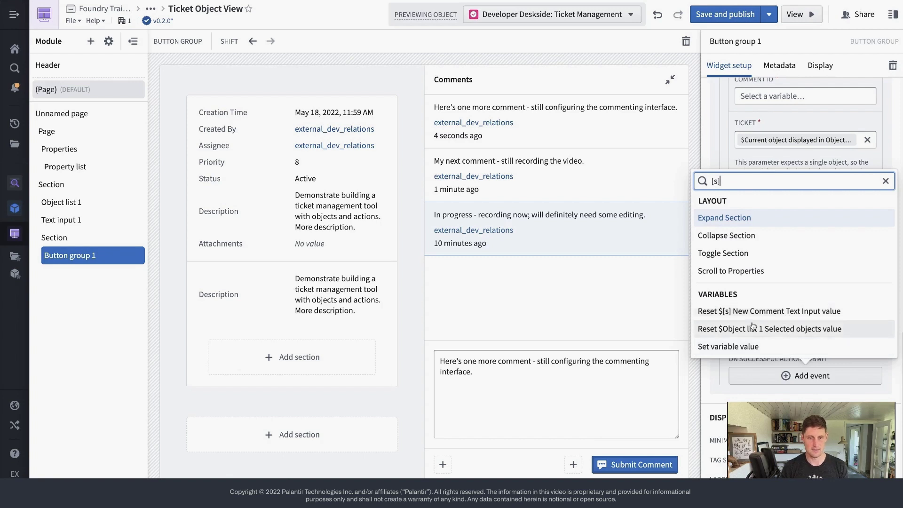
click(777, 312)
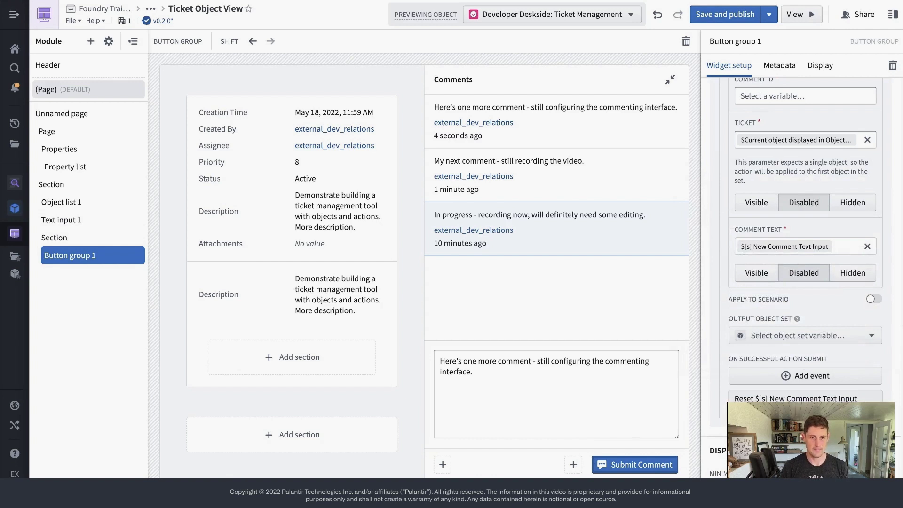
Remove the default value of the [s] New Comment Text Input variable and close the variables list
click(221, 308)
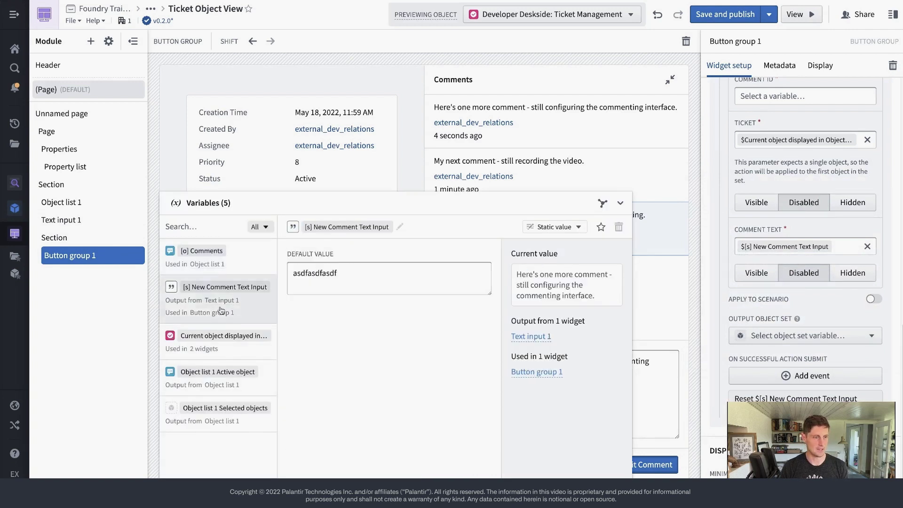
double_click(375, 280)
key(BackSpace)
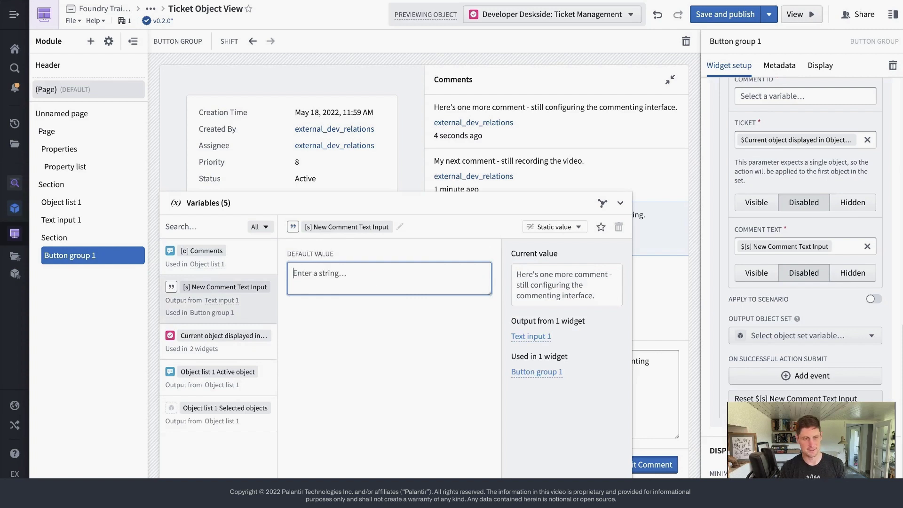
click(383, 372)
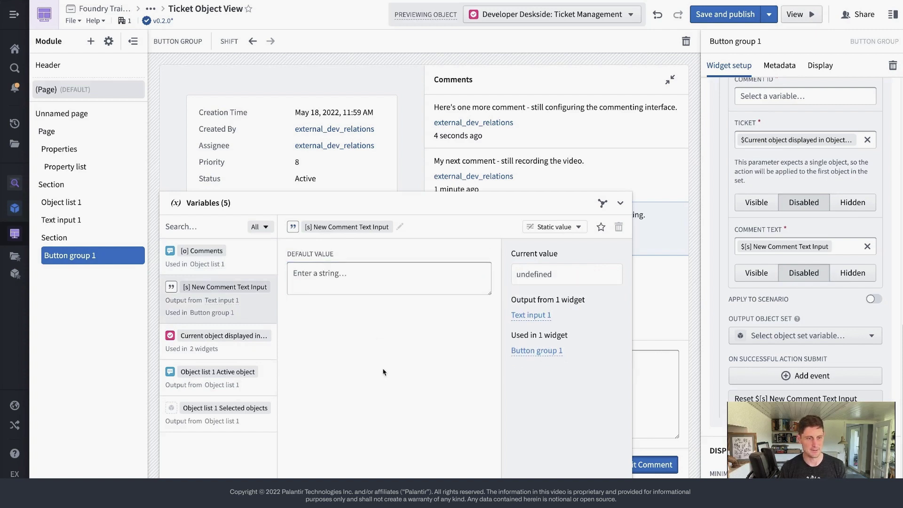
click(620, 204)
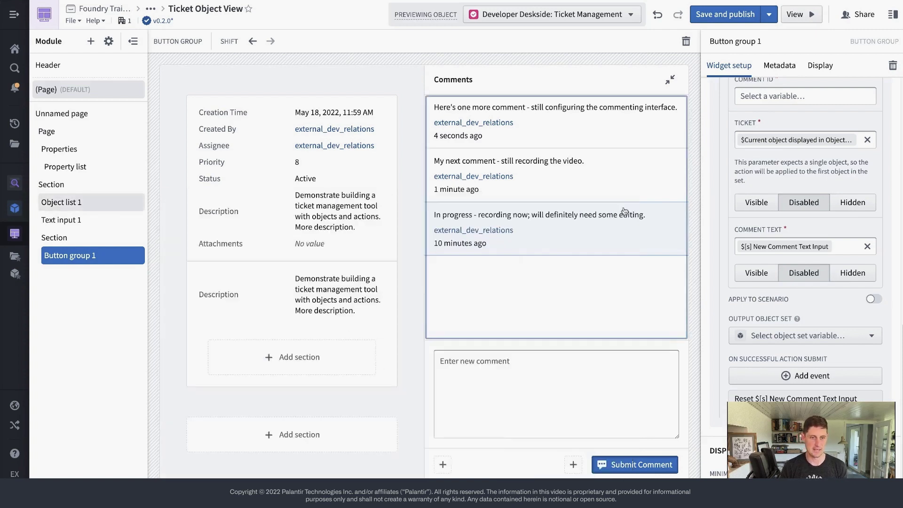
Enter "final comment (but not actually) to demonstrate resetting variables." as a new comment and submit it
click(583, 397)
text(One more)
key(ctrl+a)
key(BackSpace)
text(final com)
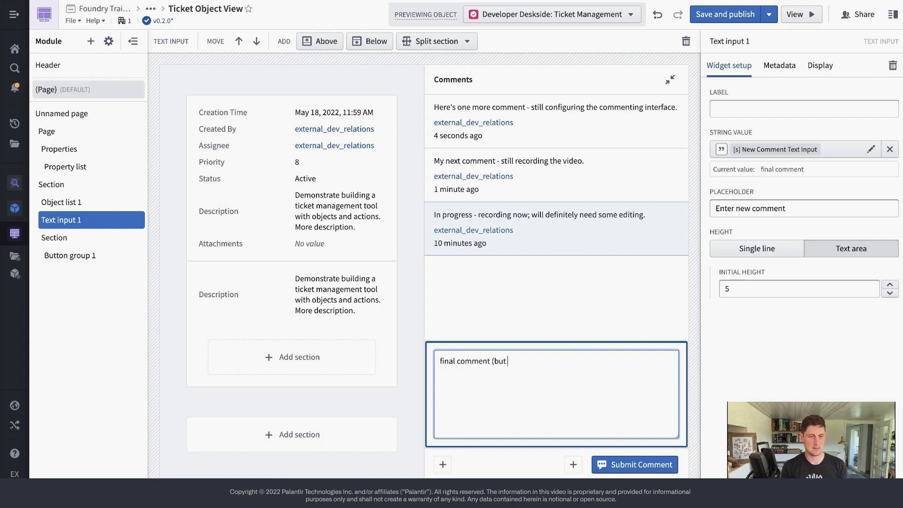
text(ment (but not actually) to demonstrate reset)
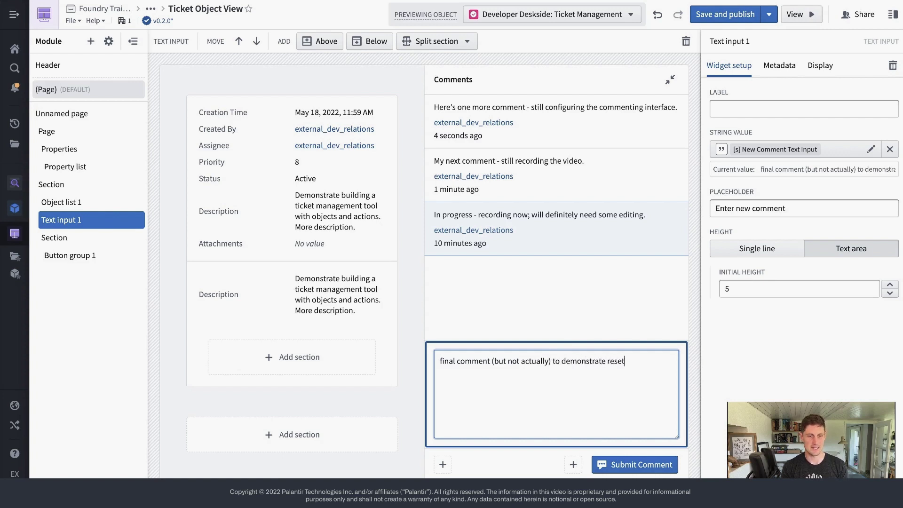
text(bles.)
click(664, 467)
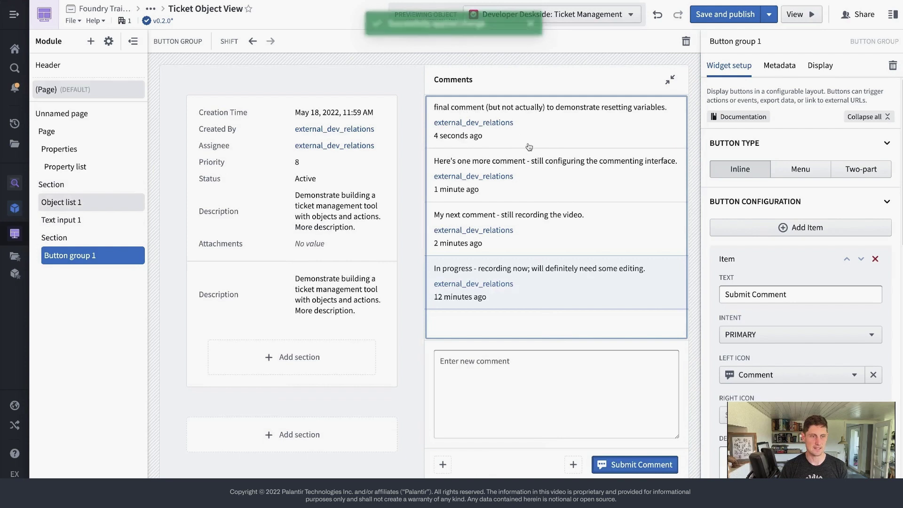
Collapse and expand the Comments section, and examine its collapsible setting and initial open state options
click(596, 84)
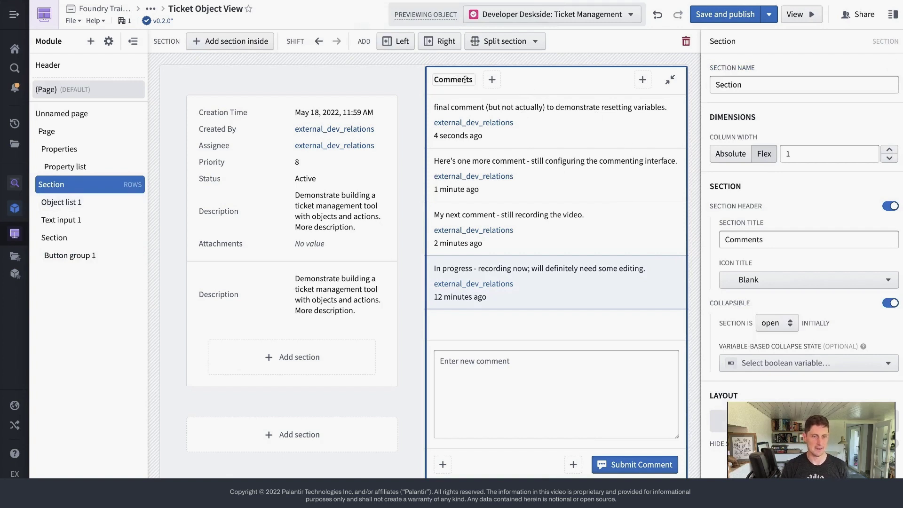
click(669, 80)
click(673, 80)
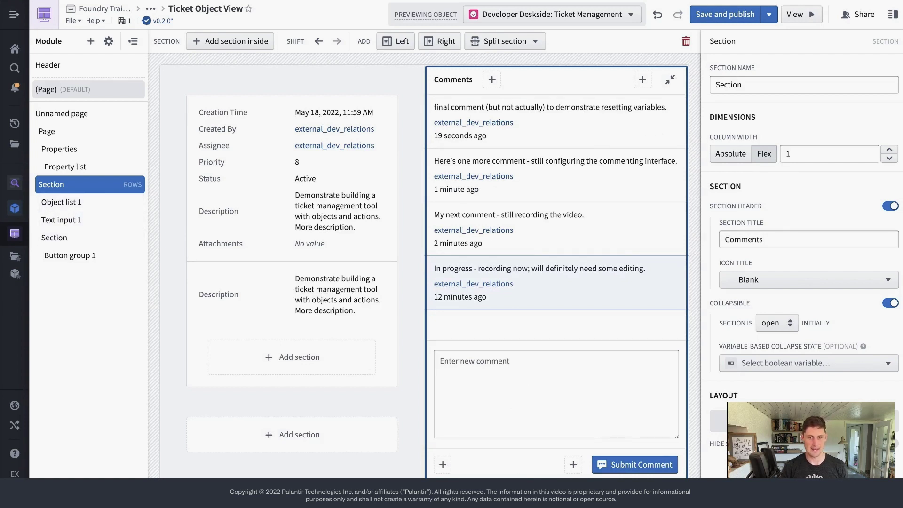
double_click(726, 305)
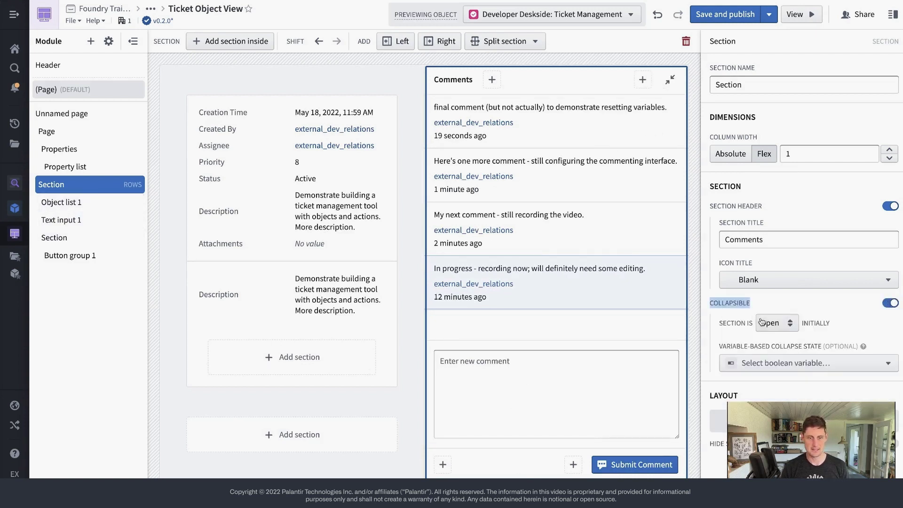
click(772, 323)
click(844, 327)
double_click(816, 323)
click(827, 332)
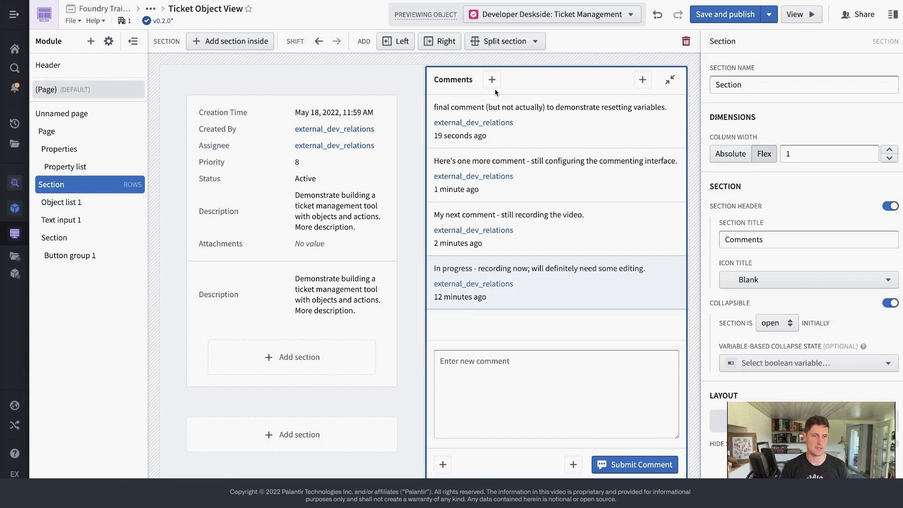
Clear the Comments section's title and add an Object set title widget to its header instead
click(452, 79)
key(BackSpace)
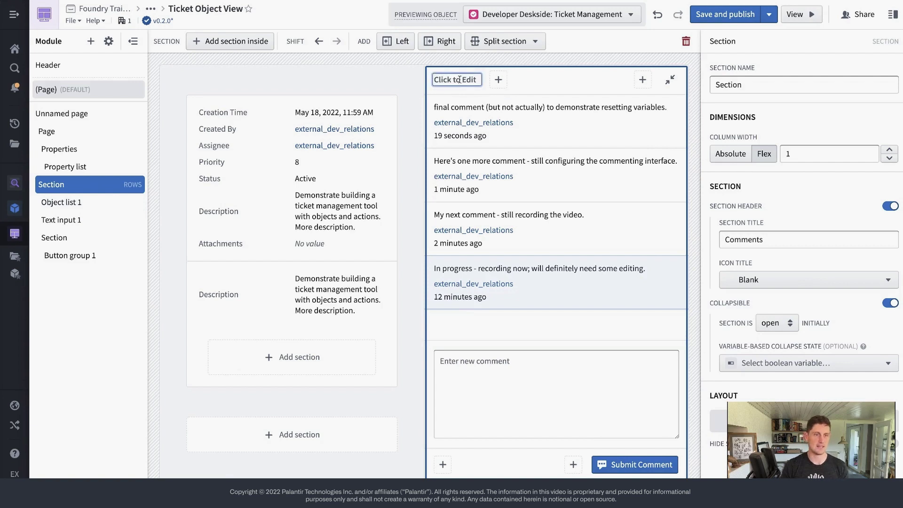
click(526, 81)
click(442, 79)
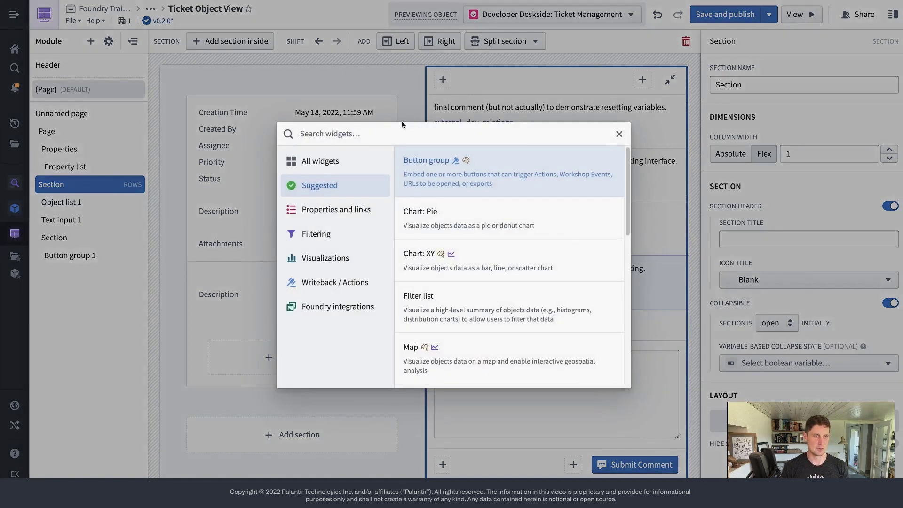
text(object)
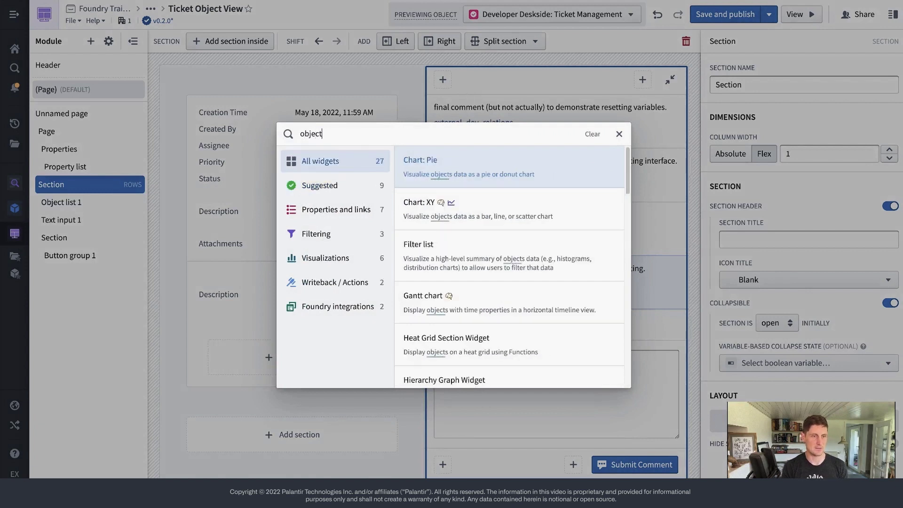
text( t)
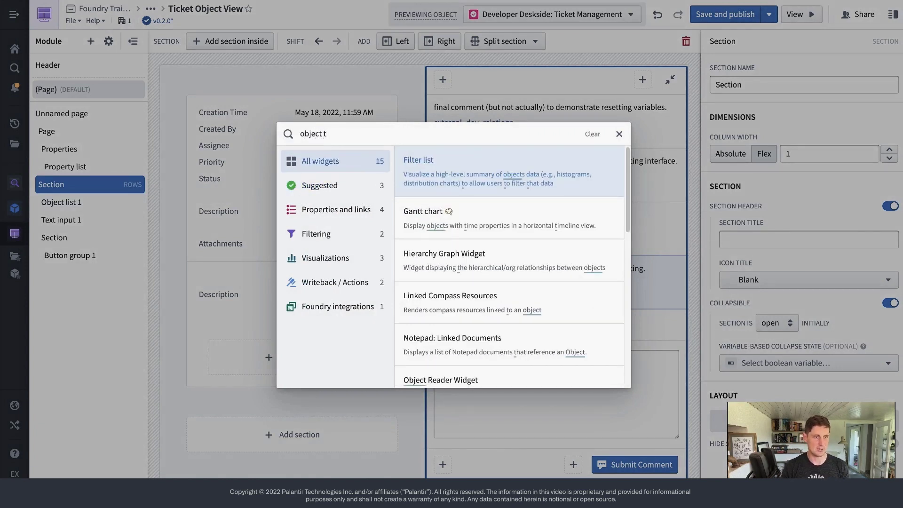
text(it)
click(479, 179)
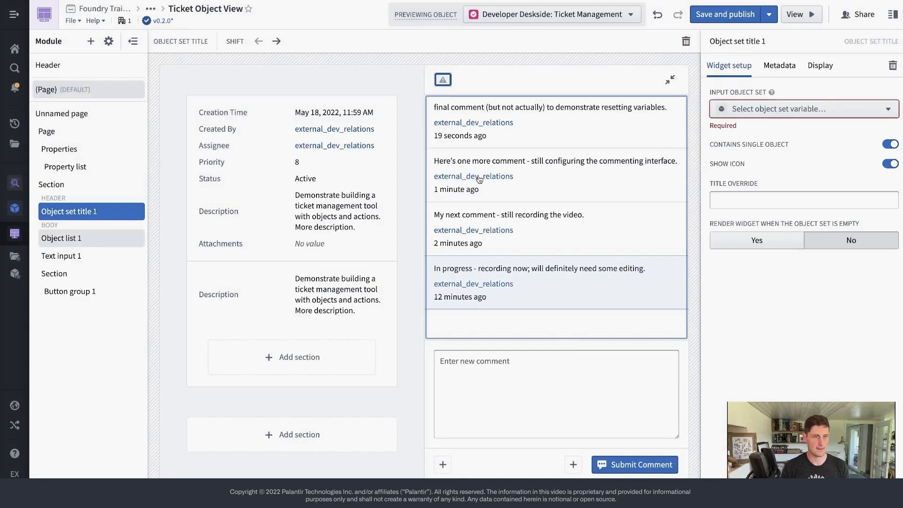
Set the title widget's input object set to [o] Comments with Contains single object turned off, and collapse the section
click(784, 109)
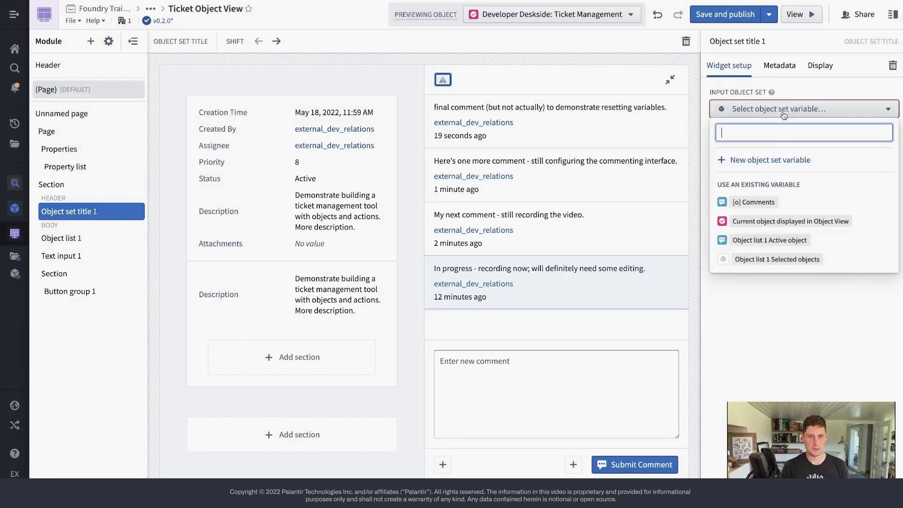
click(779, 203)
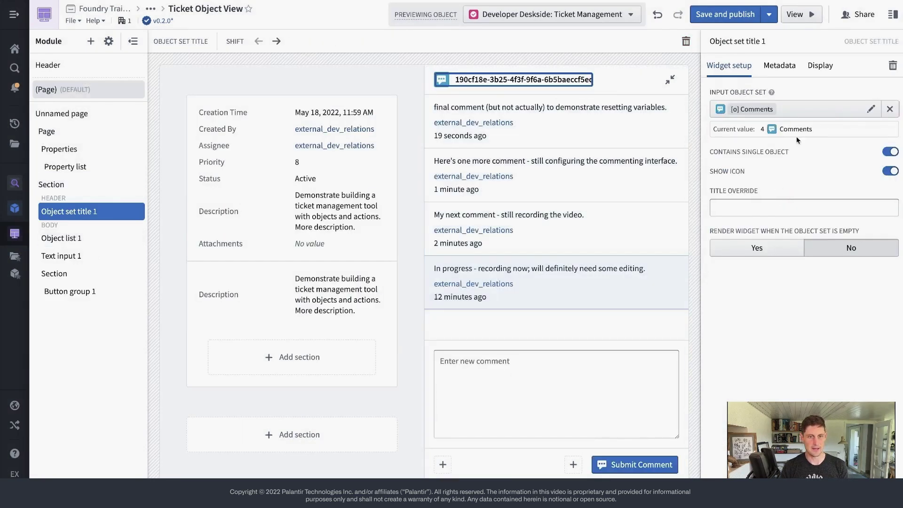
click(889, 154)
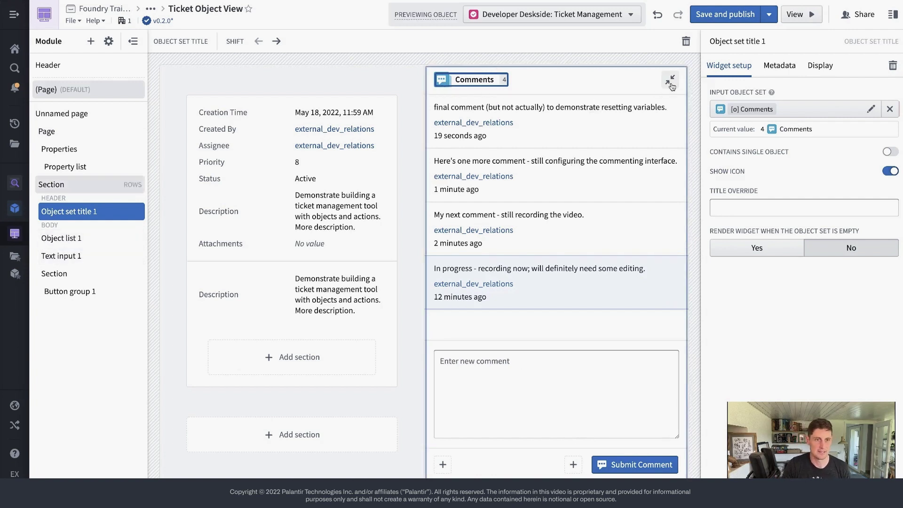
click(421, 142)
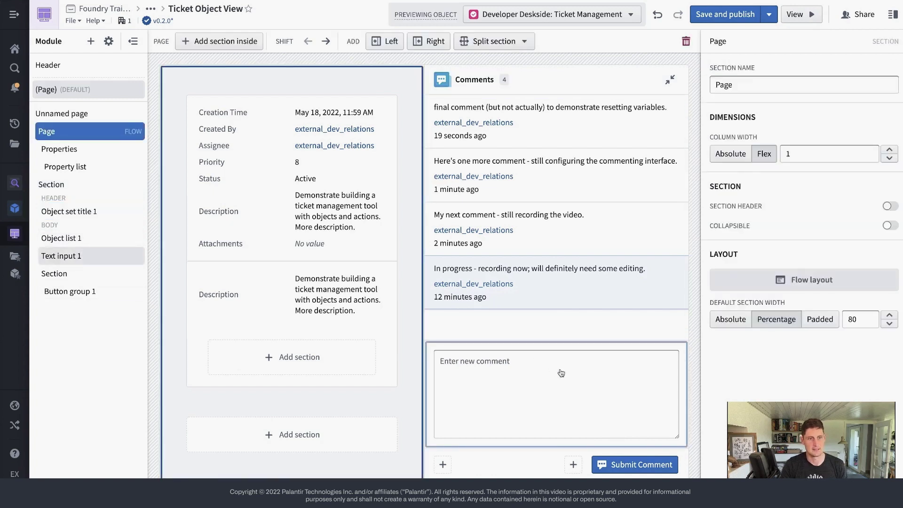
click(667, 83)
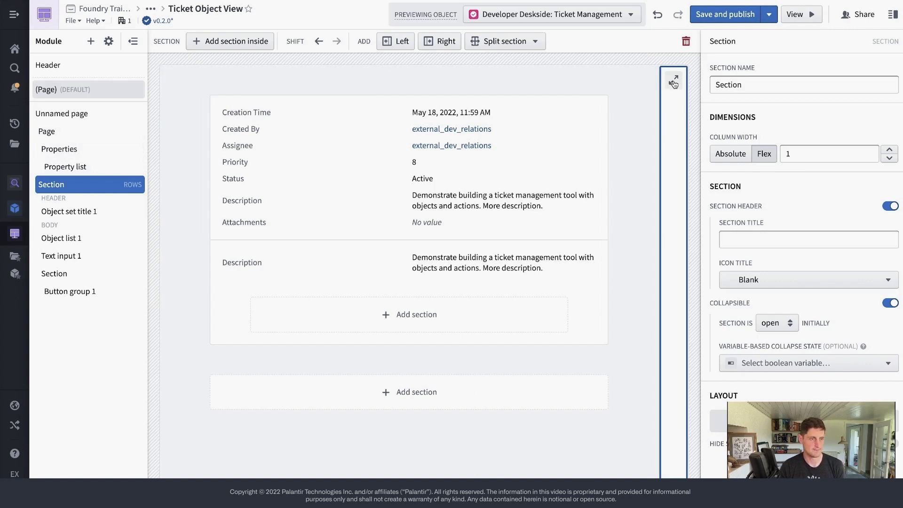
Remove the Description property from the ticket's Property list, including its separate Description item
click(537, 234)
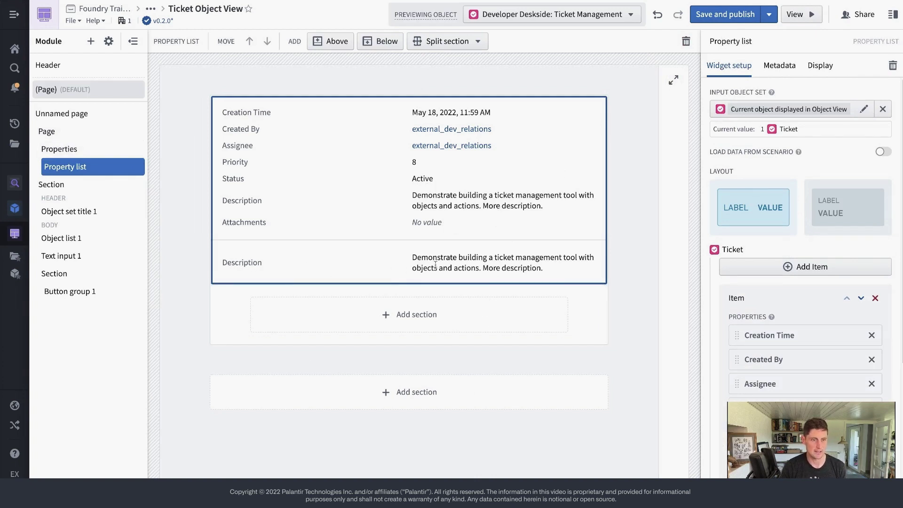
scroll(800, 235, down, 2)
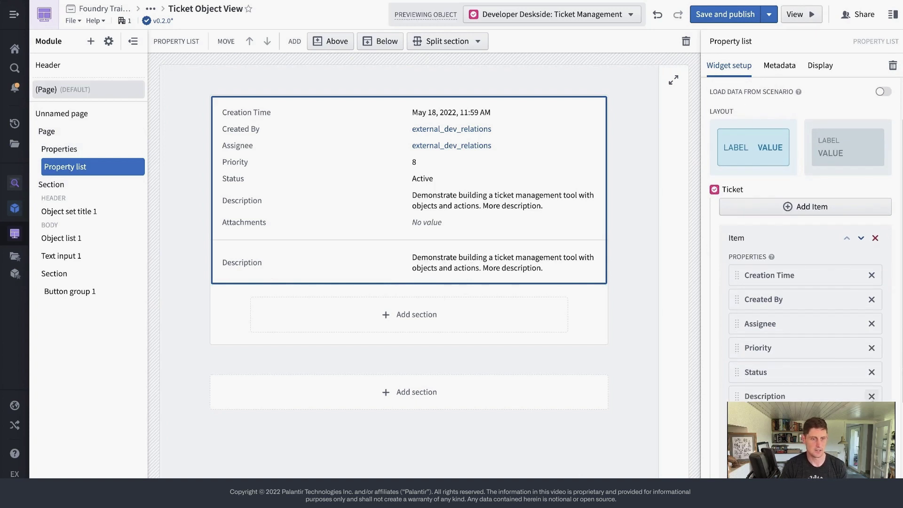
click(871, 396)
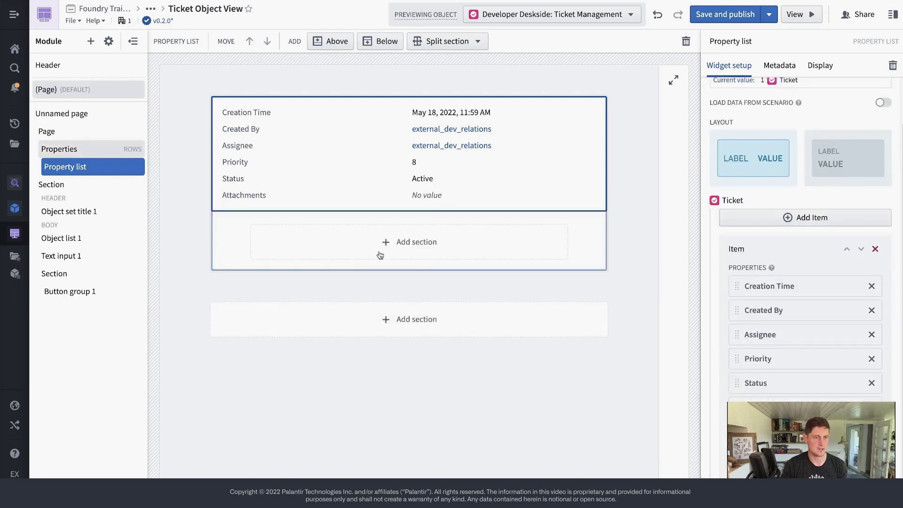
Add a section below the Property list and place a Markdown widget in it
click(398, 252)
click(403, 229)
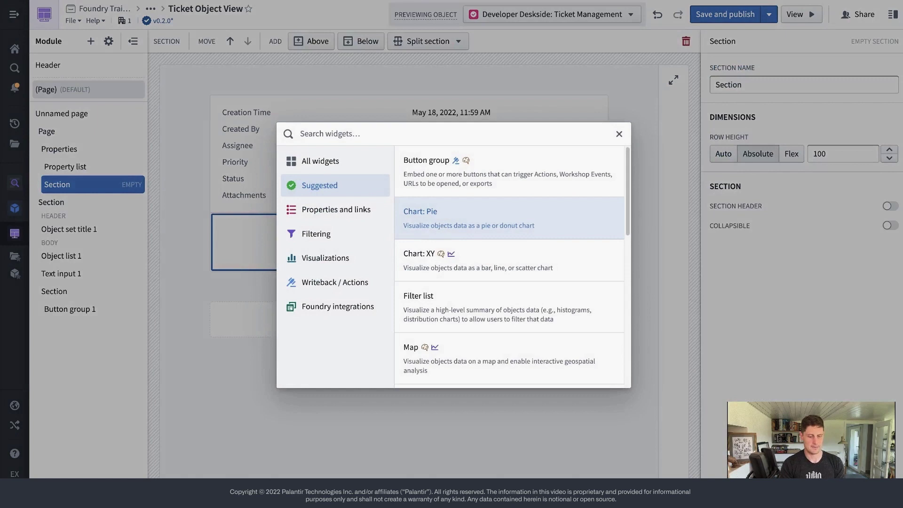
text(marke)
key(BackSpace)
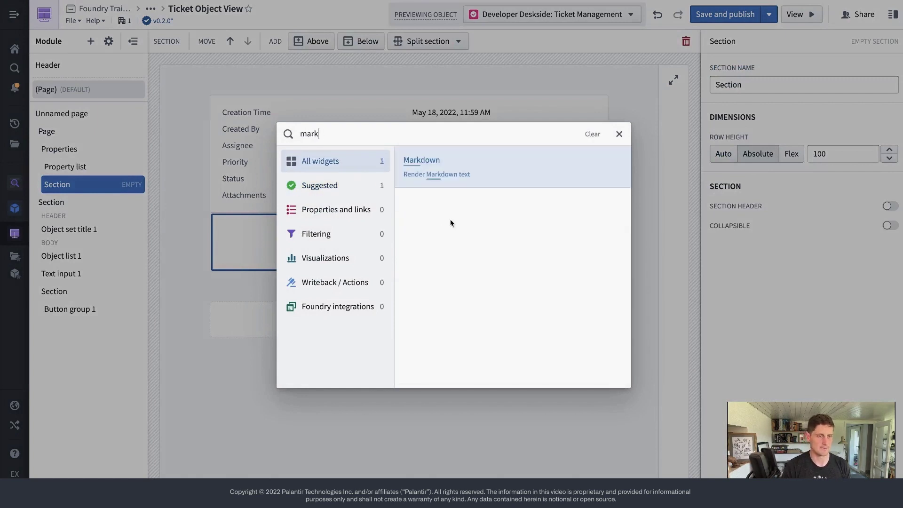
click(466, 171)
Clear the Markdown widget's sample text and switch its content to a new string variable of type Object property
click(835, 149)
key(ctrl+a)
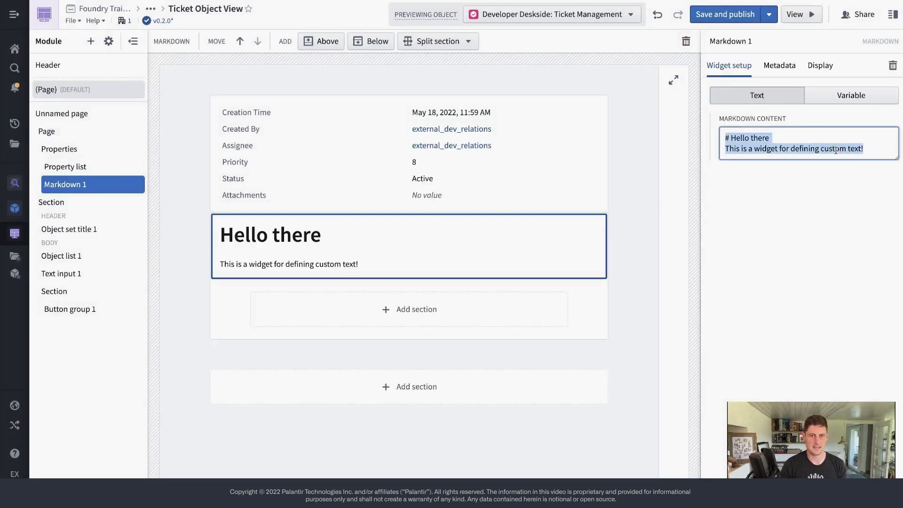
key(BackSpace)
click(865, 100)
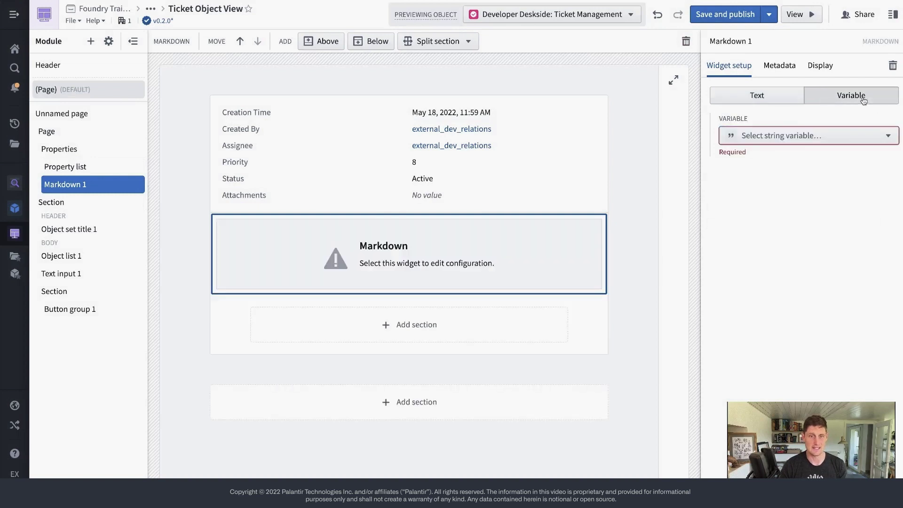
click(830, 136)
mouse_move(767, 187)
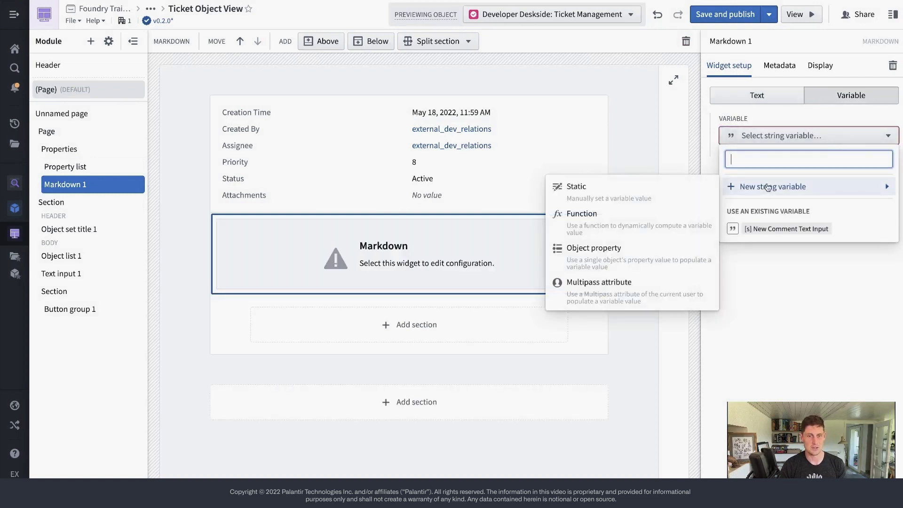
click(636, 262)
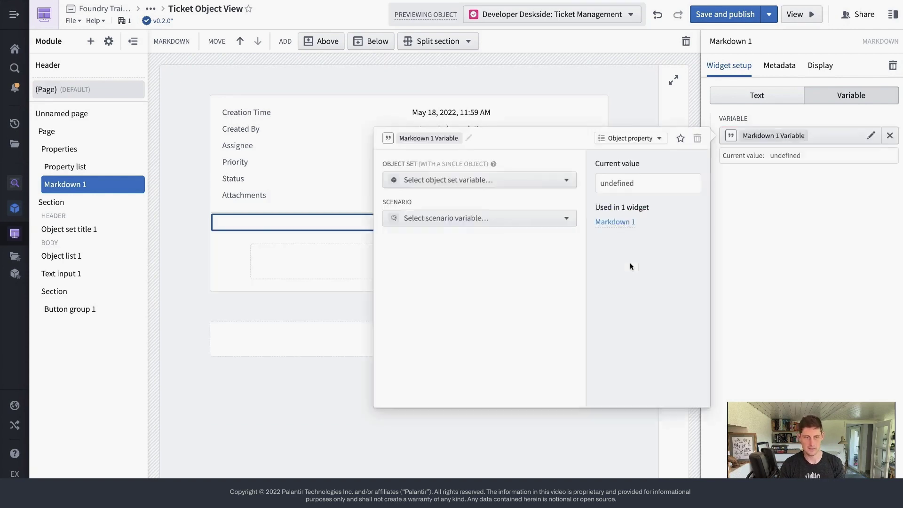
Rename the Markdown widget's variable as "[s] Description"
click(393, 138)
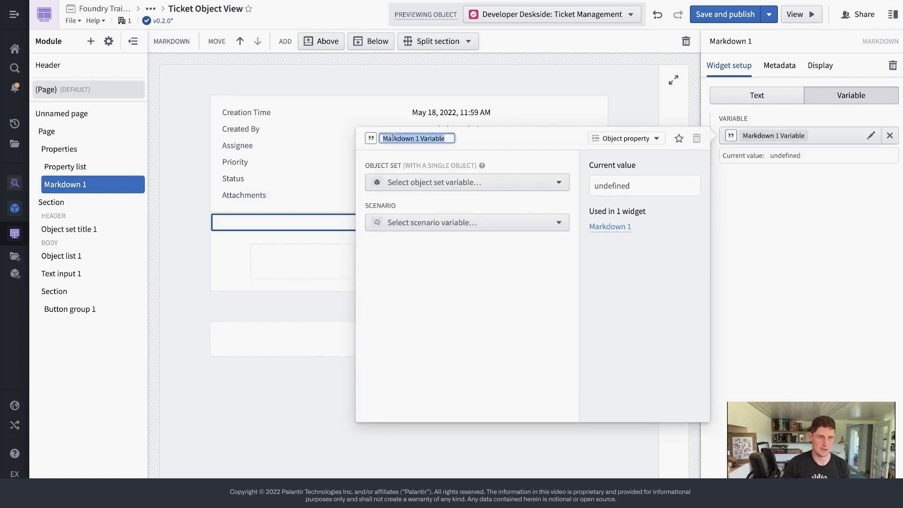
text(s] Descroption)
key(BackSpace)
key(BackSpace)
key(BackSpace)
key(BackSpace)
key(BackSpace)
key(BackSpace)
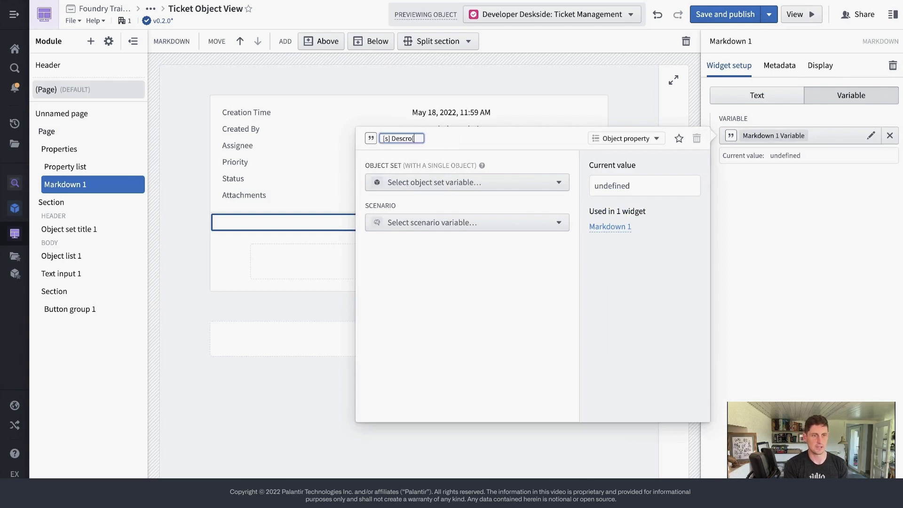
text(iption)
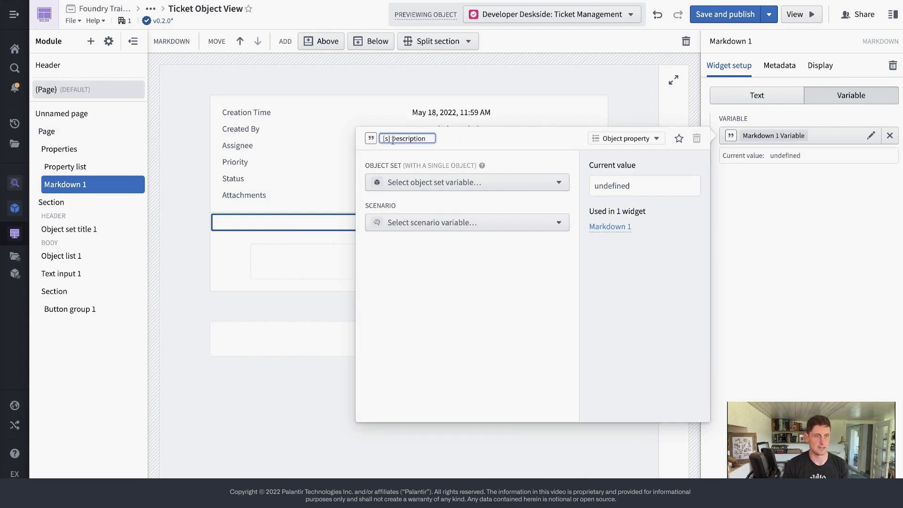
click(423, 182)
click(422, 282)
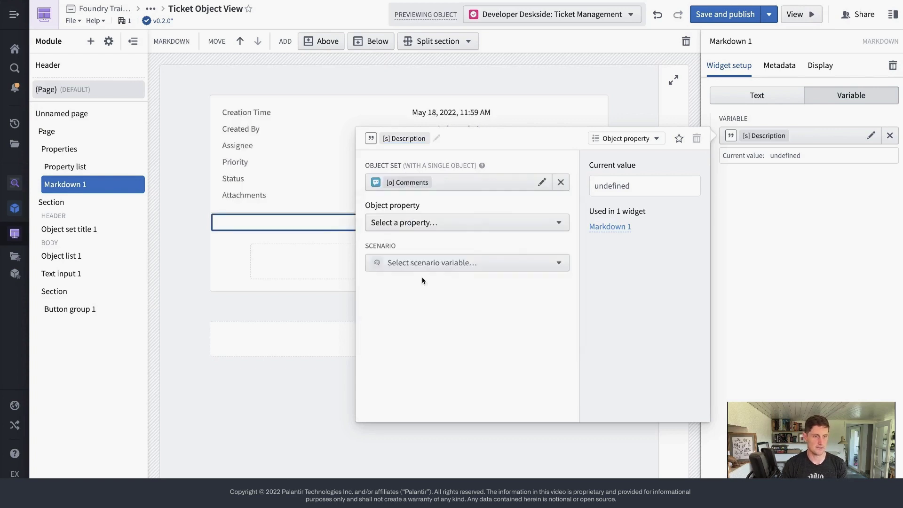
click(438, 187)
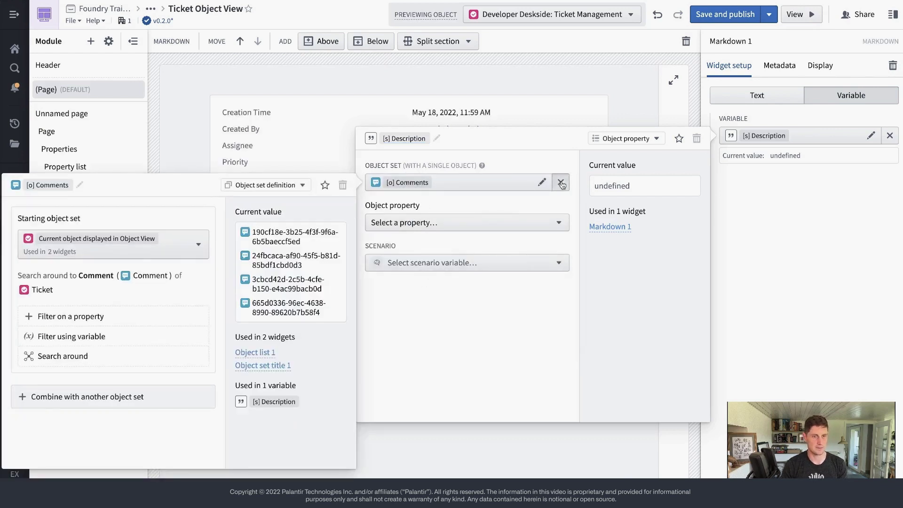
click(560, 183)
Set the [s] Description variable to the Description property of Current object displayed in Object View and close its editor
click(463, 296)
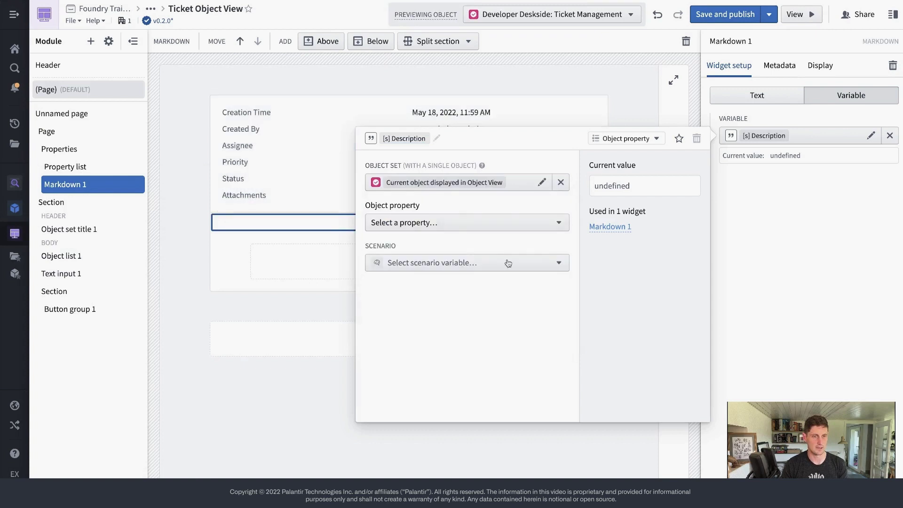
click(465, 223)
text(de)
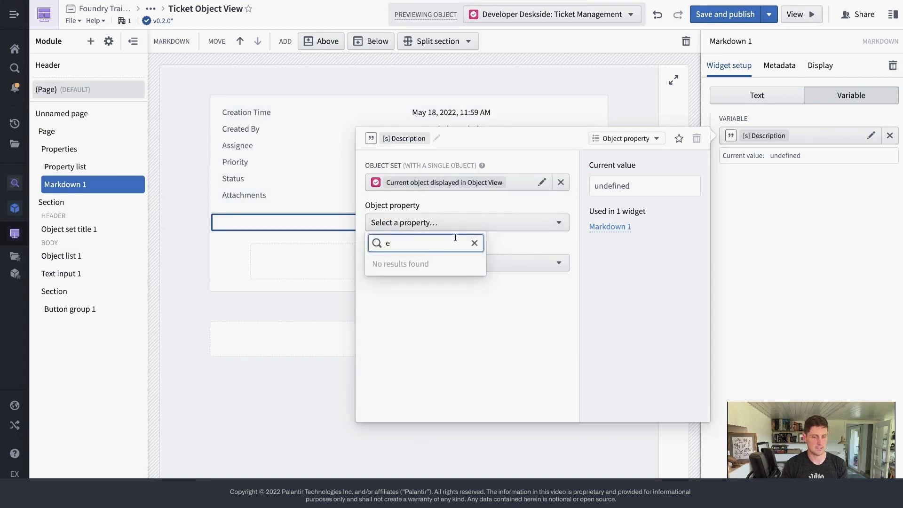
click(419, 262)
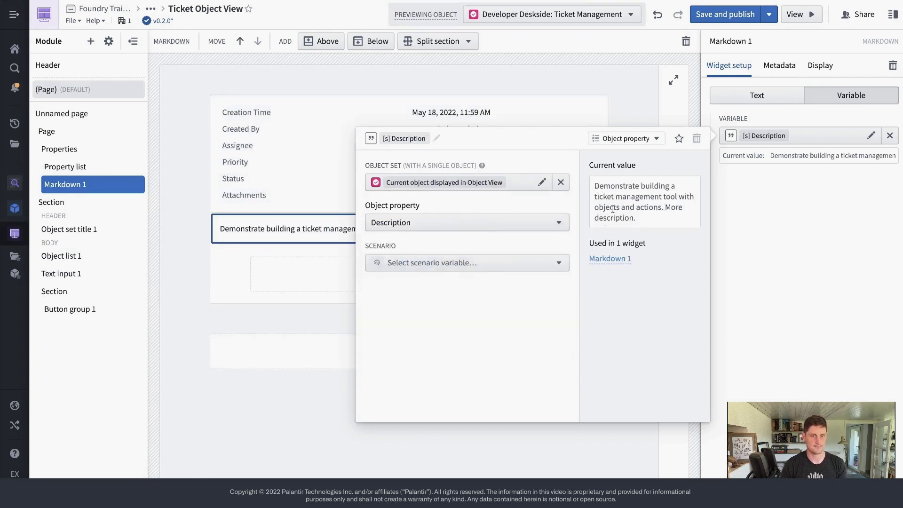
key(Escape)
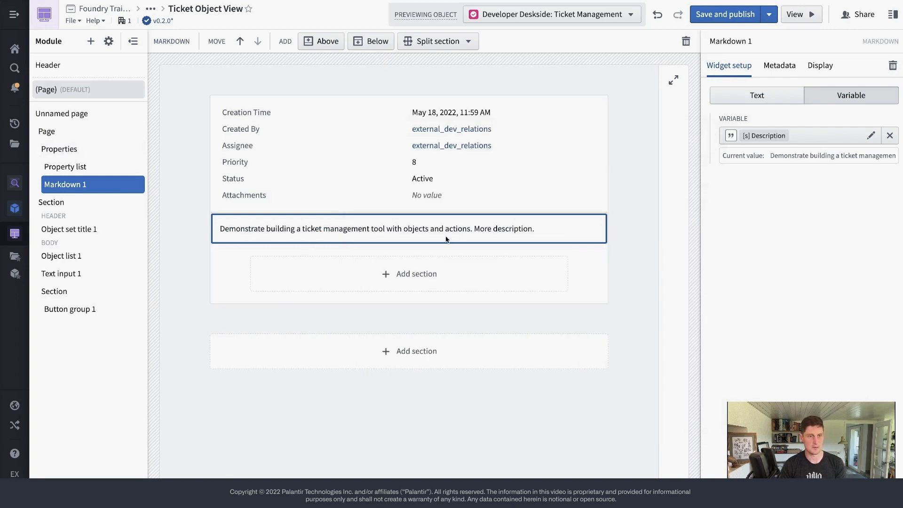
Remove the Created By property from the Property list and arrange its items in two columns
click(505, 177)
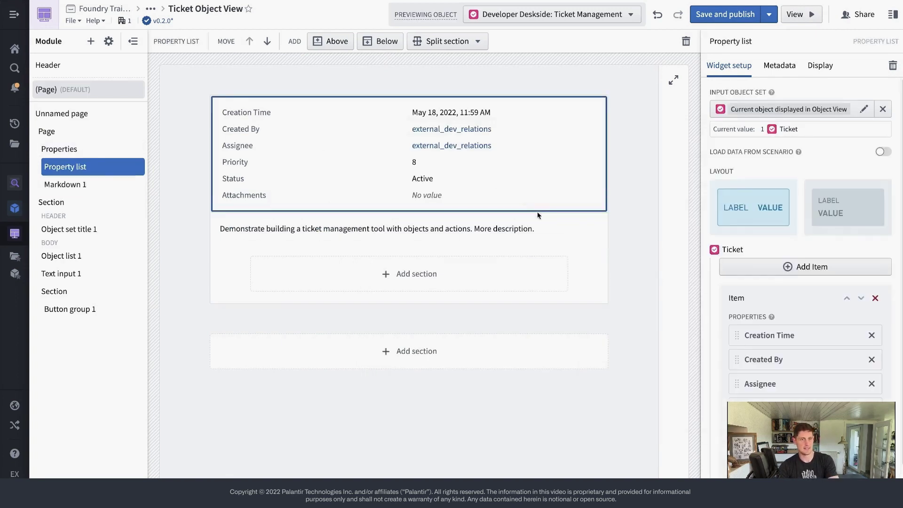
click(871, 359)
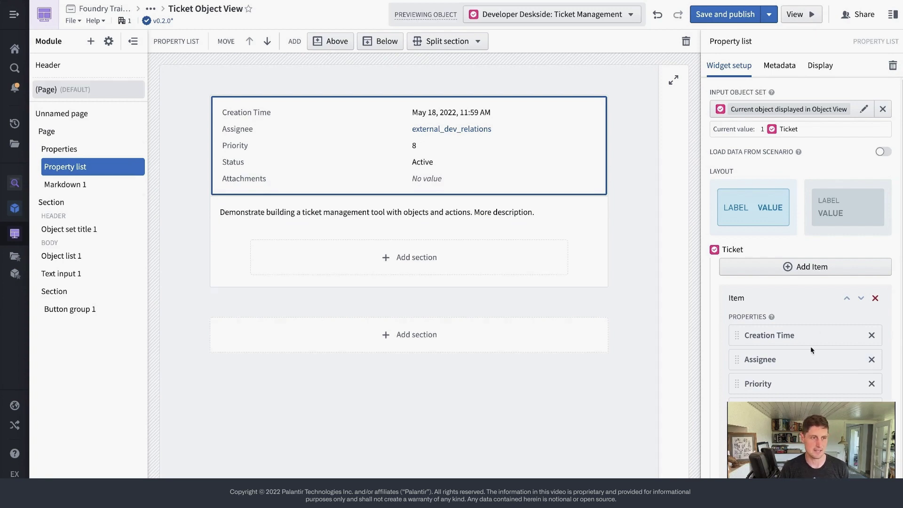
scroll(802, 330, down, 1)
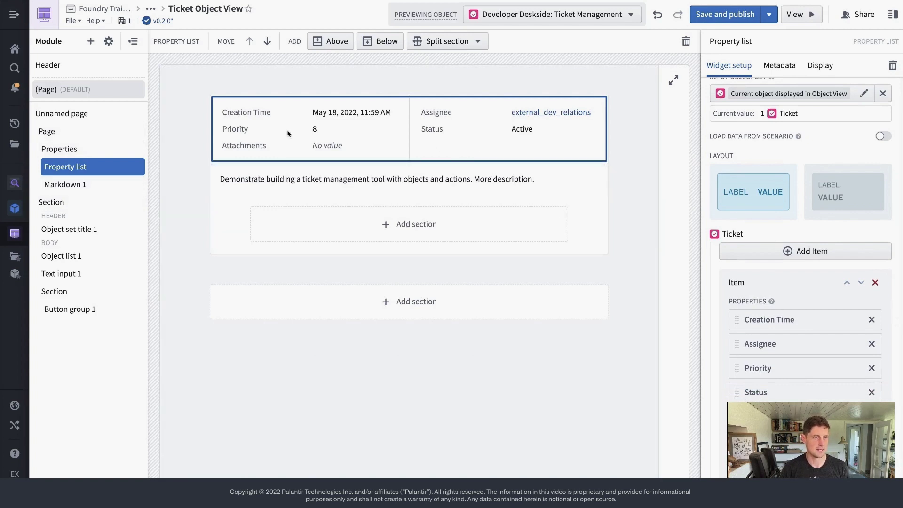
Reorder the Property list so Assignee and Status come first, and remove the Attachments property
drag(737, 344, 733, 322)
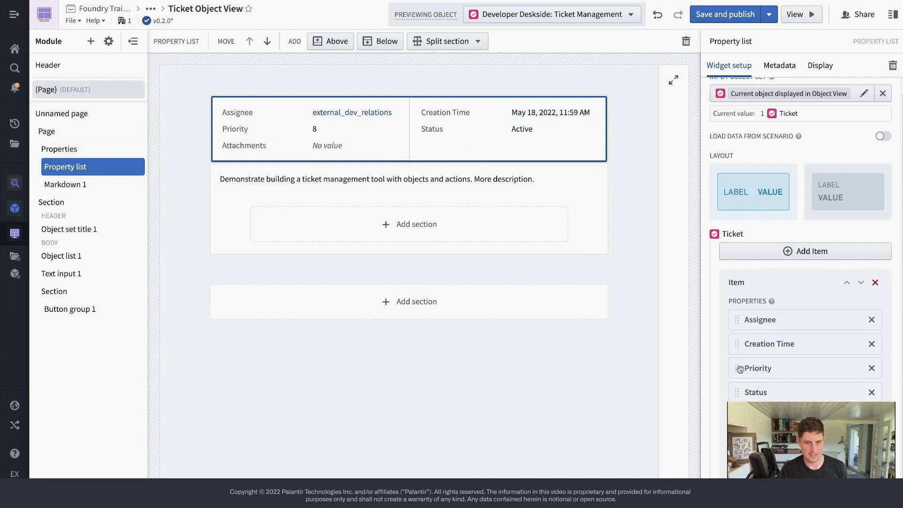
mouse_move(740, 370)
mouse_down()
mouse_move(735, 390)
mouse_move(732, 354)
mouse_up()
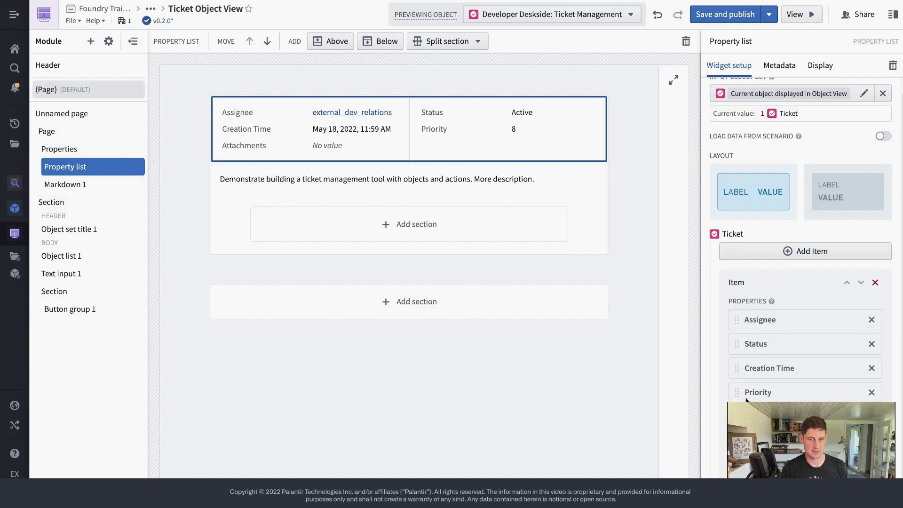
click(872, 416)
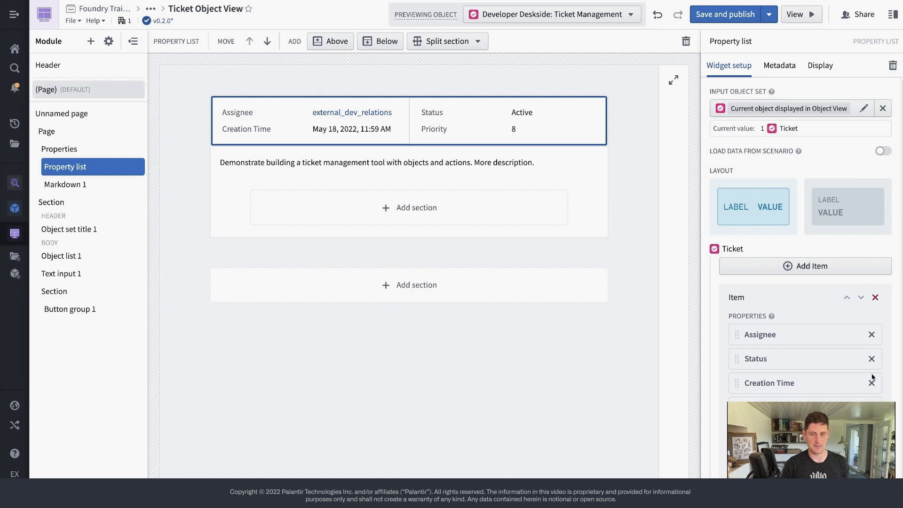
Move the Markdown widget above the Property list and set the Property list's row height to Flex
click(527, 162)
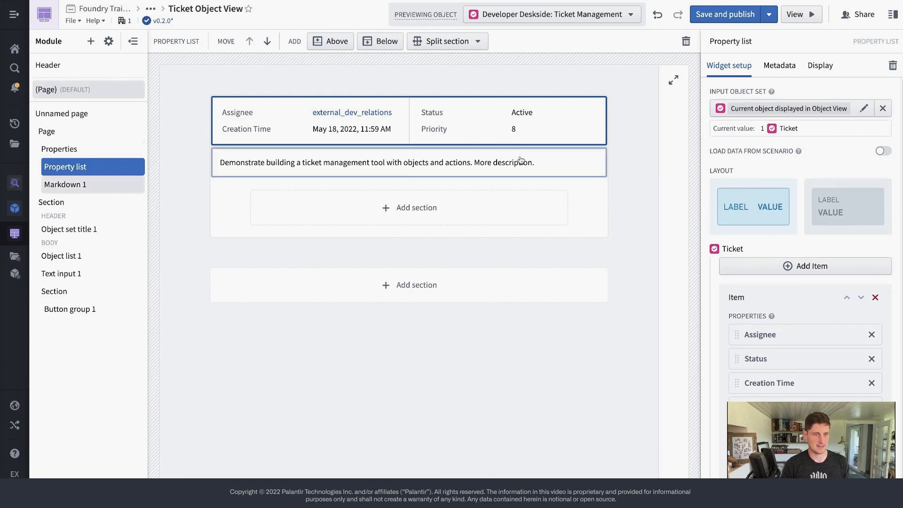
click(240, 41)
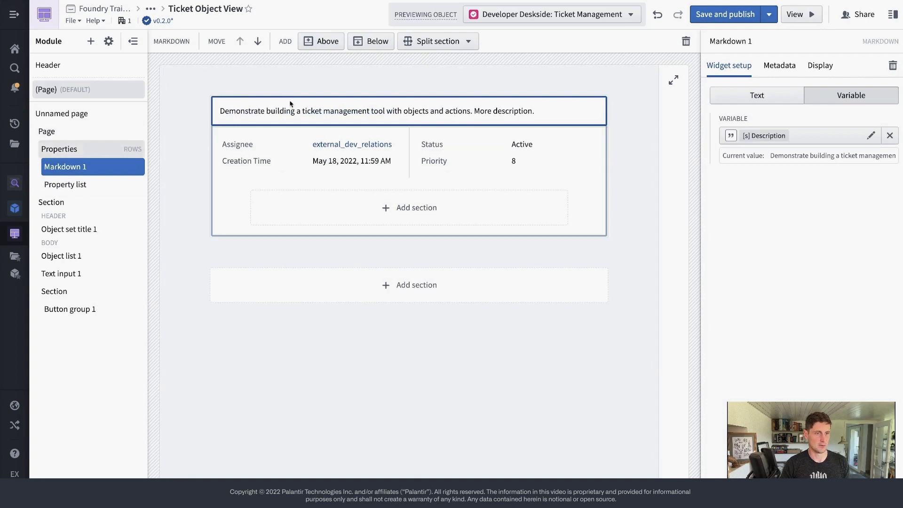
click(562, 172)
click(819, 66)
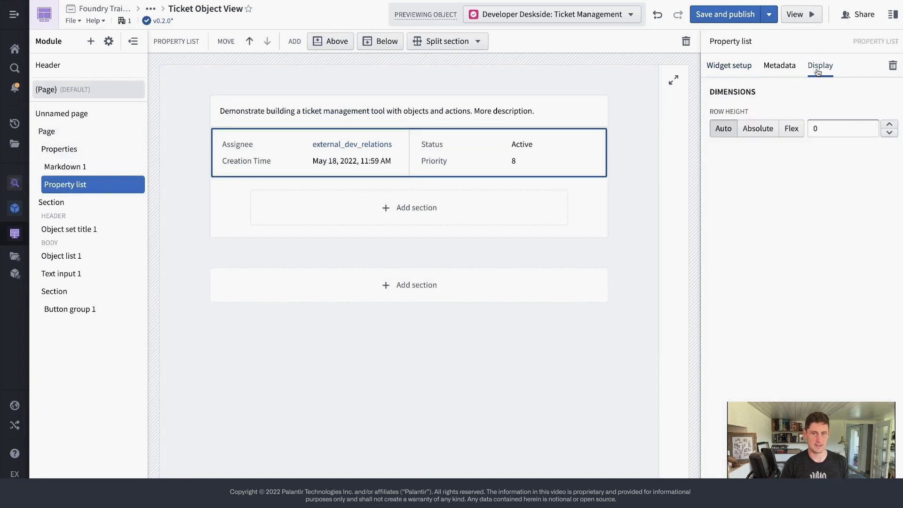
click(791, 129)
click(417, 288)
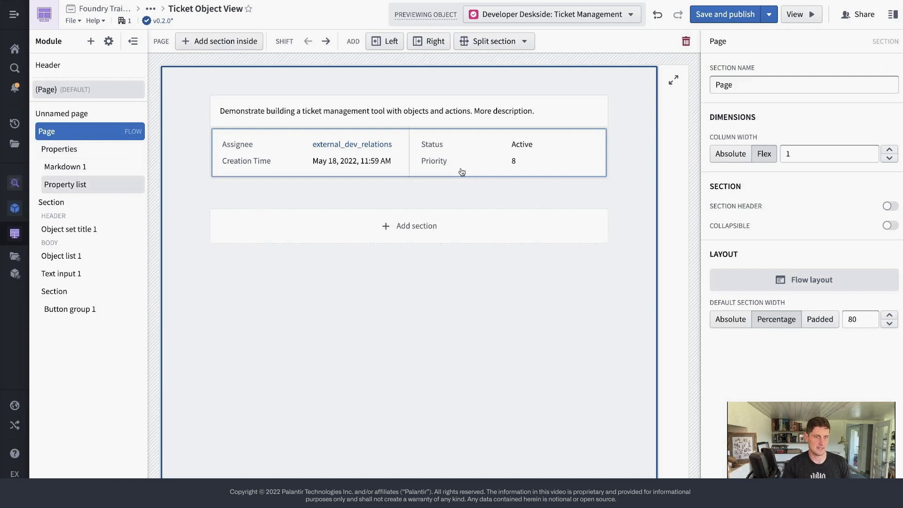
Save and publish the Ticket Object View module, and reload the Ticket object view's configuration editor while keeping its unsaved changes
click(719, 17)
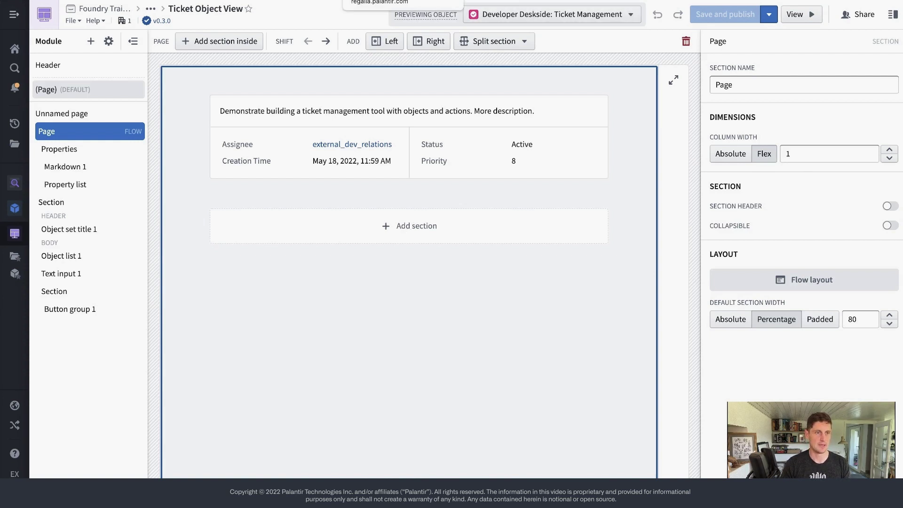
key(ctrl+Tab)
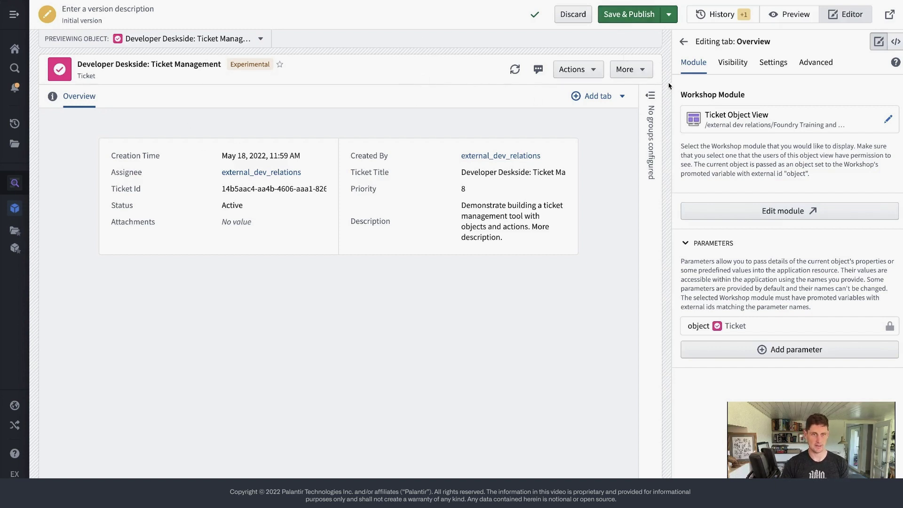
drag(102, 168, 98, 221)
click(119, 152)
drag(119, 152, 547, 240)
click(550, 242)
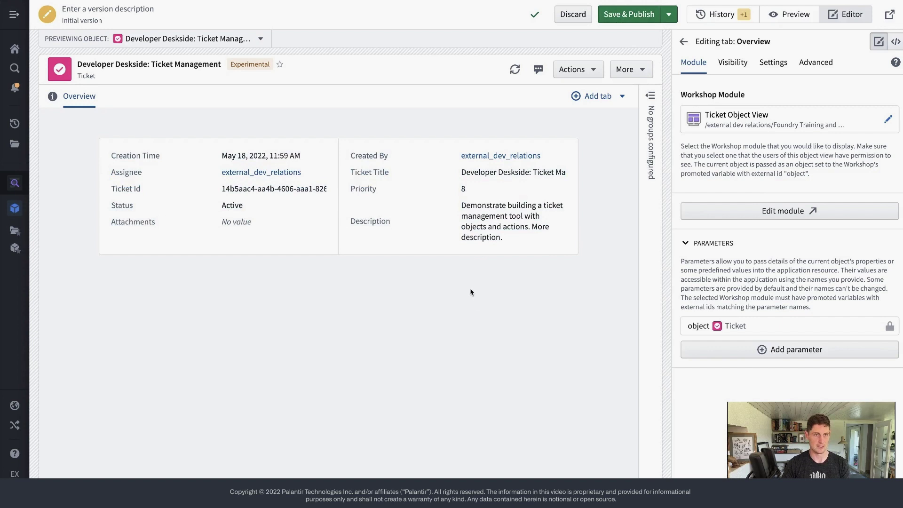
key(ctrl+r)
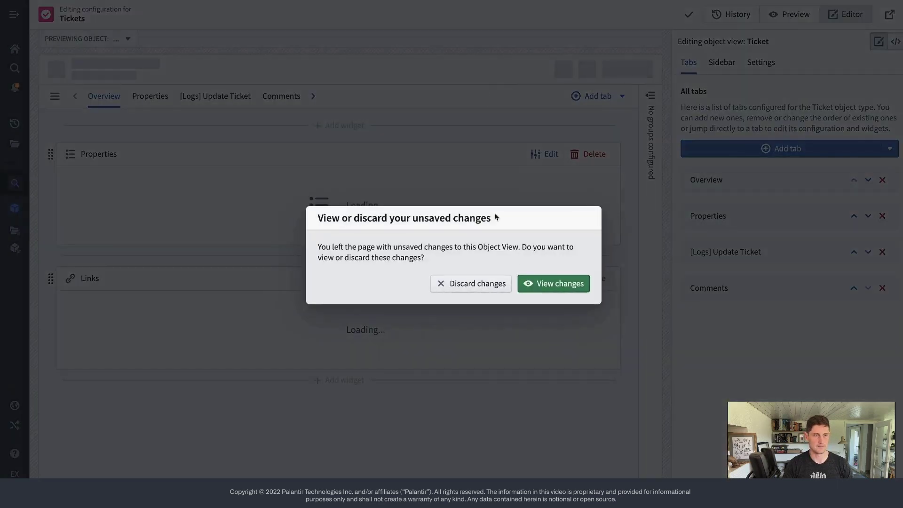
click(541, 284)
right_click(607, 362)
click(696, 464)
click(696, 464)
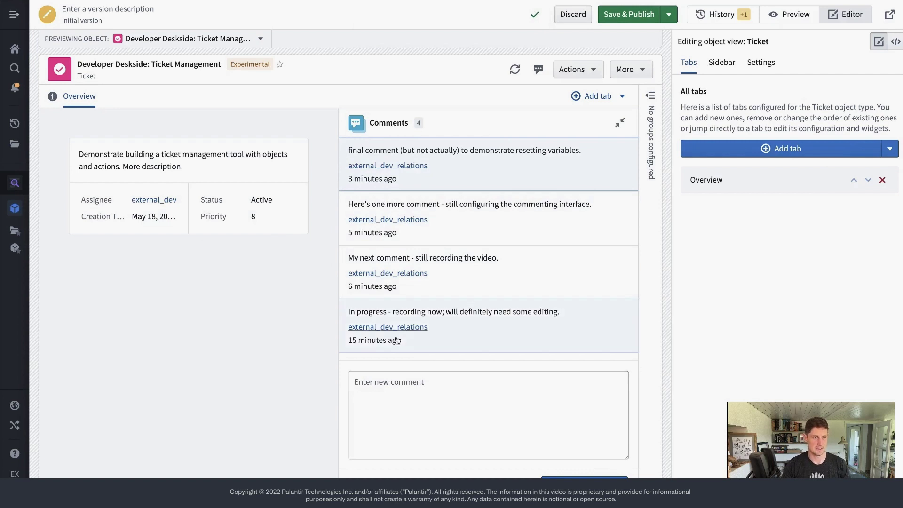
Collapse and re-expand the Comments section in the preview and check which actions the ticket offers
click(620, 122)
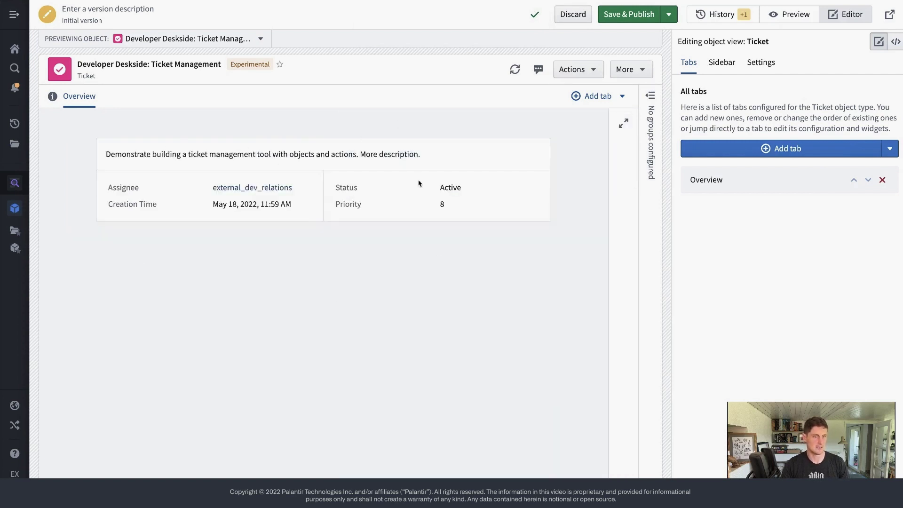
click(623, 123)
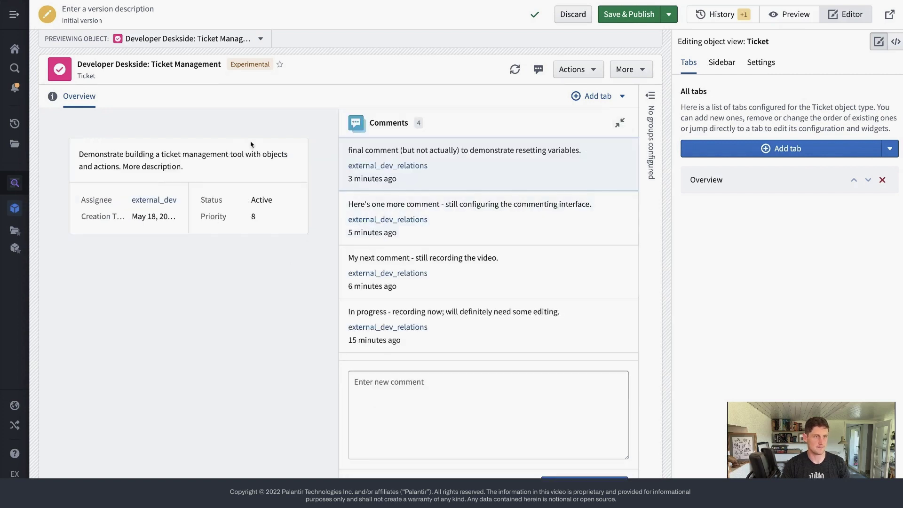
click(591, 70)
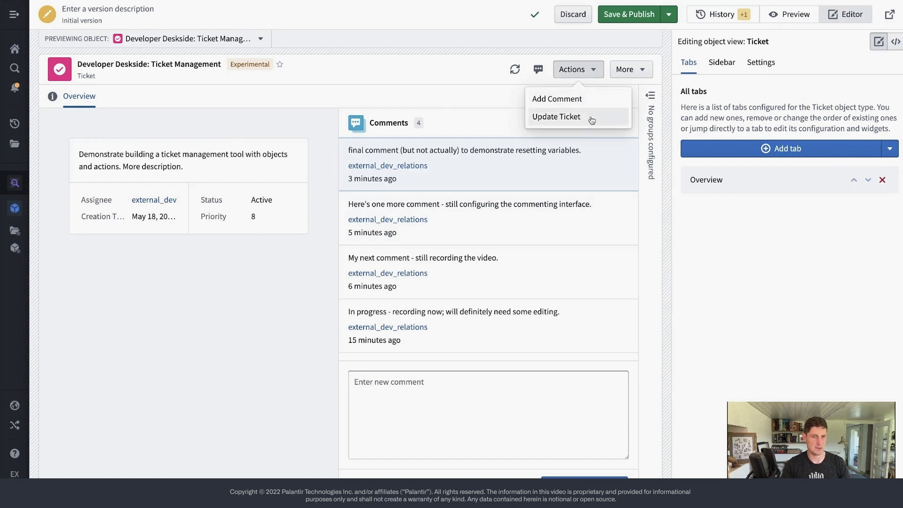
key(Escape)
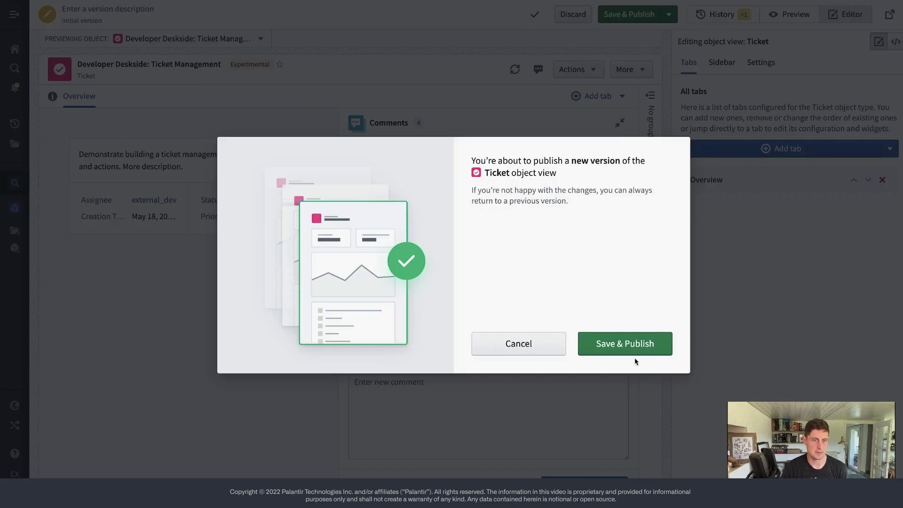
Save and publish the new version of the Ticket object view
click(616, 351)
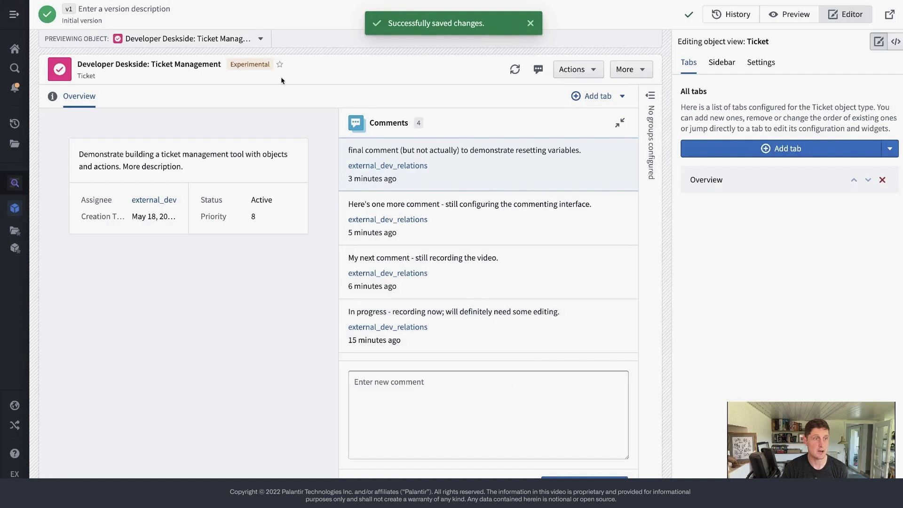
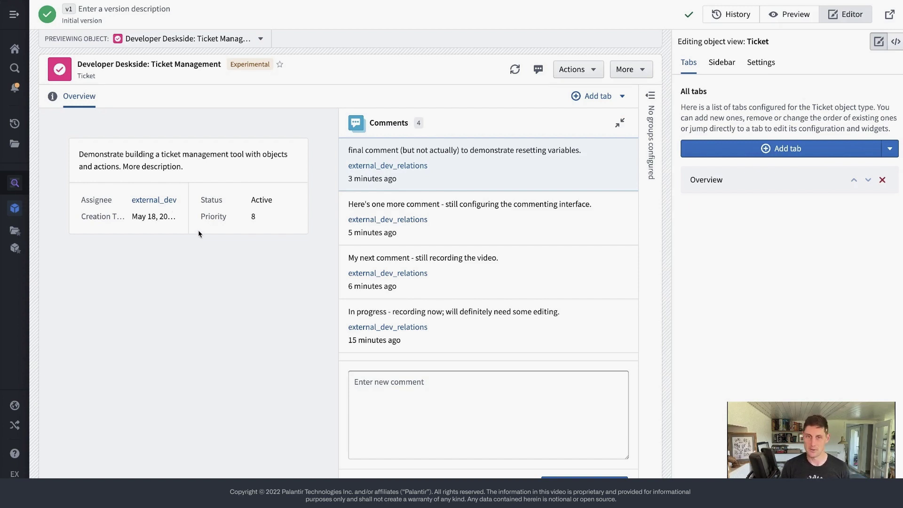
drag(105, 81, 77, 67)
click(115, 71)
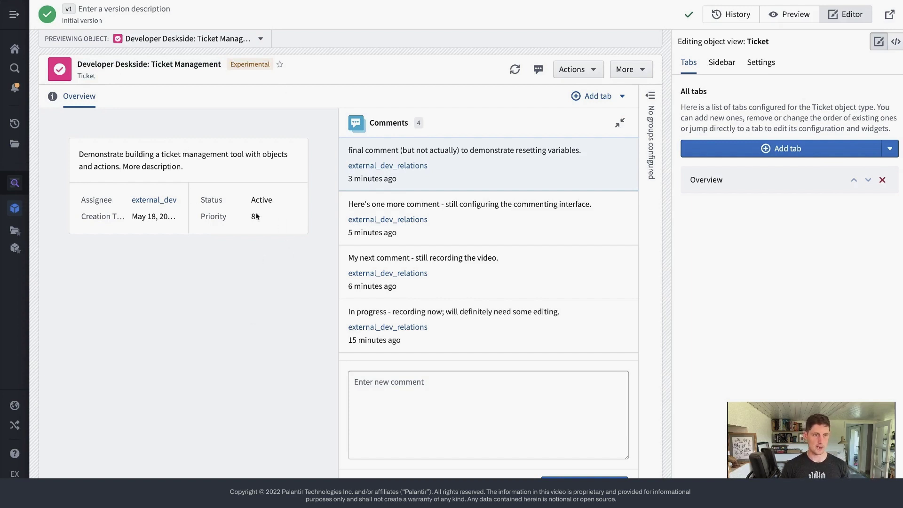
Review the Update Ticket action's form, close it without submitting, and inspect the new comment field
mouse_move(379, 325)
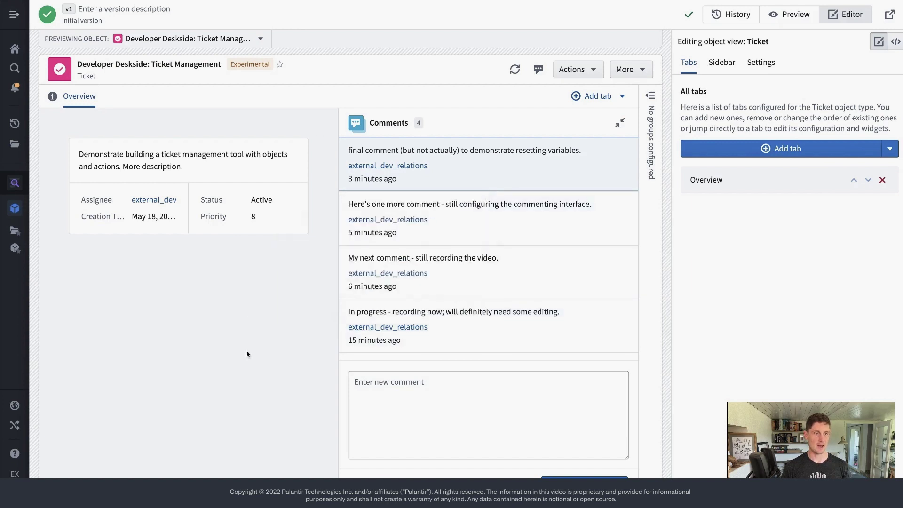
click(594, 70)
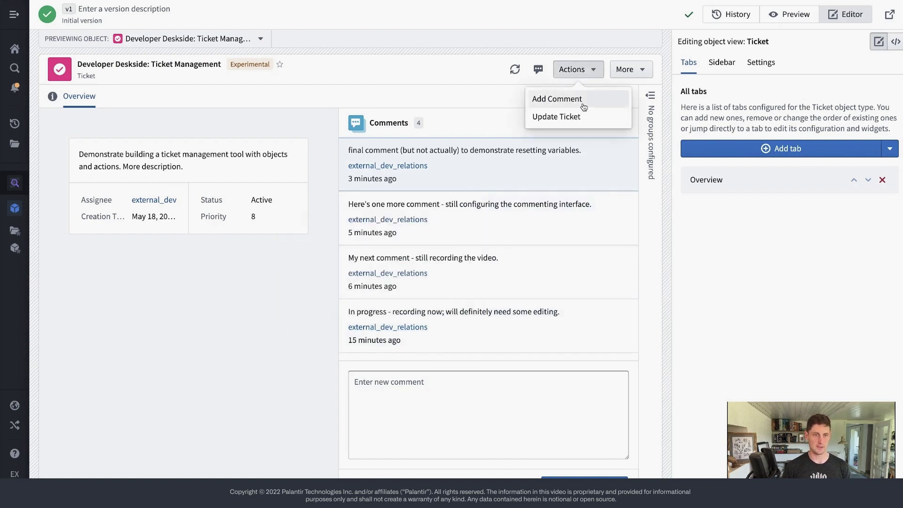
click(575, 116)
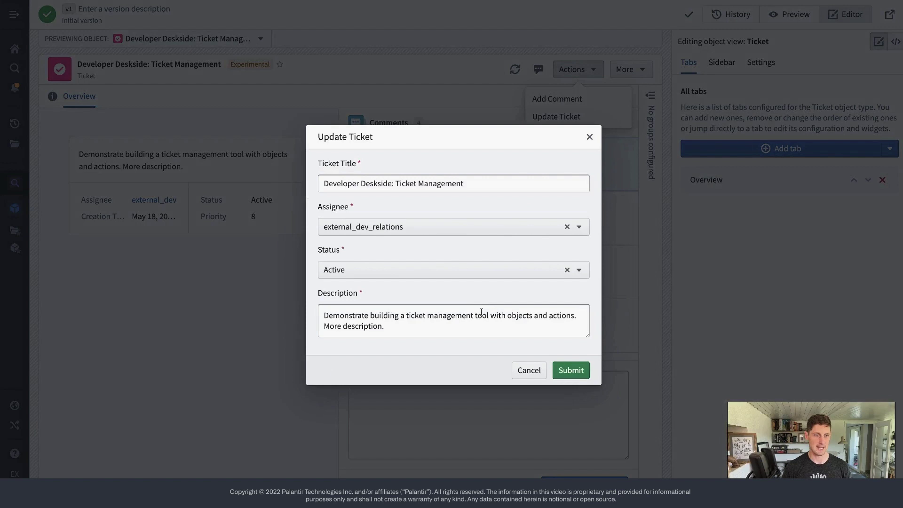
click(589, 137)
click(460, 401)
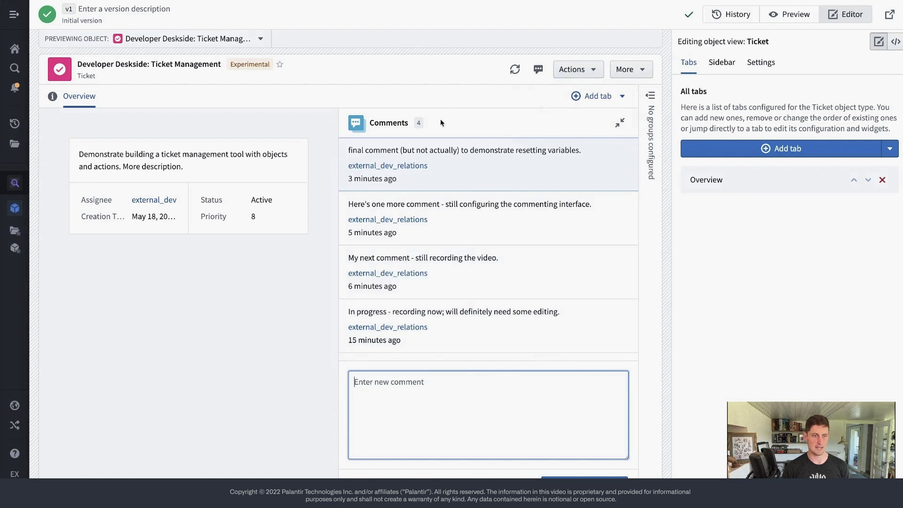
click(302, 359)
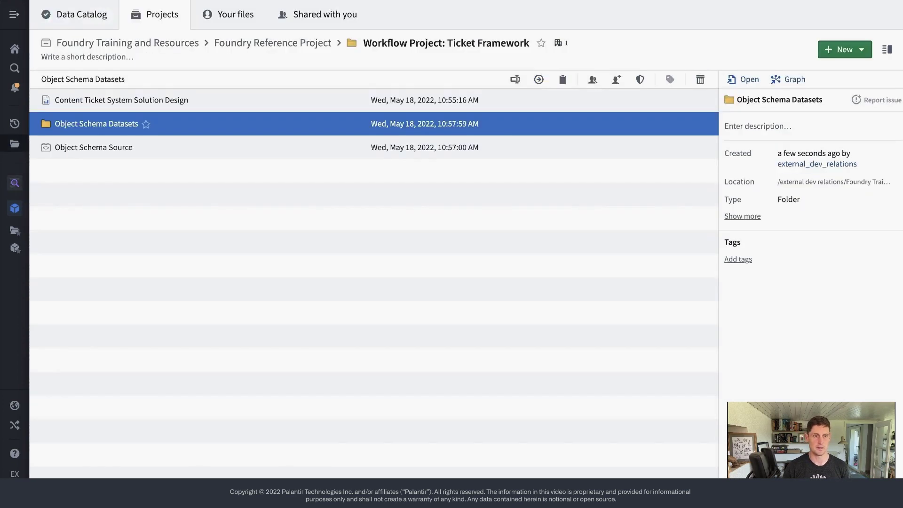
In the Workflow Project: Ticket Framework folder, create a new application titled Ticket with permalink ticket-kanban from the Blank template
click(209, 215)
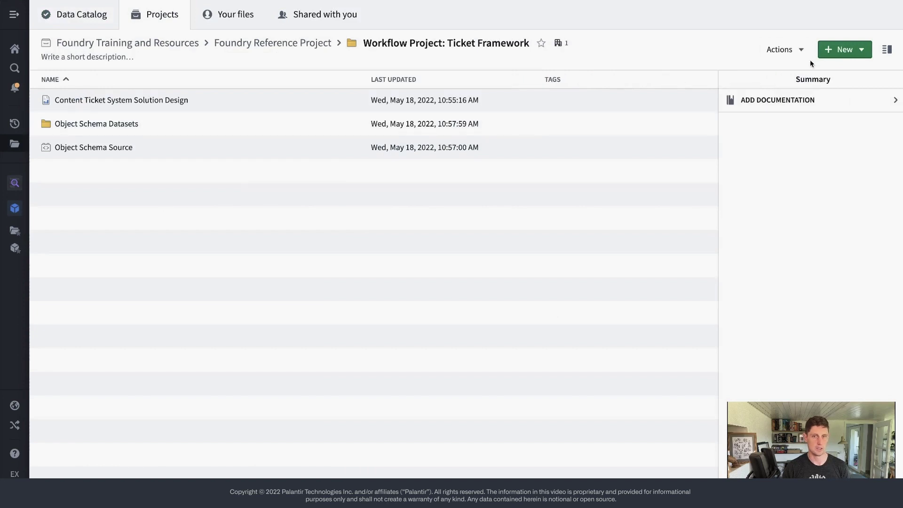
click(840, 51)
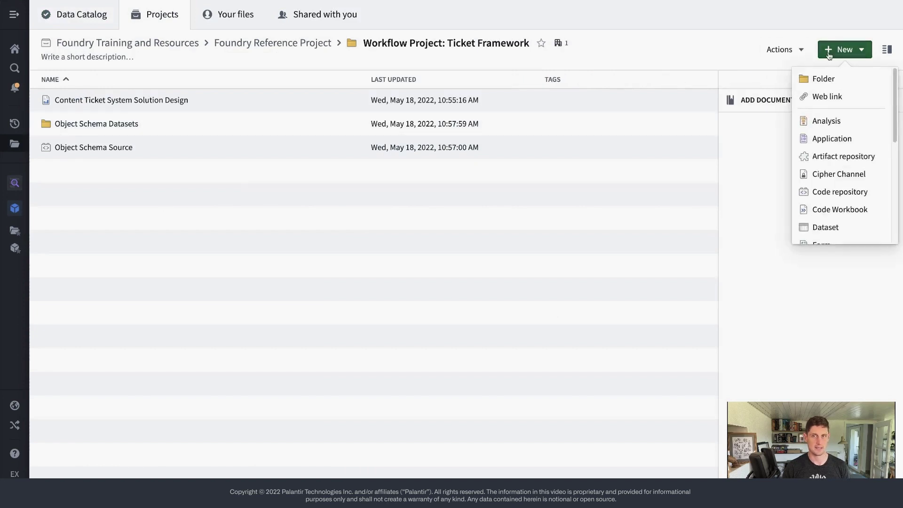
click(839, 139)
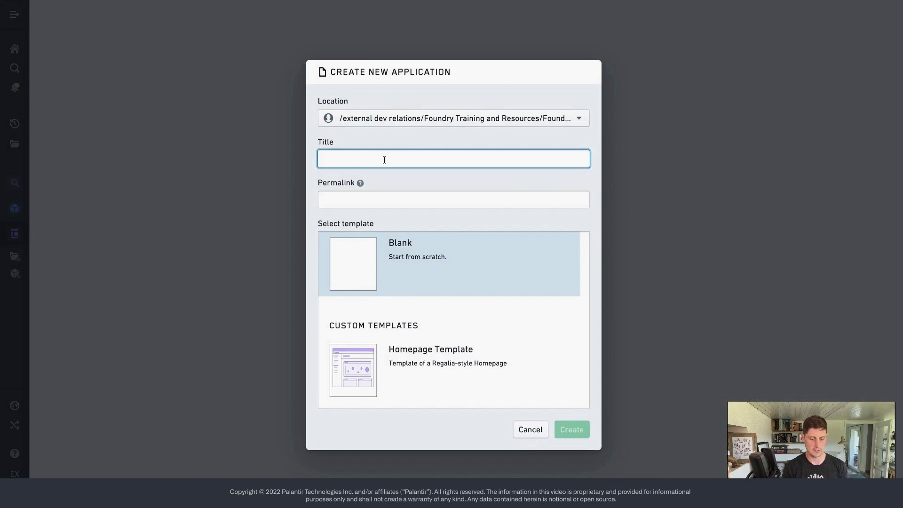
text(Ticket Kanban)
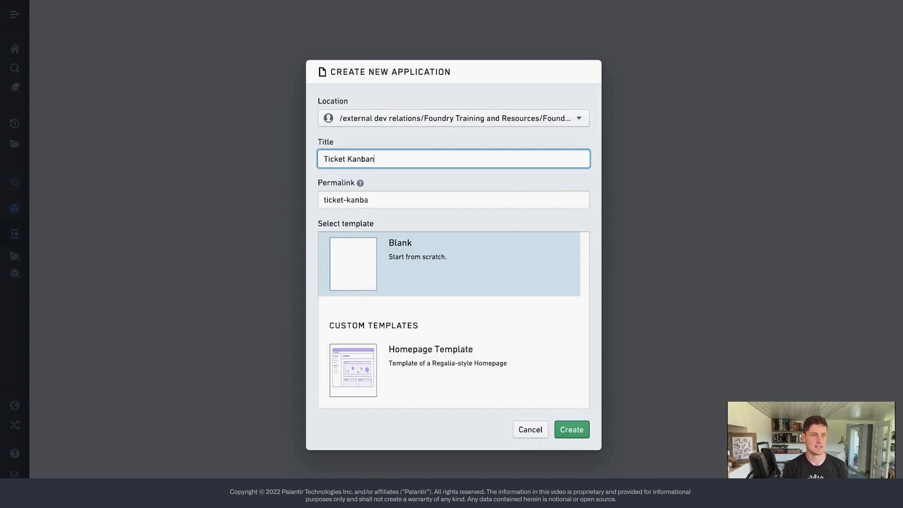
click(417, 278)
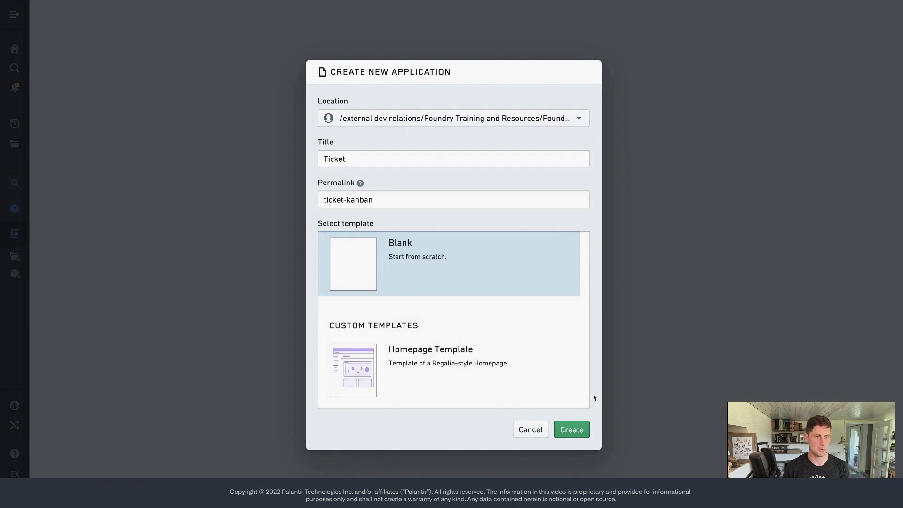
click(580, 429)
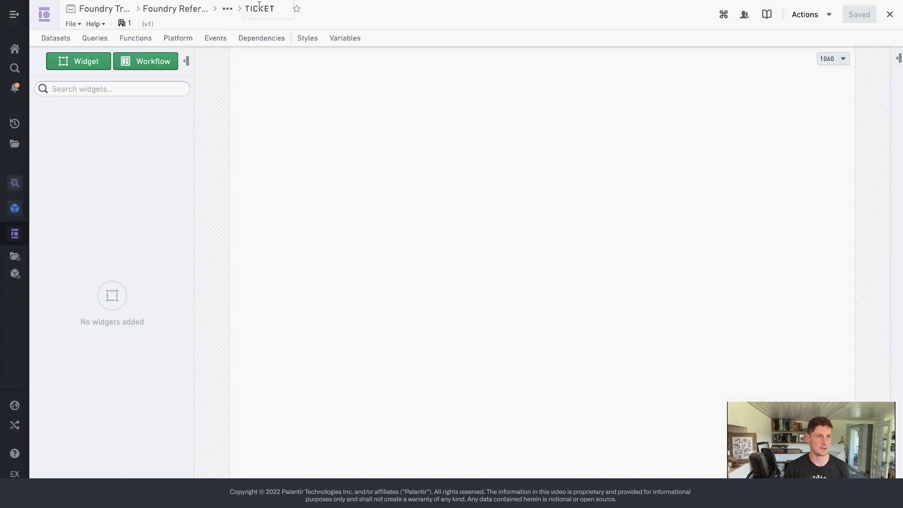
Return to the Workflow Project: Ticket Framework folder and move the Ticket Slate document to the trash
click(229, 11)
click(325, 25)
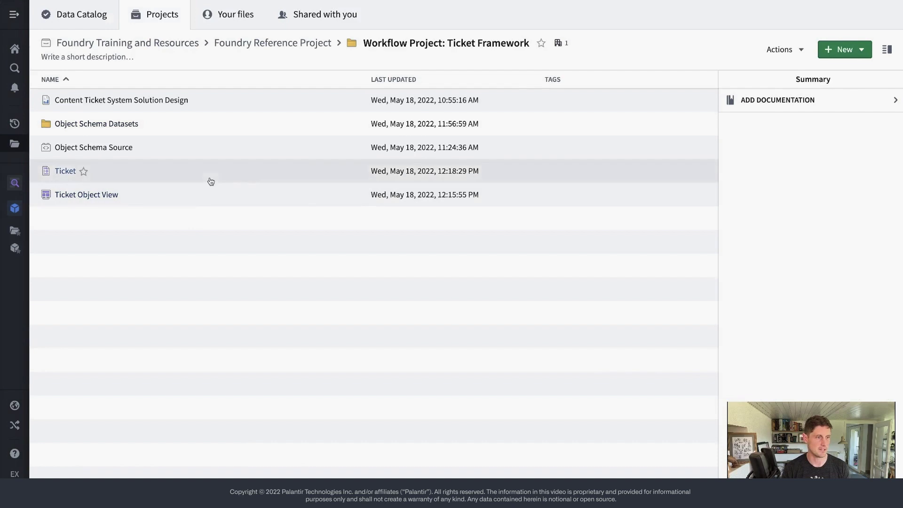
click(209, 179)
click(877, 78)
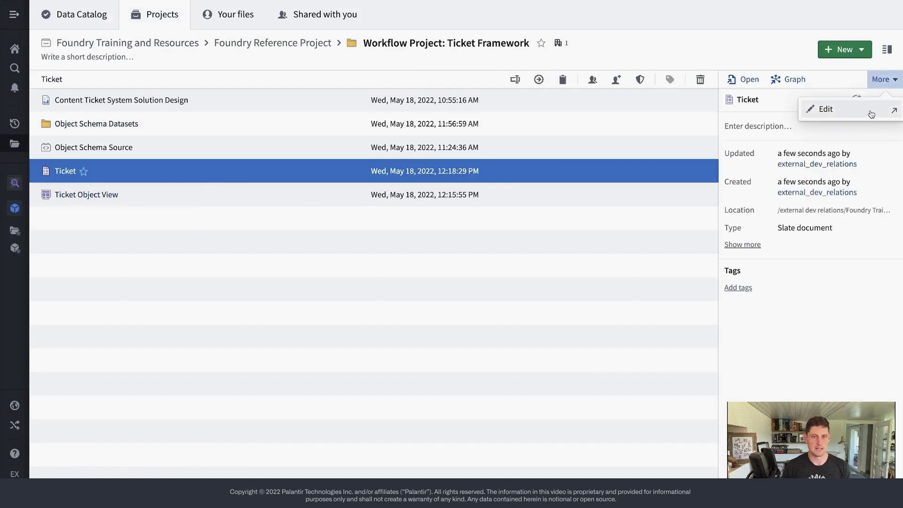
click(700, 79)
click(575, 275)
Create a new Workshop module in the project folder and rename it Kanban Ticket Tool
click(843, 49)
scroll(836, 205, down, 2)
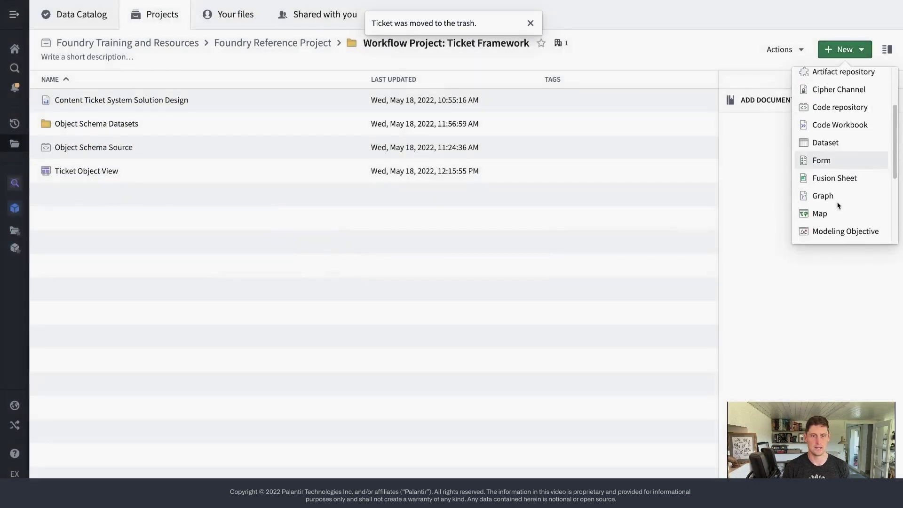
scroll(839, 228, down, 1)
click(829, 236)
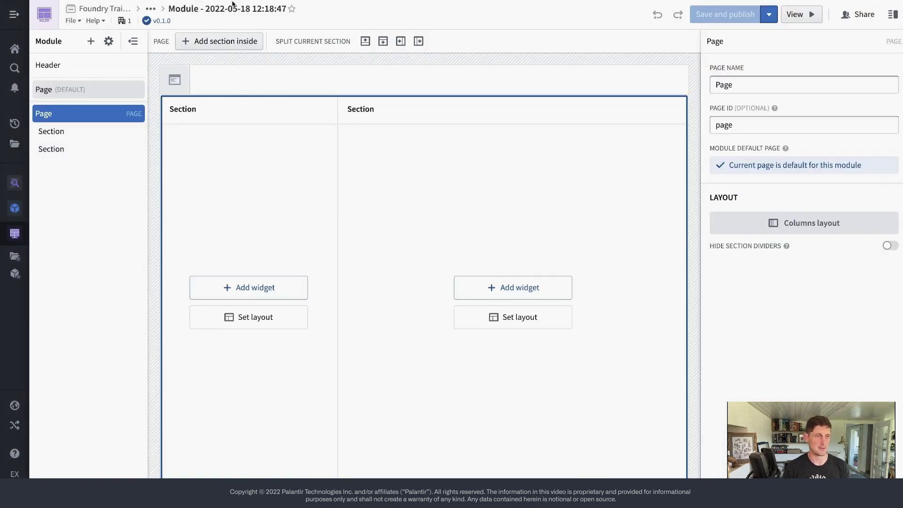
click(231, 6)
text(Ka)
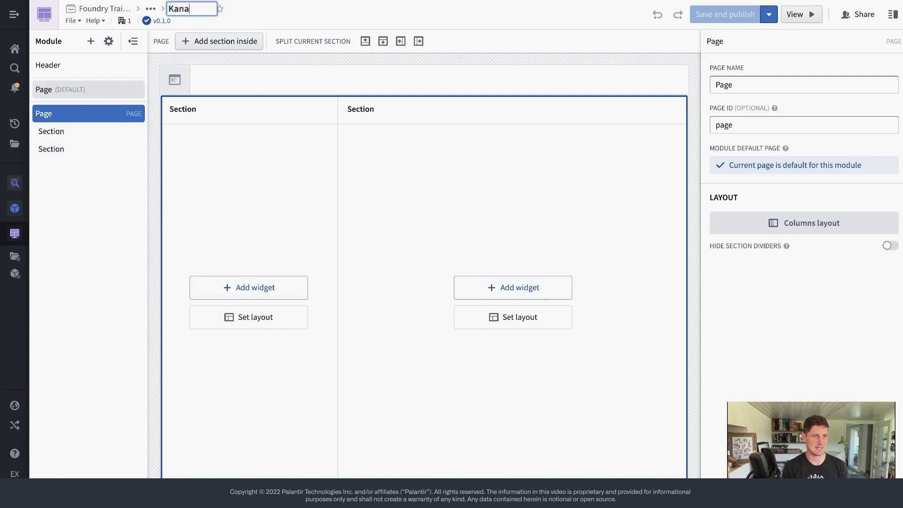
text(nban Ticket )
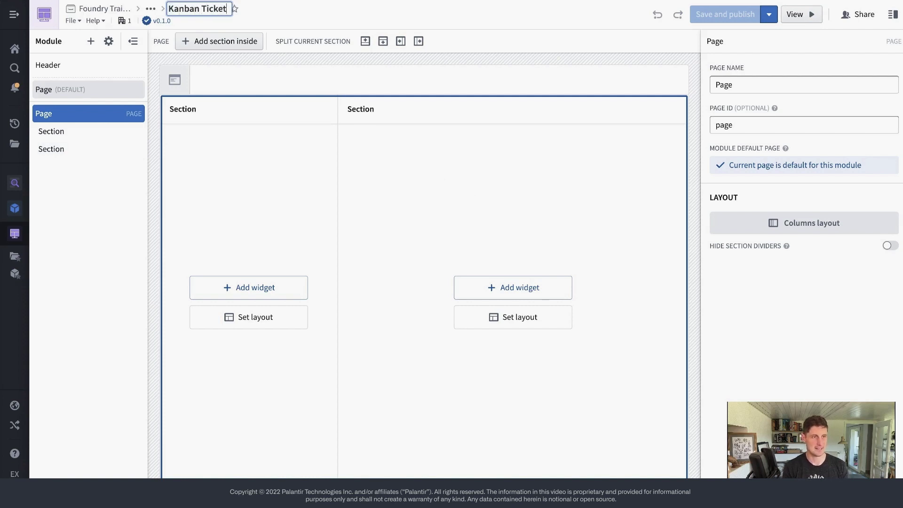
text(Tool)
key(Return)
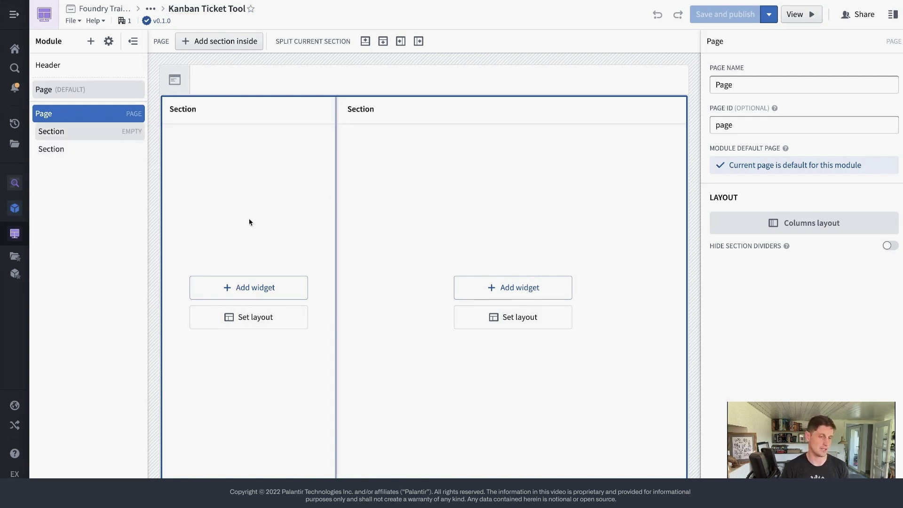
Change the first section's column width from absolute to Flex
click(409, 188)
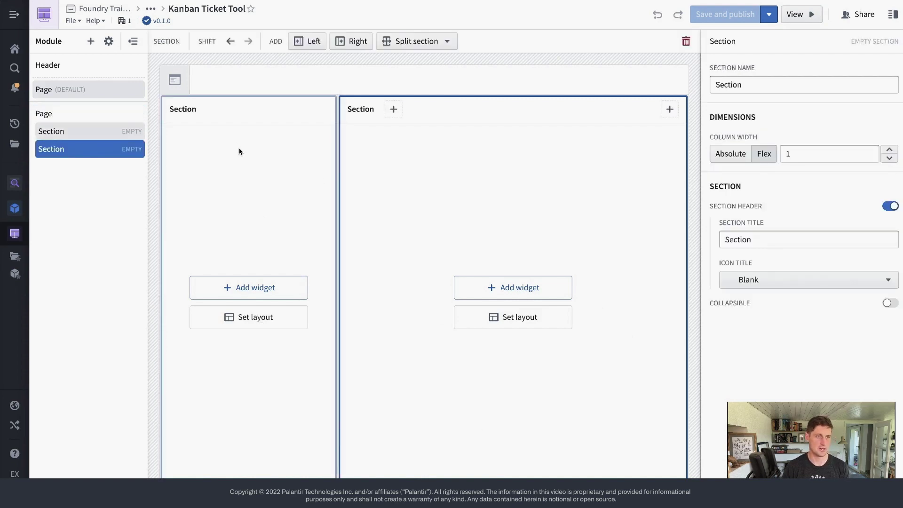
click(276, 193)
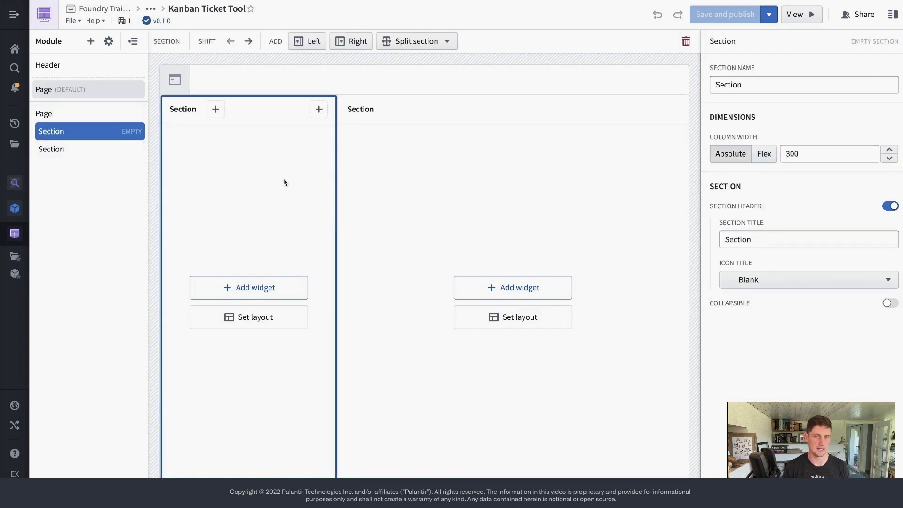
click(764, 153)
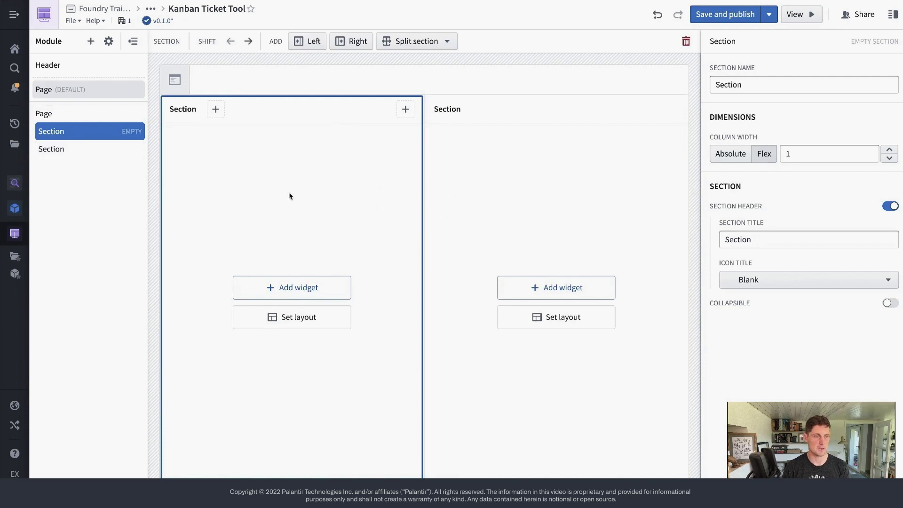
Add a third section after the second one, with Flex column width and its section header enabled
click(506, 178)
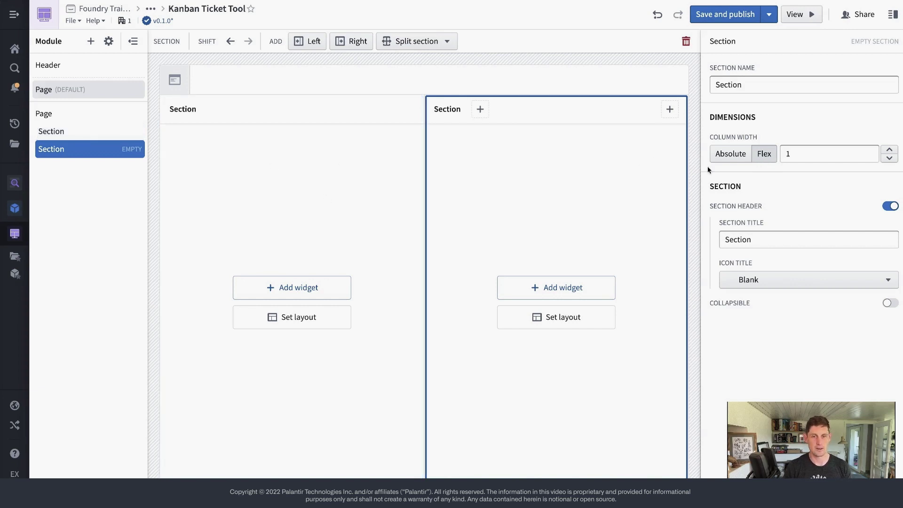
click(350, 41)
click(623, 190)
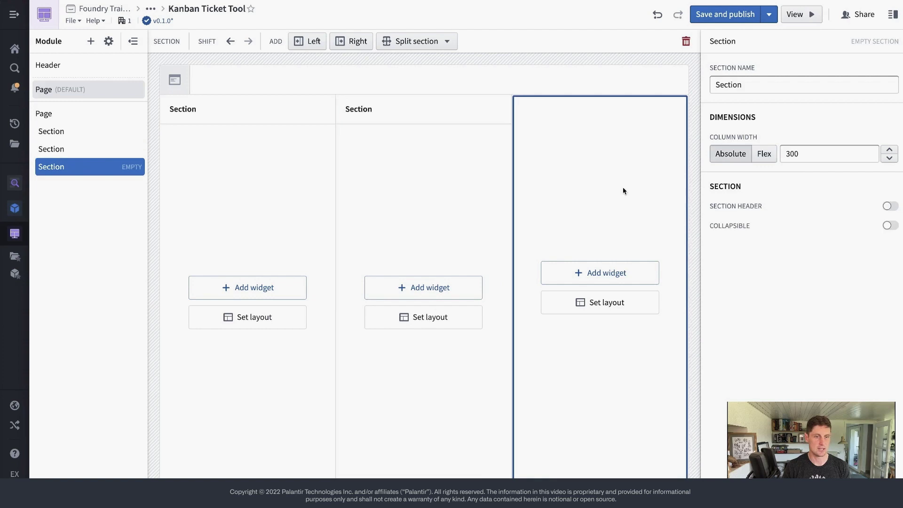
click(764, 155)
click(448, 174)
click(619, 200)
click(890, 206)
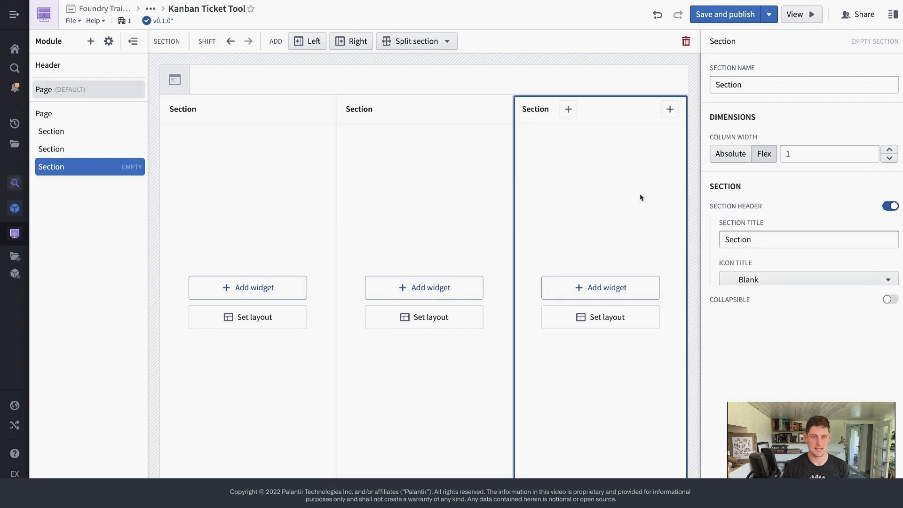
drag(190, 107, 369, 112)
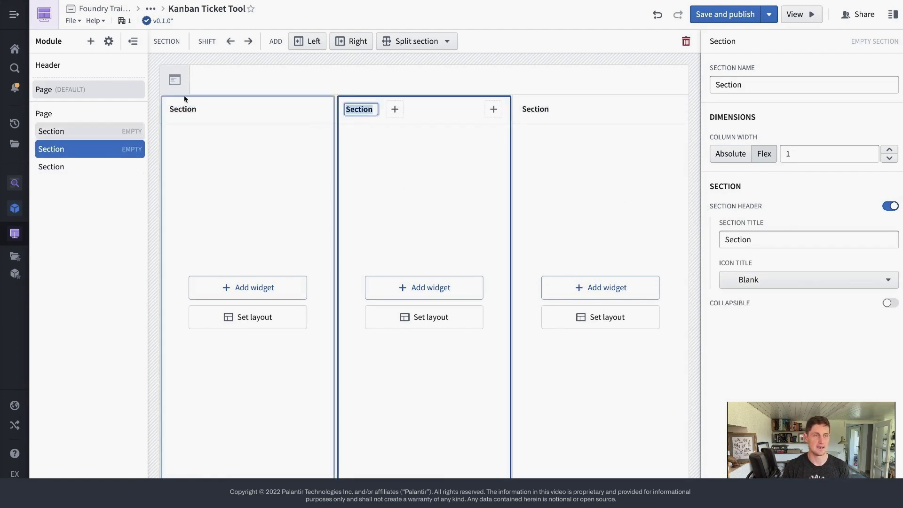
click(367, 110)
click(538, 111)
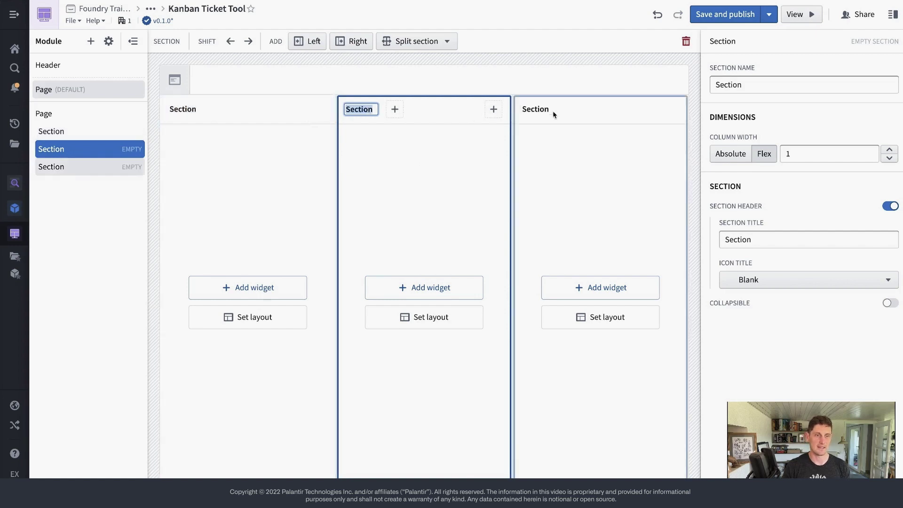
click(389, 220)
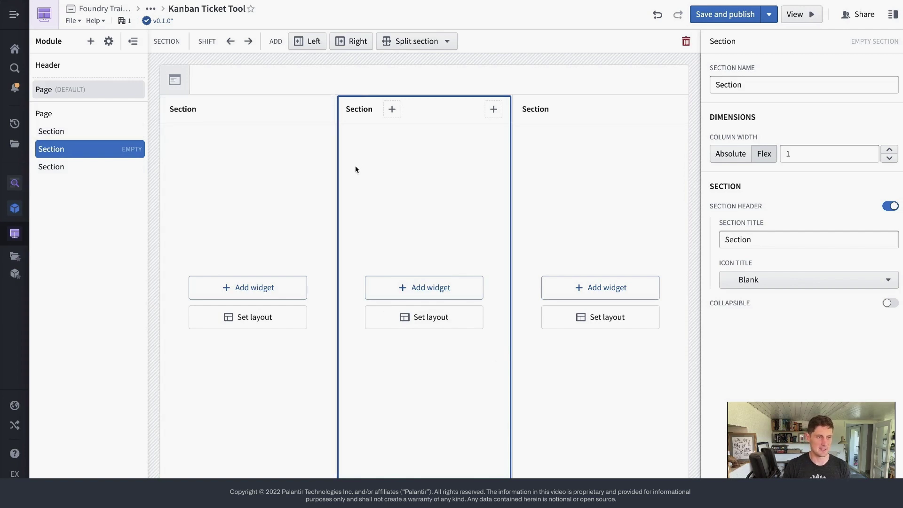
Create a new static string variable for the module header's title
click(216, 80)
click(214, 81)
click(214, 82)
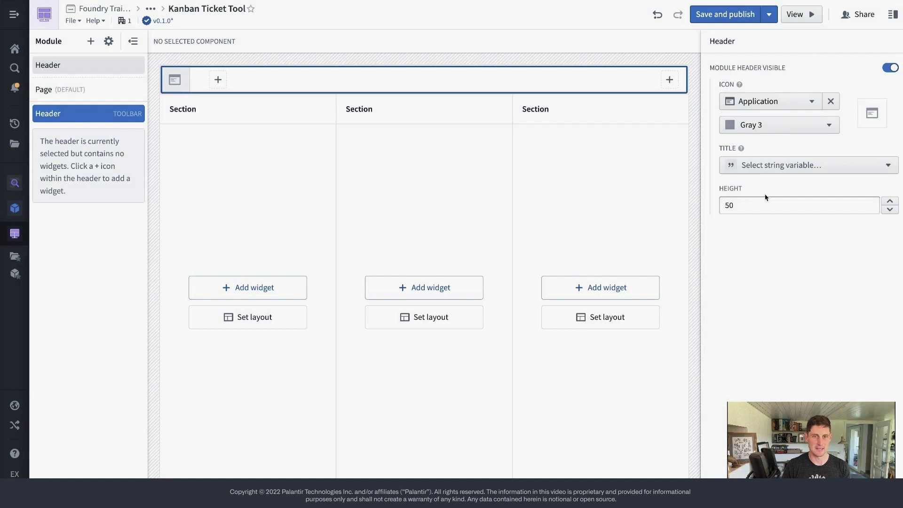
click(804, 168)
mouse_move(800, 185)
click(625, 188)
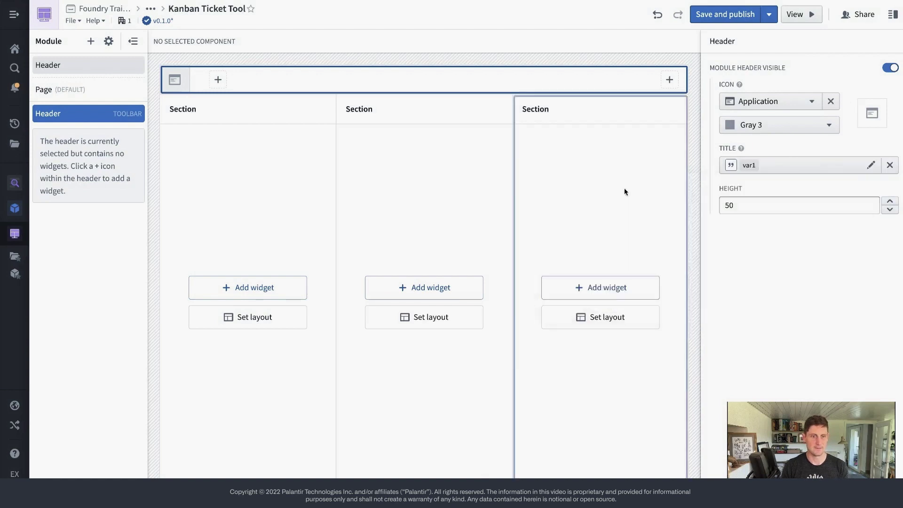
Rename the header title variable to [s] App Title and give it the default value Ticket Kanban
click(405, 171)
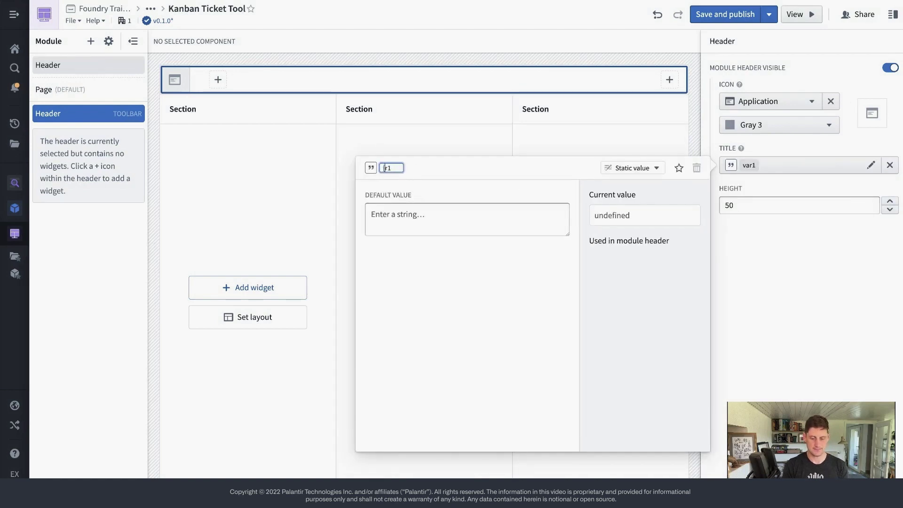
text(App Title)
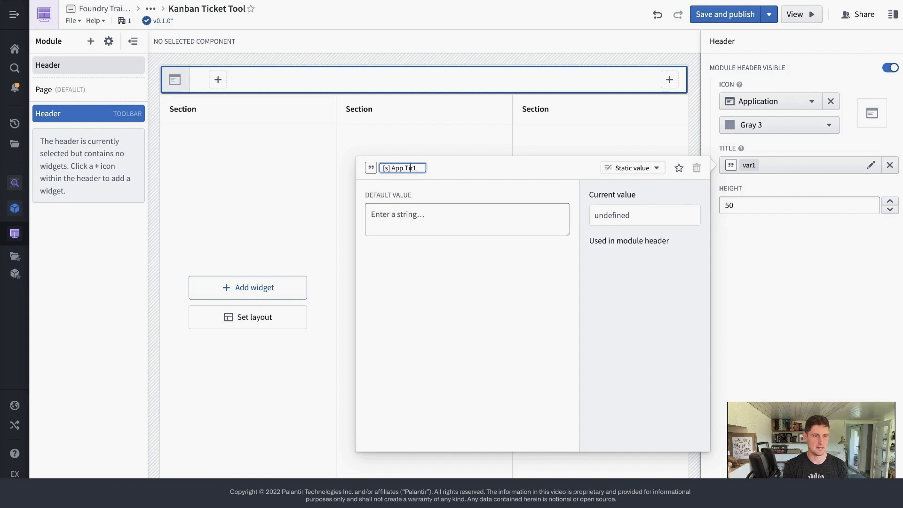
key(Delete)
key(Delete)
key(Return)
click(420, 217)
text(Ticket )
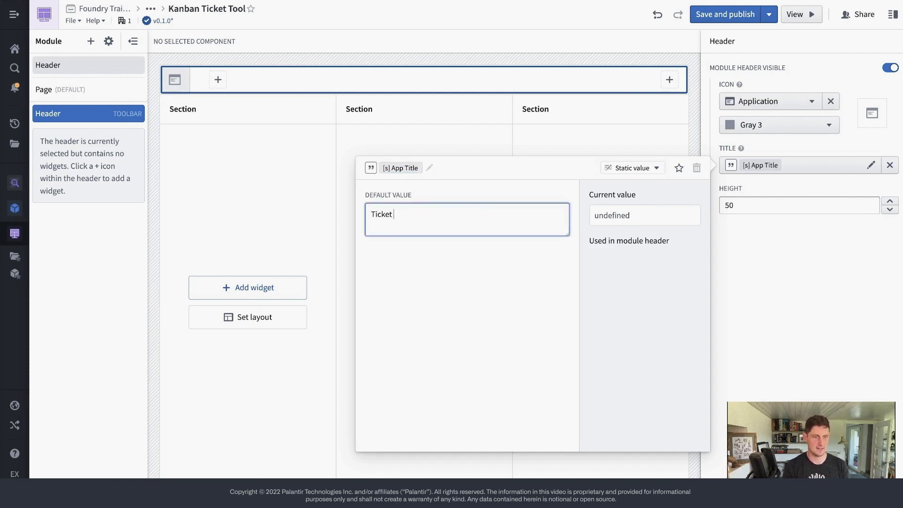
text(Kanban)
key(Return)
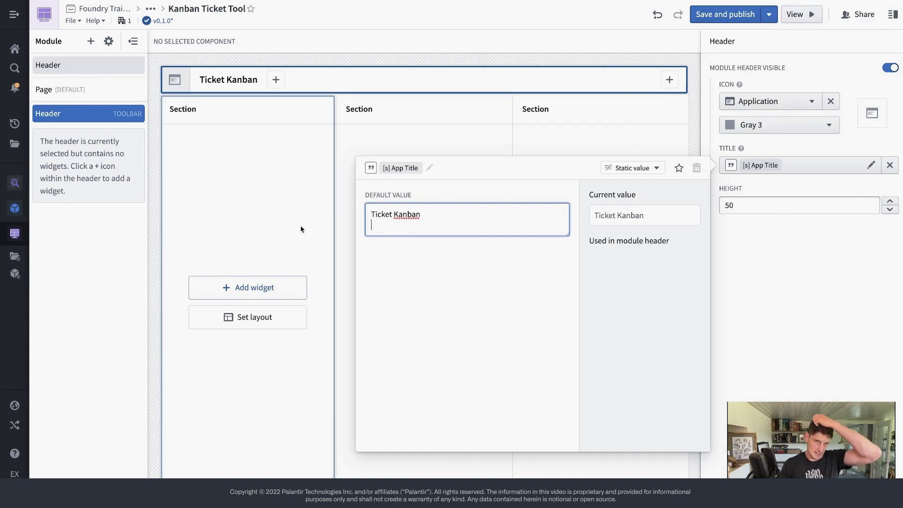
Add a new object set definition variable and name it [o] All Tickets
click(270, 193)
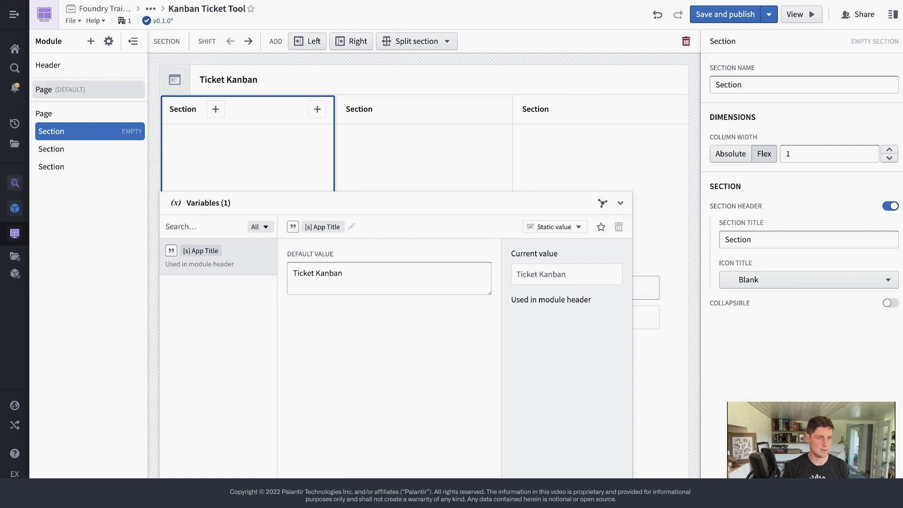
mouse_move(230, 447)
click(395, 439)
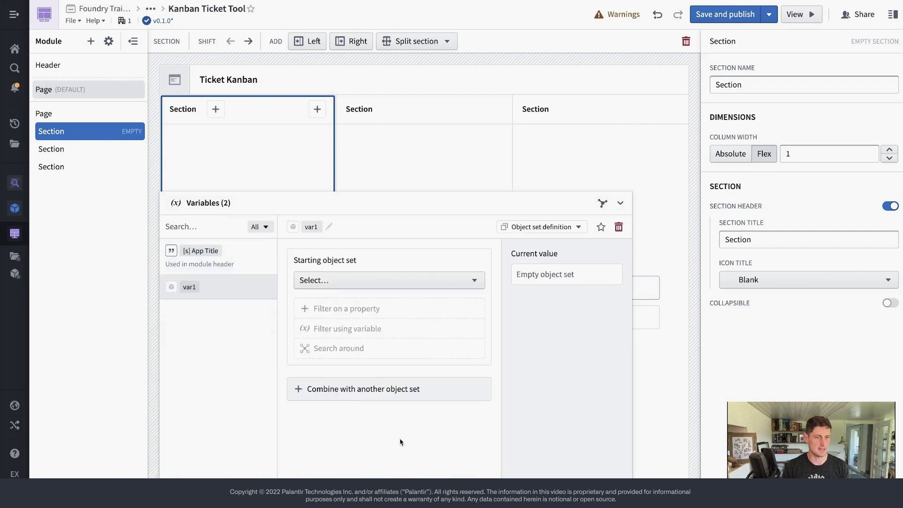
click(311, 226)
key(BackSpace)
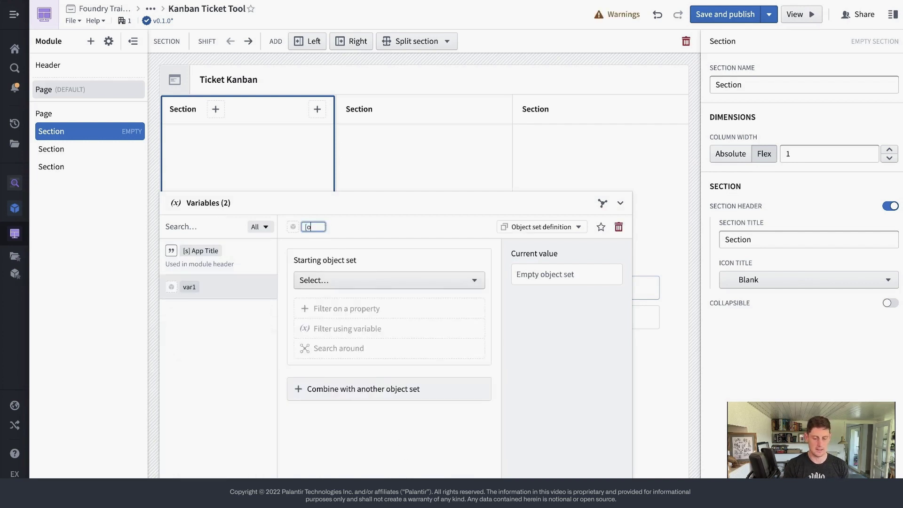
text(All Tickets)
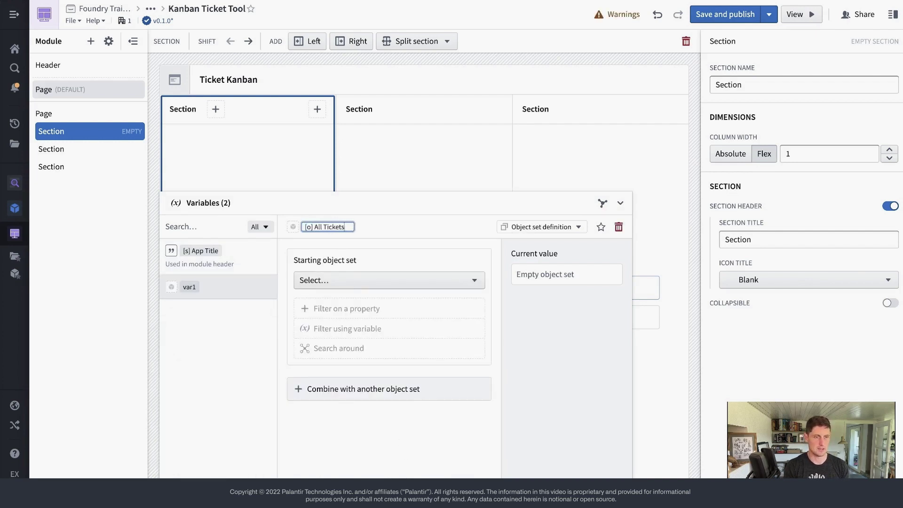
Set the starting object set of [o] All Tickets to the Ticket object type
click(348, 285)
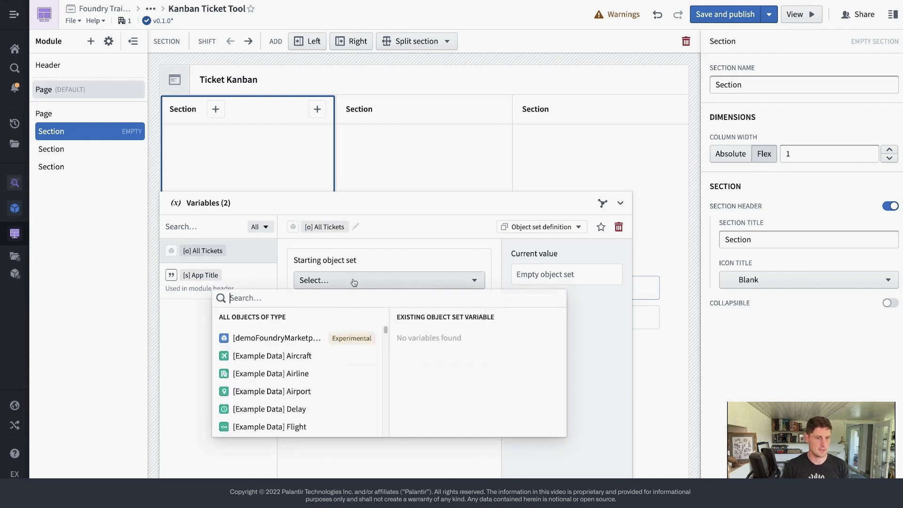
text(ticket)
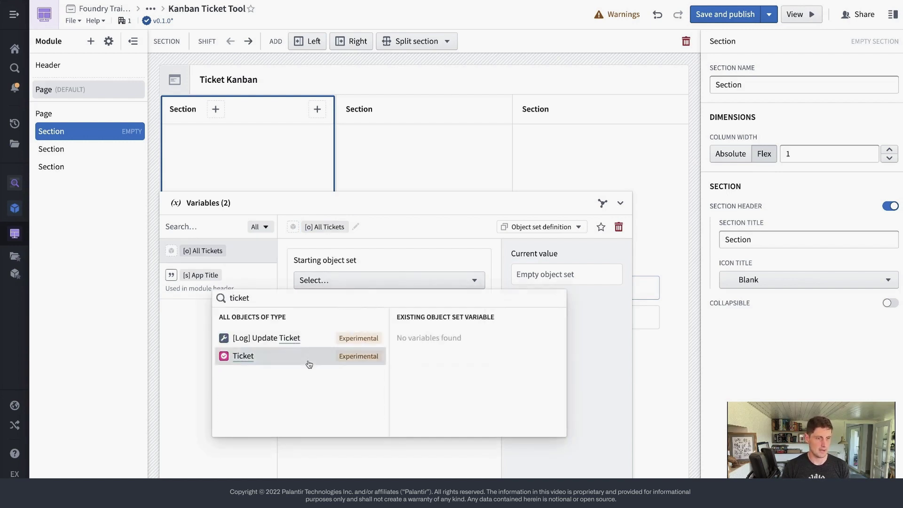
click(306, 358)
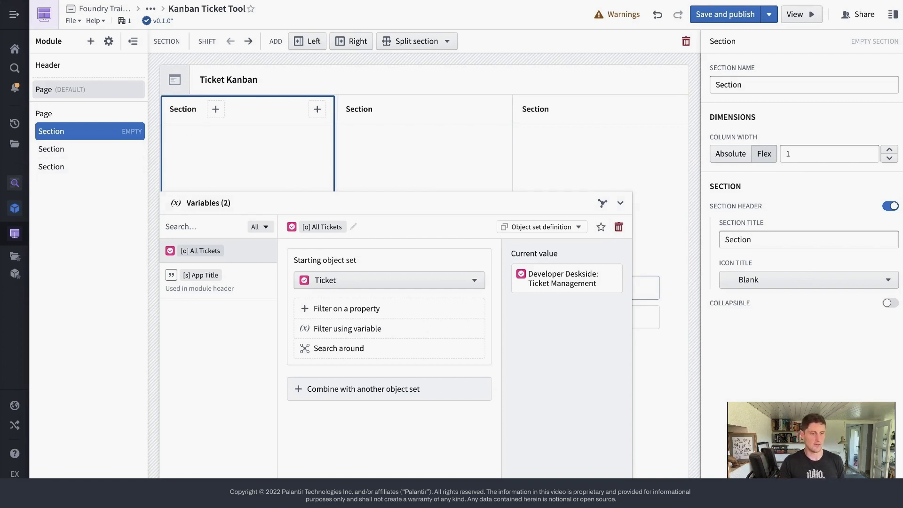
Add another object set definition variable and name it [s] Active Tickets
click(218, 489)
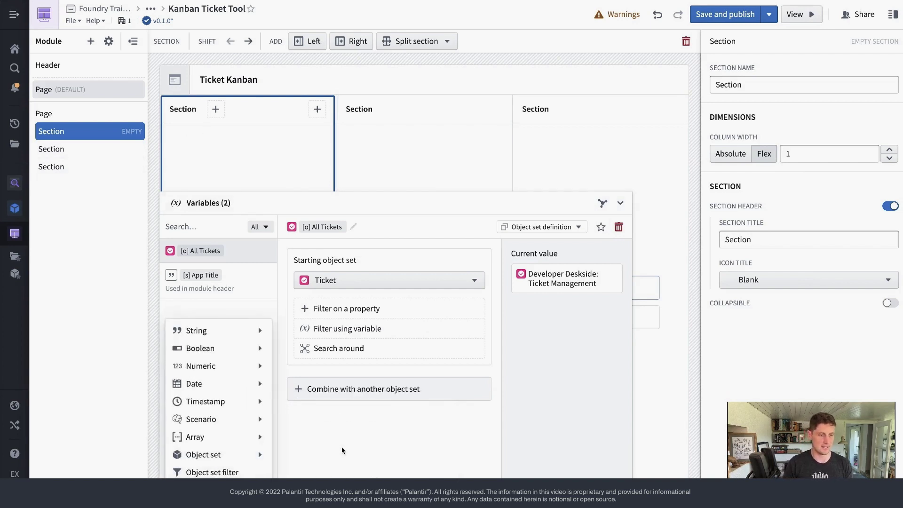
click(273, 472)
click(218, 489)
mouse_move(231, 454)
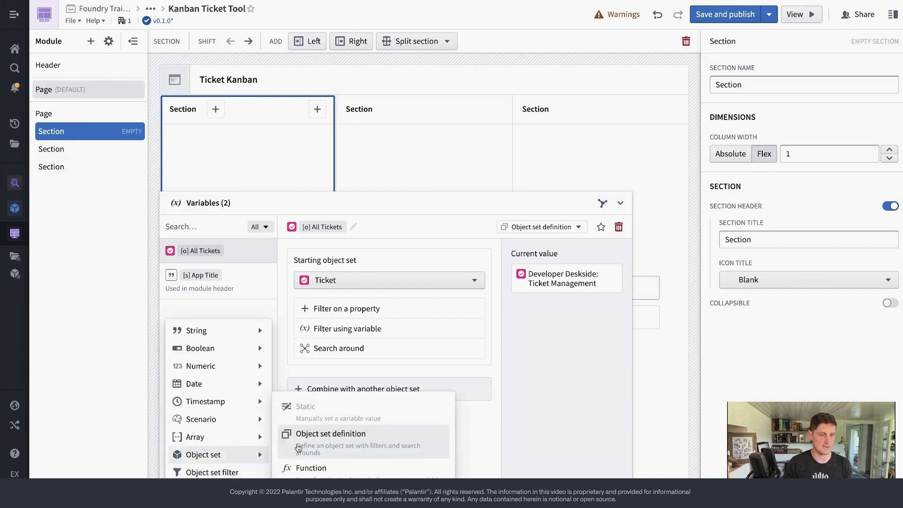
click(324, 435)
click(311, 226)
key(BackSpace)
text([s] Active)
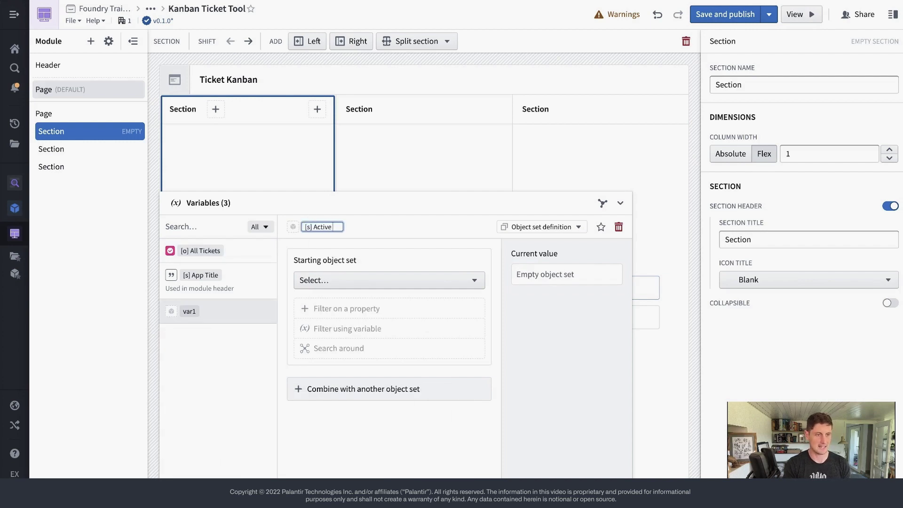
text( Tickets)
Set the starting object set of [s] Active Tickets to [o] All Tickets and filter it to Status is Active
click(319, 281)
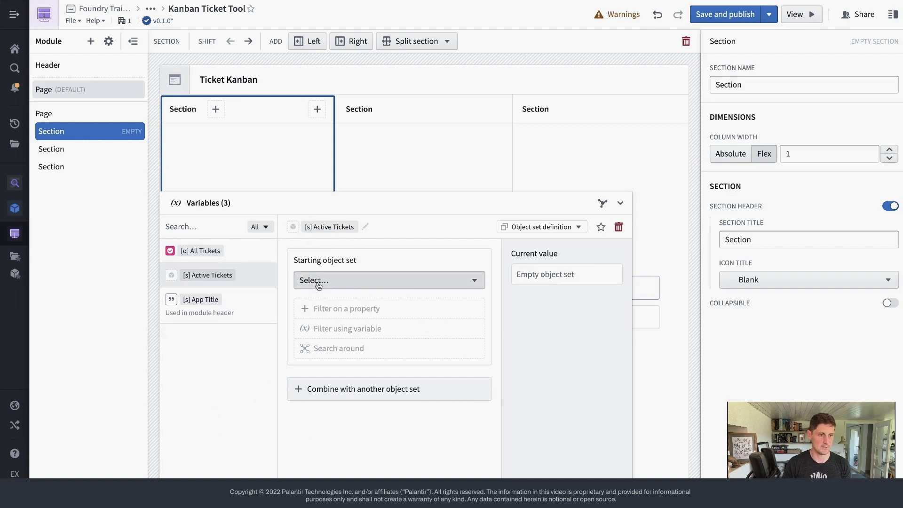
click(414, 336)
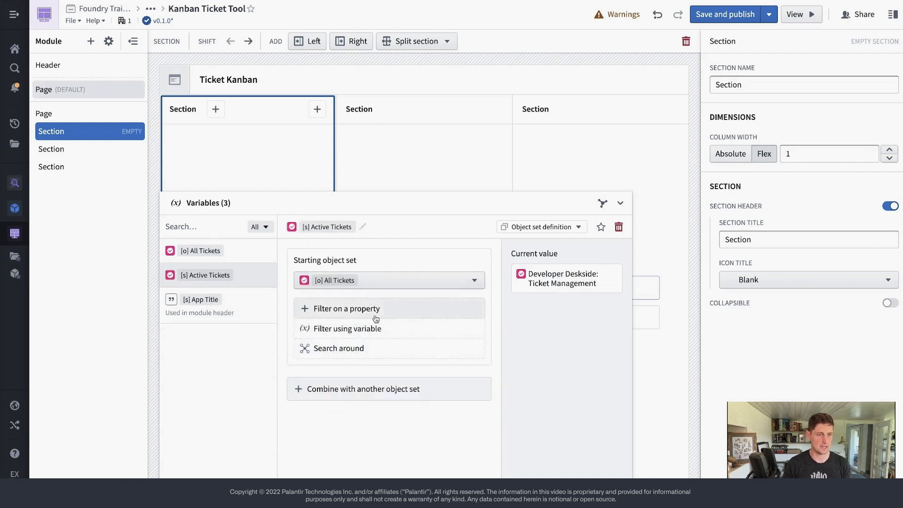
click(390, 310)
click(367, 230)
click(377, 329)
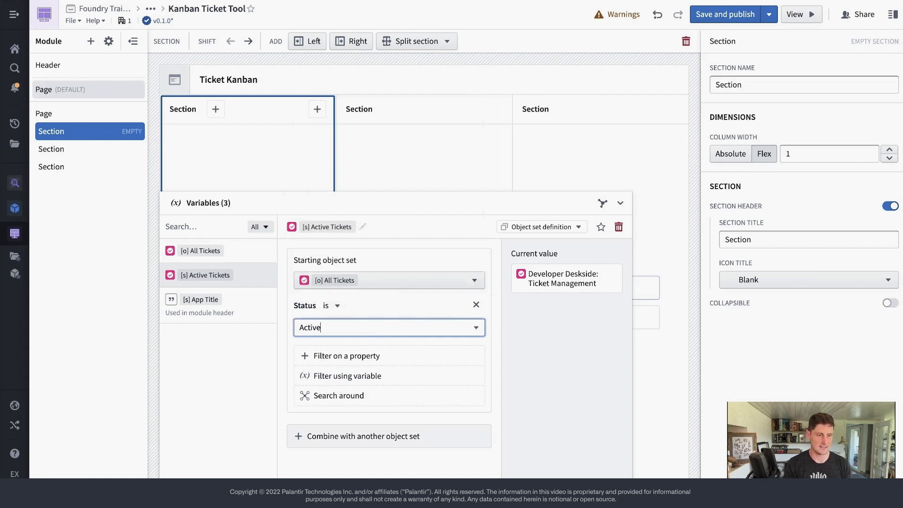
text(Active)
key(Return)
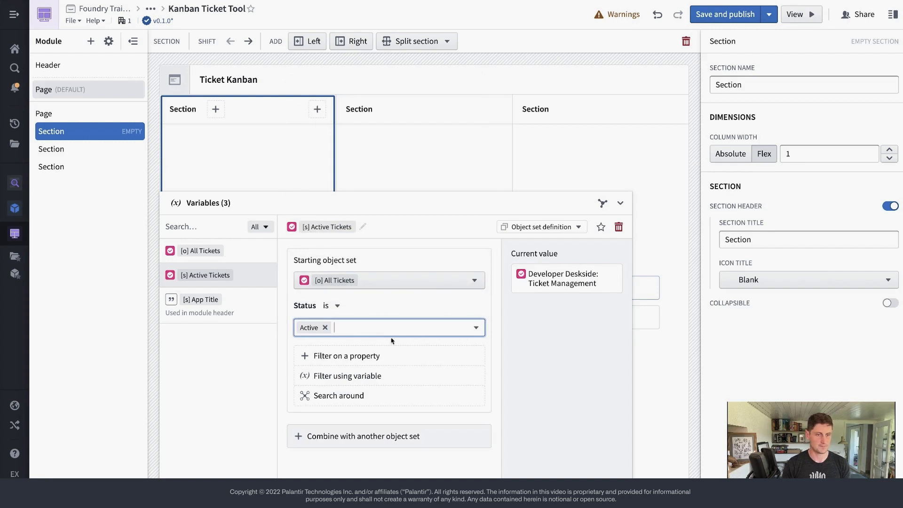
Add a static string variable and name it [s] Active
click(218, 489)
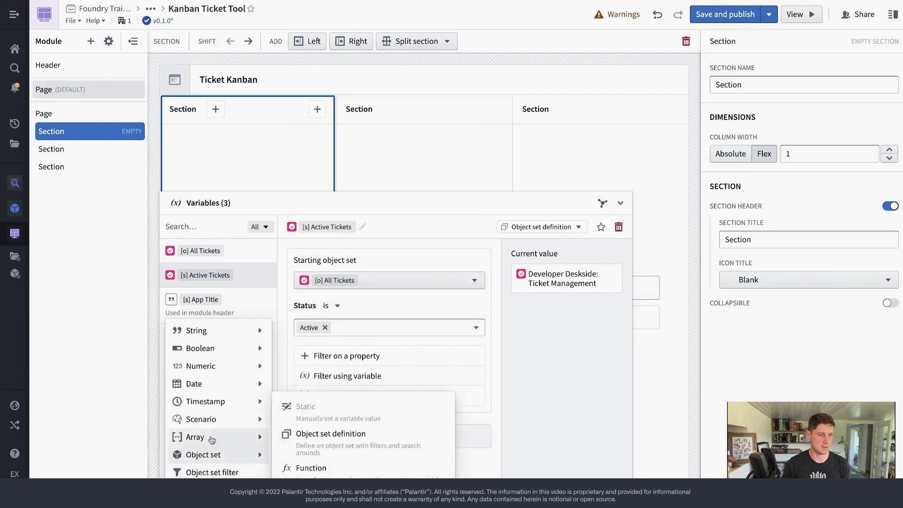
mouse_move(217, 337)
click(318, 336)
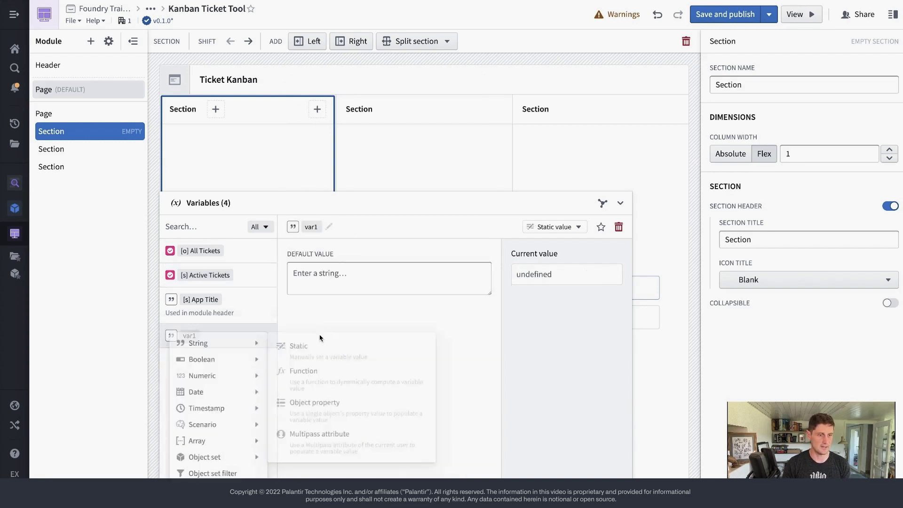
click(310, 226)
key(BackSpace)
text([s] Active)
key(Return)
Give the new string variable the default value Active
click(320, 282)
text(Active)
click(299, 306)
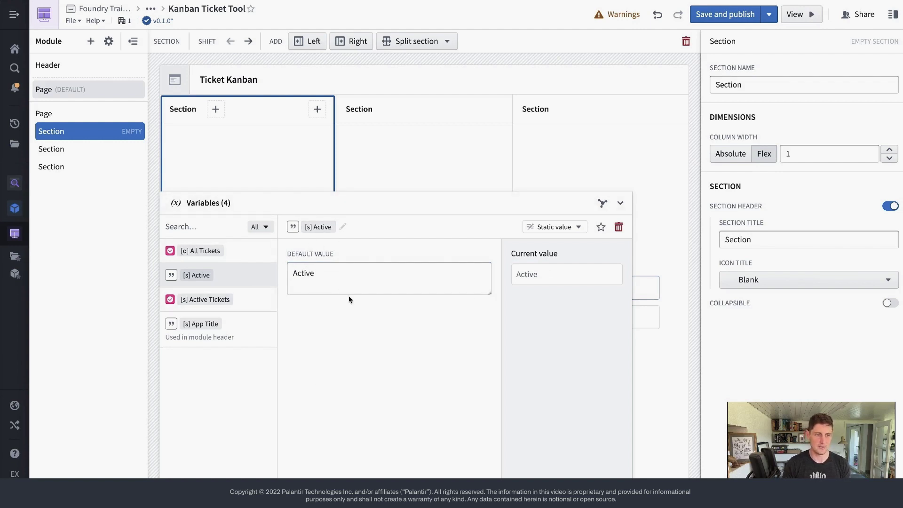
Rename the string variable to [s] Active Status
click(329, 226)
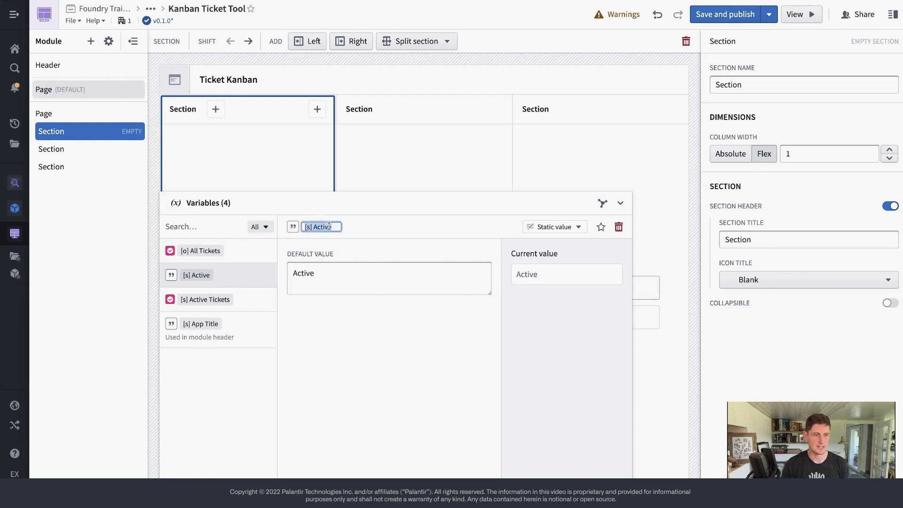
key(Right)
text(Sta)
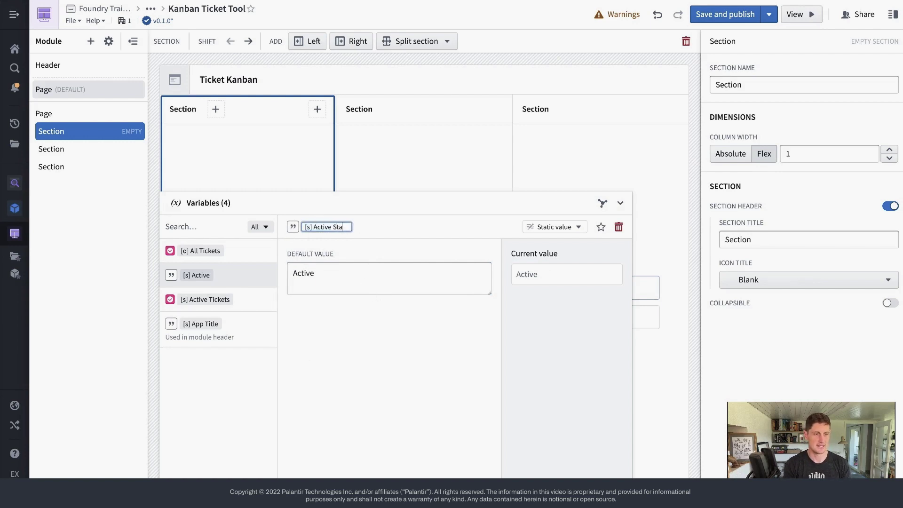
text(tus)
key(Return)
key(Tab)
click(357, 345)
Replace the fixed Status filter value of [s] Active Tickets with the variable [s] Active Status and close the variables list
click(237, 301)
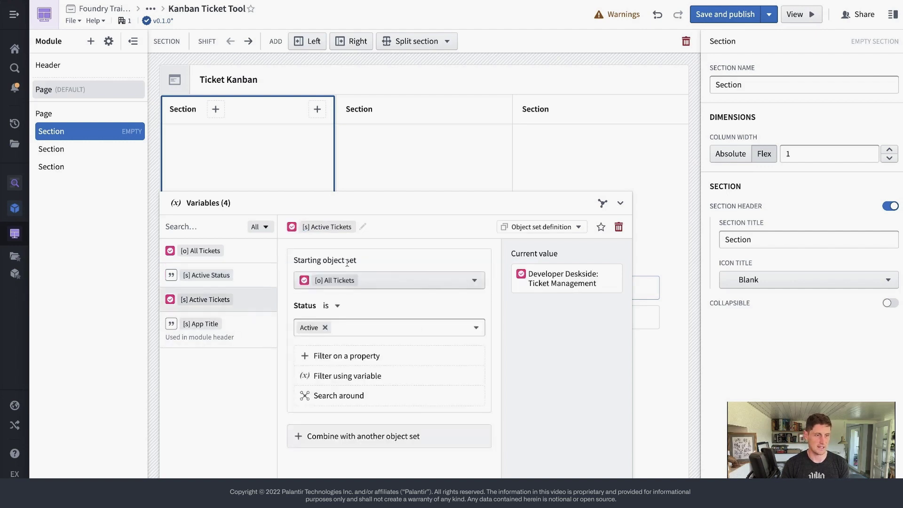
click(304, 328)
click(324, 328)
click(471, 335)
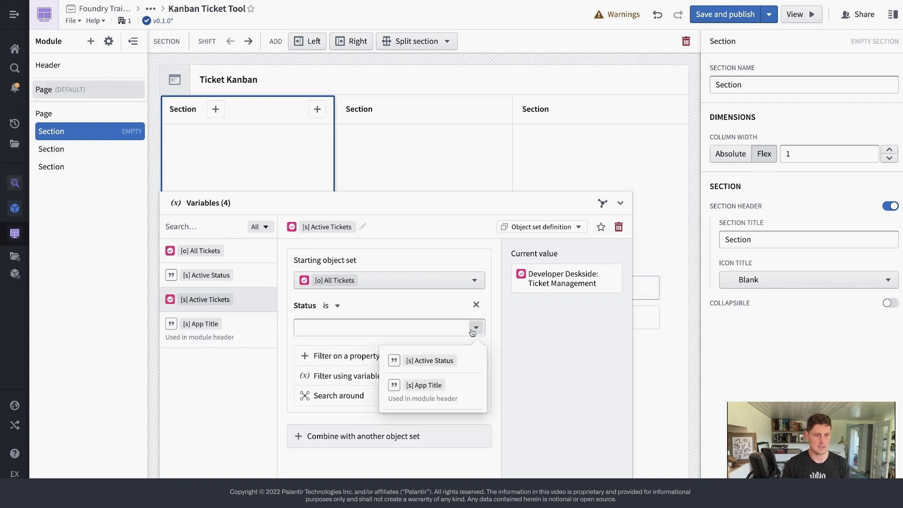
click(425, 358)
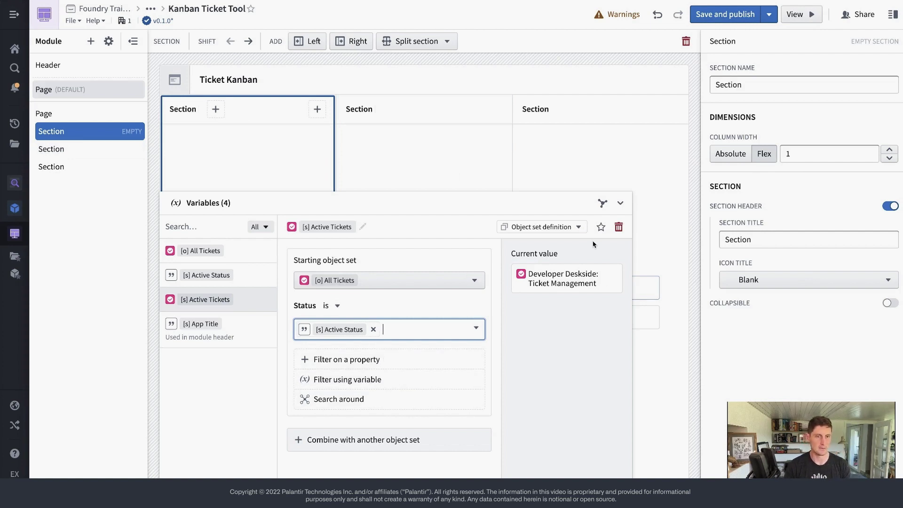
double_click(581, 274)
click(595, 313)
click(620, 202)
Clear the header title text of the middle section
click(375, 113)
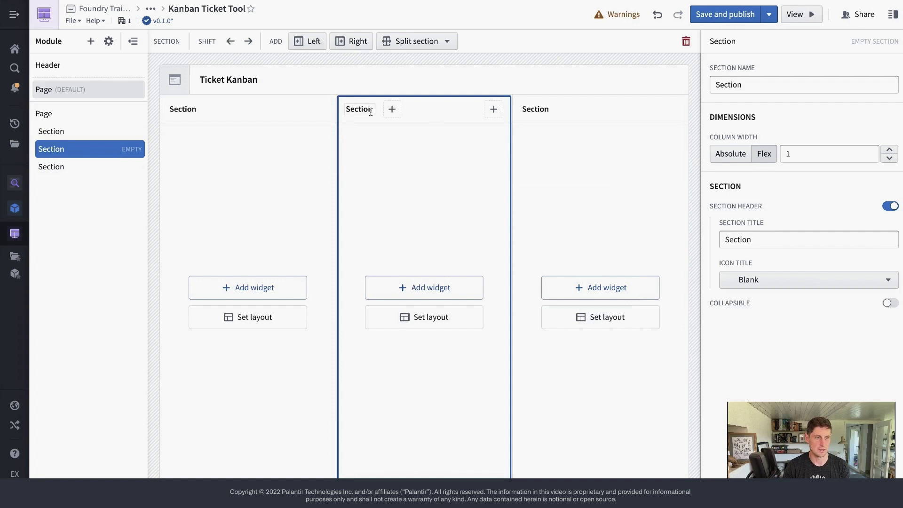
click(367, 110)
key(BackSpace)
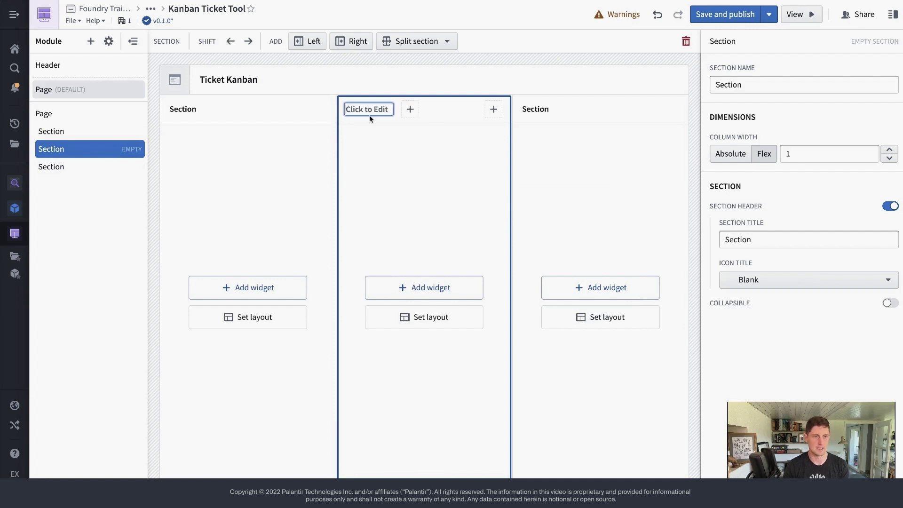
click(413, 113)
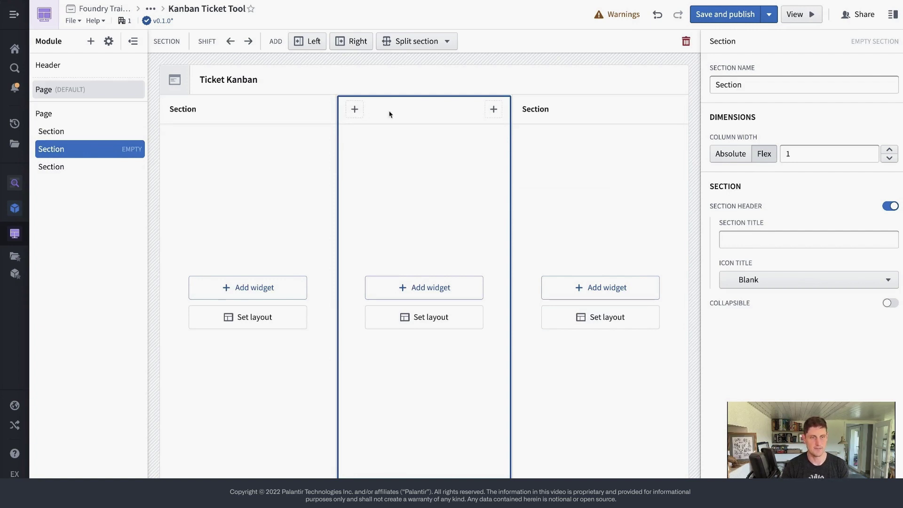
Add an Object set title widget to the middle section's header with [s] Active Tickets as its input object set
click(354, 110)
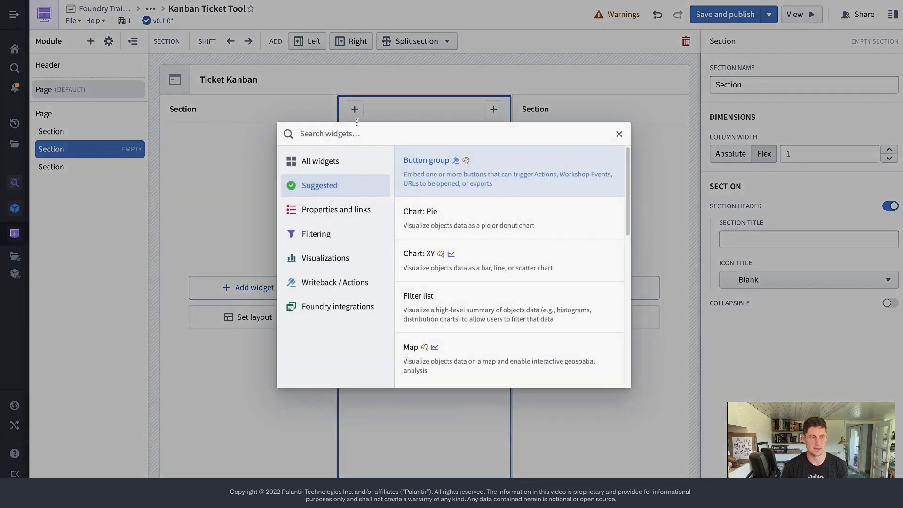
text(object tit)
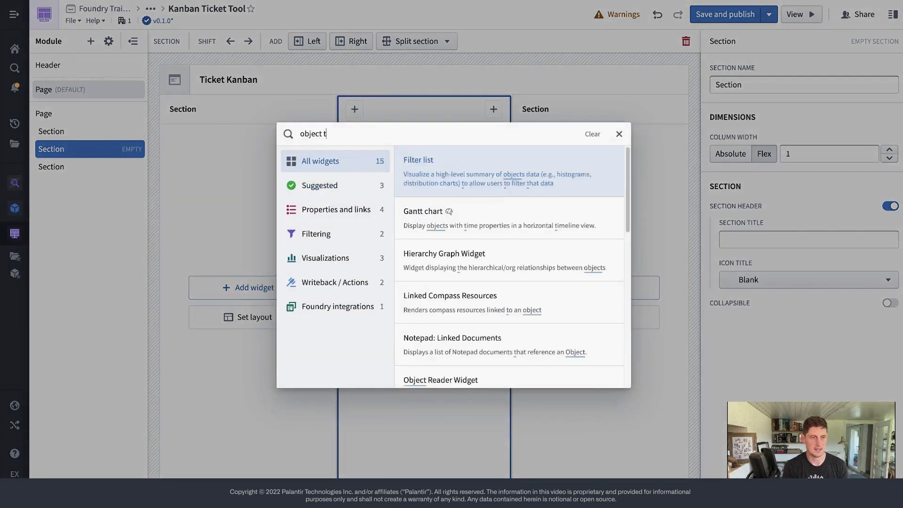
click(443, 183)
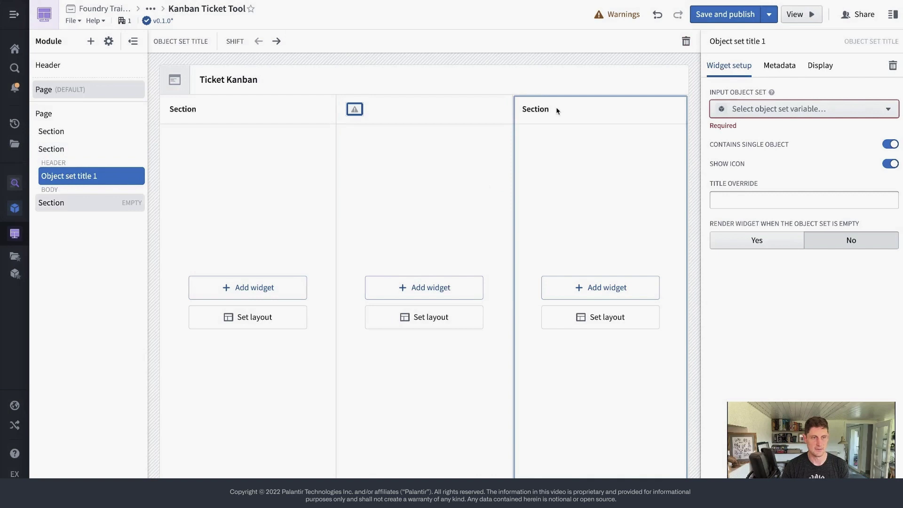
click(789, 115)
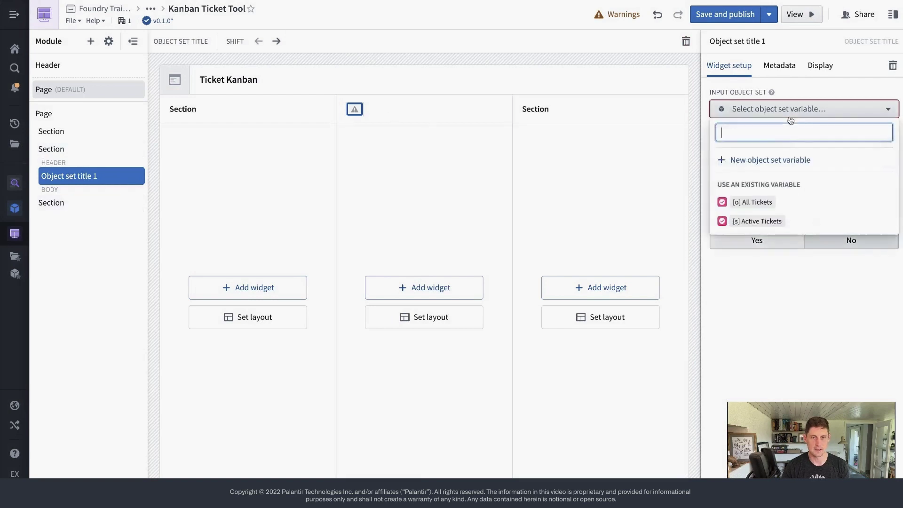
click(768, 223)
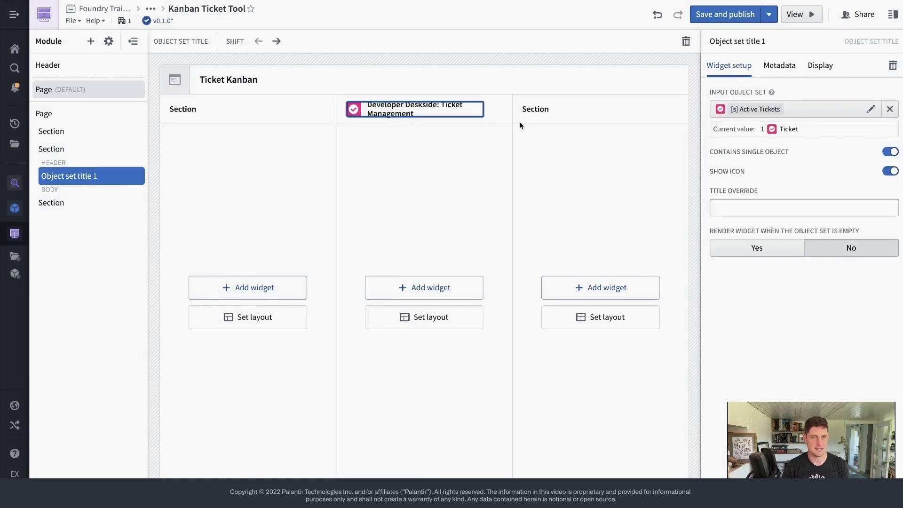
Turn off the single-object option of the object set title and override its title with Active
click(889, 151)
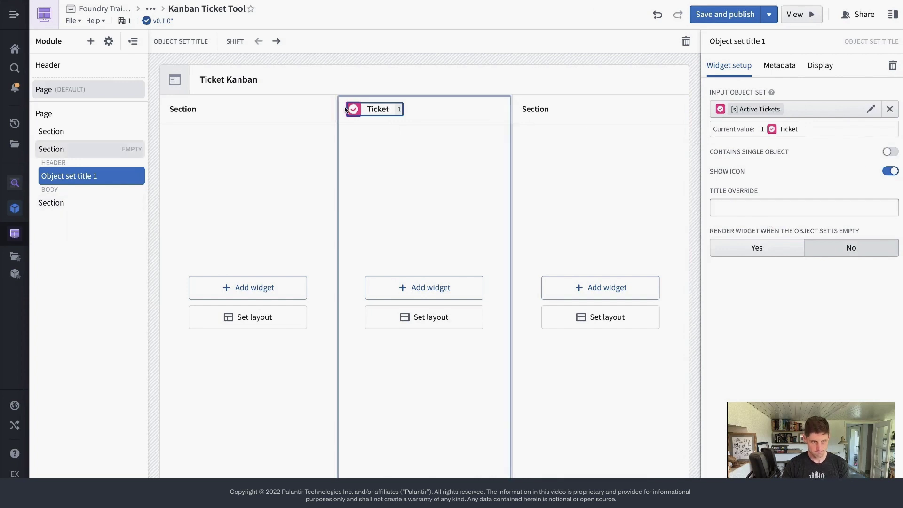
click(766, 207)
text(Actoive)
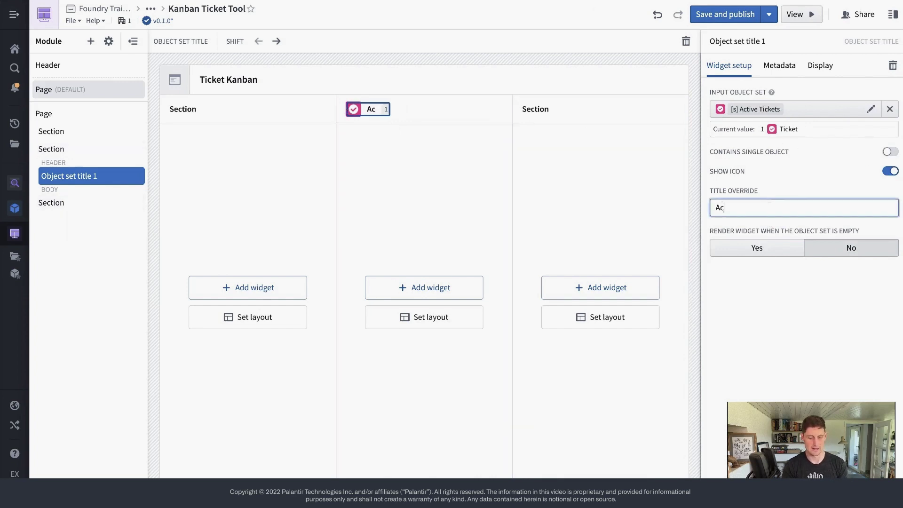
key(BackSpace)
key(BackSpace)
key(BackSpace)
key(BackSpace)
text(ive)
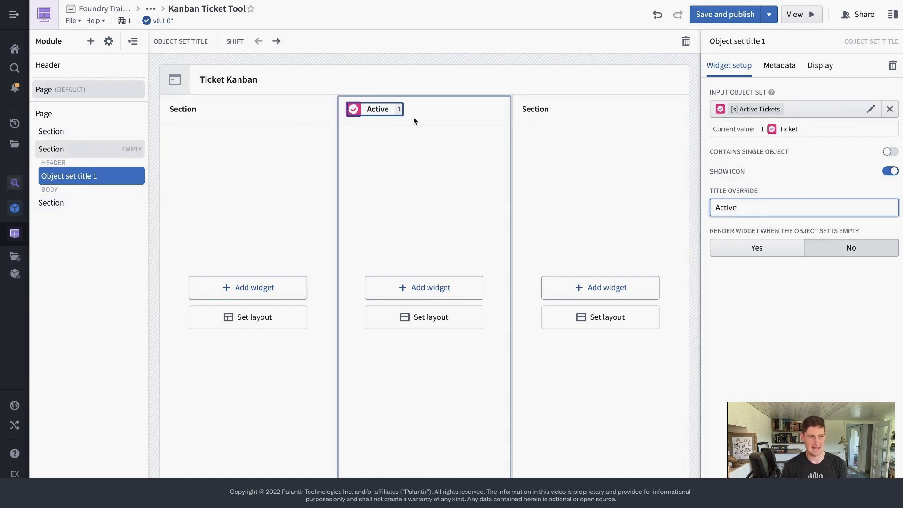
double_click(377, 109)
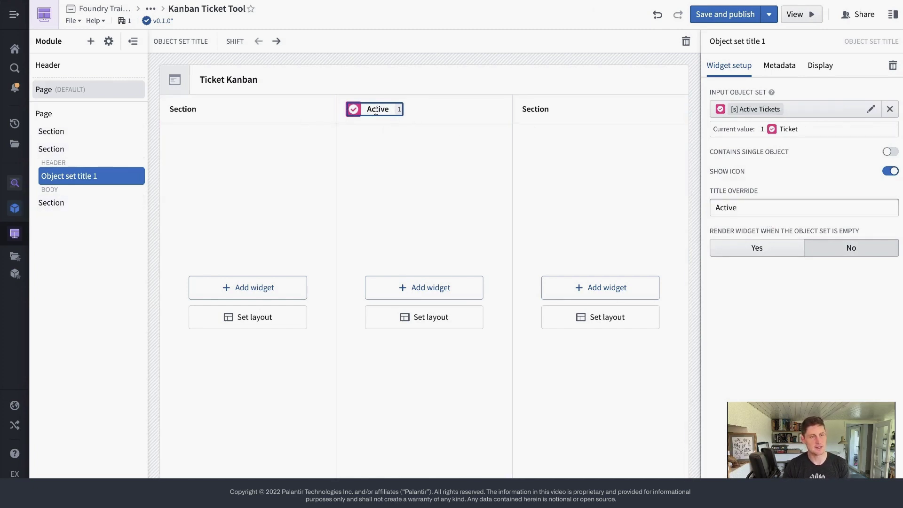
click(395, 121)
click(379, 110)
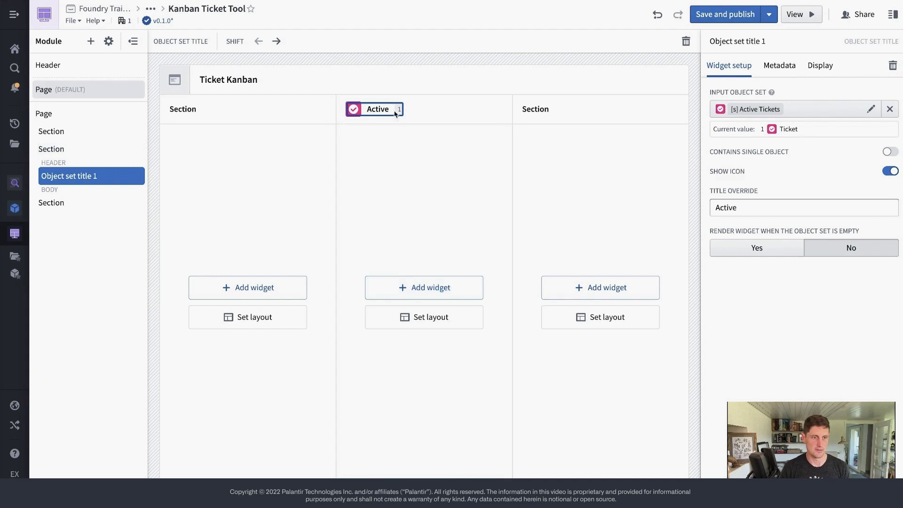
Add an Object list widget to the body of the Active section, using [s] Active Tickets as its object set
click(444, 292)
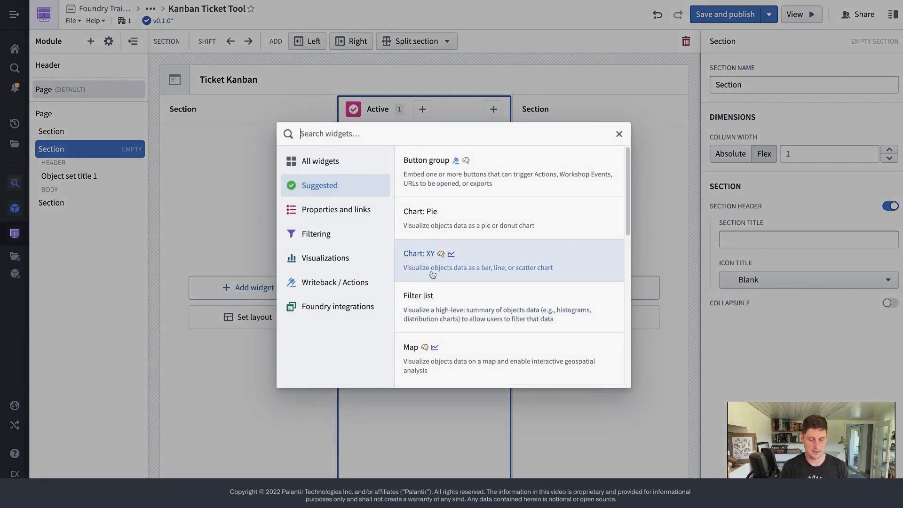
text(object)
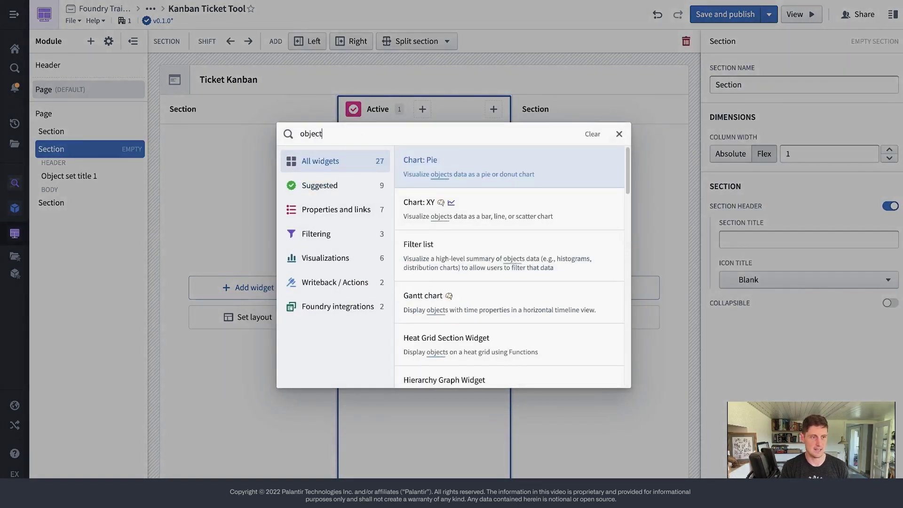
text( list)
click(477, 292)
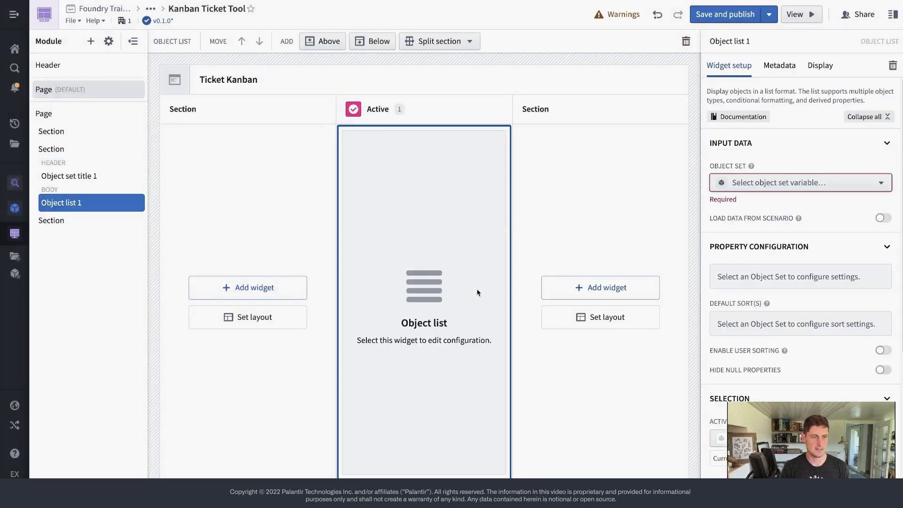
click(805, 185)
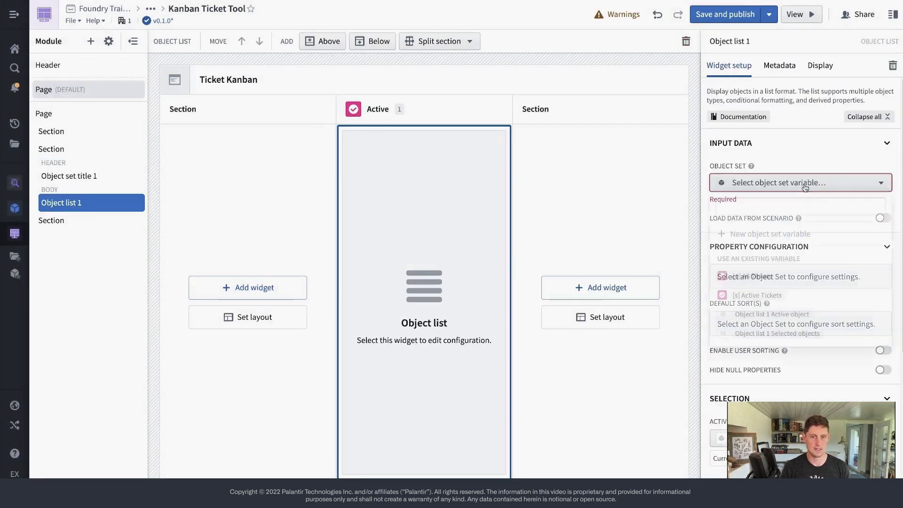
click(779, 293)
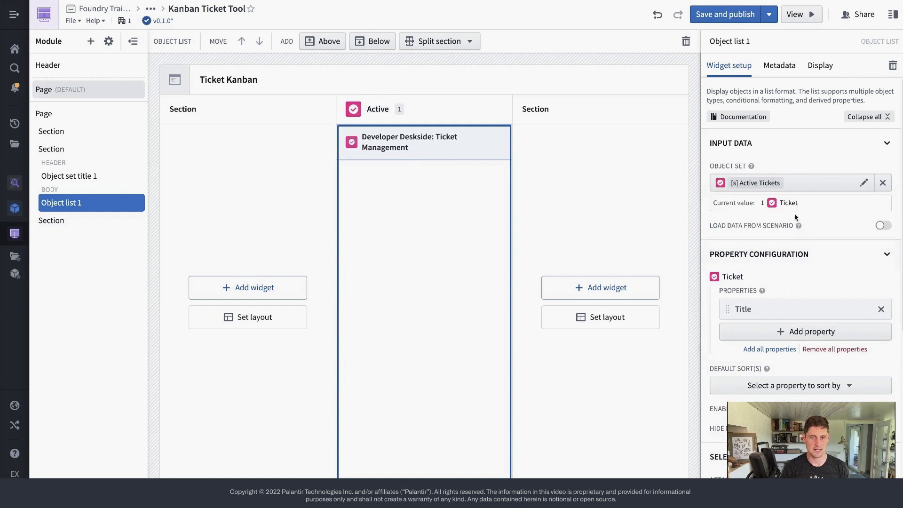
Add the Status and Assignee properties to the object list in the Active section
click(794, 331)
text(s)
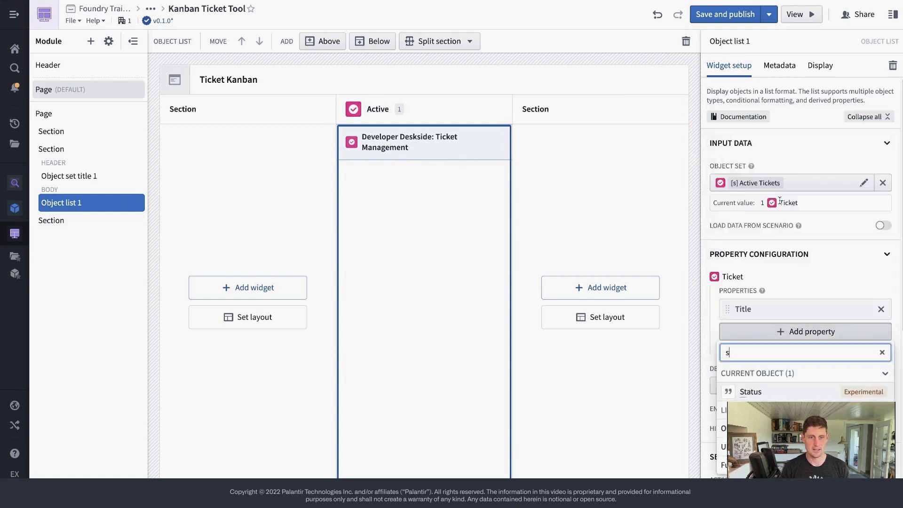
text(tat)
click(784, 395)
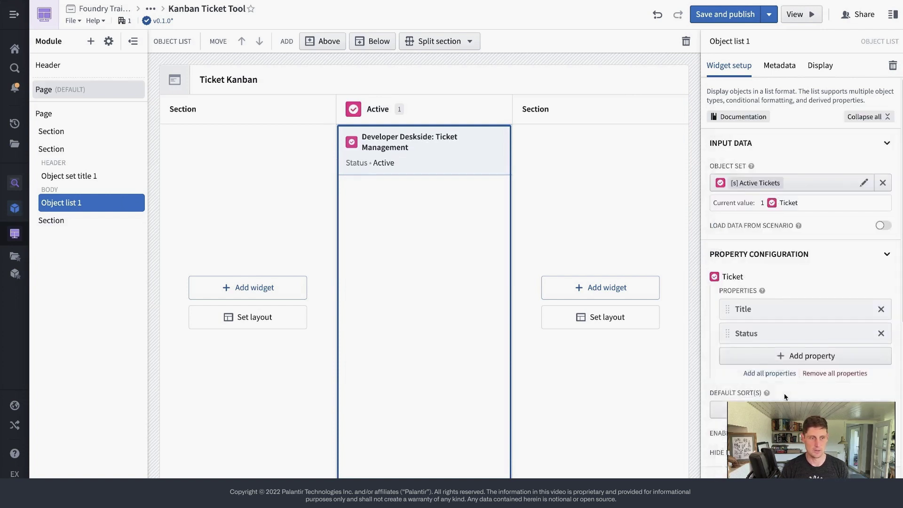
scroll(783, 337, down, 1)
click(782, 335)
key(ctrl+a)
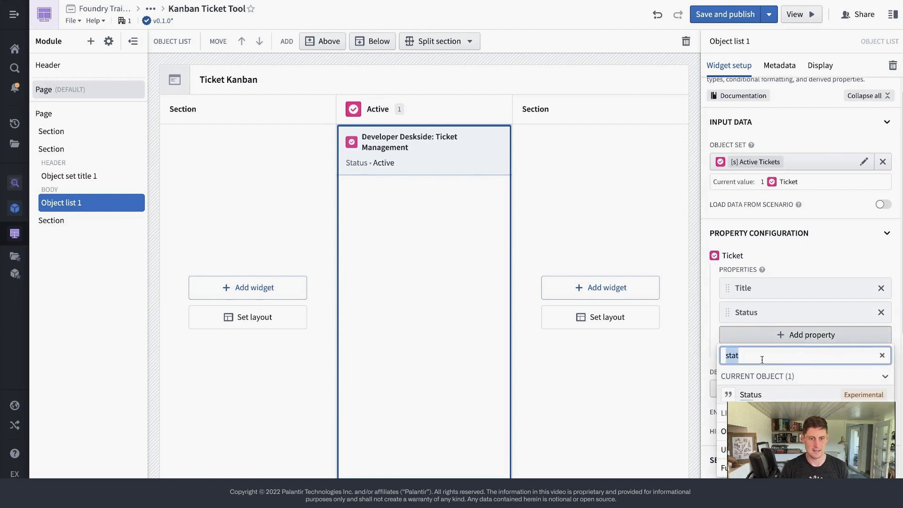
key(BackSpace)
text(ass)
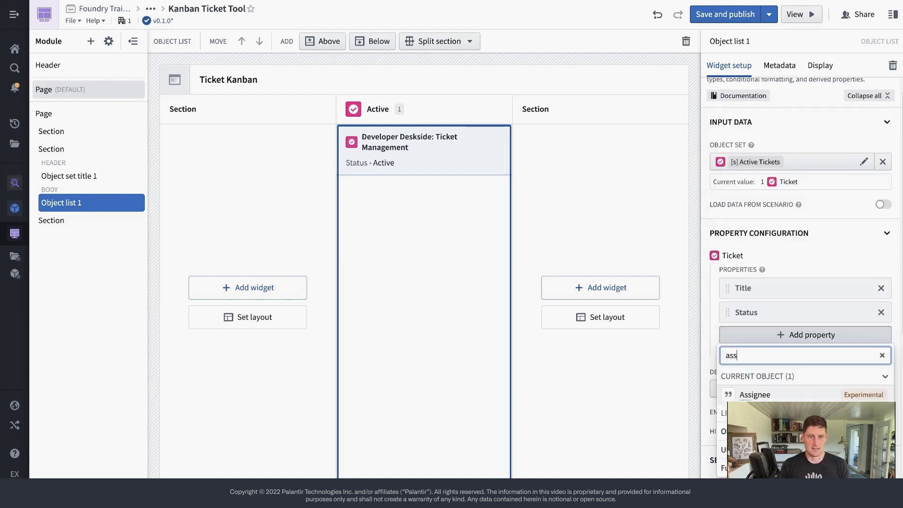
key(Return)
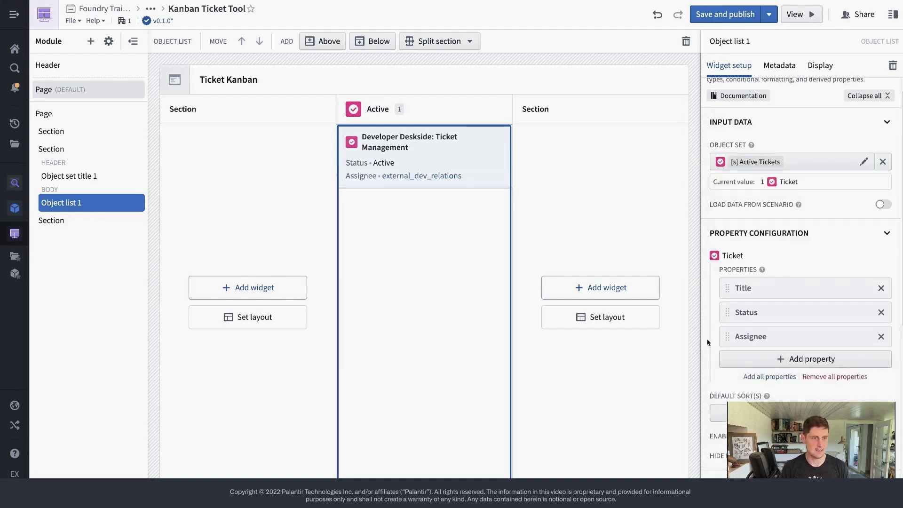
Add the Description property to the Active section's object list and clear its display label
click(800, 362)
key(ctrl+a)
key(BackSpace)
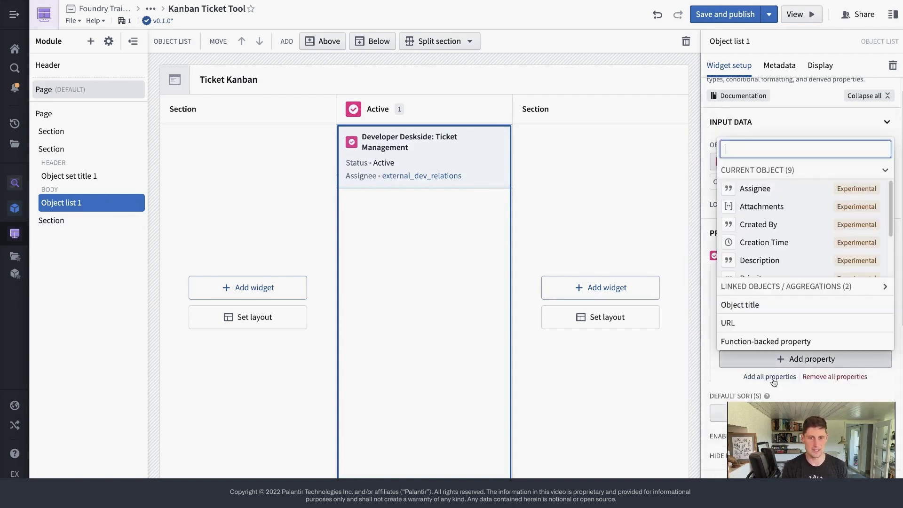
click(759, 260)
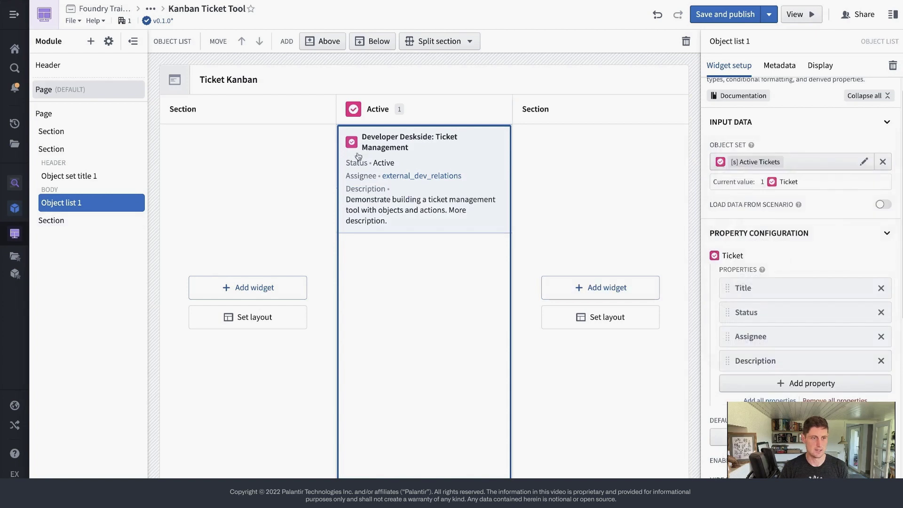
click(753, 361)
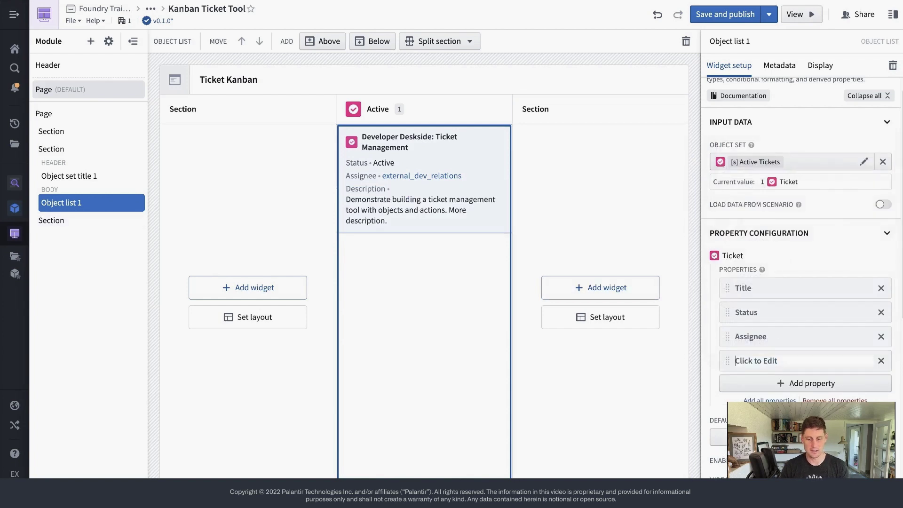
key(Return)
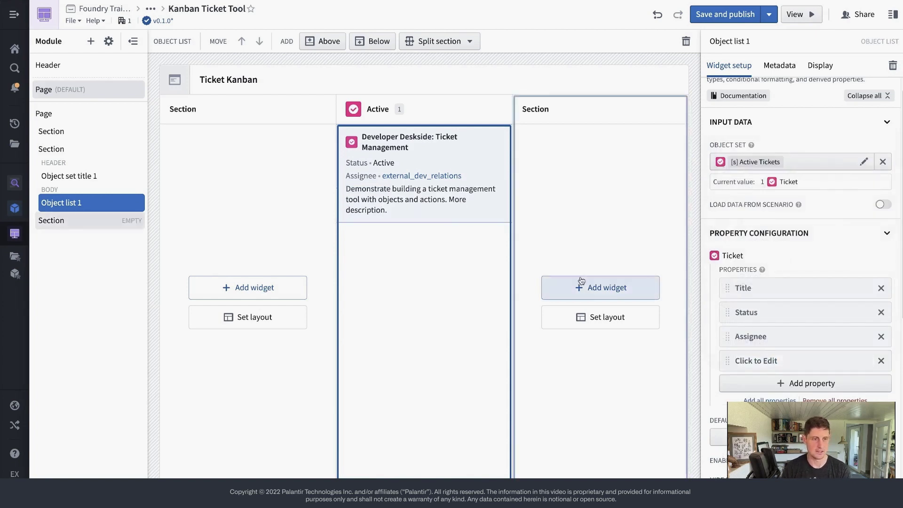
Remove the Status property from the Active section's object list and clear the Assignee property's display label
click(752, 313)
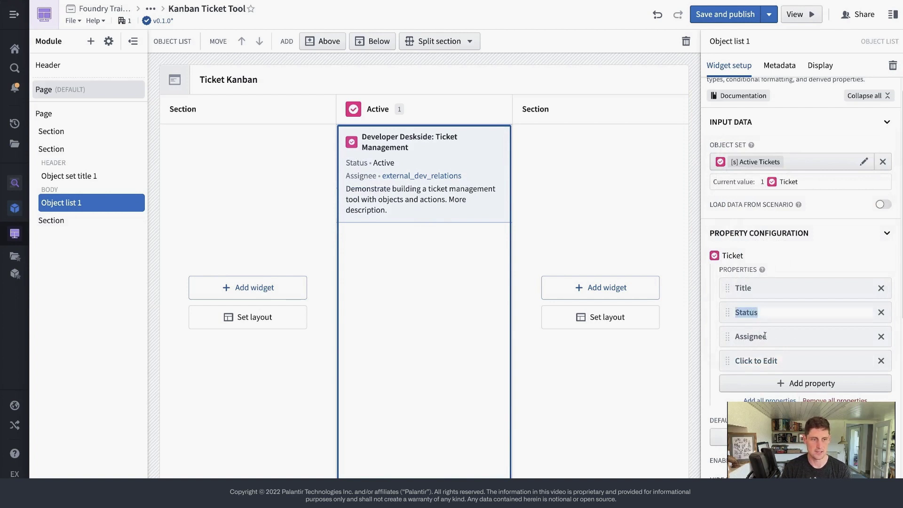
click(881, 312)
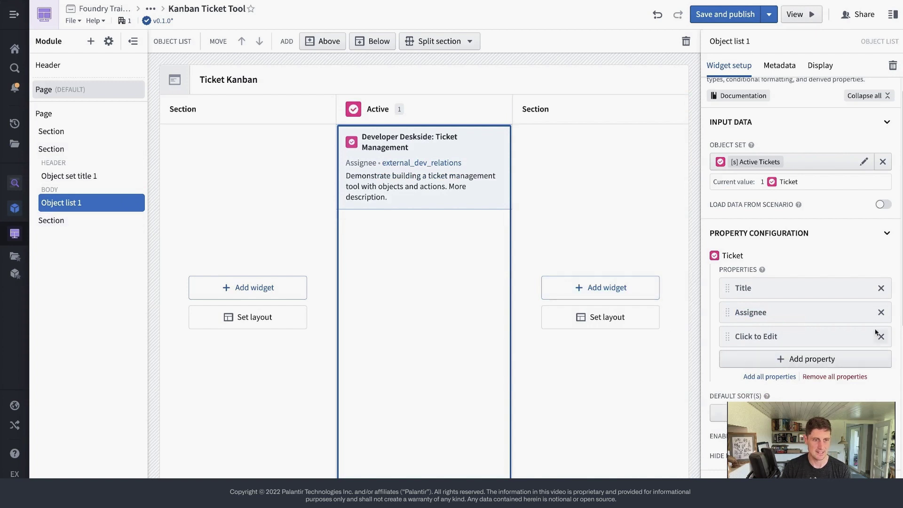
click(766, 312)
key(BackSpace)
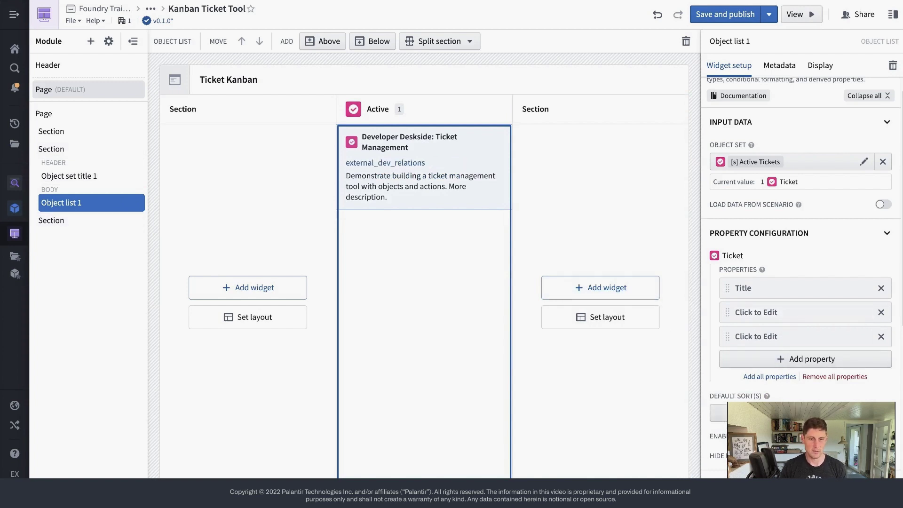
Add a default sort to the object list in the Active section
click(718, 413)
key(Escape)
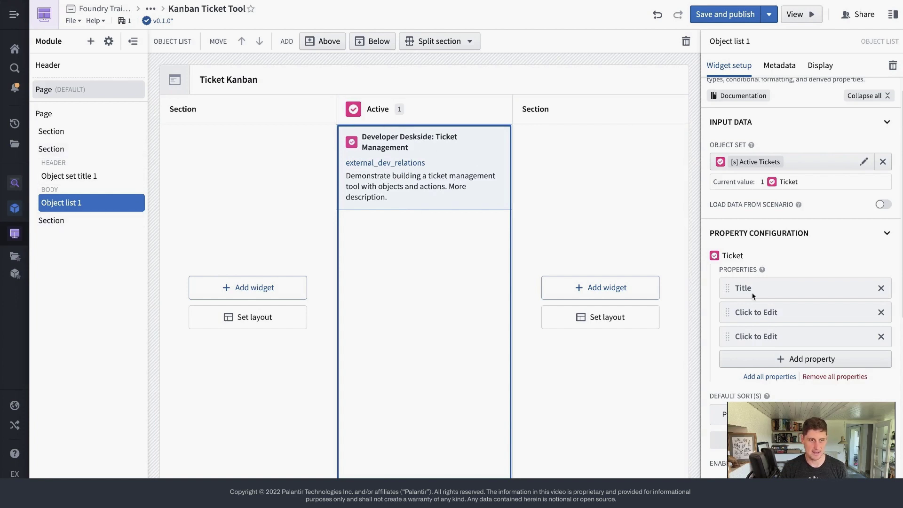
Hide the icon of the Active object set title in the middle section's header
click(451, 117)
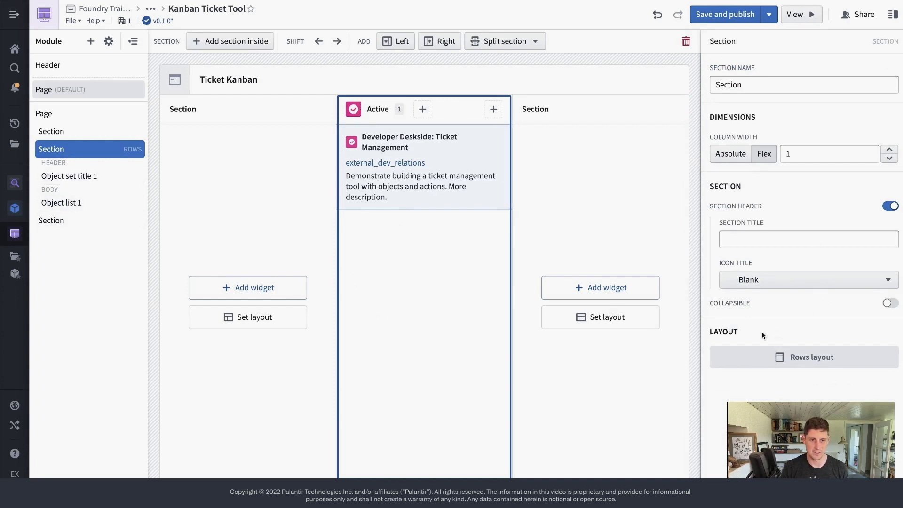
click(393, 107)
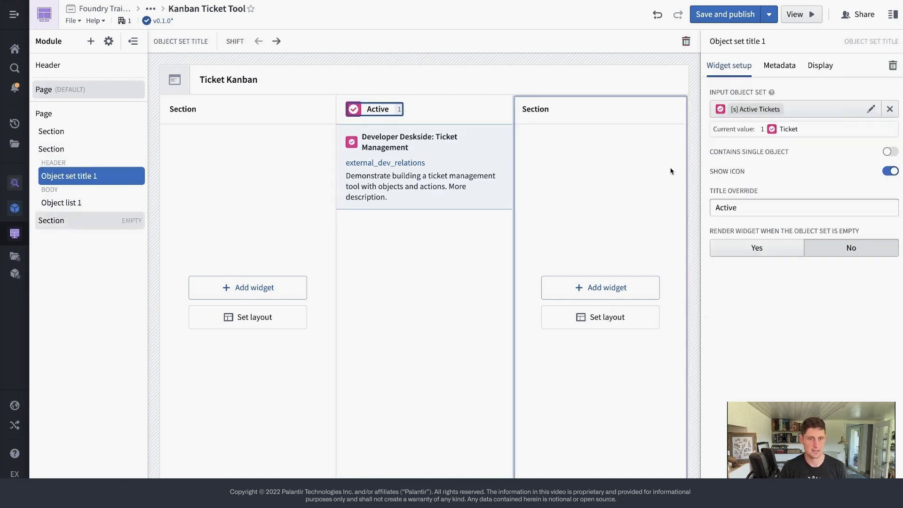
click(889, 172)
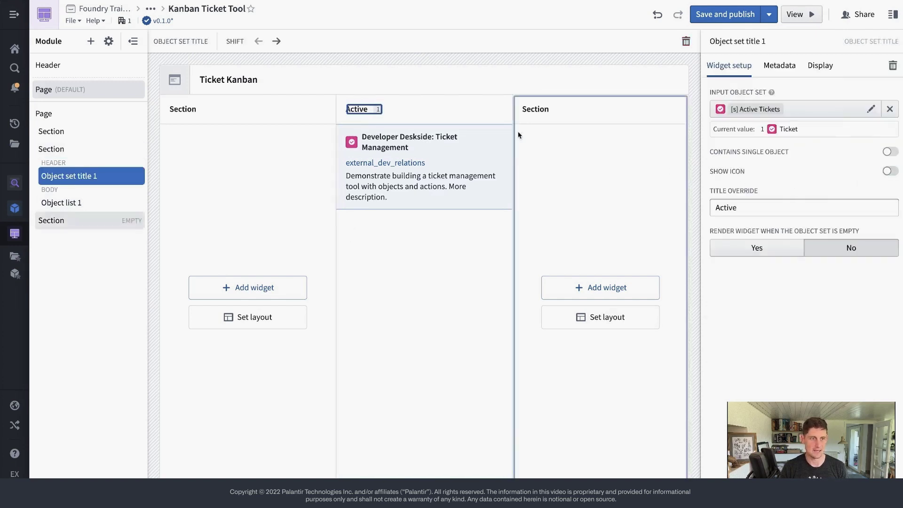
click(416, 253)
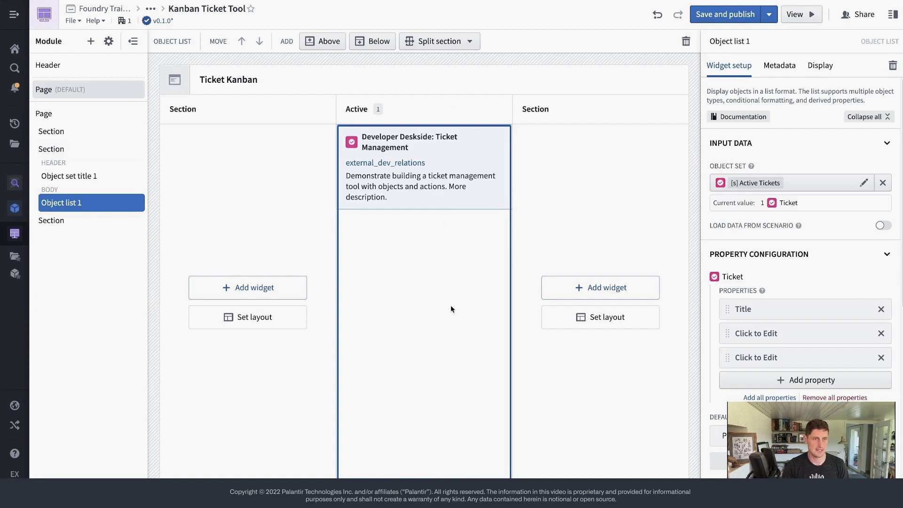
click(535, 117)
click(539, 109)
click(569, 177)
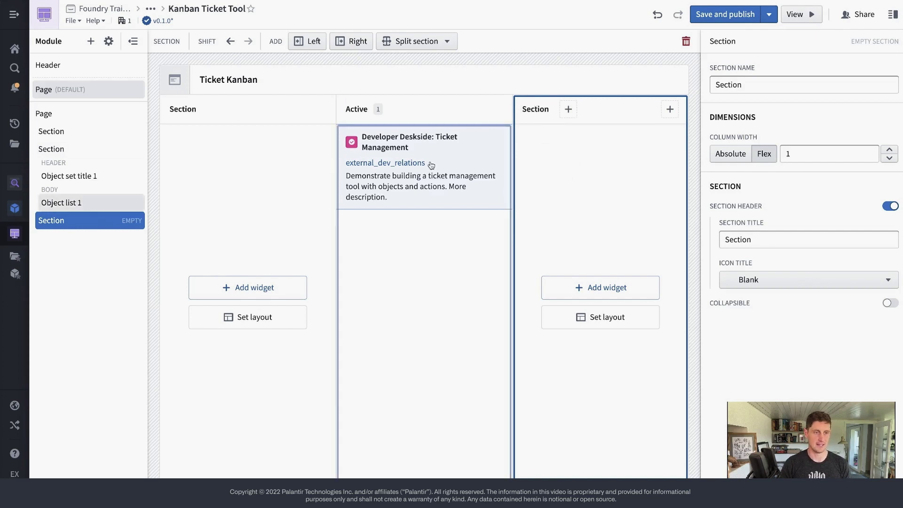
click(450, 159)
Add a Button group widget to the far end of the Active section's header
click(489, 115)
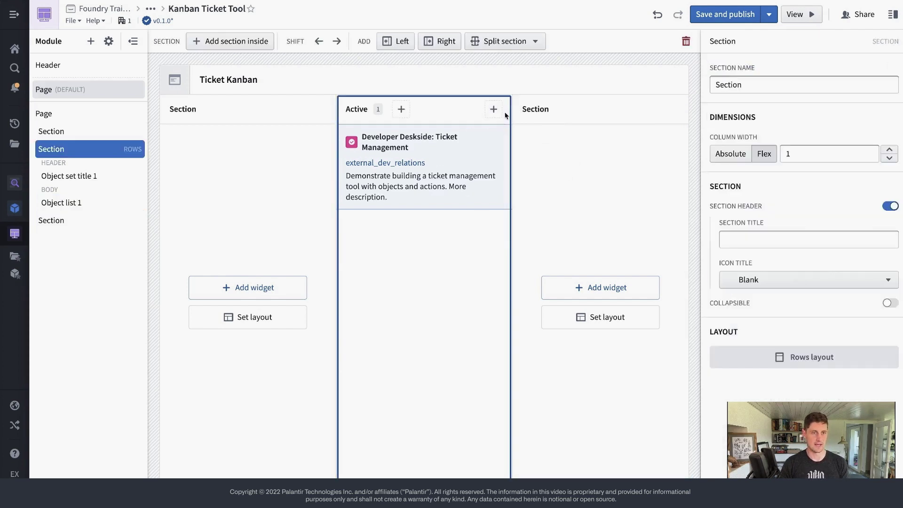
click(494, 110)
text(button)
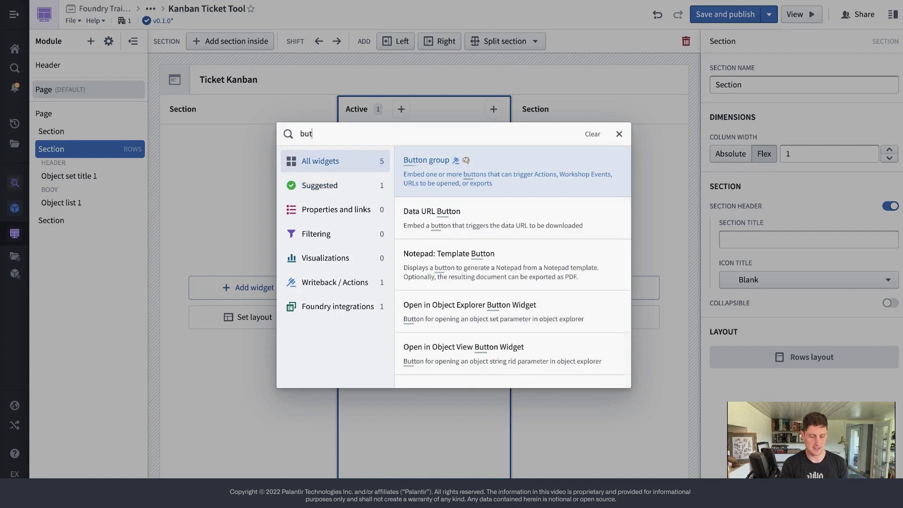
click(540, 159)
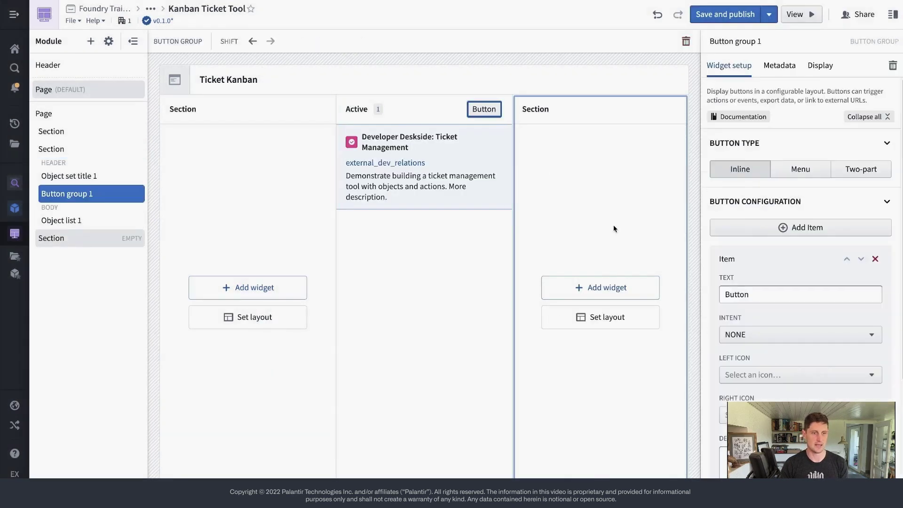
Clear the new button's text and give it the Edit icon as its left icon
double_click(766, 296)
key(BackSpace)
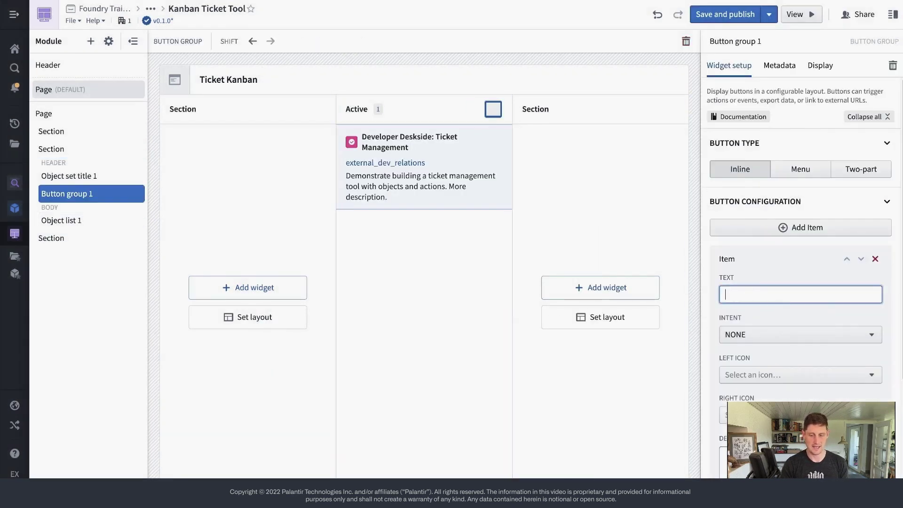
scroll(780, 399, down, 1)
scroll(781, 399, down, 1)
click(765, 349)
text(edit)
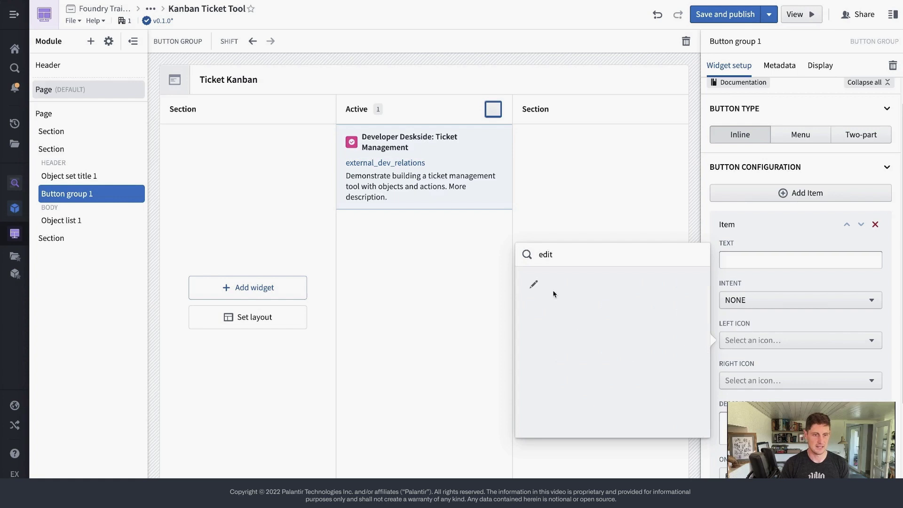
click(533, 284)
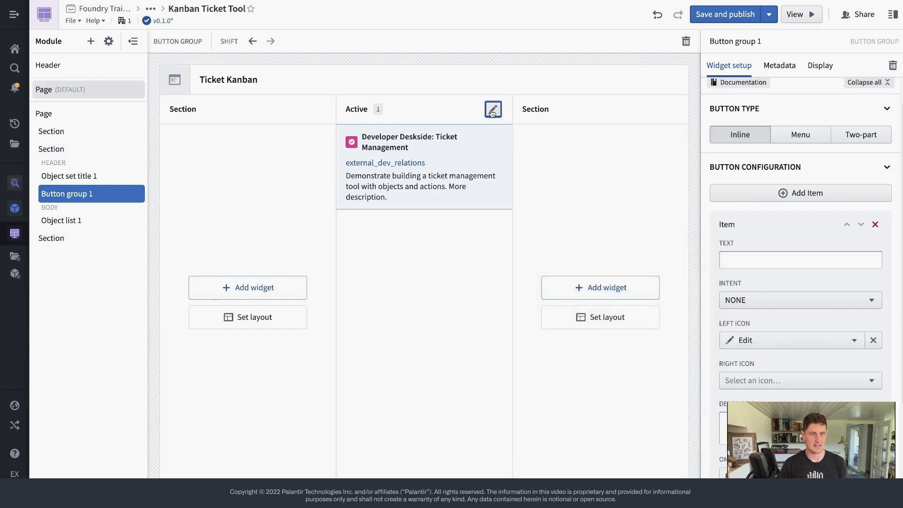
Set the edit button's intent to SUCCESS and switch the button group to the minimal display style
click(753, 301)
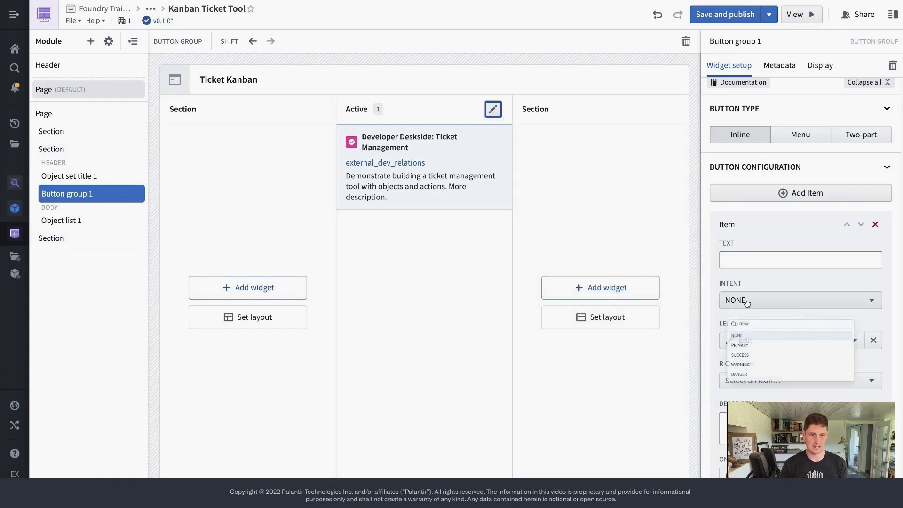
click(721, 391)
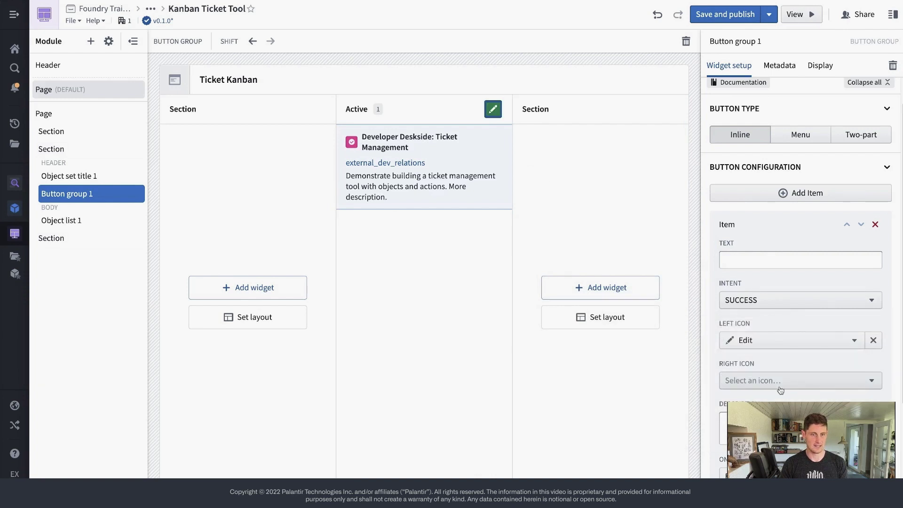
scroll(721, 392, down, 2)
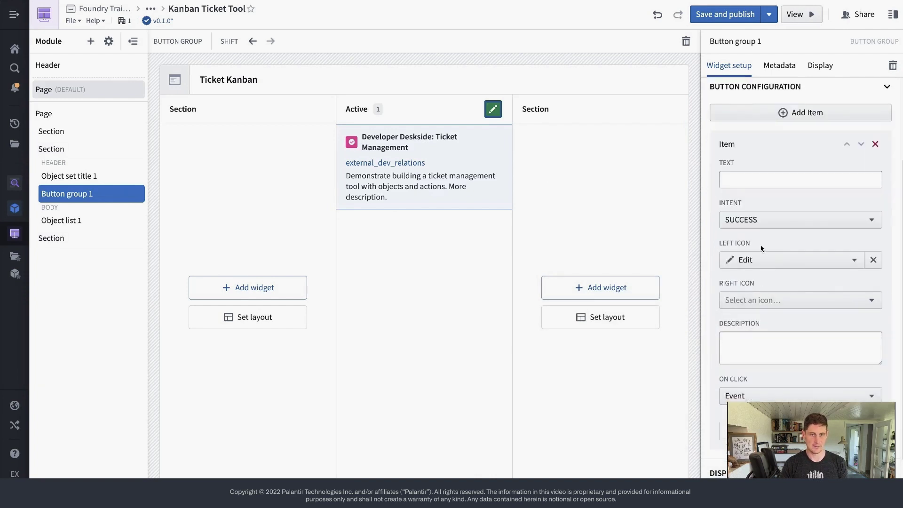
scroll(779, 373, up, 1)
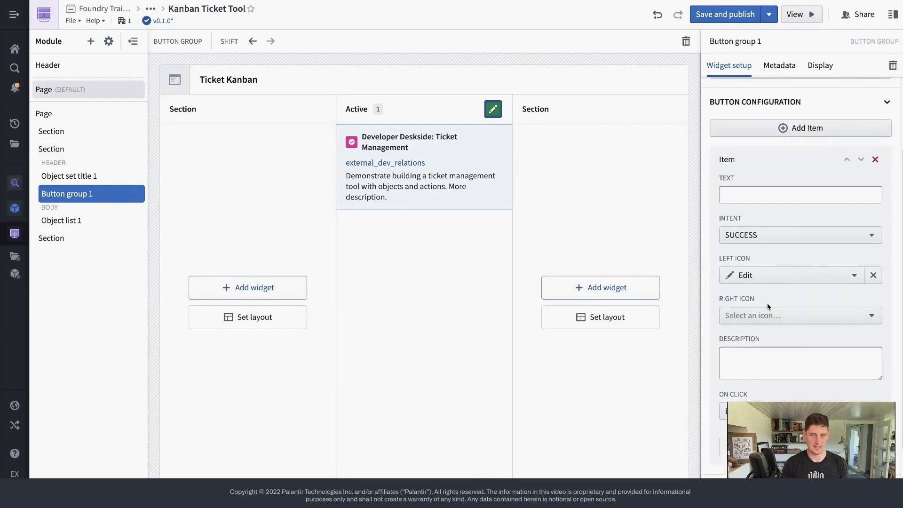
scroll(826, 202, down, 3)
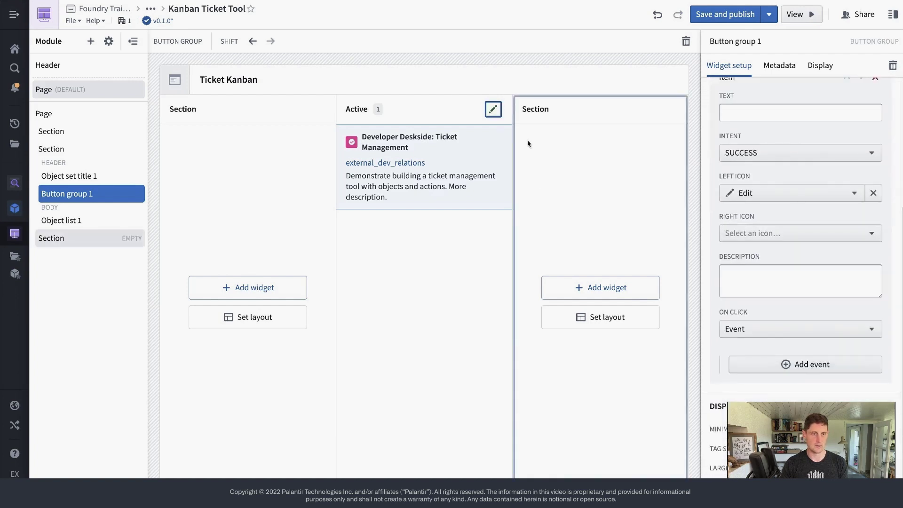
click(470, 138)
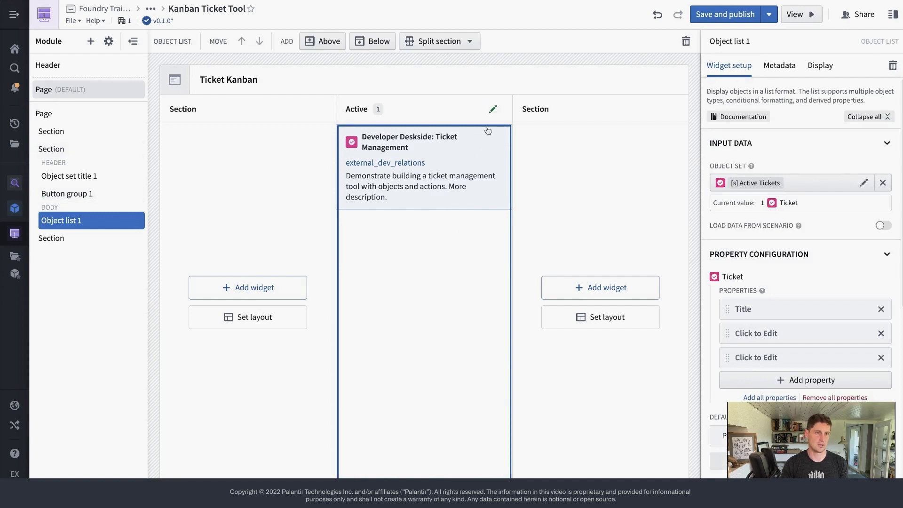
Make the edit button trigger an Action on click and choose the Update Ticket action
click(493, 109)
scroll(802, 396, down, 1)
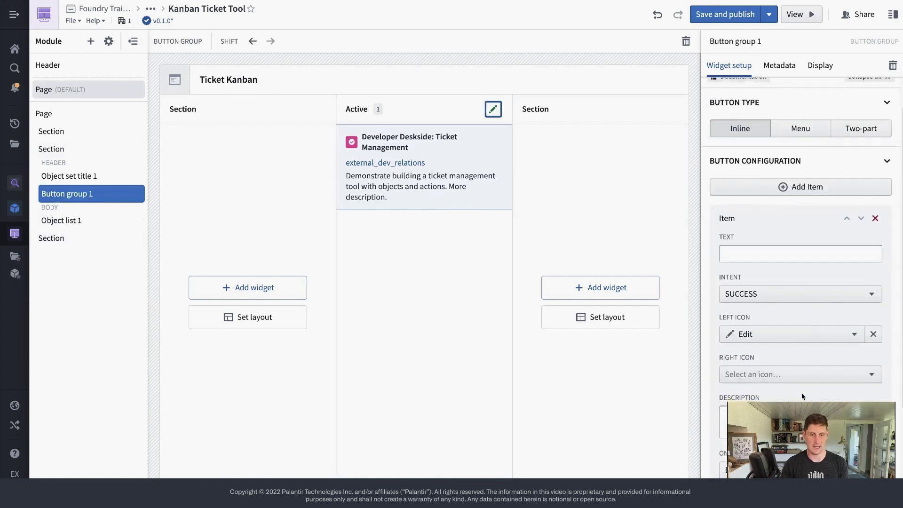
scroll(802, 396, down, 1)
click(800, 424)
click(705, 323)
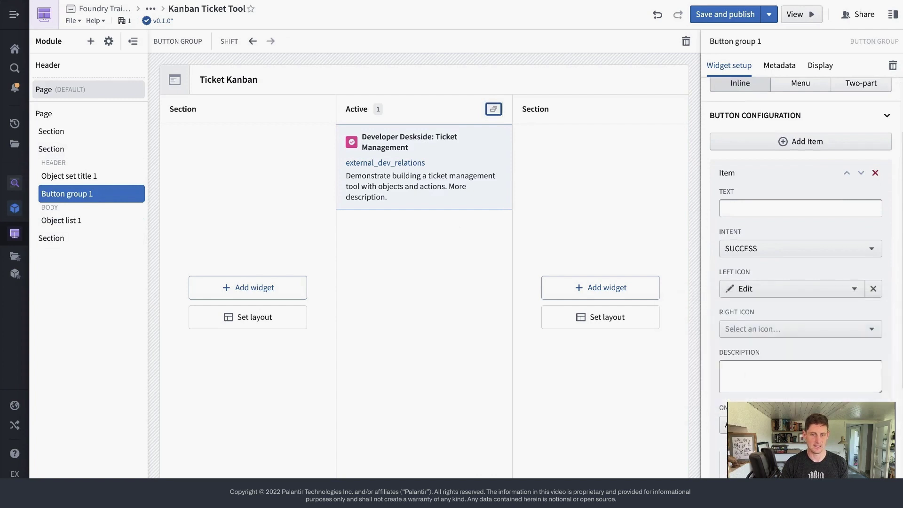
text(update ticket)
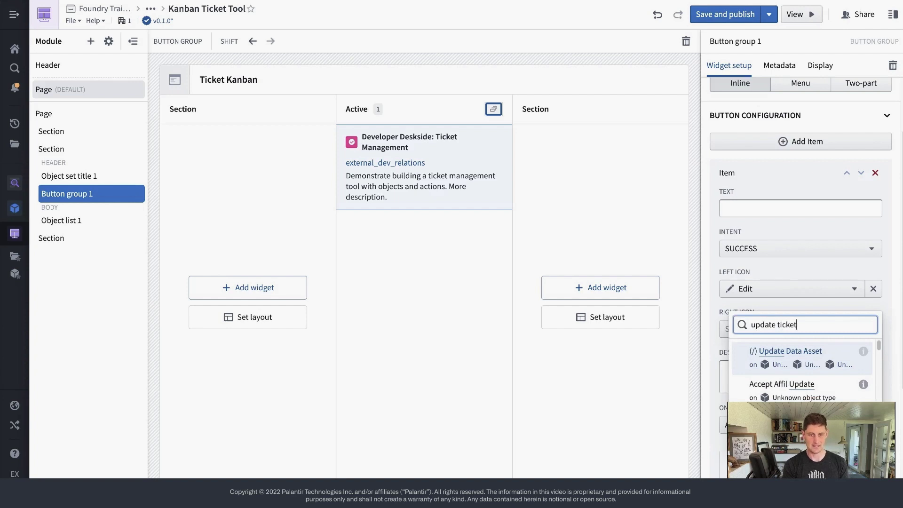
click(839, 397)
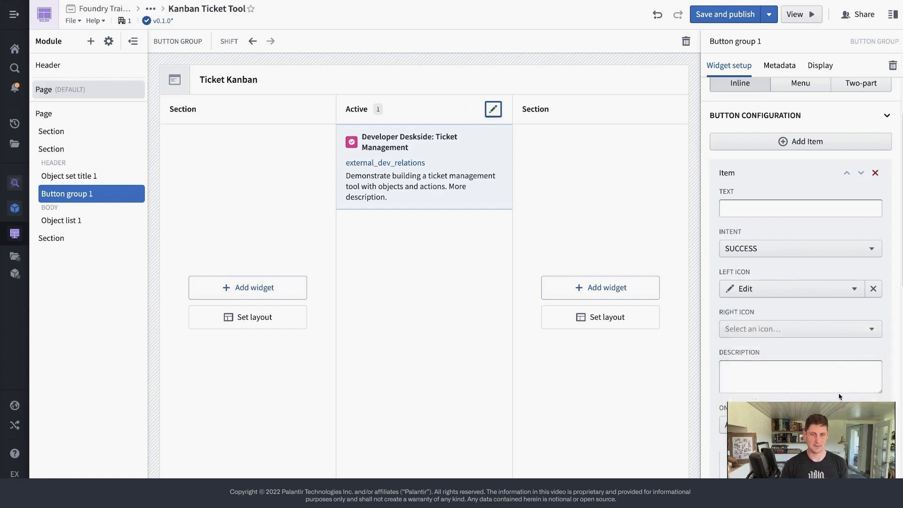
Default the action's Ticket parameter to the Object list 1 Active object variable and set the parameter to Disabled
scroll(799, 282, down, 10)
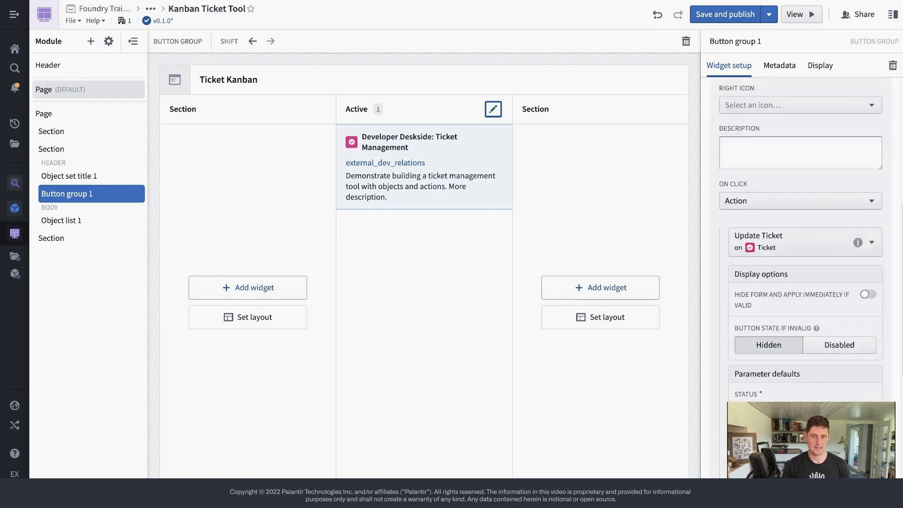
scroll(805, 239, down, 4)
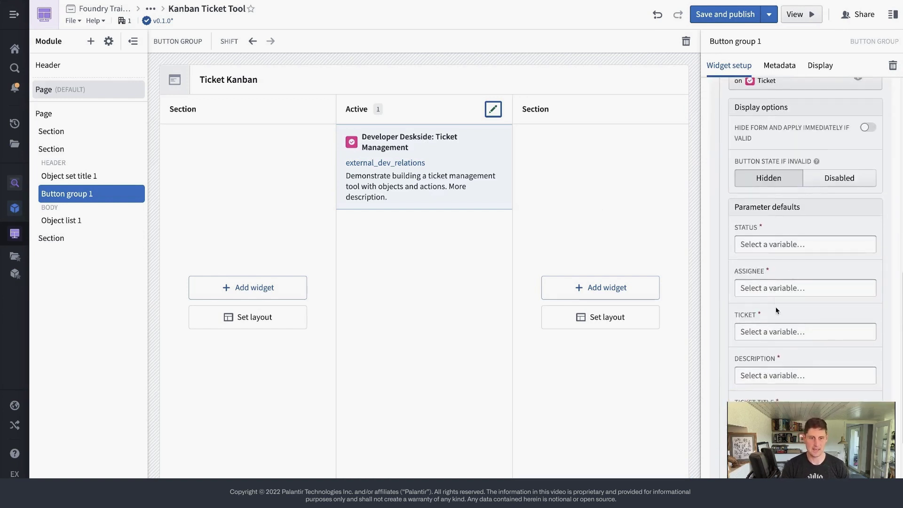
double_click(746, 319)
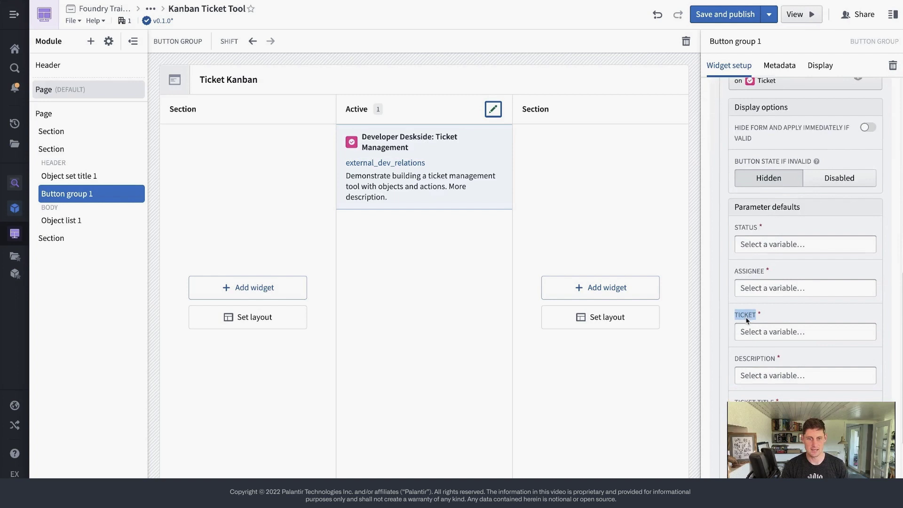
click(756, 331)
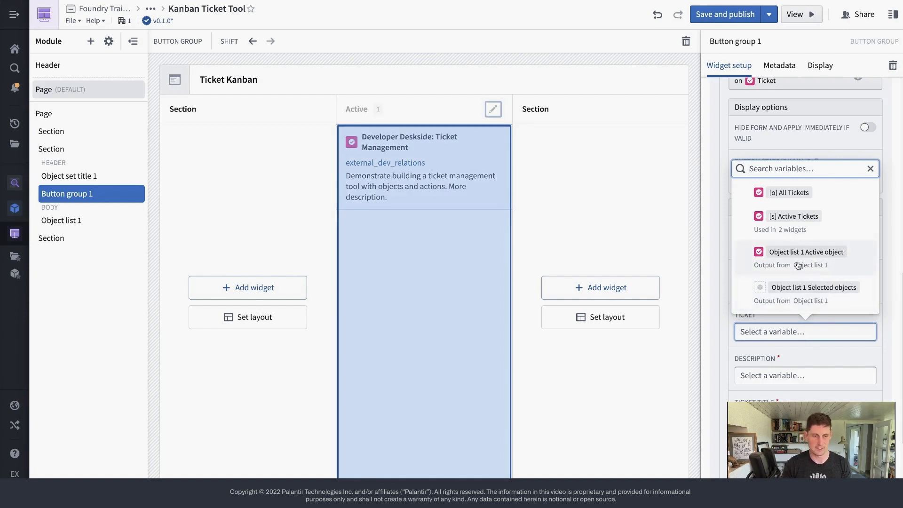
click(822, 262)
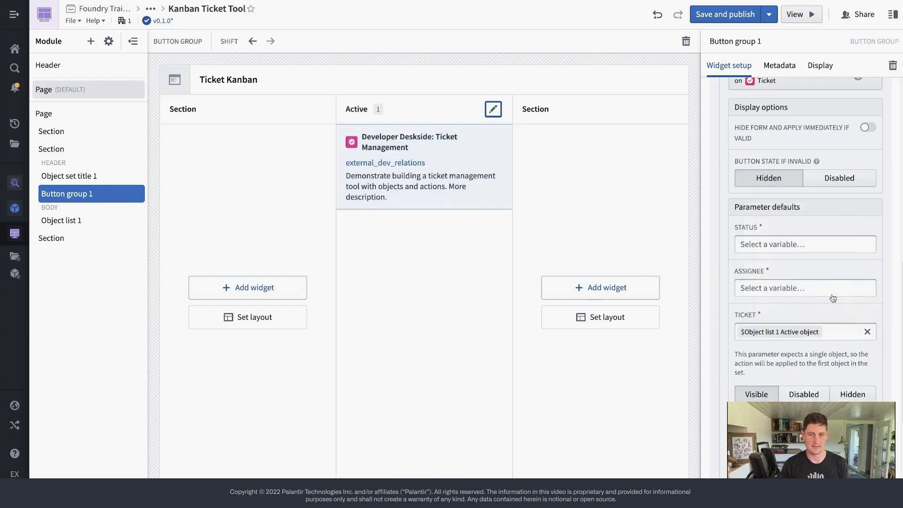
click(807, 394)
scroll(806, 383, down, 3)
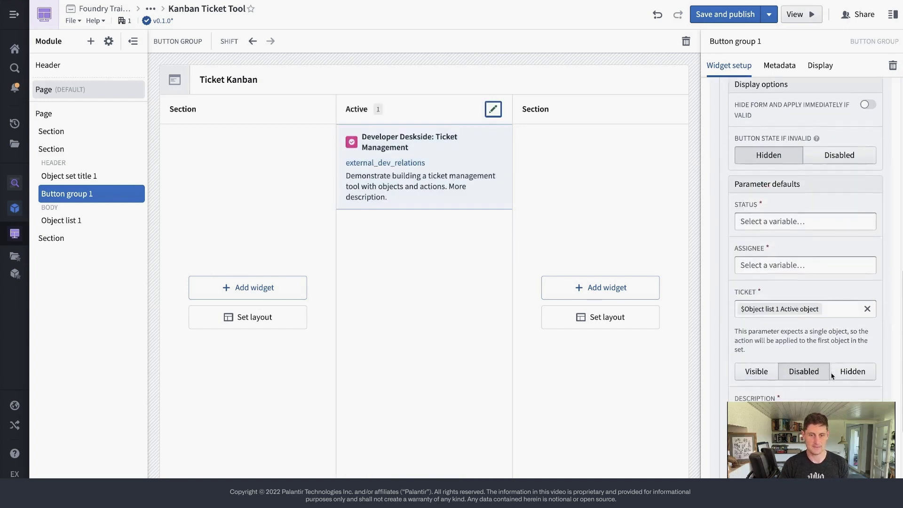
Run Update Ticket from the Active section's edit button and submit the ticket with its status set to Complete
scroll(778, 212, up, 1)
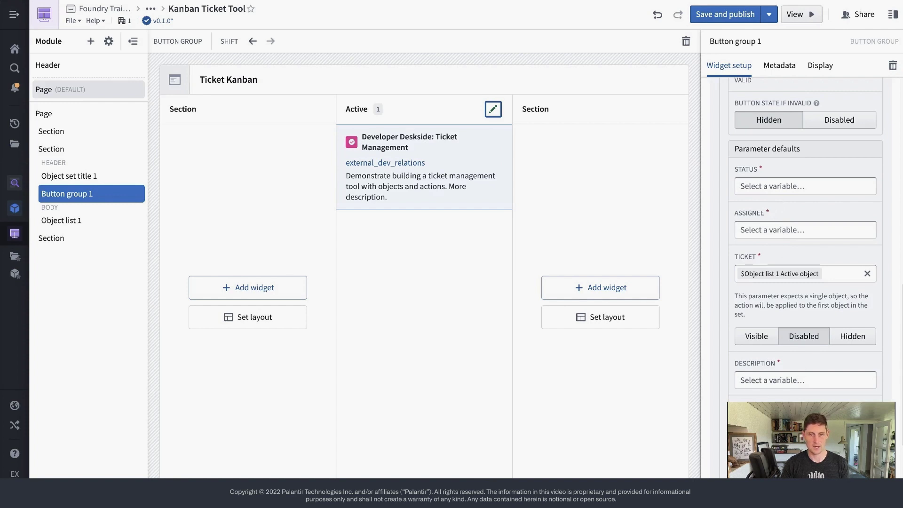
click(455, 286)
click(492, 116)
click(493, 116)
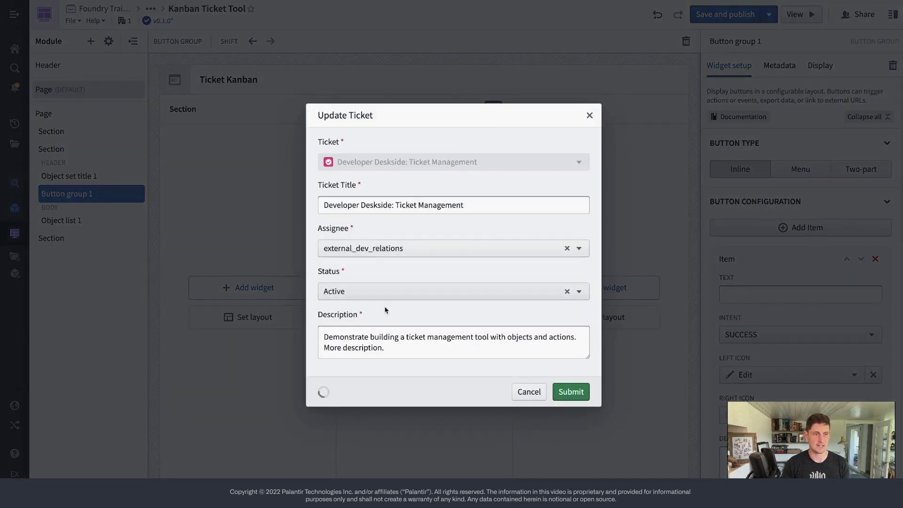
drag(323, 116, 390, 117)
click(409, 133)
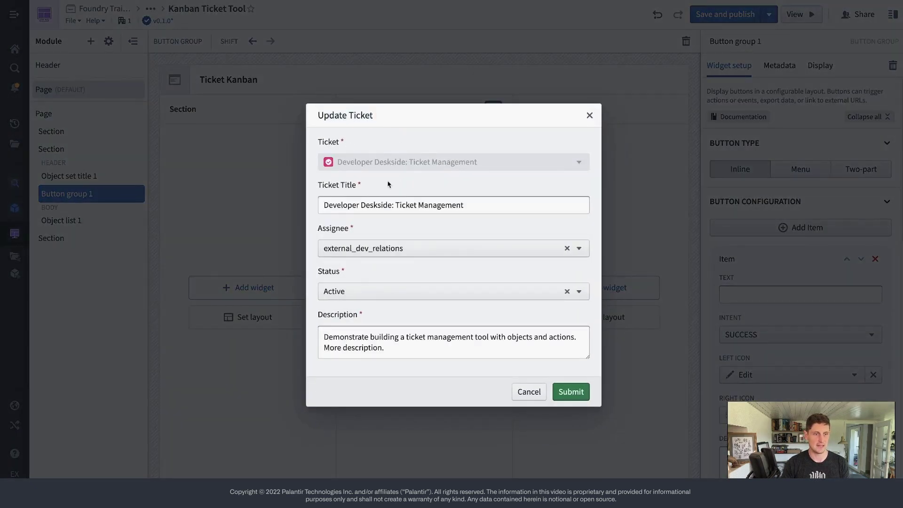
click(367, 291)
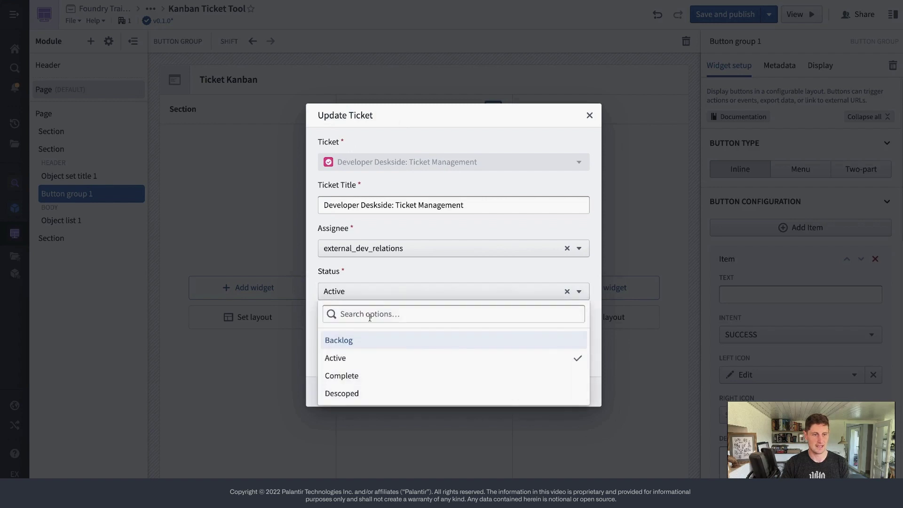
click(397, 376)
click(581, 398)
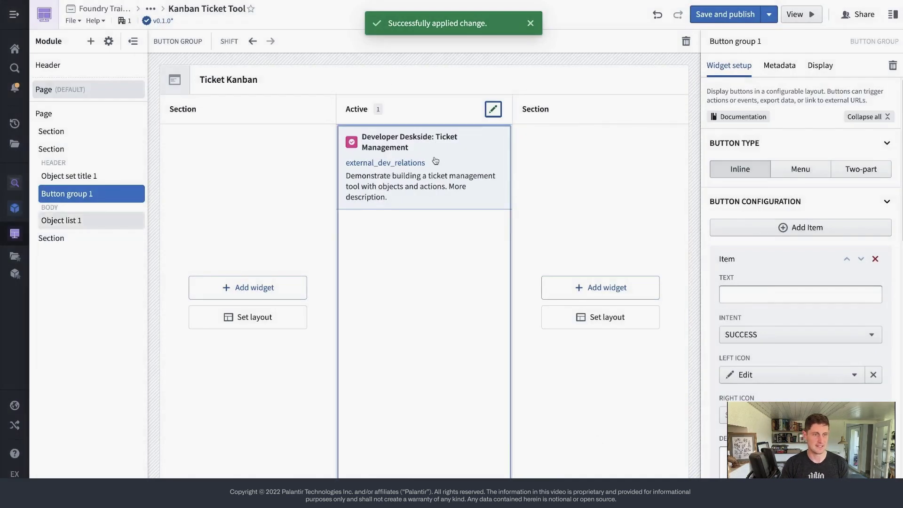
Make the Active section's object set title render when the object set is empty, with Ticket as the object type to display
click(613, 204)
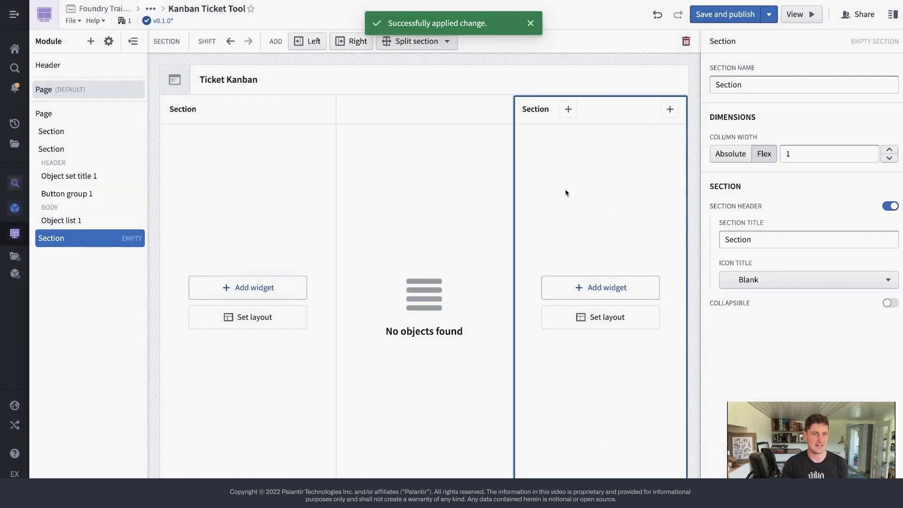
click(375, 115)
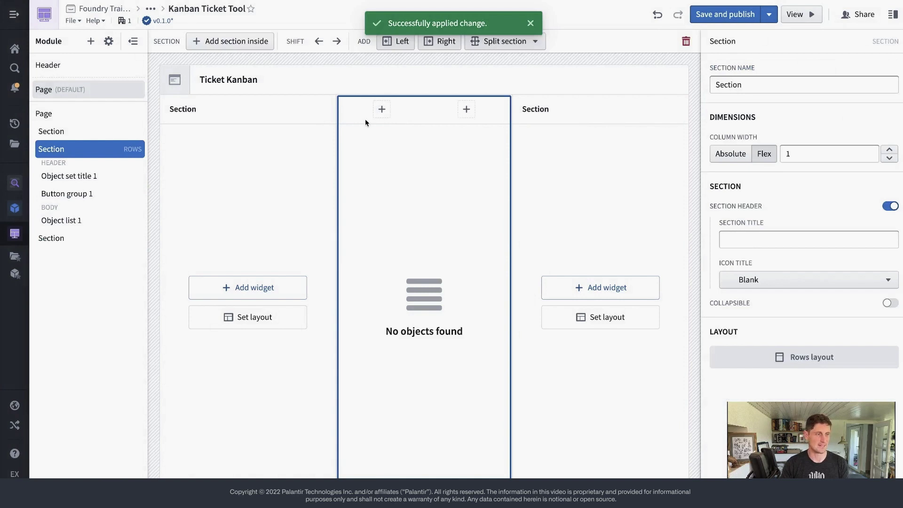
click(358, 111)
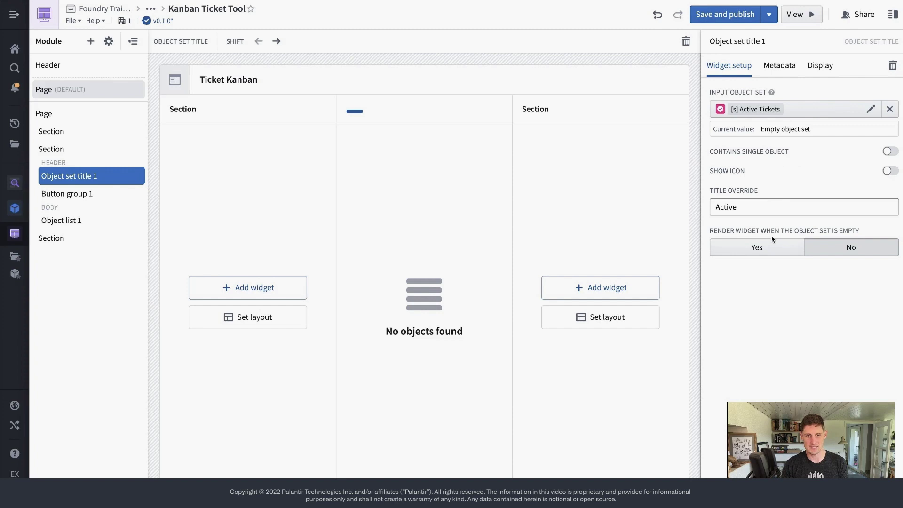
click(754, 250)
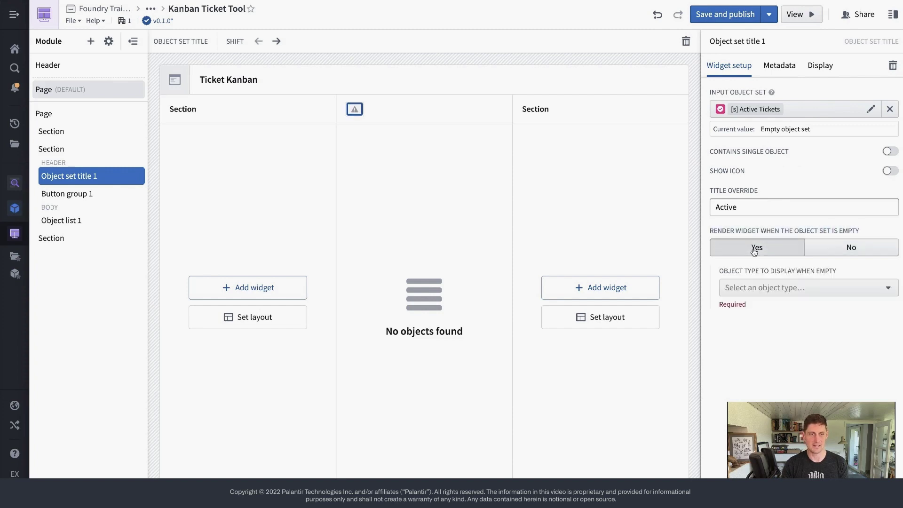
click(770, 288)
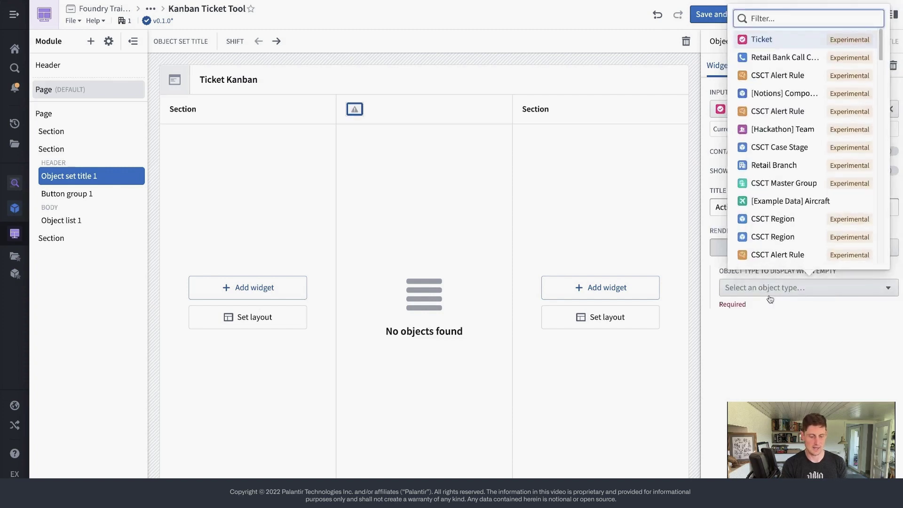
text(ticket)
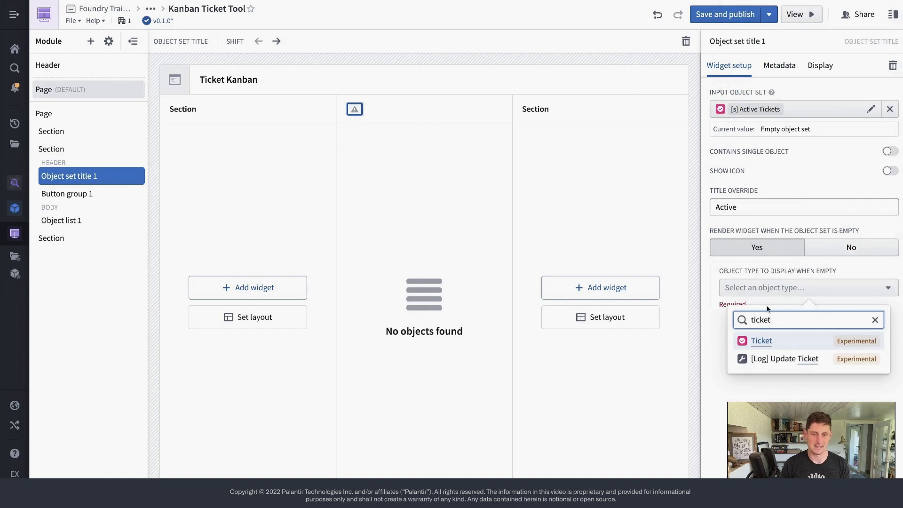
click(809, 342)
click(455, 169)
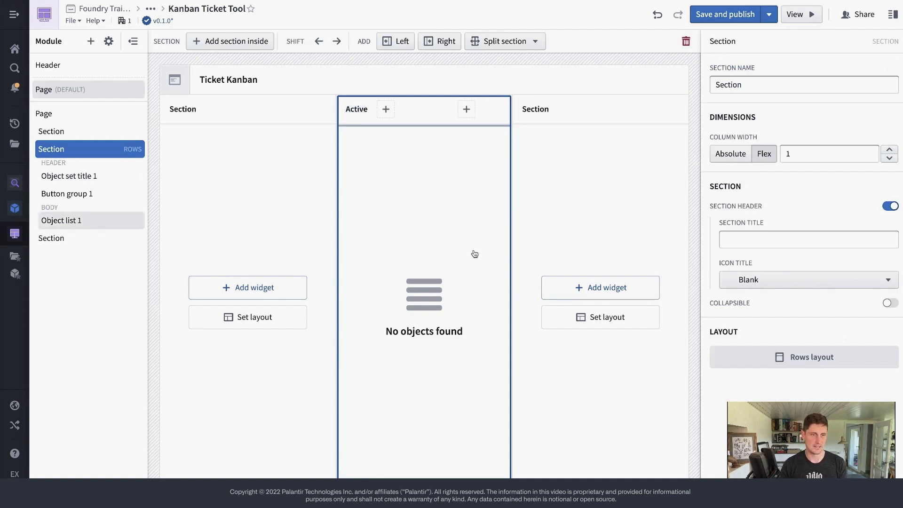
Create a static string variable named "[s] Complete Value" with the default value "Complete"
click(534, 109)
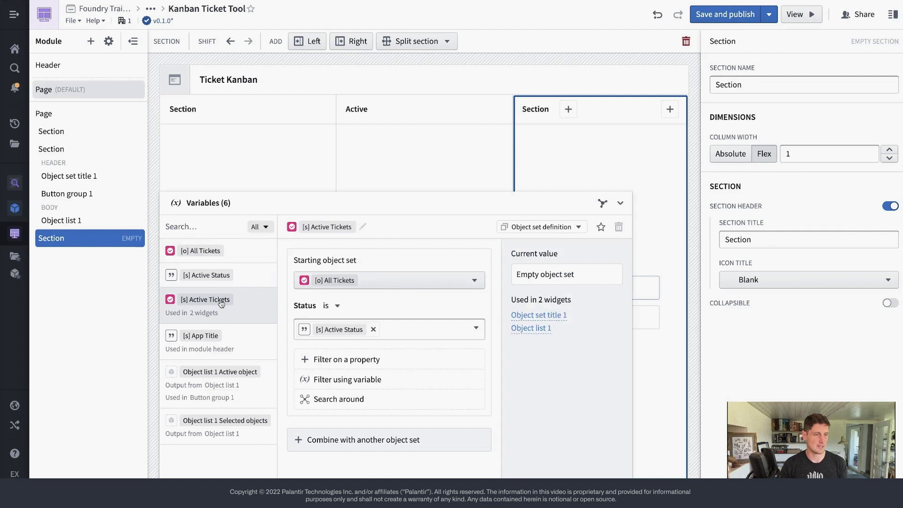
click(214, 471)
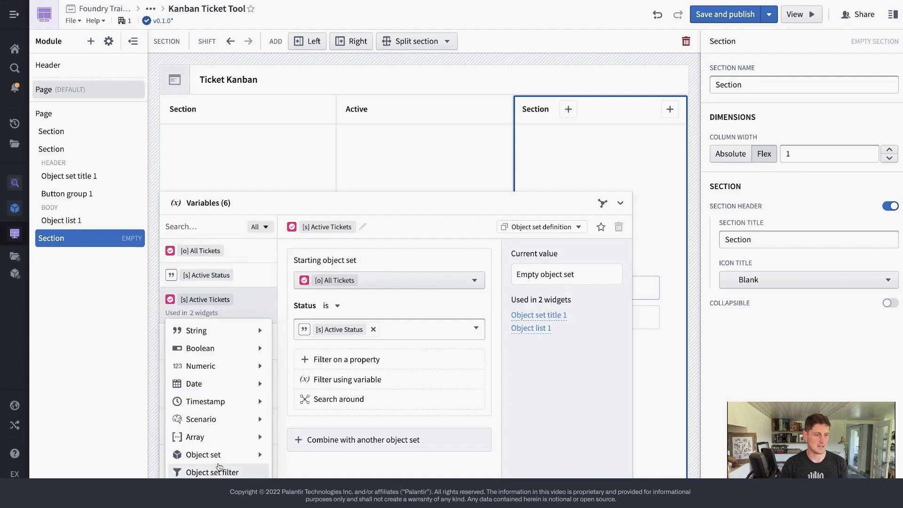
mouse_move(209, 333)
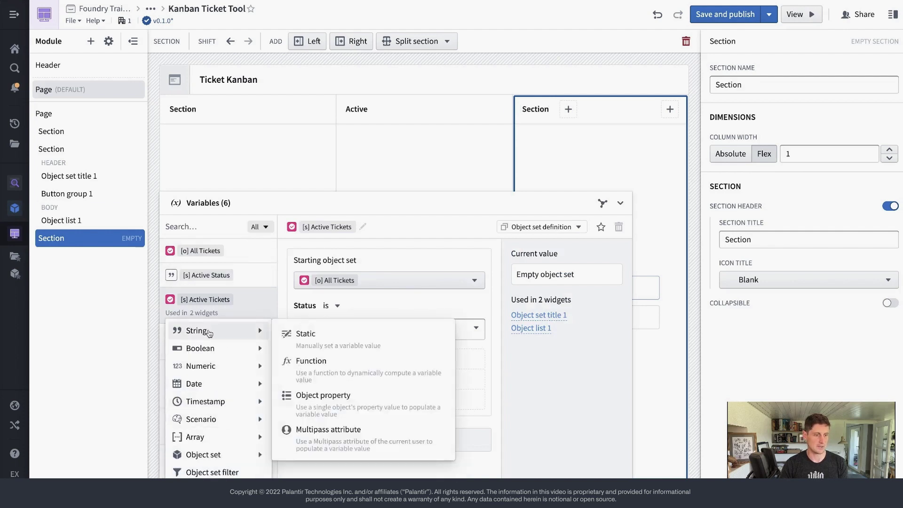
click(291, 334)
click(305, 227)
text([s] Complete Value)
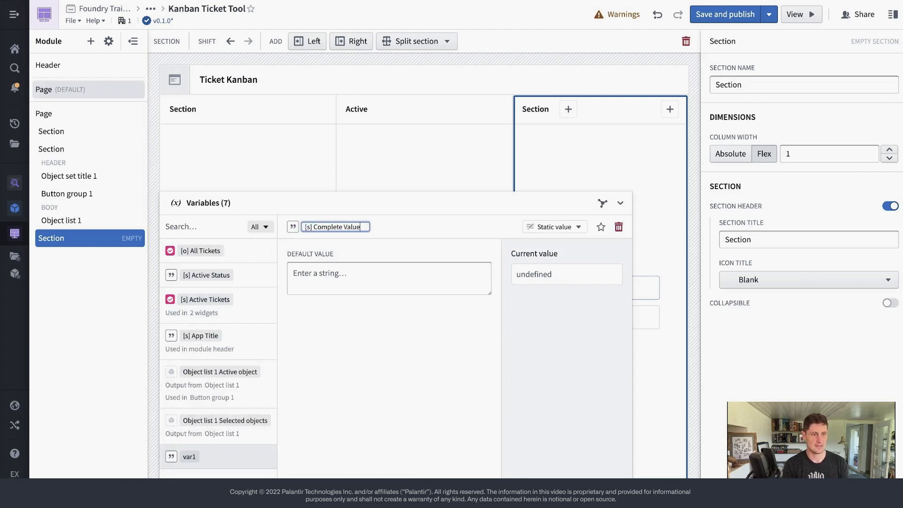
key(Return)
click(311, 282)
text(Com)
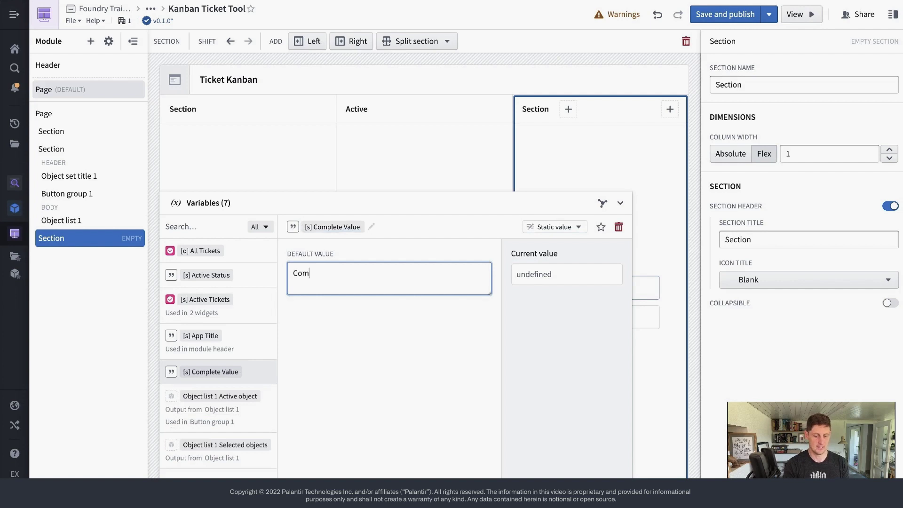
text(plete)
Create an object set definition variable named "[o] Tickets [Complete]" with [o] All Tickets as its starting object set
click(219, 360)
mouse_move(228, 423)
mouse_move(221, 454)
click(329, 435)
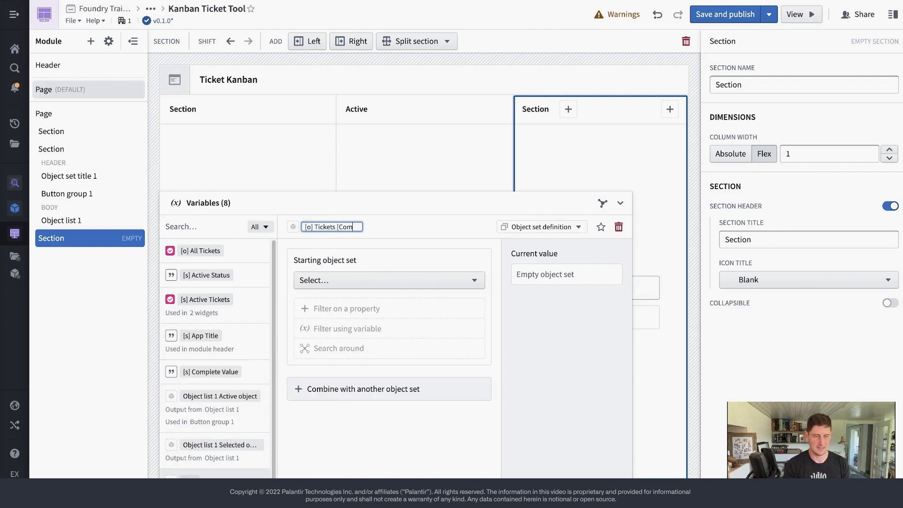
key(Return)
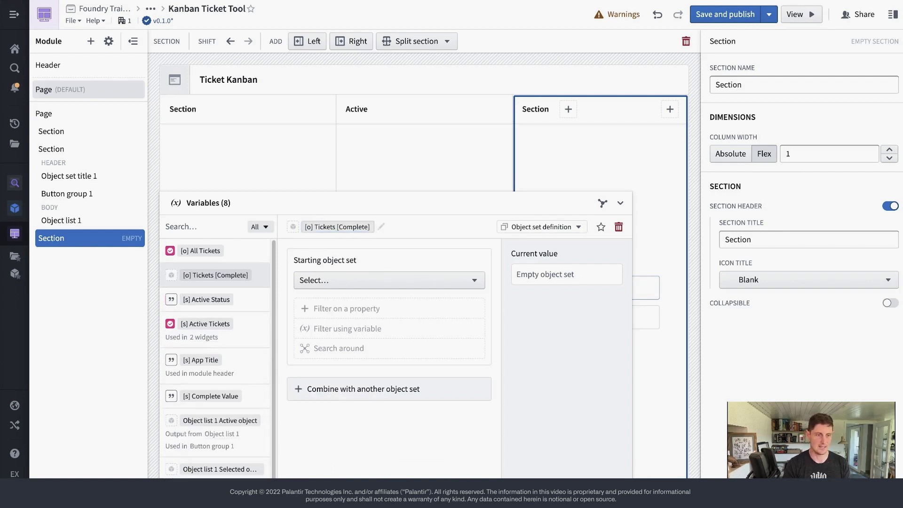
click(313, 280)
click(416, 335)
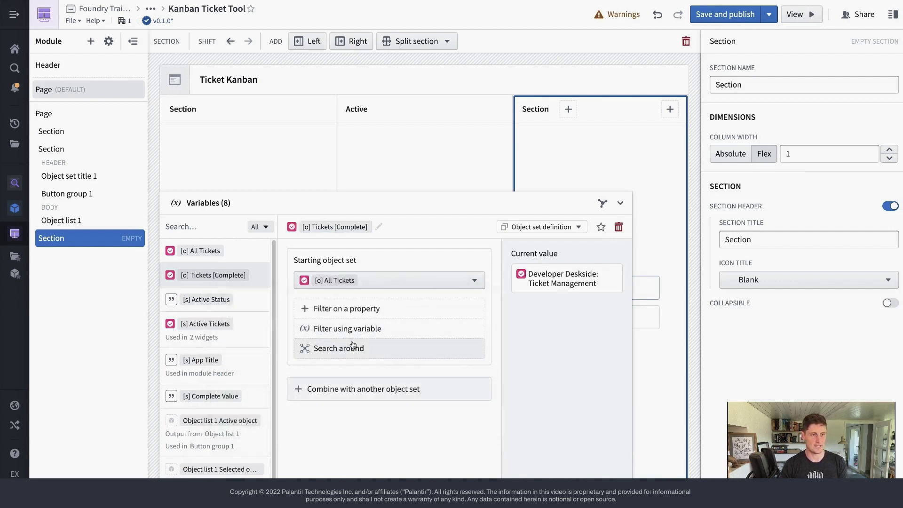
Add a Status "is" filter to the [o] Tickets [Complete] variable and collapse the variable editor
click(355, 311)
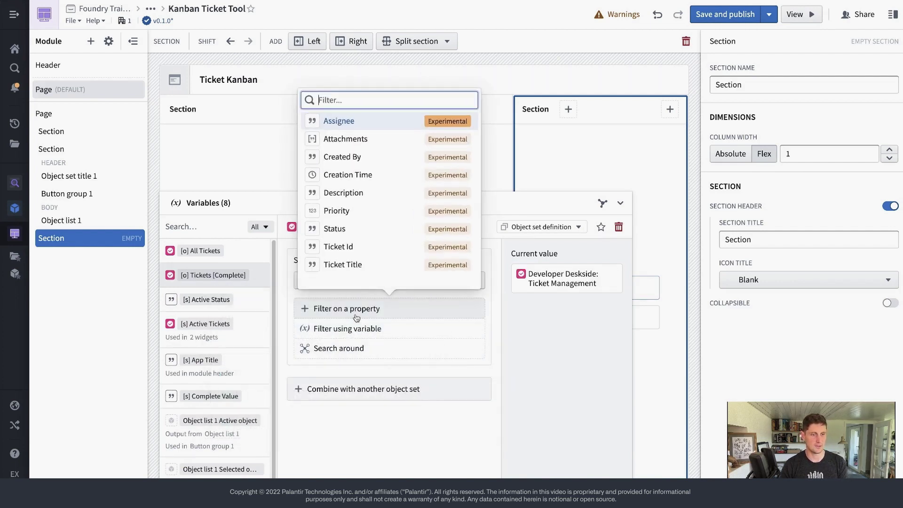
click(350, 228)
click(476, 328)
click(456, 419)
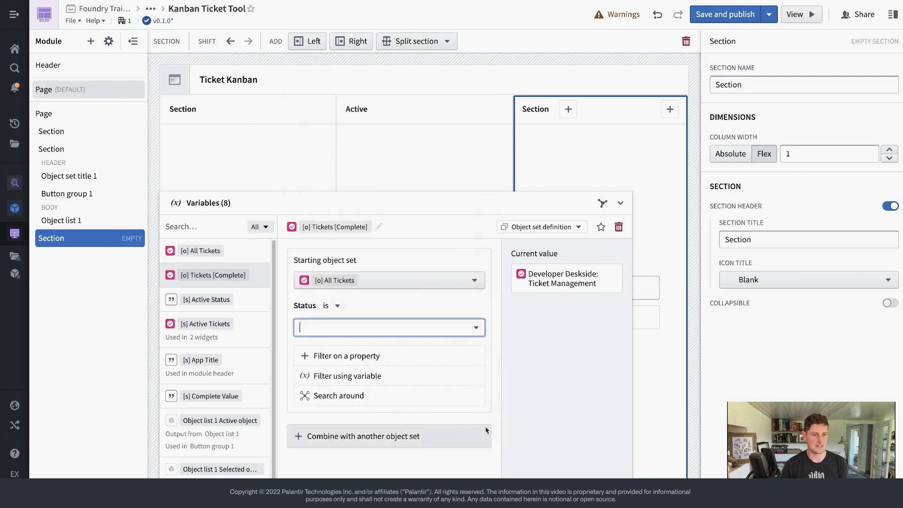
click(620, 203)
Clear the third section's title and add an Object set title widget to its header with [o] Tickets [Complete] as input
click(538, 108)
key(BackSpace)
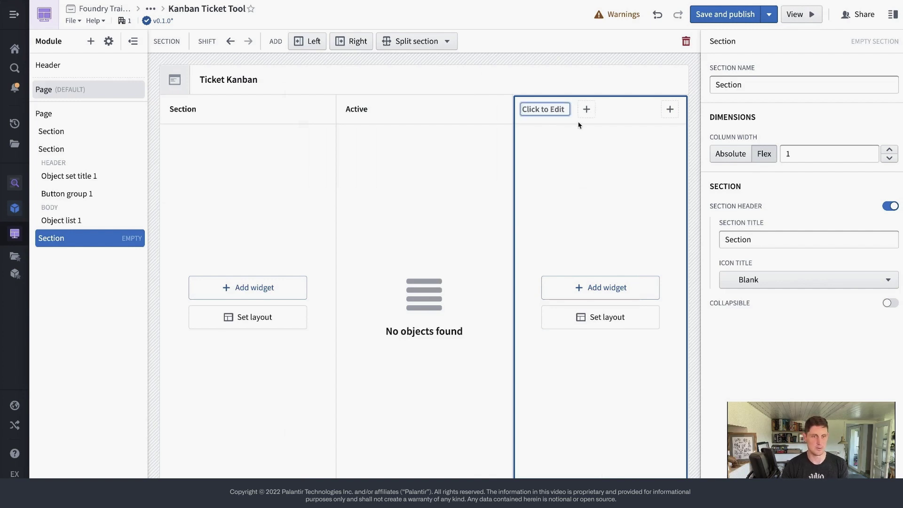
click(591, 116)
click(531, 109)
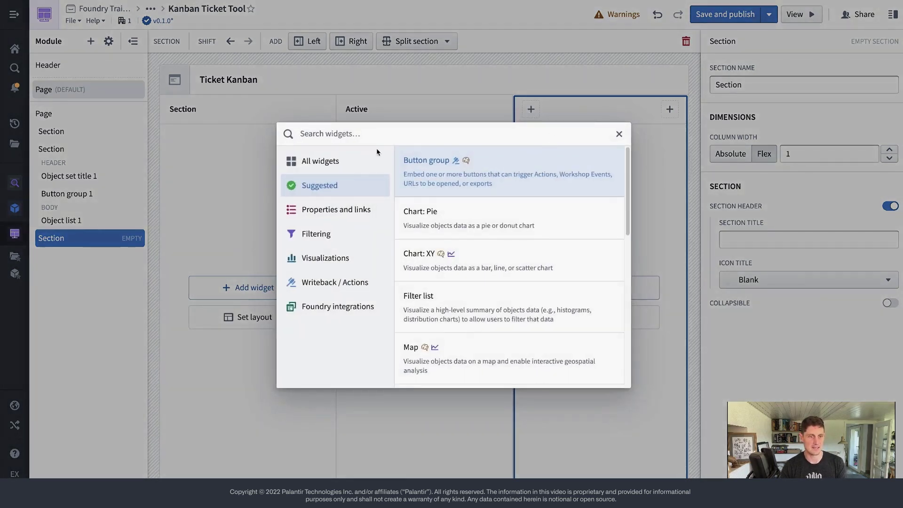
text(title)
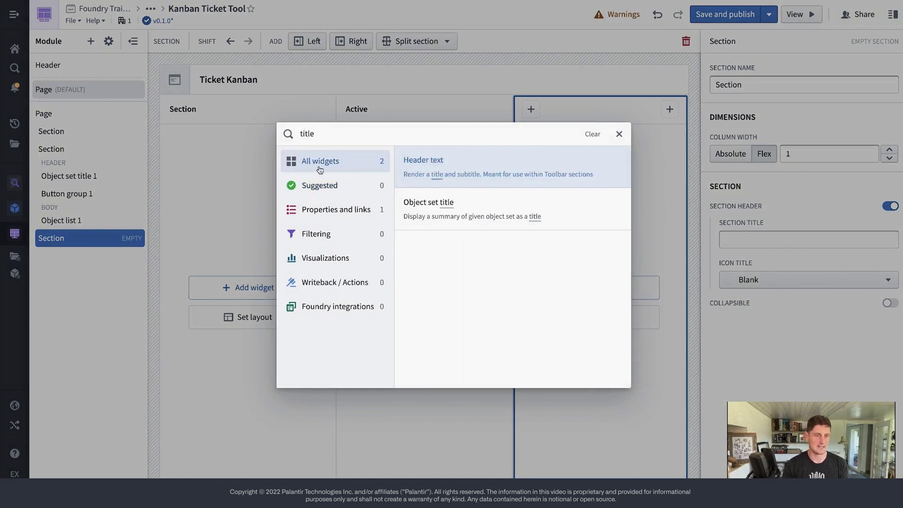
click(437, 212)
click(800, 109)
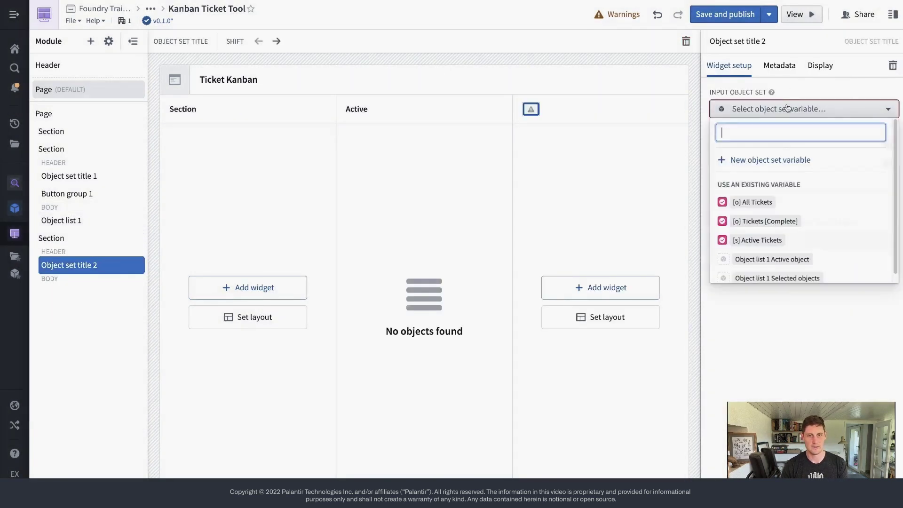
click(768, 222)
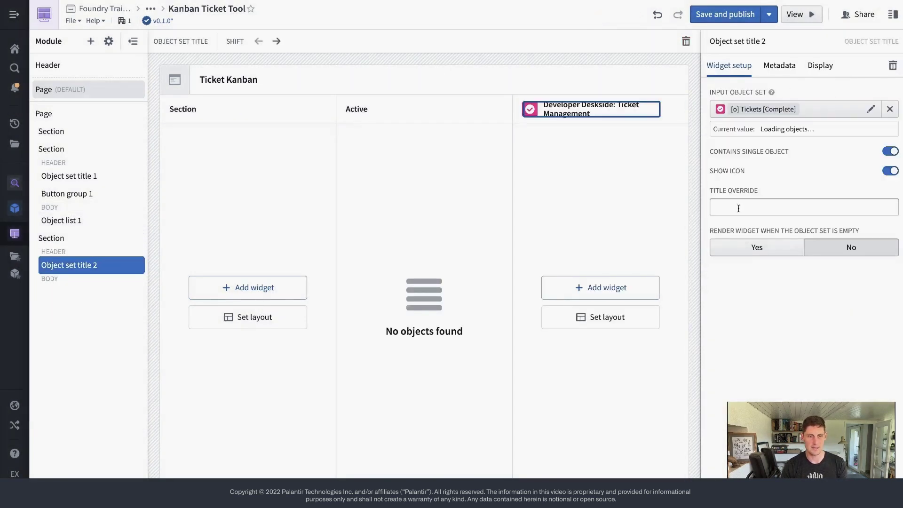
Turn off Contains single object for the new title widget and render it when empty with the Ticket object type
click(892, 153)
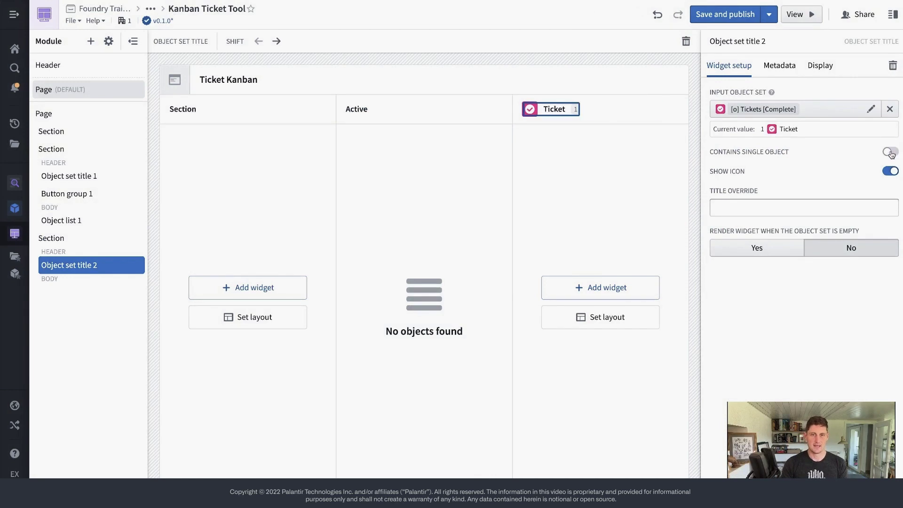
click(784, 254)
click(781, 289)
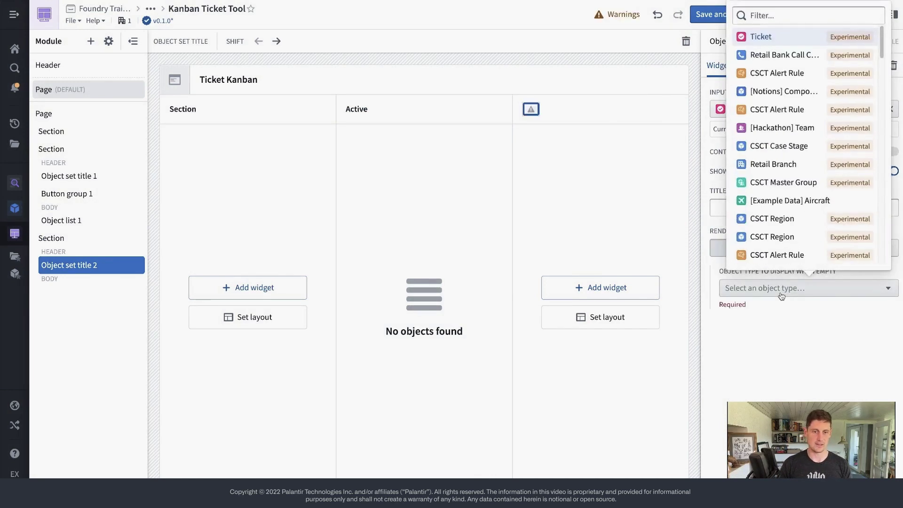
text(ticket)
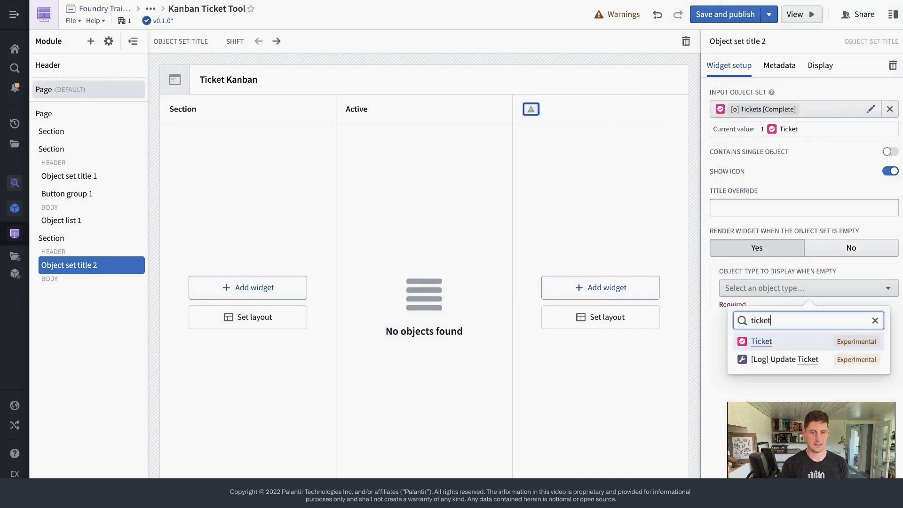
click(780, 342)
Set the new title widget's title override to "Complete" and turn off its icon
click(757, 206)
text(Complete)
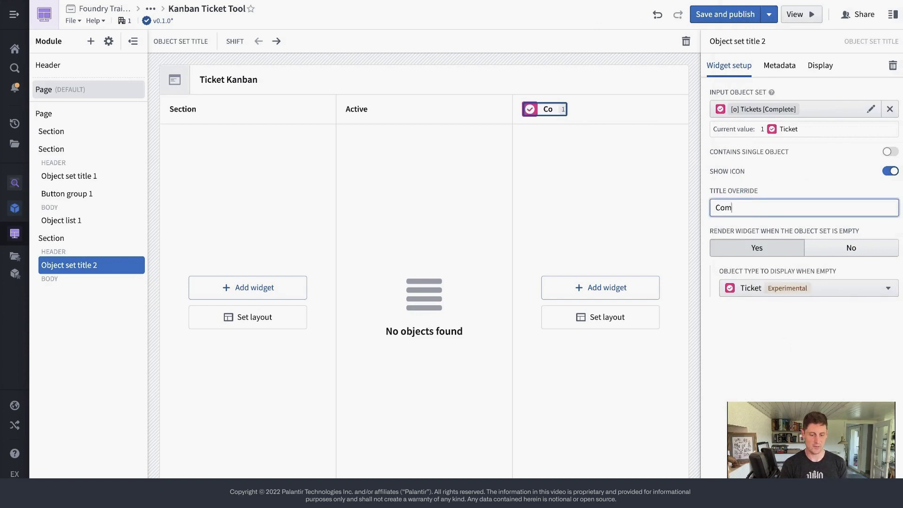
click(890, 172)
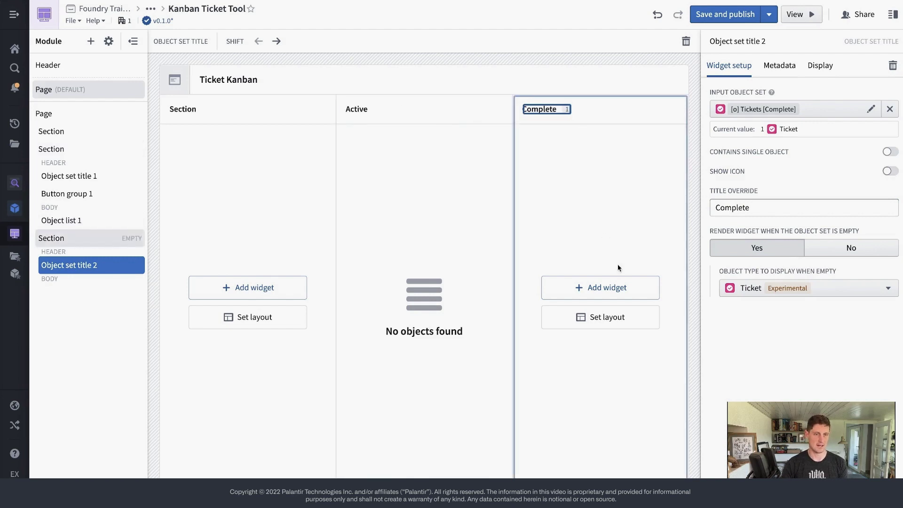
Duplicate the Active section's object list and place the copy in the body of the Complete section
click(413, 267)
key(ctrl+c)
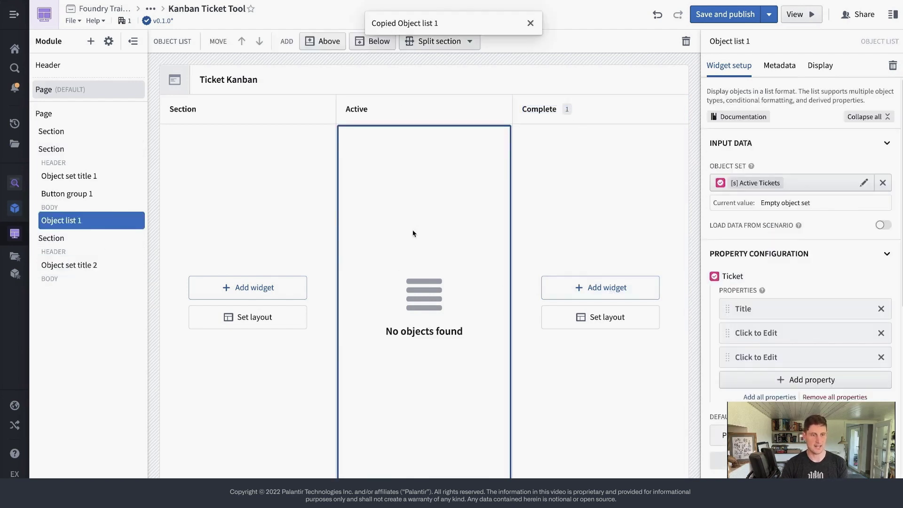
key(ctrl+v)
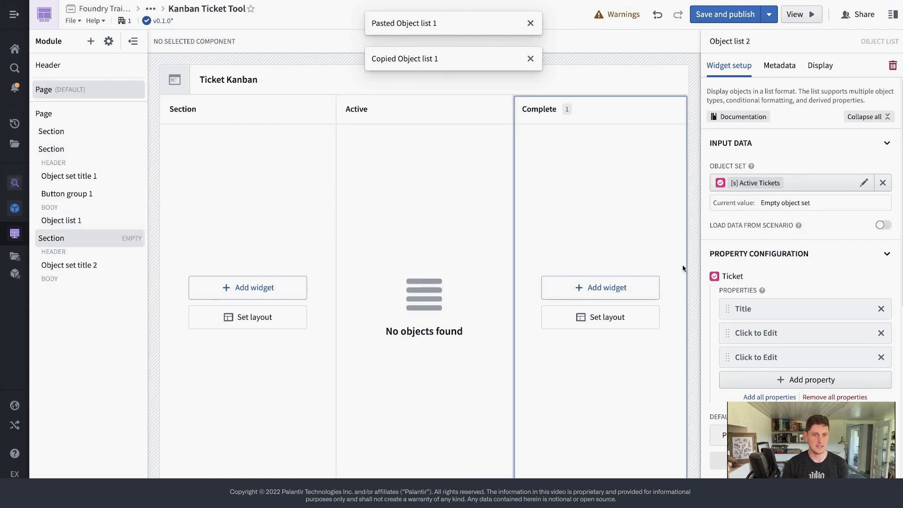
click(625, 284)
click(358, 337)
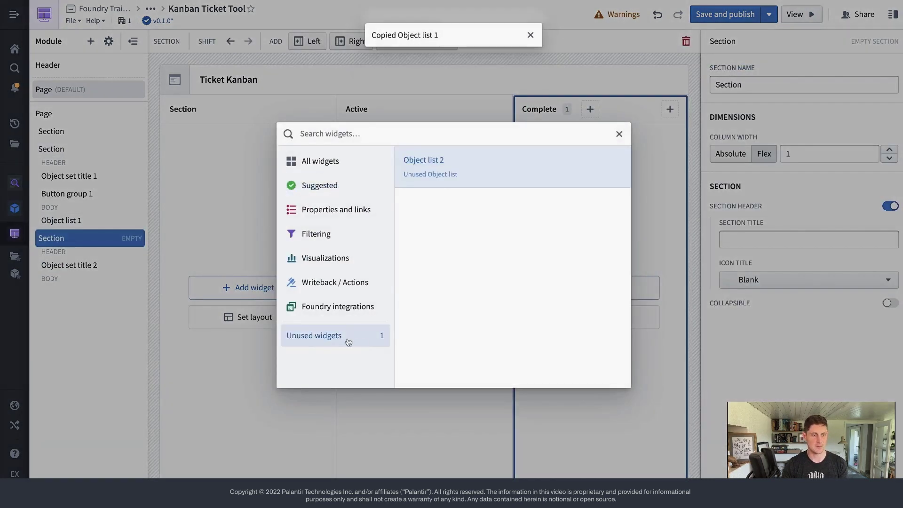
click(467, 171)
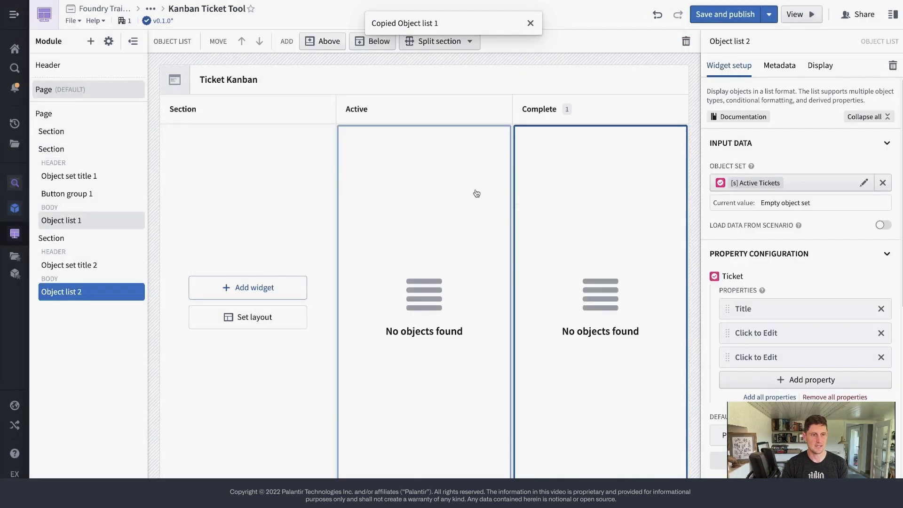
Replace the copied object list's input object set with [o] Tickets [Complete]
click(882, 183)
click(818, 297)
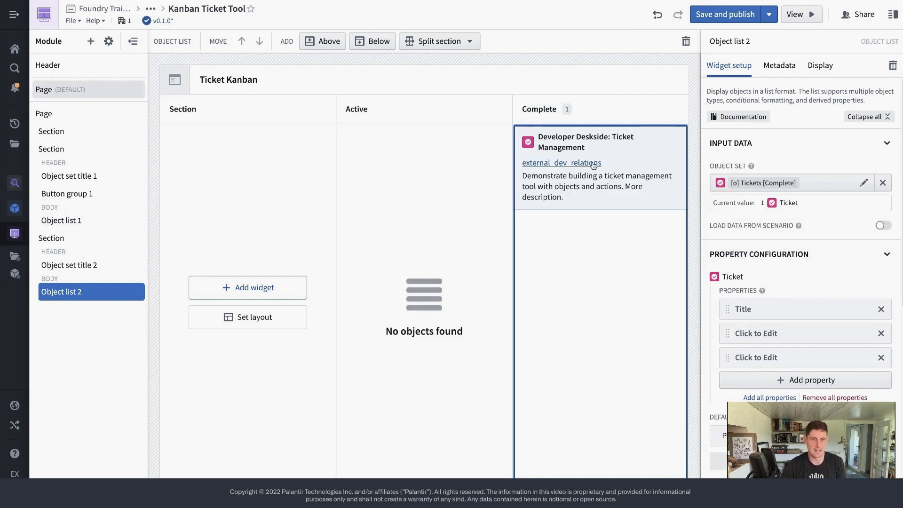
mouse_move(562, 163)
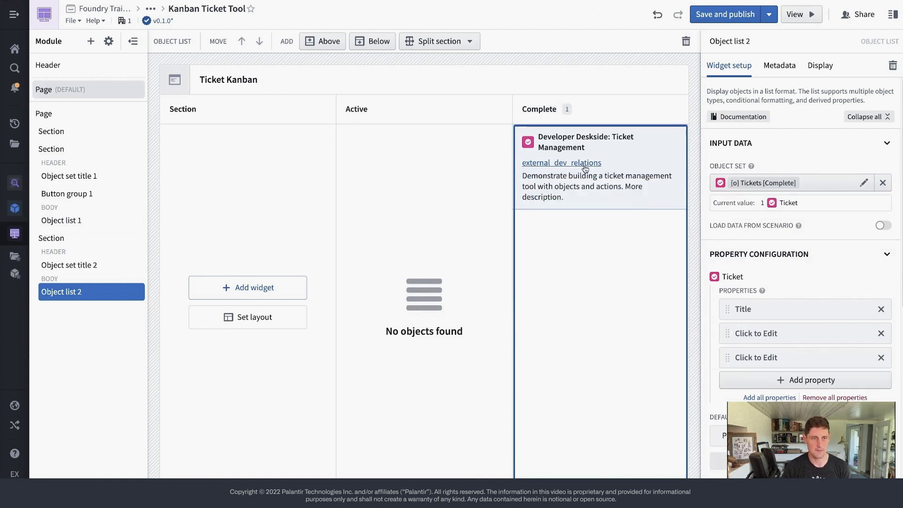
mouse_move(585, 186)
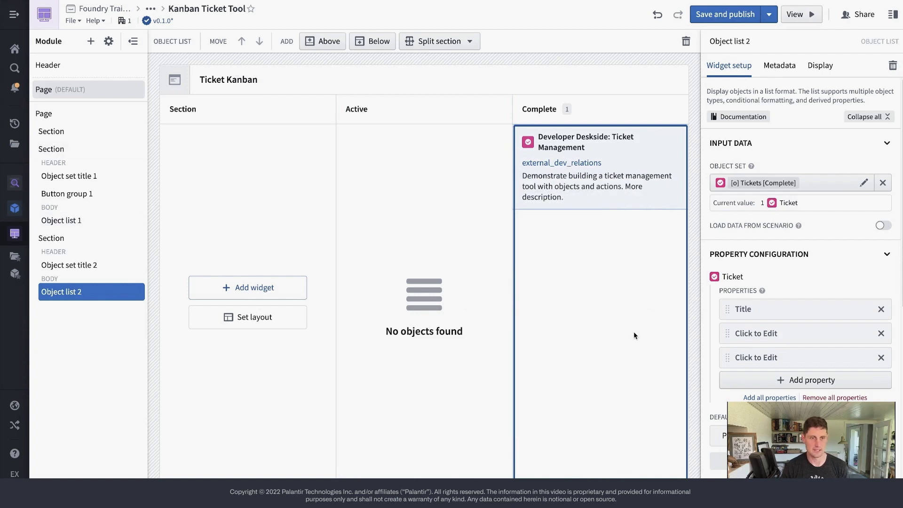
Duplicate the Active section's button group and place the copy at the far end of the Complete section's header
click(437, 136)
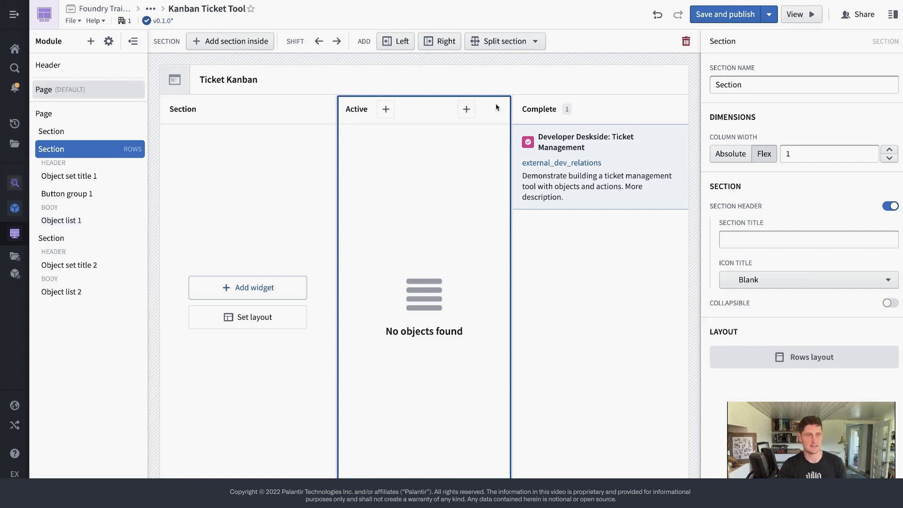
click(675, 115)
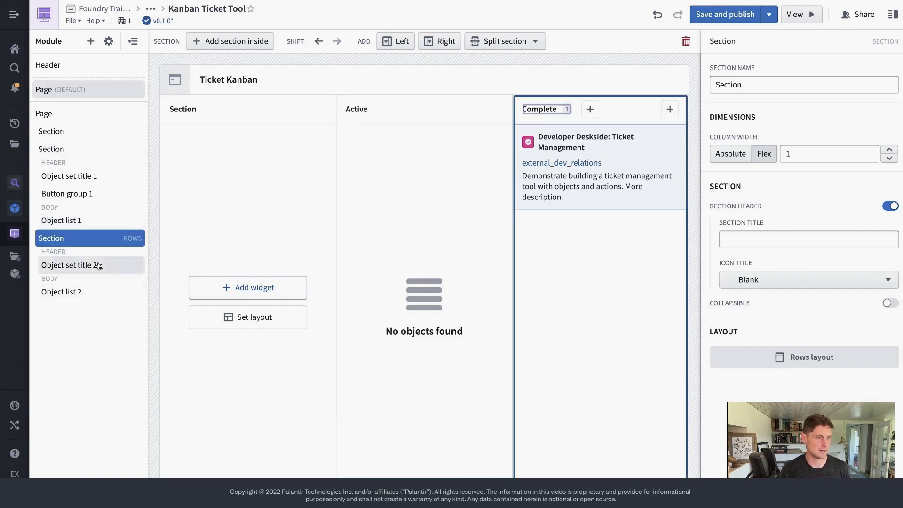
click(93, 199)
key(ctrl+c)
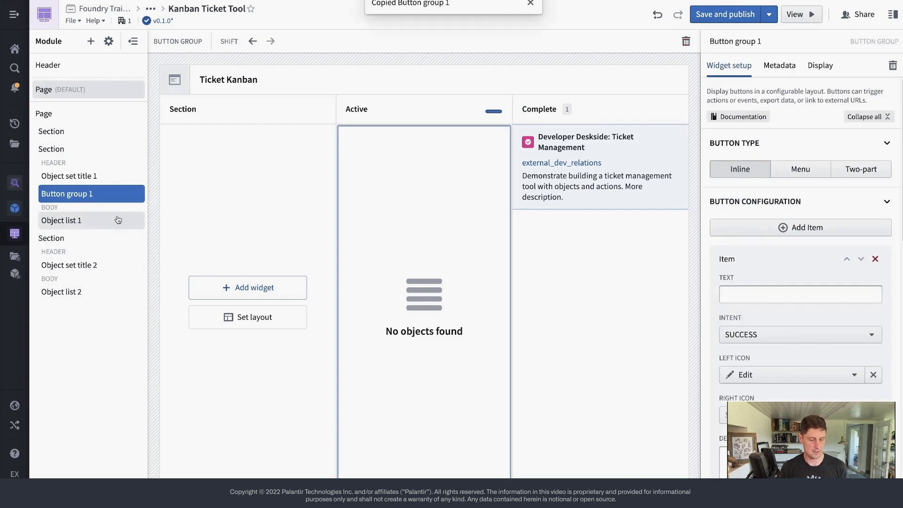
key(ctrl+v)
click(668, 112)
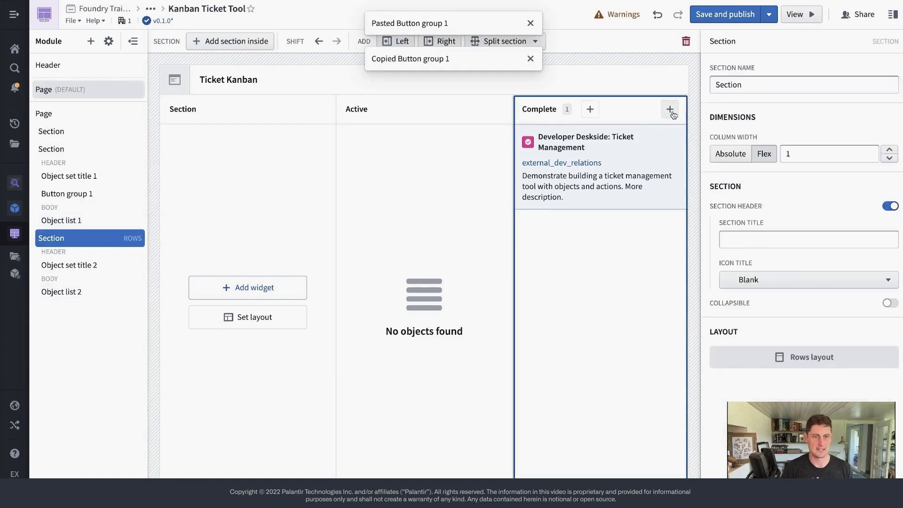
click(670, 110)
click(353, 345)
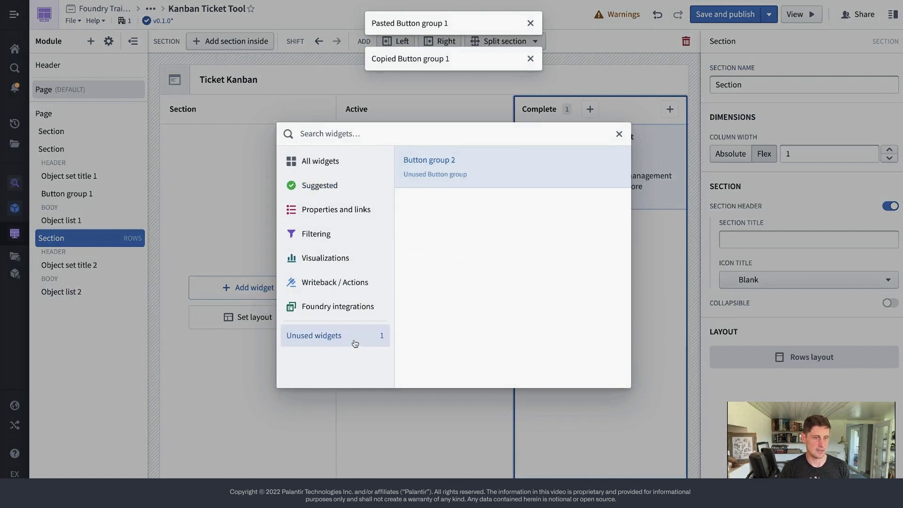
click(493, 160)
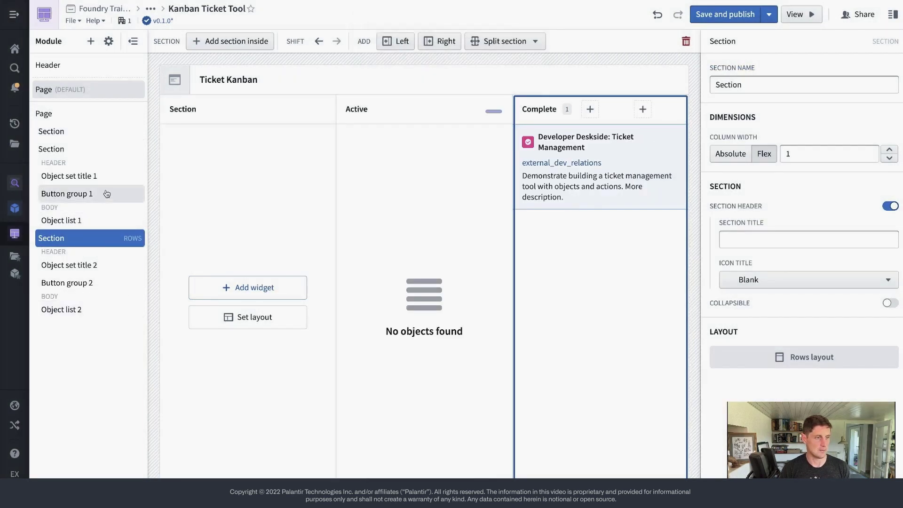
Set the Complete section's Update Ticket button to be Disabled when its action is invalid
click(97, 283)
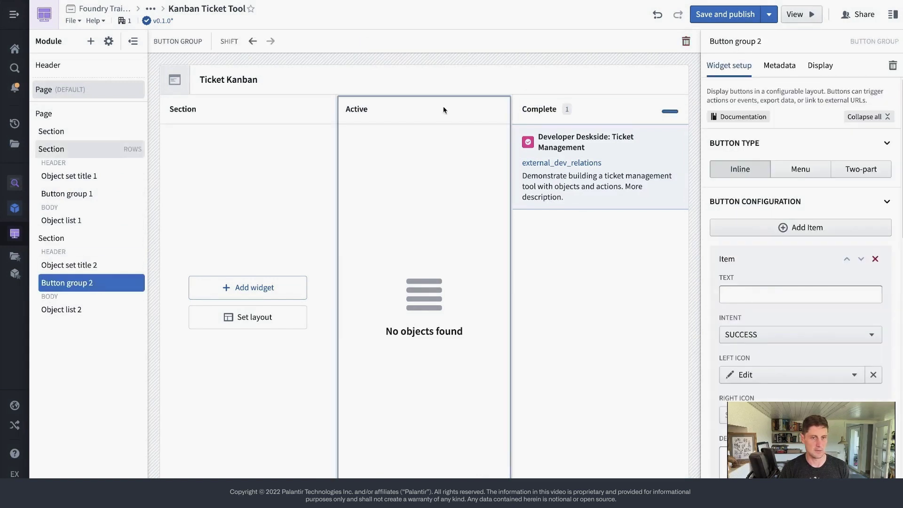
scroll(815, 329, down, 6)
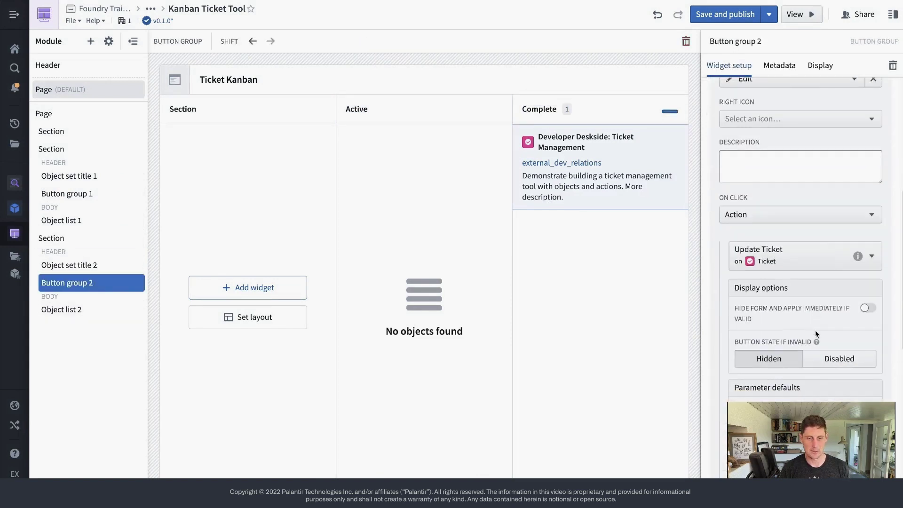
click(826, 359)
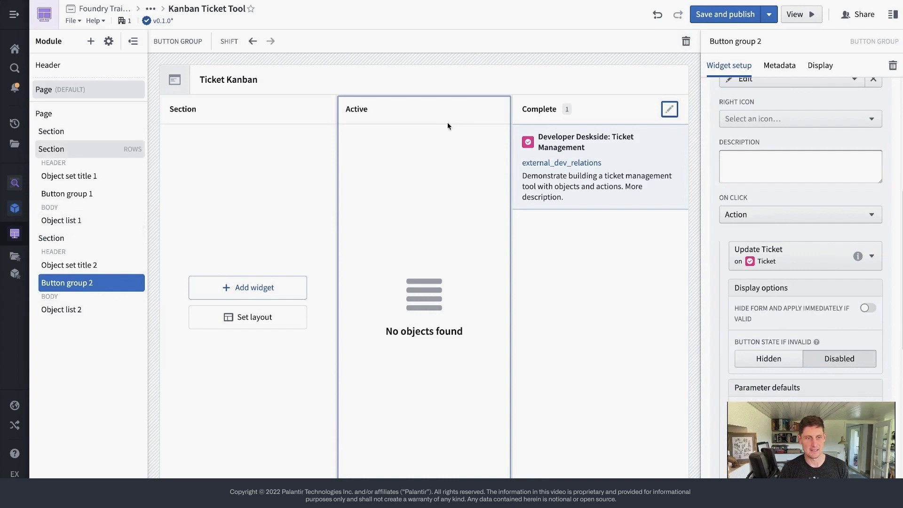
Open the configuration of the button group in the Active section's header
click(85, 193)
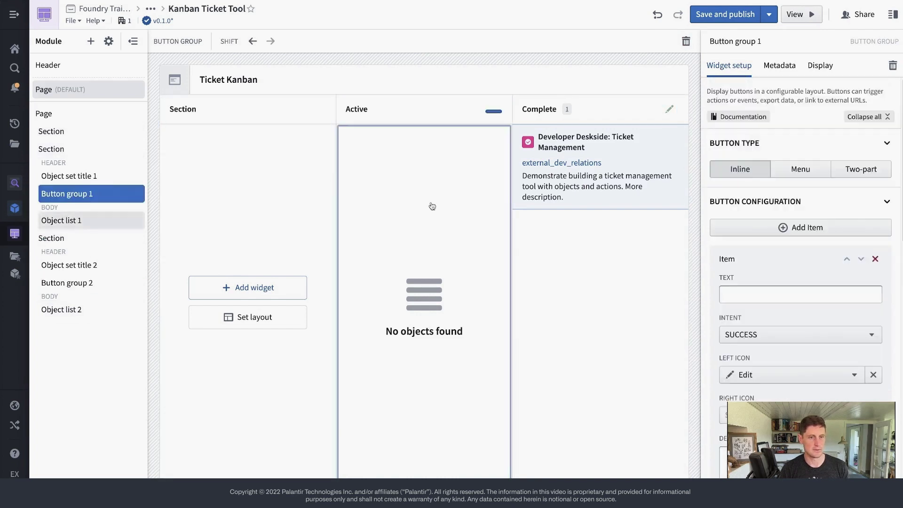
Default the Ticket parameter of the Complete column's edit button to the Object list 2 Active object variable
scroll(842, 292, down, 5)
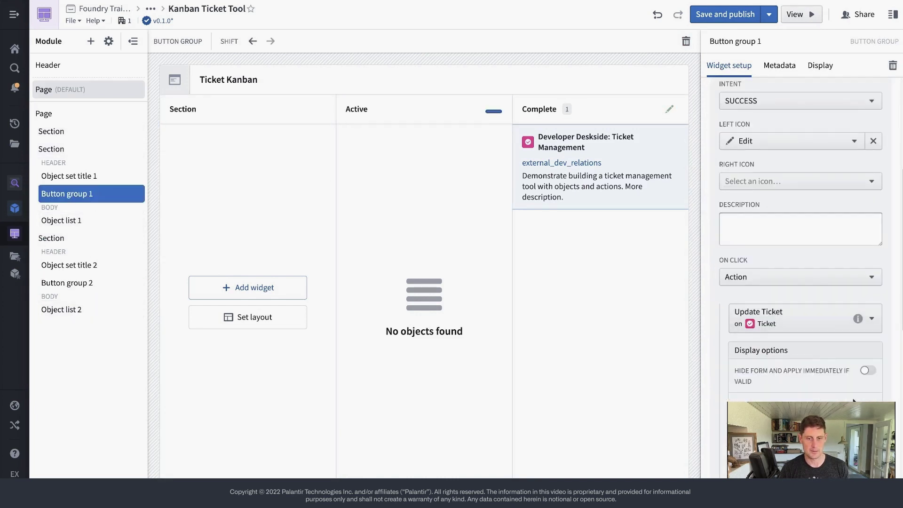
mouse_move(492, 110)
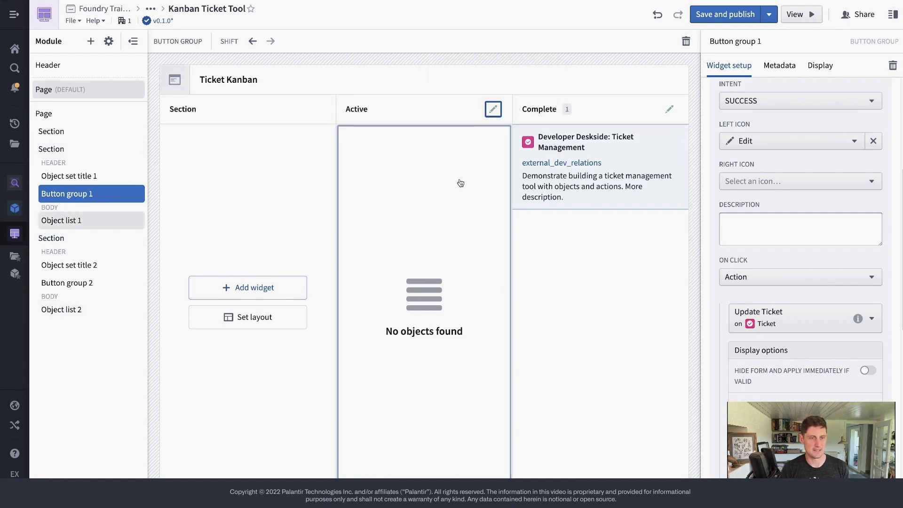
click(669, 109)
scroll(795, 348, down, 7)
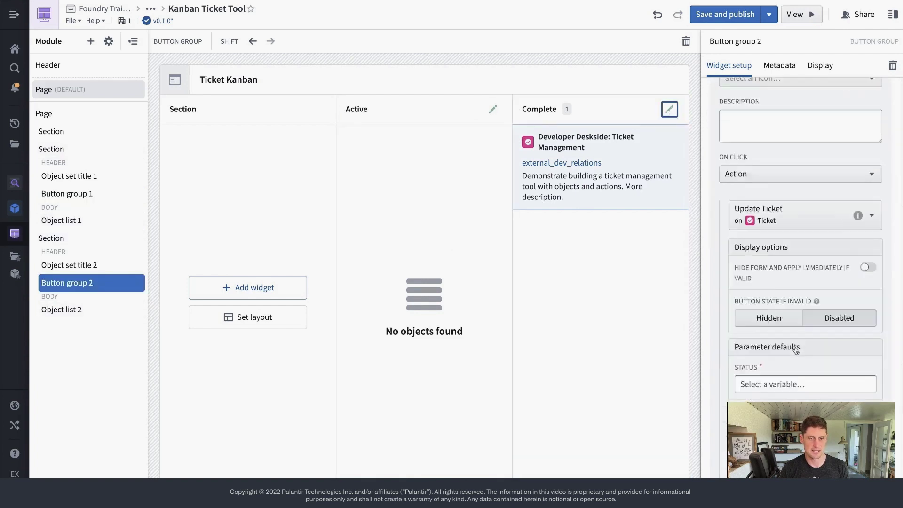
scroll(794, 348, down, 3)
click(822, 398)
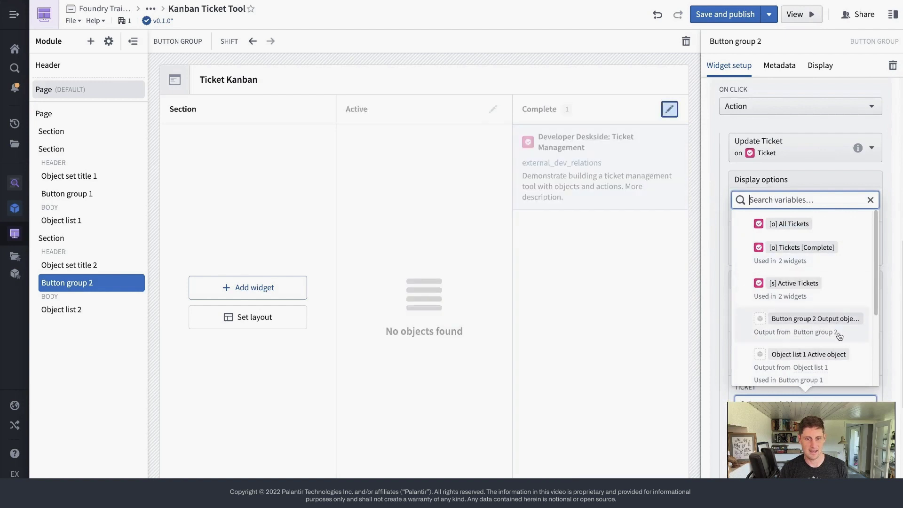
scroll(840, 336, down, 1)
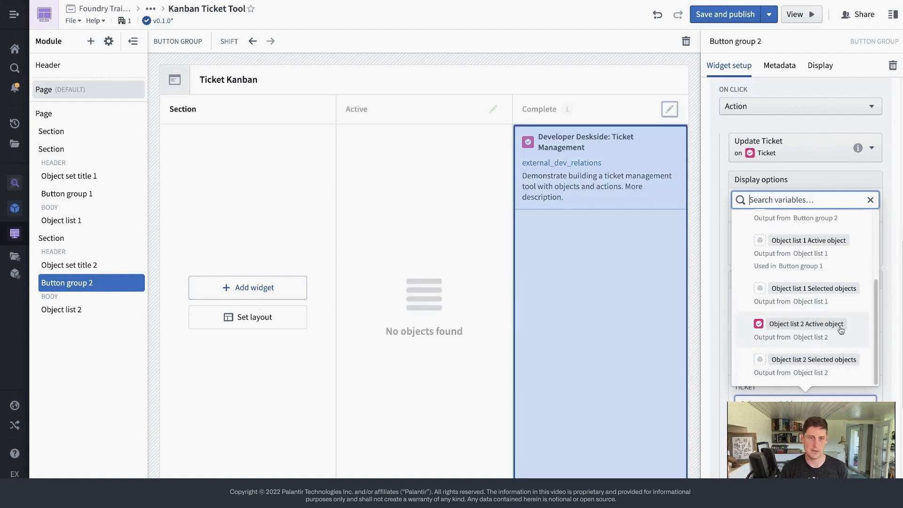
click(841, 331)
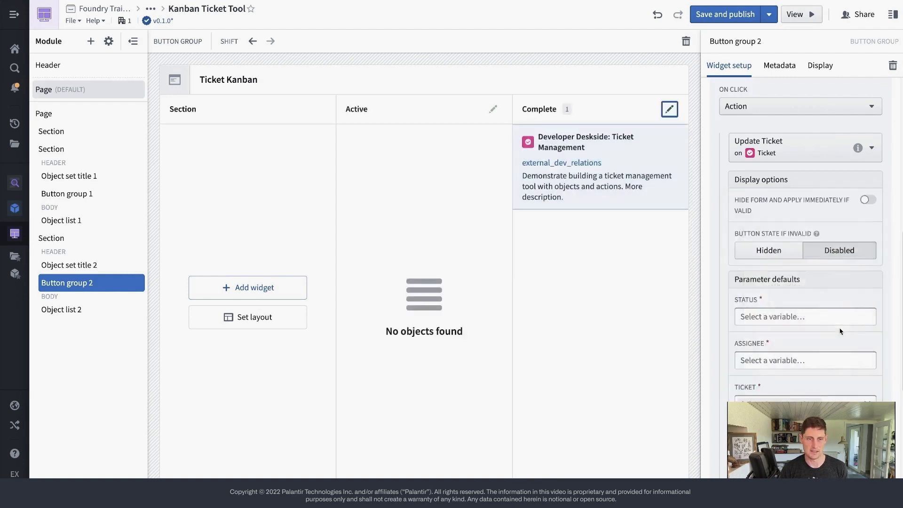
Check the Update Ticket form opened by the Complete column's edit button, and close it without submitting
click(665, 111)
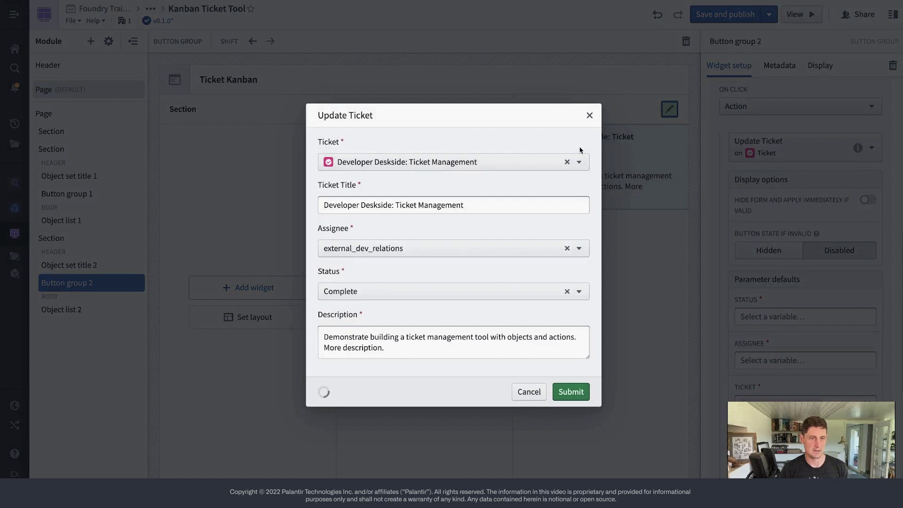
click(589, 115)
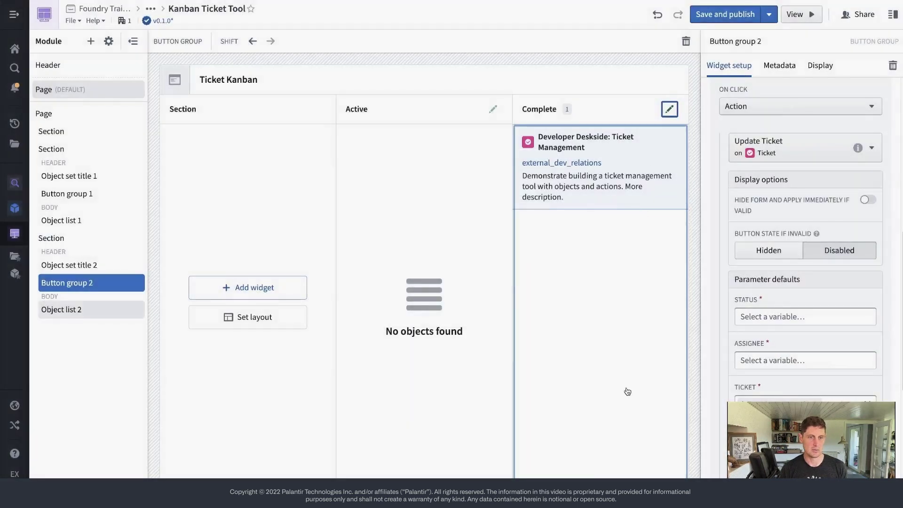
click(629, 382)
click(312, 281)
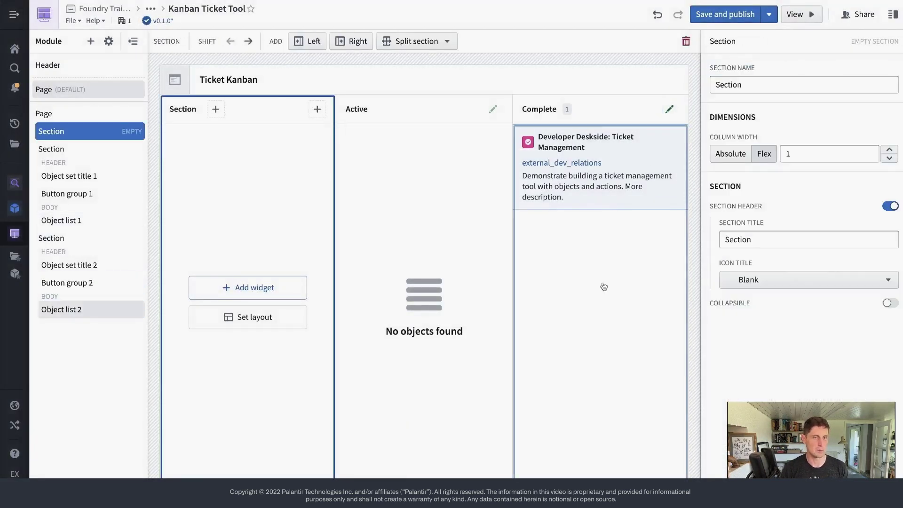
click(431, 235)
Add a Button group widget beside the Ticket Kanban title in the module header
click(270, 86)
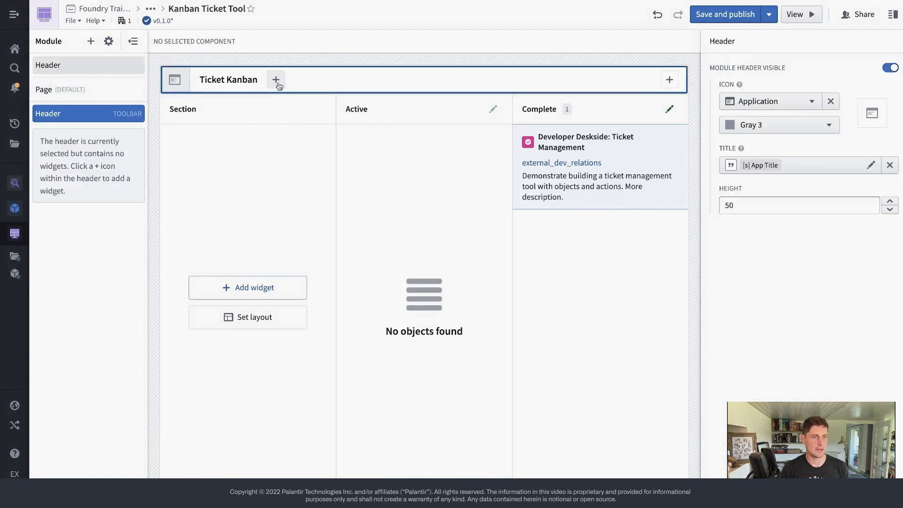
click(276, 81)
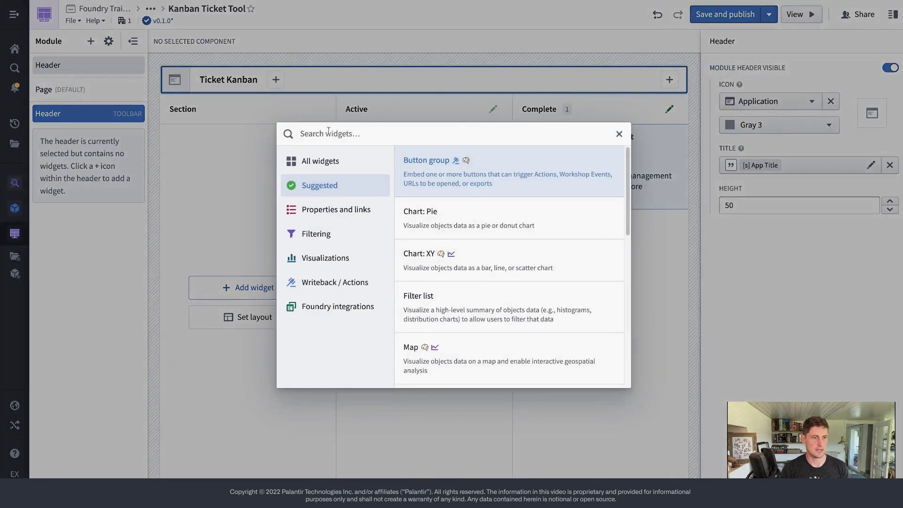
click(423, 188)
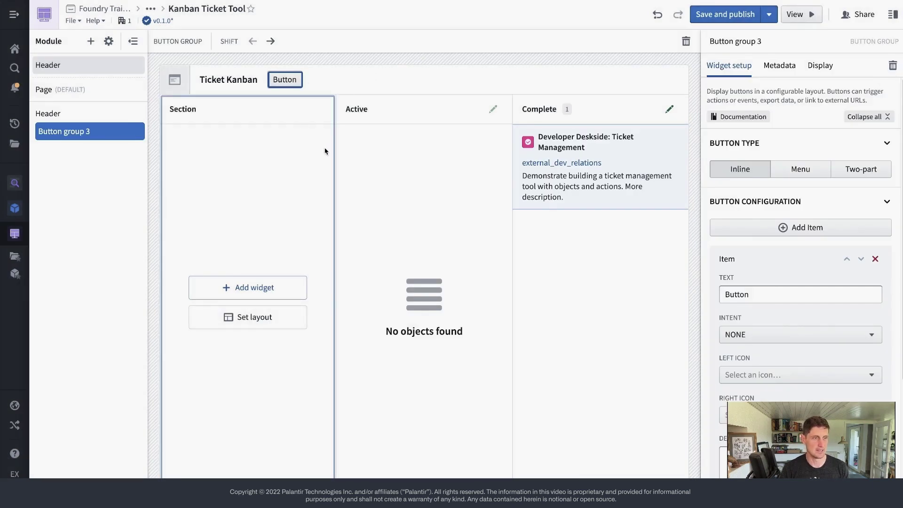
Label the header button "Add New Ticket", with PRIMARY intent and the circled-plus Add icon as its left icon
click(745, 294)
double_click(745, 294)
text(Add )
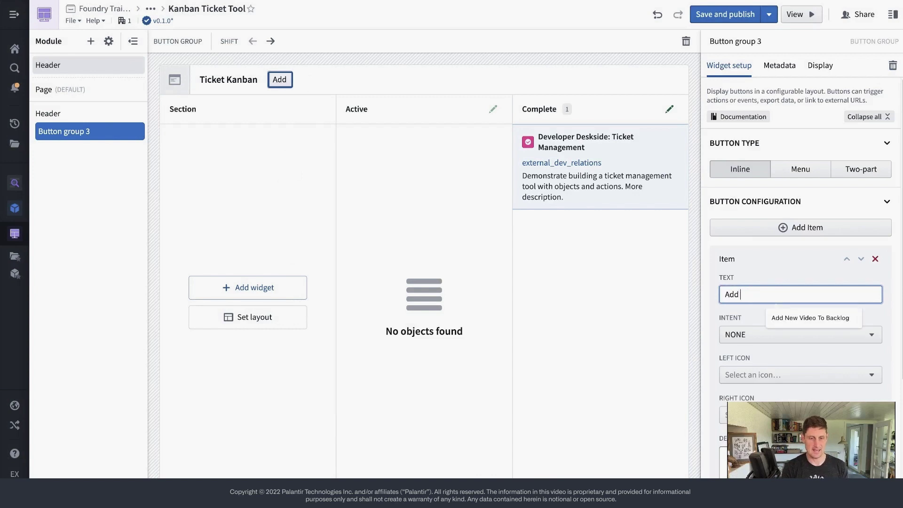
text(New Ticket)
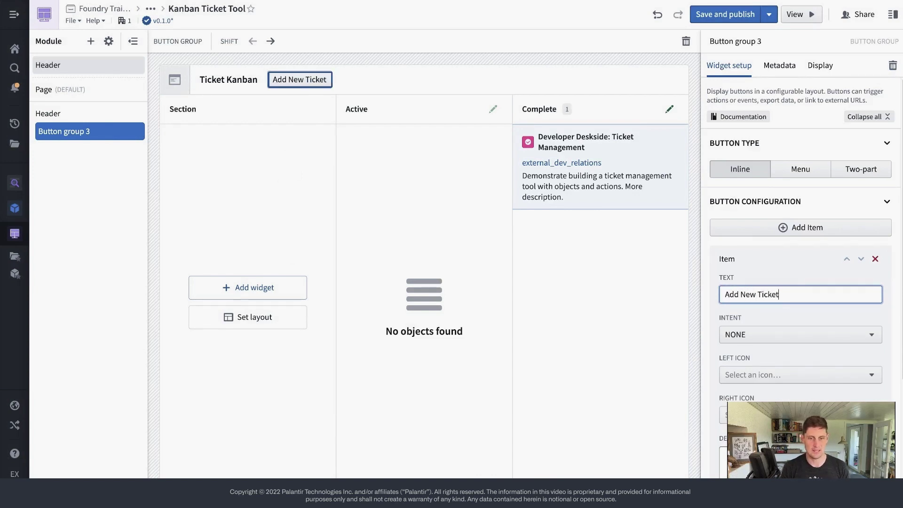
click(795, 337)
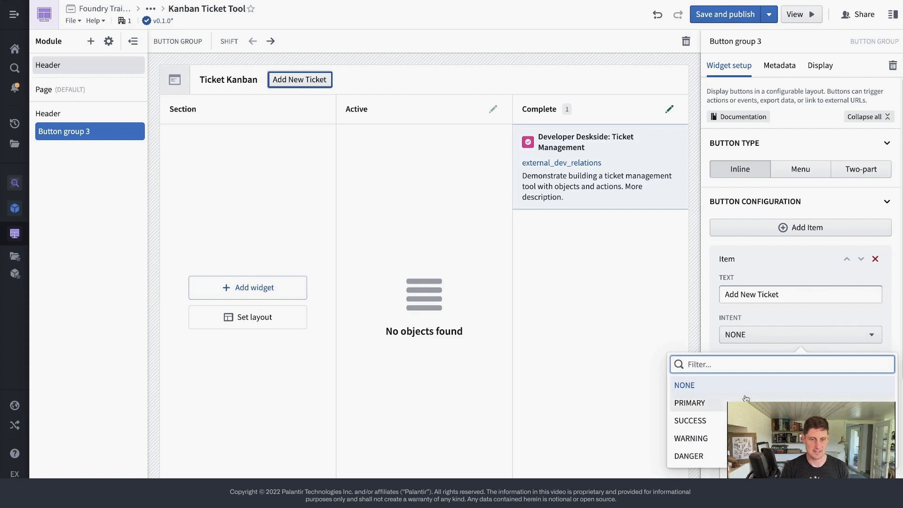
click(760, 400)
scroll(760, 400, down, 3)
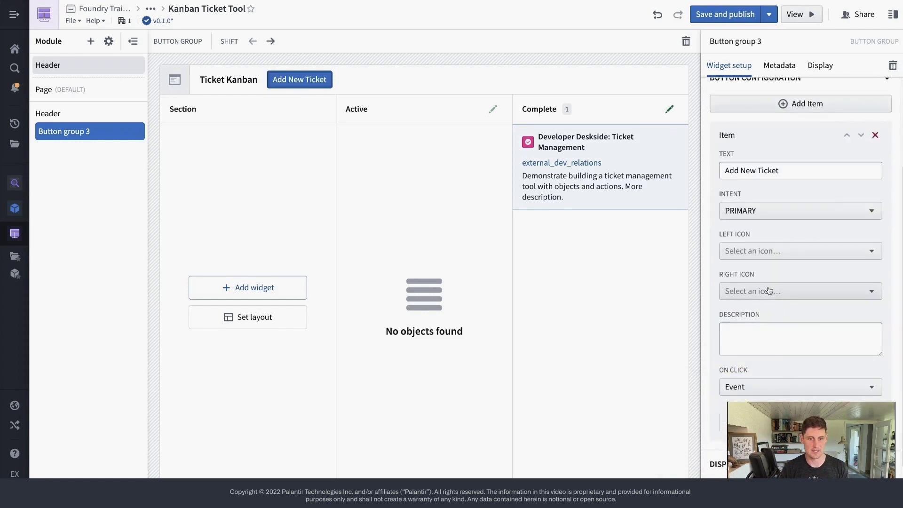
click(764, 251)
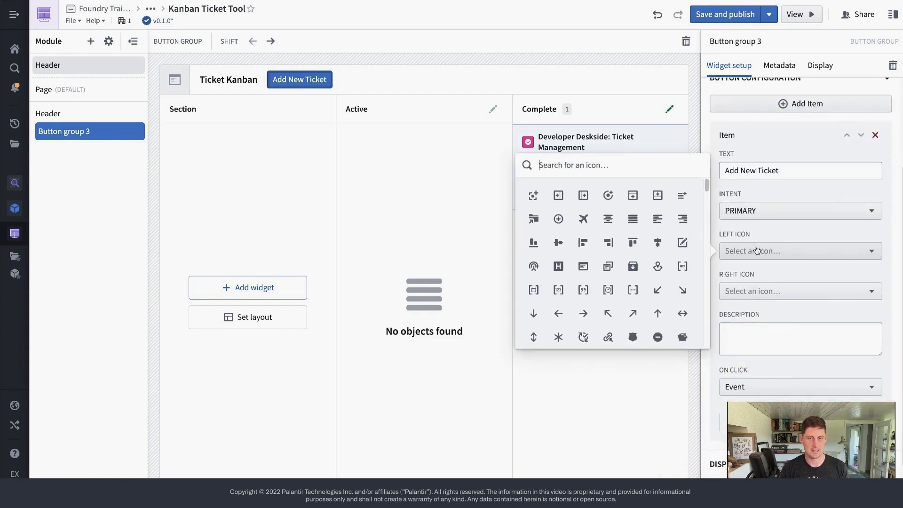
click(559, 219)
Make the Add New Ticket button run the Create Ticket action when clicked
scroll(842, 349, down, 1)
click(764, 355)
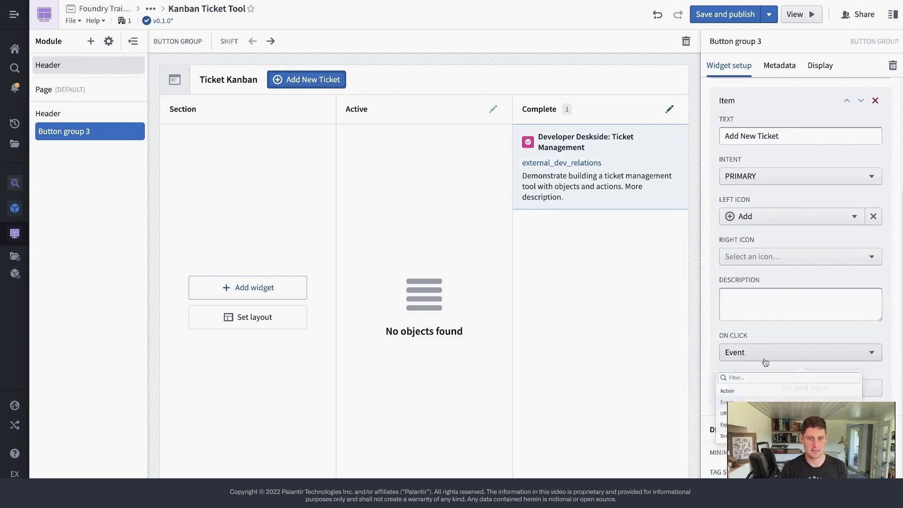
click(783, 401)
click(794, 390)
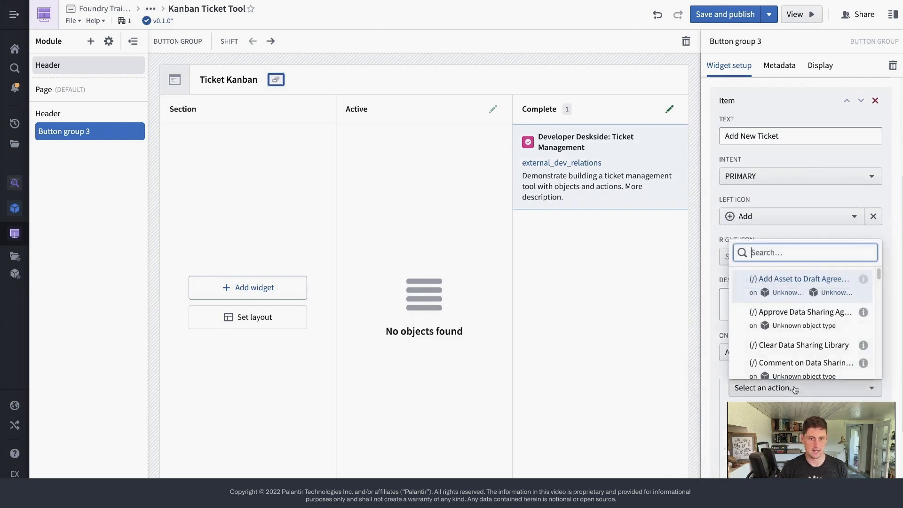
text(create ticket)
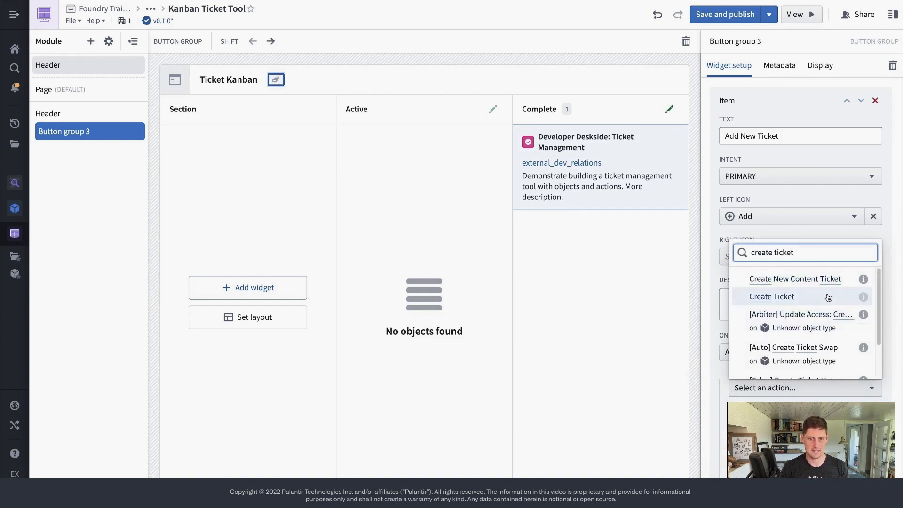
mouse_move(863, 302)
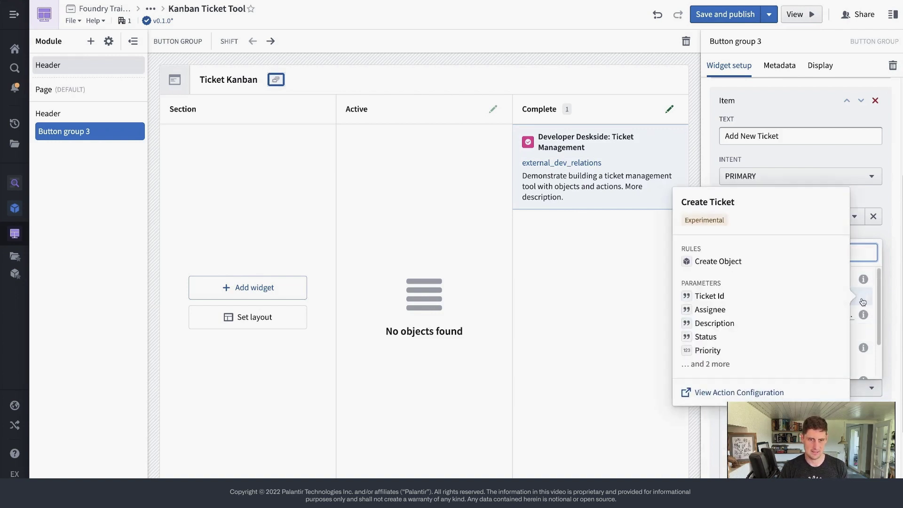
click(862, 301)
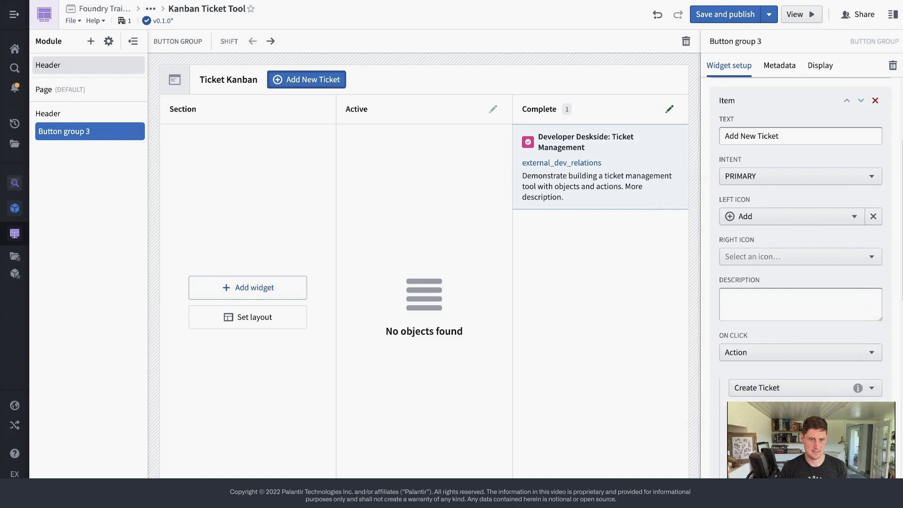
Preview the Create Ticket form from the header button, close it, and review the action's parameter defaults
click(327, 81)
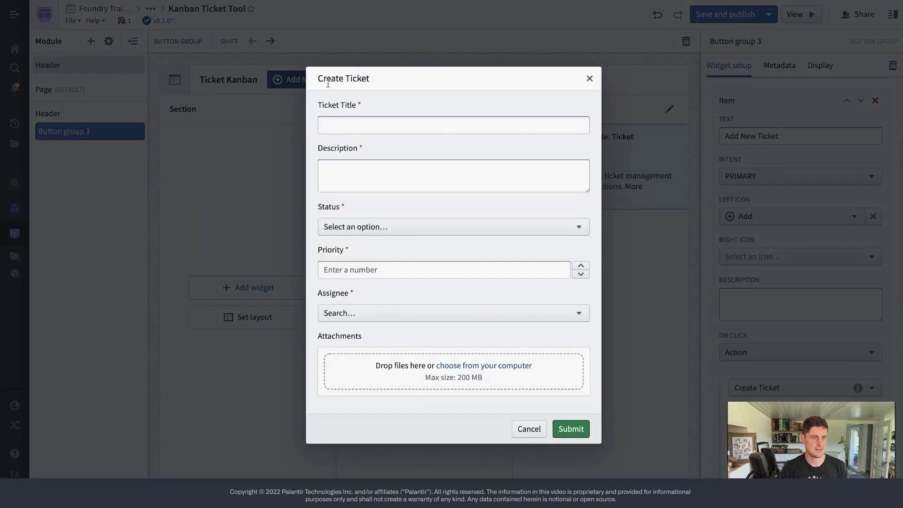
key(Escape)
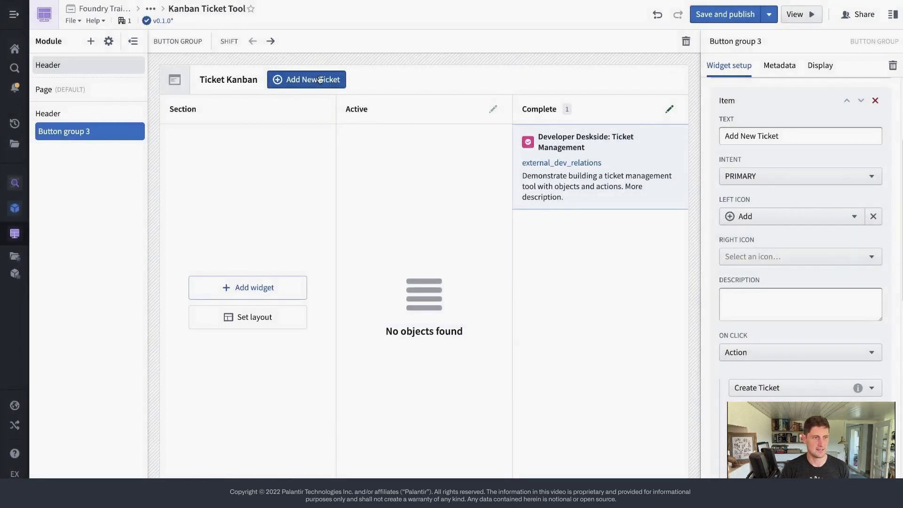
scroll(813, 362, down, 5)
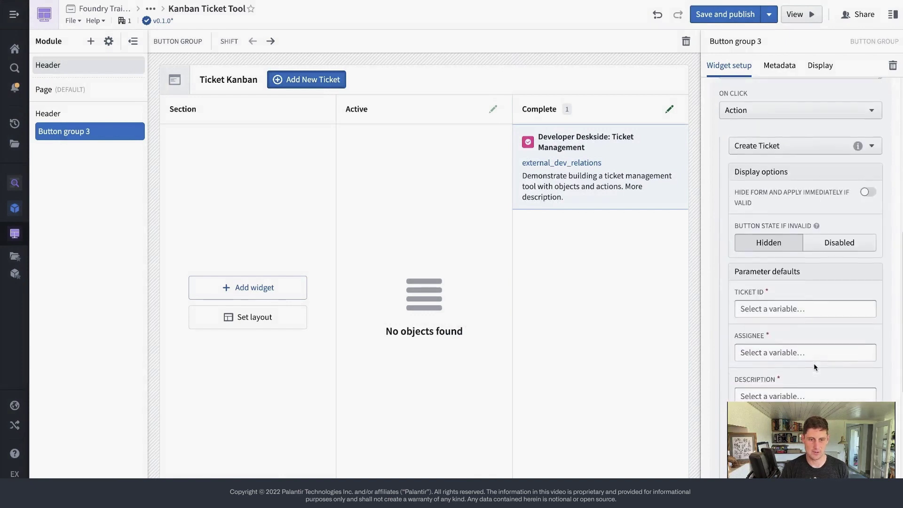
scroll(814, 363, down, 1)
Start a new ticket titled "Workshop Layouts and Design Best Practices", described as "Take a unorganized Workshop app and refactor into a streamlined, UX-driven app."
click(306, 79)
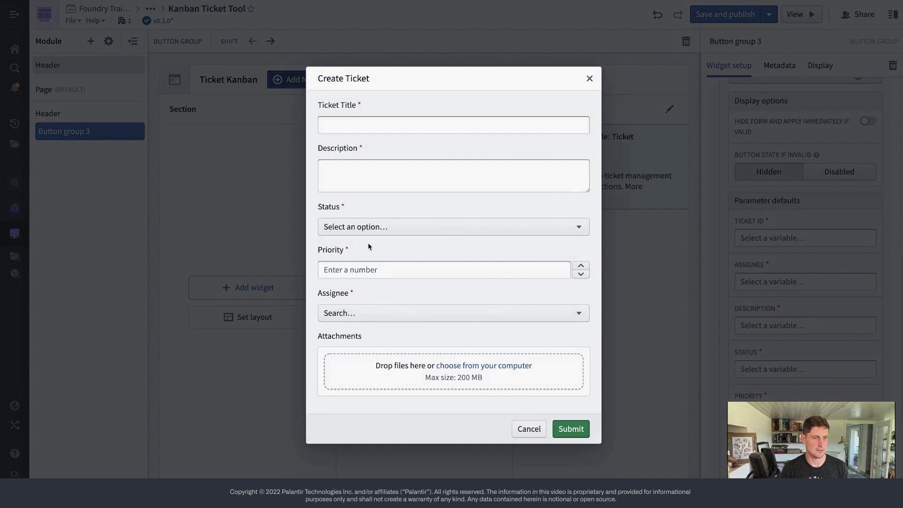
click(373, 128)
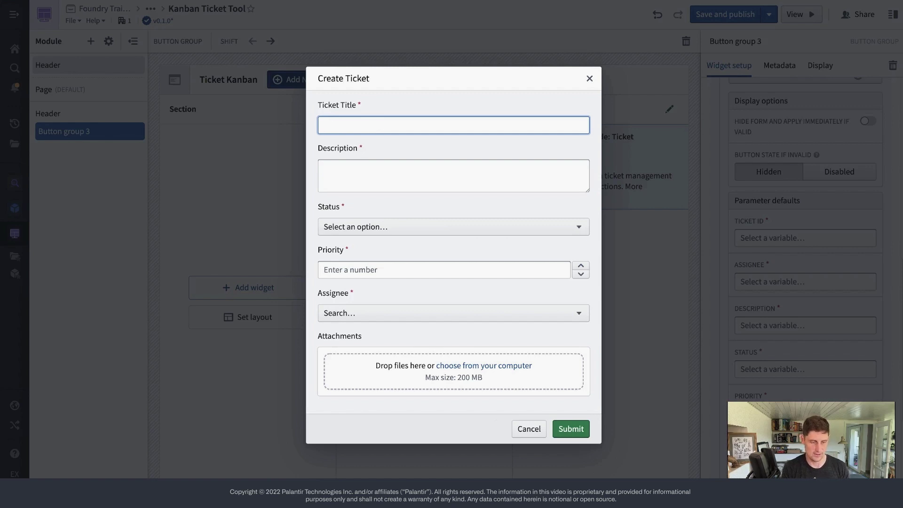
text(Workshop Layouts and Design Best Practices)
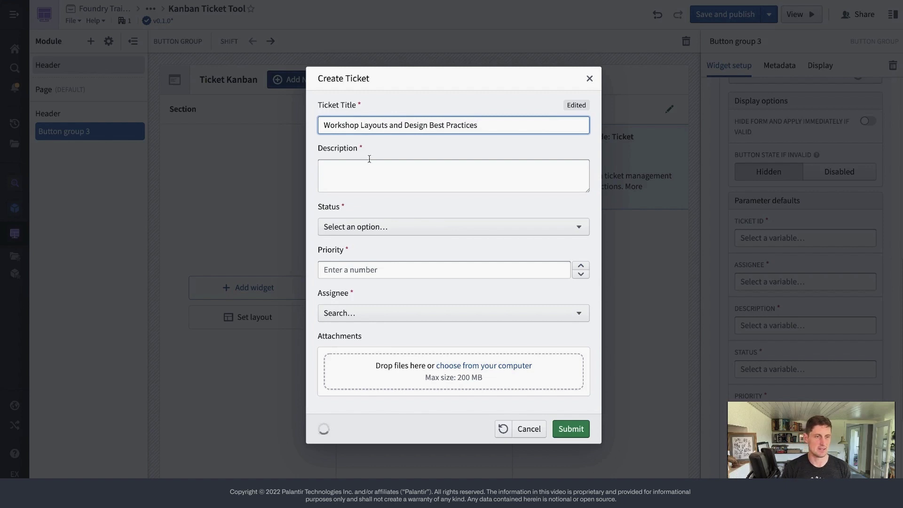
click(377, 178)
text(Take a unorganized Workshop app and refactor into a streamlined, UX)
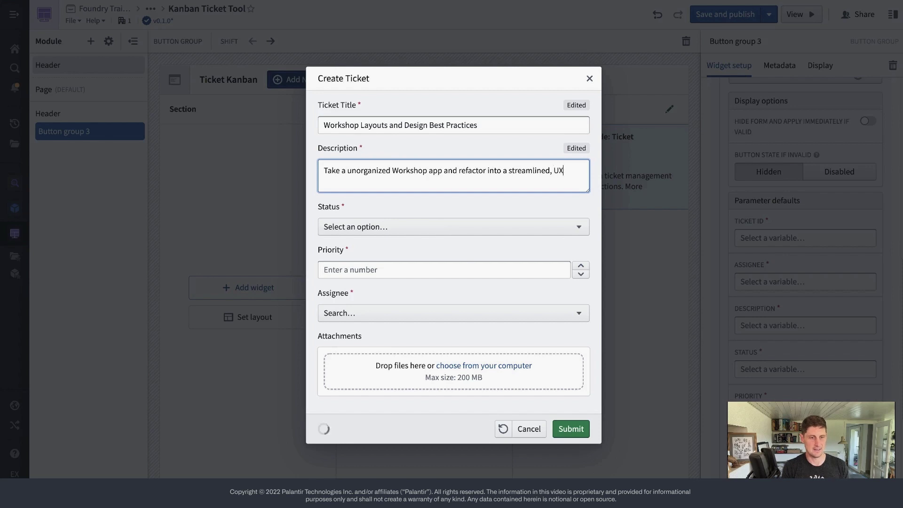
text(en app.)
Set the ticket's status to Backlog, priority to 5 and assignee to external_dev_relations, and submit the form
click(413, 226)
click(398, 274)
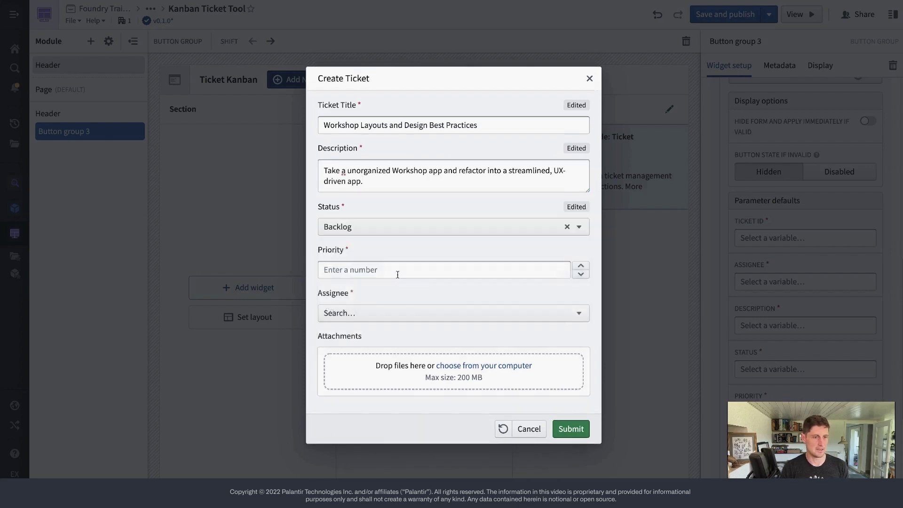
click(581, 266)
double_click(581, 266)
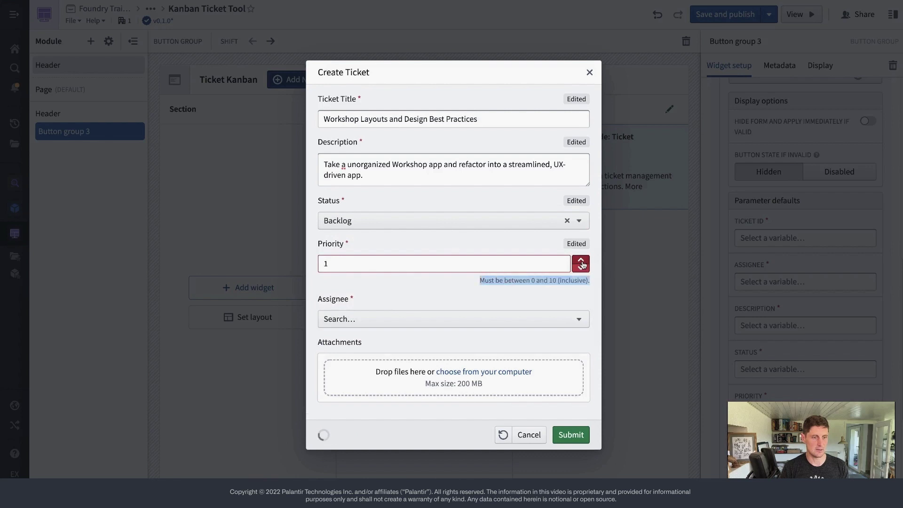
click(395, 319)
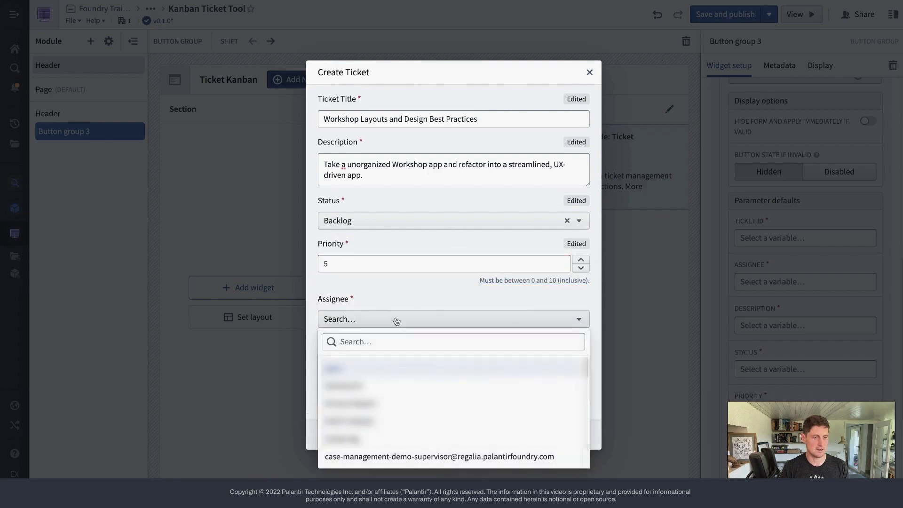
text(exter)
click(385, 360)
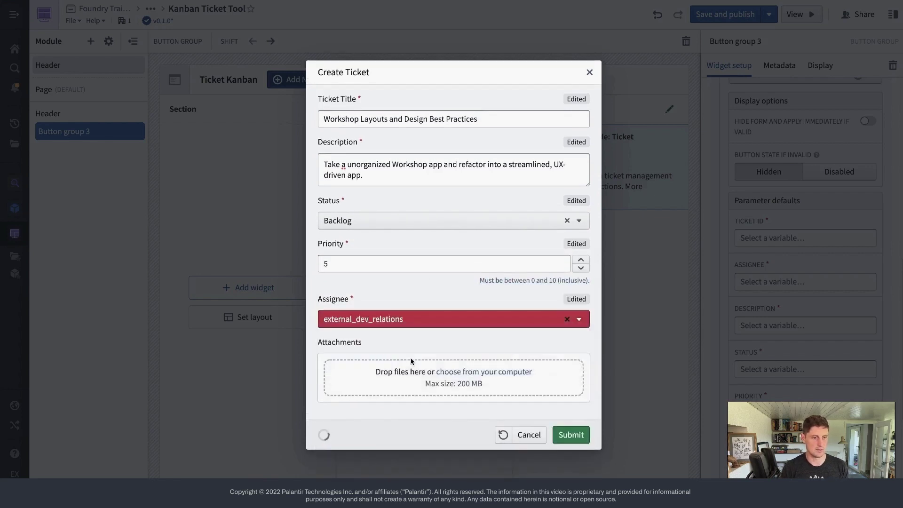
click(564, 432)
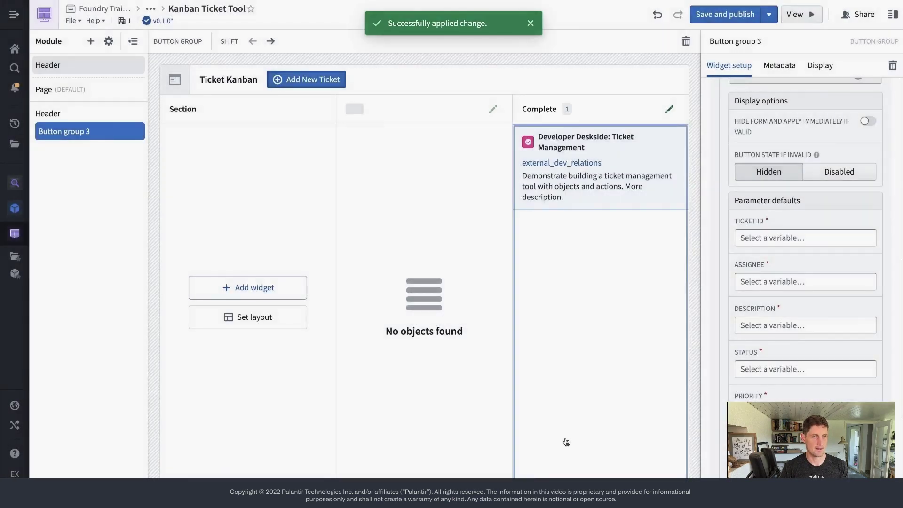
Create a static string variable named "[s] Backlog Status" with the default value Backlog
click(231, 172)
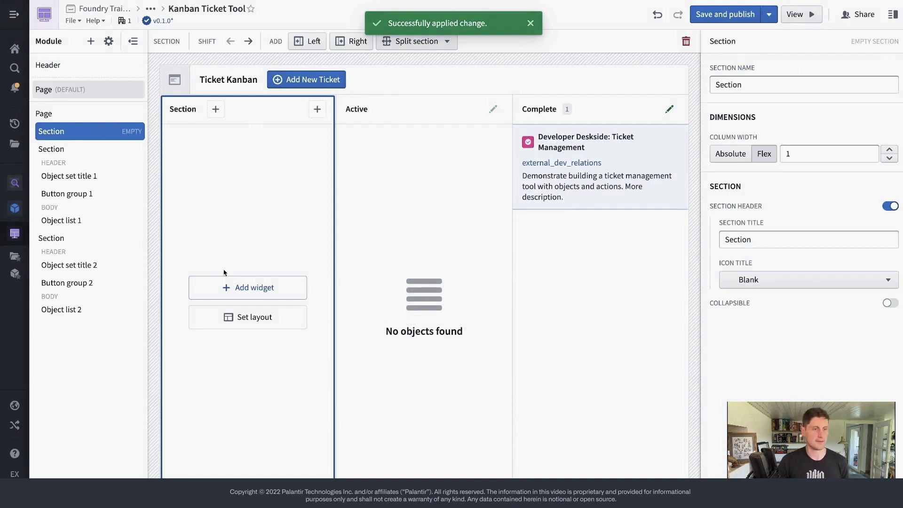
click(210, 486)
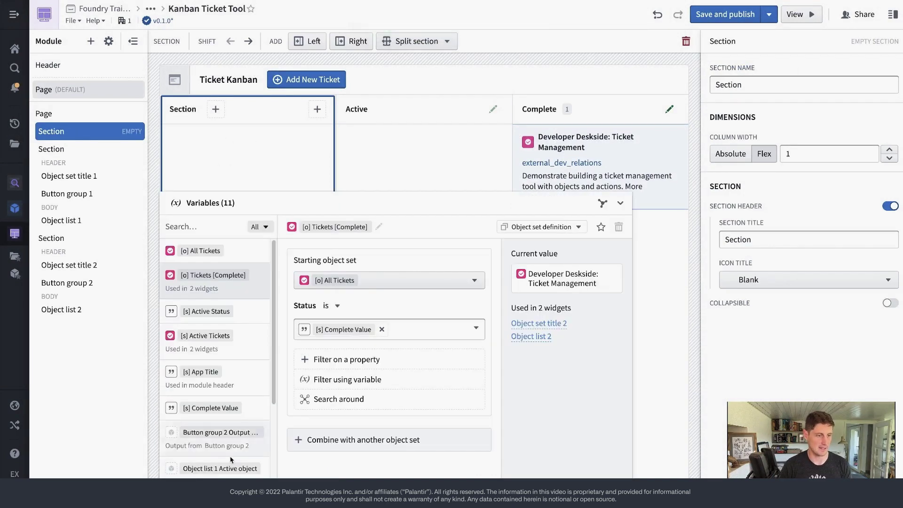
click(218, 484)
mouse_move(212, 330)
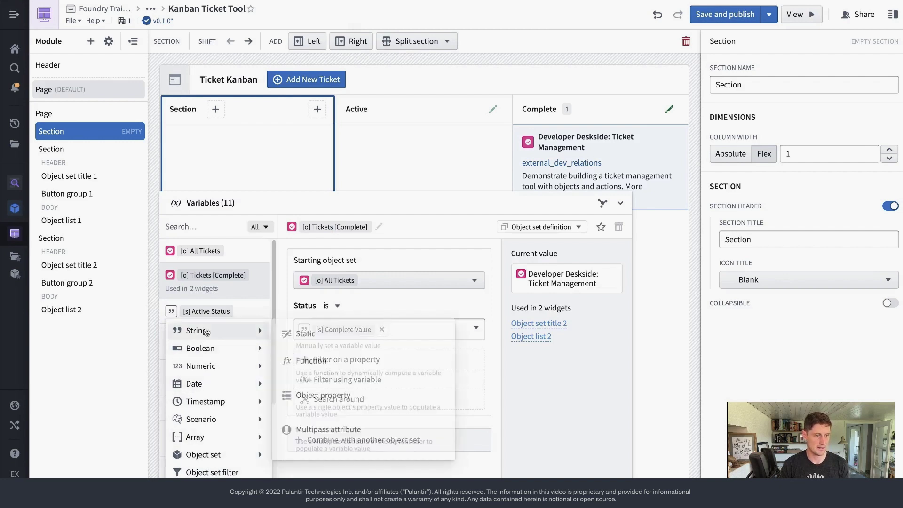
click(308, 330)
text([s])
text( Bsa)
text(cklog Status)
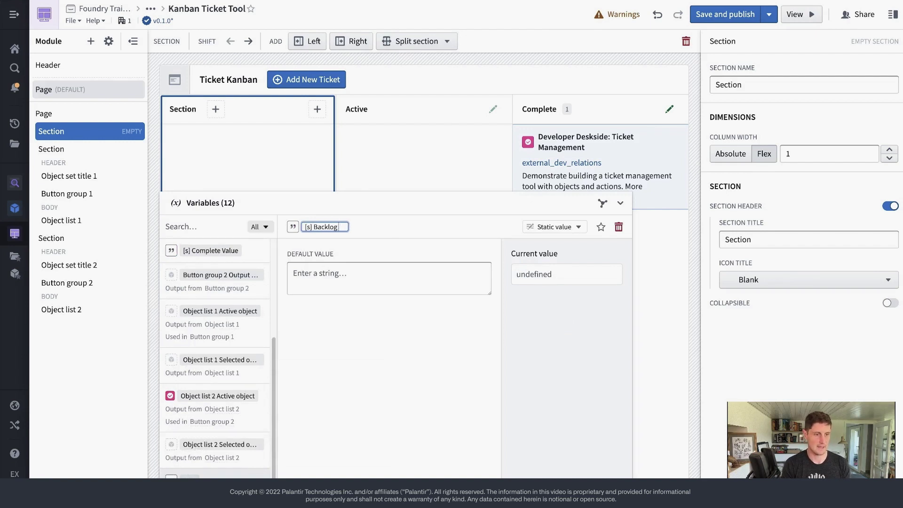
click(328, 265)
text(Backlog)
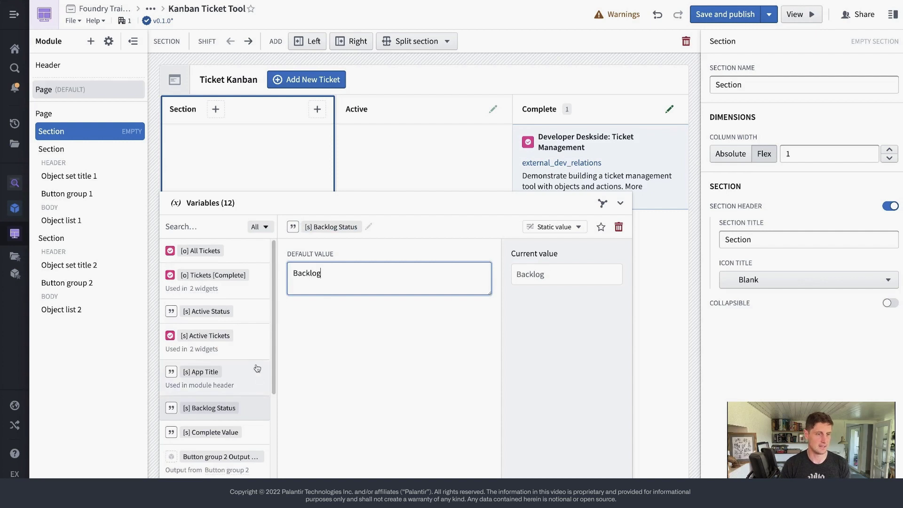
Create an object set definition variable named "[o] Tickets [Backlog]" that starts from [o] All Tickets
click(216, 485)
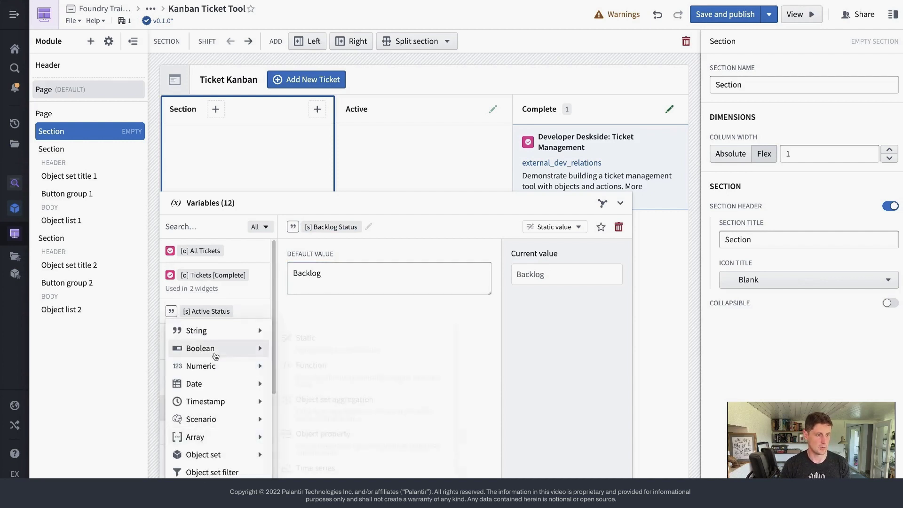
mouse_move(224, 459)
click(311, 435)
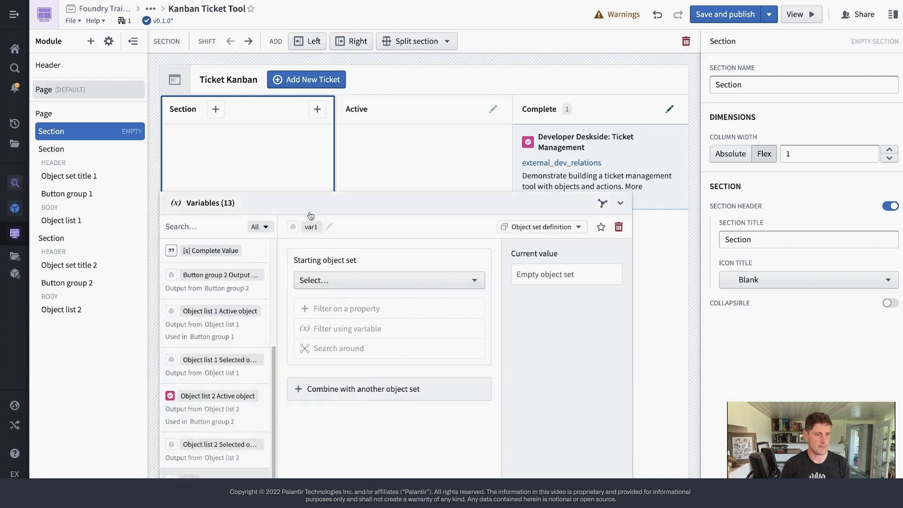
text(Tickets [Back)
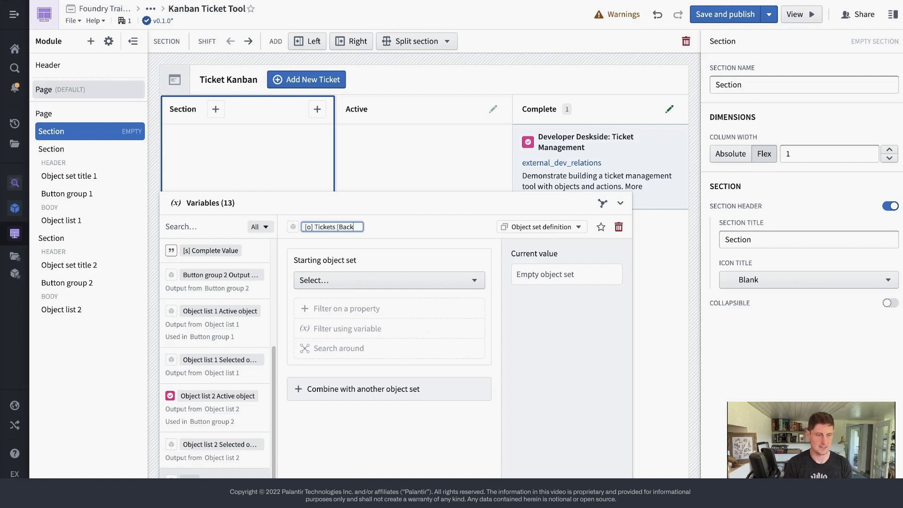
text(log])
click(367, 282)
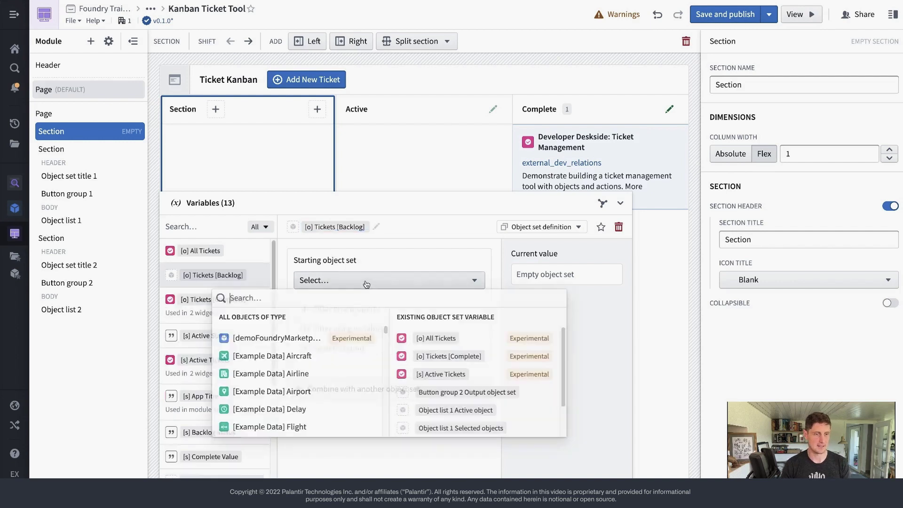
click(450, 337)
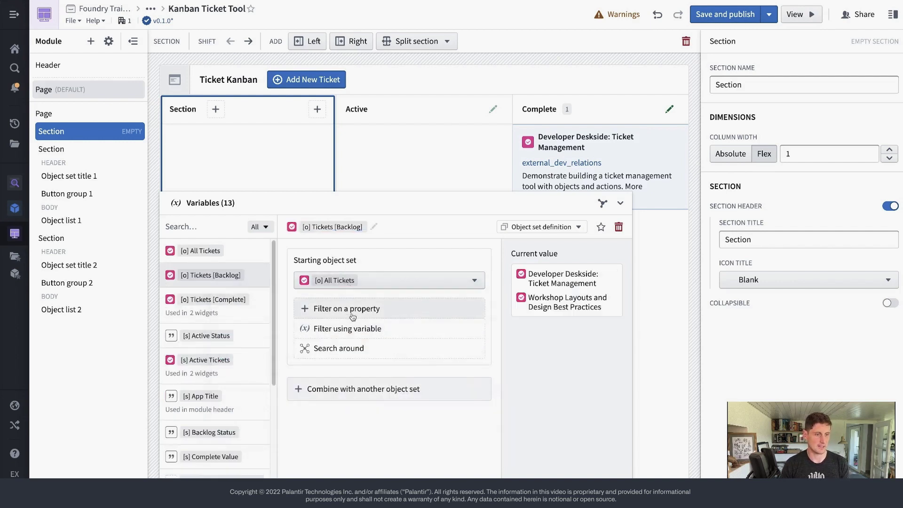
Filter the Tickets [Backlog] object set to tickets whose Status is the [s] Backlog Status variable, and collapse the variable editor
click(350, 308)
text(sta)
click(348, 124)
click(429, 323)
click(476, 327)
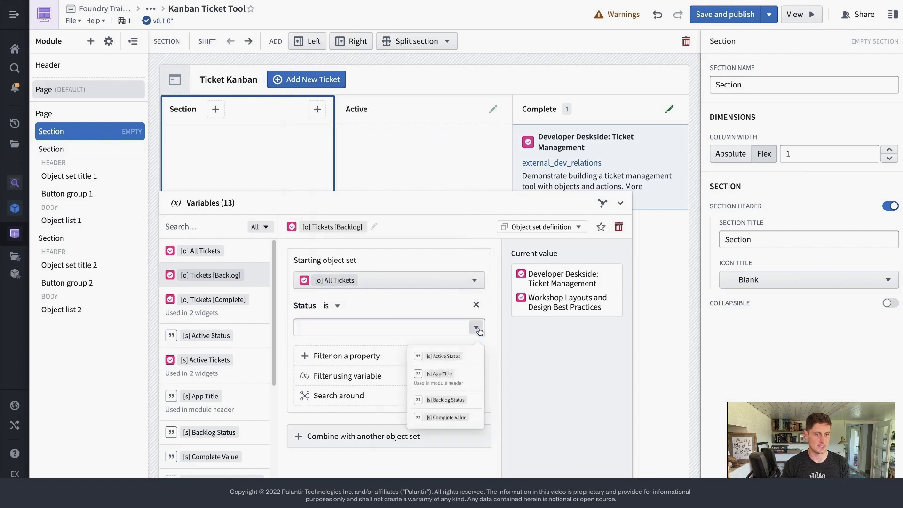
click(451, 422)
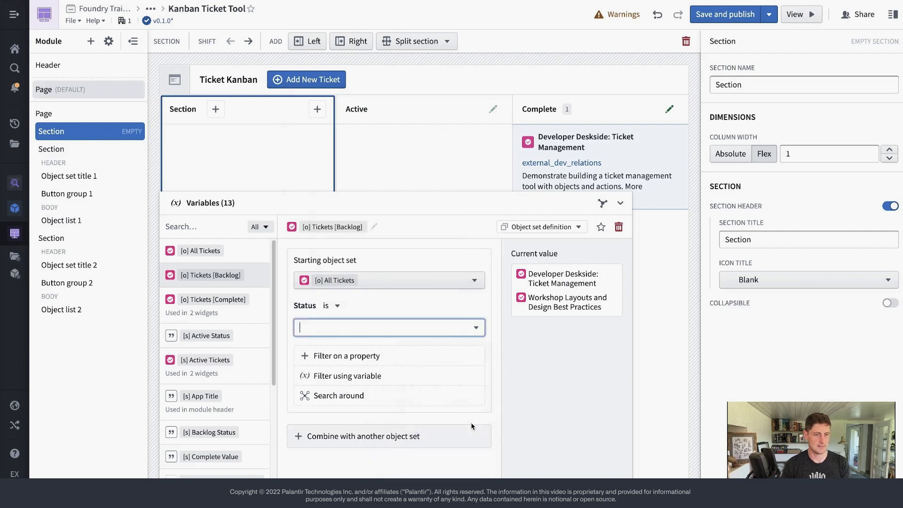
click(620, 203)
Copy the Active column's object set title widget into the header of the empty section
click(360, 113)
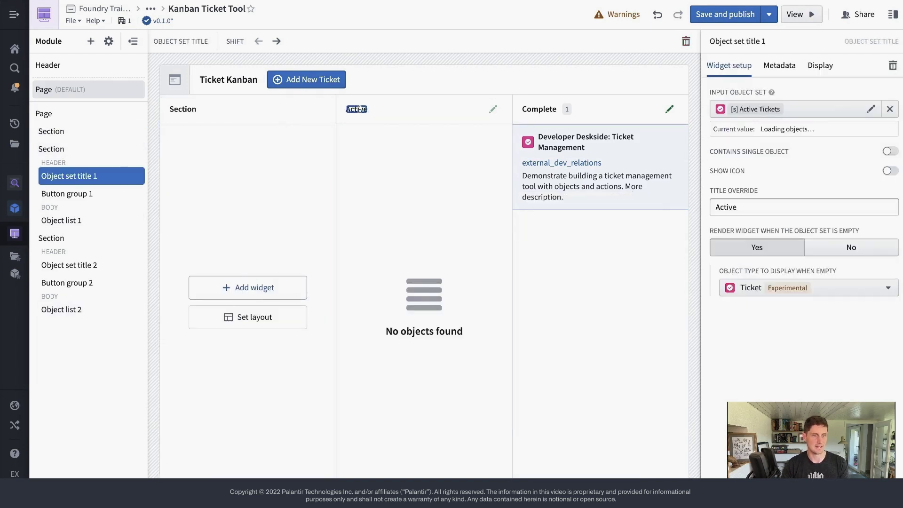
key(ctrl+c)
click(183, 109)
key(ctrl+v)
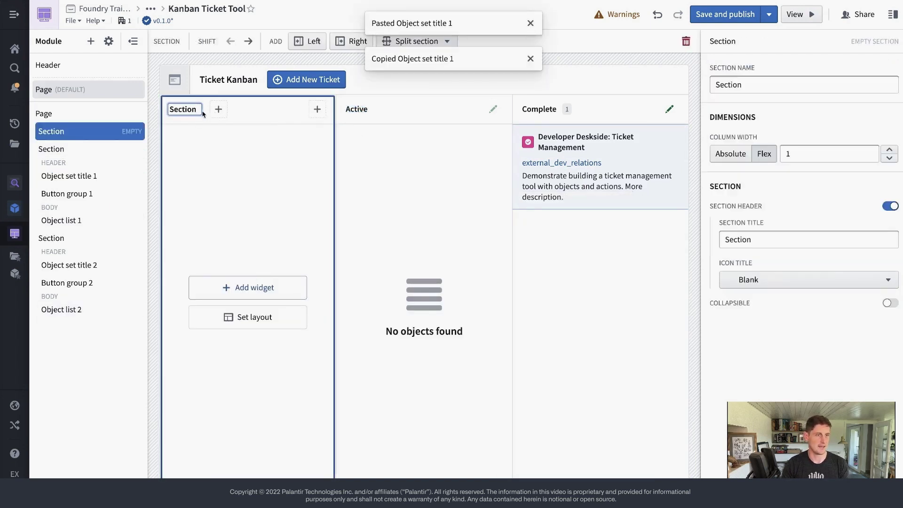
click(215, 109)
click(370, 344)
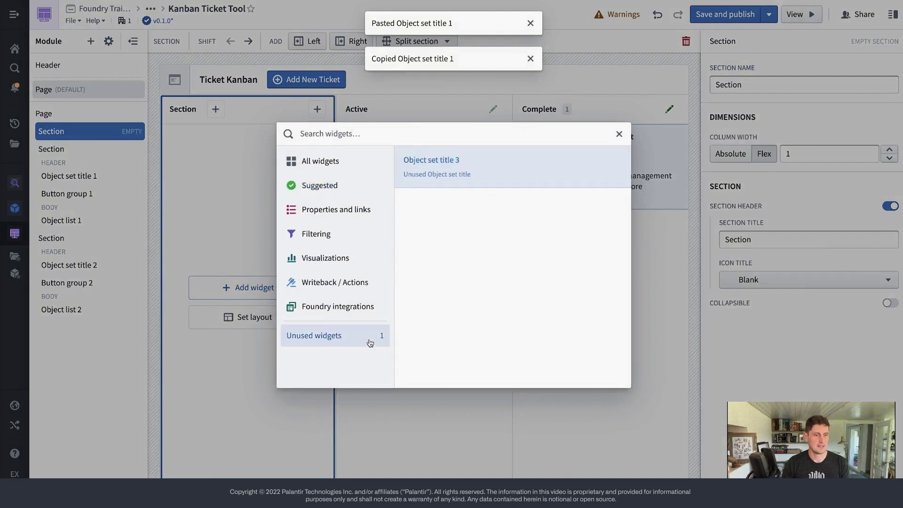
click(469, 170)
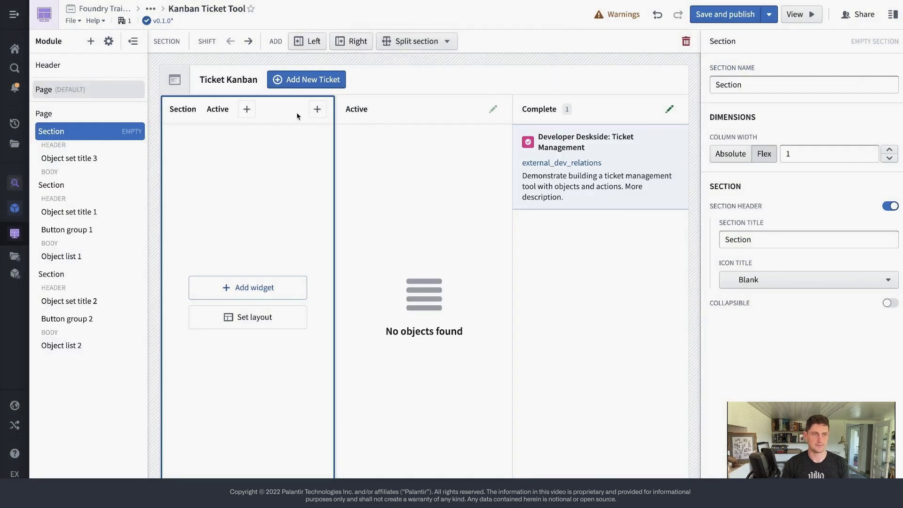
Override the copied title with "Backlog" and set its input object set to [o] Tickets [Backlog]
click(217, 113)
double_click(724, 206)
text(Backlog)
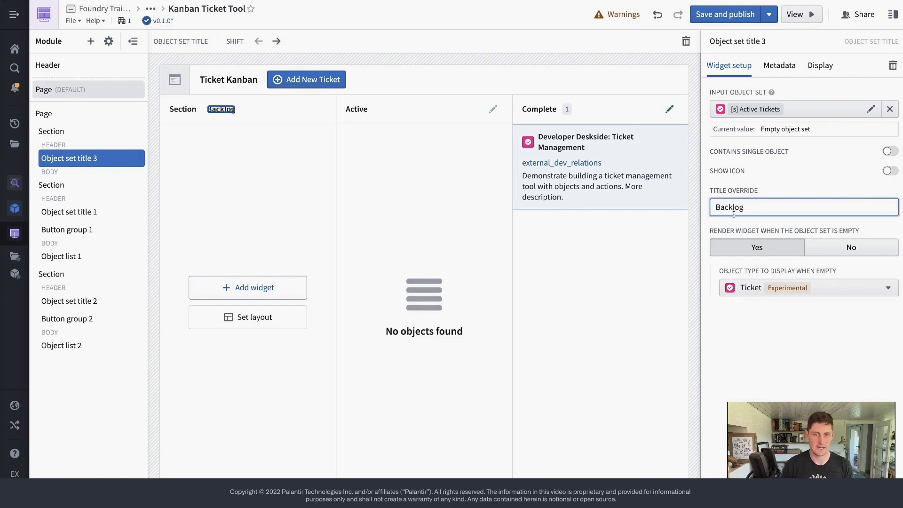
click(889, 109)
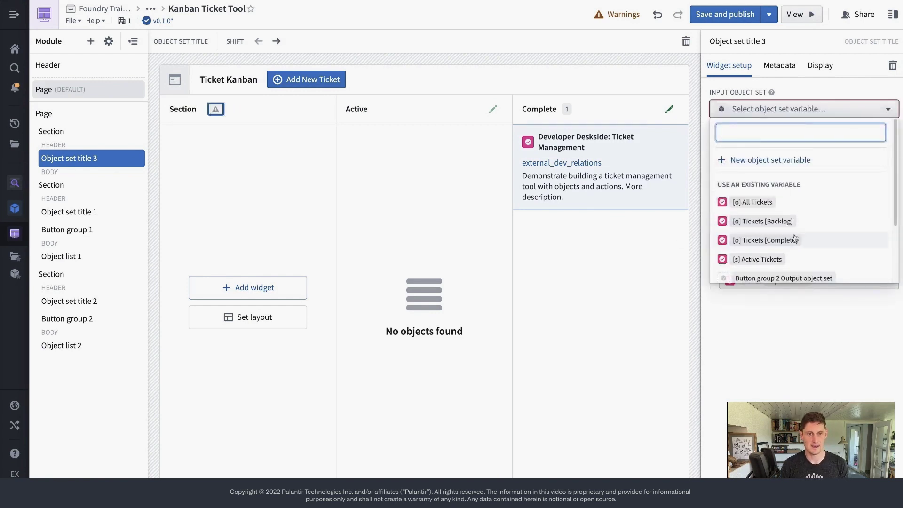
click(771, 221)
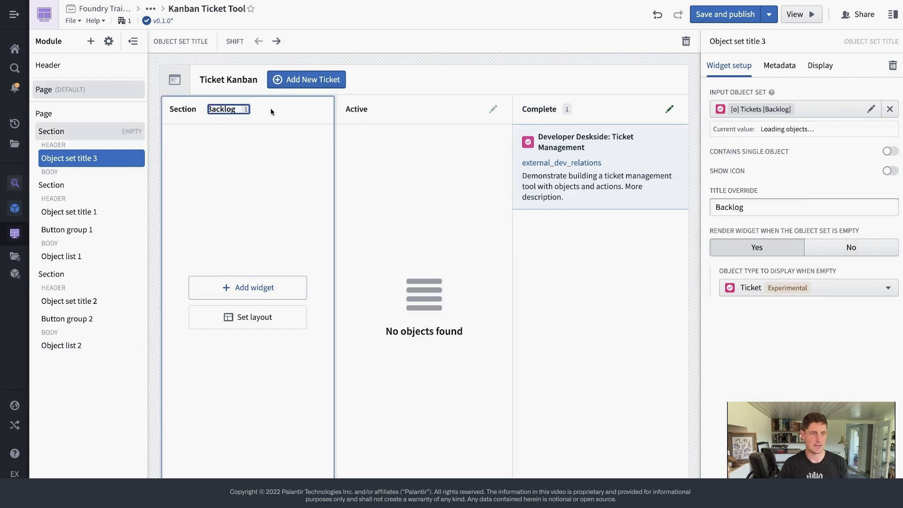
Clear the default "Section" title from the Backlog column's header
click(189, 118)
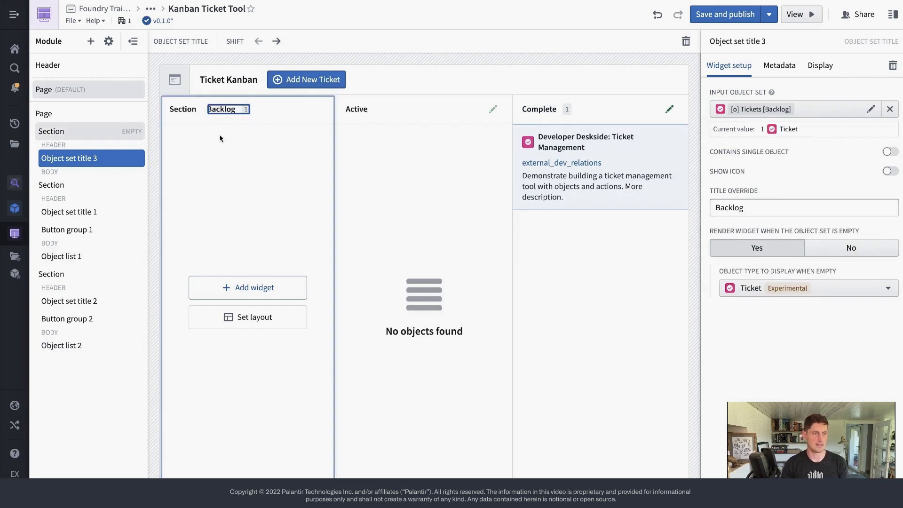
click(189, 110)
key(BackSpace)
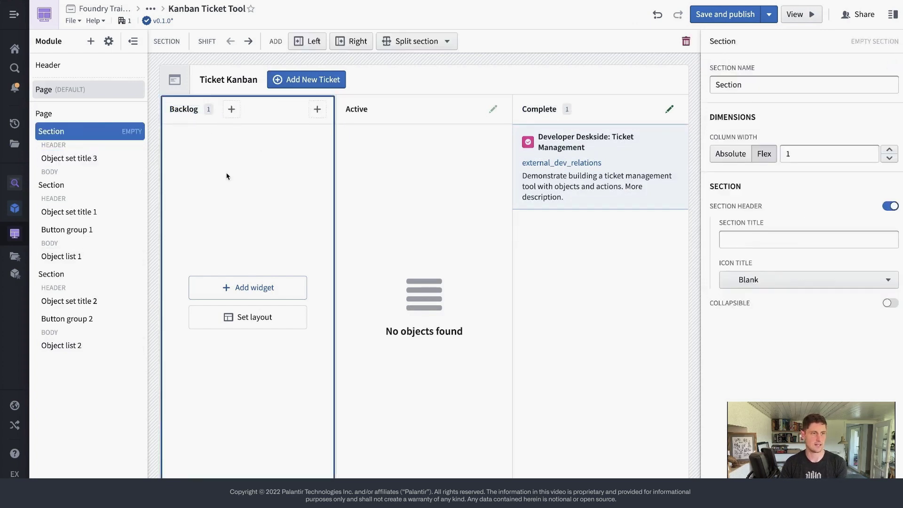
Copy the Active column's object list into the Backlog column and set its object set to [o] Tickets [Backlog]
click(487, 239)
key(ctrl+c)
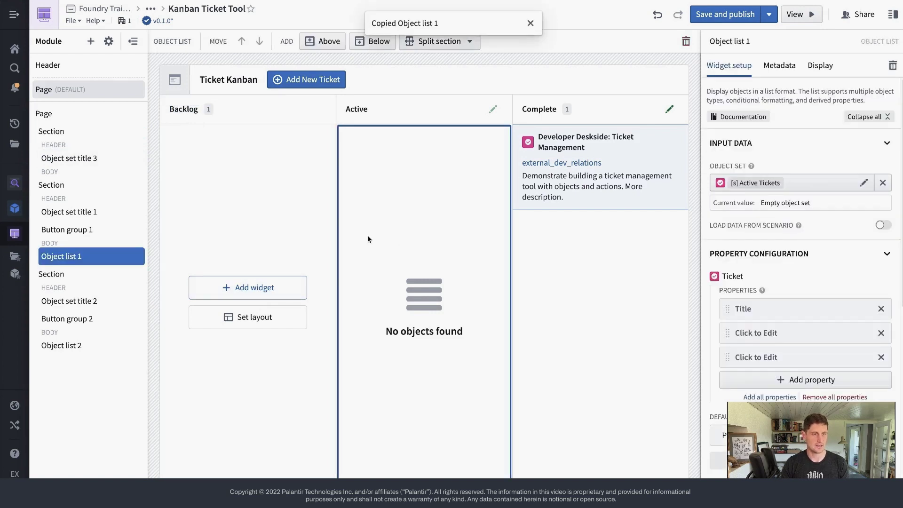
click(282, 273)
key(ctrl+v)
click(263, 287)
click(313, 337)
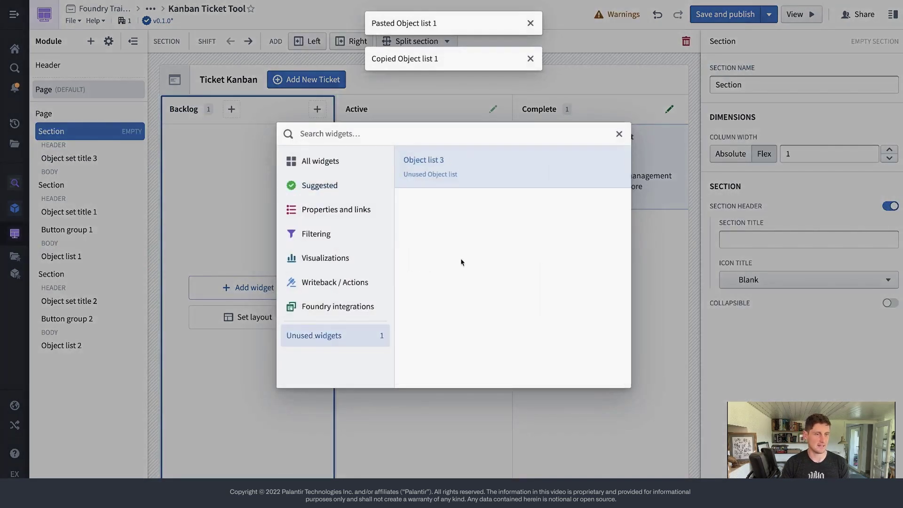
click(485, 167)
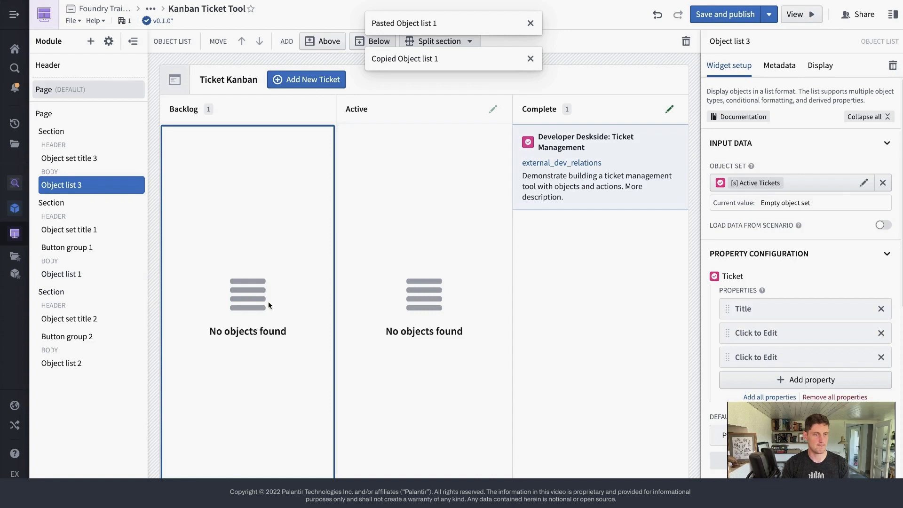
click(882, 183)
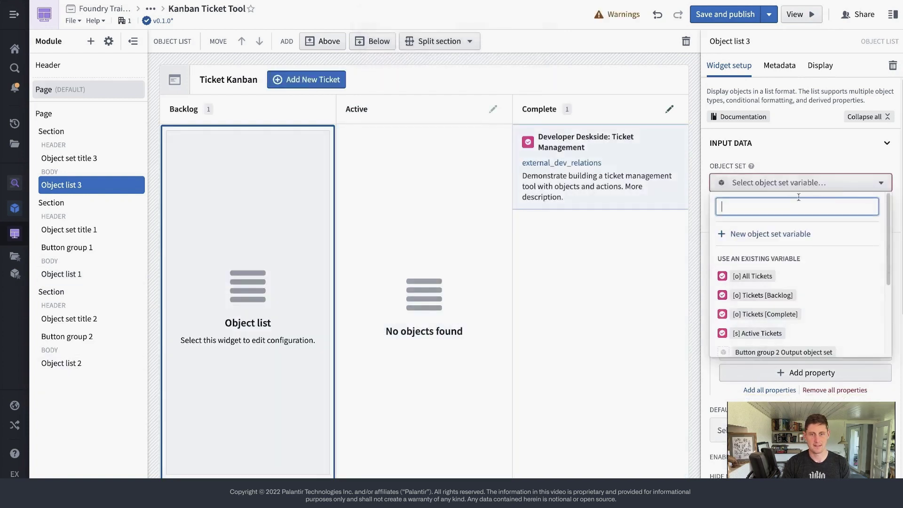
click(762, 295)
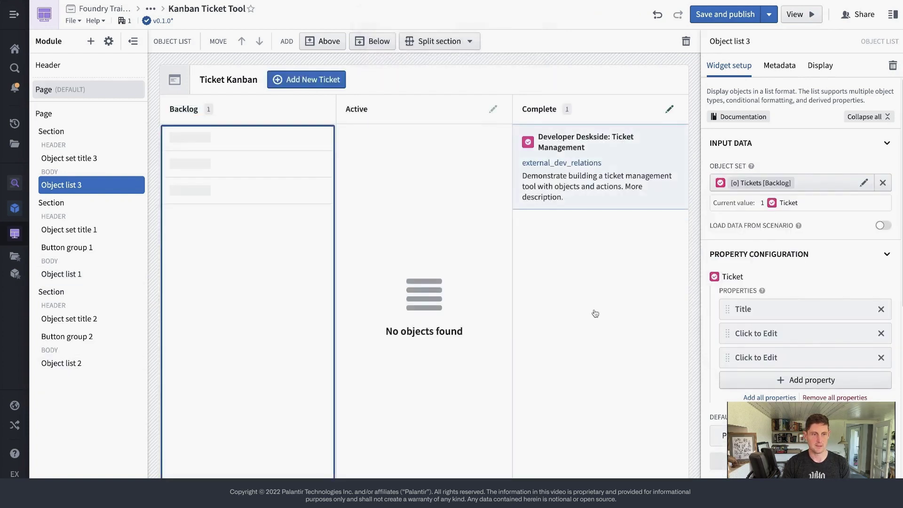
Copy the Active column's edit button group into the Backlog column's header
click(494, 110)
key(ctrl+c)
click(322, 121)
key(ctrl+v)
click(300, 110)
click(317, 109)
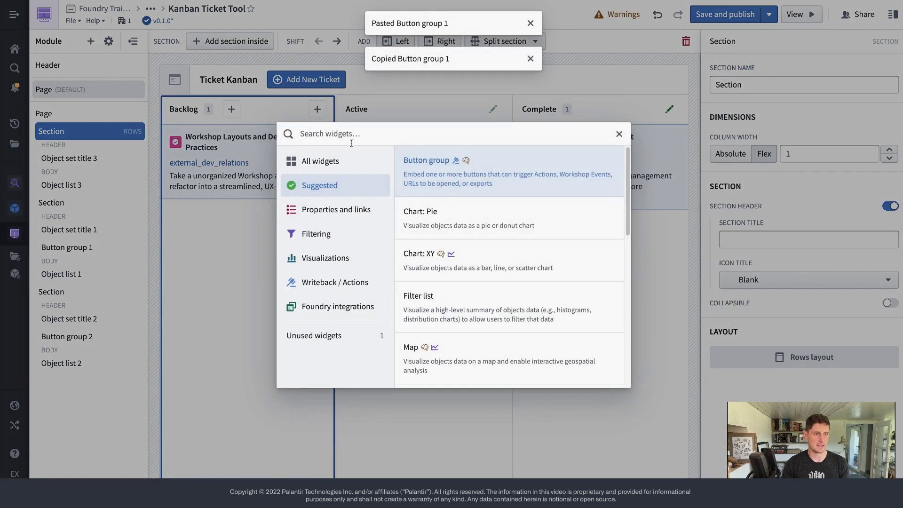
click(338, 334)
click(502, 179)
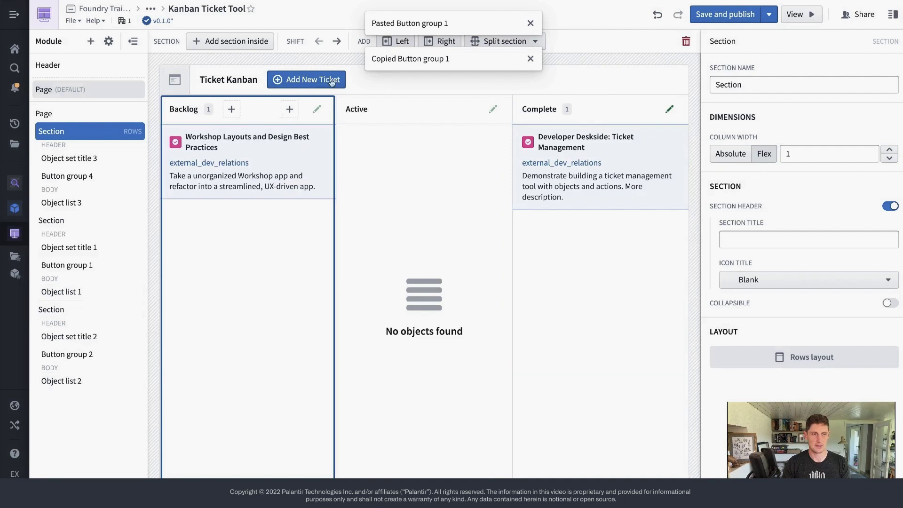
Set the Backlog edit button's default Ticket parameter to Object list 3 Active object
click(316, 109)
scroll(866, 298, down, 7)
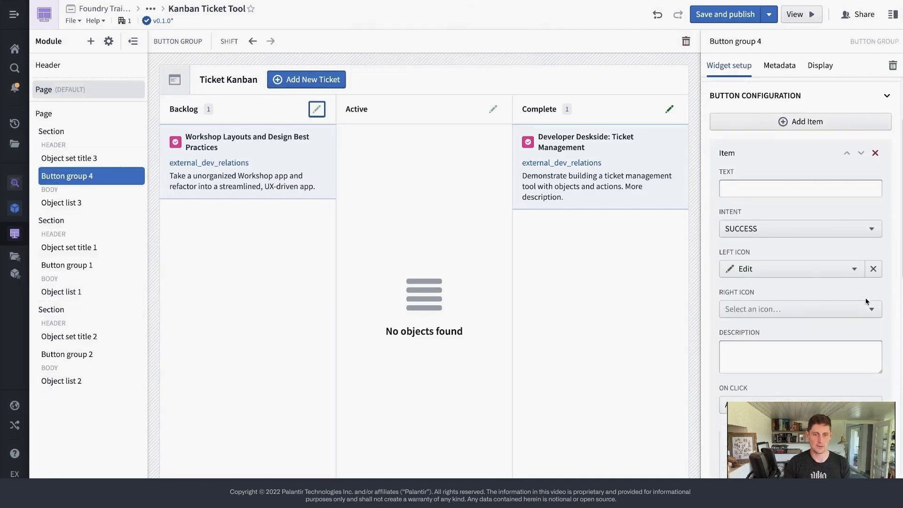
scroll(852, 350, down, 3)
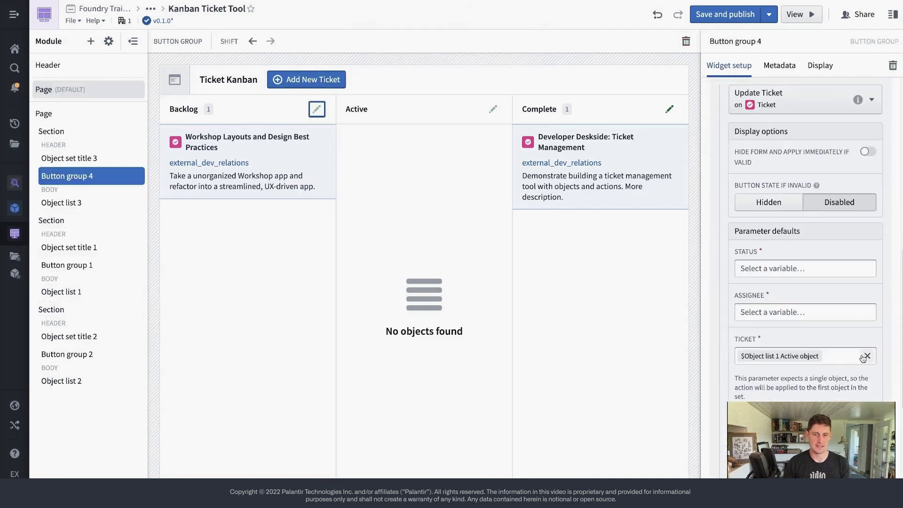
click(806, 350)
scroll(818, 291, down, 5)
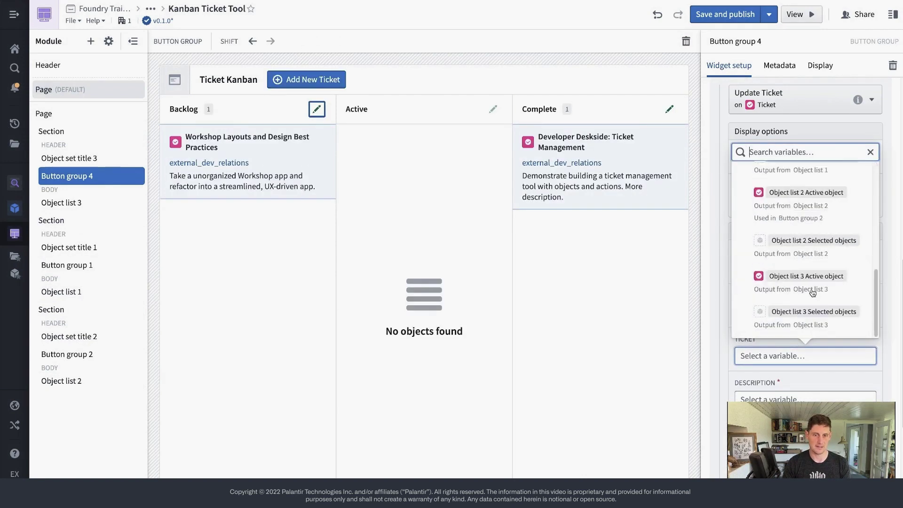
click(806, 276)
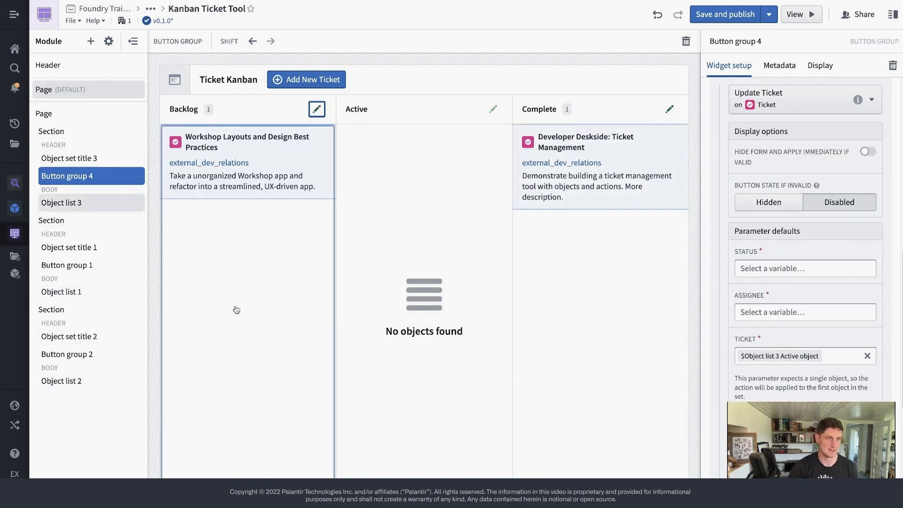
Use the Backlog edit button to change the "Workshop Layouts and Design Best Practices" ticket's status to Active, and submit
click(317, 109)
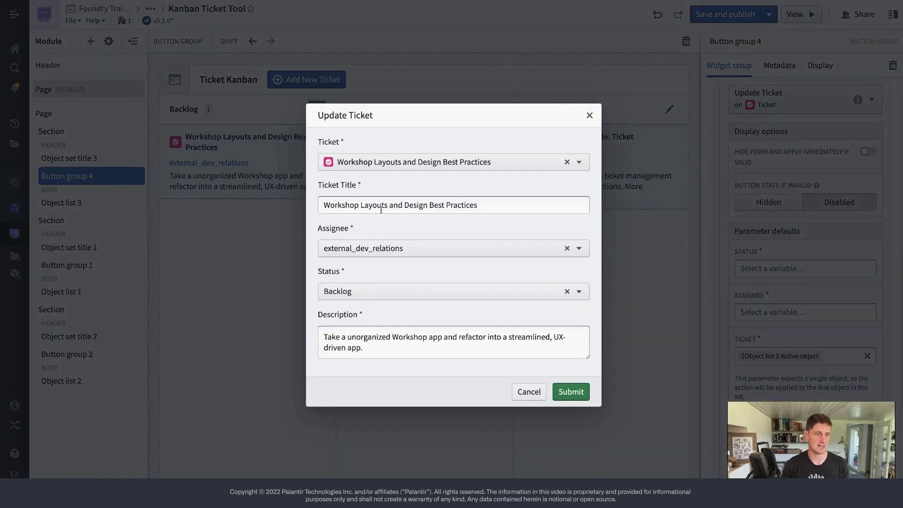
click(359, 290)
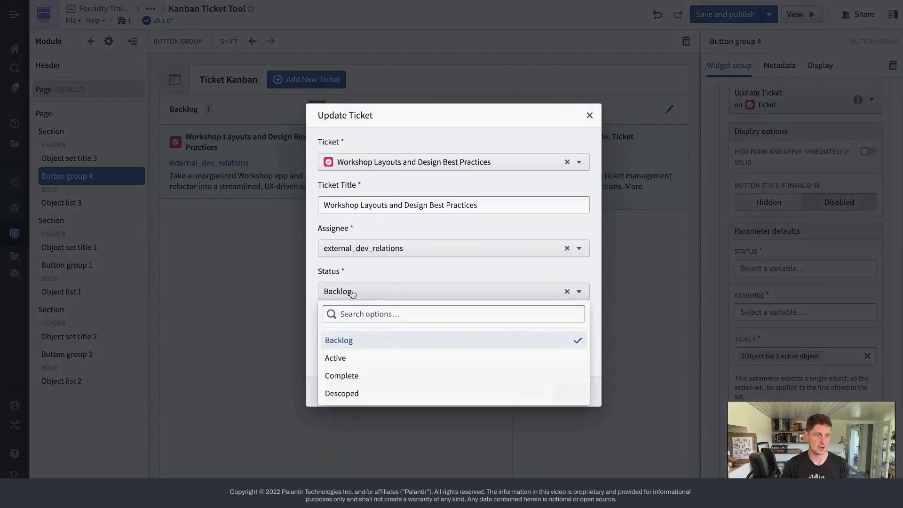
click(363, 362)
click(571, 392)
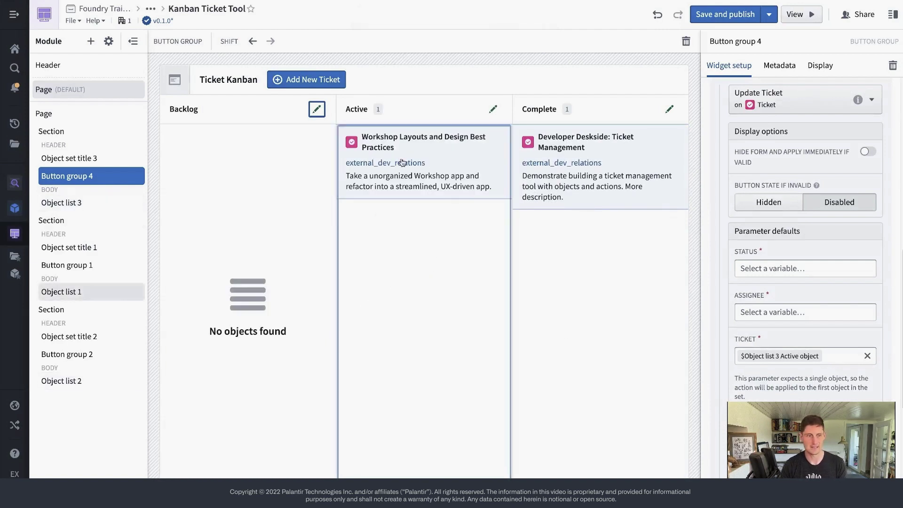
Add a second button group widget at the far end of the module header
click(607, 80)
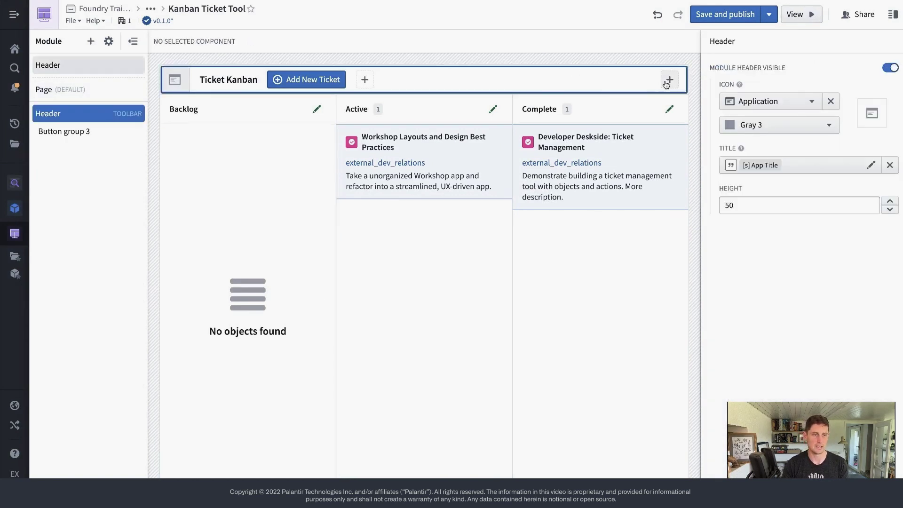
click(668, 80)
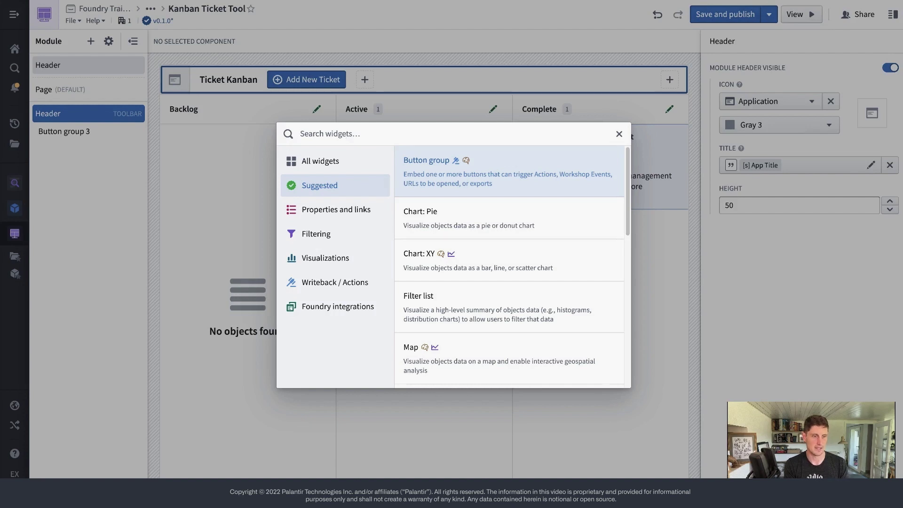
text(but)
click(468, 177)
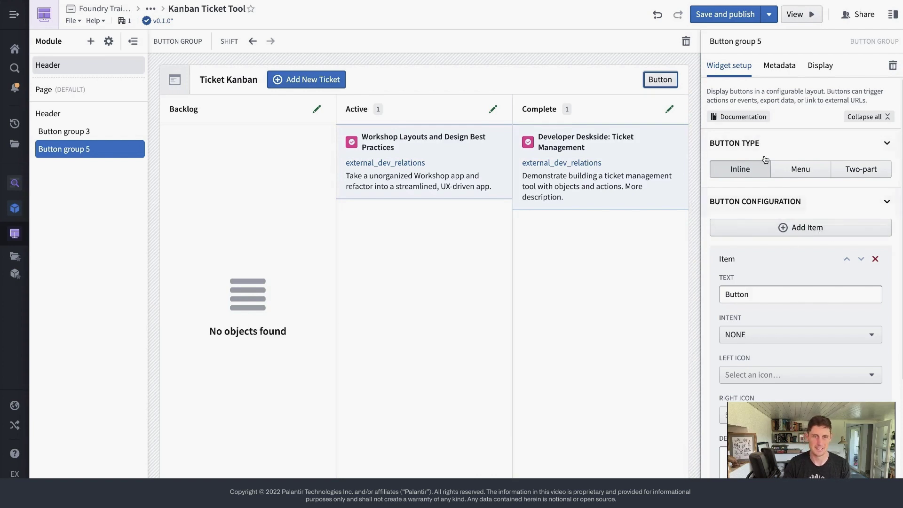
Label the new header button "View Descoped"
double_click(753, 289)
text(View Bu)
key(BackSpace)
key(BackSpace)
text(Descoped)
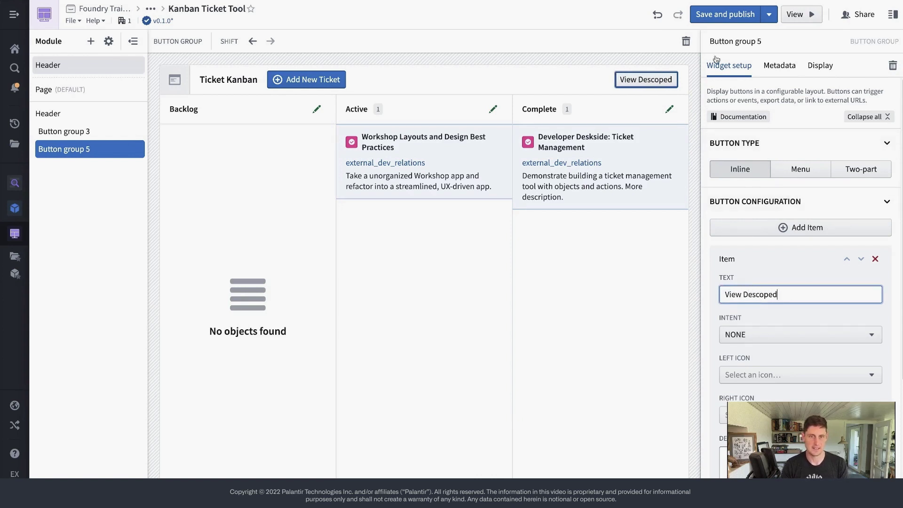
Set the View Descoped button's intent to PRIMARY
scroll(817, 329, down, 4)
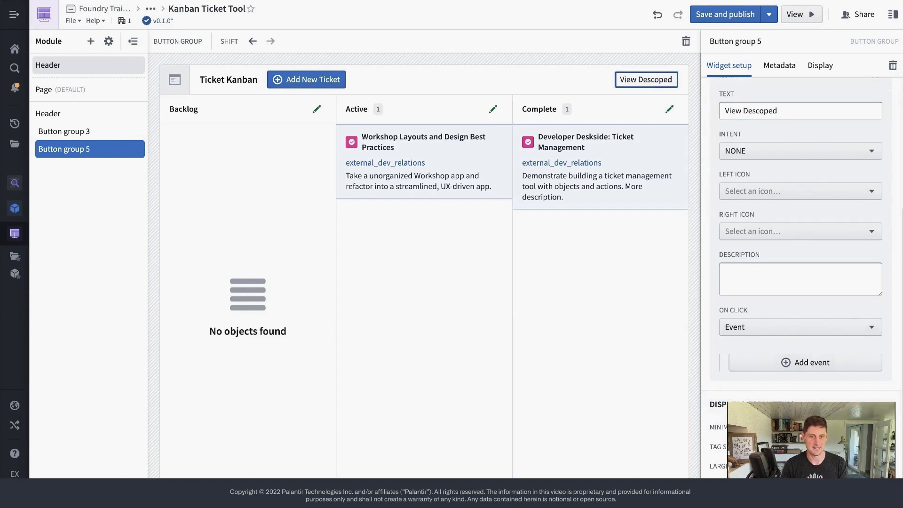
scroll(814, 359, up, 2)
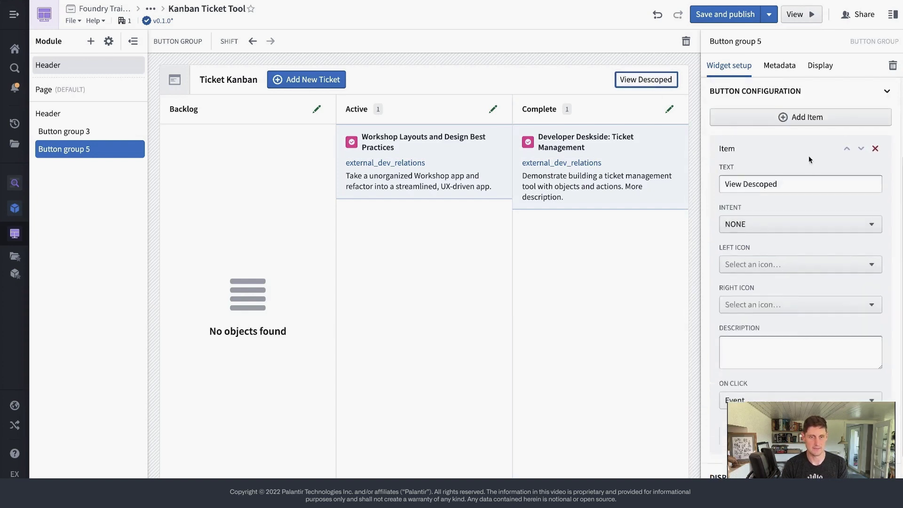
click(779, 225)
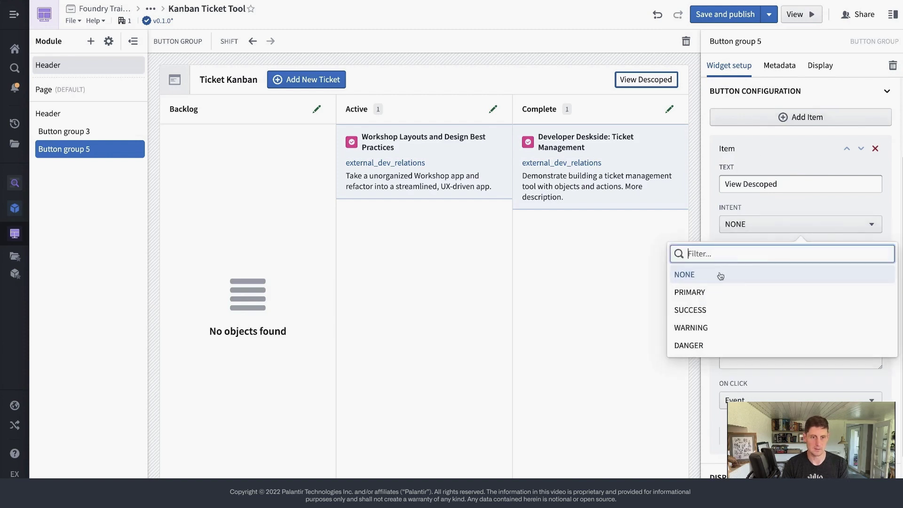
click(725, 292)
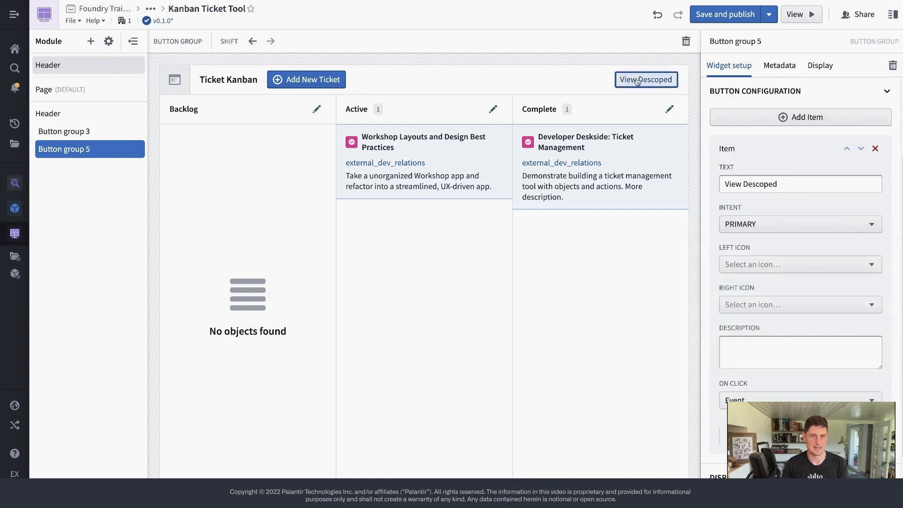
Give the View Descoped button the Eye open left icon
click(752, 264)
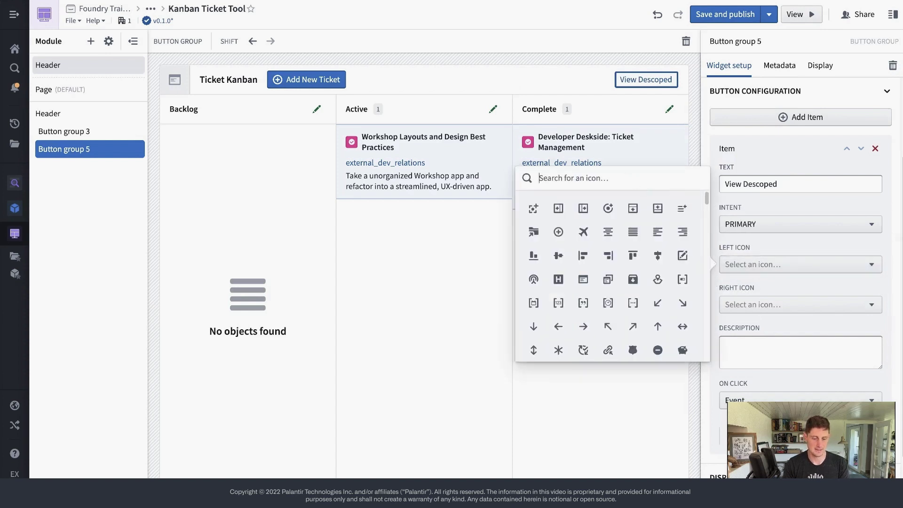
text(eye)
click(583, 208)
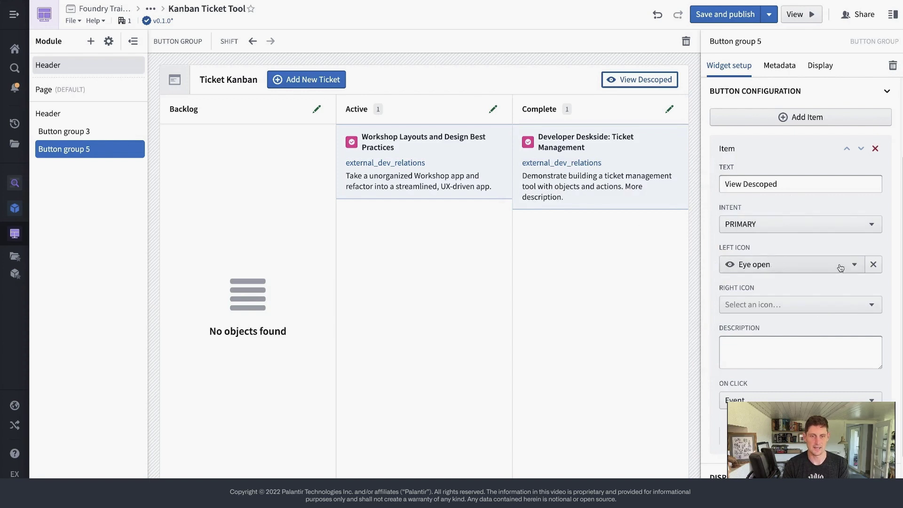
Change the View Descoped button's left icon to Arrow top right
click(873, 265)
click(797, 266)
text(open)
key(ctrl+a)
text(fold)
key(ctrl+a)
key(BackSpace)
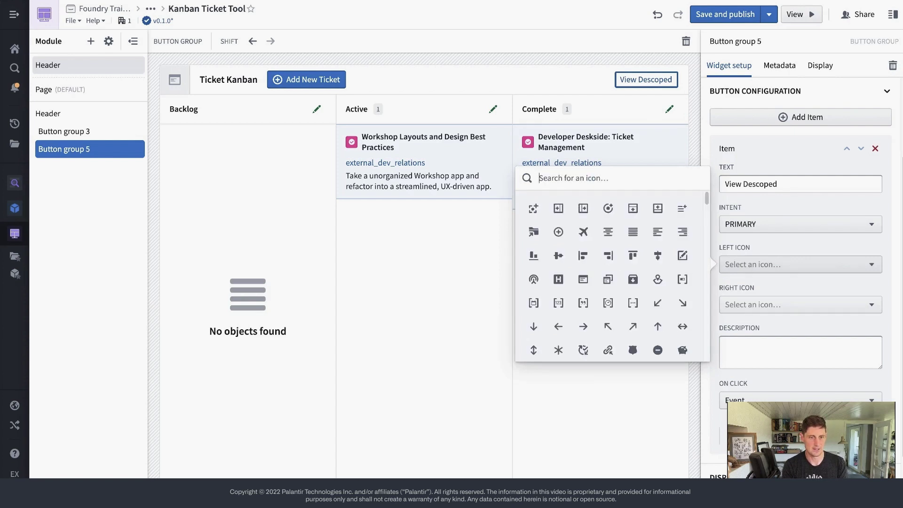
click(633, 327)
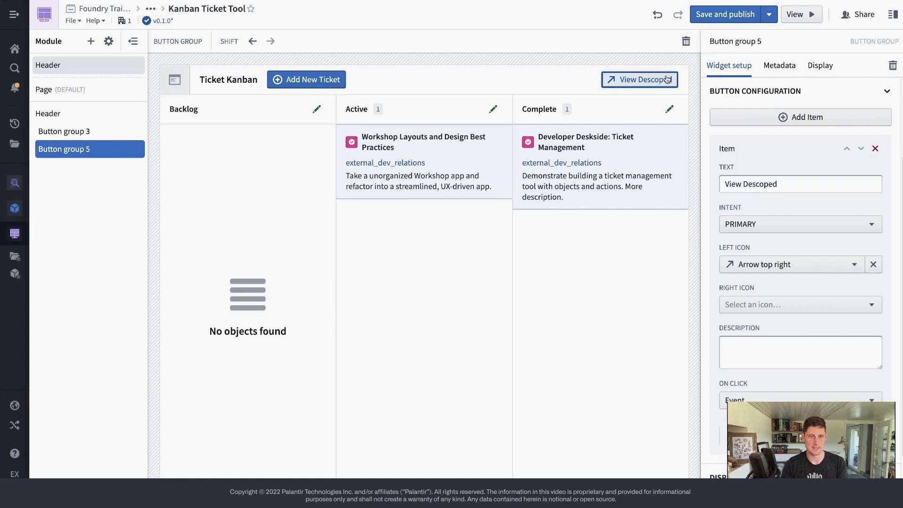
Extend the header button's text to "View Descoped Tickets"
scroll(724, 109, down, 1)
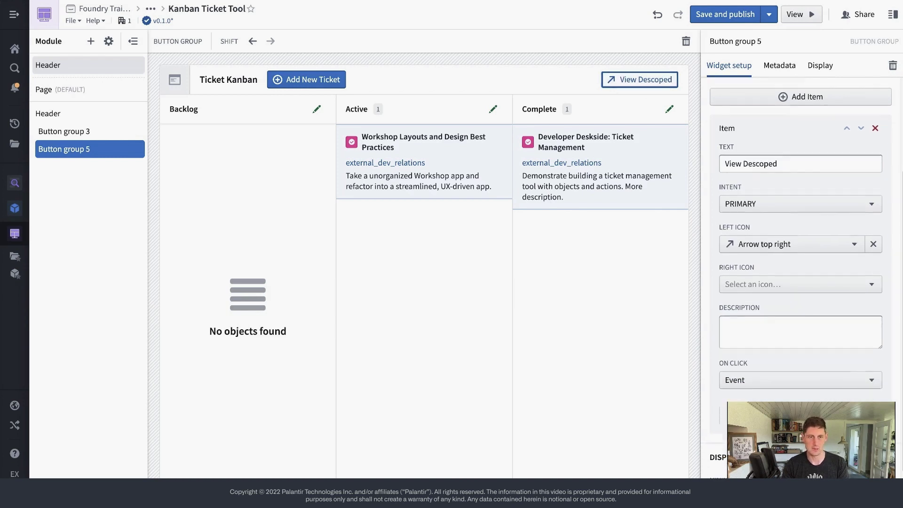
click(790, 134)
text(T)
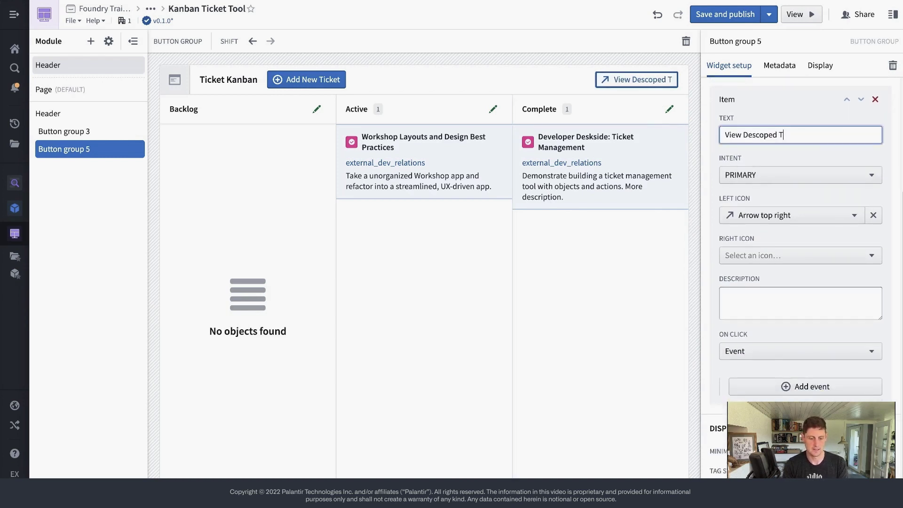
text(ickets)
Add an Open Object explorer event to the View Descoped Tickets button
scroll(802, 377, down, 1)
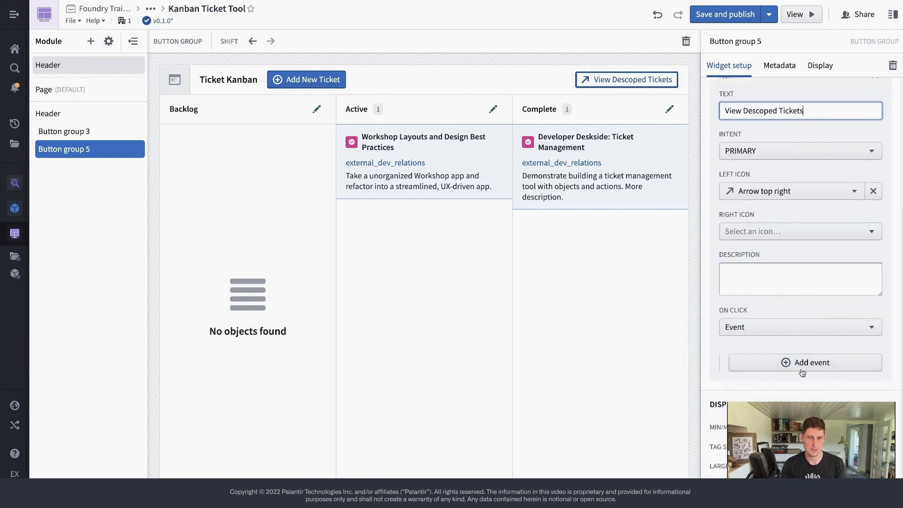
click(752, 312)
click(769, 363)
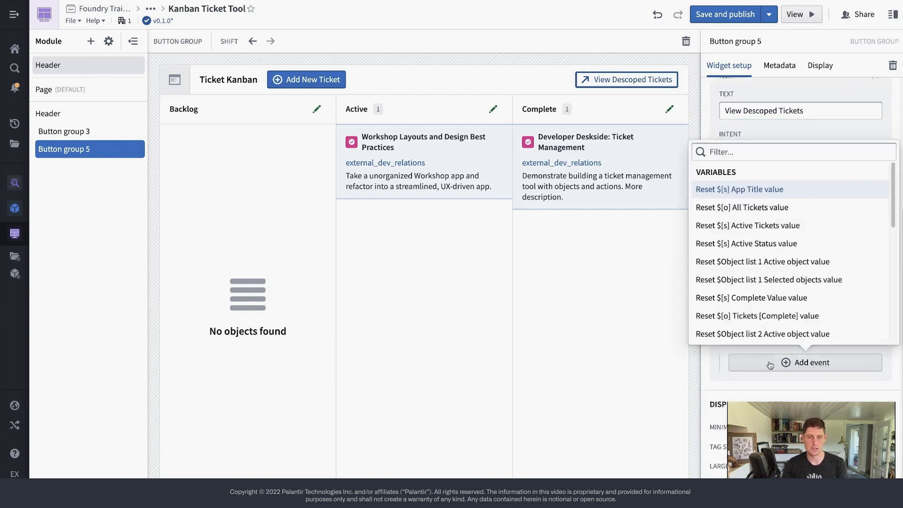
scroll(784, 313, down, 5)
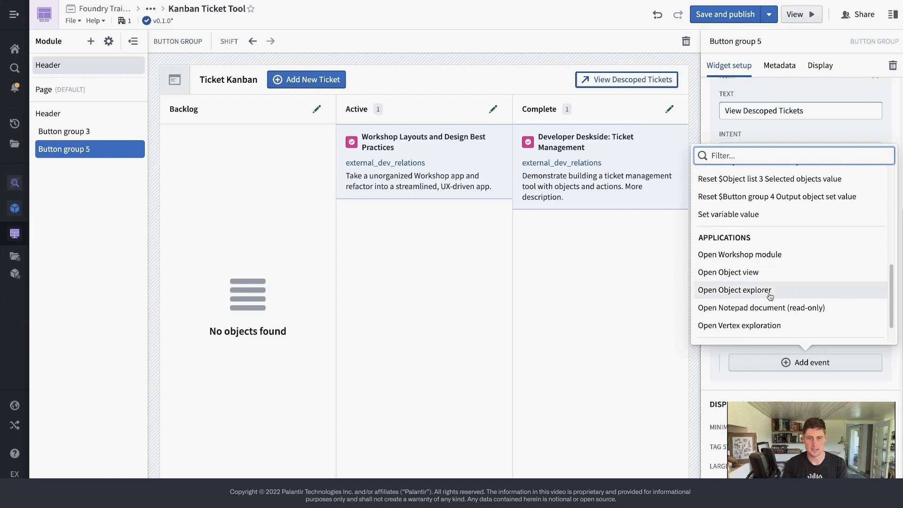
click(769, 295)
Create a new object set definition variable and name it "[o] Tickets [Descoped]"
scroll(800, 303, down, 3)
click(775, 358)
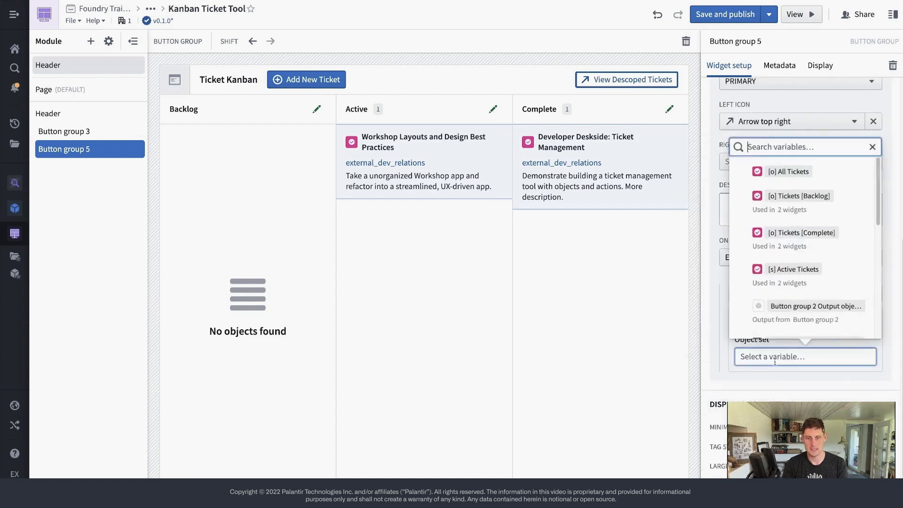
click(763, 353)
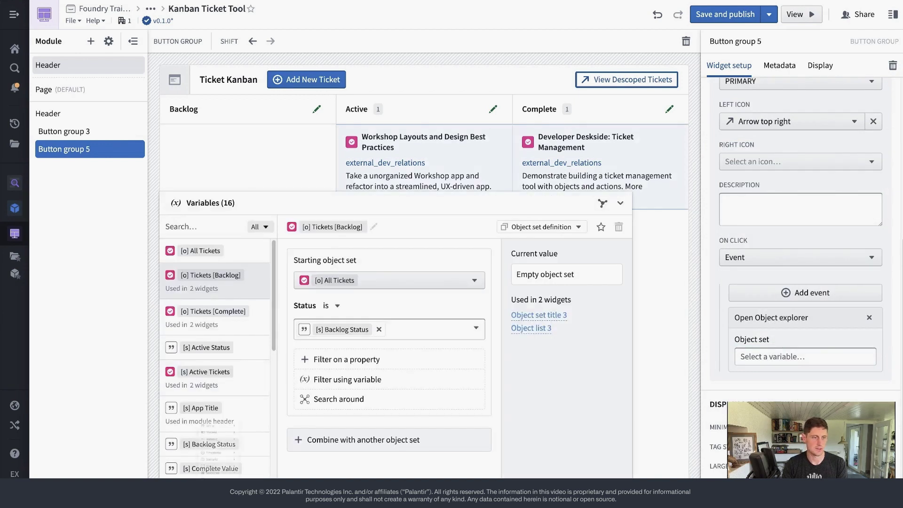
click(209, 471)
mouse_move(228, 458)
click(342, 442)
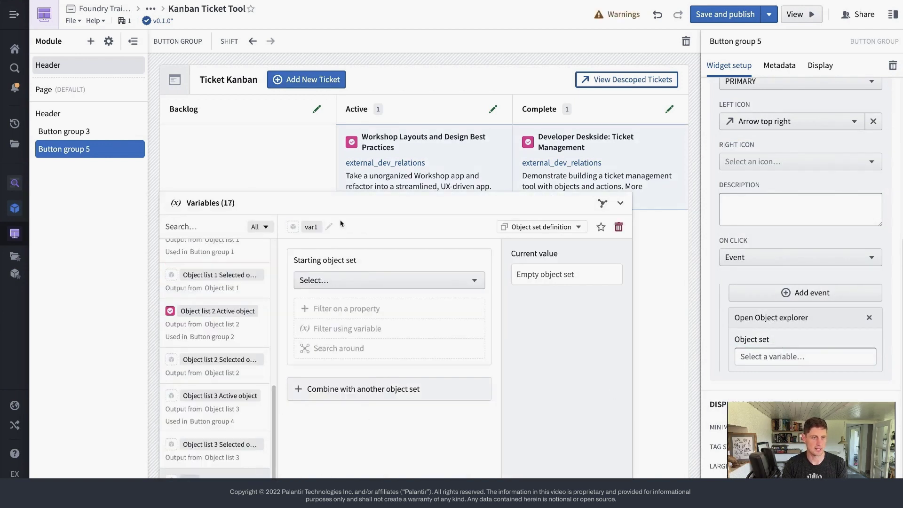
click(310, 227)
text(o])
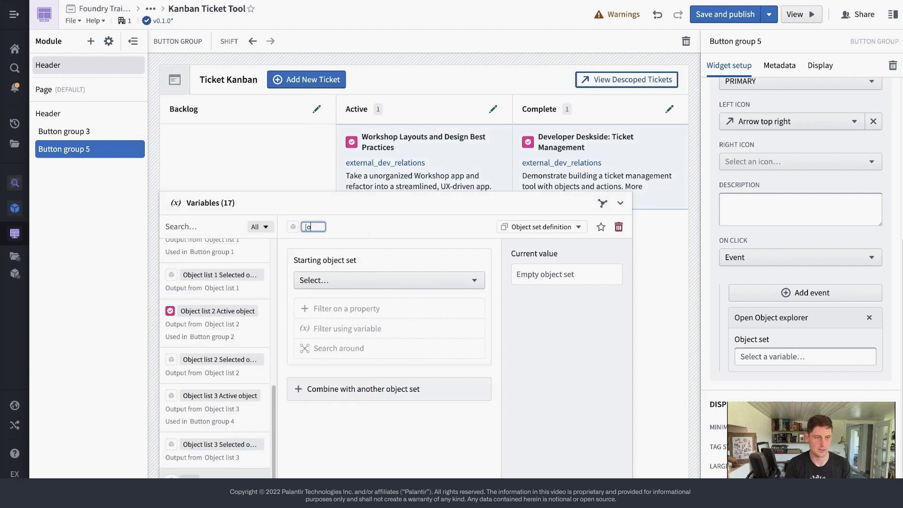
text( Tickets)
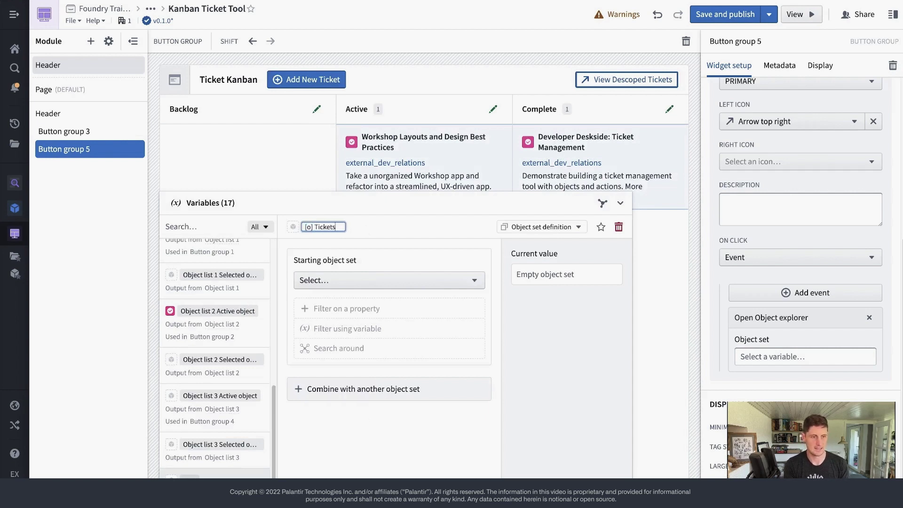
text( [Descope)
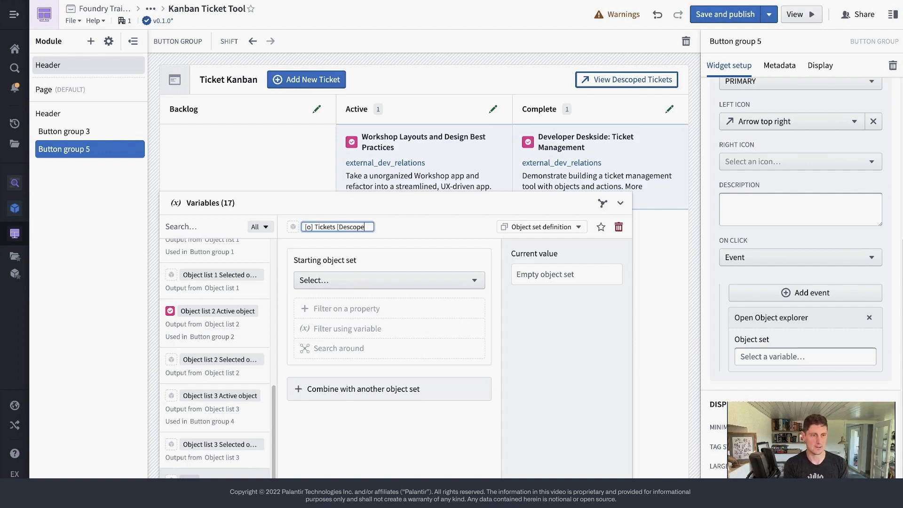
text(d])
Base the [o] Tickets [Descoped] variable on [o] All Tickets and filter it to Status is Descoped
click(377, 280)
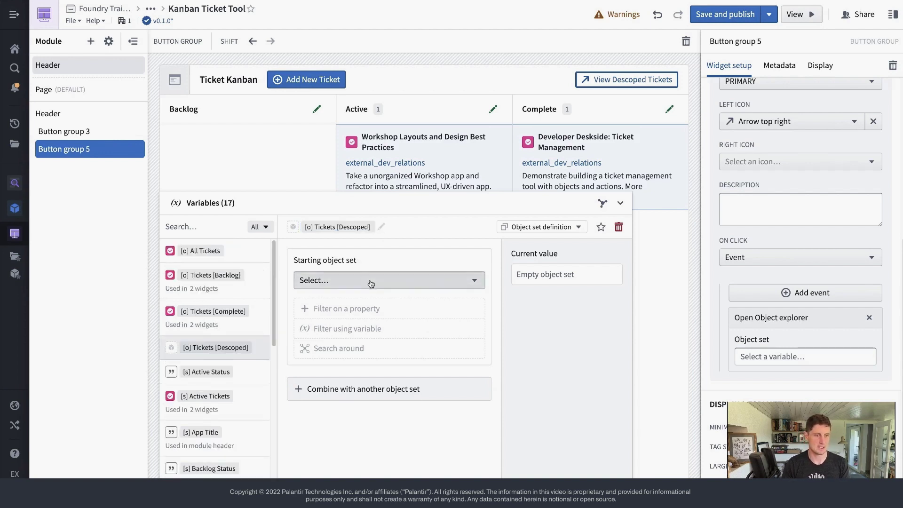
click(435, 337)
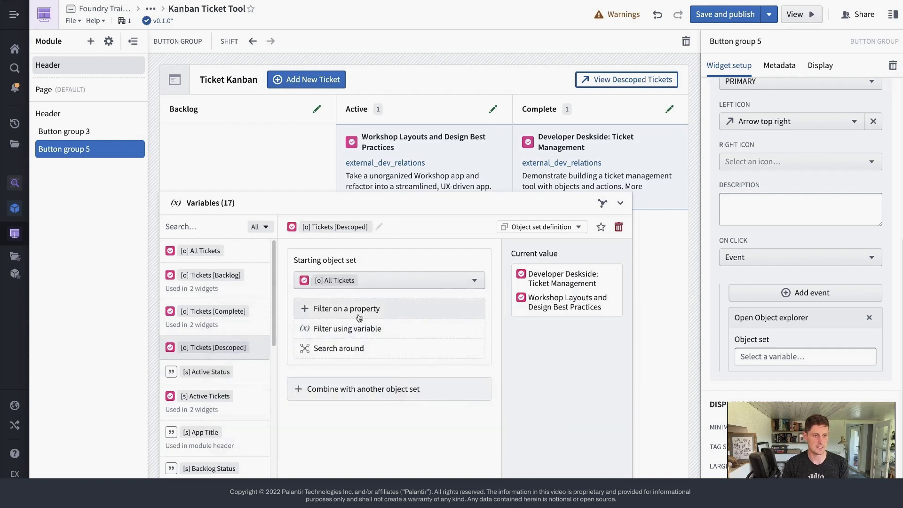
click(355, 314)
text(stat)
click(357, 121)
click(393, 327)
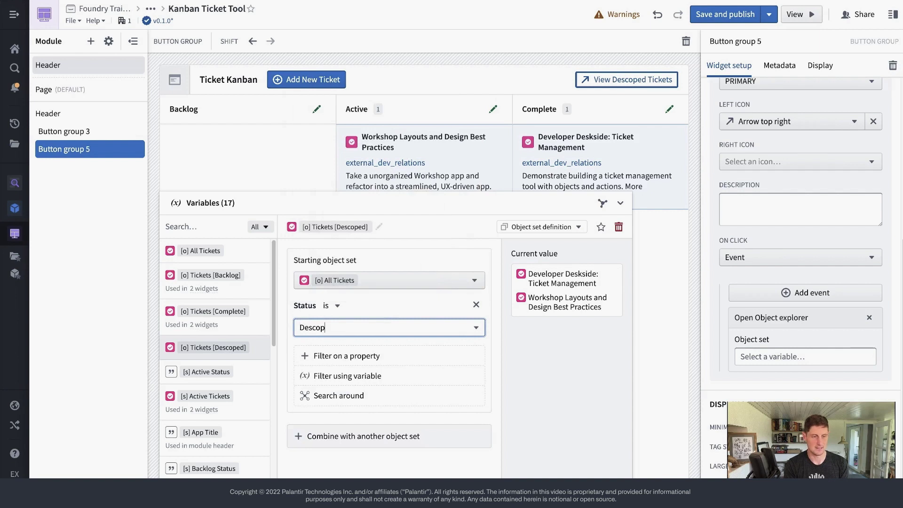
text(Descoped)
key(Return)
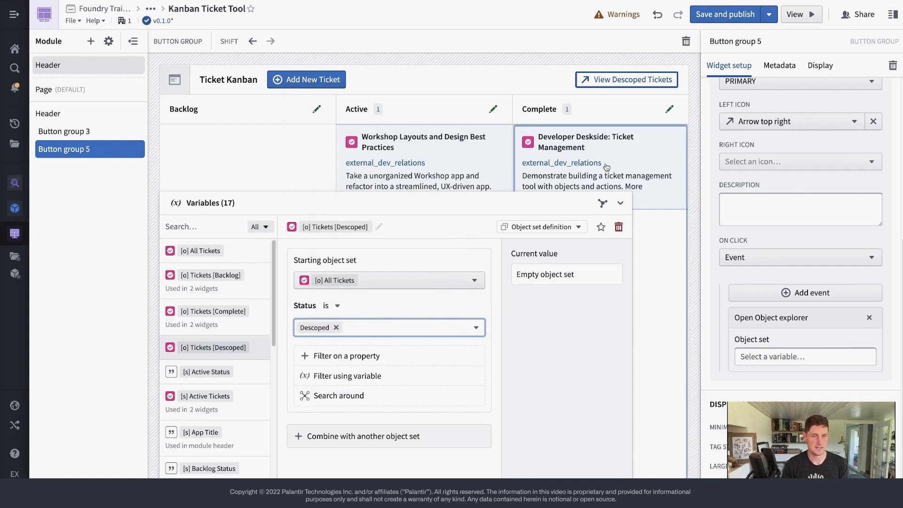
Set the Open Object explorer event's object set to [o] Tickets [Descoped]
click(621, 206)
click(805, 356)
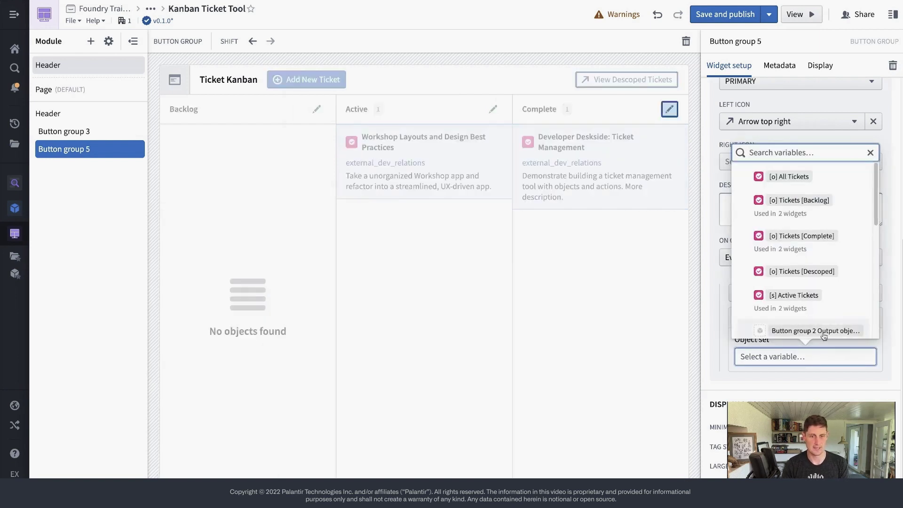
click(859, 272)
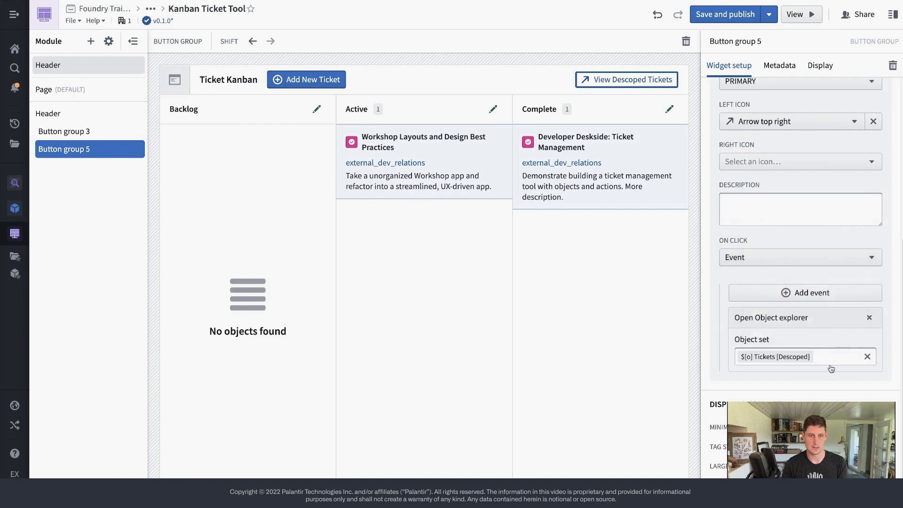
Use the Active column's edit button to set the "Workshop Layouts and Design Best Practices" ticket's status to Descoped, and submit
click(395, 247)
click(493, 111)
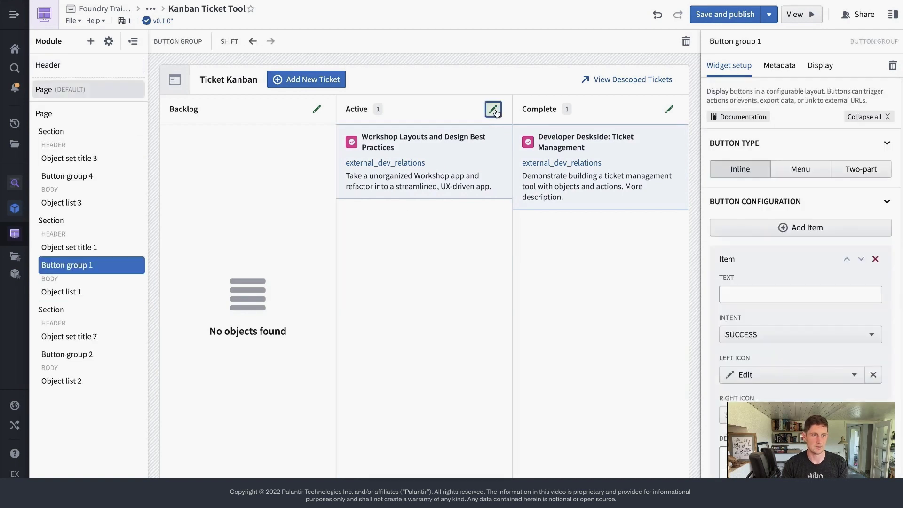
click(497, 113)
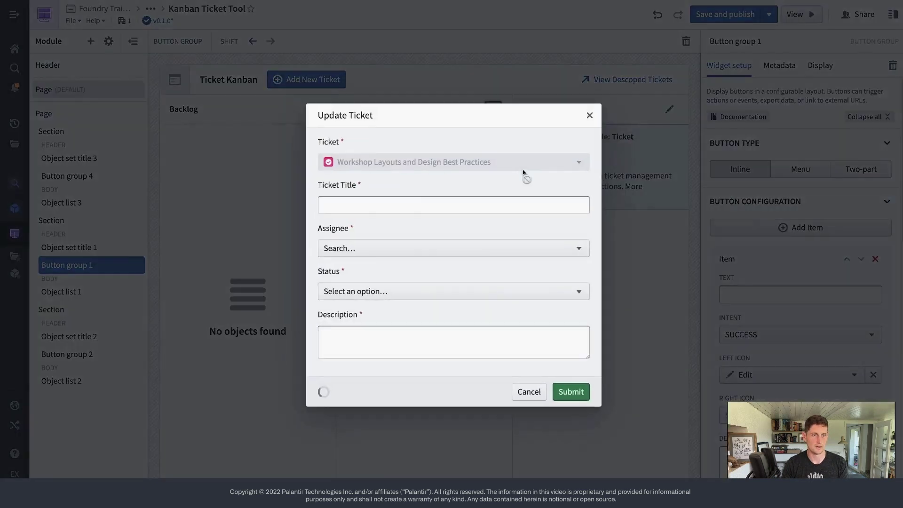
click(365, 299)
click(348, 393)
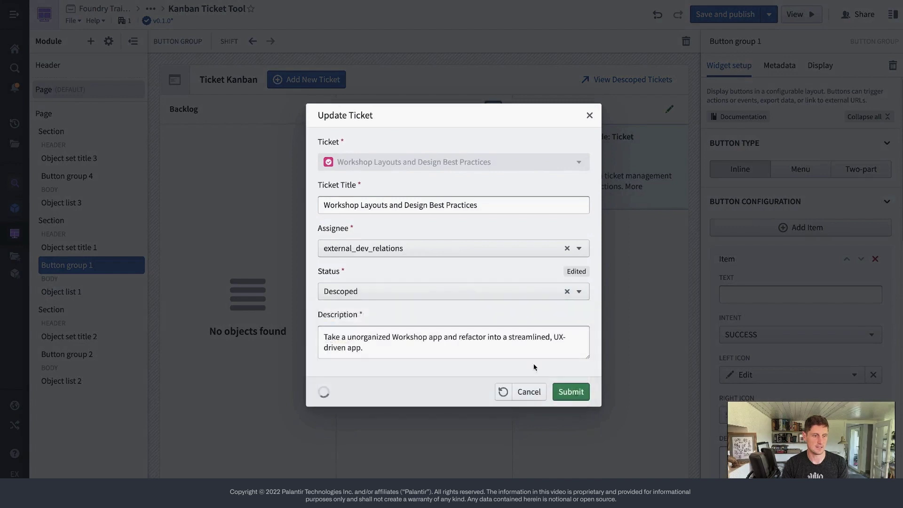
click(588, 395)
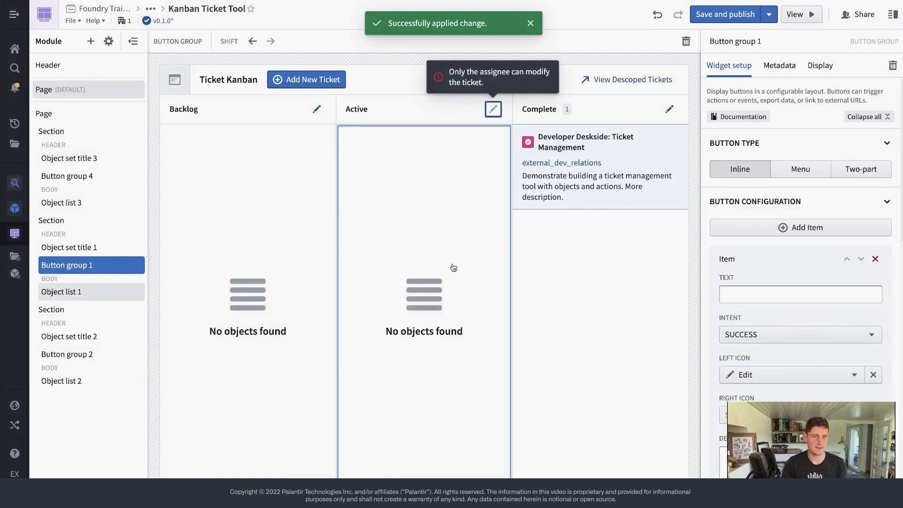
Test the View Descoped Tickets button and view the descoped tickets as a results table in Object Explorer
click(648, 83)
click(640, 84)
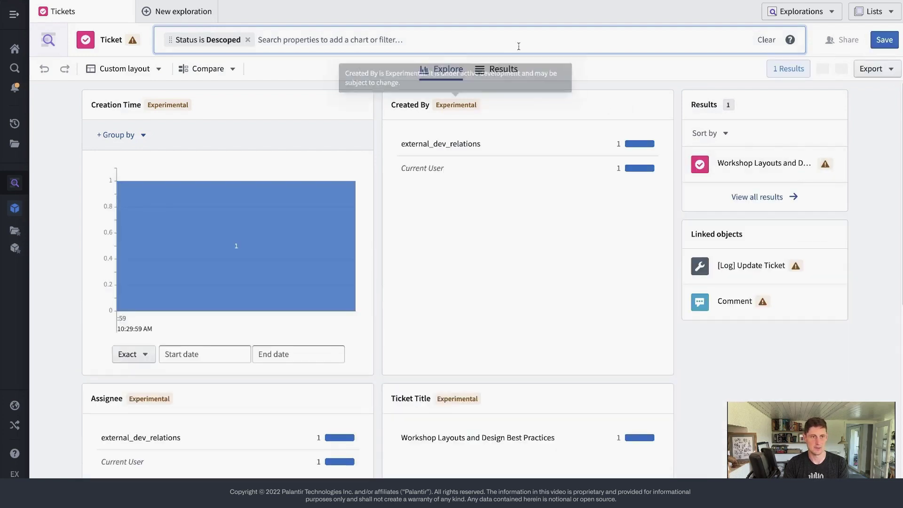
click(509, 76)
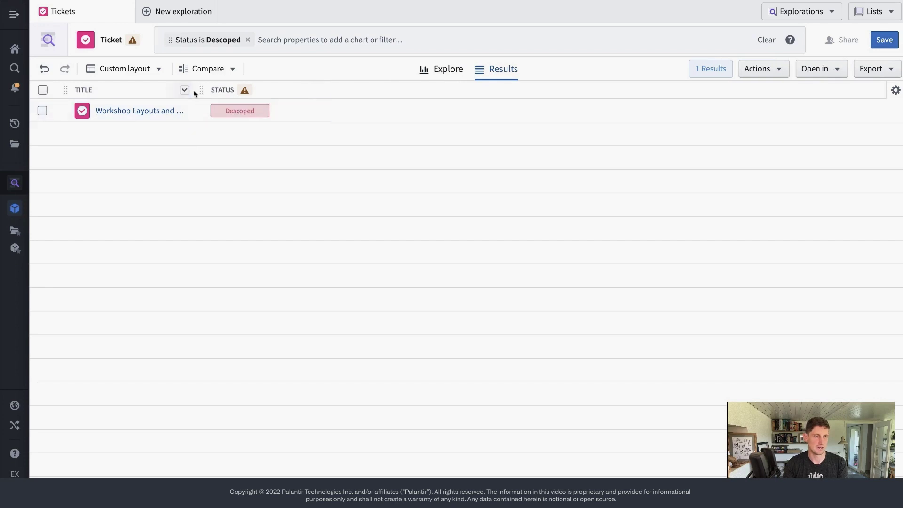
Widen the Title column and add the Assignee, Priority and Description columns to the results table
drag(224, 91, 288, 119)
click(414, 97)
click(895, 89)
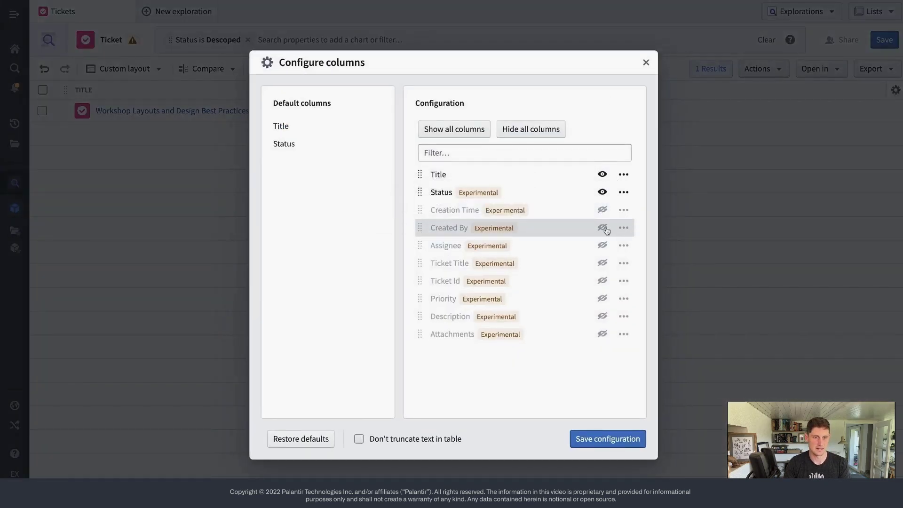
click(603, 245)
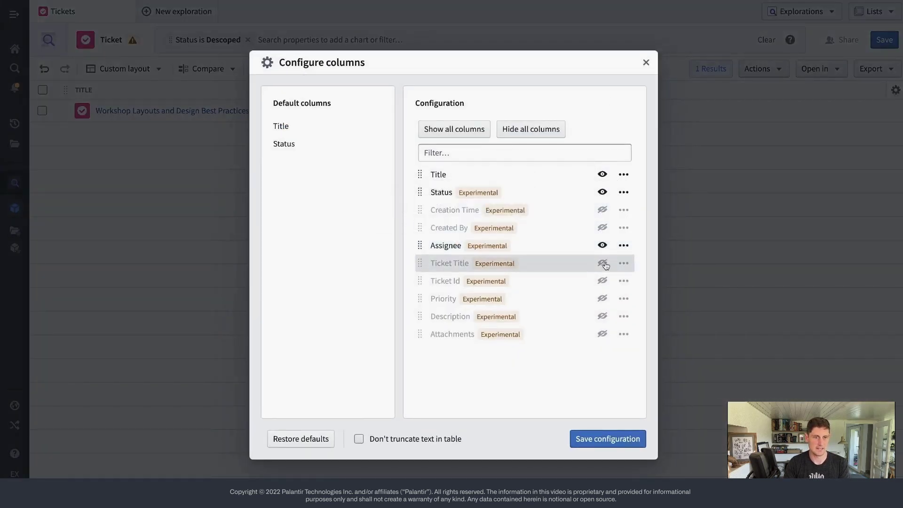
click(602, 299)
click(602, 316)
click(619, 439)
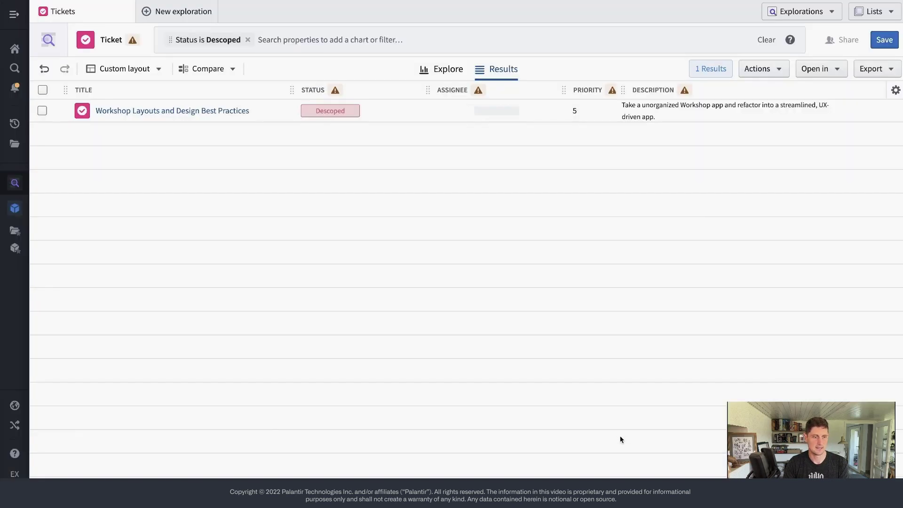
Save the current view as a layout named "Ticket Object Explorer Default" and make it your own default for Ticket
click(162, 73)
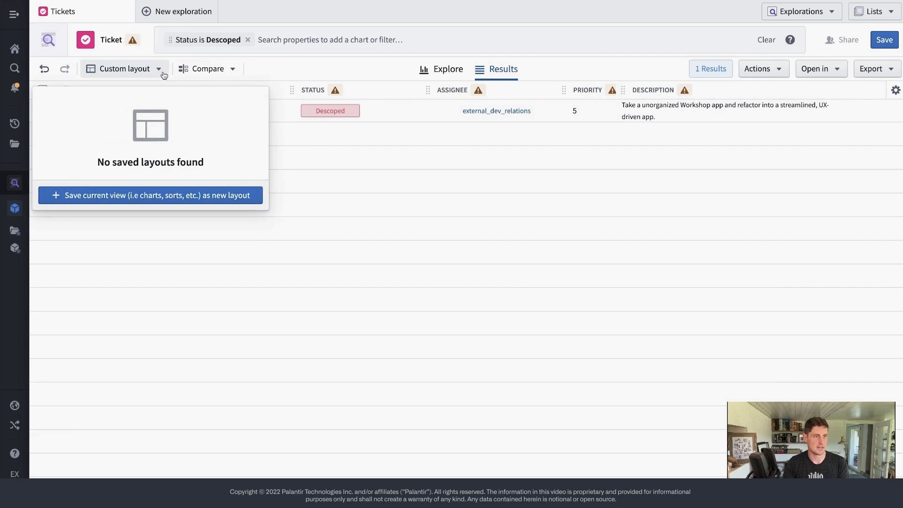
click(168, 195)
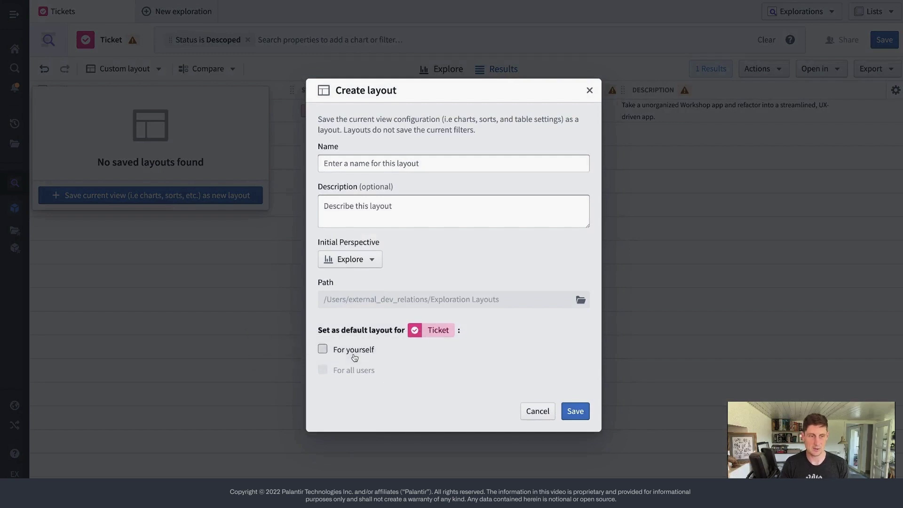
mouse_move(359, 369)
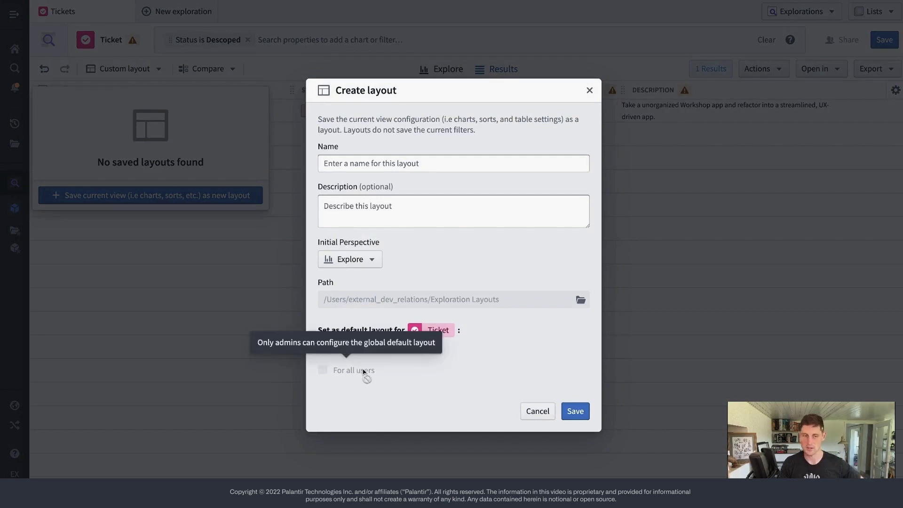
triple_click(357, 370)
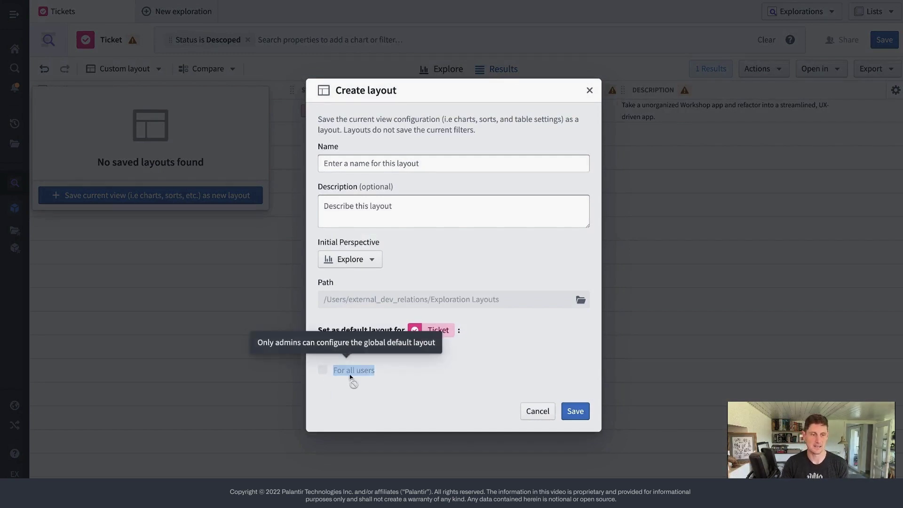
click(382, 315)
click(358, 351)
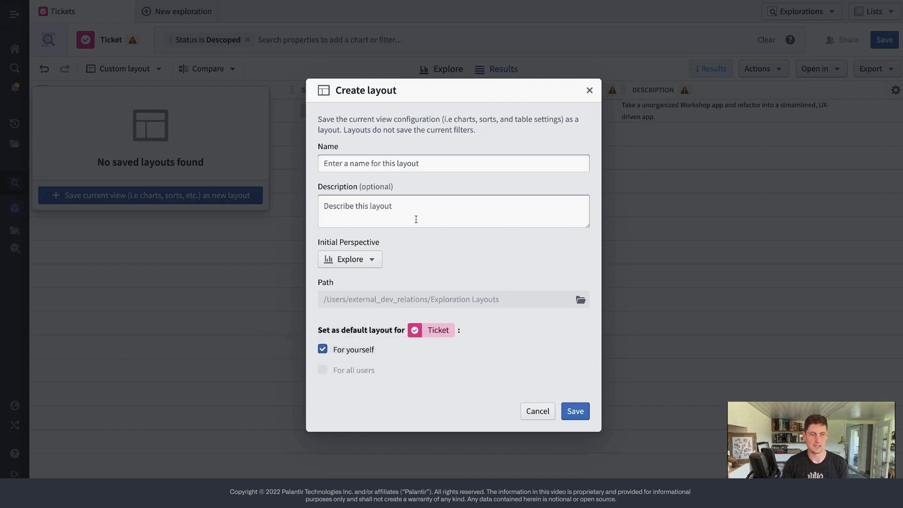
click(371, 164)
text(Ticket Object Explorer Default)
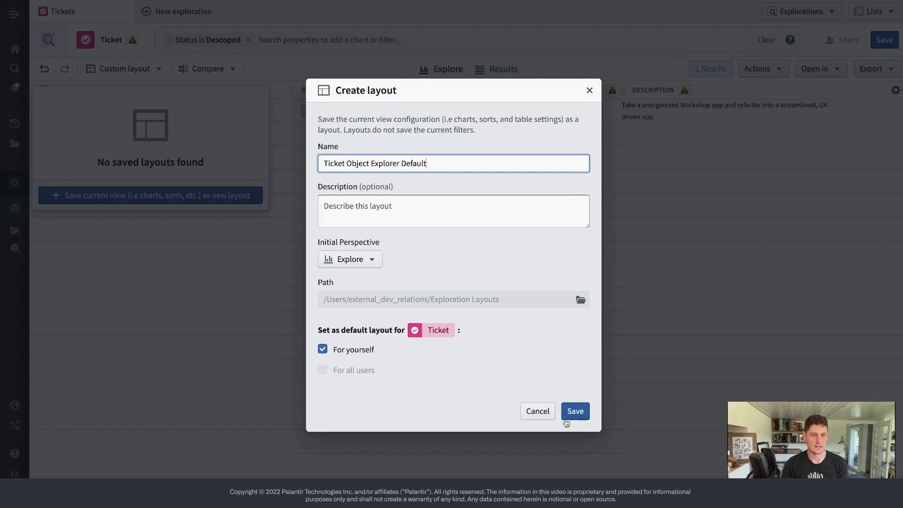
click(572, 414)
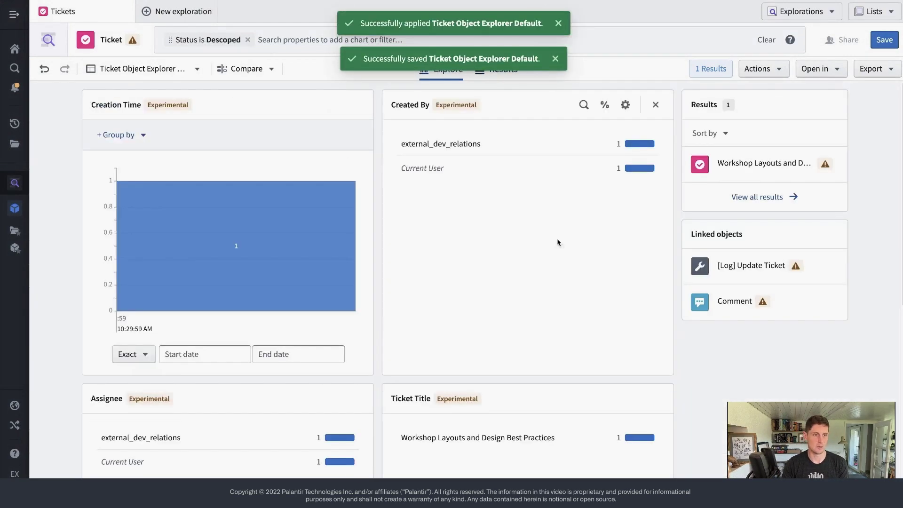
Edit the "Ticket Object Explorer Default" layout to change its initial perspective, and save it
click(511, 78)
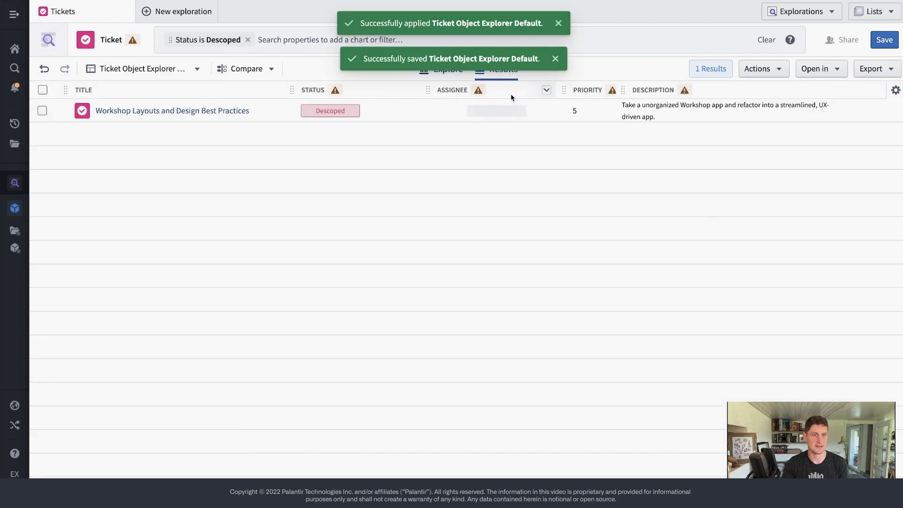
click(198, 71)
mouse_move(114, 131)
click(212, 136)
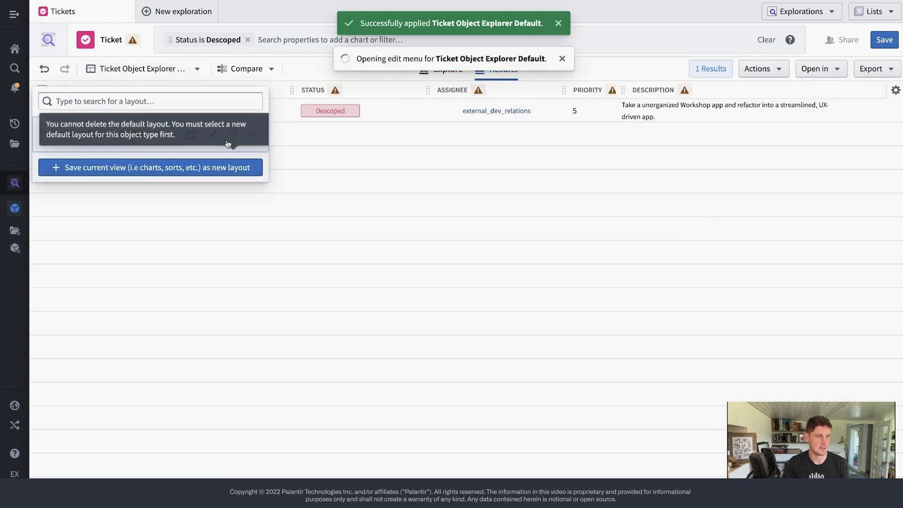
click(370, 260)
click(350, 303)
drag(331, 243, 383, 243)
click(575, 386)
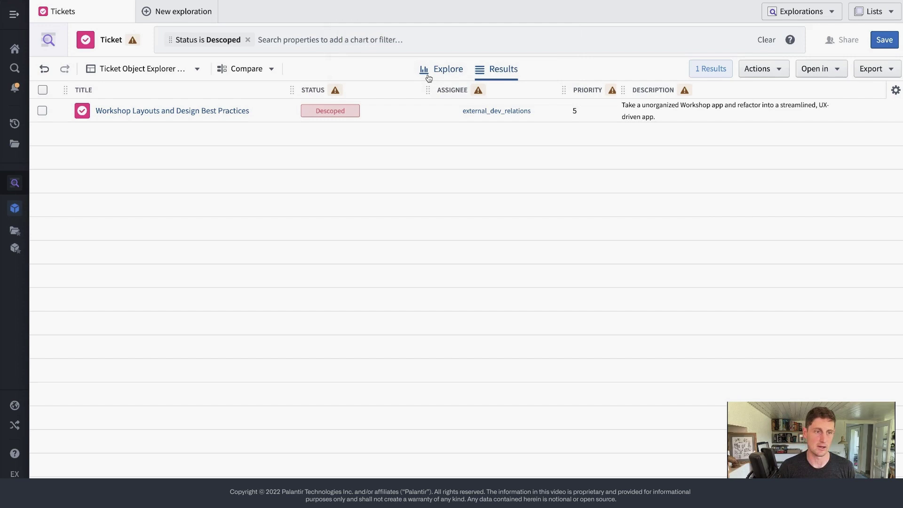
Look through the Explore charts for the descoped tickets and return to the results table
click(441, 69)
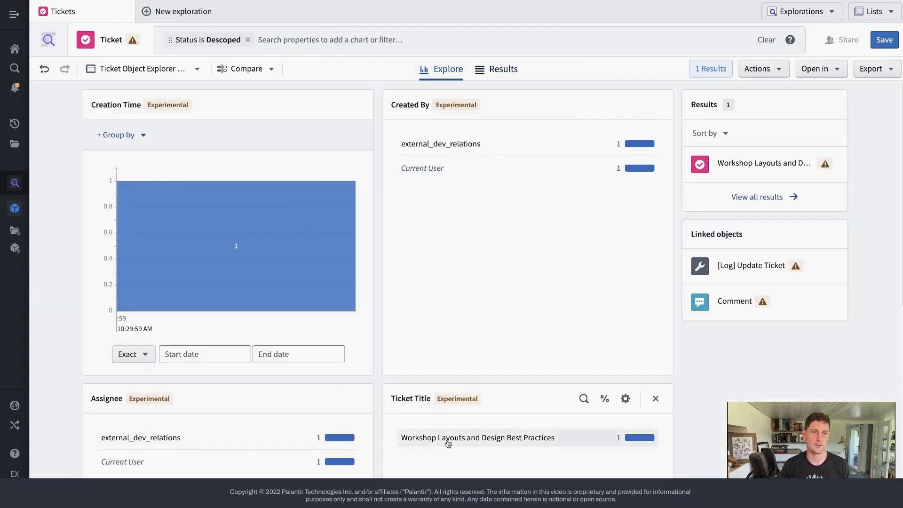
scroll(518, 423, down, 5)
scroll(376, 330, up, 5)
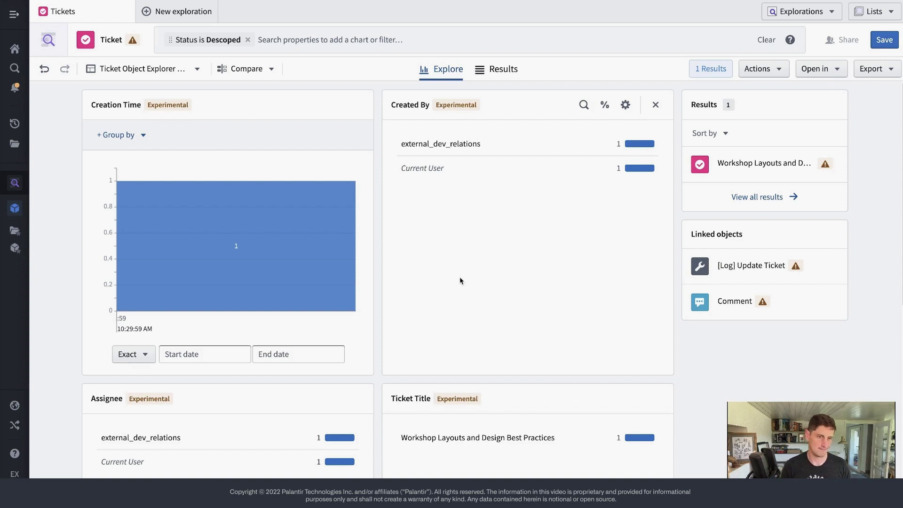
click(503, 69)
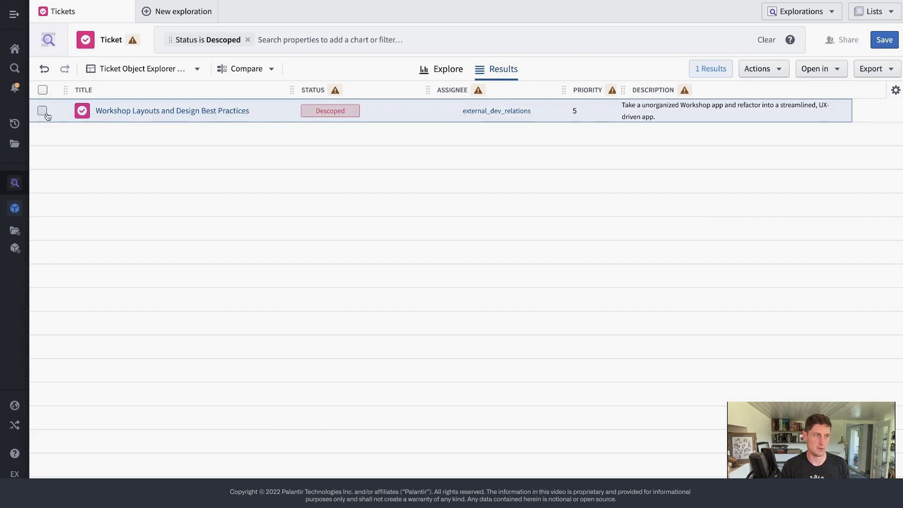
Select the "Workshop Layouts and Design Best Practices" ticket and inspect its object view in a widened selection preview
click(42, 110)
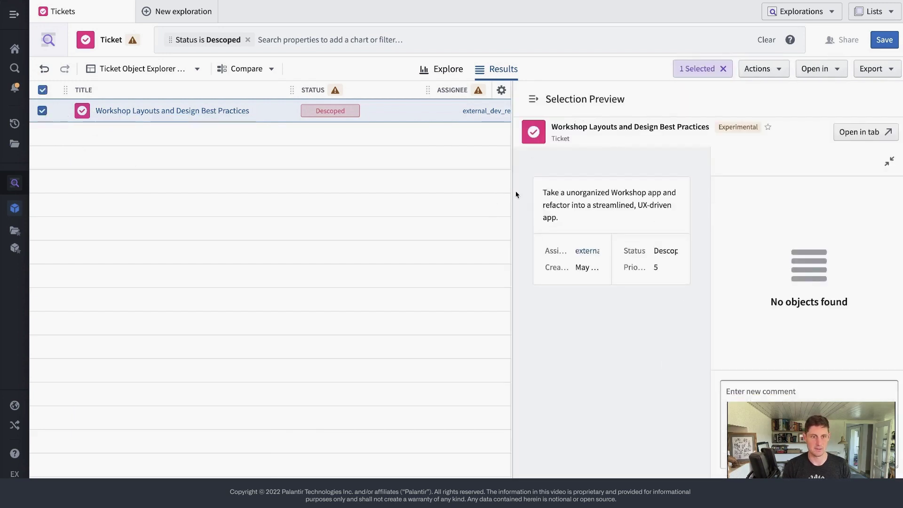
drag(510, 196, 298, 197)
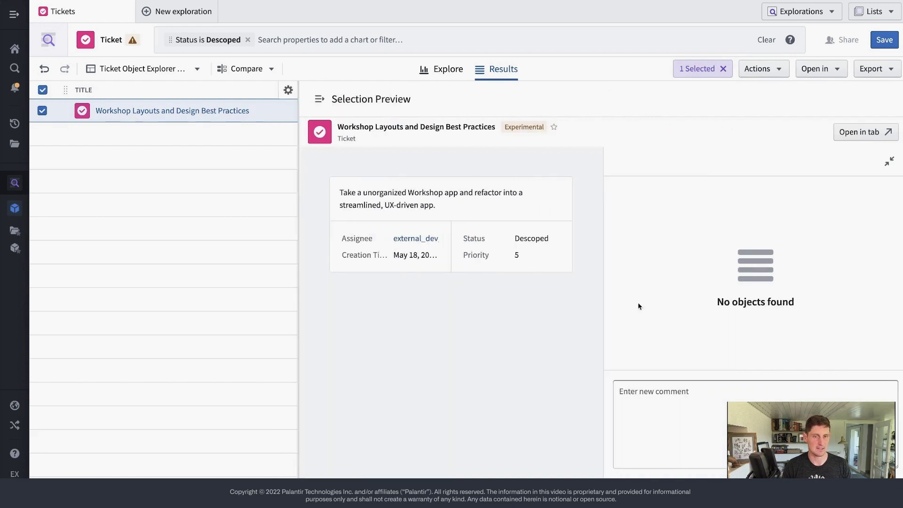
click(668, 423)
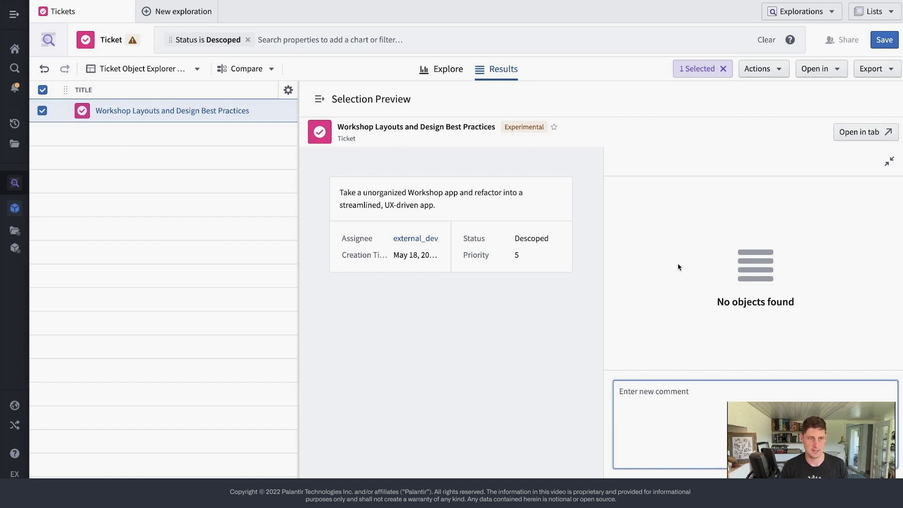
click(319, 99)
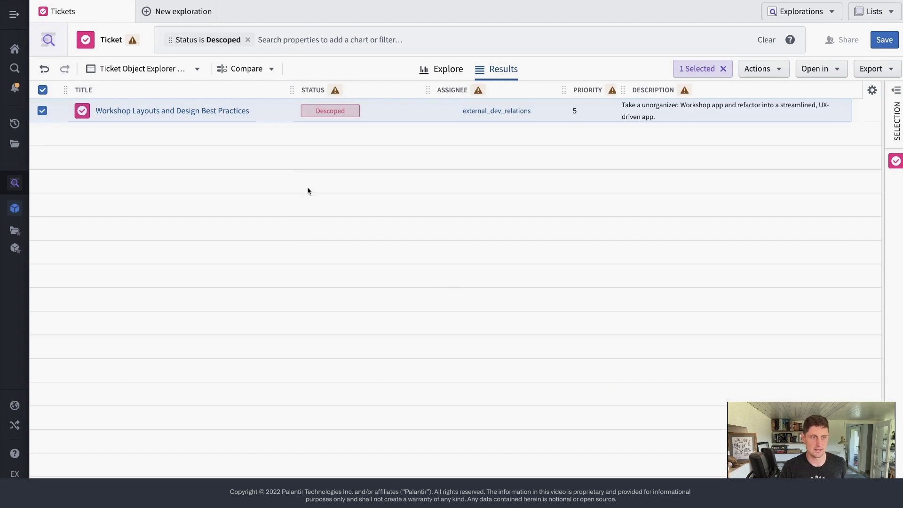
click(894, 90)
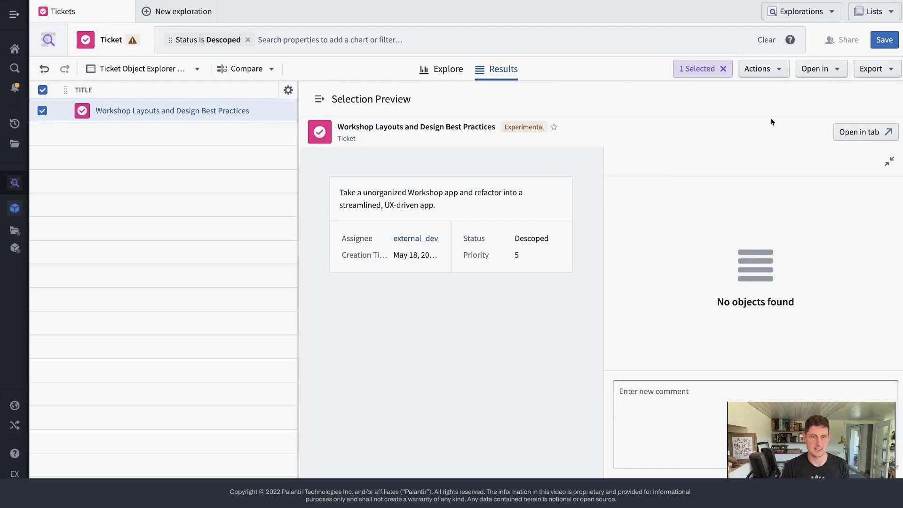
Run the Update Ticket action on the selected ticket, setting its status to Active, and submit
click(765, 71)
click(754, 134)
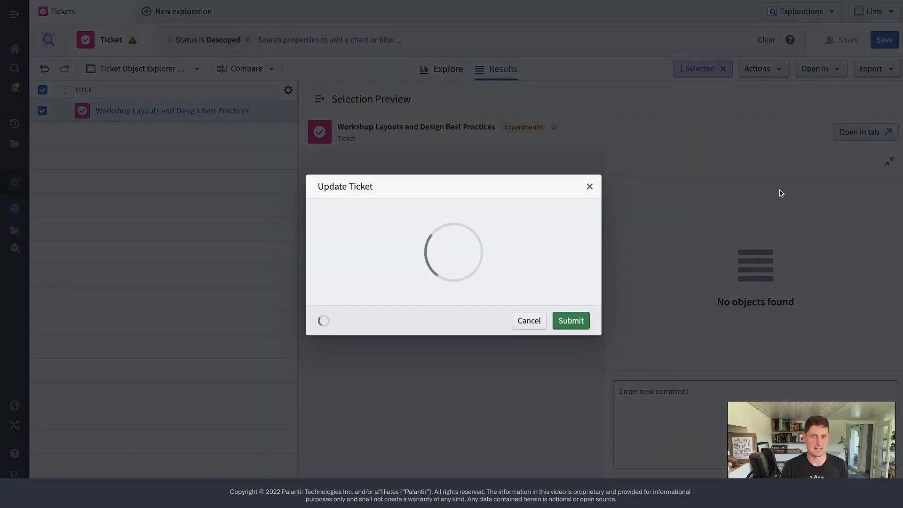
click(399, 288)
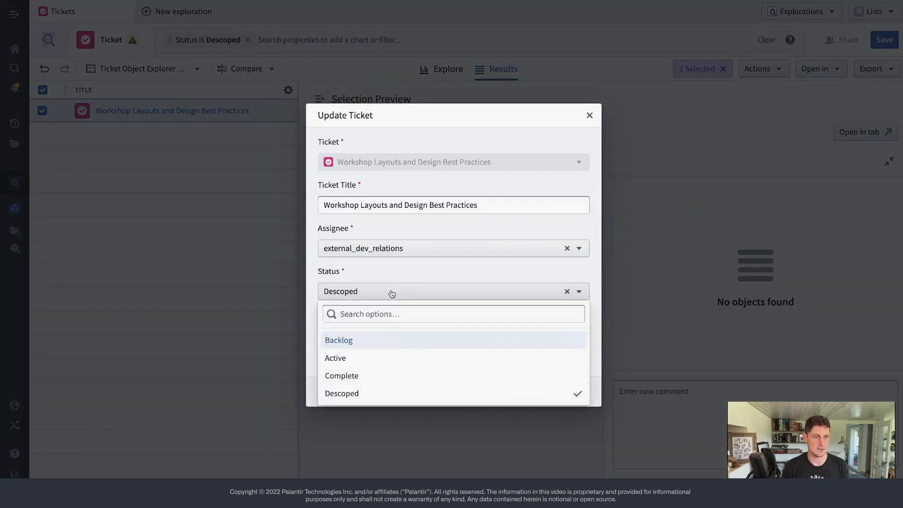
click(369, 358)
click(571, 392)
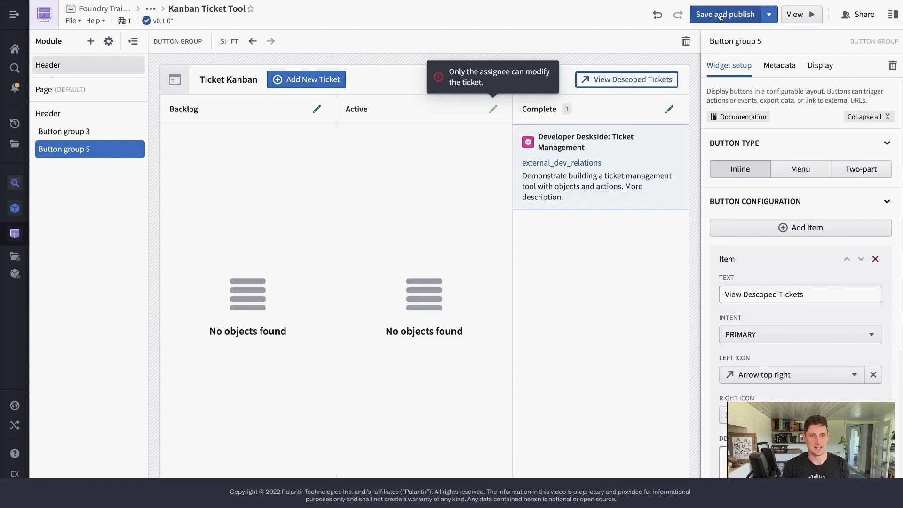
Save and publish the Kanban Ticket Tool, open it in view mode and reload it to check the ticket in the Active column
click(721, 16)
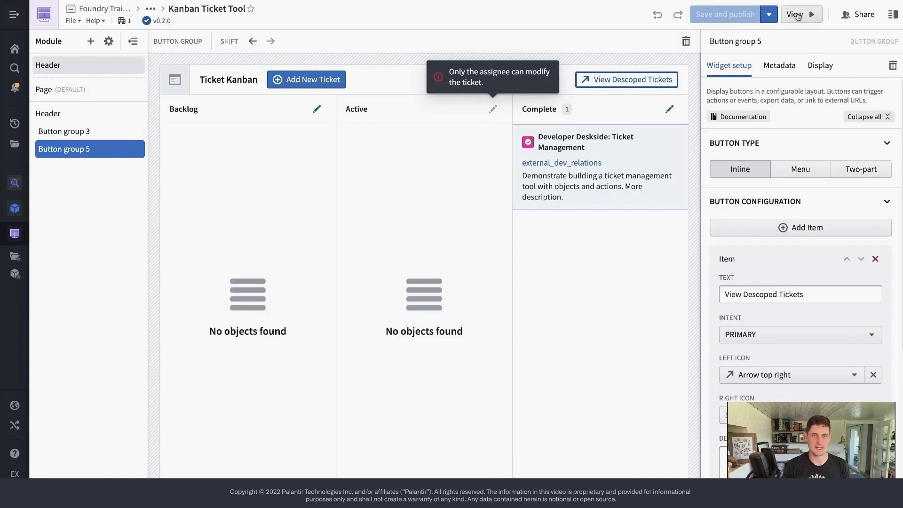
click(797, 15)
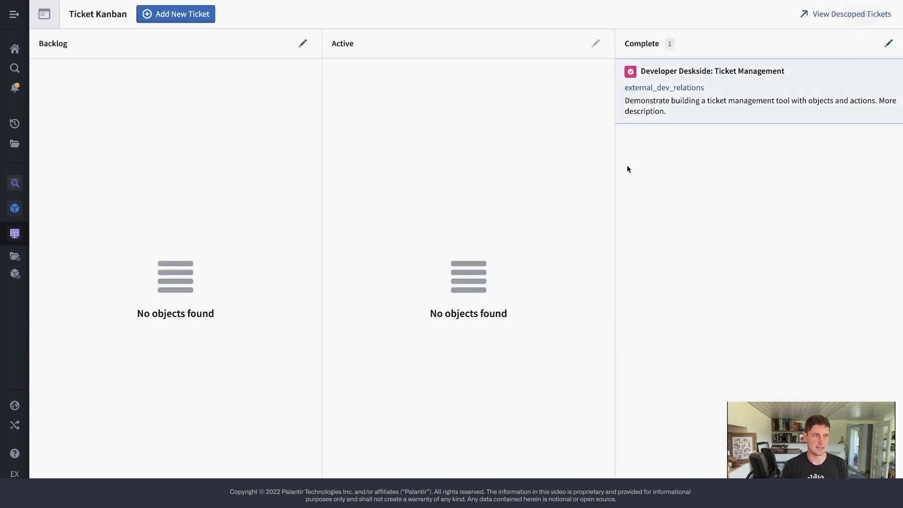
key(super+r)
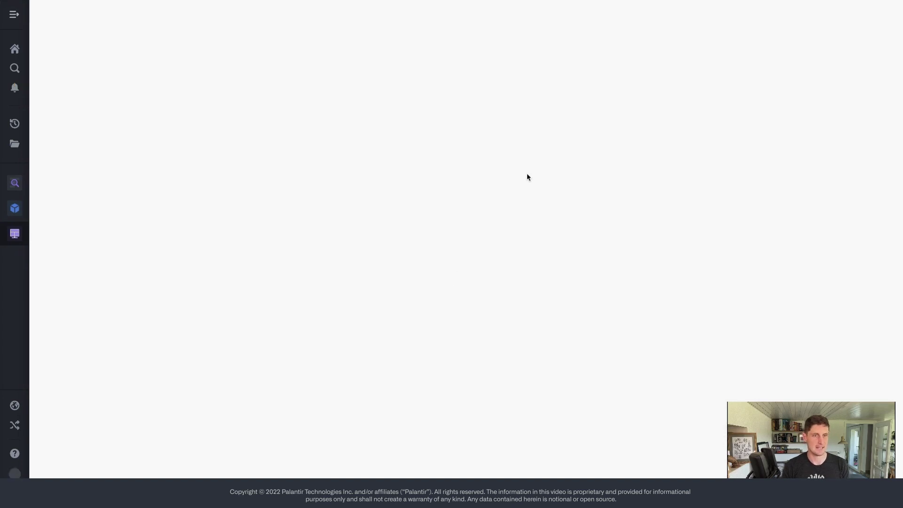
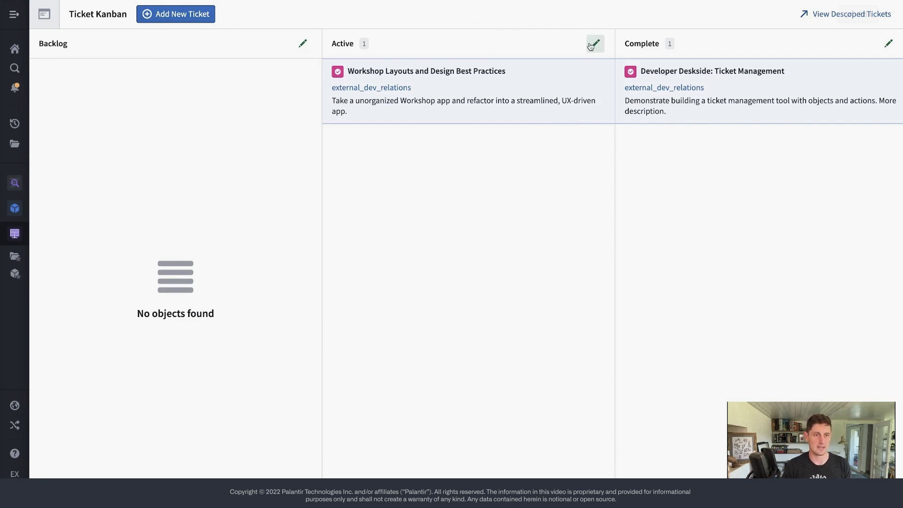
drag(362, 71, 515, 72)
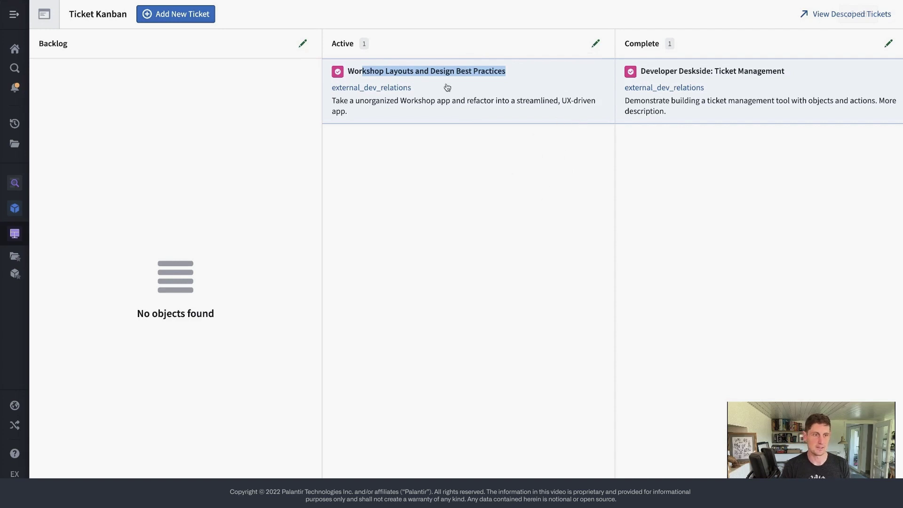
click(406, 88)
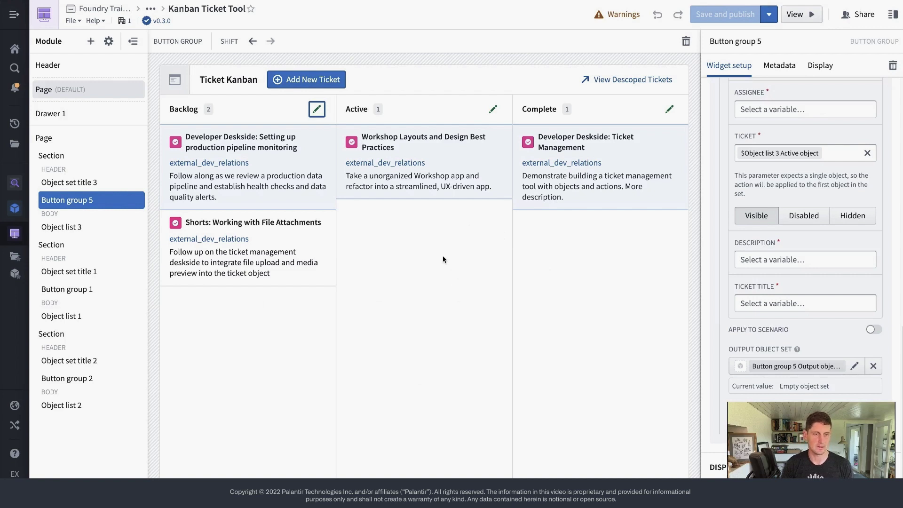
Add a second drawer to the module and delete its upper section so that one section fills it
click(91, 41)
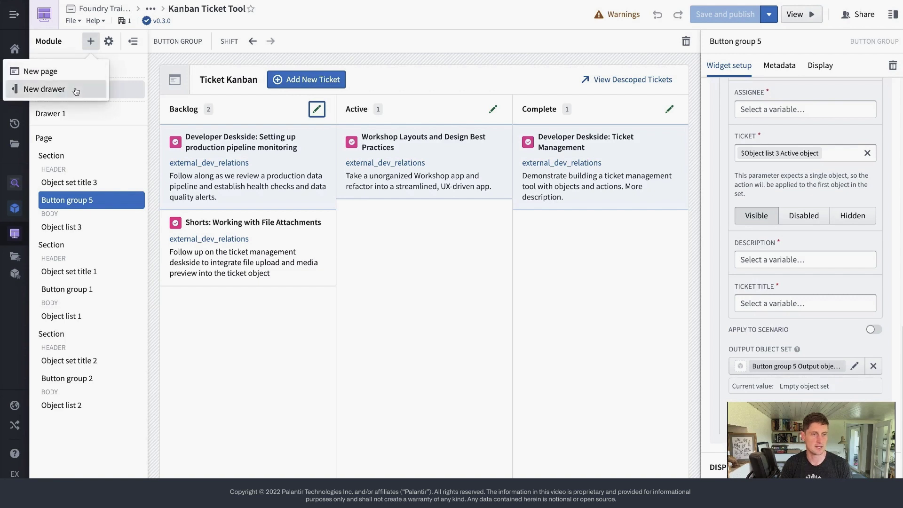
click(75, 90)
click(664, 114)
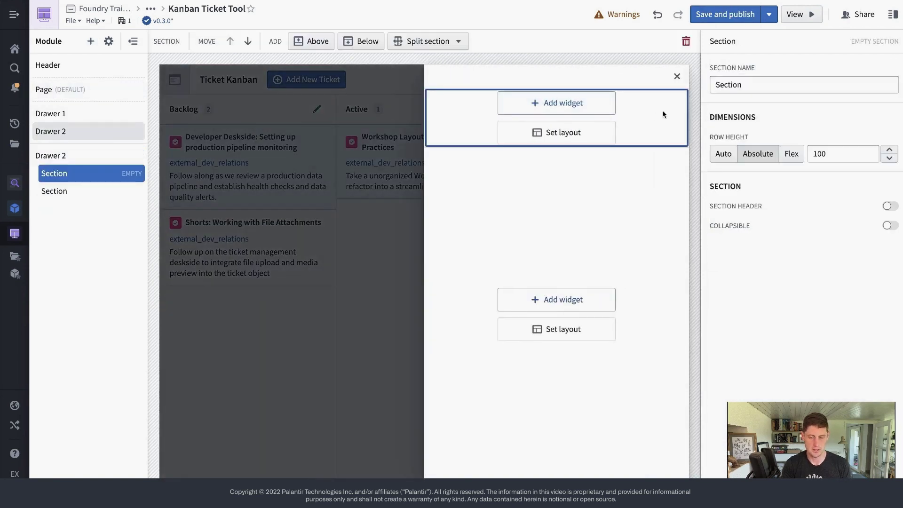
click(686, 41)
click(621, 162)
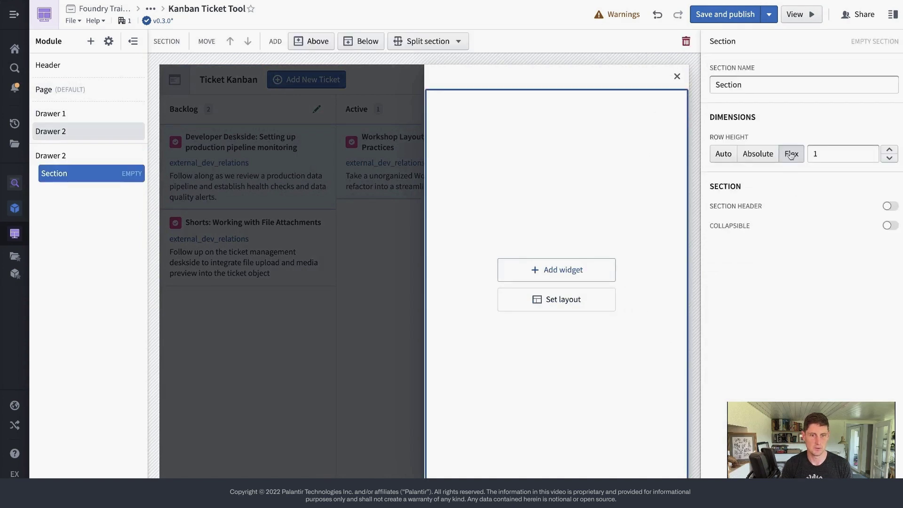
Add an Object view widget to the empty drawer section and set it to display Object list 2 Active object
click(583, 271)
text(o)
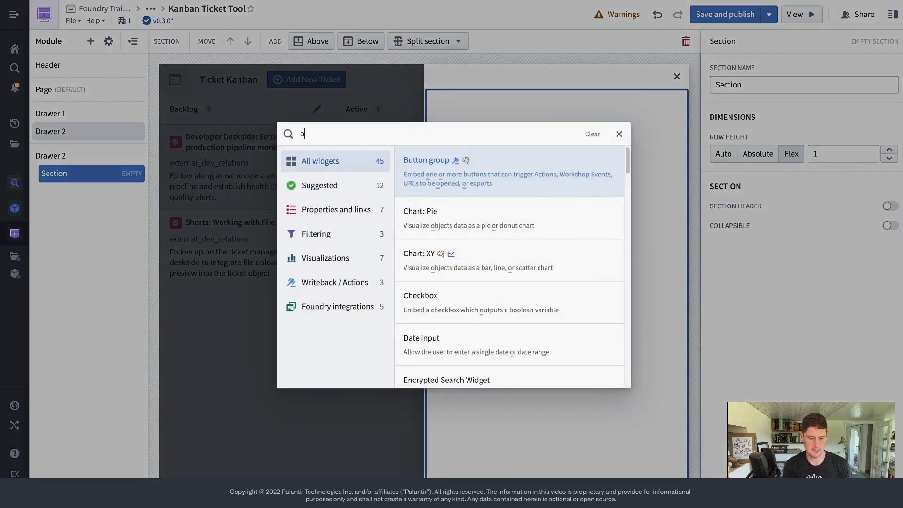
text(bject view)
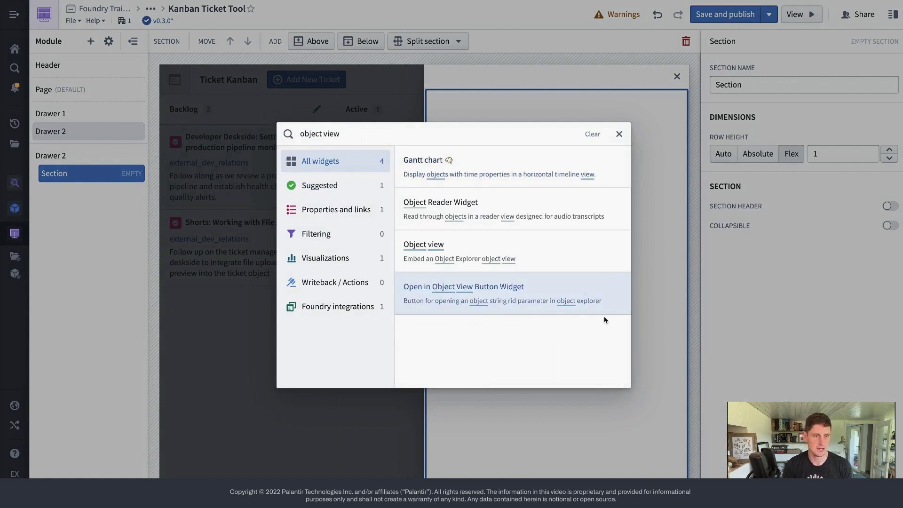
click(519, 256)
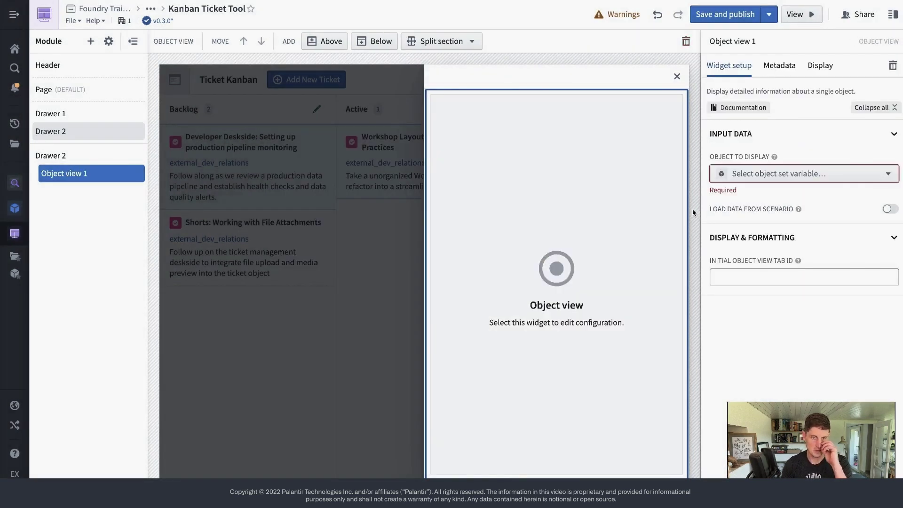
click(809, 176)
scroll(823, 311, down, 5)
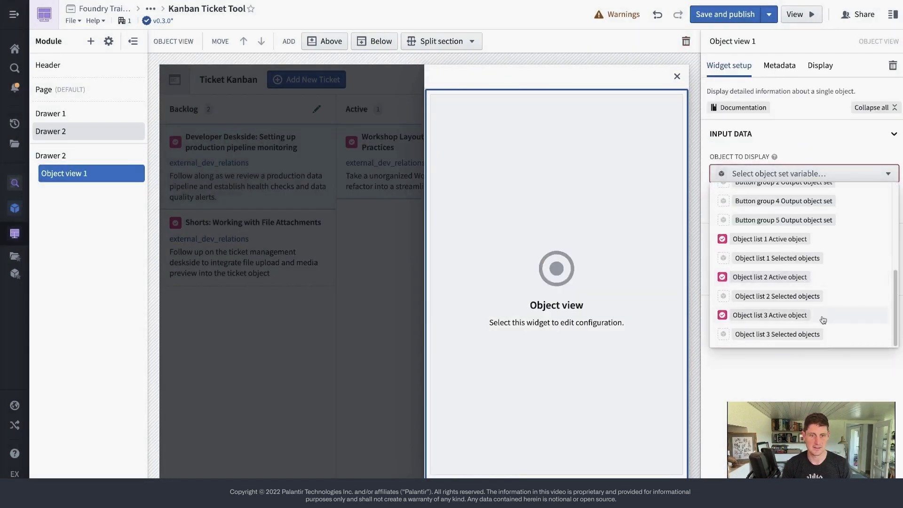
click(803, 292)
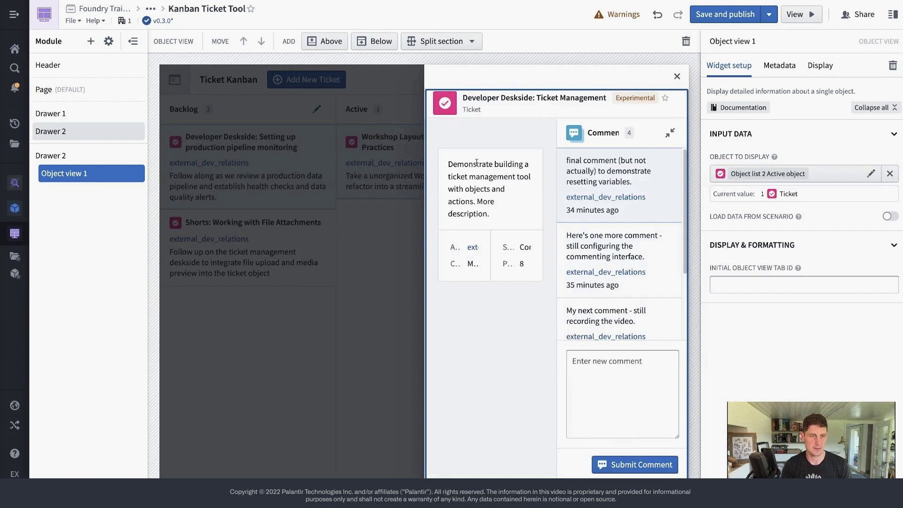
Set the size of Drawer 2 to LARGE and review the ticket description and comments in the widened drawer
click(84, 134)
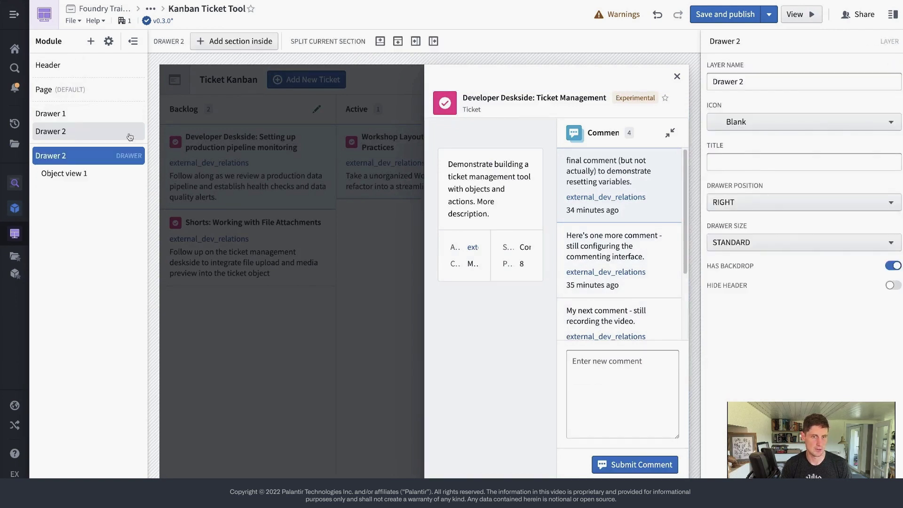
click(761, 242)
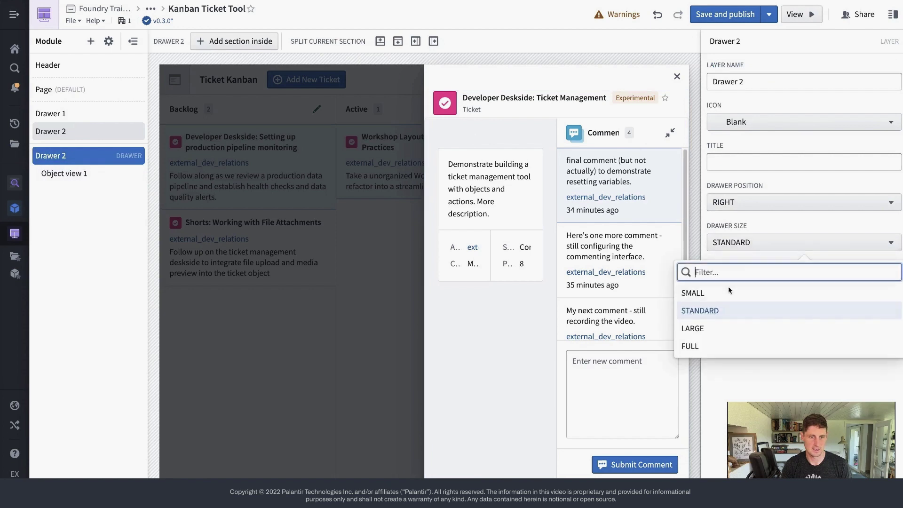
click(718, 329)
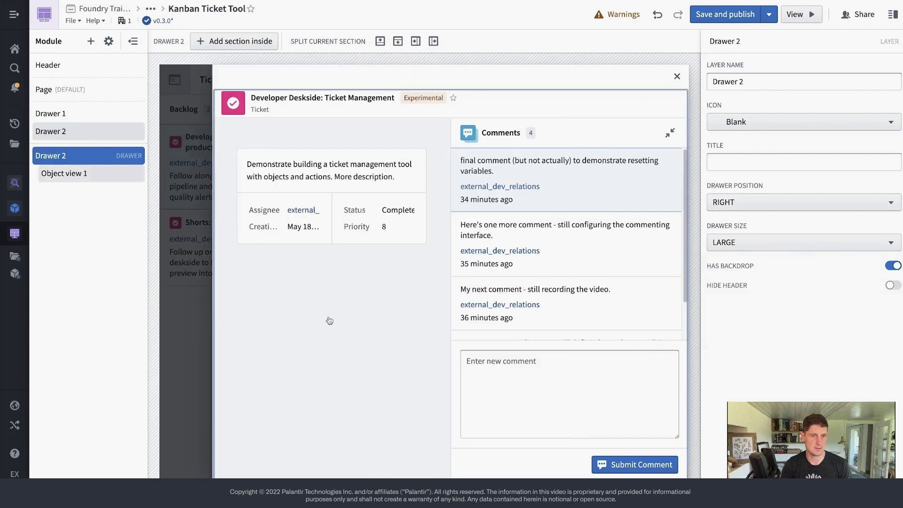
triple_click(337, 174)
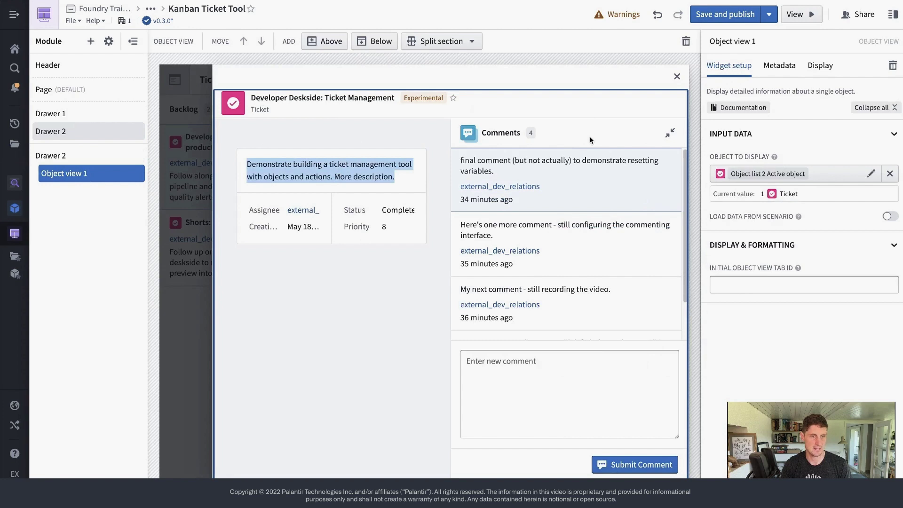
scroll(591, 281, down, 2)
scroll(590, 281, up, 2)
scroll(591, 282, down, 2)
scroll(585, 306, up, 2)
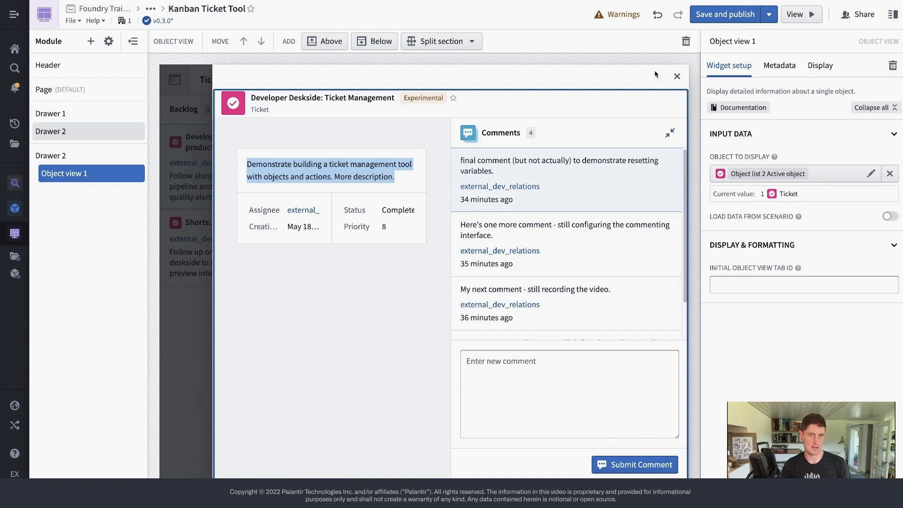
Rename the drawer's object view widget as "Ticket Details"
click(771, 66)
drag(716, 109, 761, 110)
text(Ticket Deta)
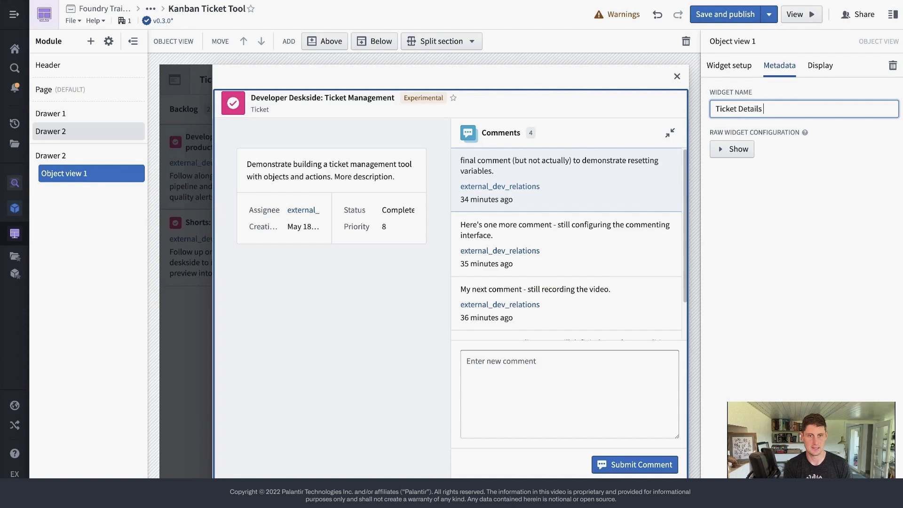
text(ils)
click(784, 222)
Rename the drawer layer that holds the object view as "Ticket Details Drawer"
click(94, 154)
triple_click(757, 82)
text(Ticket D)
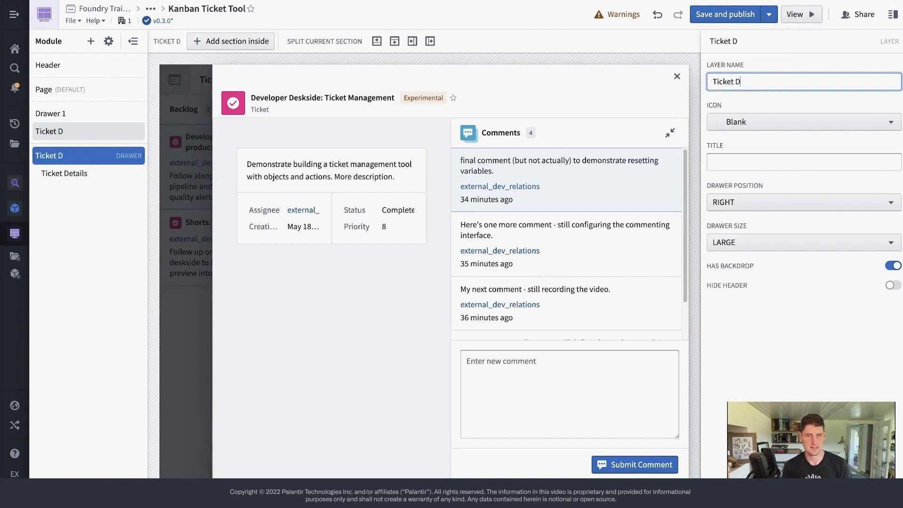
text(etails Drawer)
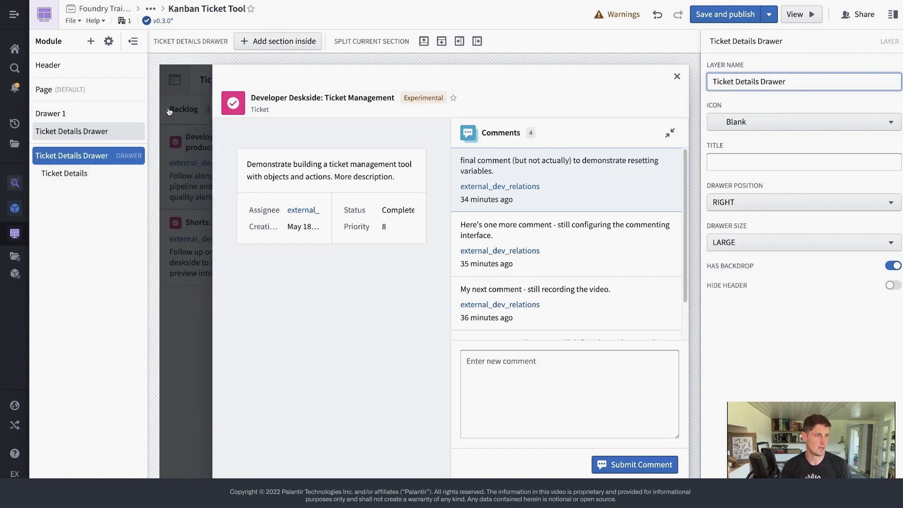
Delete the empty Drawer 1 and return to the Kanban page
click(123, 117)
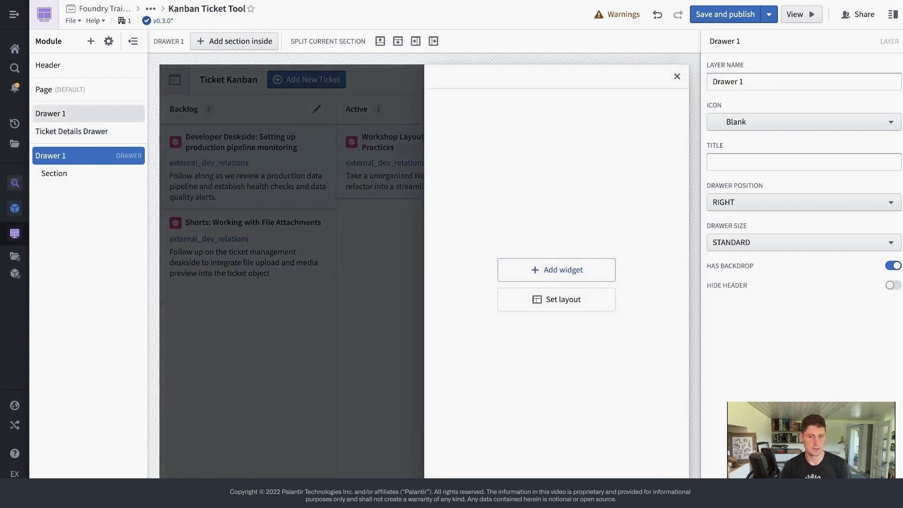
click(238, 233)
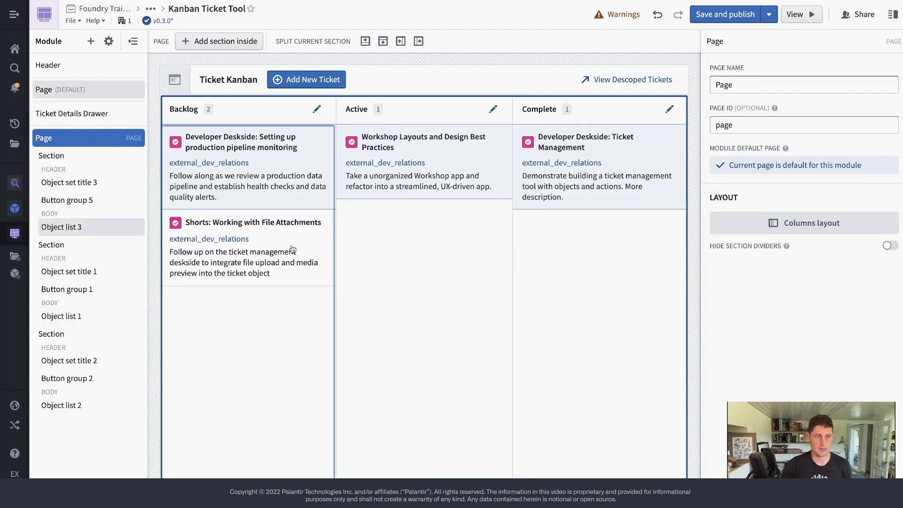
Select the "Shorts: Working with File Attachments" ticket, and look over the Active list, the Backlog edit button and the header
click(328, 237)
click(364, 207)
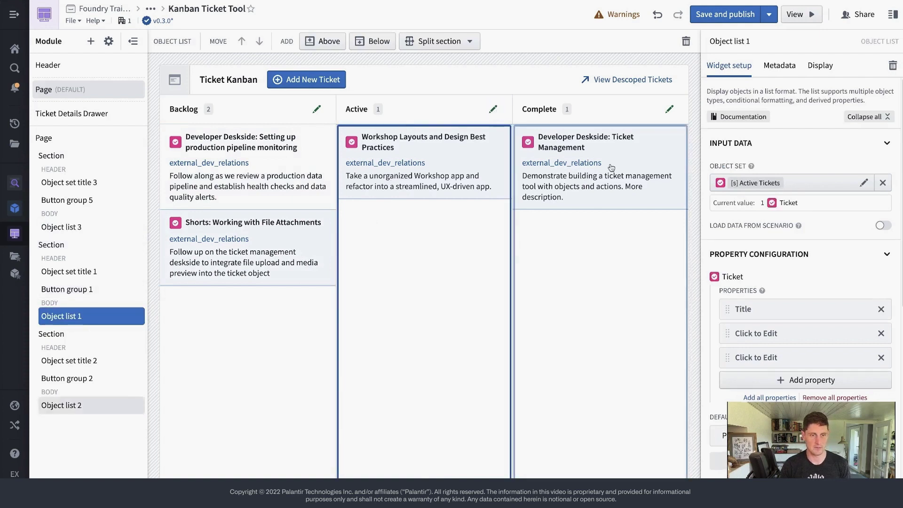
click(471, 194)
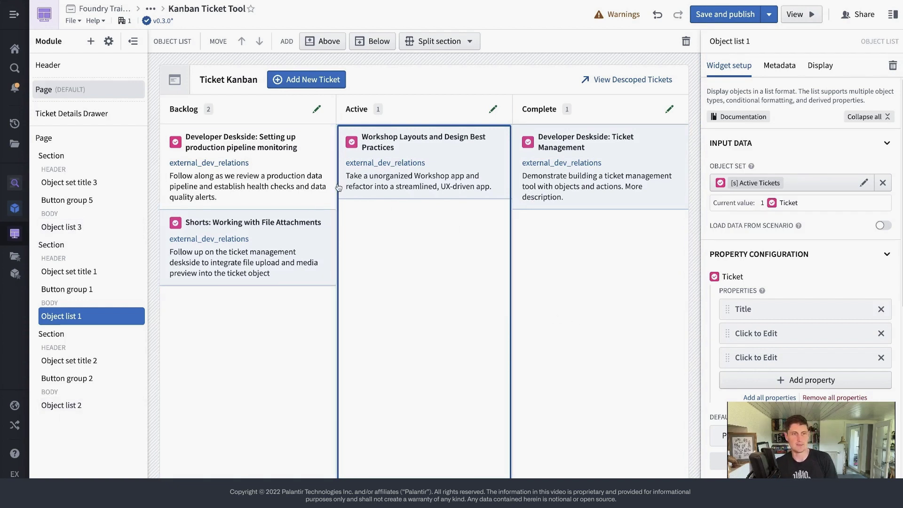
click(318, 117)
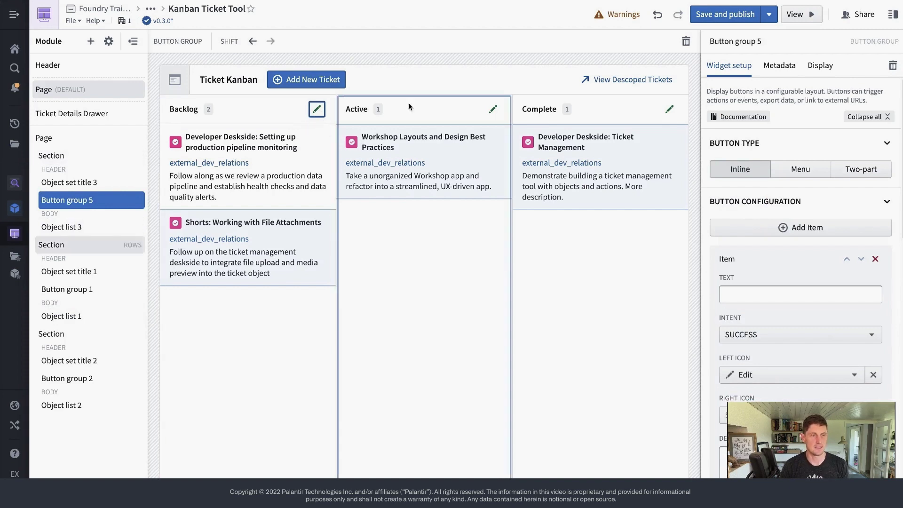
click(527, 91)
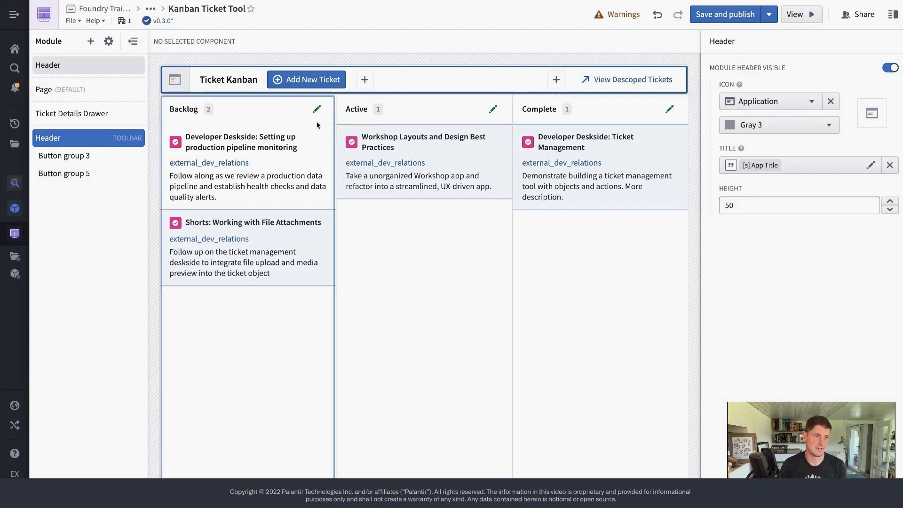
click(291, 115)
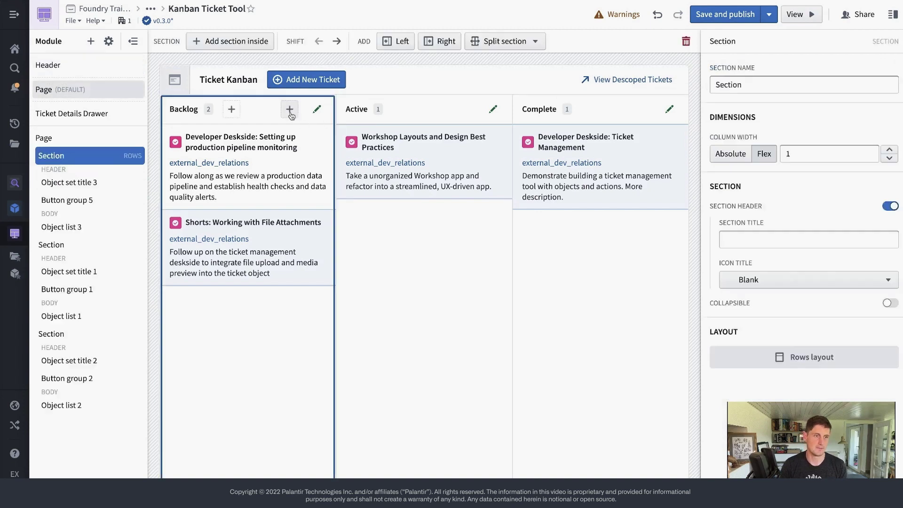
Change the Backlog column's button group to Two-part, with primary button text "Update", SUCCESS intent and the Edit left icon
click(322, 116)
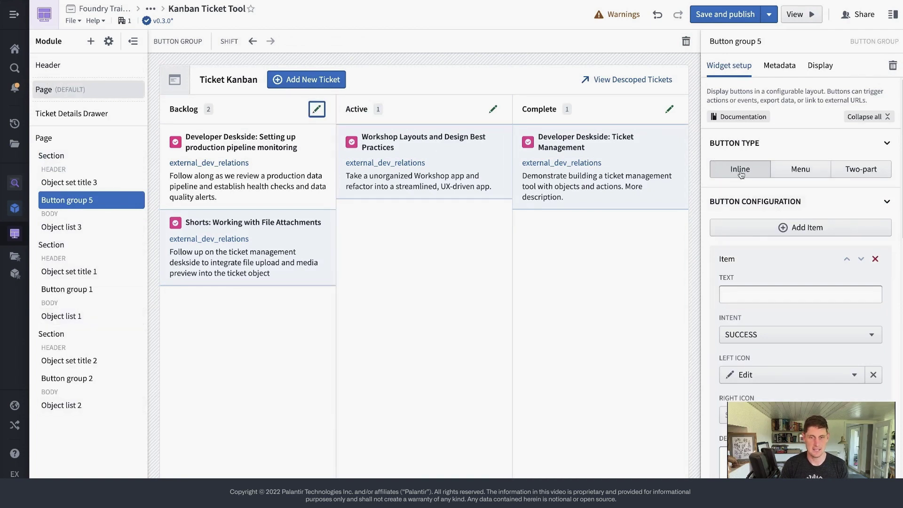
click(853, 175)
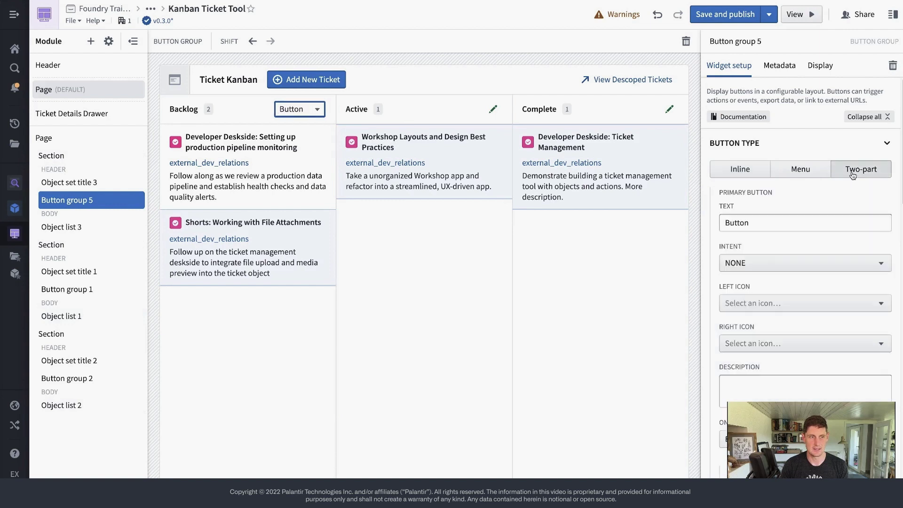
double_click(757, 230)
text(Update)
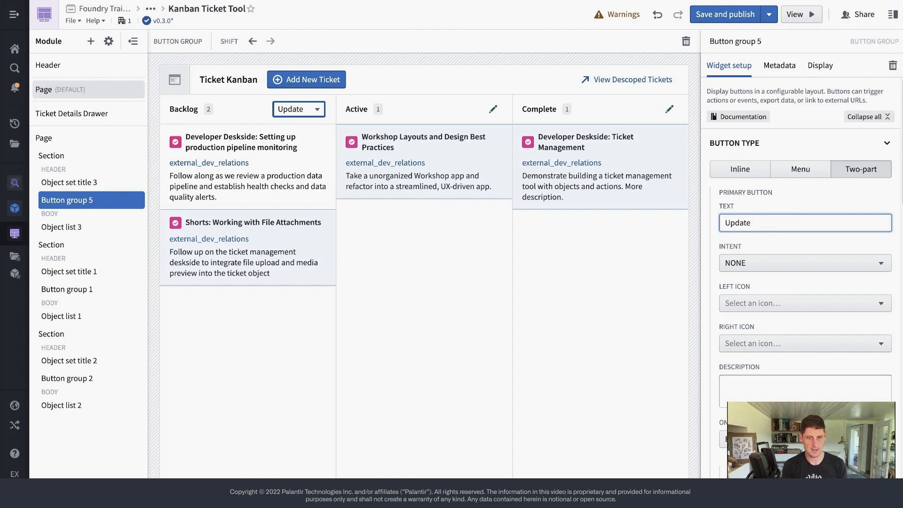
click(765, 263)
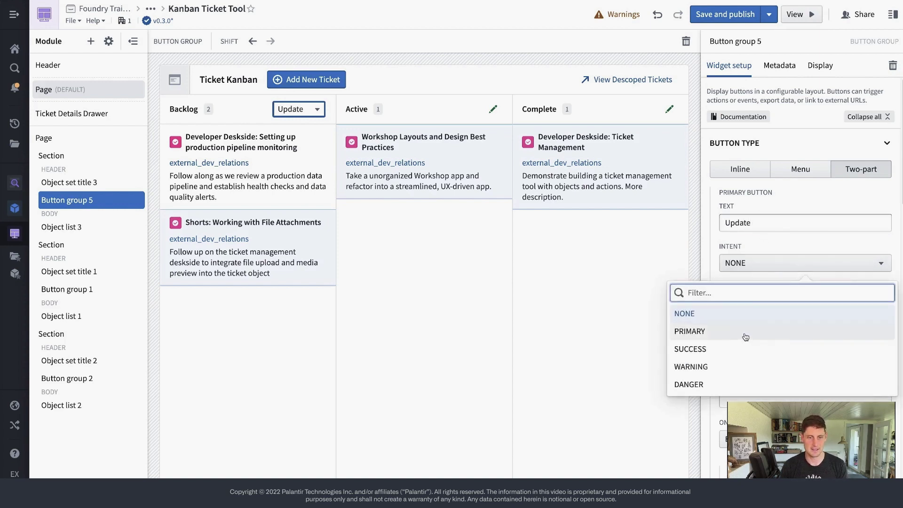
click(746, 349)
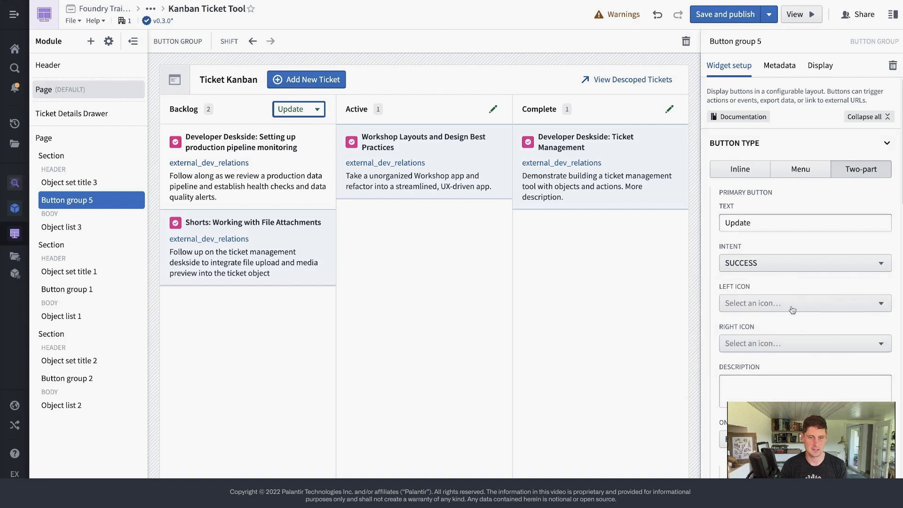
click(792, 304)
text(ed)
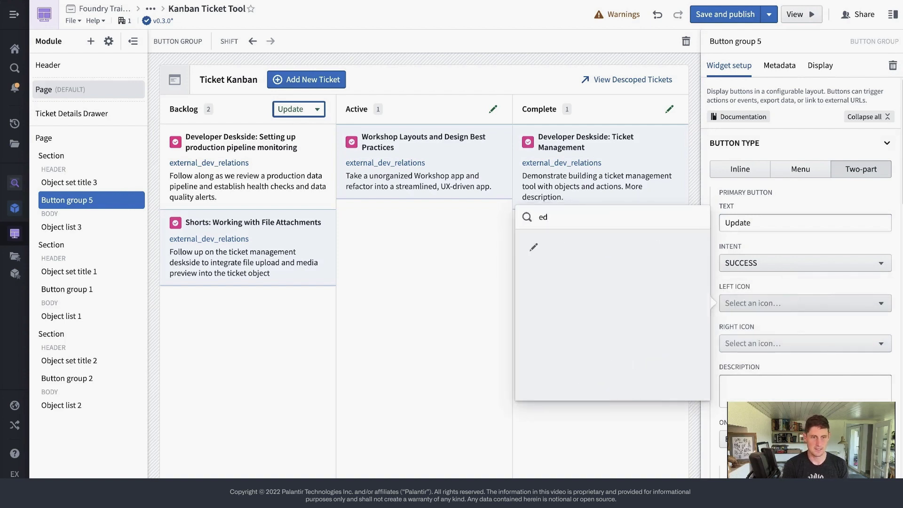
click(534, 247)
Make the primary Update button run the Update Ticket action when it is used
scroll(804, 338, down, 4)
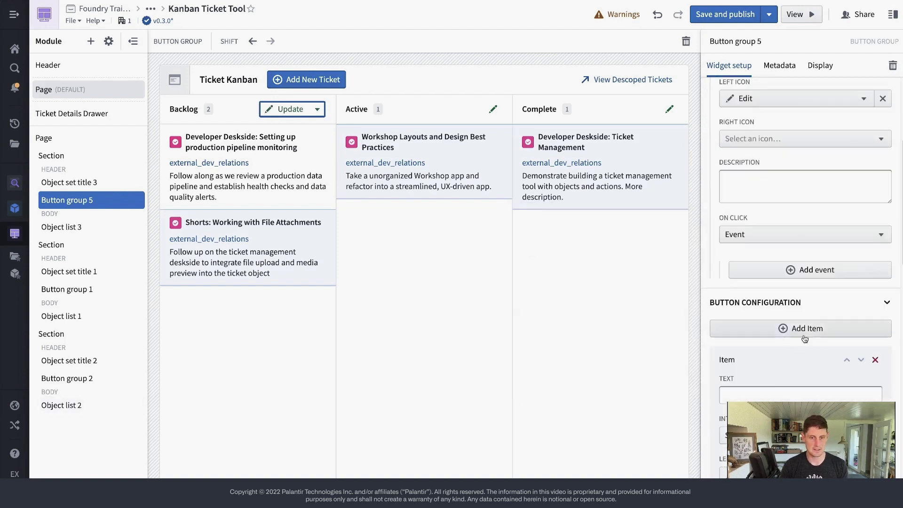
scroll(805, 338, down, 2)
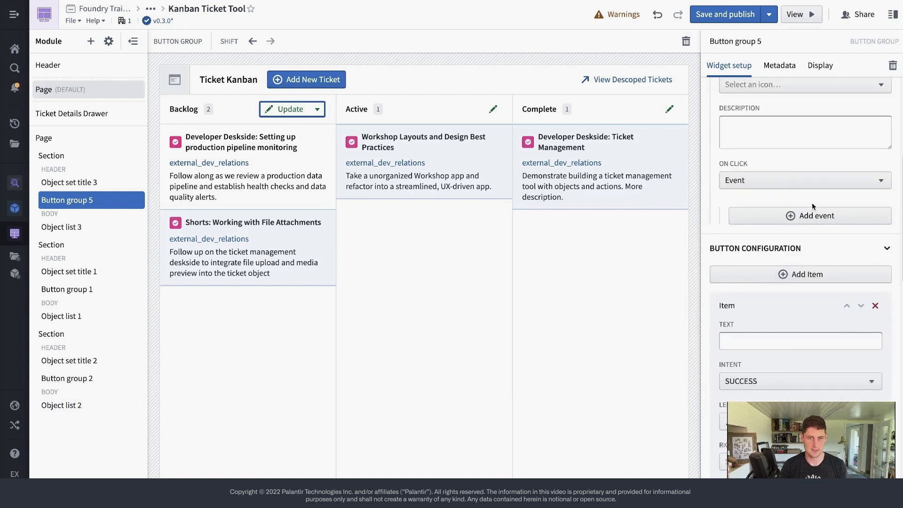
click(781, 184)
click(709, 235)
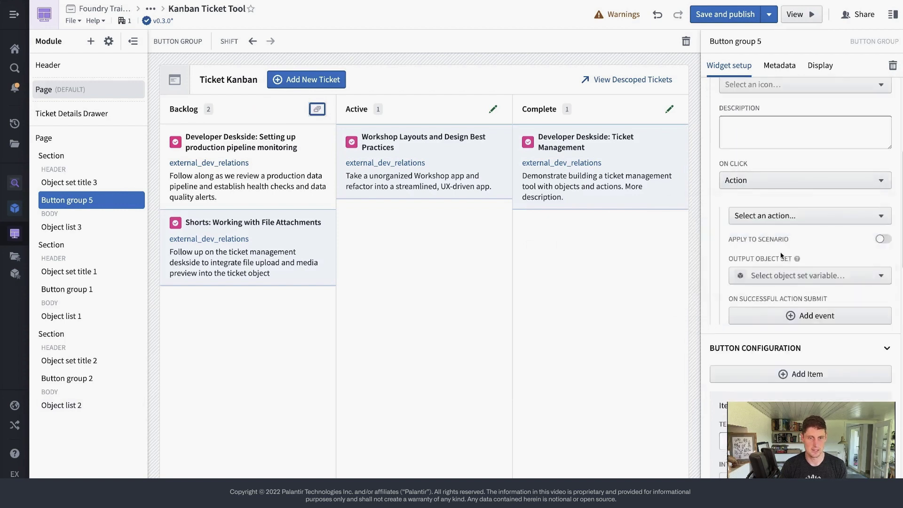
click(808, 218)
text(update ti)
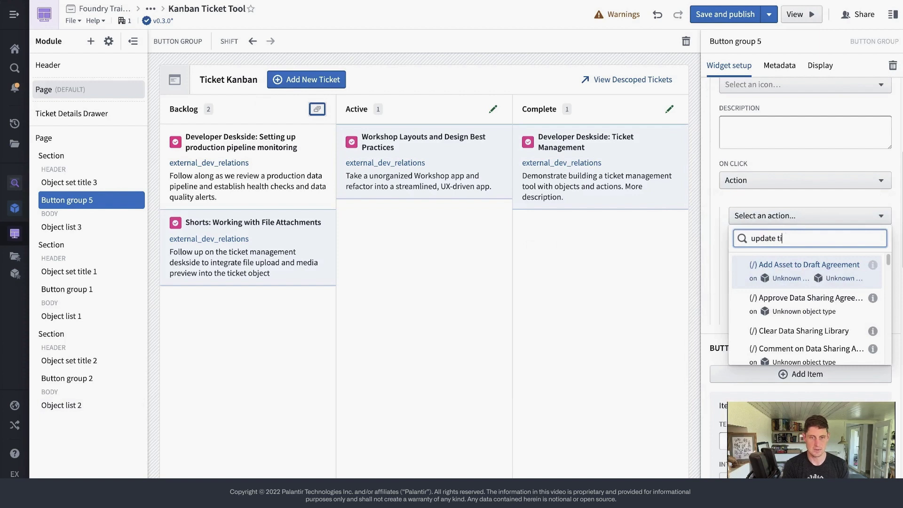
click(800, 305)
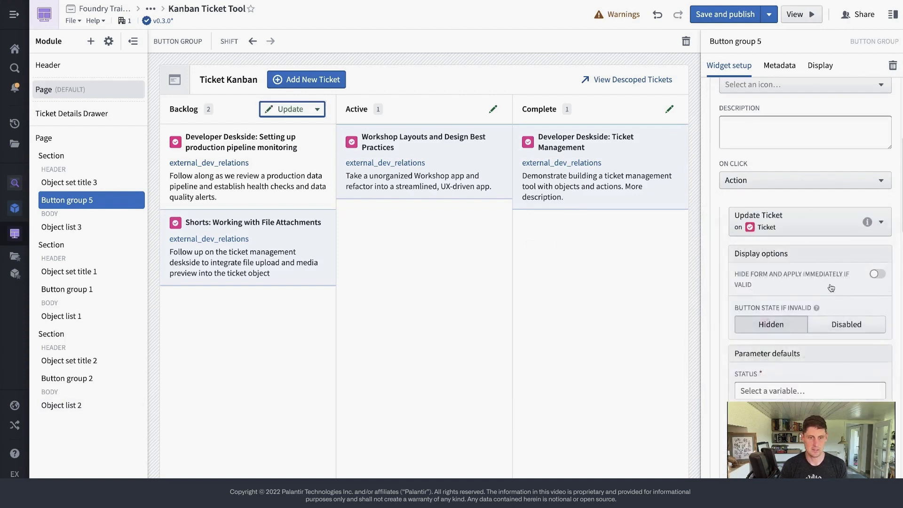
Default the action's Ticket parameter to Object list 3 Active object, and open the Backlog Update form to test it
scroll(799, 364, down, 3)
scroll(794, 367, down, 1)
click(770, 375)
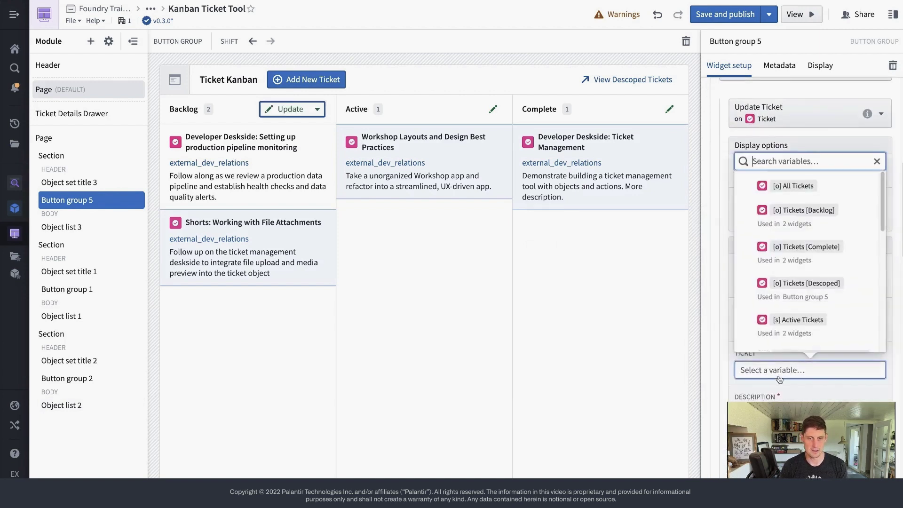
scroll(837, 263, down, 5)
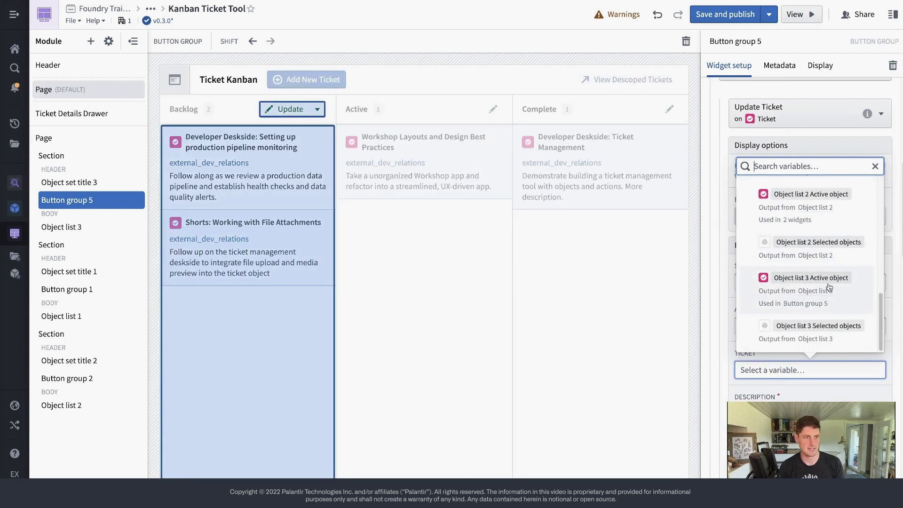
click(833, 288)
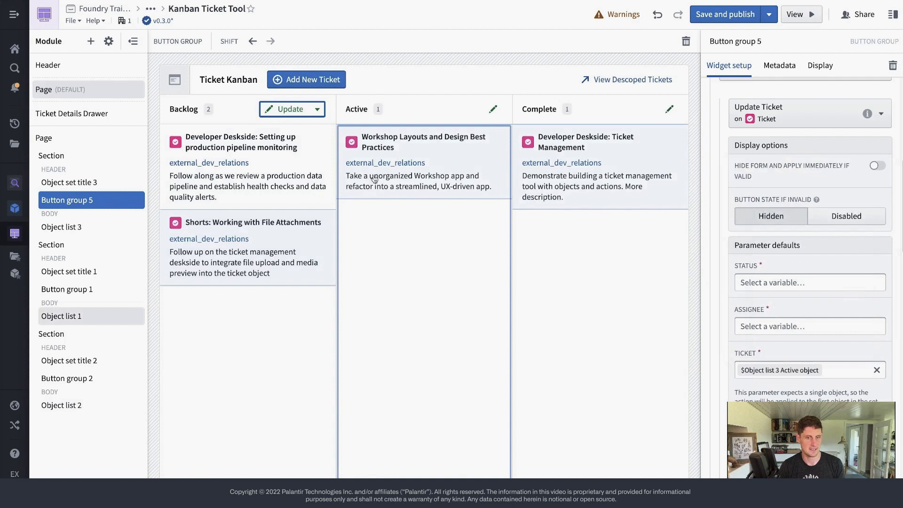
click(289, 113)
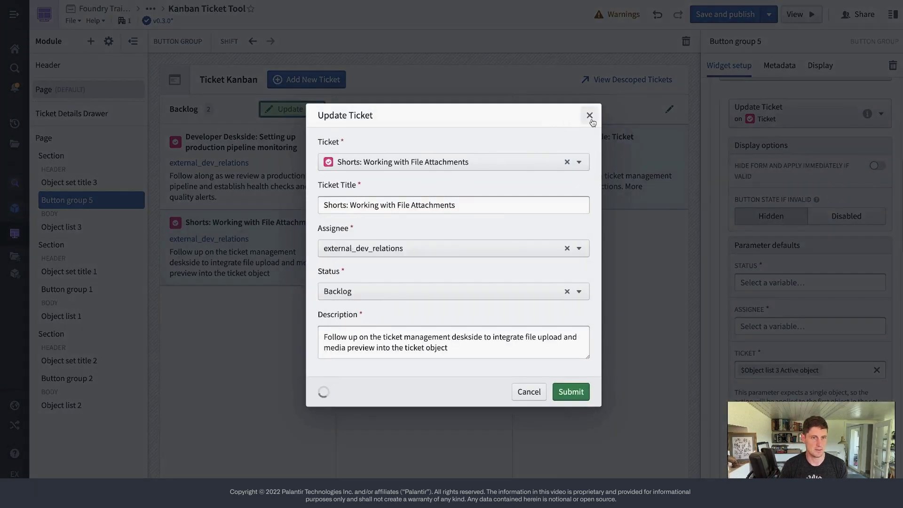
Close the test form and make the Update button's dropdown item trigger an event that opens the Ticket Details Drawer
click(589, 116)
scroll(822, 319, down, 5)
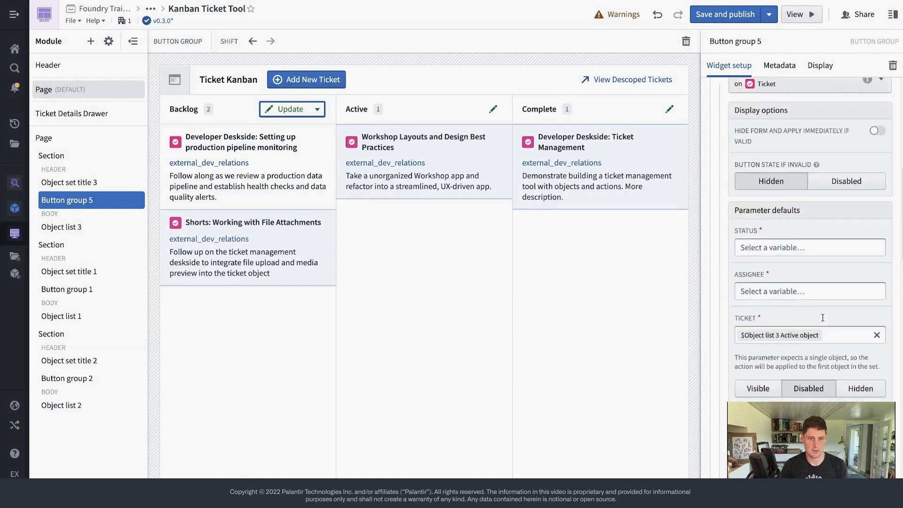
scroll(822, 318, down, 10)
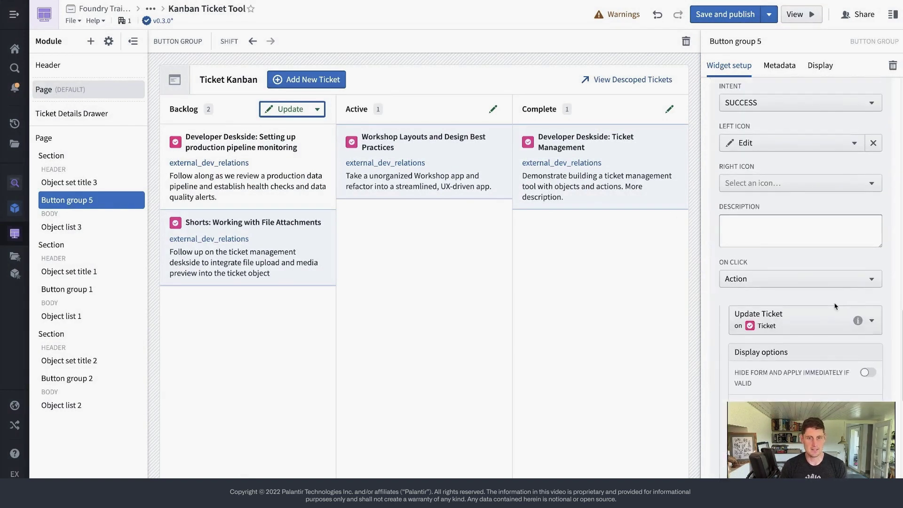
click(832, 282)
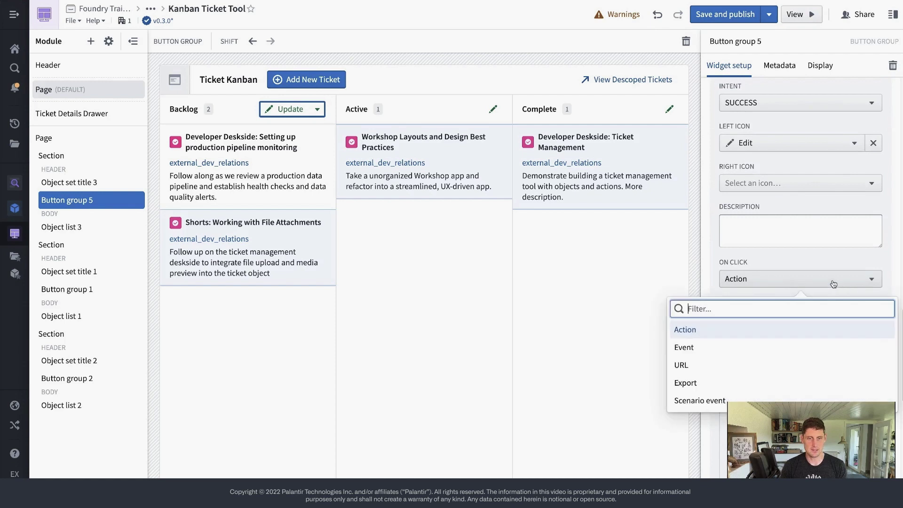
click(718, 351)
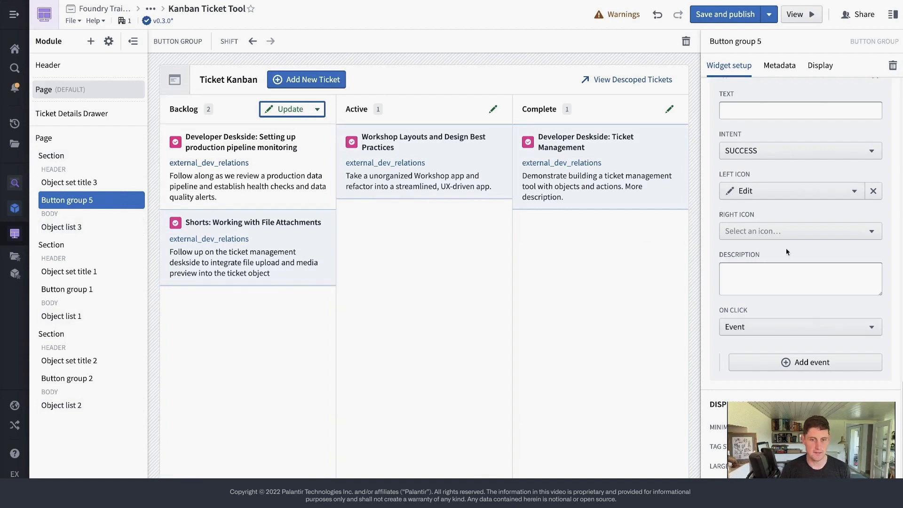
click(786, 362)
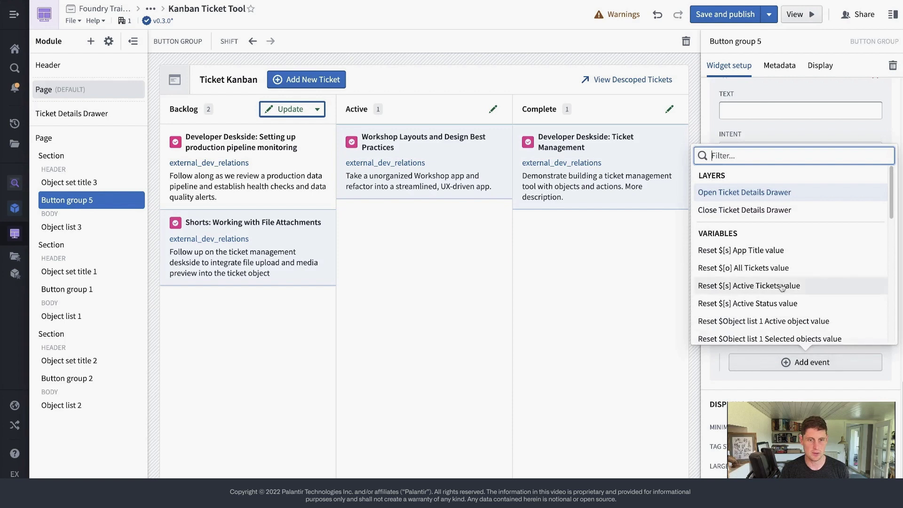
click(745, 192)
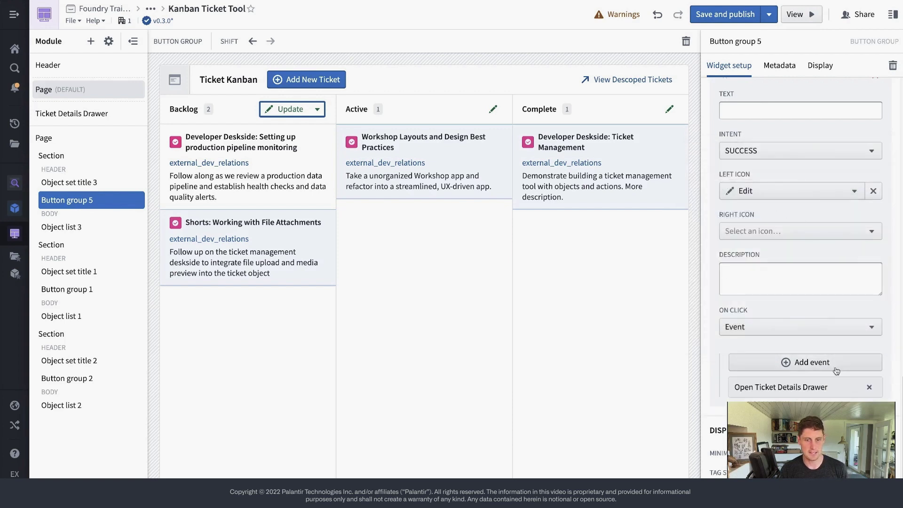
Give the Backlog button's dropdown item the Eye open left icon and the text "View Details"
click(316, 110)
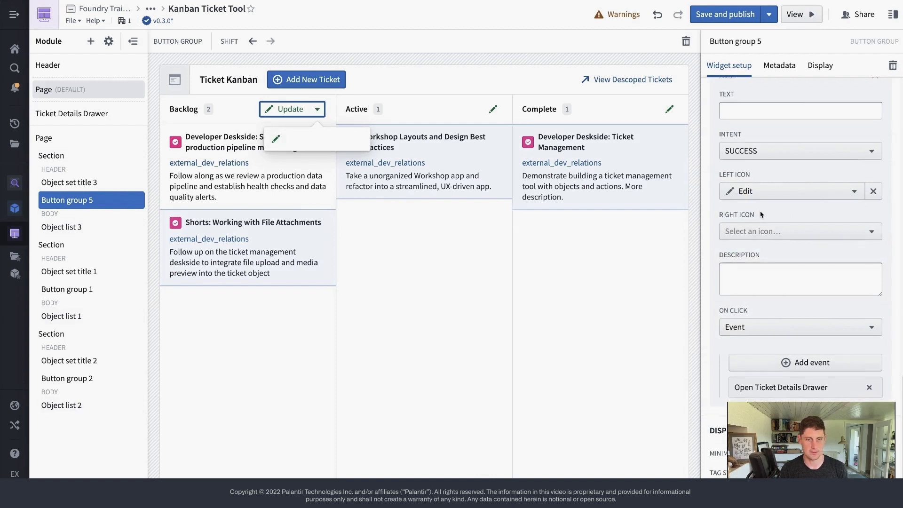
scroll(758, 305, up, 3)
click(854, 341)
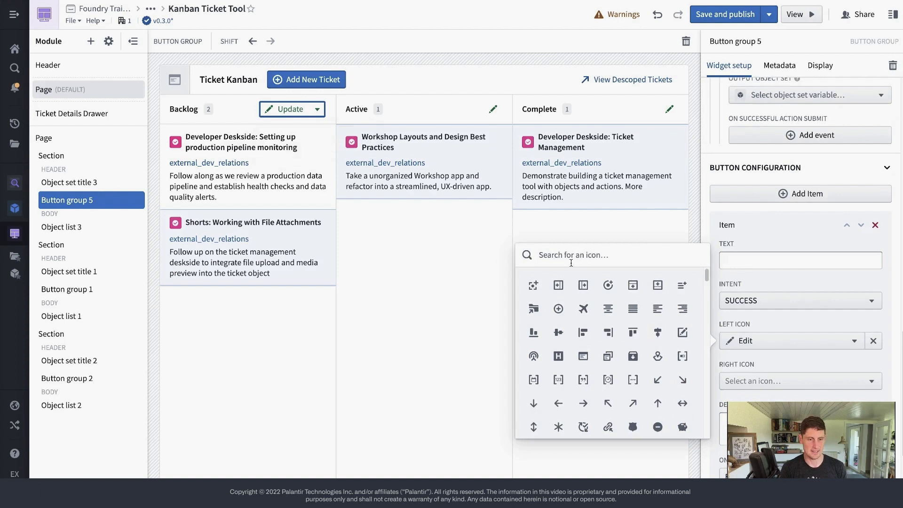
text(view)
key(ctrl+a)
text(ey)
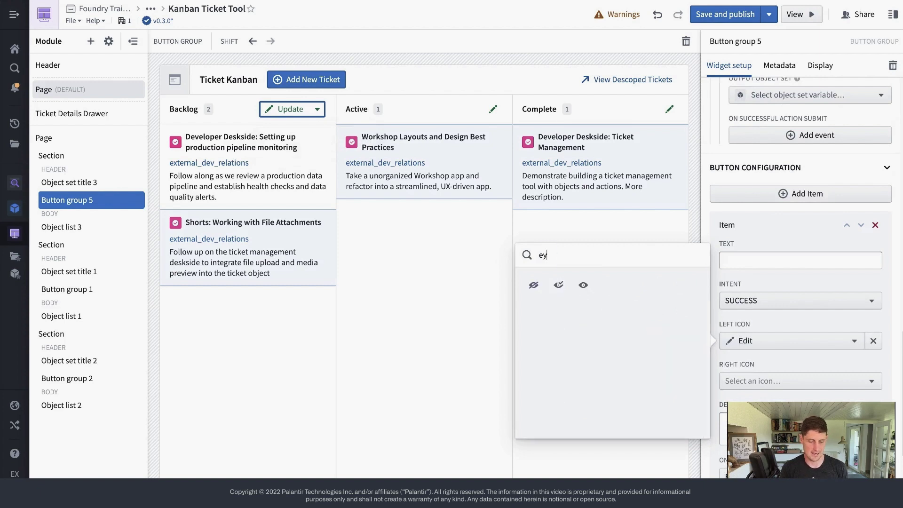
click(583, 284)
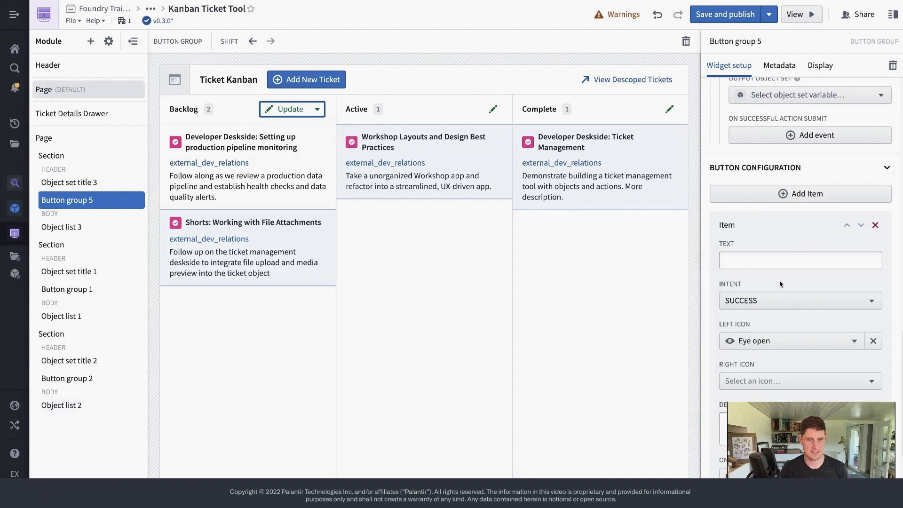
click(759, 267)
text(View Details)
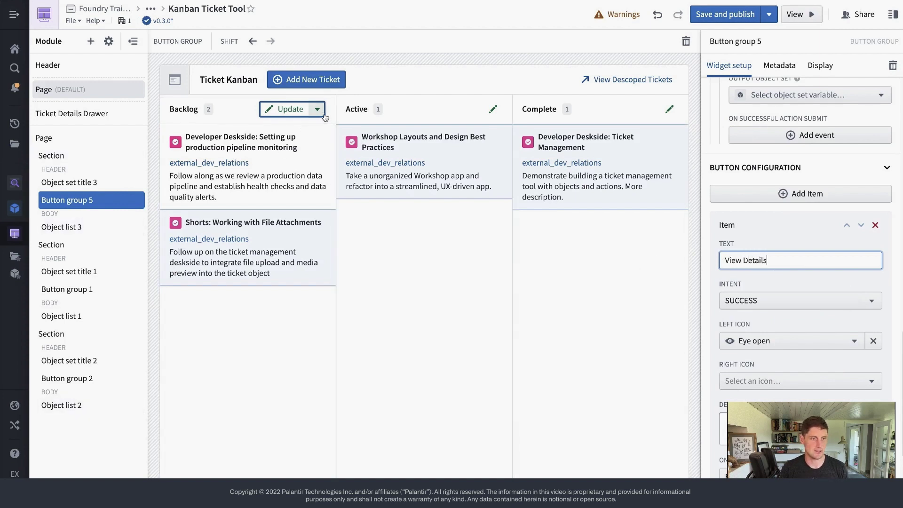
Check the View Details item in the Backlog dropdown and set its intent to NONE
click(317, 109)
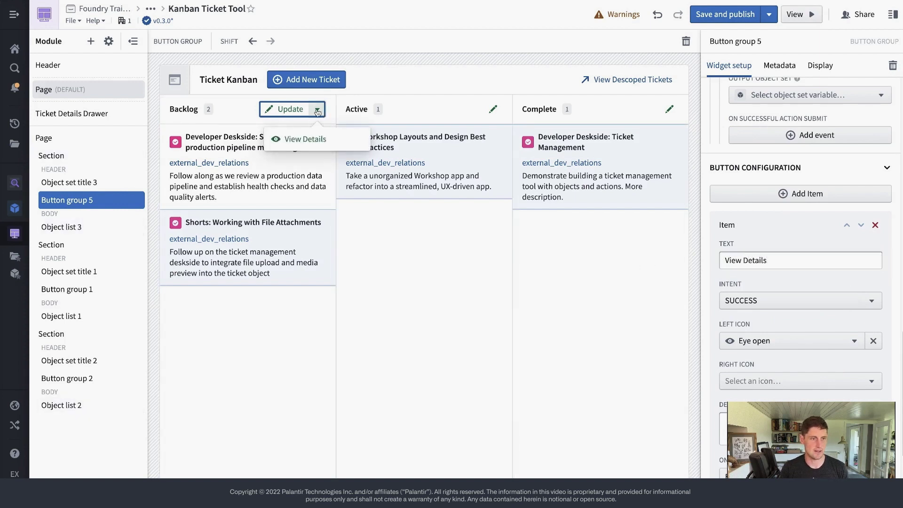
click(752, 300)
click(686, 346)
Test View Details from the Backlog dropdown, and examine which object the drawer's Ticket Details widget displays
click(317, 109)
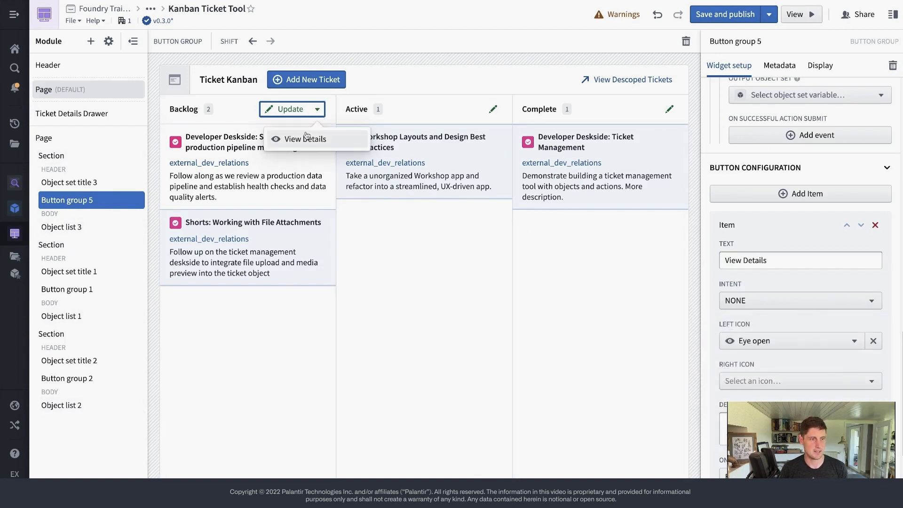
click(305, 140)
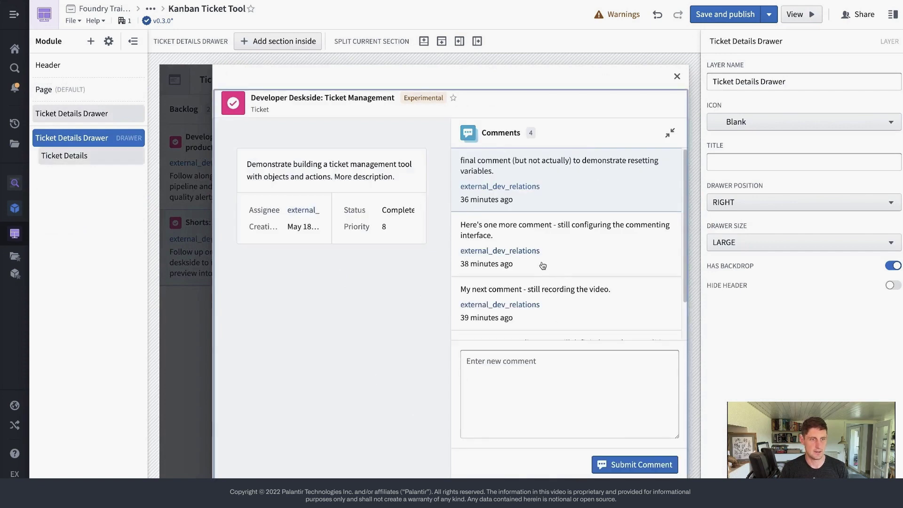
click(548, 110)
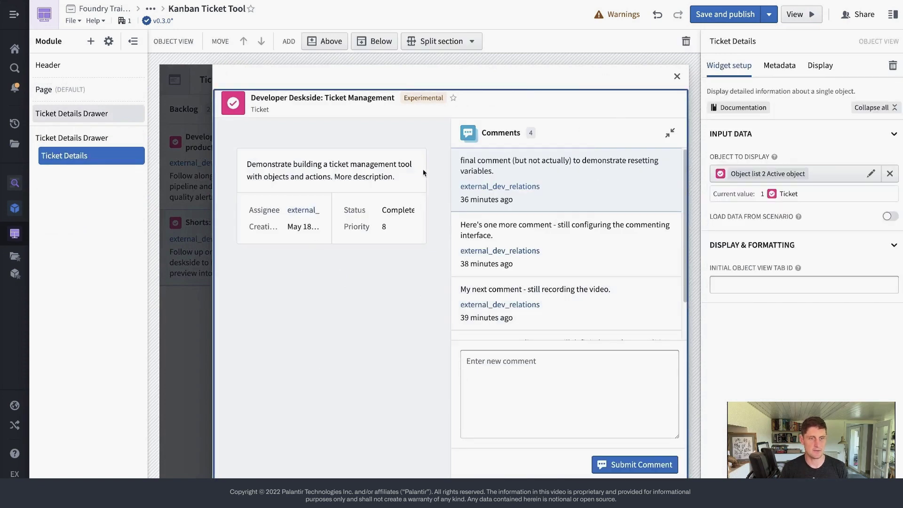
mouse_move(718, 158)
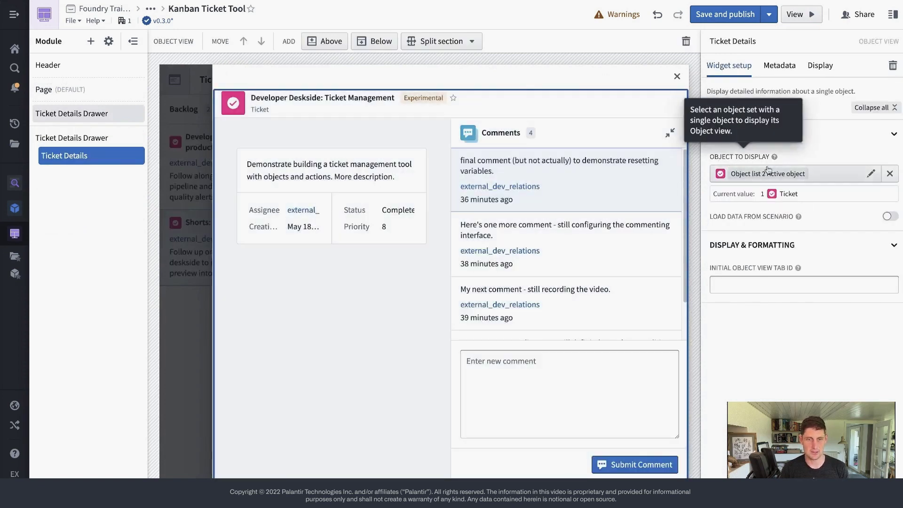
Rename the Object list 3 Selected objects variable to "[o][1] Object to Display In Object View", and close the variables list
click(193, 352)
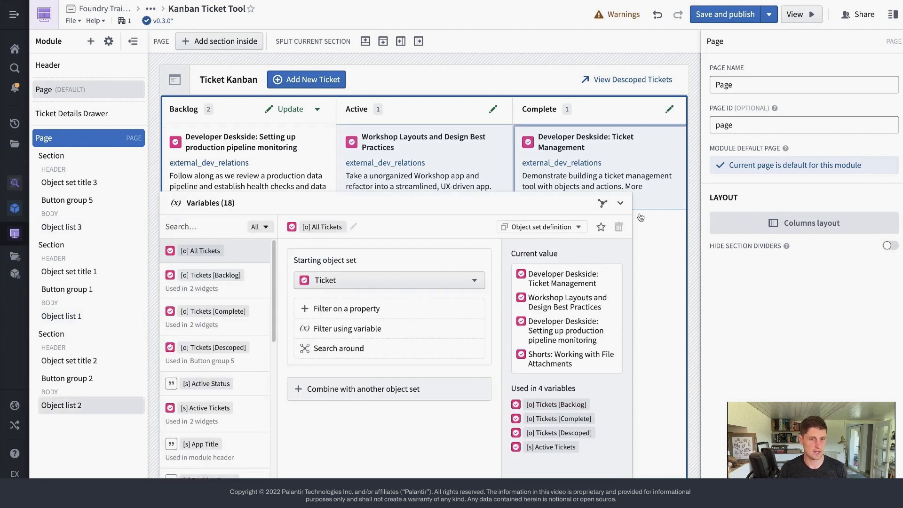
scroll(223, 438, down, 5)
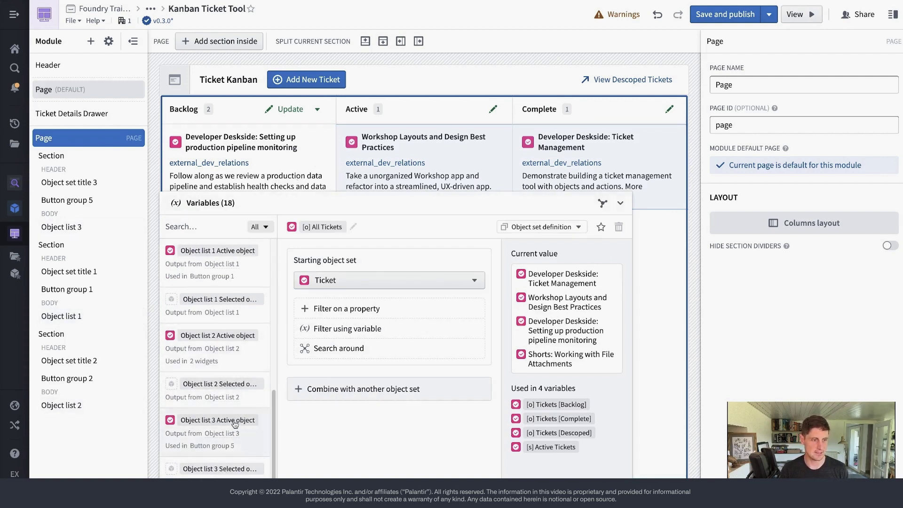
scroll(234, 416, up, 2)
scroll(233, 416, down, 3)
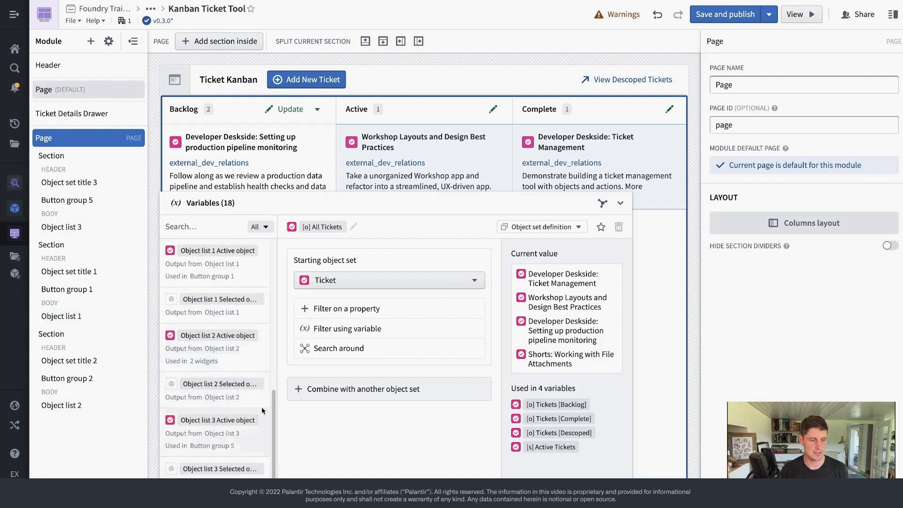
click(217, 467)
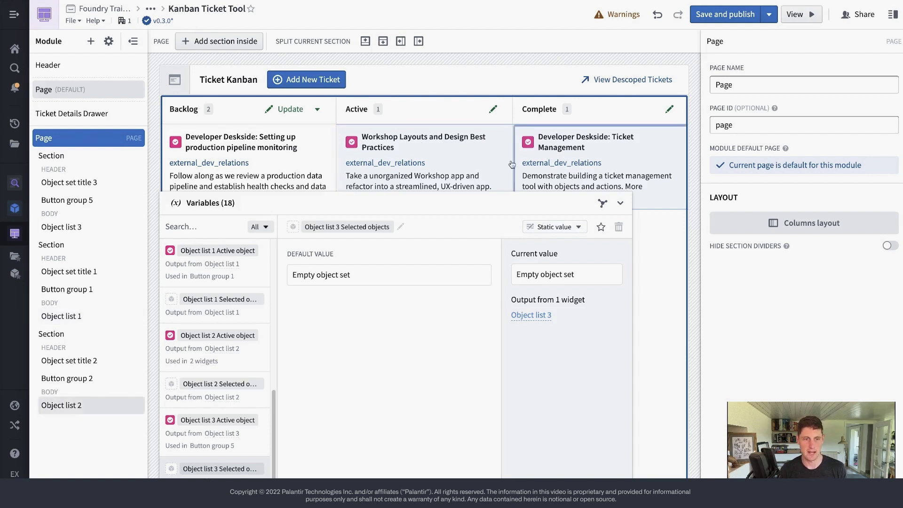
click(382, 226)
text(o][)
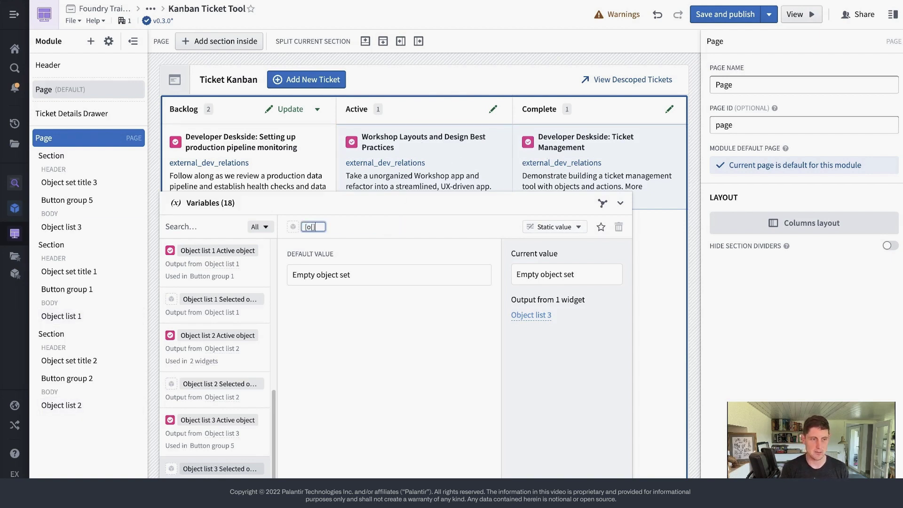
text(1])
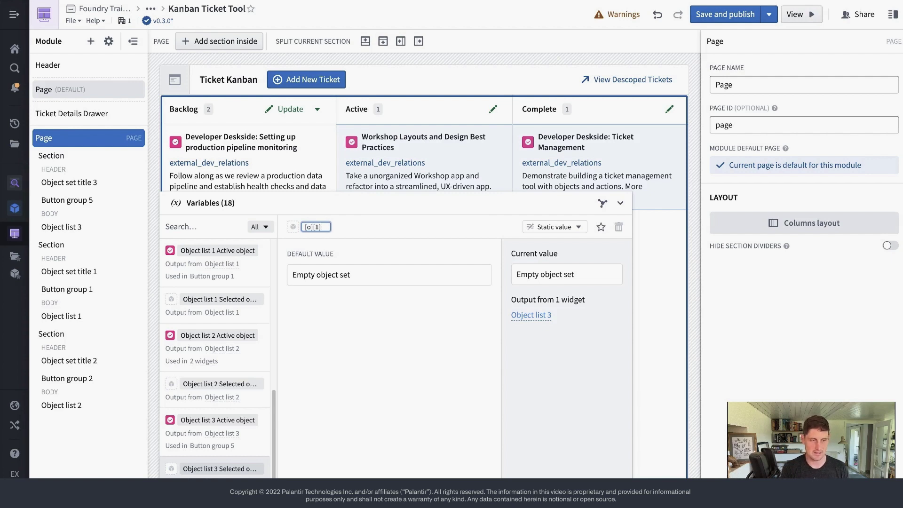
text( Object to Display IN)
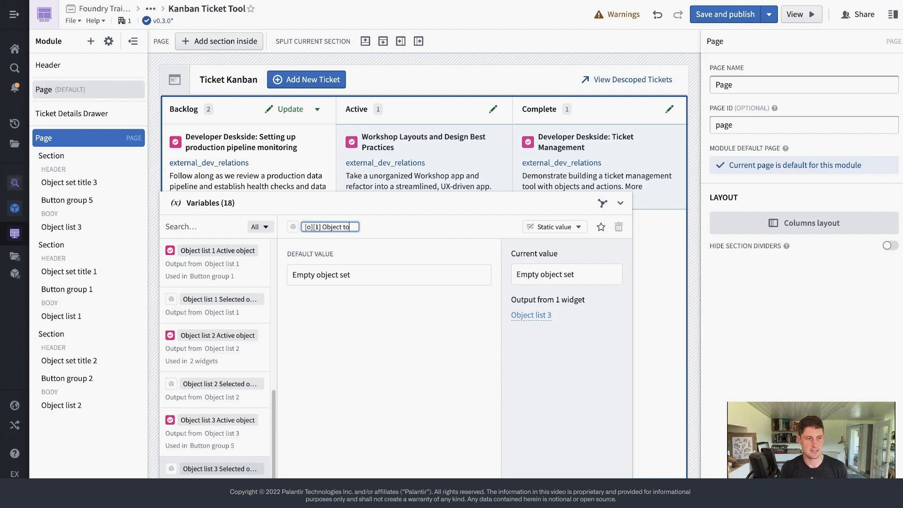
key(BackSpace)
text(n Object View)
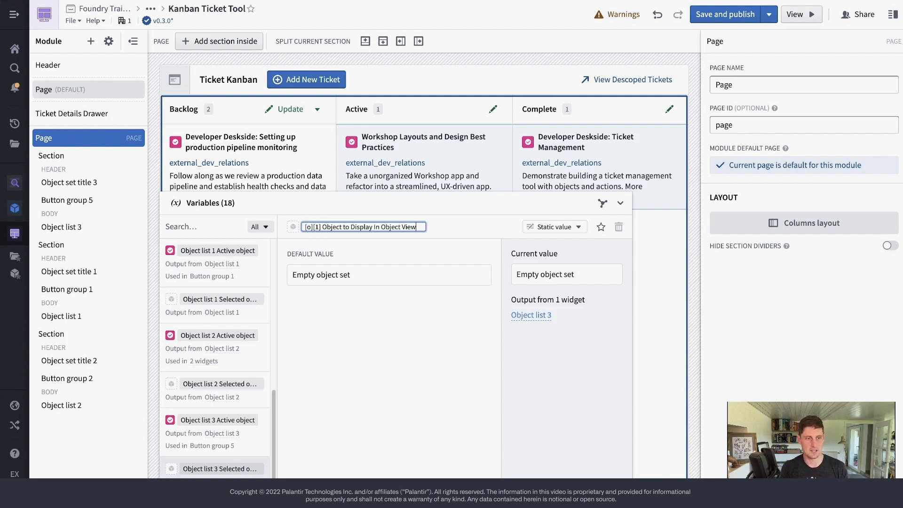
key(Return)
drag(353, 279, 295, 277)
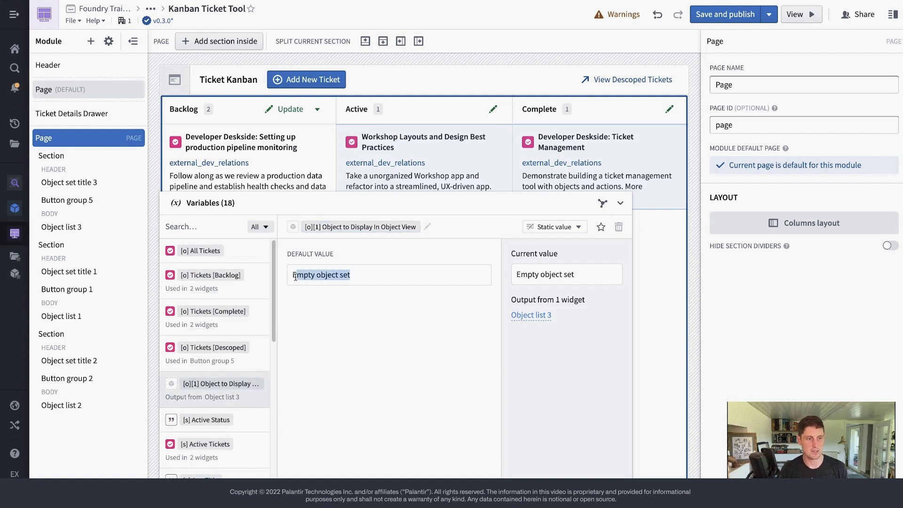
click(385, 236)
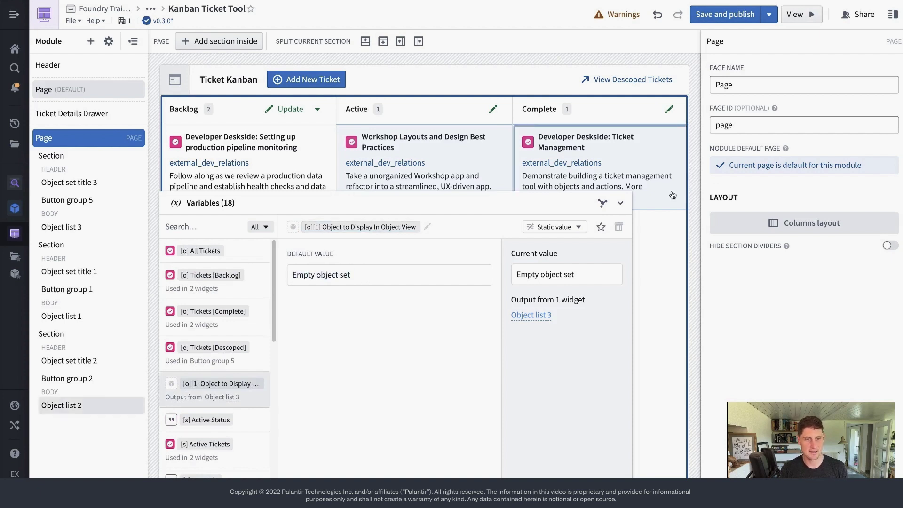
click(620, 203)
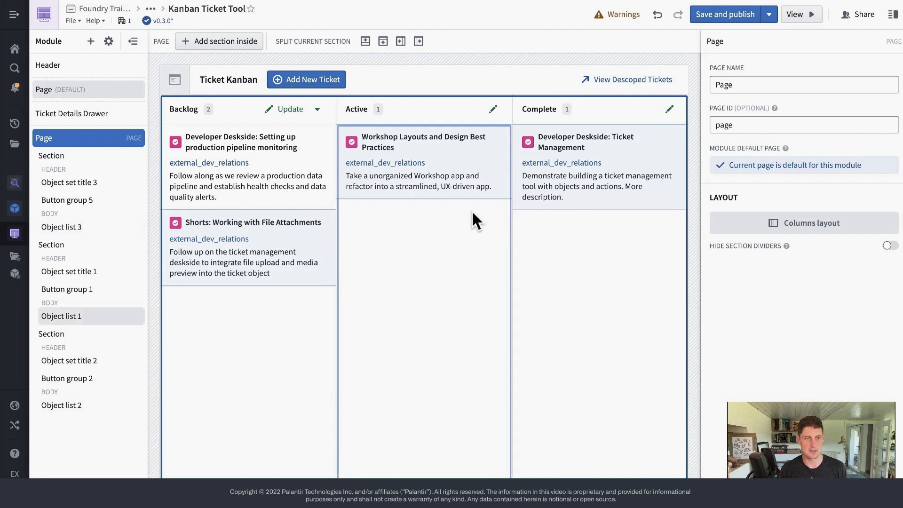
Add a Set variable value event that runs on object select in the Backlog column's object list
click(250, 423)
scroll(899, 271, down, 5)
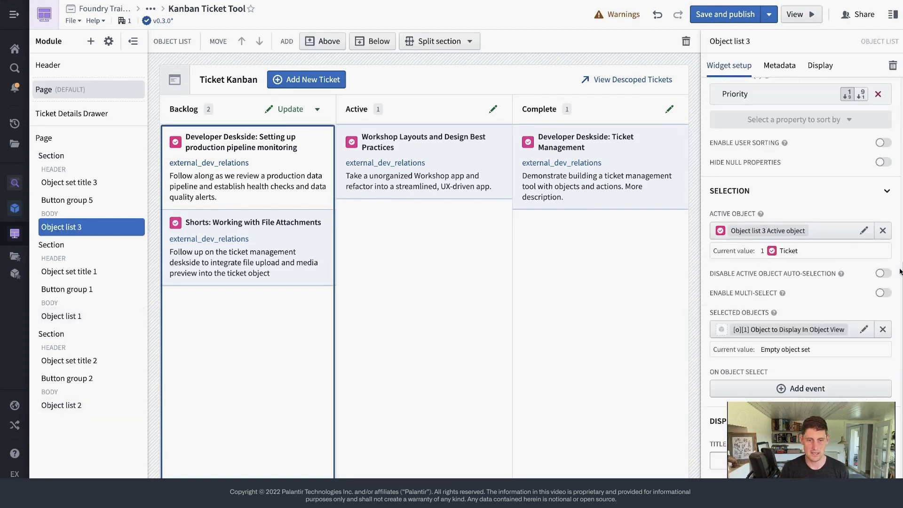
scroll(806, 329, down, 1)
drag(768, 334, 707, 335)
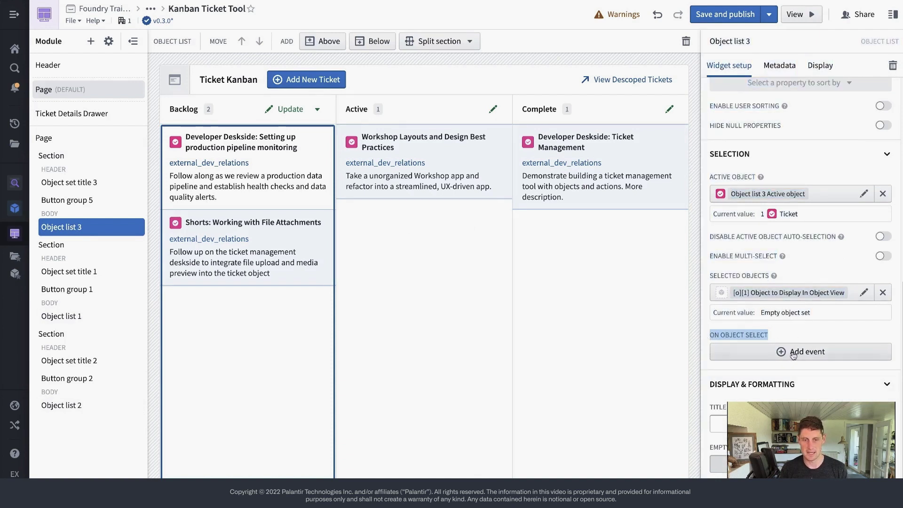
click(793, 353)
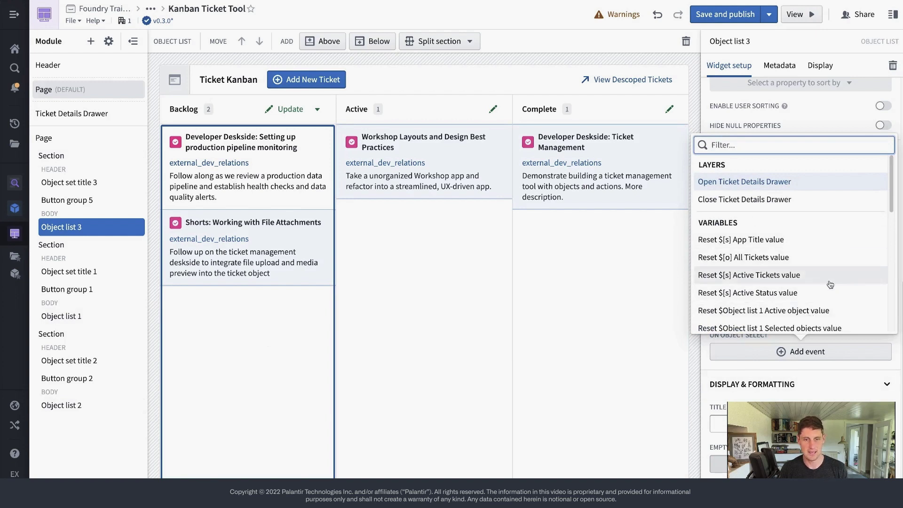
text(dis)
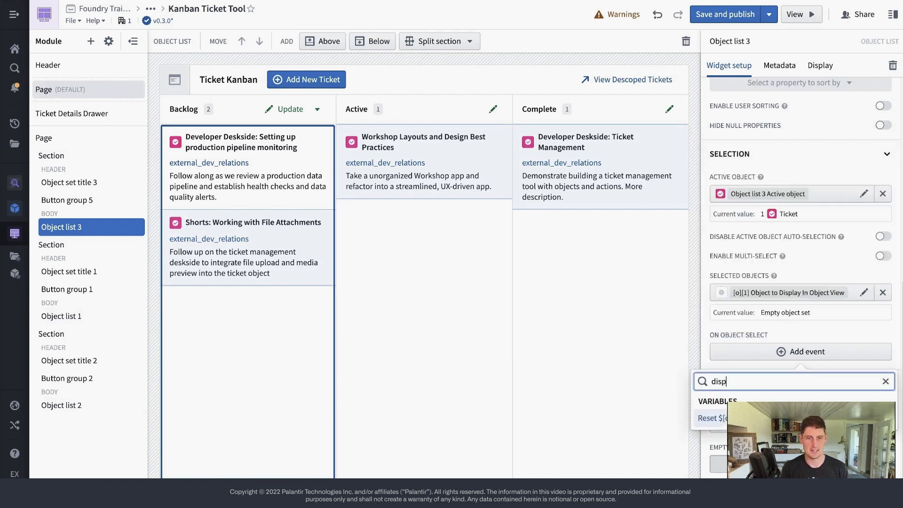
text(p)
key(BackSpace)
key(BackSpace)
key(BackSpace)
key(BackSpace)
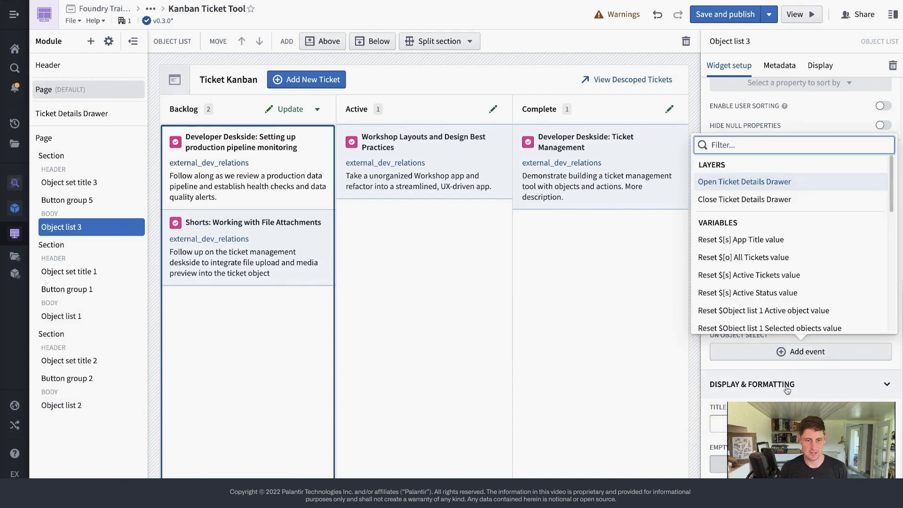
text(set)
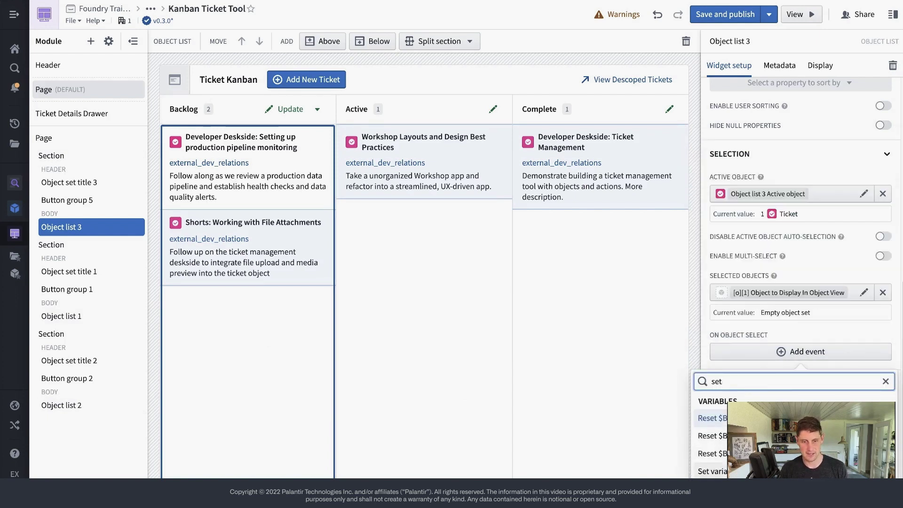
click(714, 471)
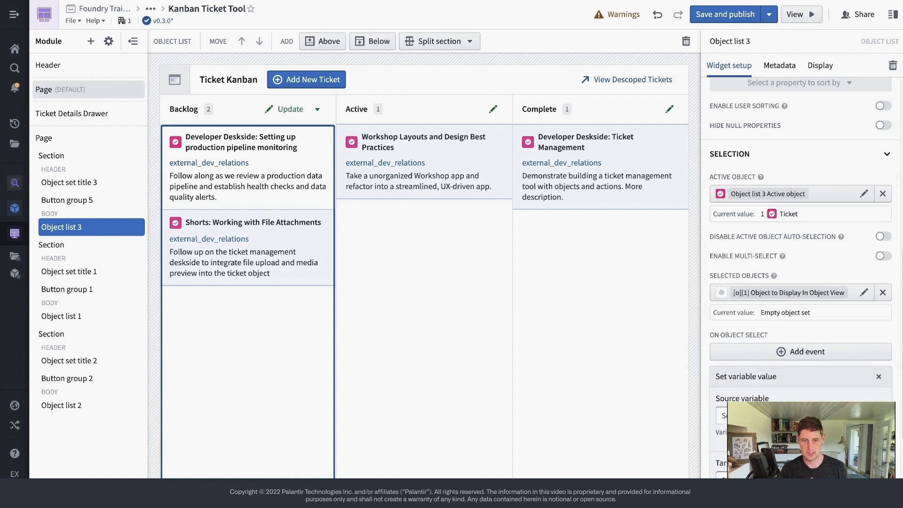
scroll(768, 289, down, 3)
click(753, 260)
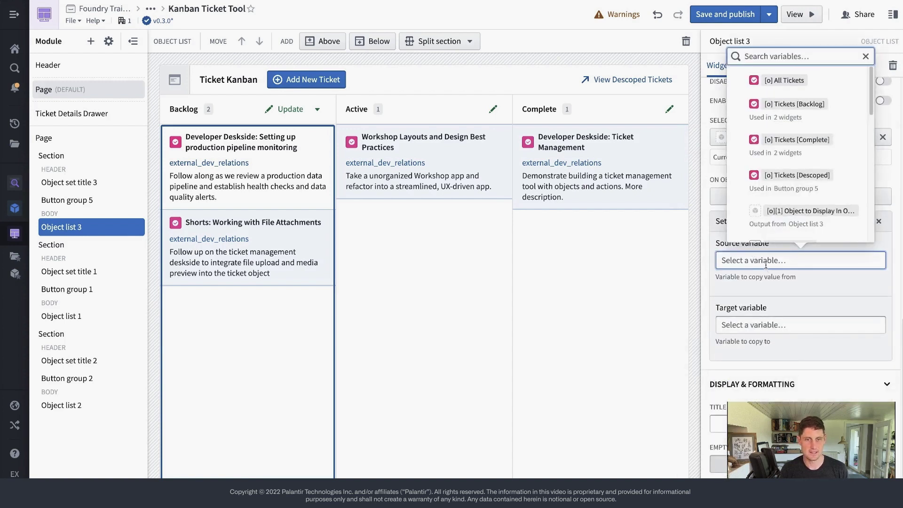
scroll(786, 221, down, 5)
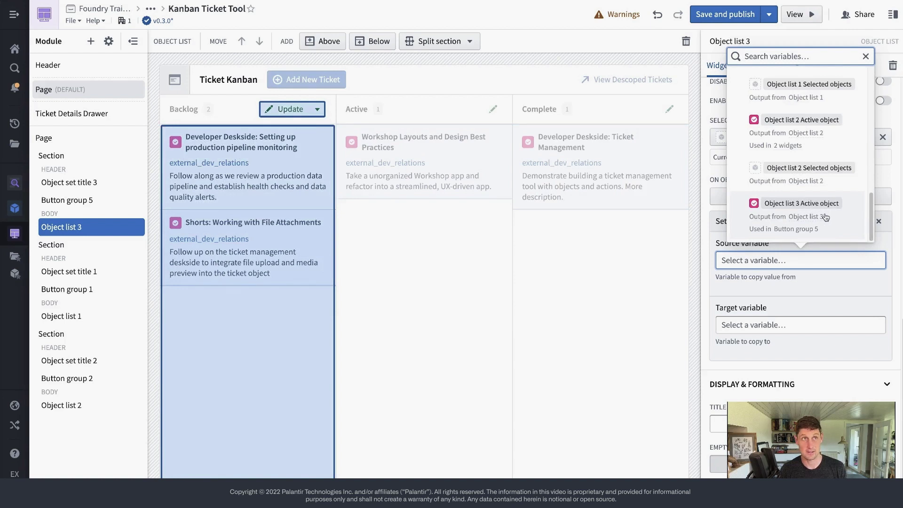
click(884, 240)
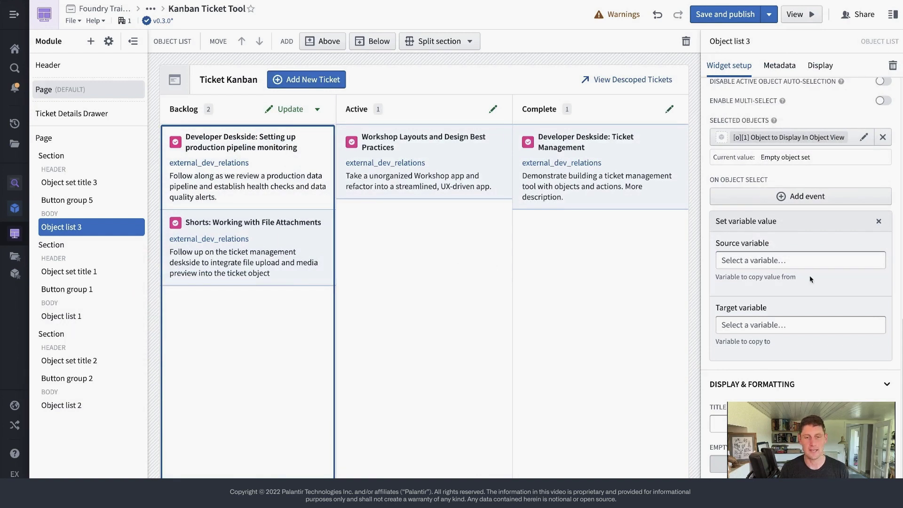
click(796, 262)
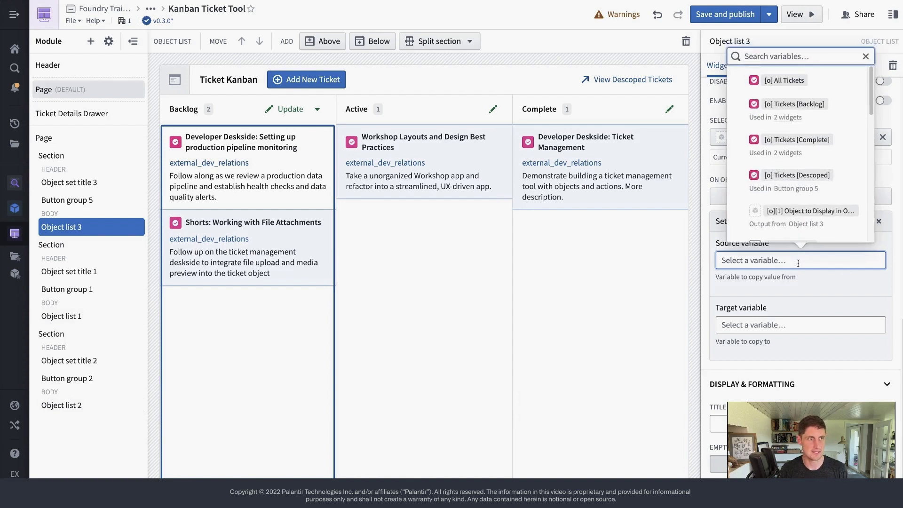
click(878, 291)
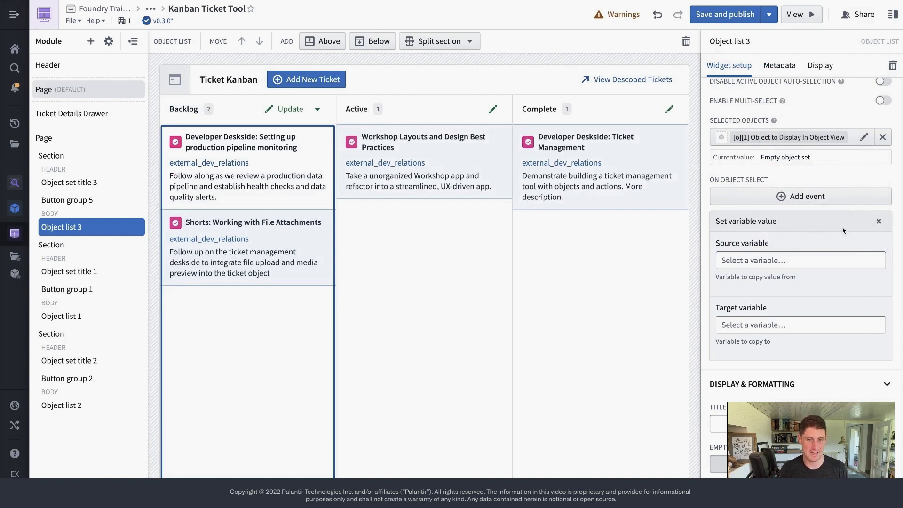
Remove the Set variable value event from the Backlog object list's on-select events
click(878, 221)
scroll(817, 278, up, 5)
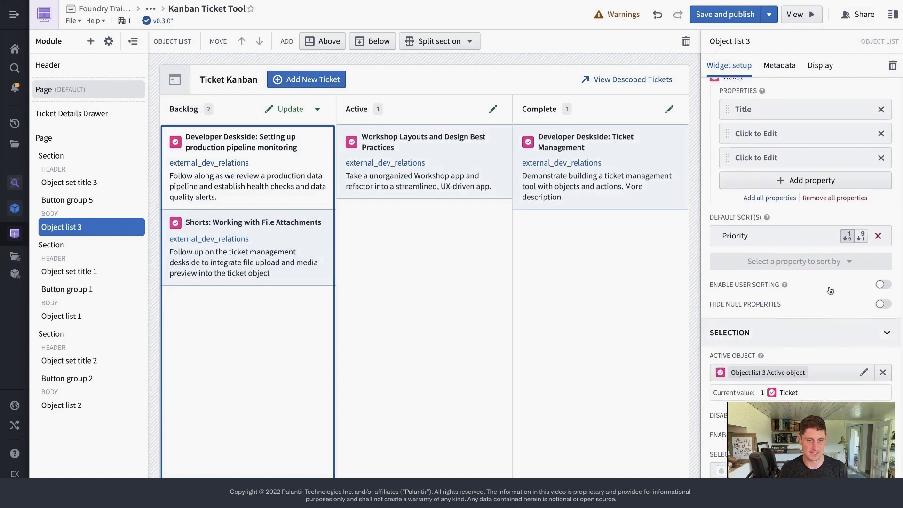
scroll(830, 291, up, 4)
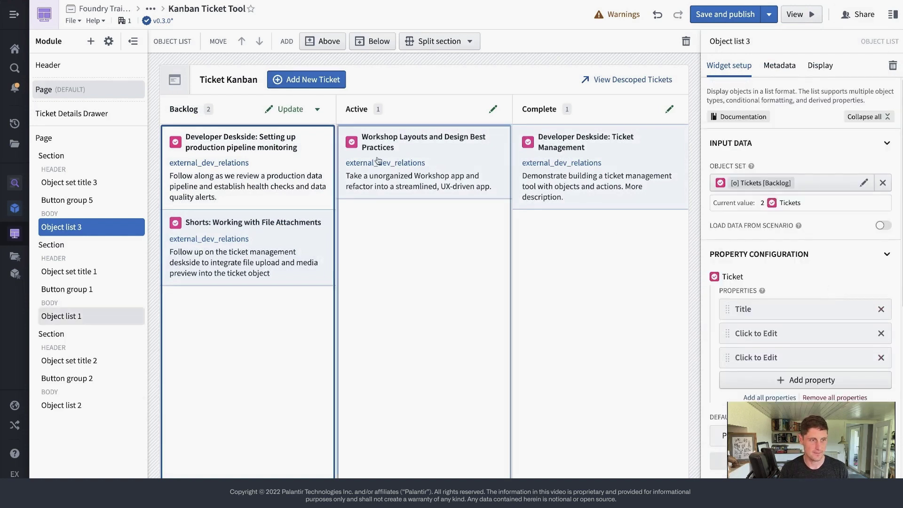
Add a Set variable value event to the View Details item of the Backlog update button, and remove its Open Ticket Details Drawer event
click(295, 112)
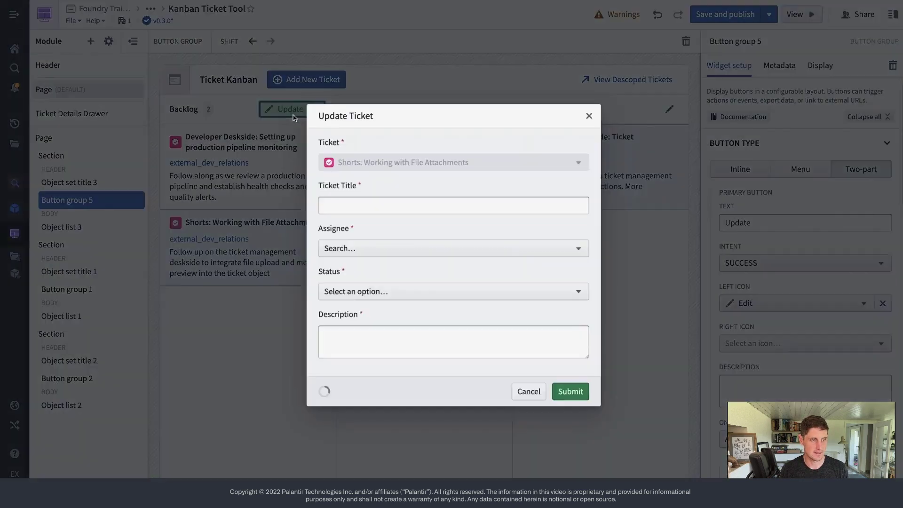
click(588, 115)
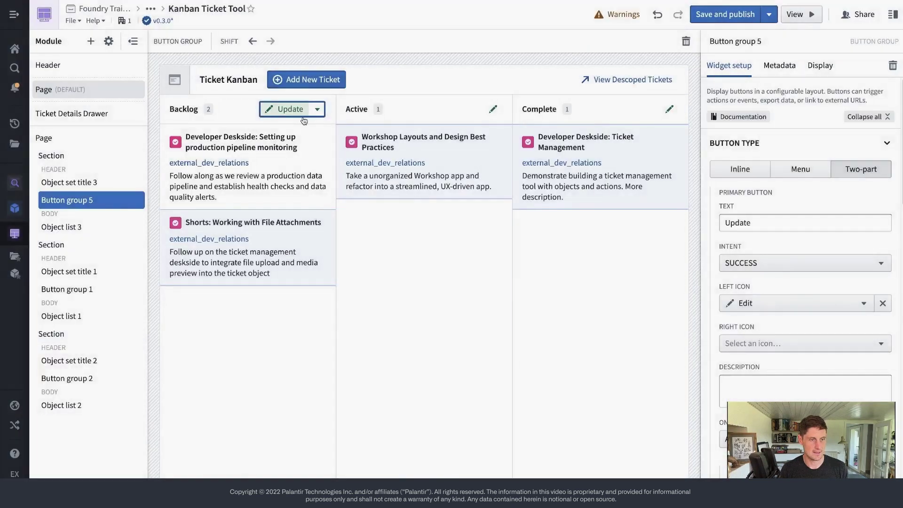
click(318, 115)
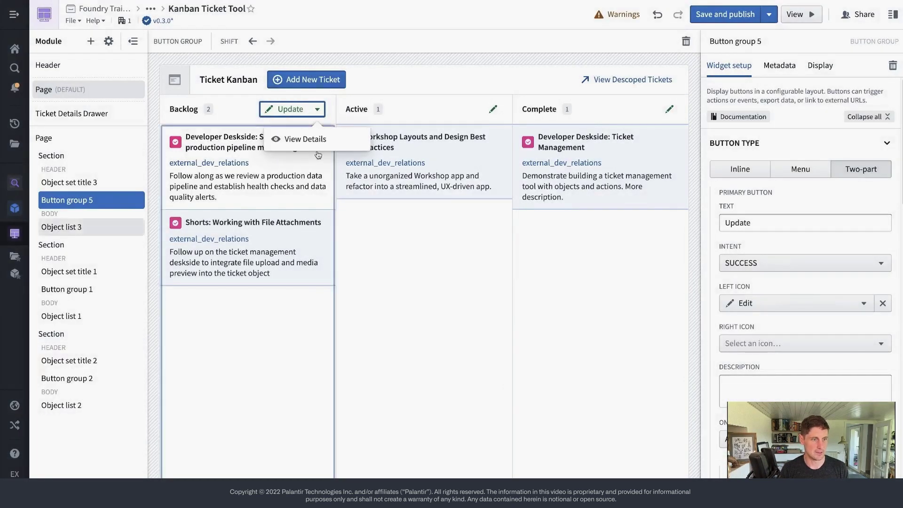
click(758, 200)
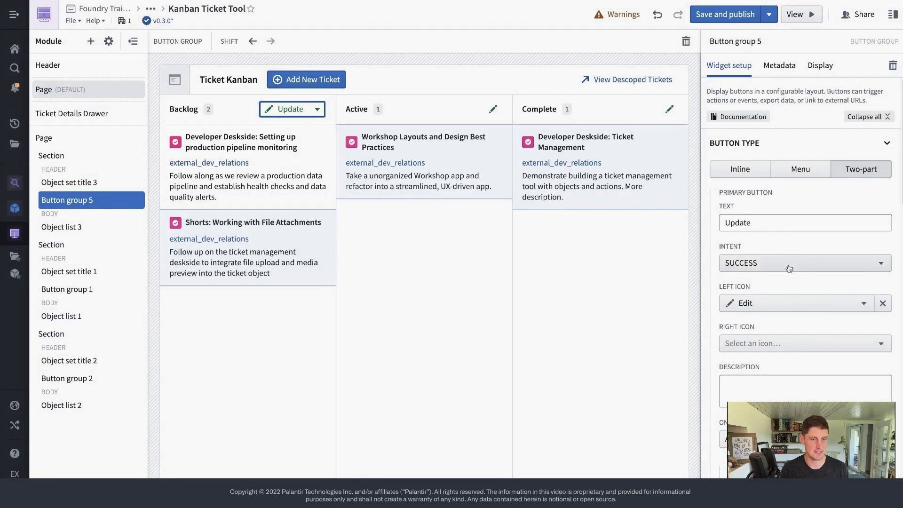
scroll(800, 273, down, 5)
scroll(813, 281, down, 10)
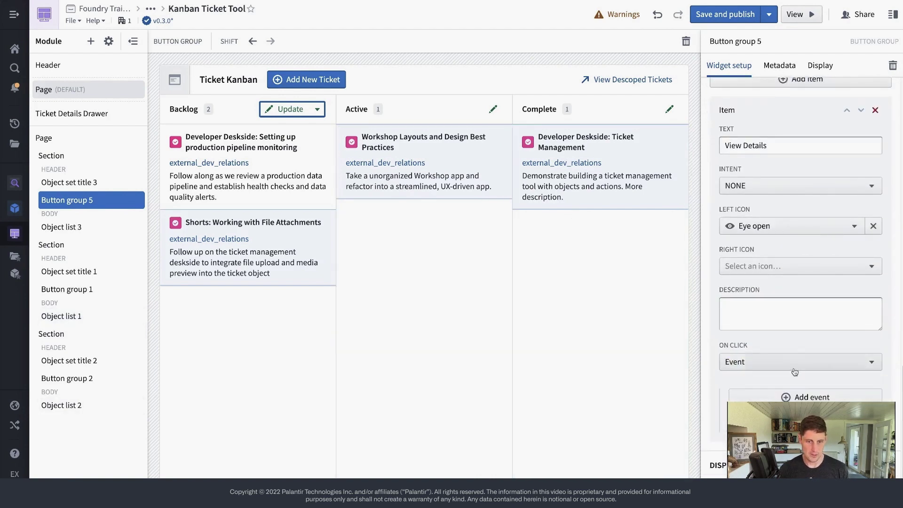
scroll(795, 372, down, 2)
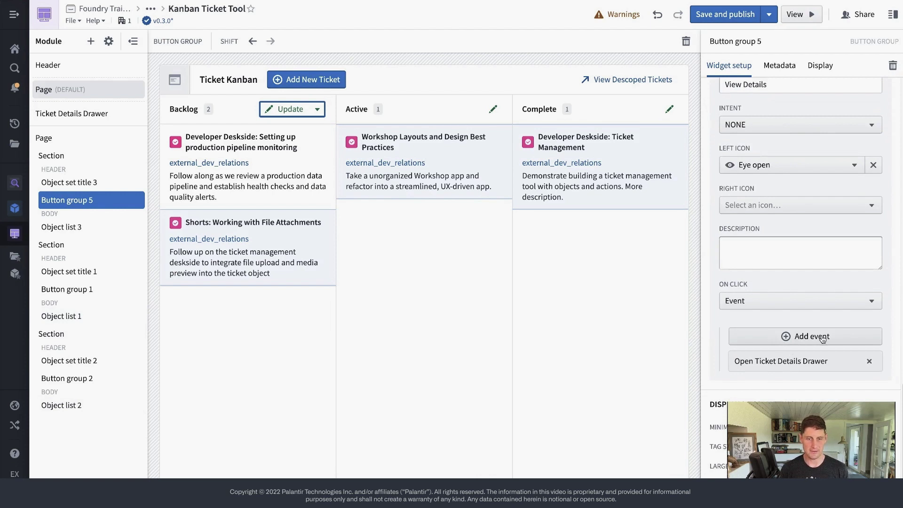
click(805, 337)
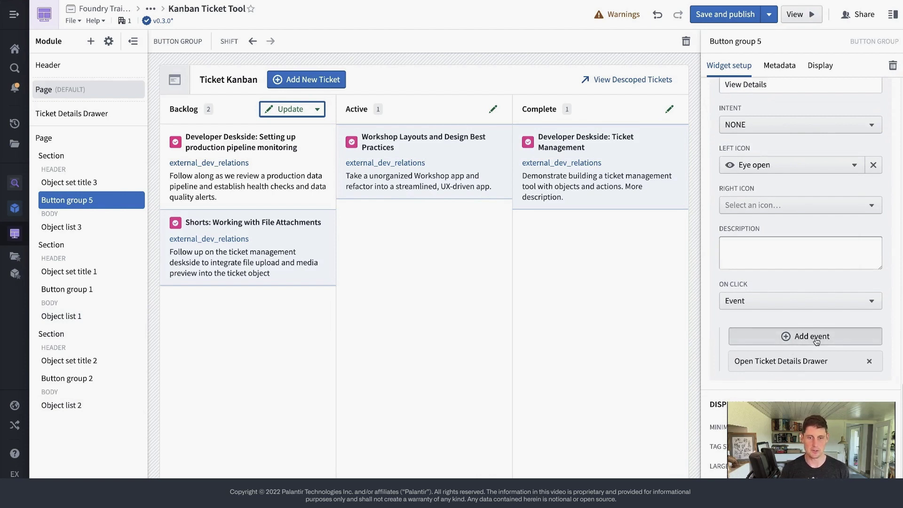
scroll(798, 308, down, 10)
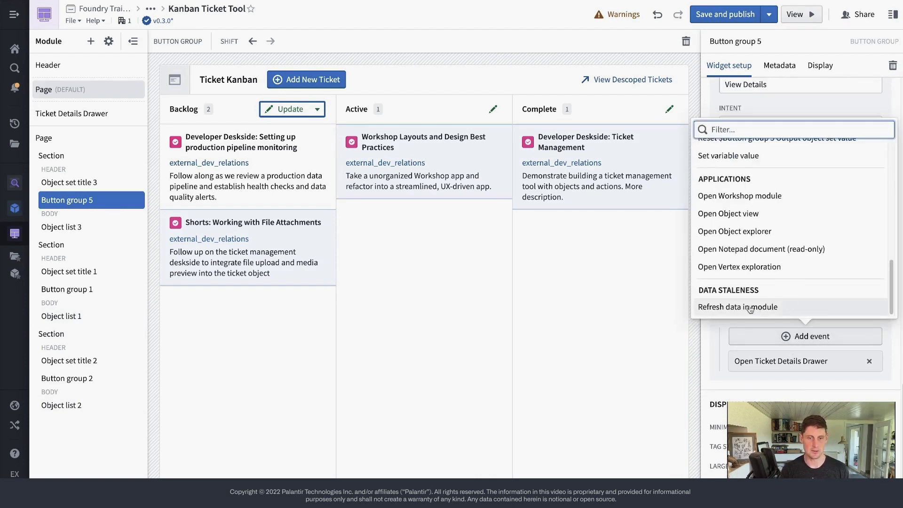
click(751, 157)
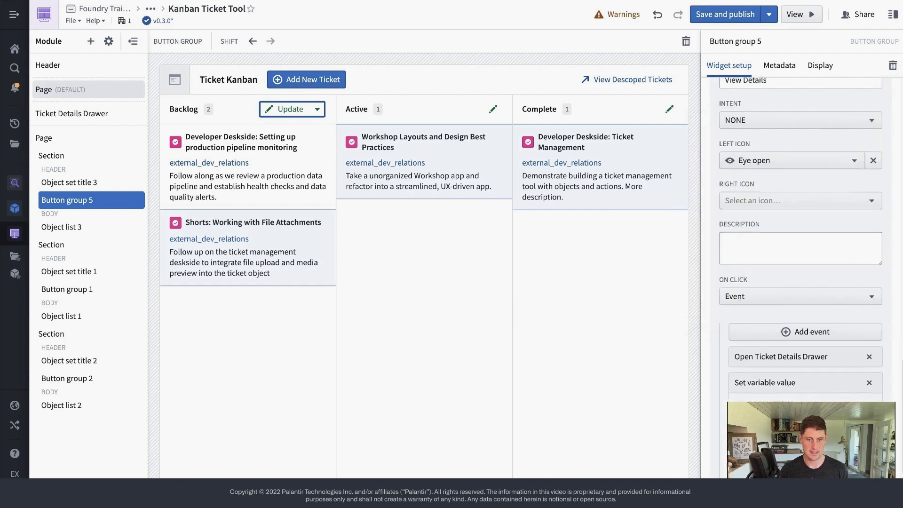
click(869, 350)
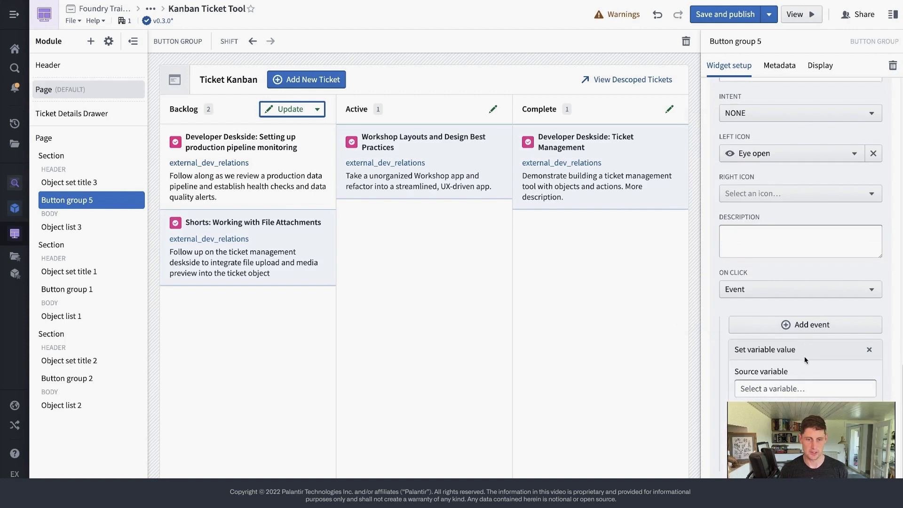
Set the event's source variable to Object list 3 Active object and its target variable to "[o][1] Object to Display In Object View"
scroll(804, 356, down, 1)
click(775, 336)
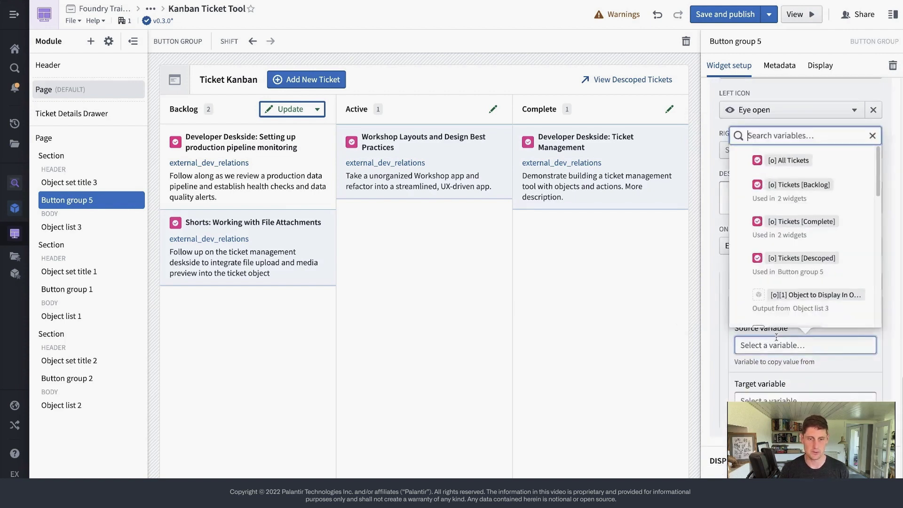
scroll(800, 289, down, 5)
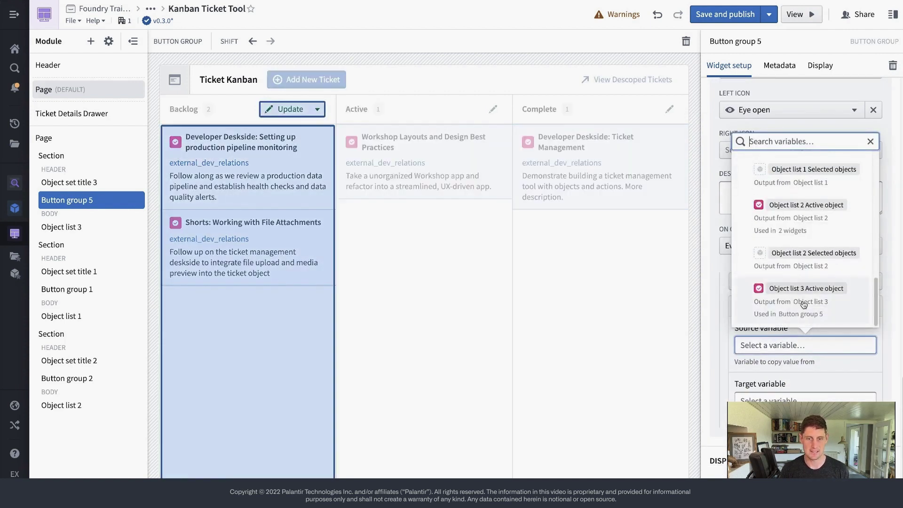
click(827, 302)
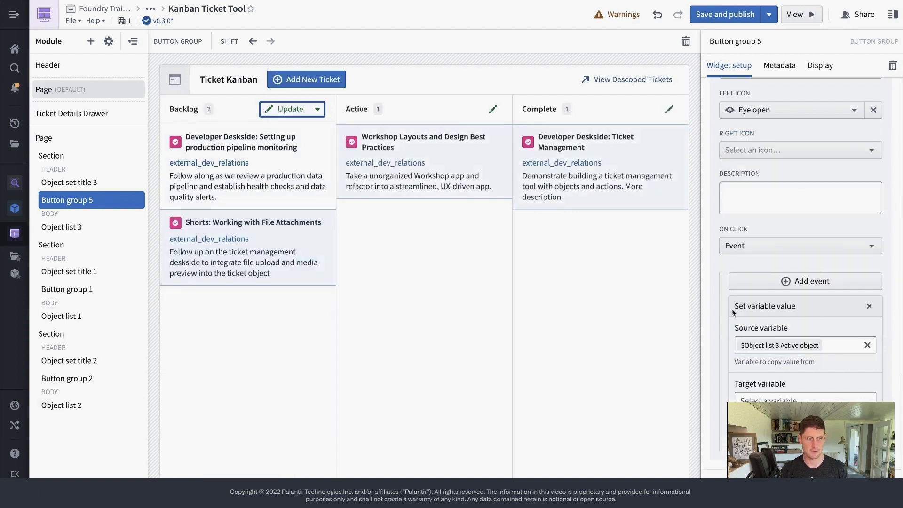
click(771, 400)
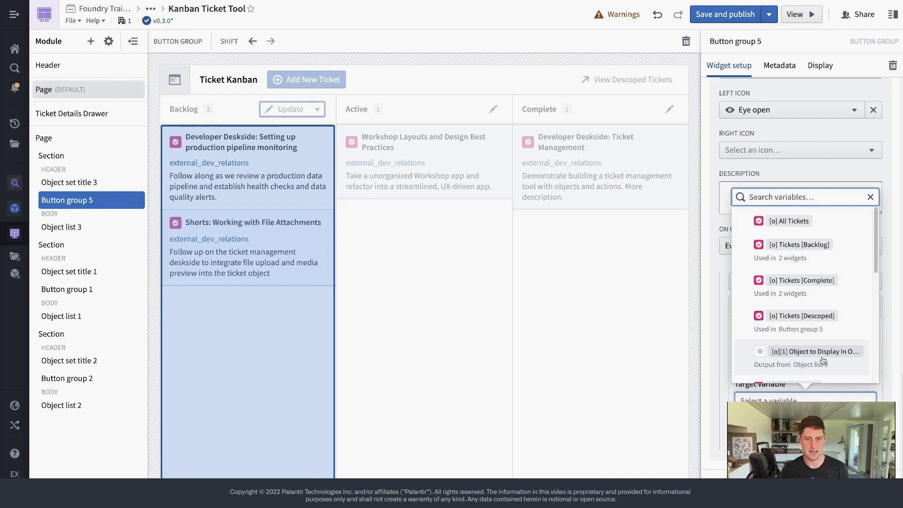
click(844, 361)
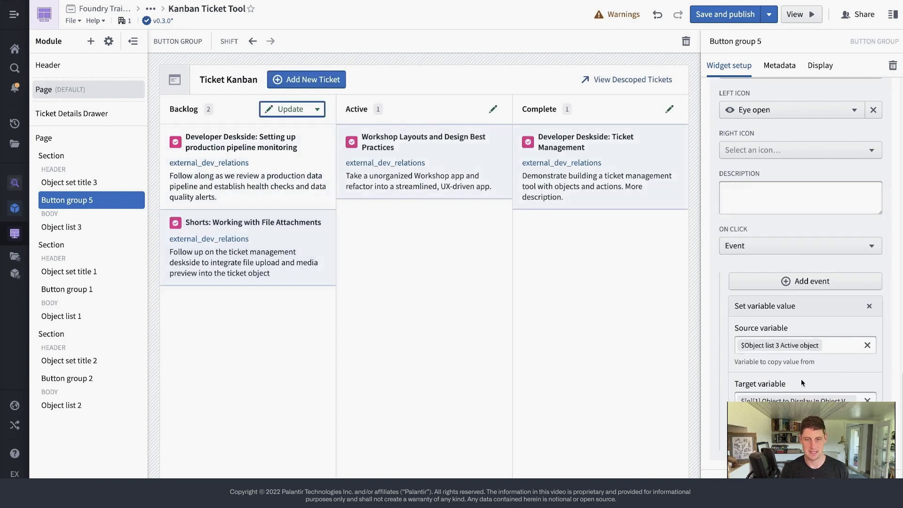
Add an Open Ticket Details Drawer event after the Set variable value event on the View Details item
scroll(803, 389, down, 2)
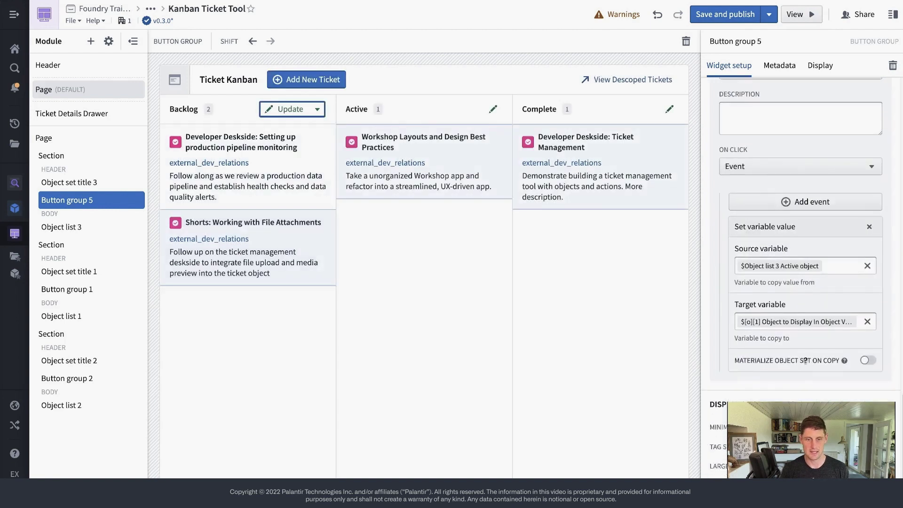
mouse_move(797, 361)
click(808, 202)
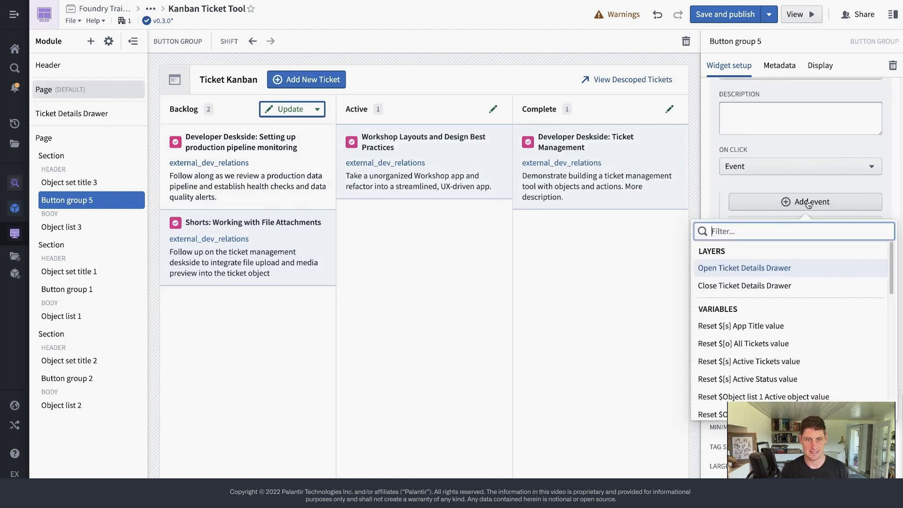
click(758, 269)
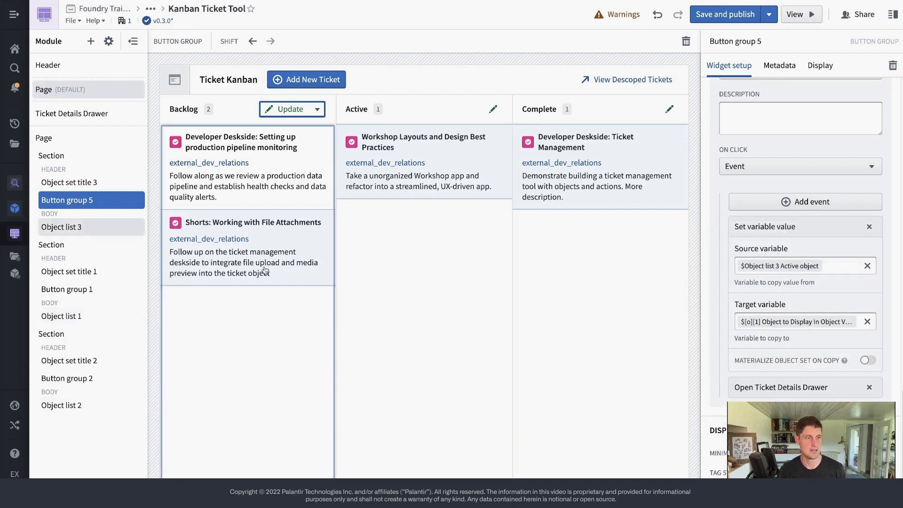
View details of the Backlog's pipeline monitoring ticket, and set the Ticket Details widget's object to display to "[o][1] Object to Display In Object View"
click(263, 174)
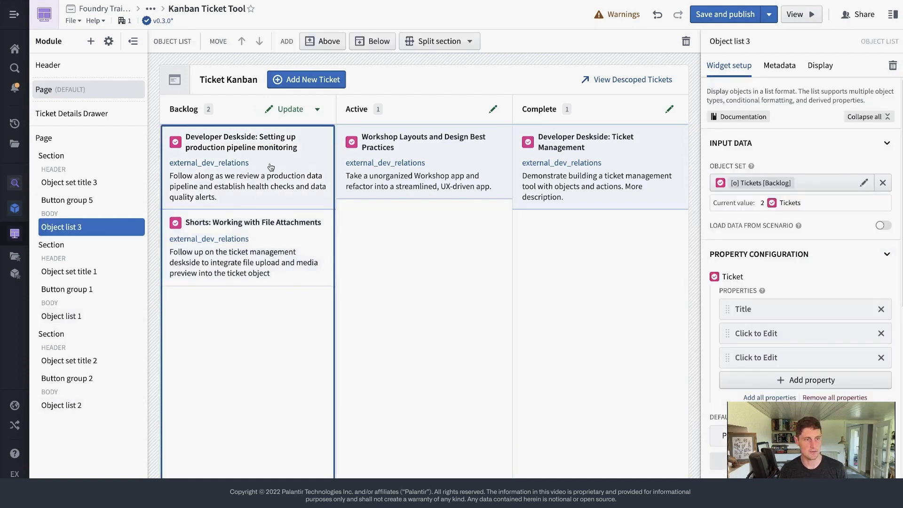
click(317, 109)
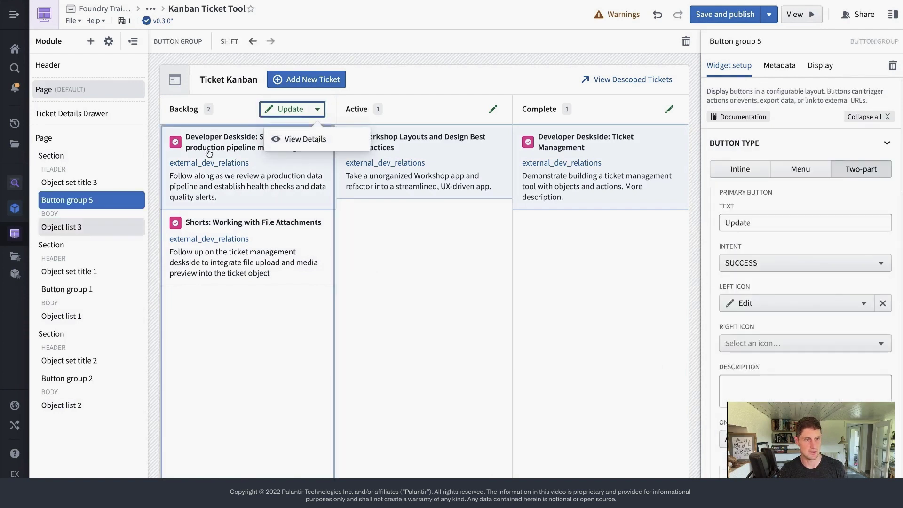
click(319, 144)
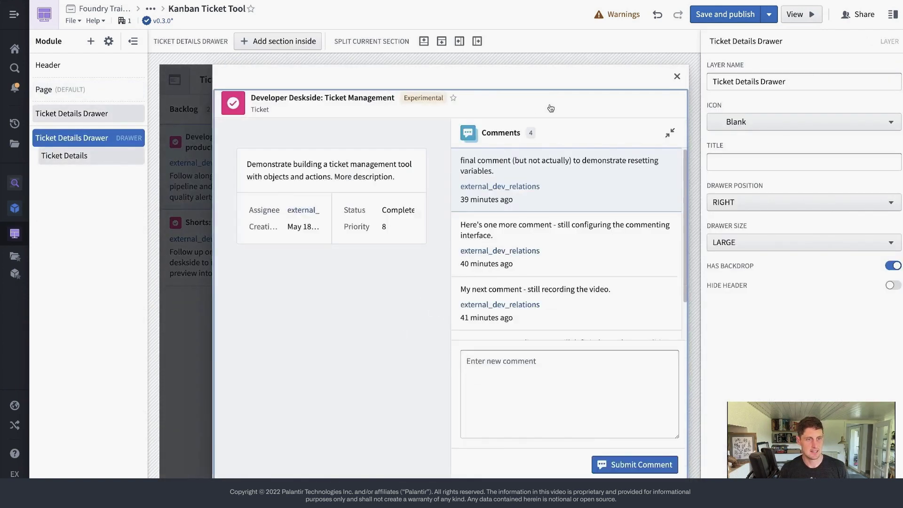
click(556, 116)
click(888, 174)
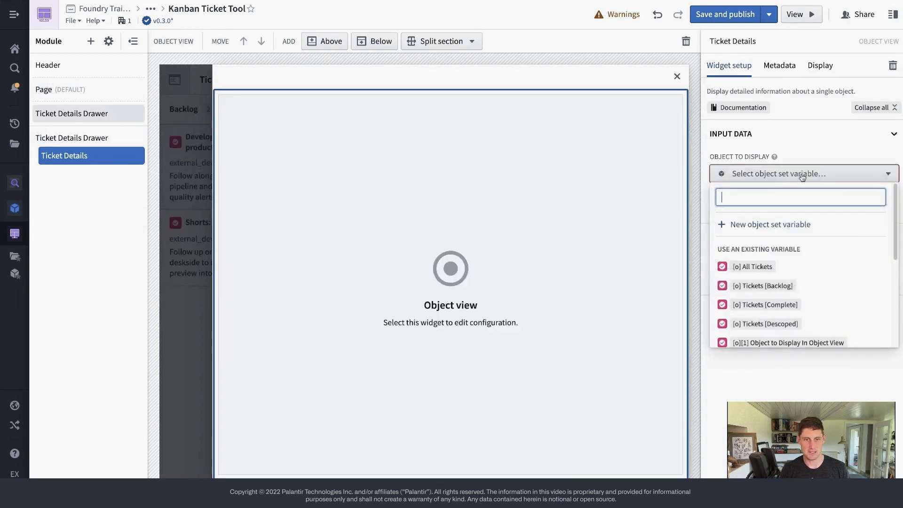
scroll(792, 226, down, 4)
click(794, 233)
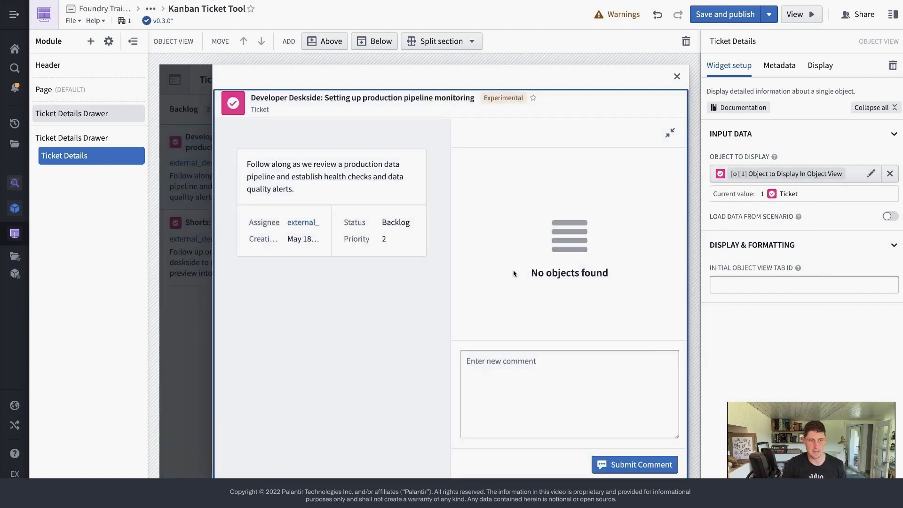
Check which ticket title the details drawer displays, and close the drawer
triple_click(396, 98)
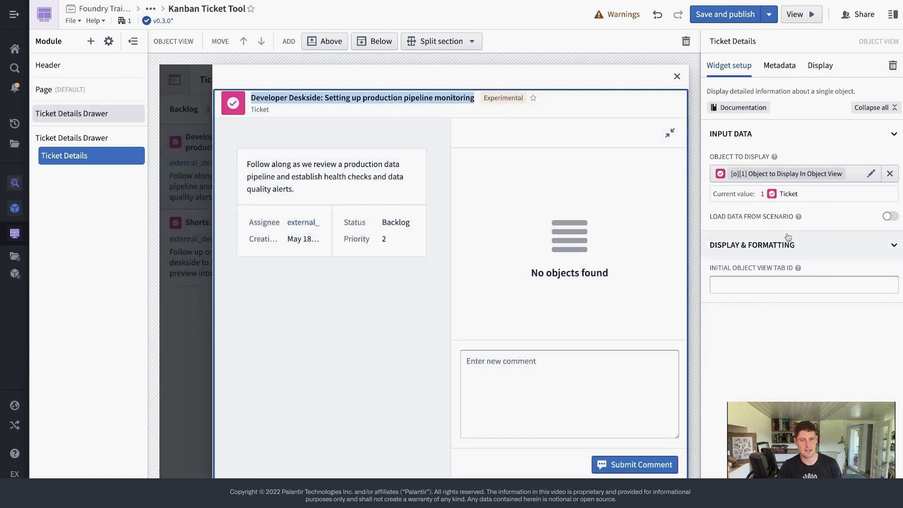
click(323, 98)
drag(340, 97, 289, 97)
click(263, 128)
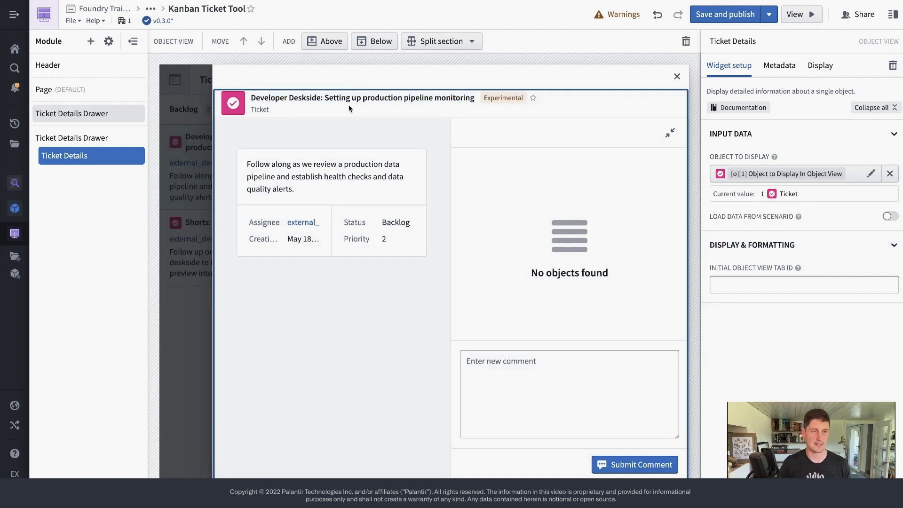
click(194, 158)
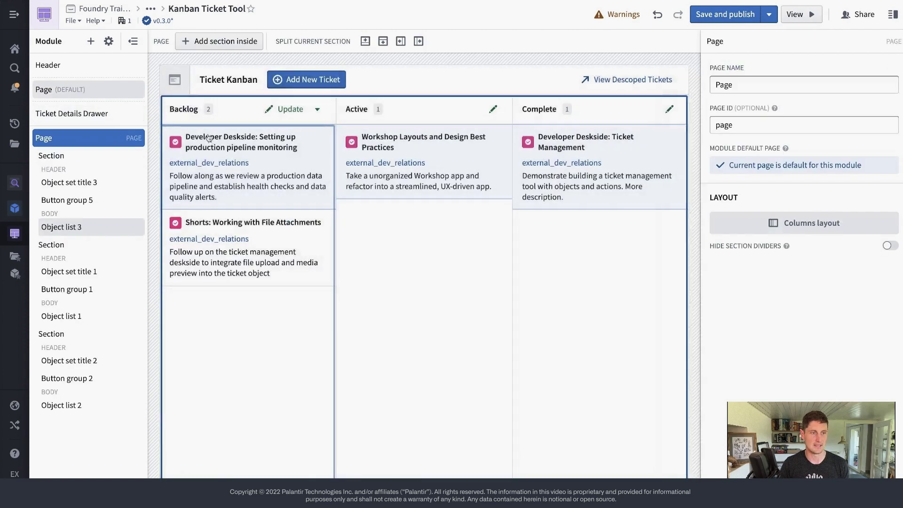
Delete the edit button groups from the headers of the Active and Complete columns
click(475, 269)
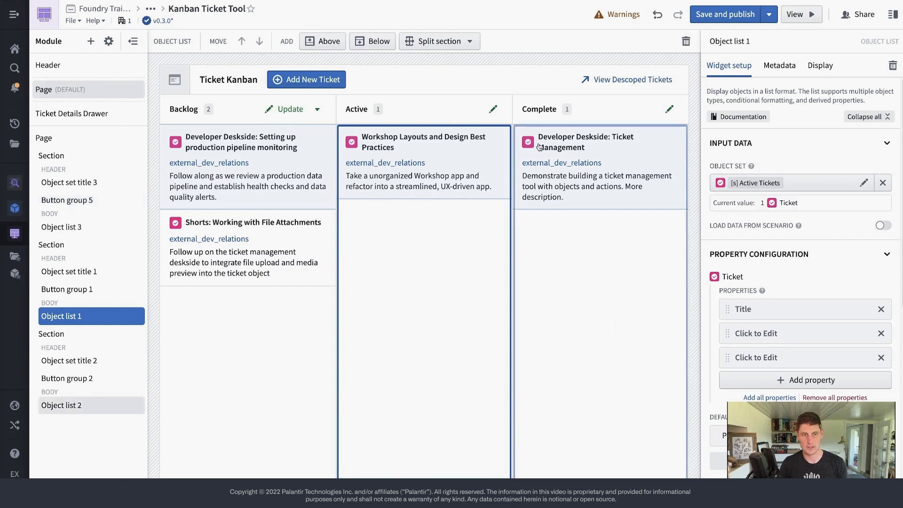
click(492, 111)
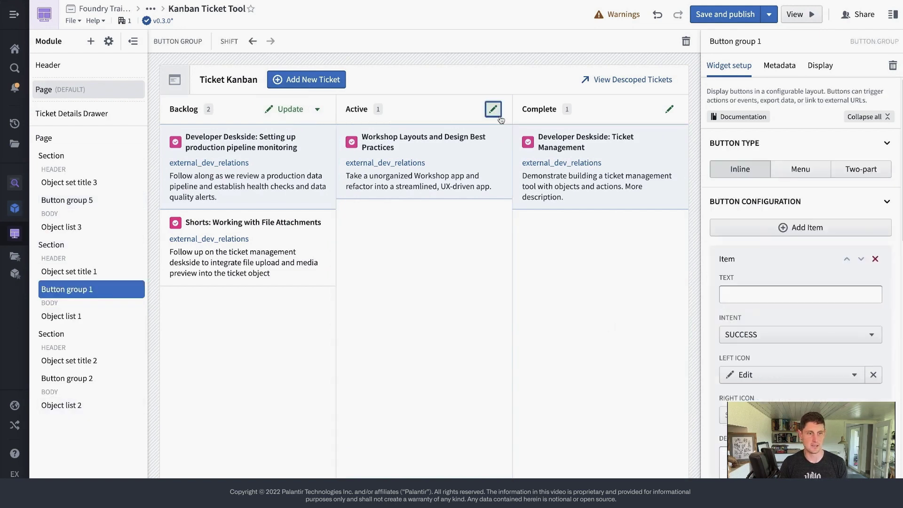
click(893, 66)
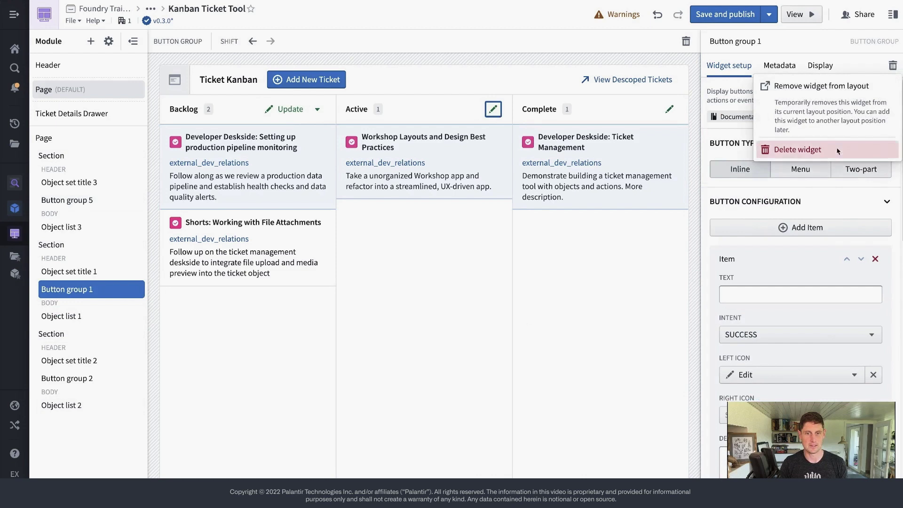
click(837, 150)
click(670, 109)
click(892, 66)
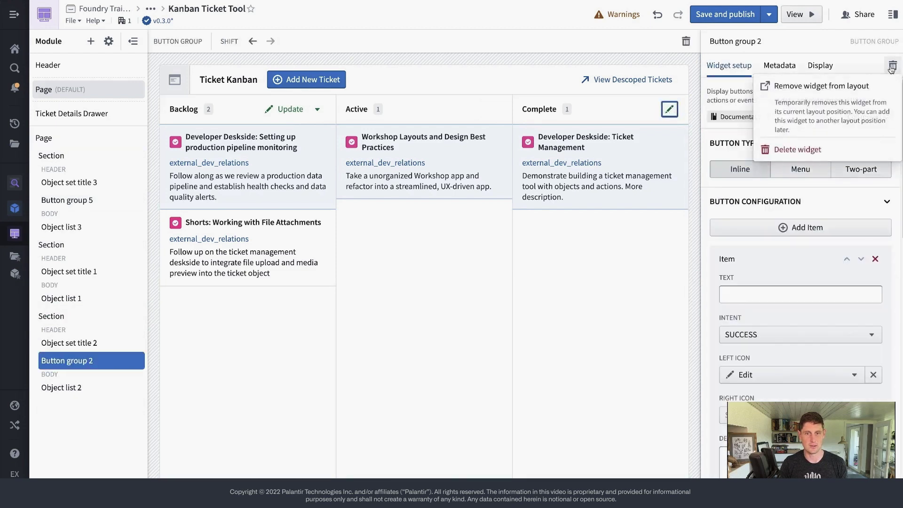
click(832, 149)
Copy the Backlog column's update button group, and paste two copies of it into the module as unused widgets
click(288, 109)
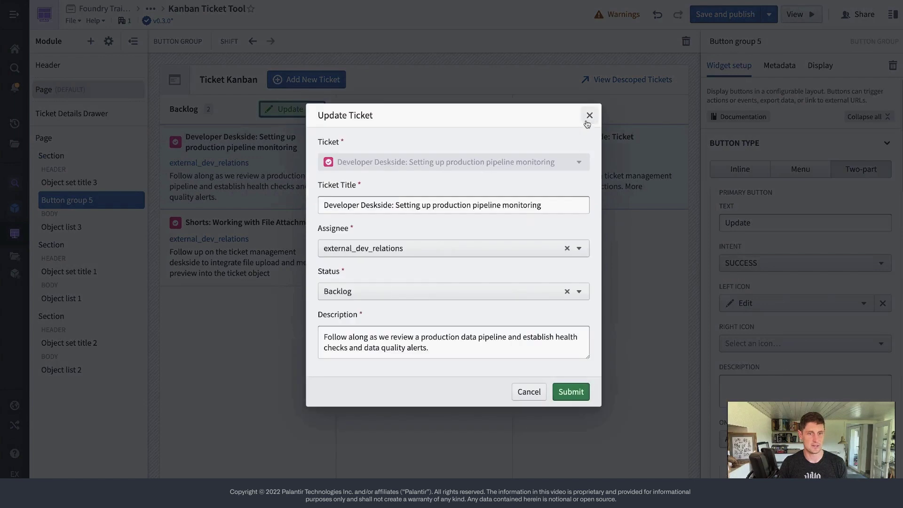
click(589, 115)
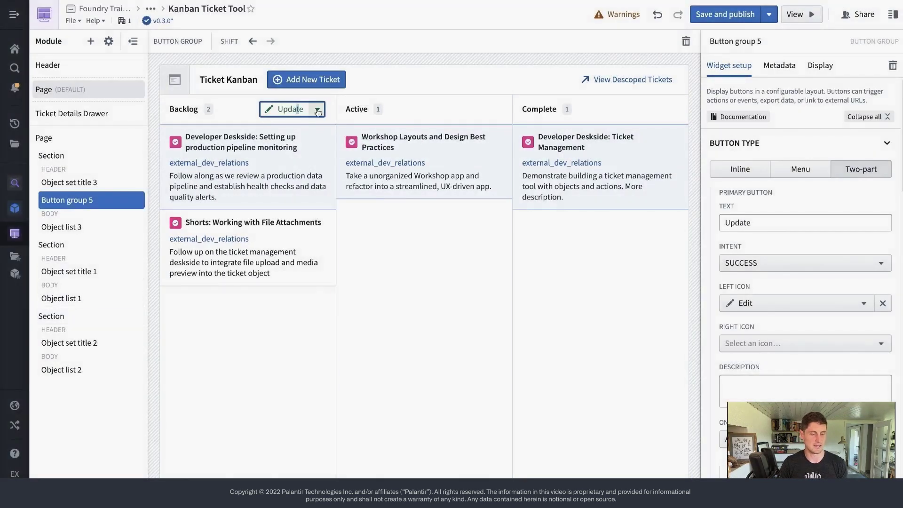
click(331, 120)
click(92, 200)
key(ctrl+c)
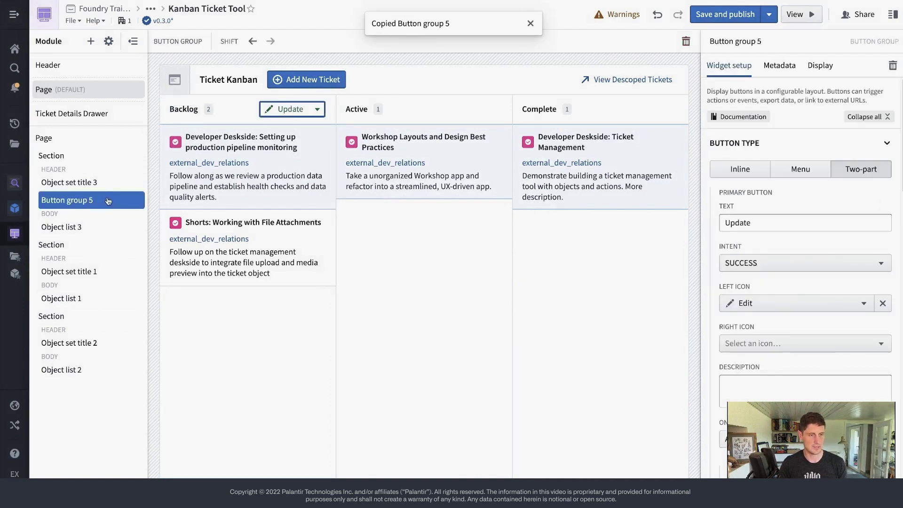
key(ctrl+v)
key(ctrl+v)
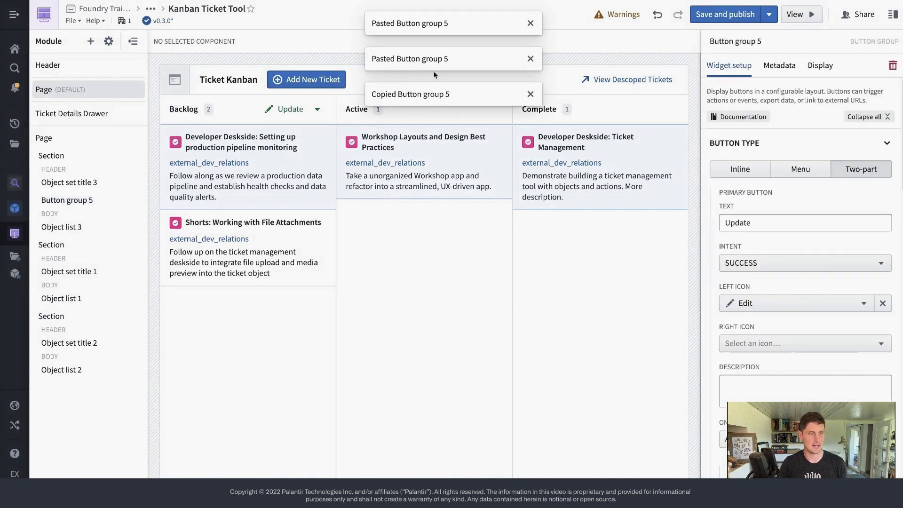
click(530, 23)
click(532, 32)
click(531, 32)
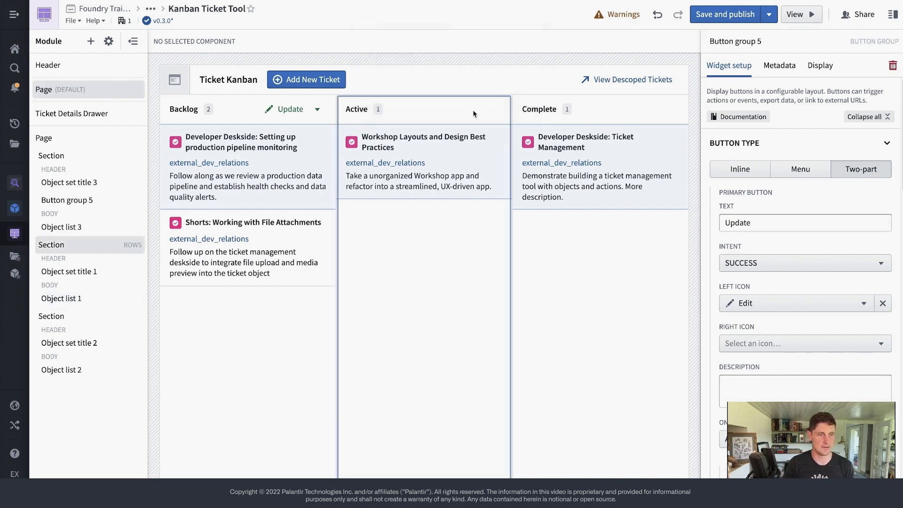
Place one of the unused update button groups in the Active column's header
click(494, 109)
click(314, 335)
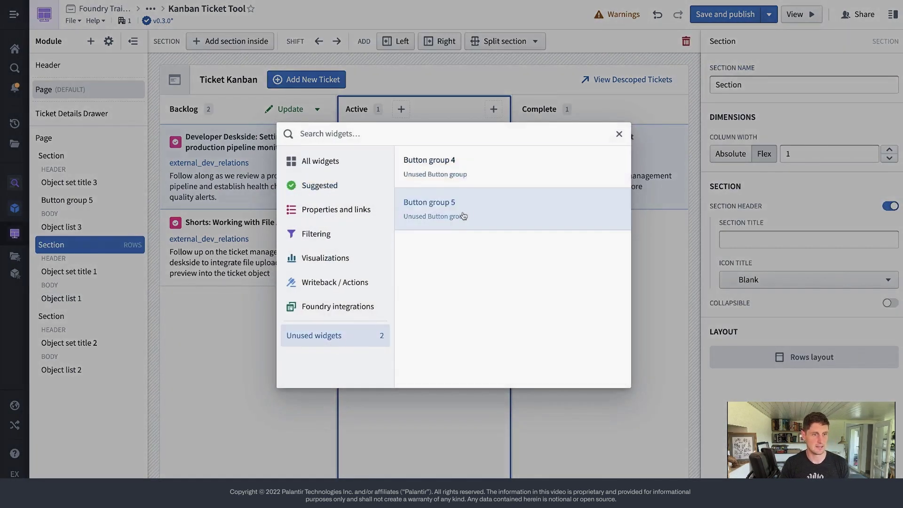
click(428, 207)
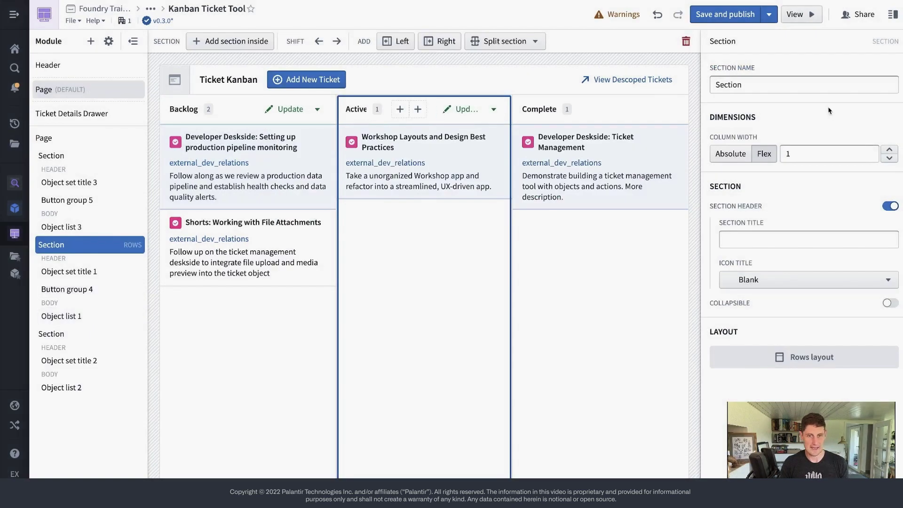
Set the Active update button's Ticket parameter default to Object list 1 Active object, and make the parameter disabled
click(493, 109)
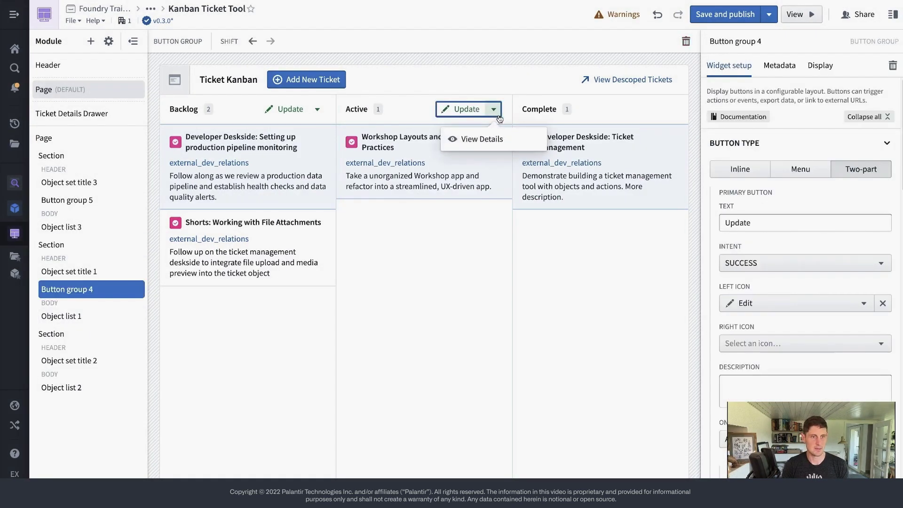
scroll(811, 247, down, 5)
scroll(806, 296, down, 2)
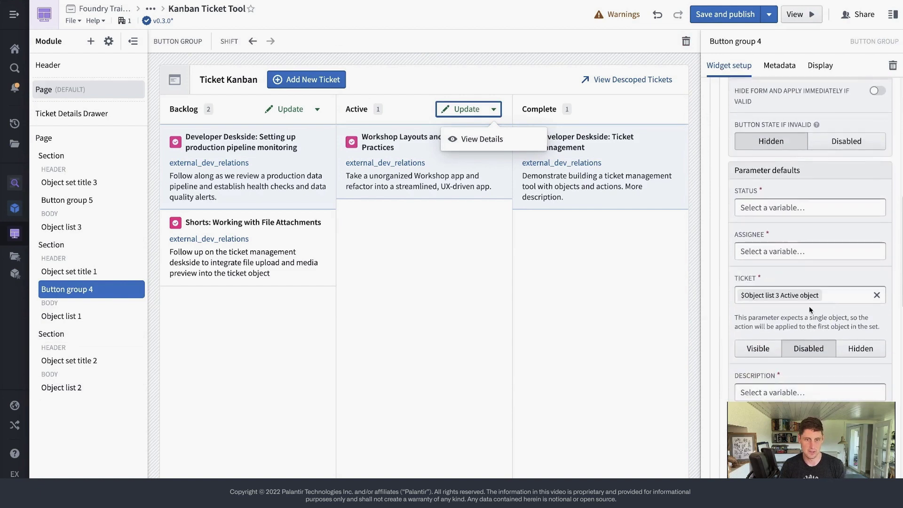
click(876, 296)
click(816, 295)
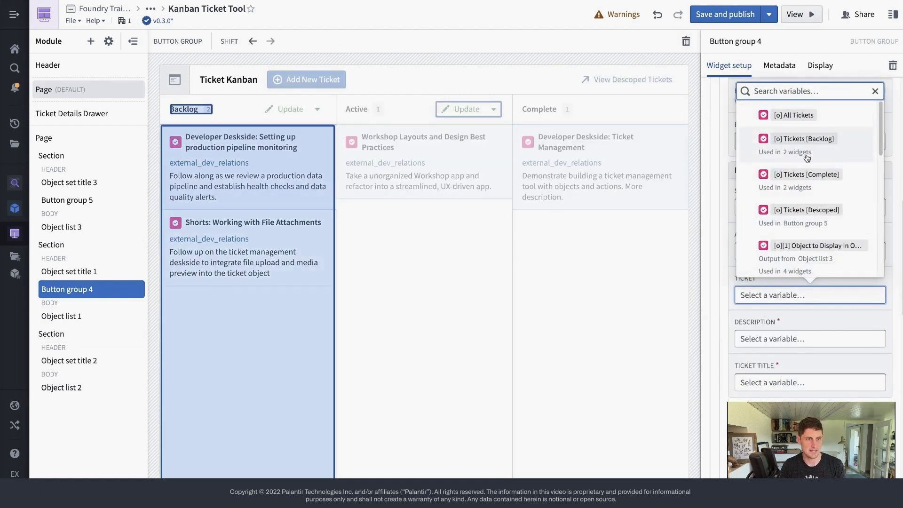
scroll(815, 238, down, 5)
scroll(823, 174, up, 3)
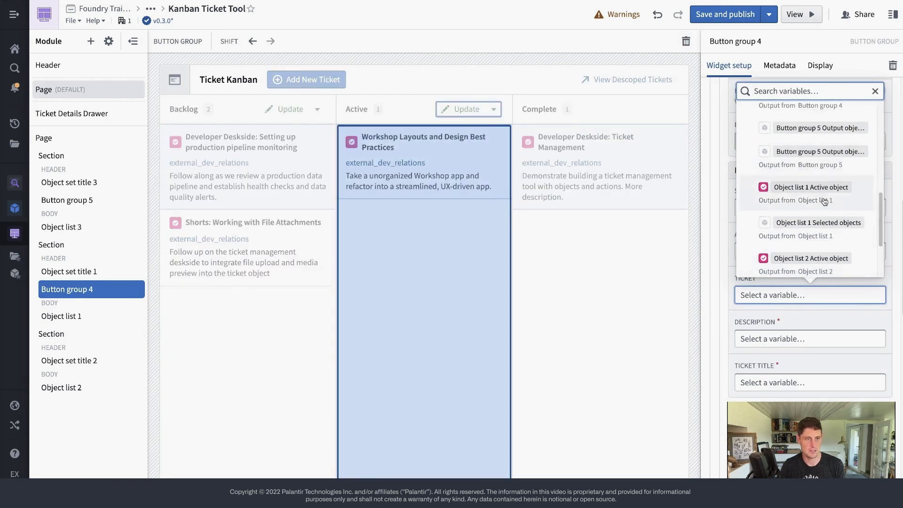
click(824, 202)
scroll(817, 270, down, 3)
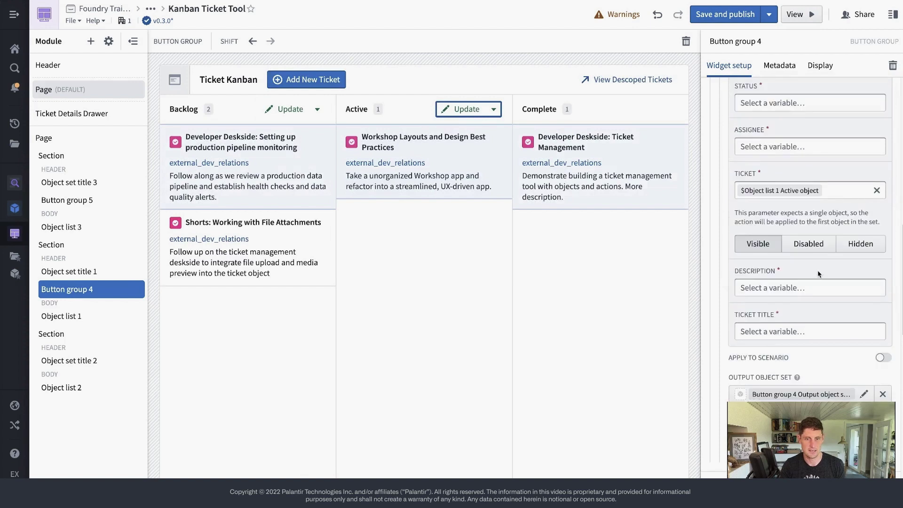
scroll(818, 264, down, 7)
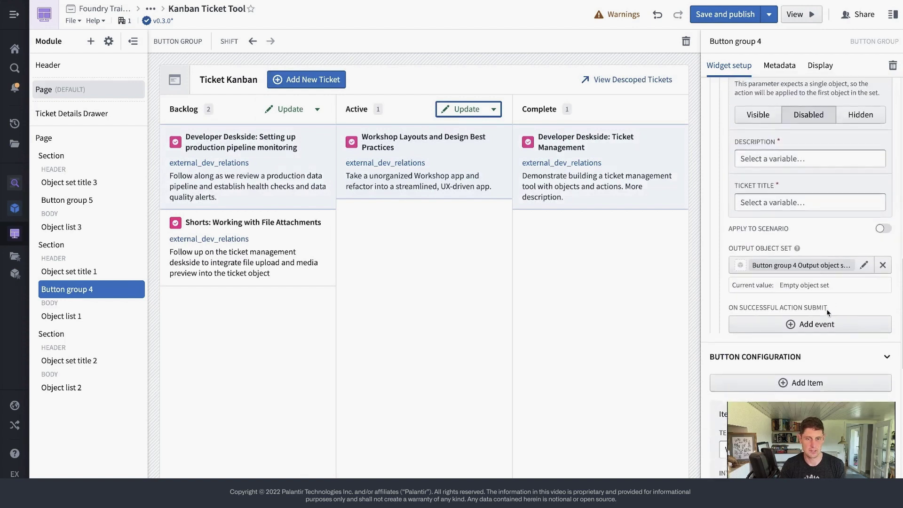
Set the source variable of the Active button's View Details event to Object list 1 Active object
scroll(826, 309, down, 6)
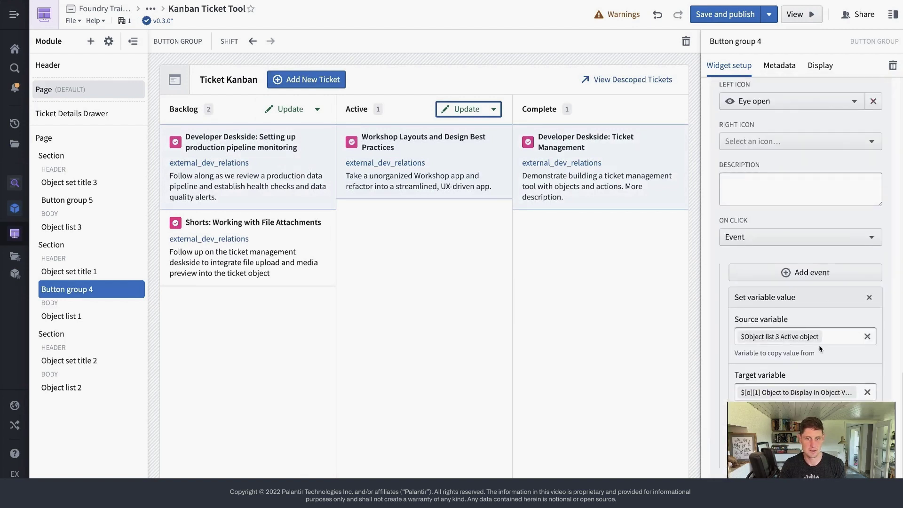
click(867, 336)
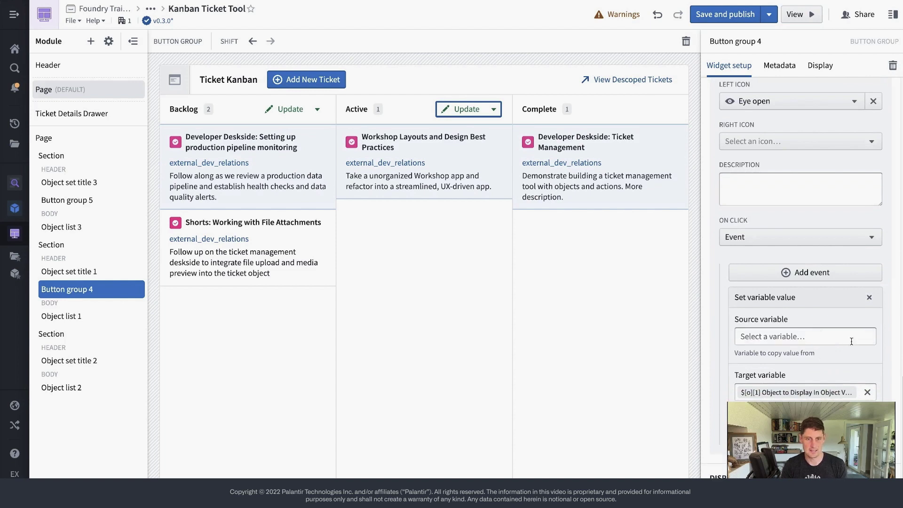
click(800, 340)
scroll(799, 271, down, 5)
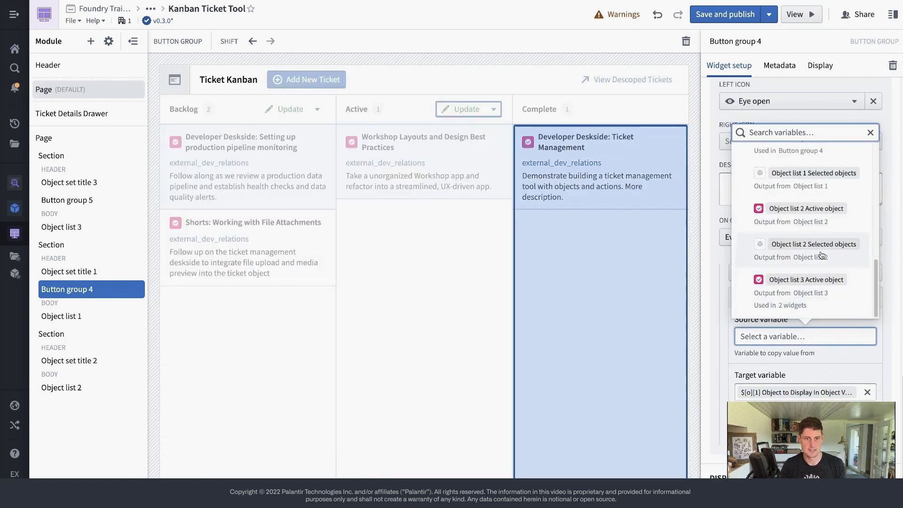
scroll(816, 243, up, 3)
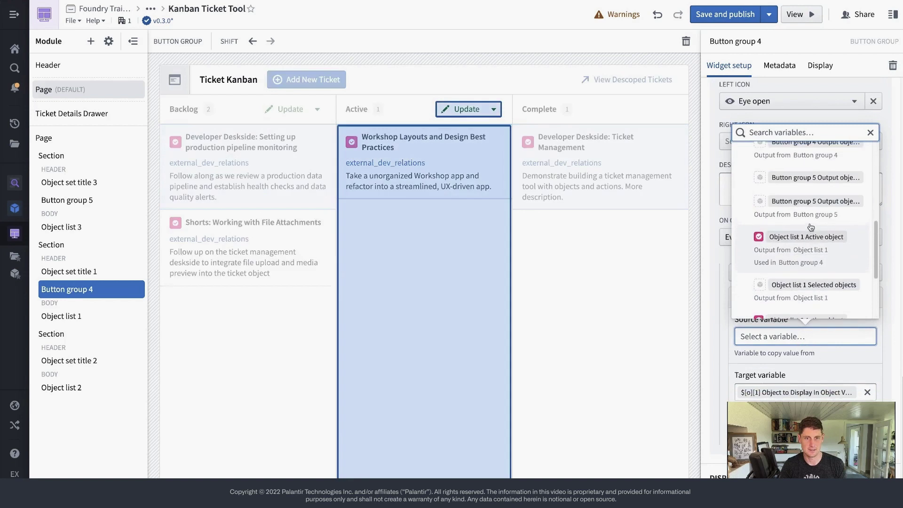
click(818, 245)
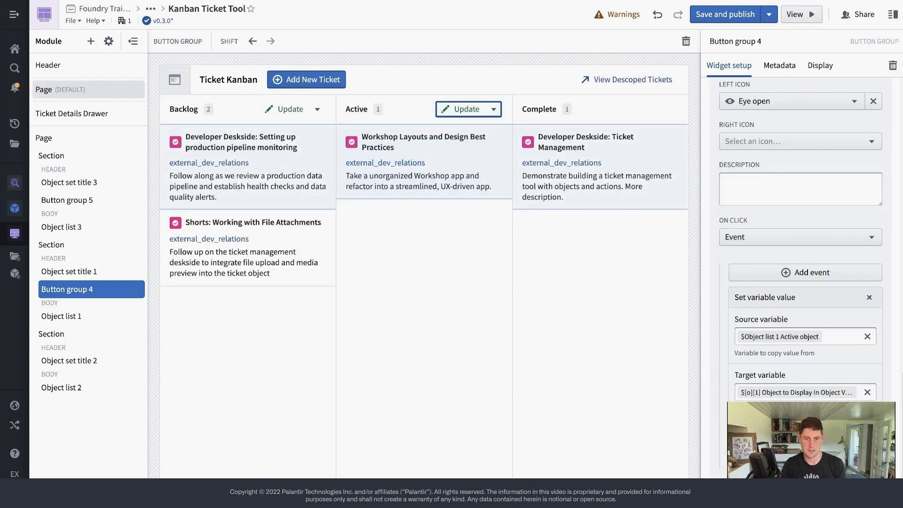
Place the remaining unused update button group in the Complete column's header
click(592, 160)
click(635, 109)
click(670, 109)
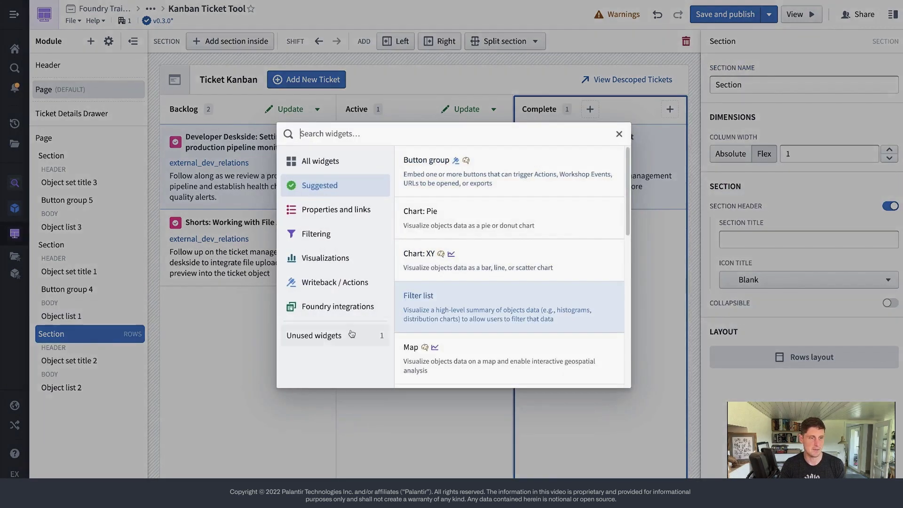
click(323, 331)
click(433, 159)
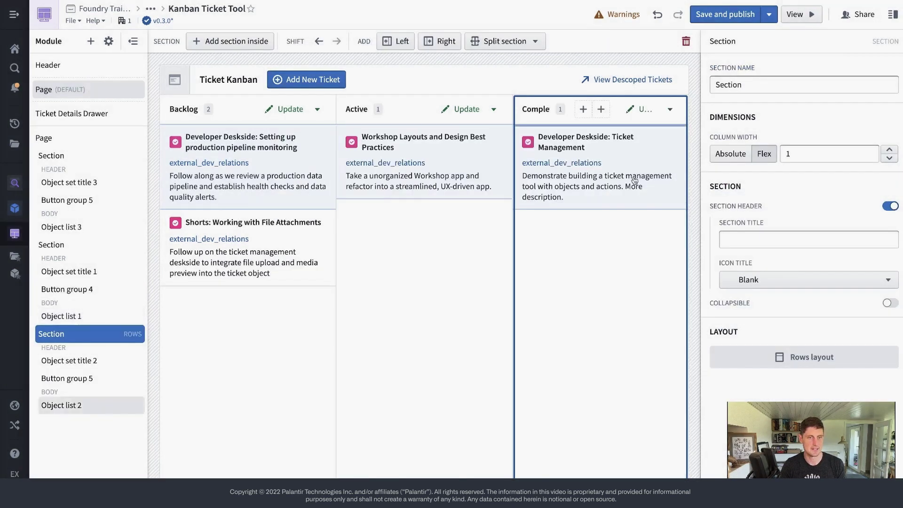
Set the Complete update button's Ticket parameter default to Object list 2 Active object, and make the parameter disabled
click(670, 109)
scroll(824, 385, down, 7)
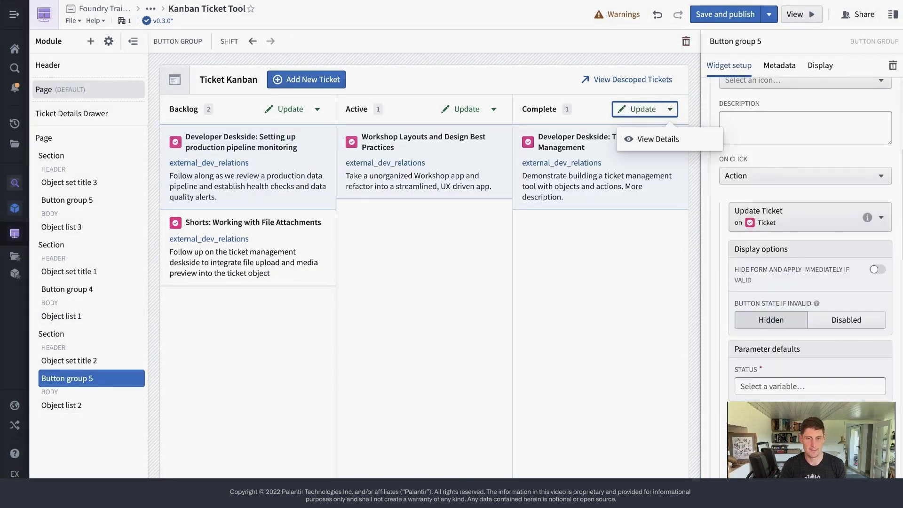
click(877, 398)
click(846, 397)
scroll(811, 319, down, 5)
scroll(811, 319, down, 2)
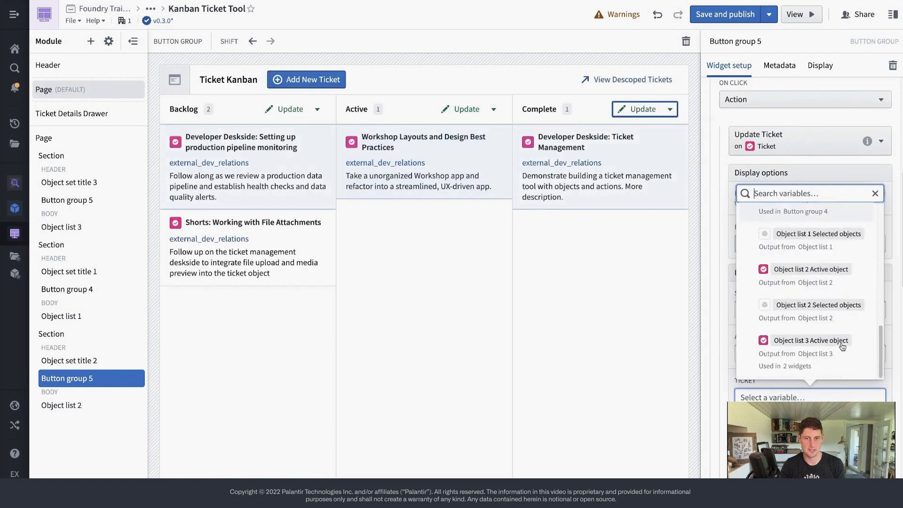
click(832, 283)
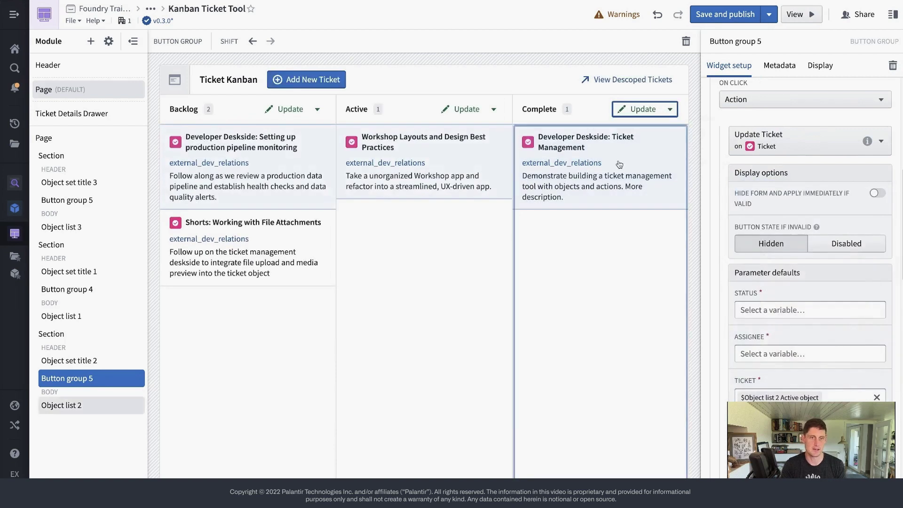
scroll(804, 277, down, 10)
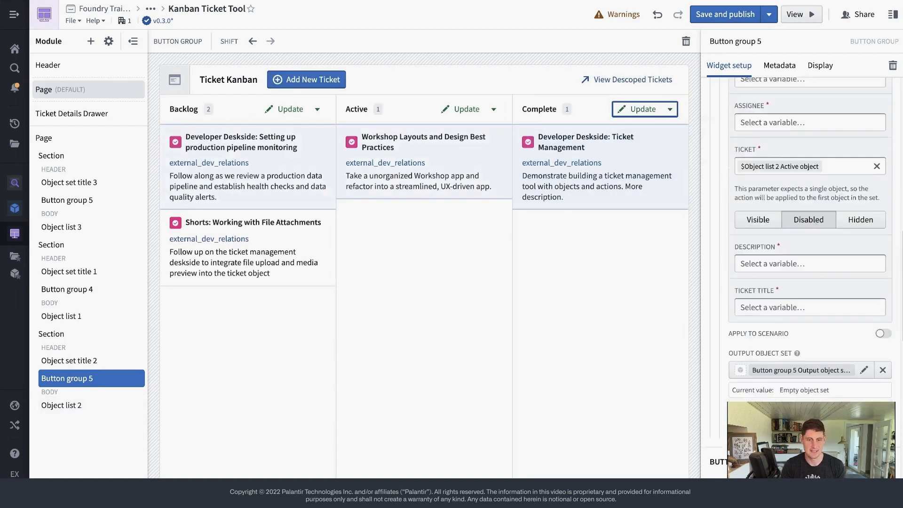
Set the source variable of the Complete button's View Details event to Object list 2 Active object
scroll(870, 341, down, 5)
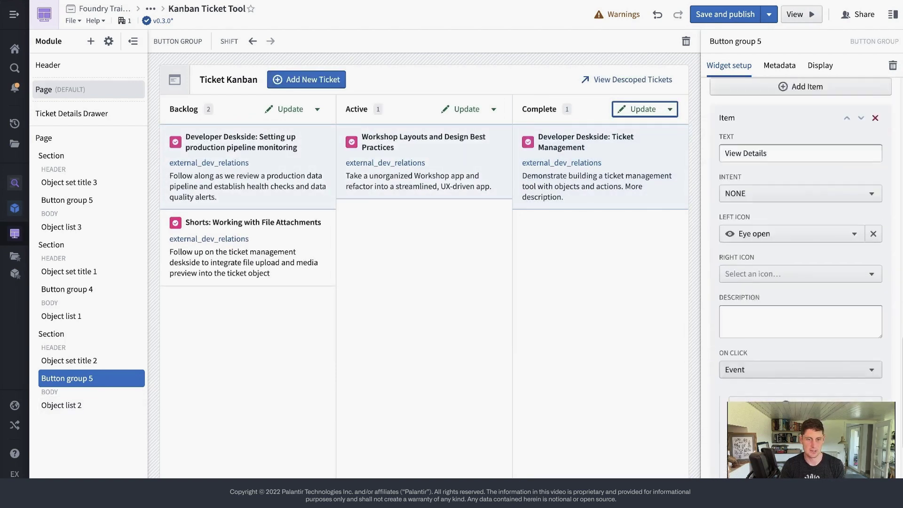
click(867, 336)
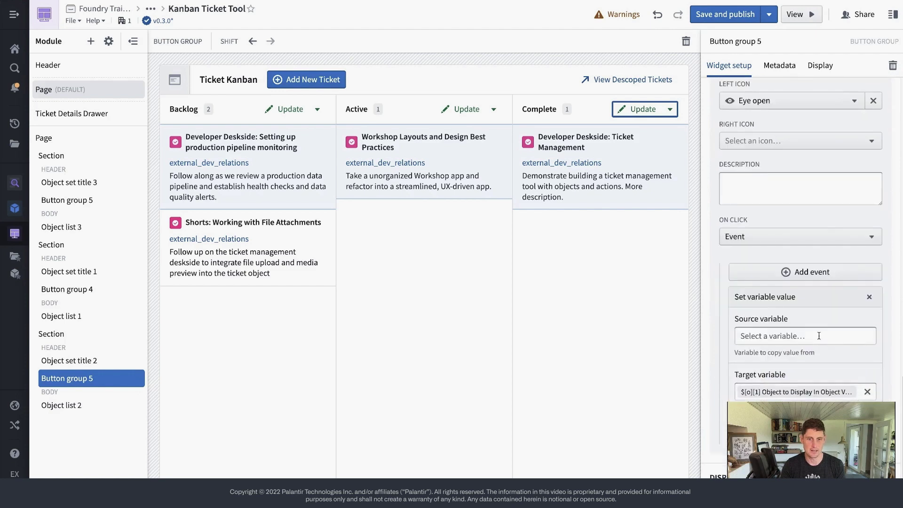
click(837, 336)
scroll(809, 226, down, 5)
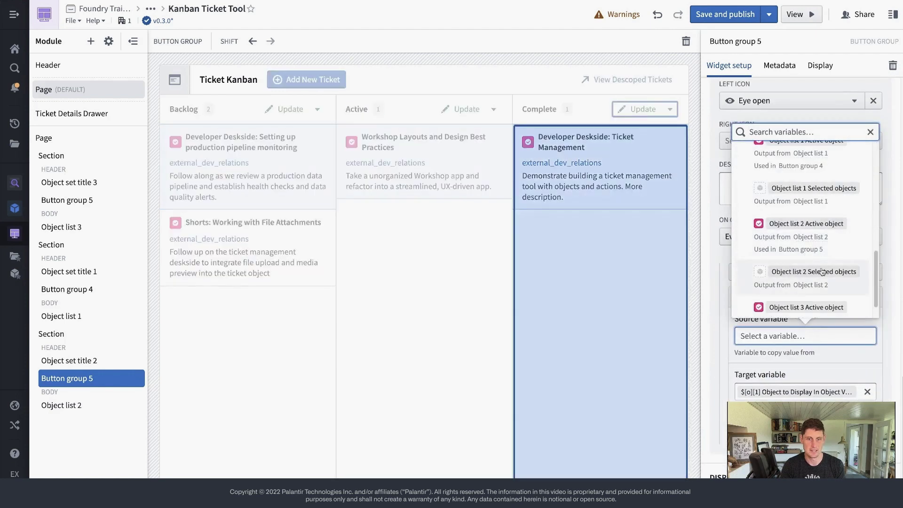
click(825, 231)
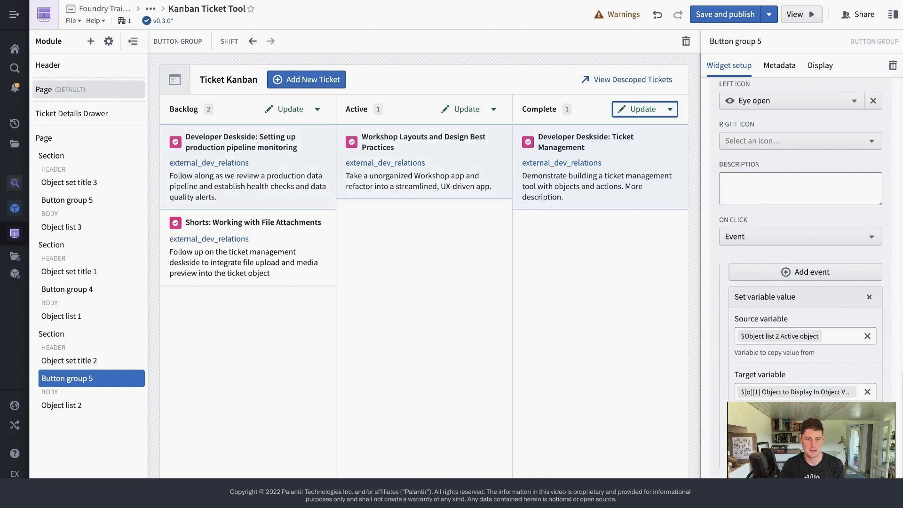
Disable active object auto-selection on the Complete column's ticket list
click(432, 294)
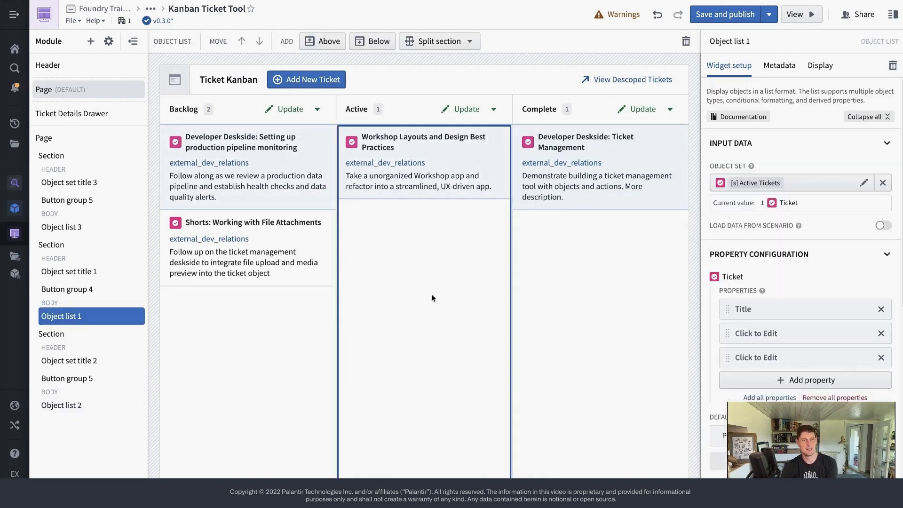
click(609, 202)
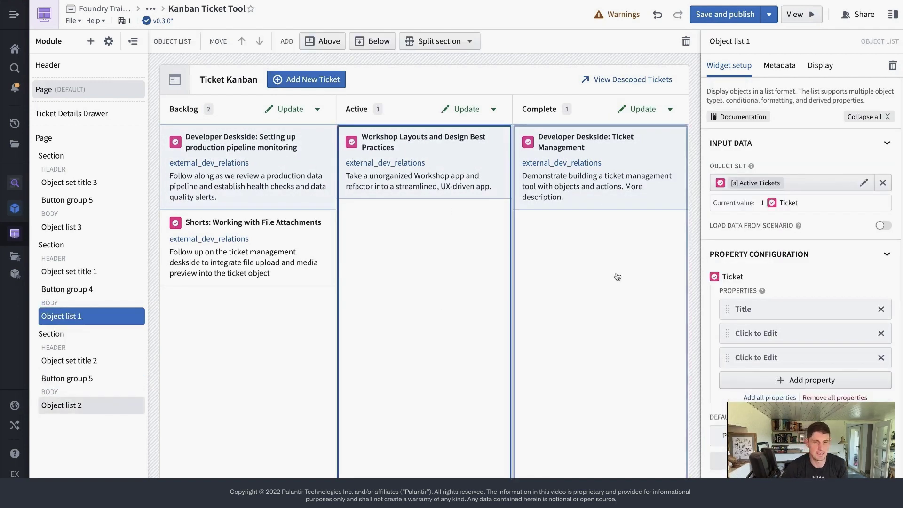
scroll(822, 322, down, 6)
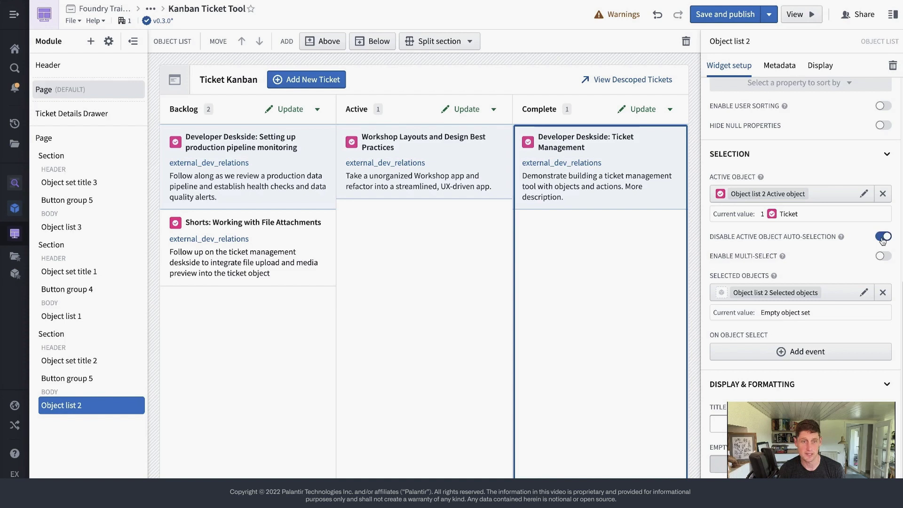
Disable active object auto-selection on the ticket lists in the Active and Backlog columns
click(472, 279)
scroll(813, 281, down, 5)
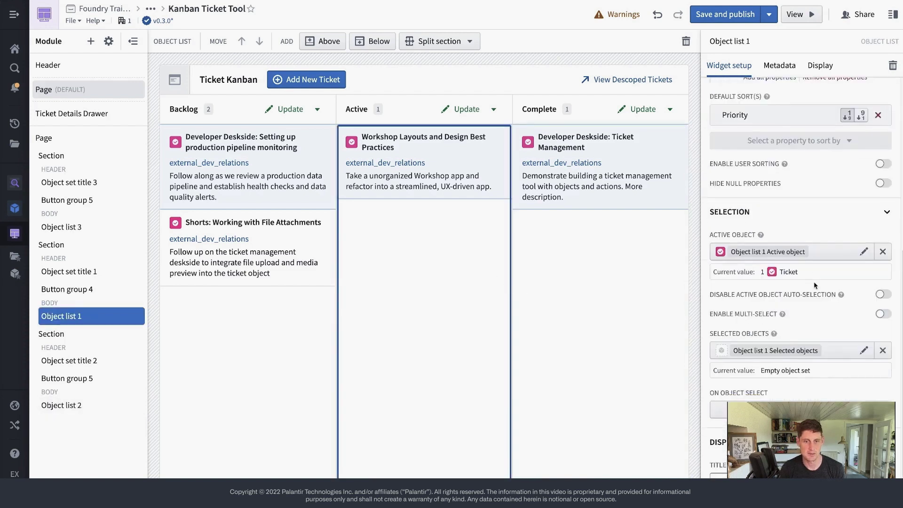
click(341, 363)
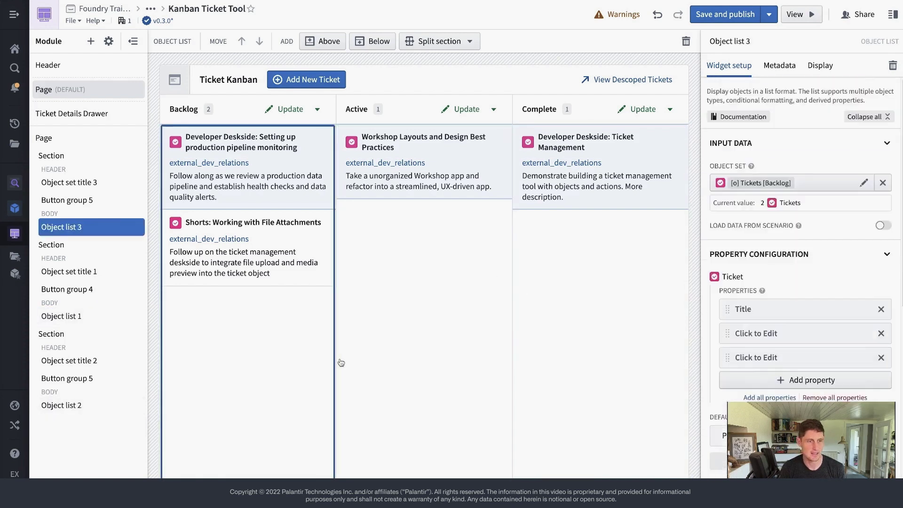
click(883, 225)
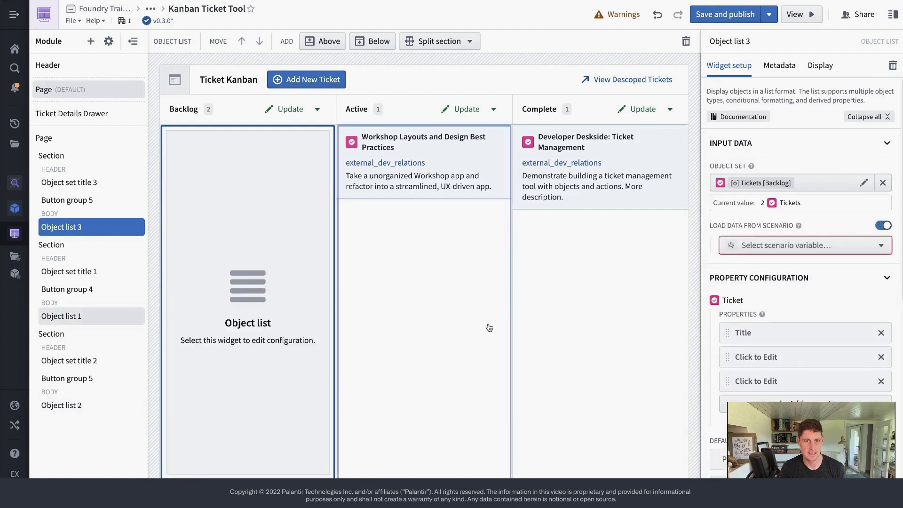
click(883, 225)
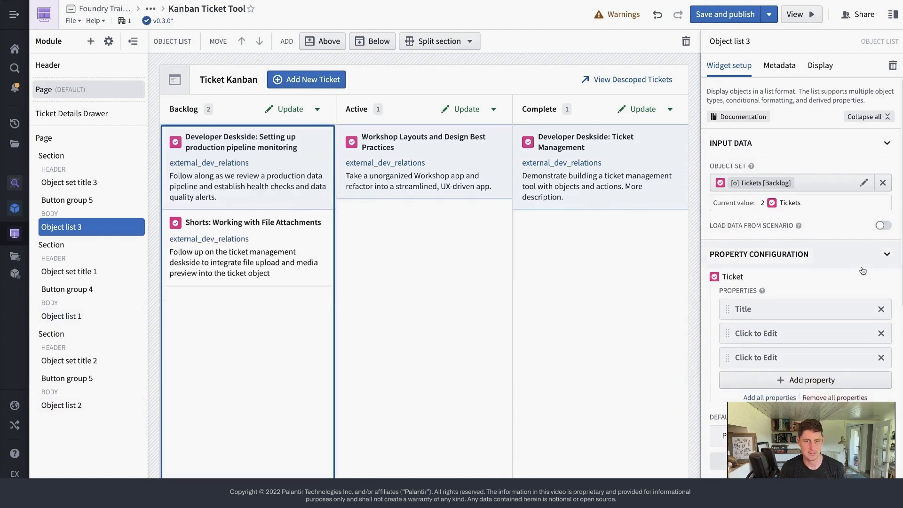
scroll(864, 360, down, 4)
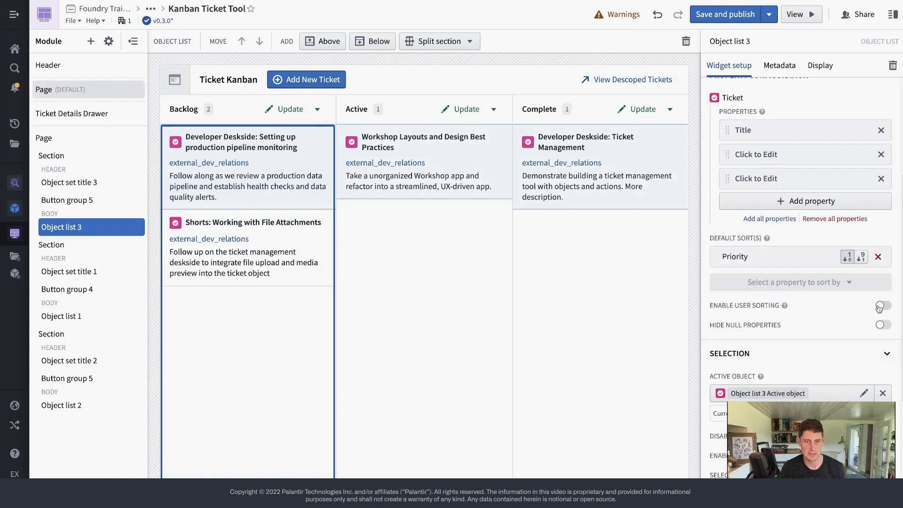
scroll(865, 359, down, 2)
triple_click(879, 334)
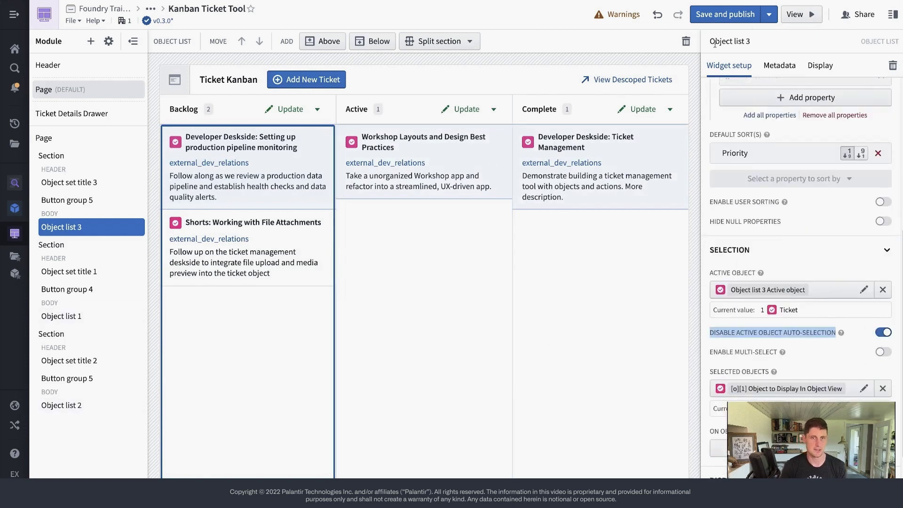
Save and publish the module, check the Backlog column's update button in the live view, and return to editing
click(749, 15)
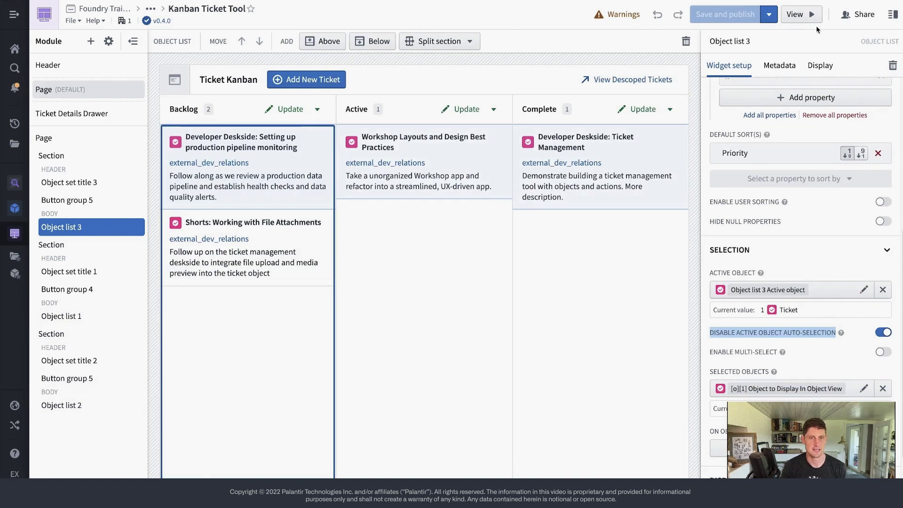
click(813, 18)
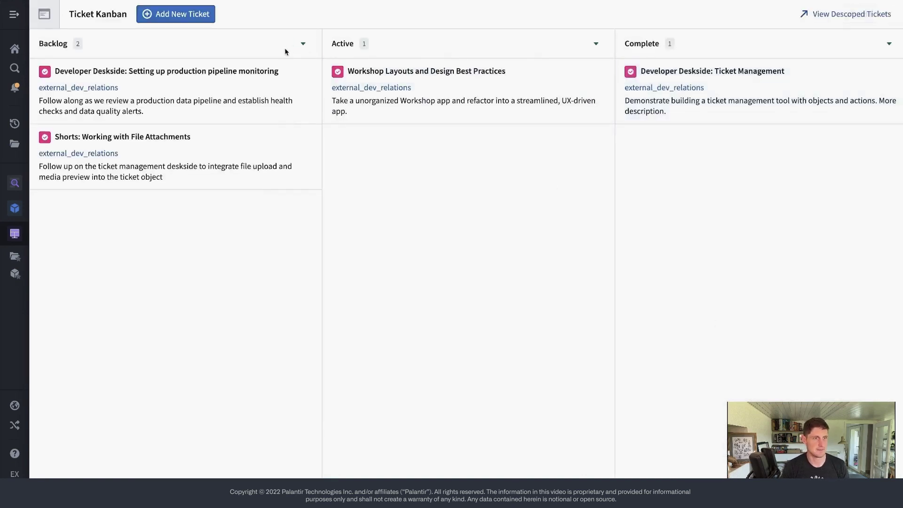
click(303, 43)
click(413, 218)
click(864, 15)
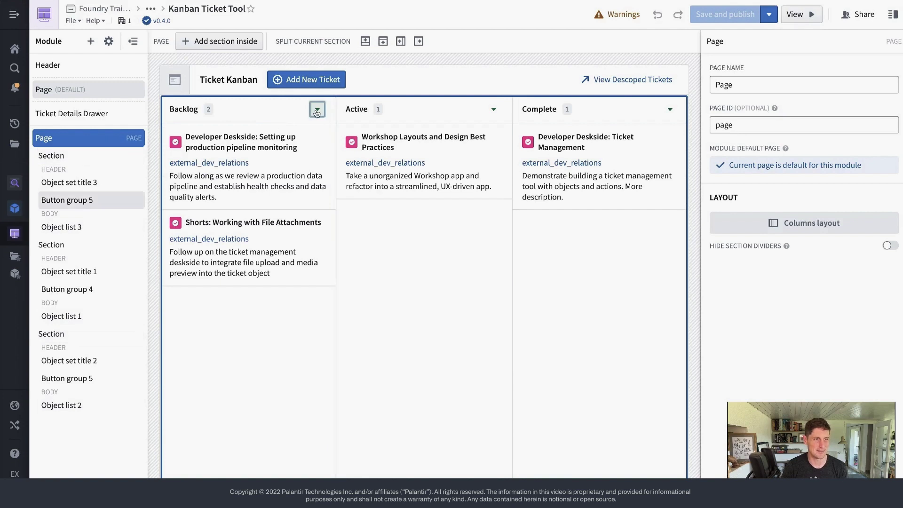
Set the Backlog column's update button to be disabled when its action is invalid
click(317, 109)
scroll(827, 207, down, 10)
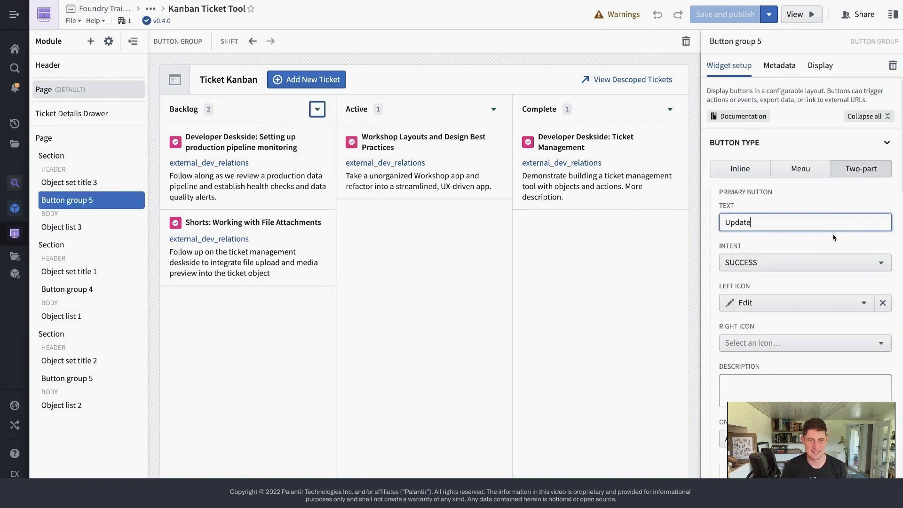
click(857, 176)
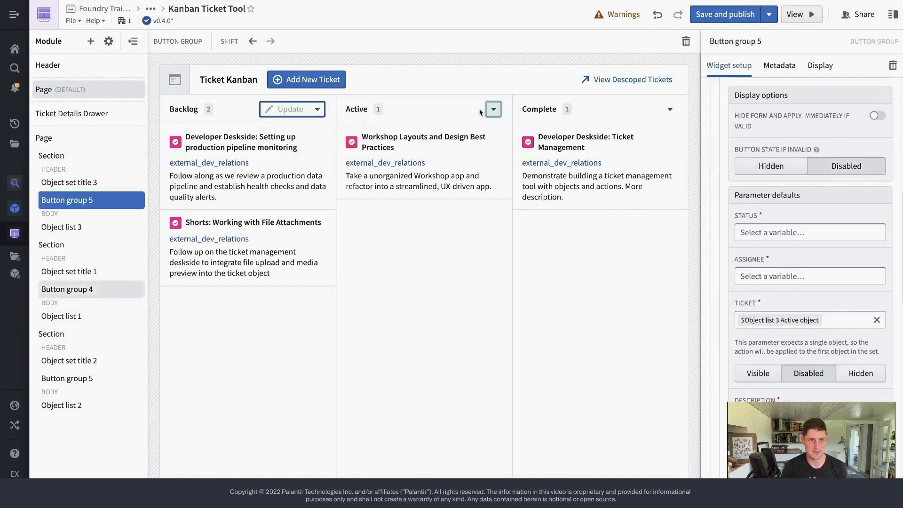
Review the Active column's update button configuration, including its display options, parameter defaults and View Details item
click(494, 109)
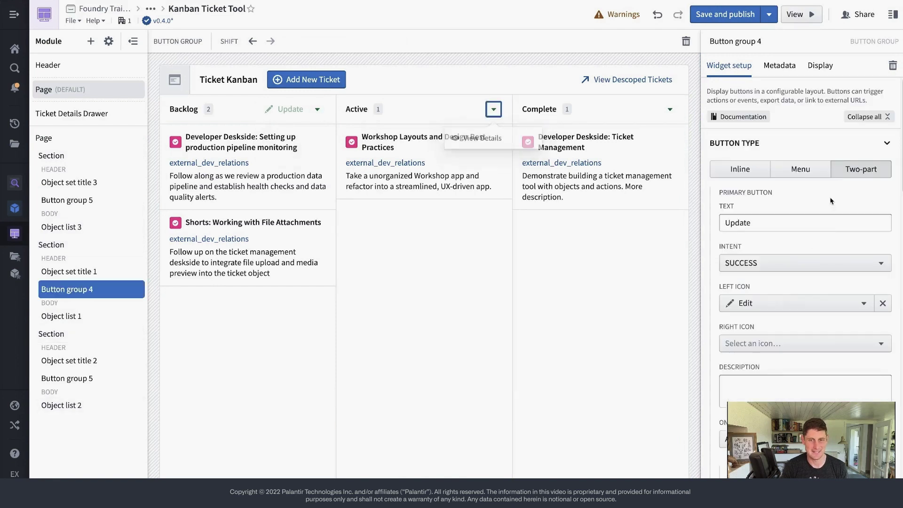
scroll(799, 244, down, 4)
scroll(854, 289, up, 4)
scroll(844, 294, down, 3)
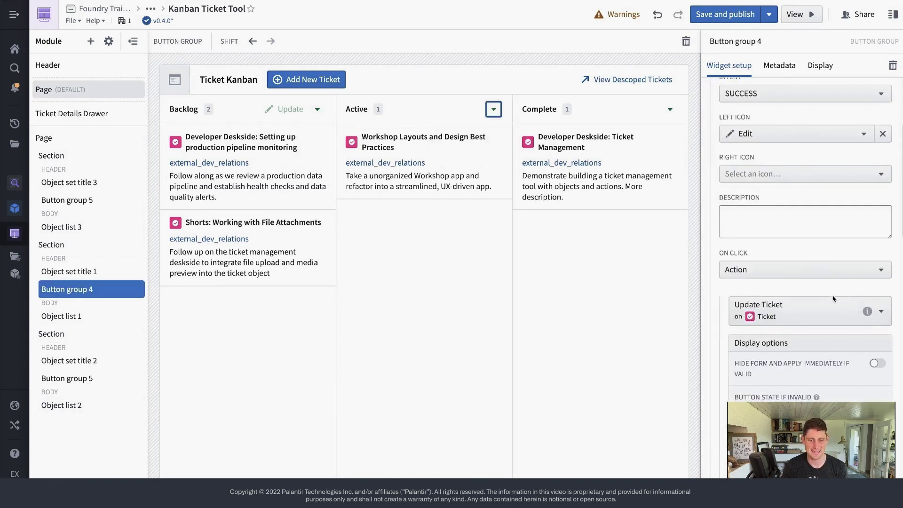
scroll(811, 364, up, 3)
scroll(842, 249, down, 4)
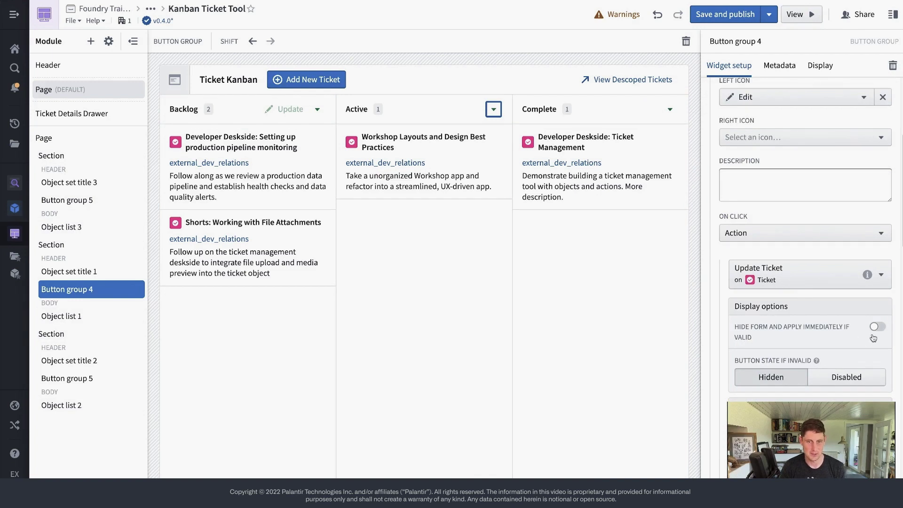
scroll(826, 331, down, 5)
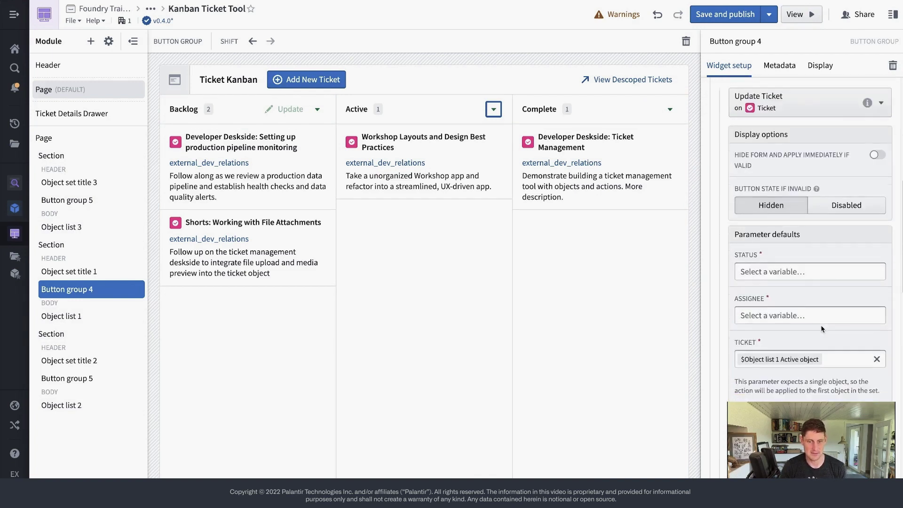
scroll(821, 326, down, 4)
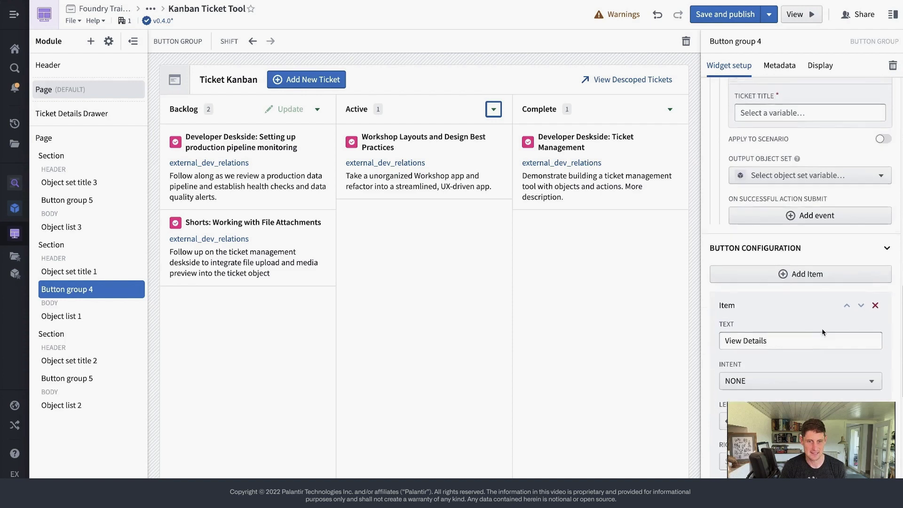
scroll(812, 284, up, 2)
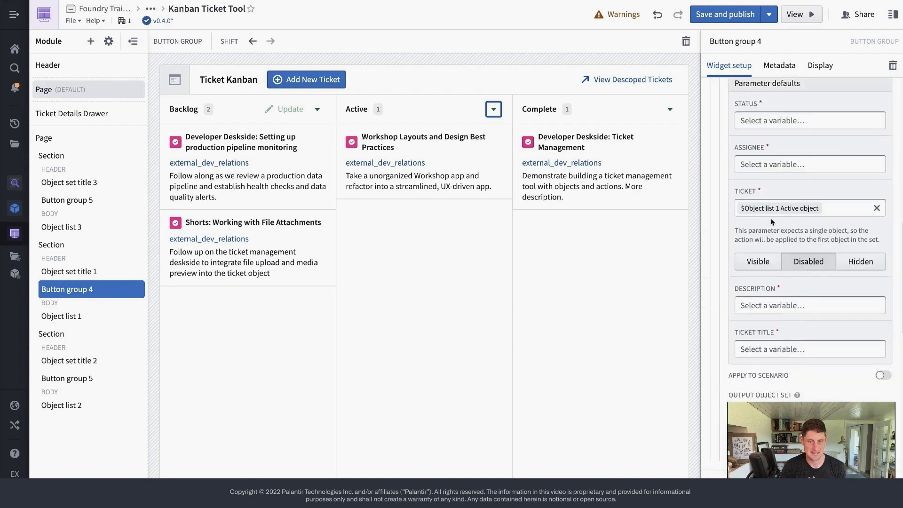
scroll(785, 210, up, 2)
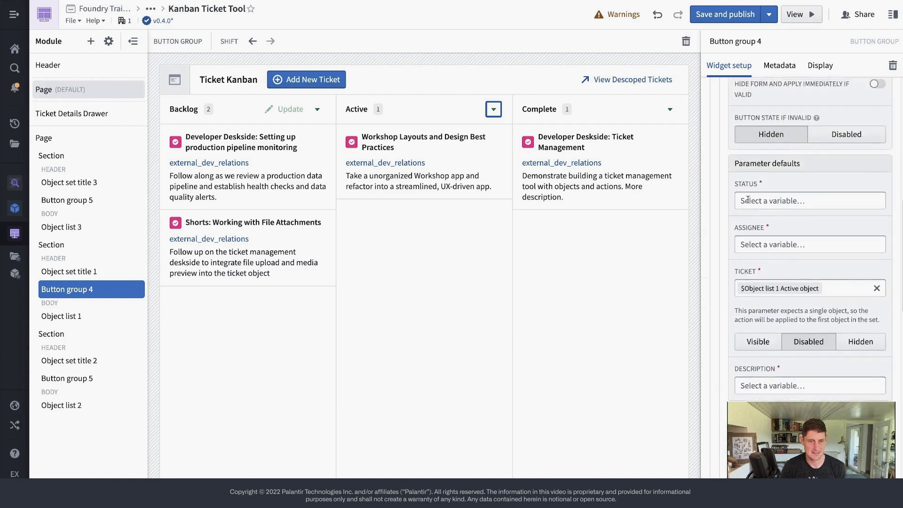
click(318, 110)
click(493, 109)
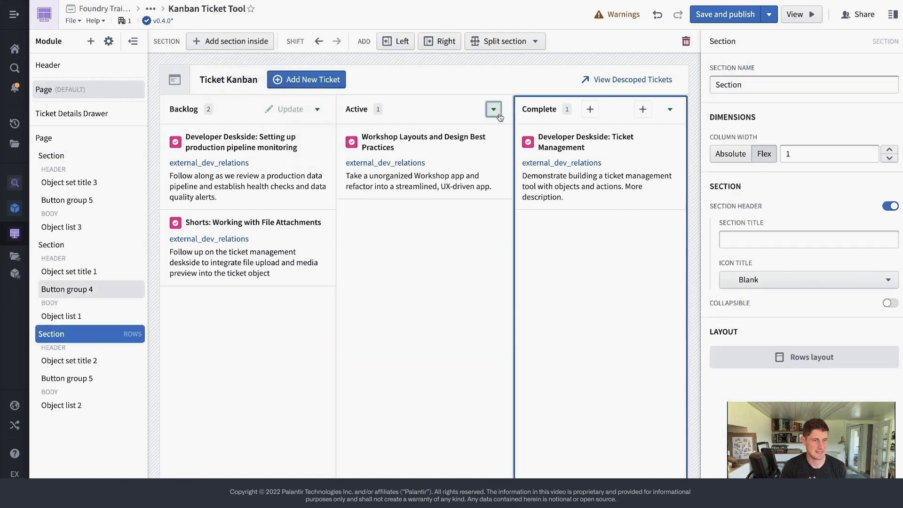
Set the Active column's update button to be disabled when its action is invalid
click(493, 109)
scroll(856, 348, down, 6)
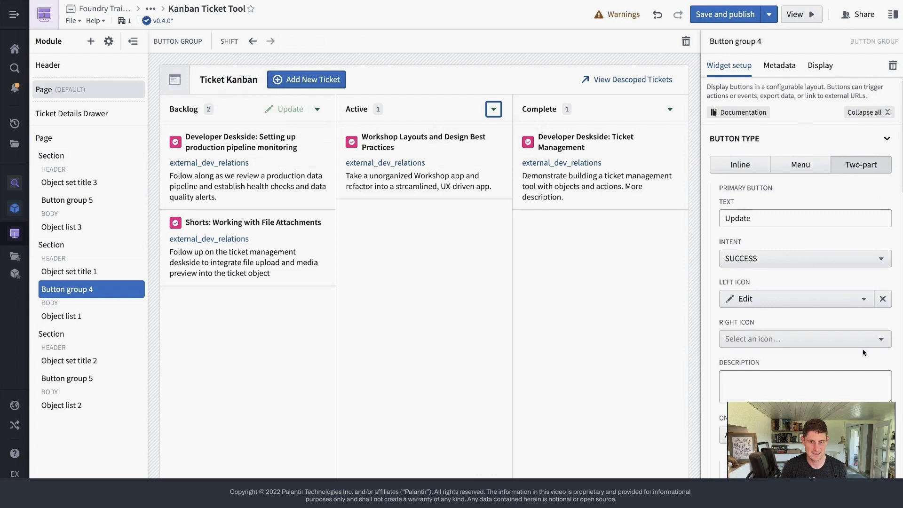
scroll(857, 364, down, 6)
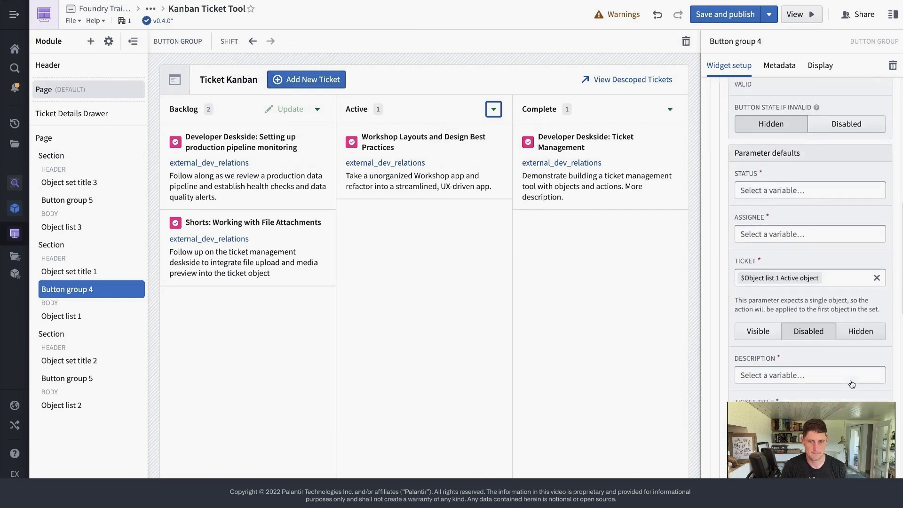
scroll(820, 347, down, 8)
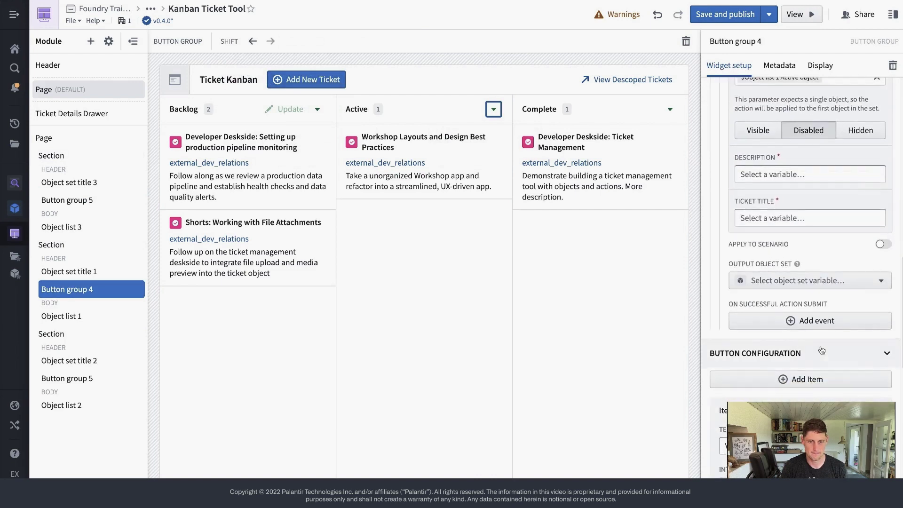
scroll(822, 351, down, 3)
scroll(822, 351, up, 15)
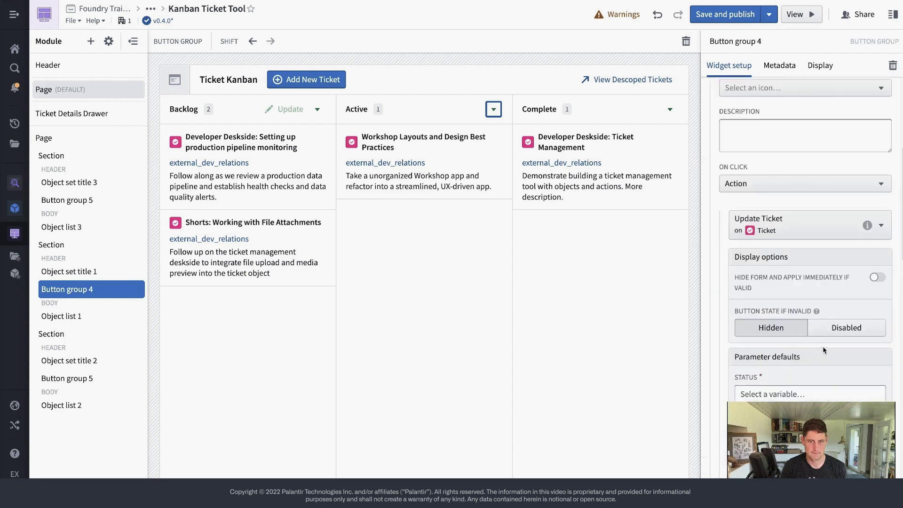
click(846, 329)
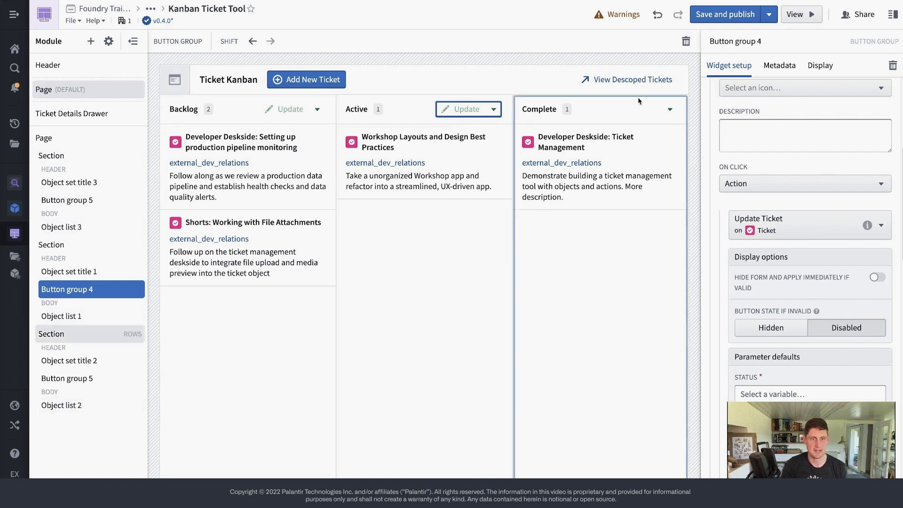
Set the Complete column's update button to be disabled when its action is invalid, and save and publish the module
click(670, 109)
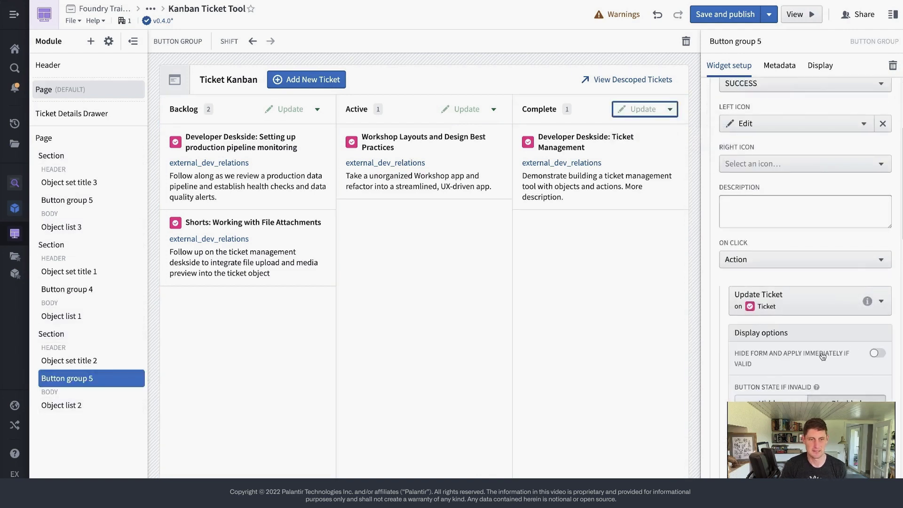
click(725, 14)
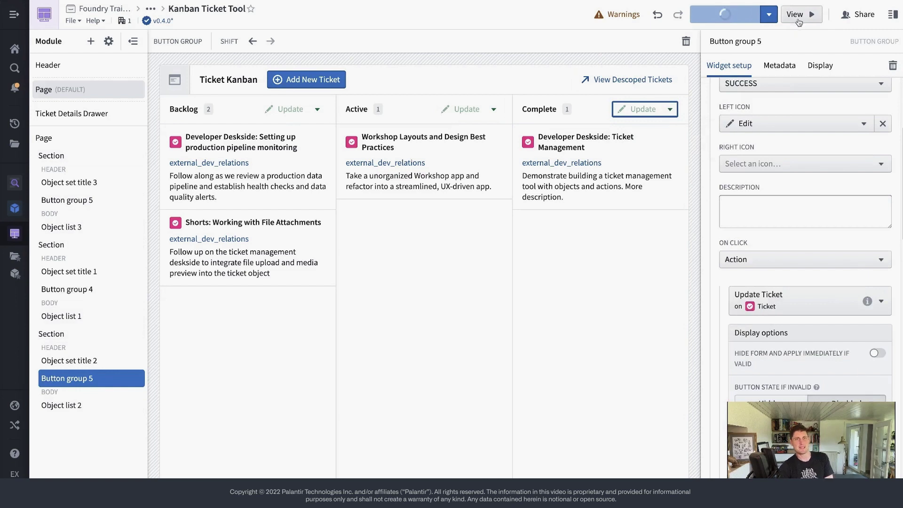
View the published module and open the details of the Active ticket "Workshop Layouts and Design Best Practices"
click(796, 15)
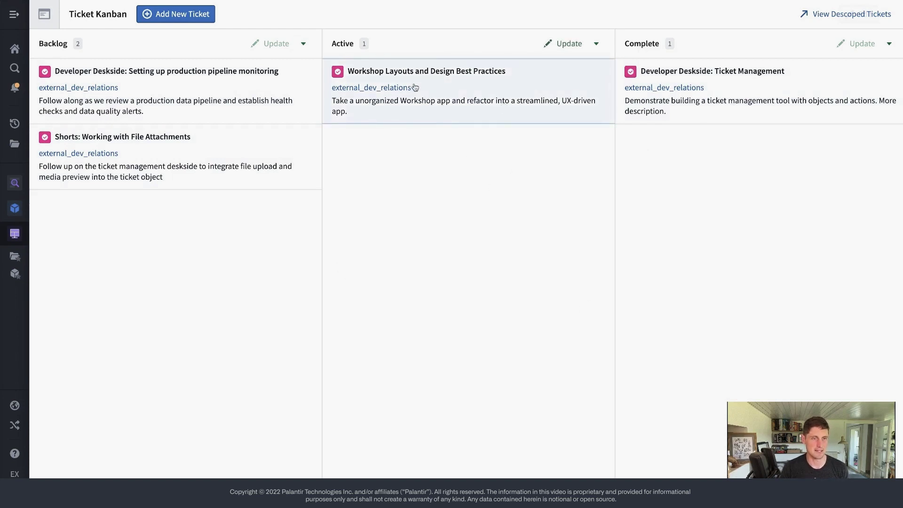
click(596, 43)
click(588, 73)
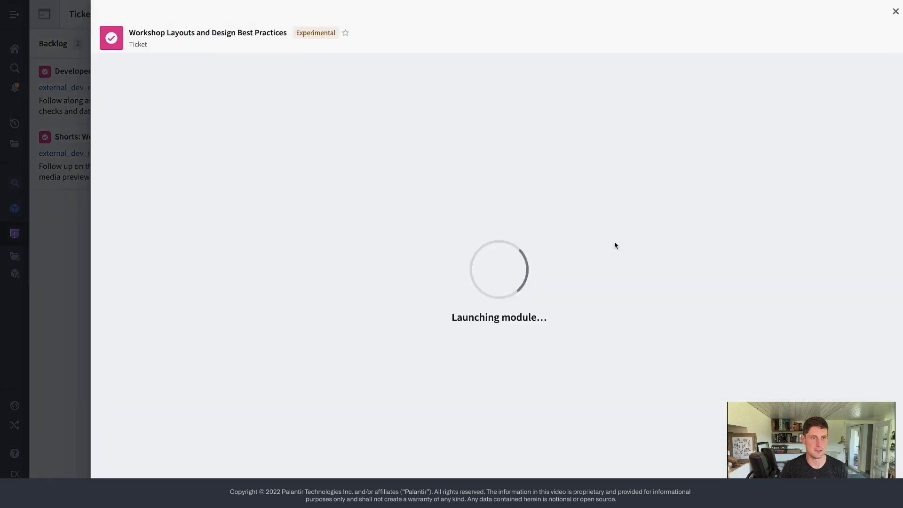
triple_click(226, 30)
drag(227, 31, 497, 44)
click(465, 43)
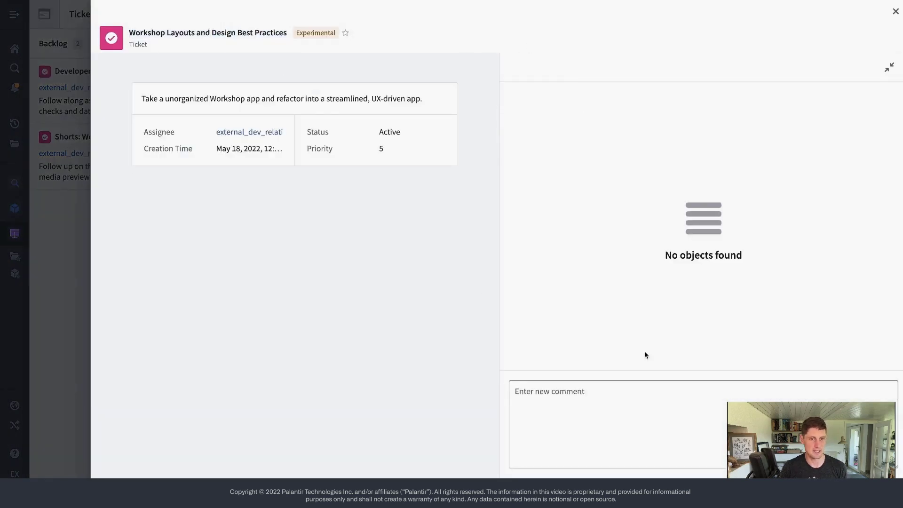
Submit the comment "Still in the backlog - some initial design work completed." on the ticket and close its details
click(667, 422)
text(Still in the back)
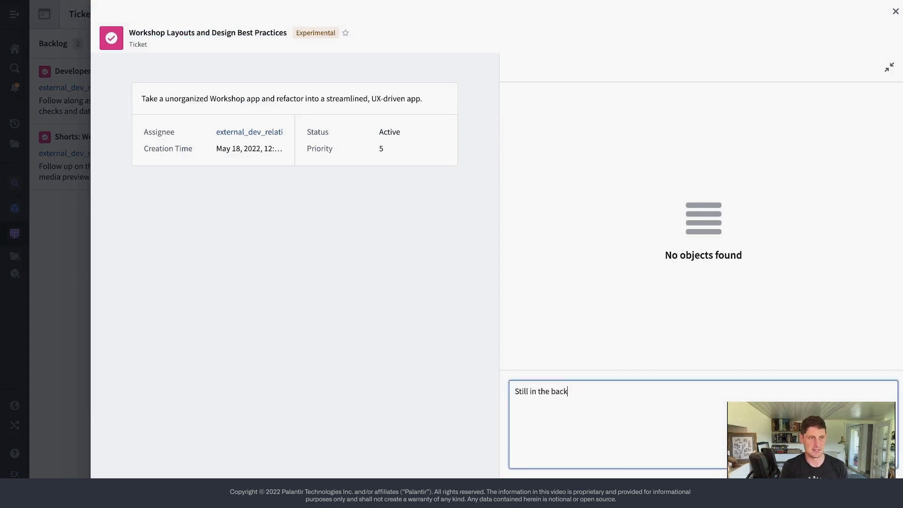
text(log - some initial design)
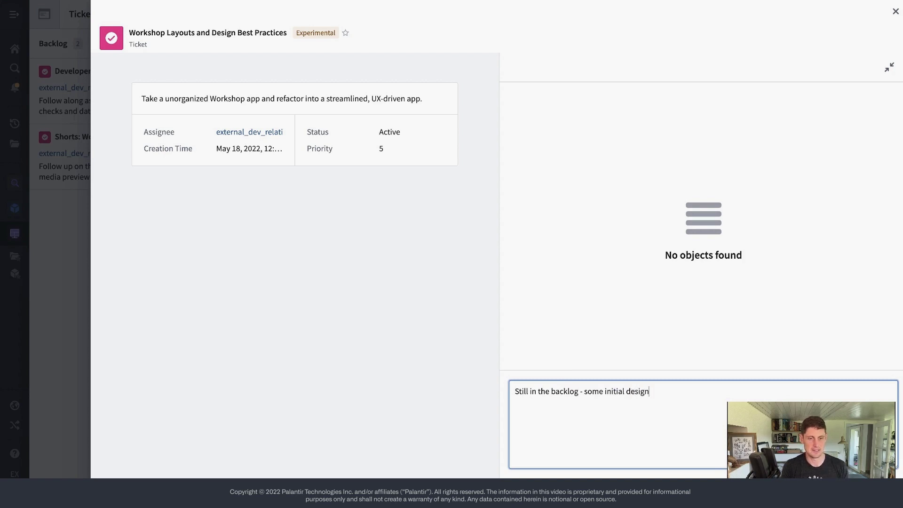
text( work completed.)
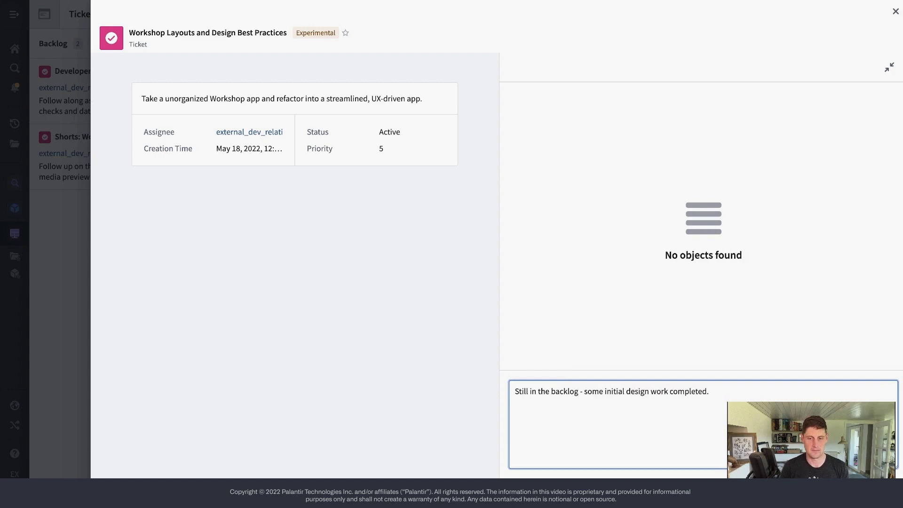
key(Return)
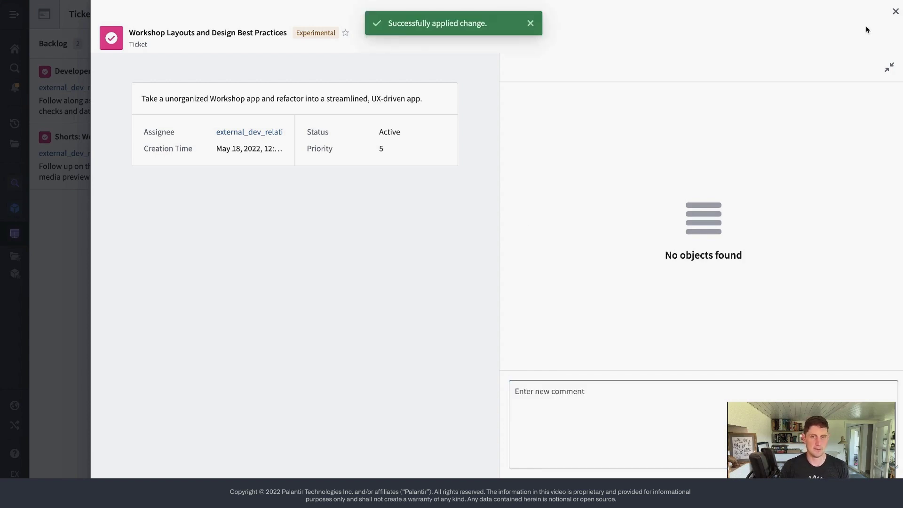
click(894, 11)
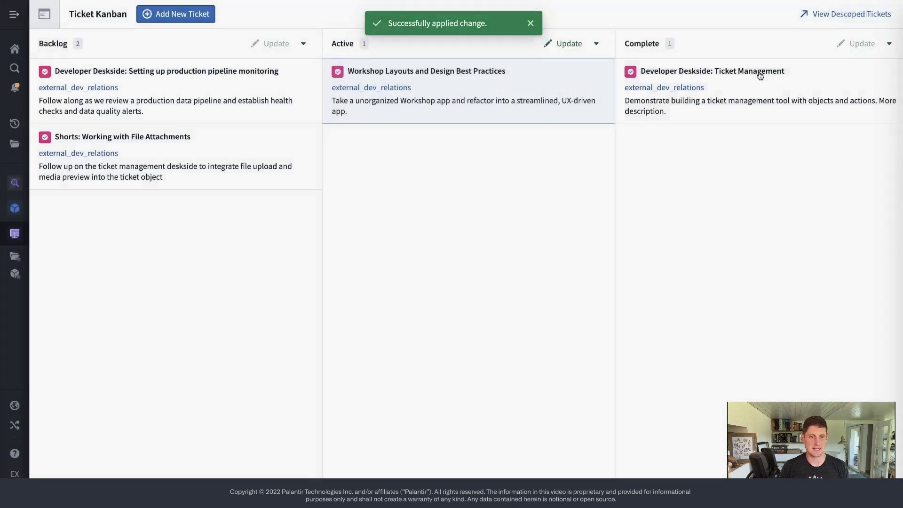
Update the Active ticket "Workshop Layouts and Design Best Practices" to the Backlog status
click(564, 49)
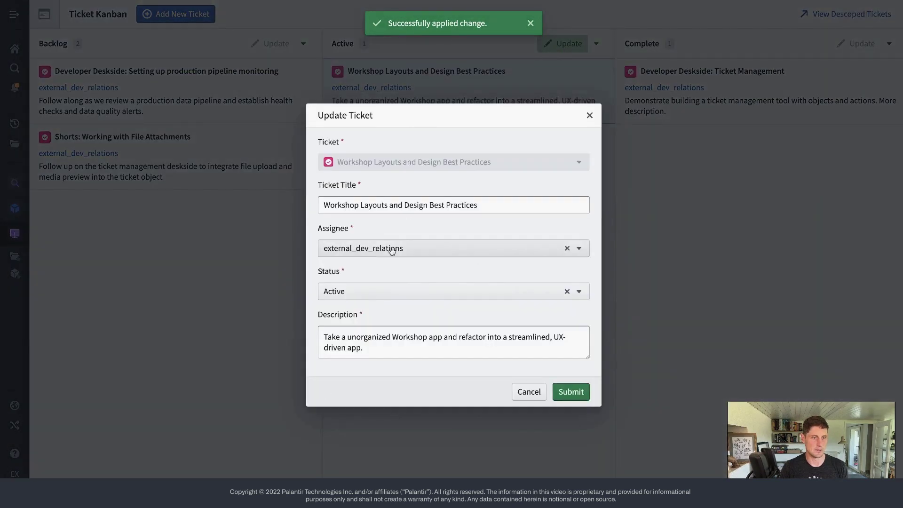
click(390, 291)
click(372, 340)
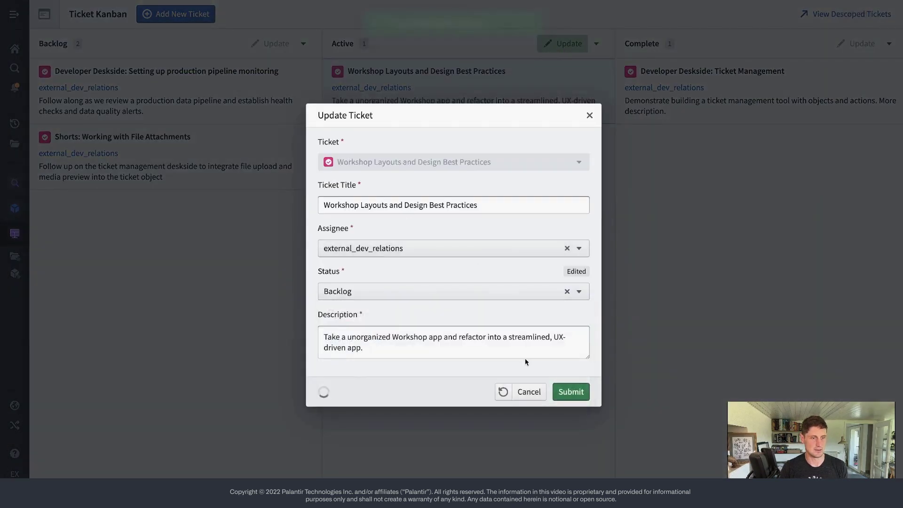
click(586, 398)
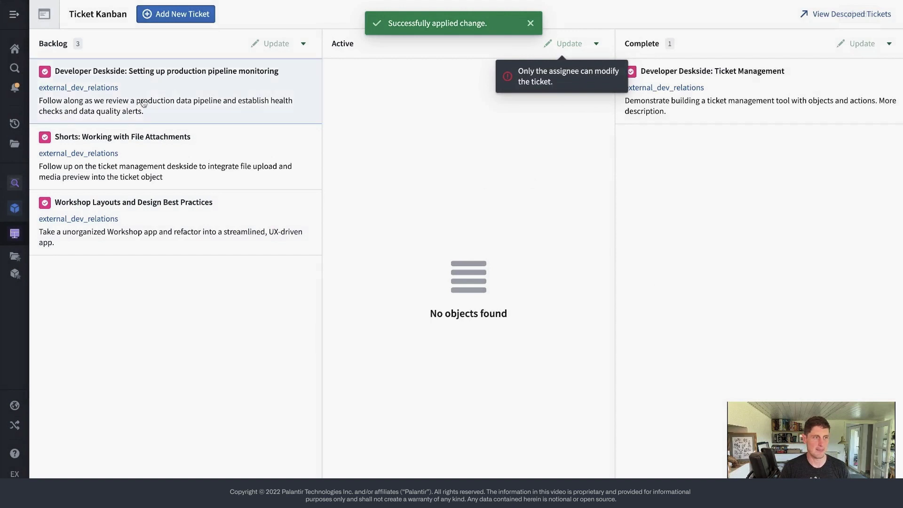
Update the Backlog ticket "Developer Deskside: Setting up production pipeline monitoring" to the Active status
click(224, 118)
click(280, 49)
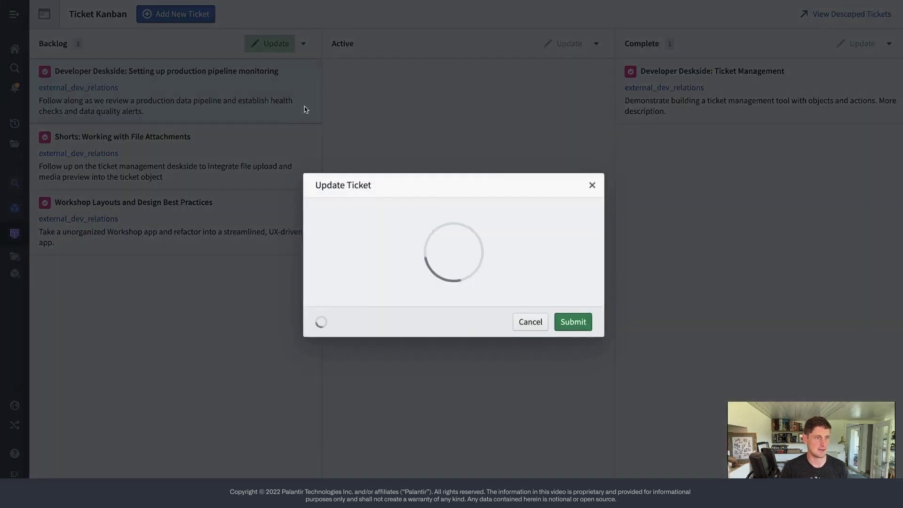
click(369, 292)
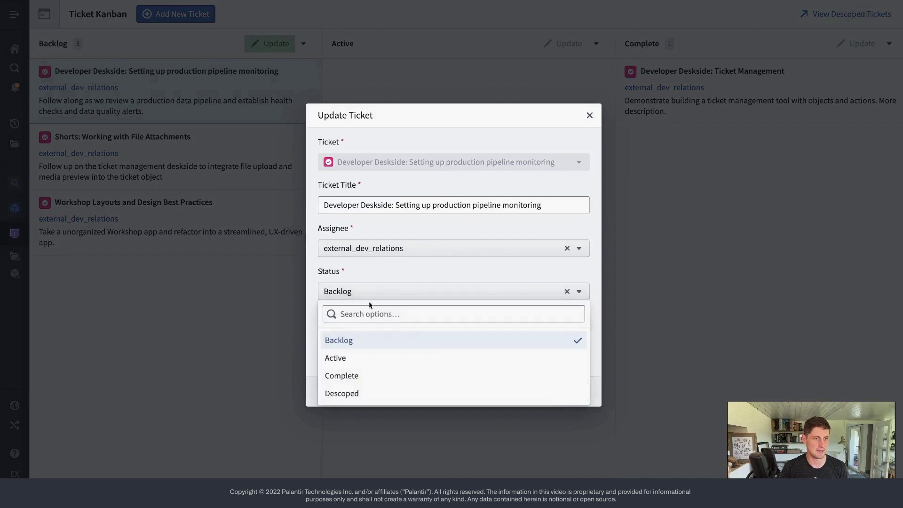
click(365, 357)
click(570, 392)
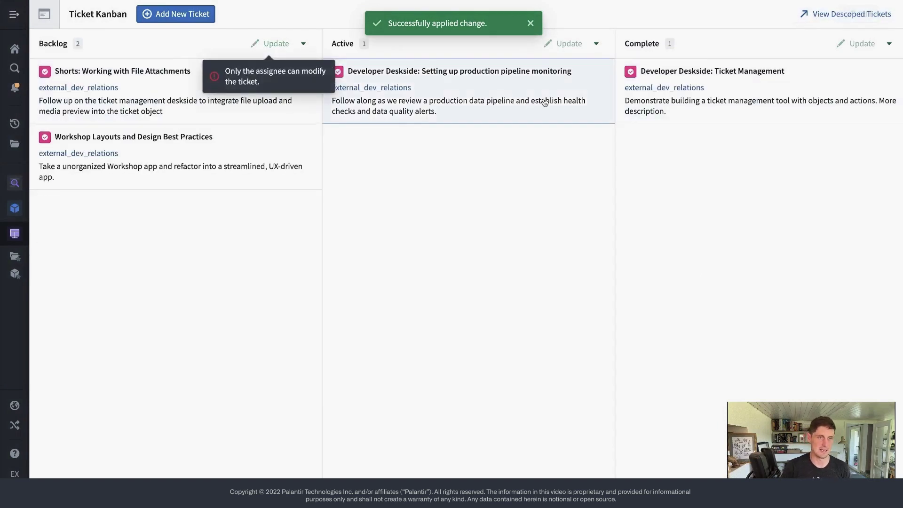
View the details of the selected Active ticket and of the Complete ticket "Developer Deskside: Ticket Management", closing each view
click(596, 43)
click(585, 74)
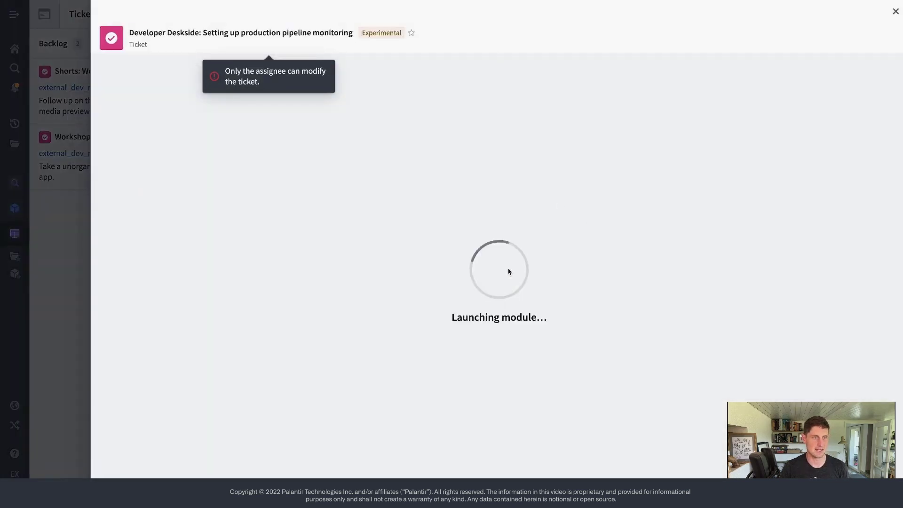
click(72, 264)
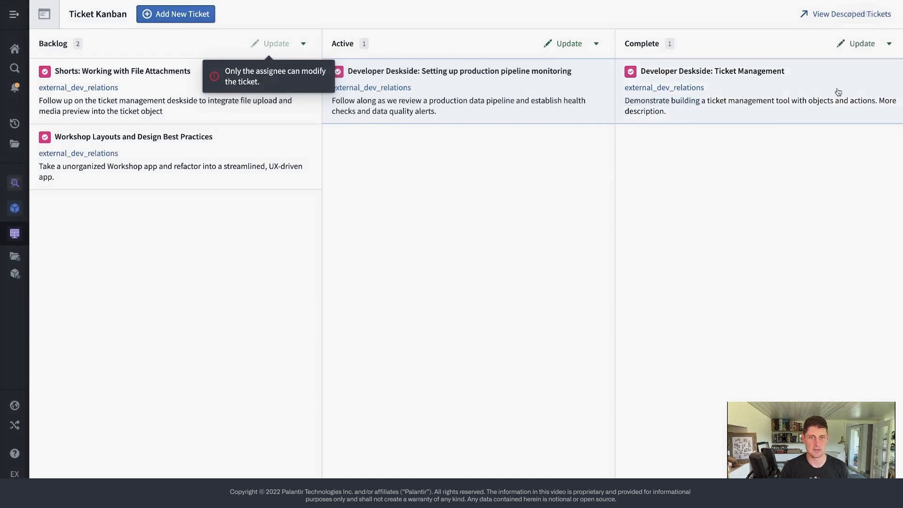
click(889, 44)
click(839, 79)
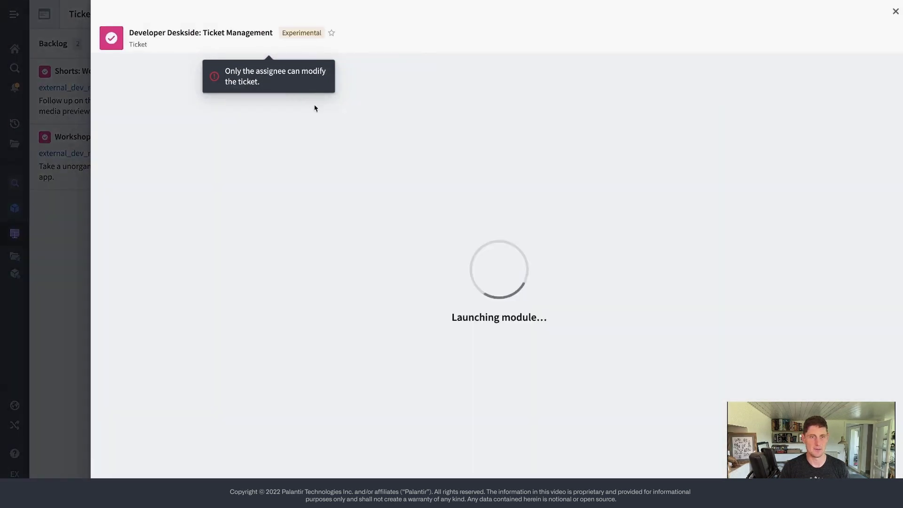
click(71, 297)
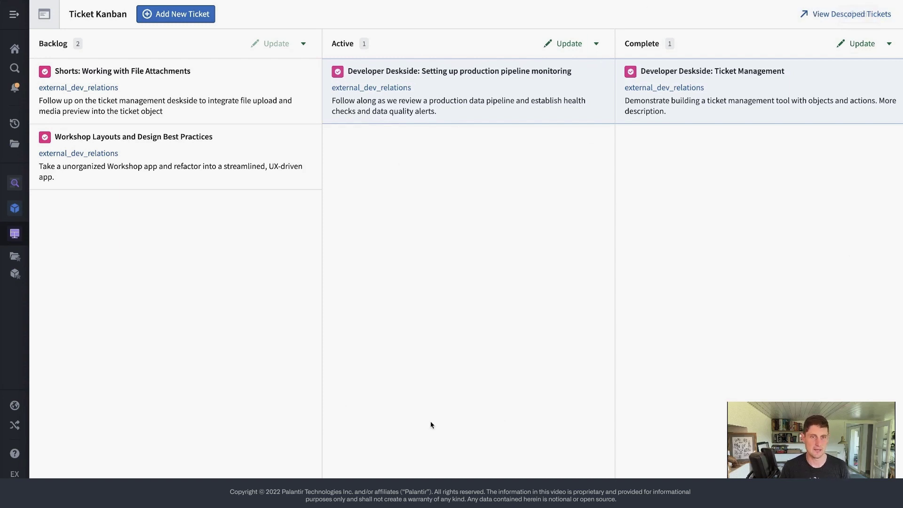
View the descoped tickets in Object Explorer and check which options exist for opening the results elsewhere
click(806, 17)
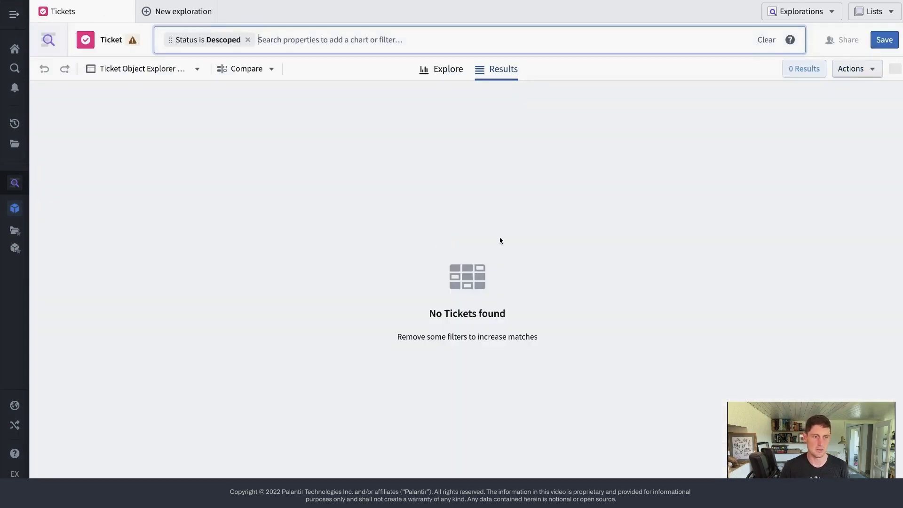
click(869, 77)
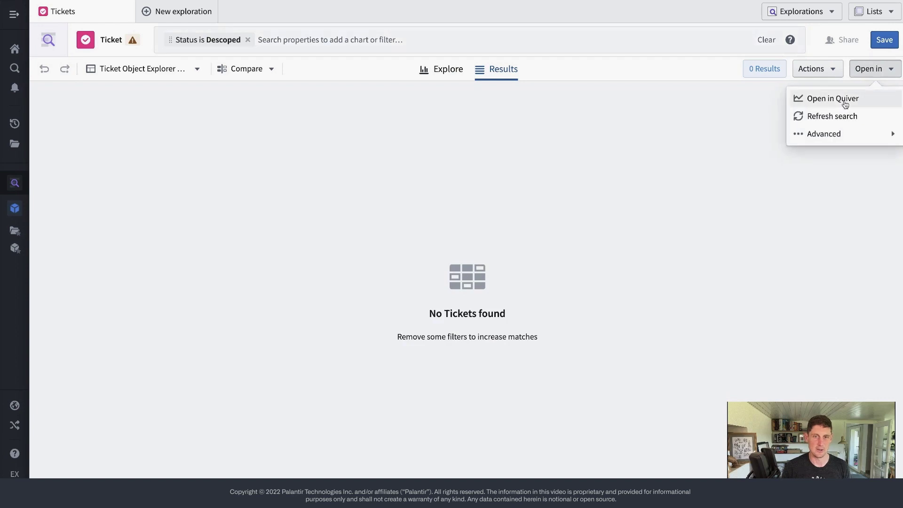
click(696, 71)
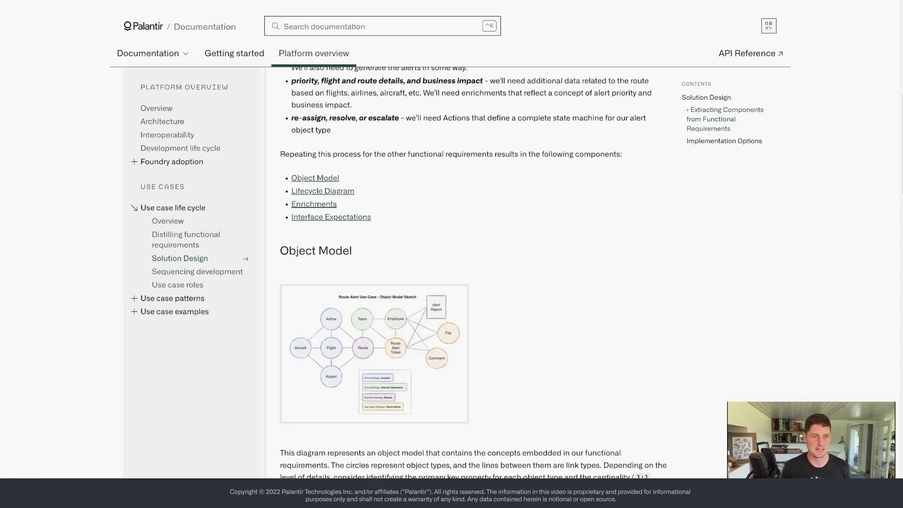
Review the section on extracting components from functional requirements in the Solution Design documentation
scroll(659, 295, up, 10)
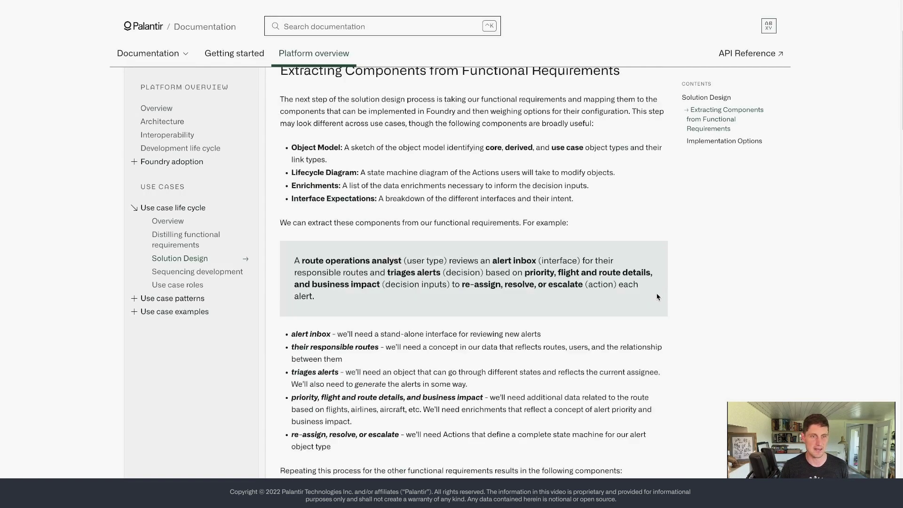